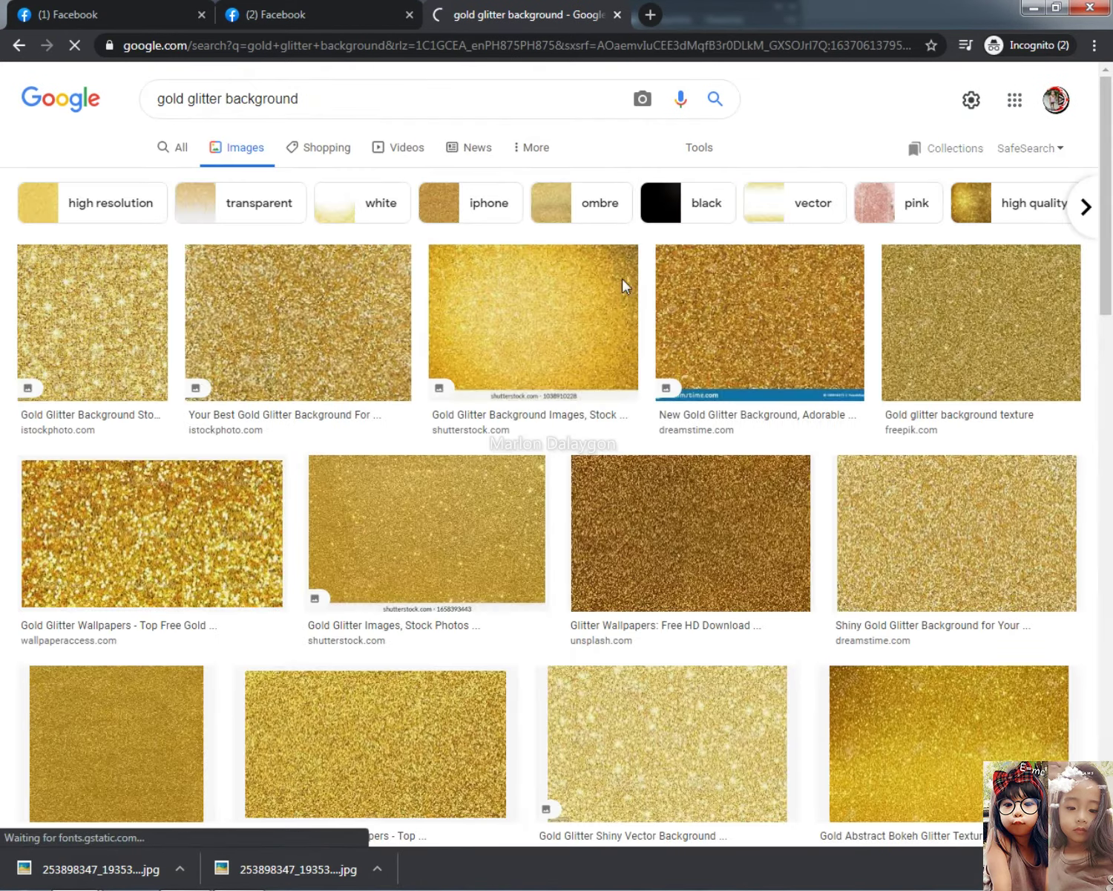
# Browse the gold glitter results and preview the White Background image among its related images
pyautogui.scroll(-5, 807, 492)
pyautogui.scroll(-10, 808, 492)
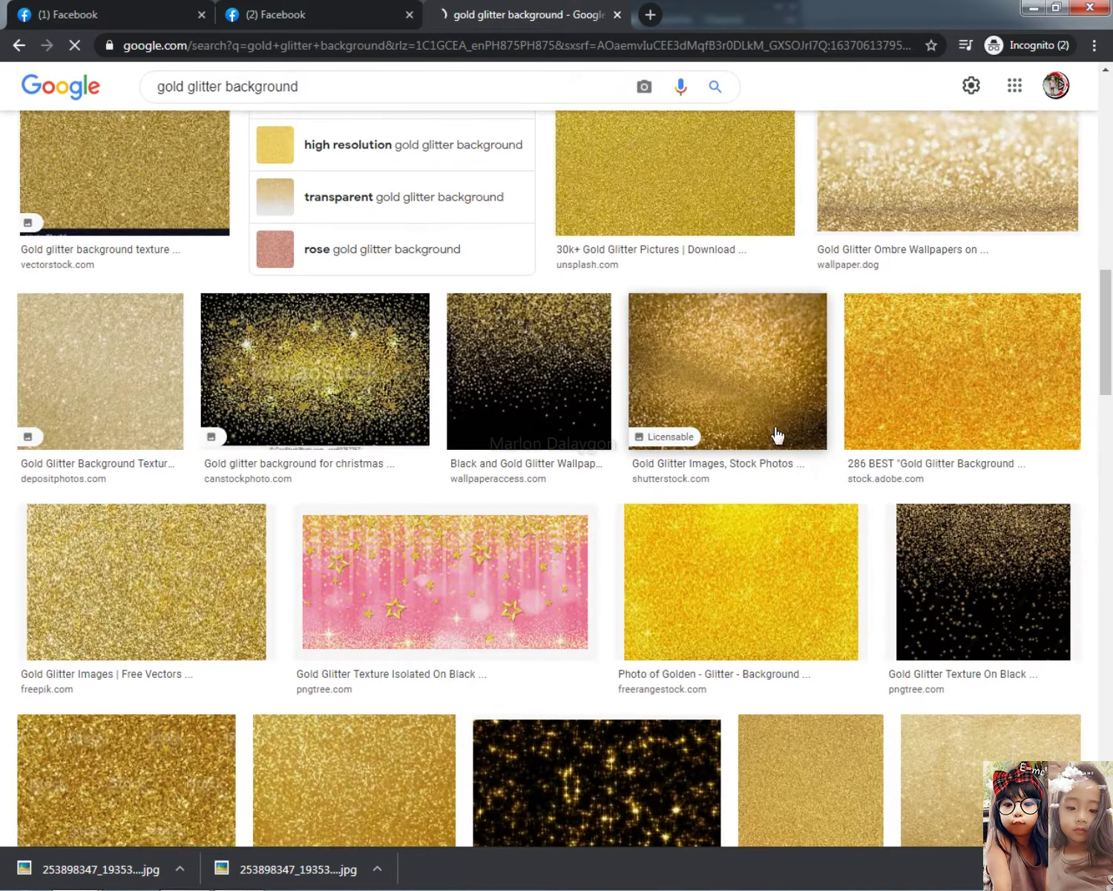
pyautogui.scroll(-5, 778, 427)
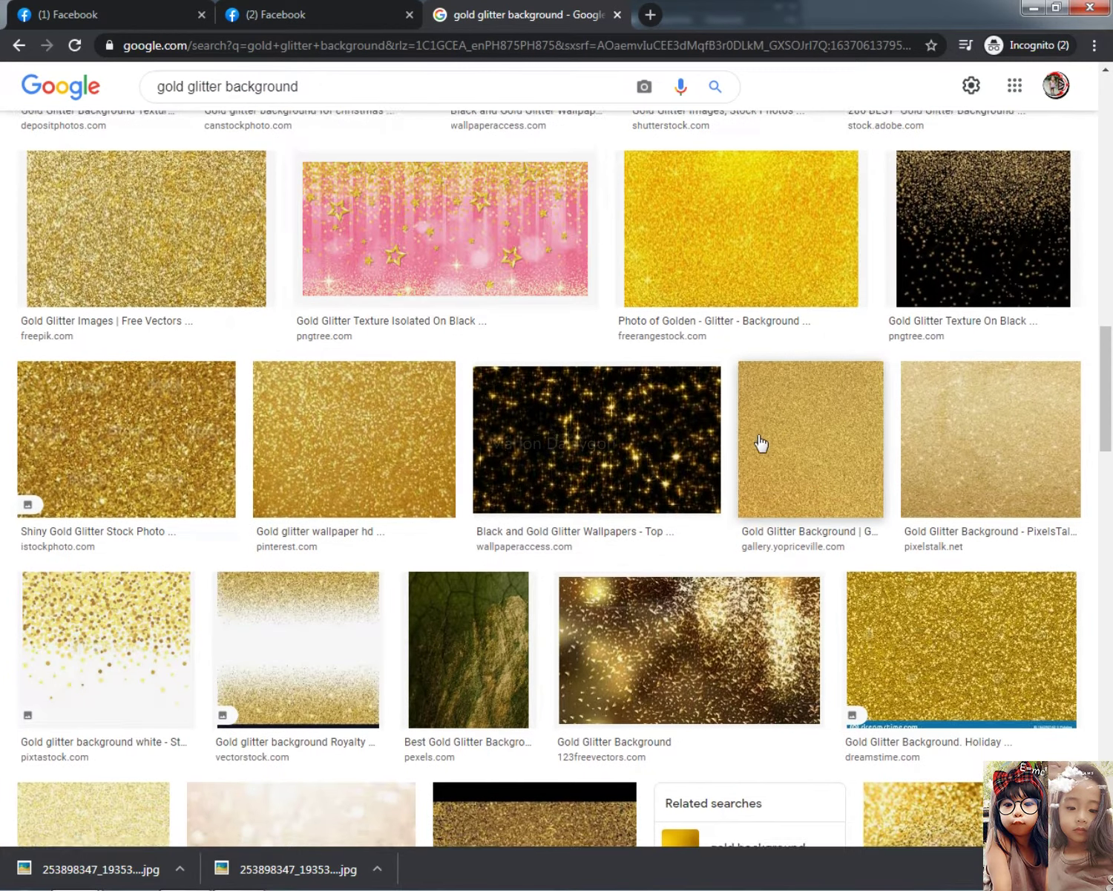
pyautogui.scroll(-5, 765, 441)
pyautogui.click(331, 291)
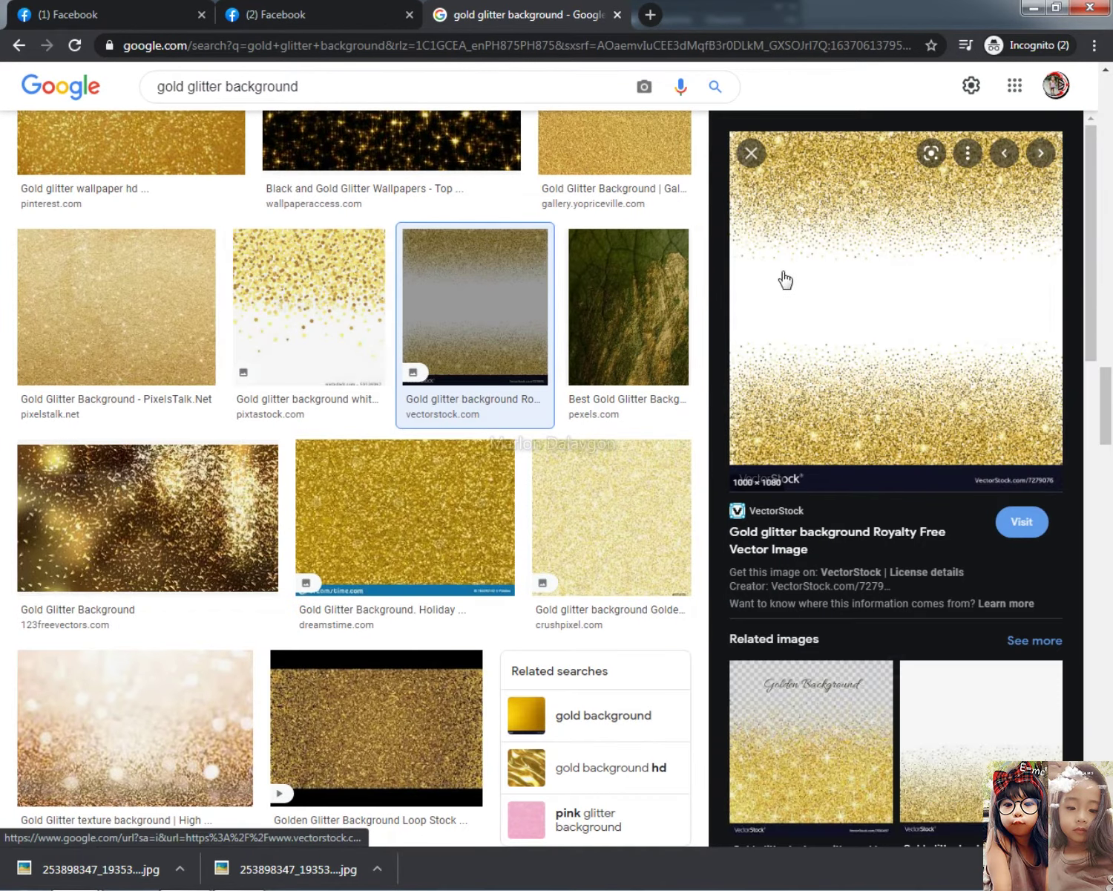
pyautogui.scroll(-1, 941, 610)
pyautogui.scroll(-15, 941, 610)
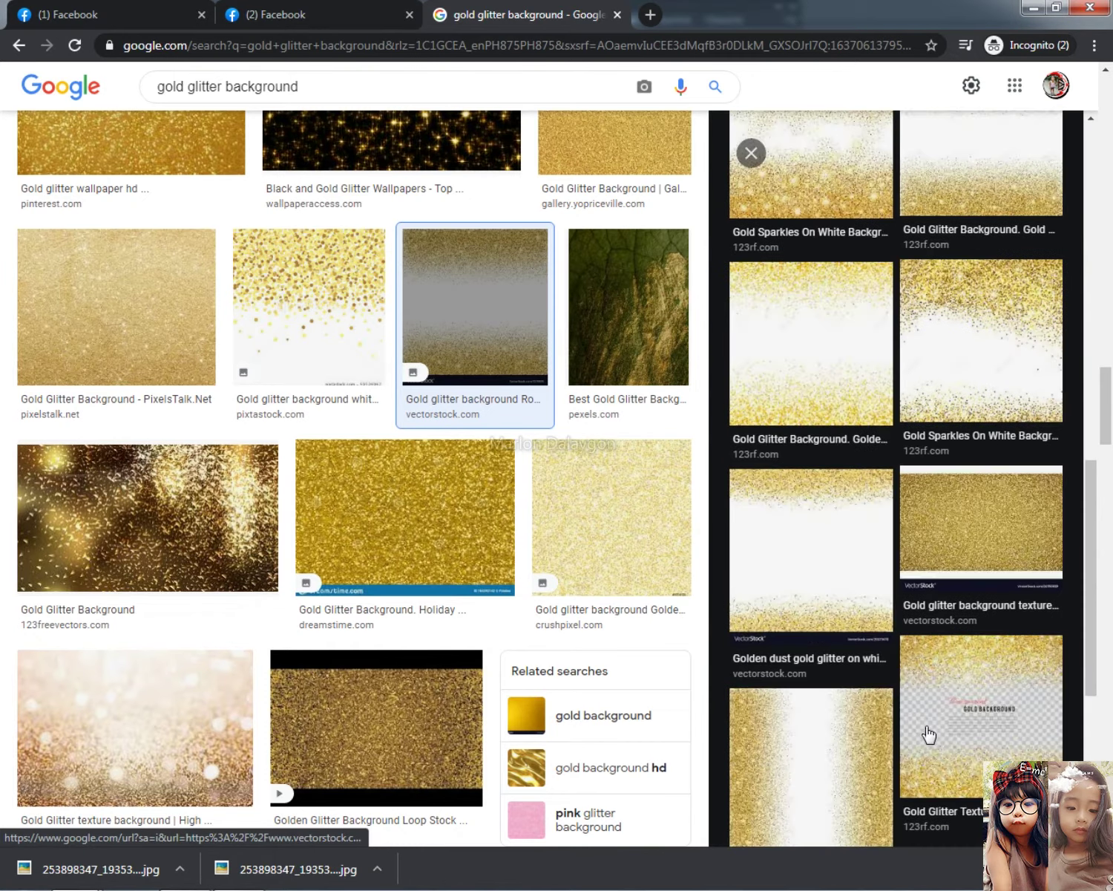
pyautogui.click(898, 673)
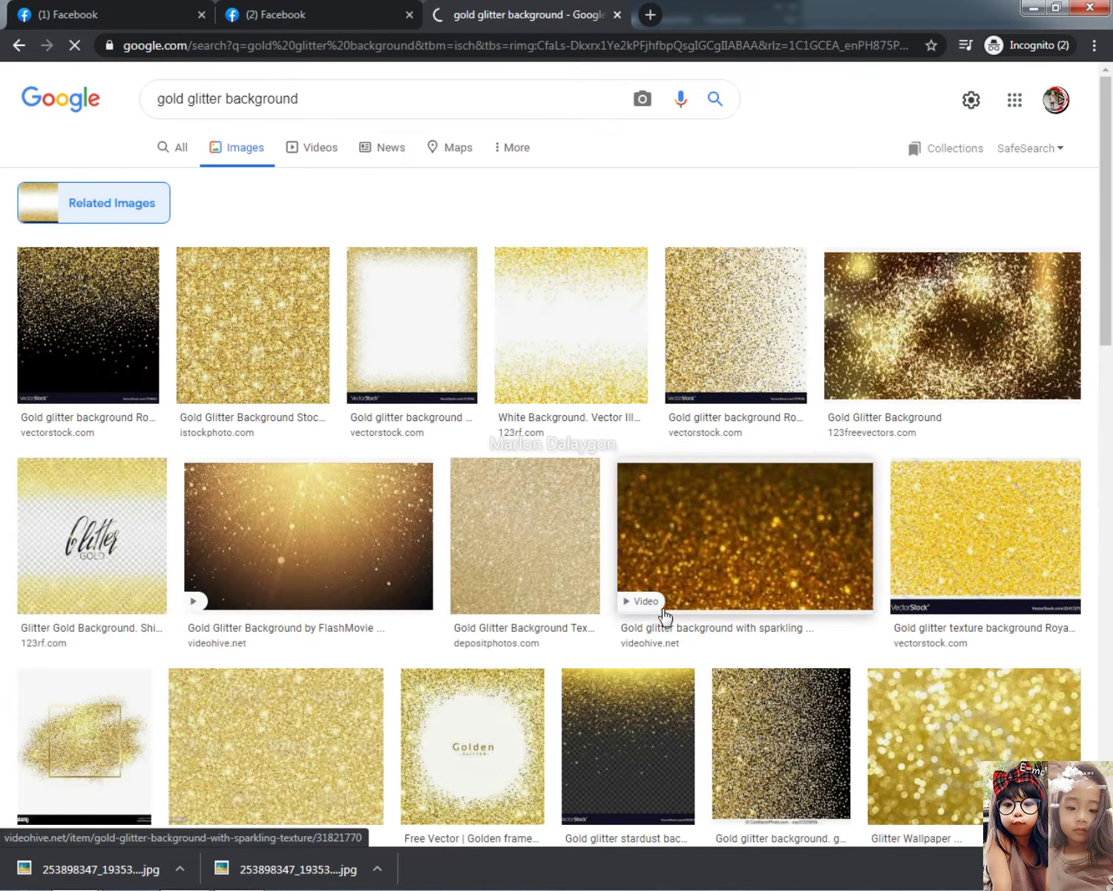
pyautogui.click(579, 351)
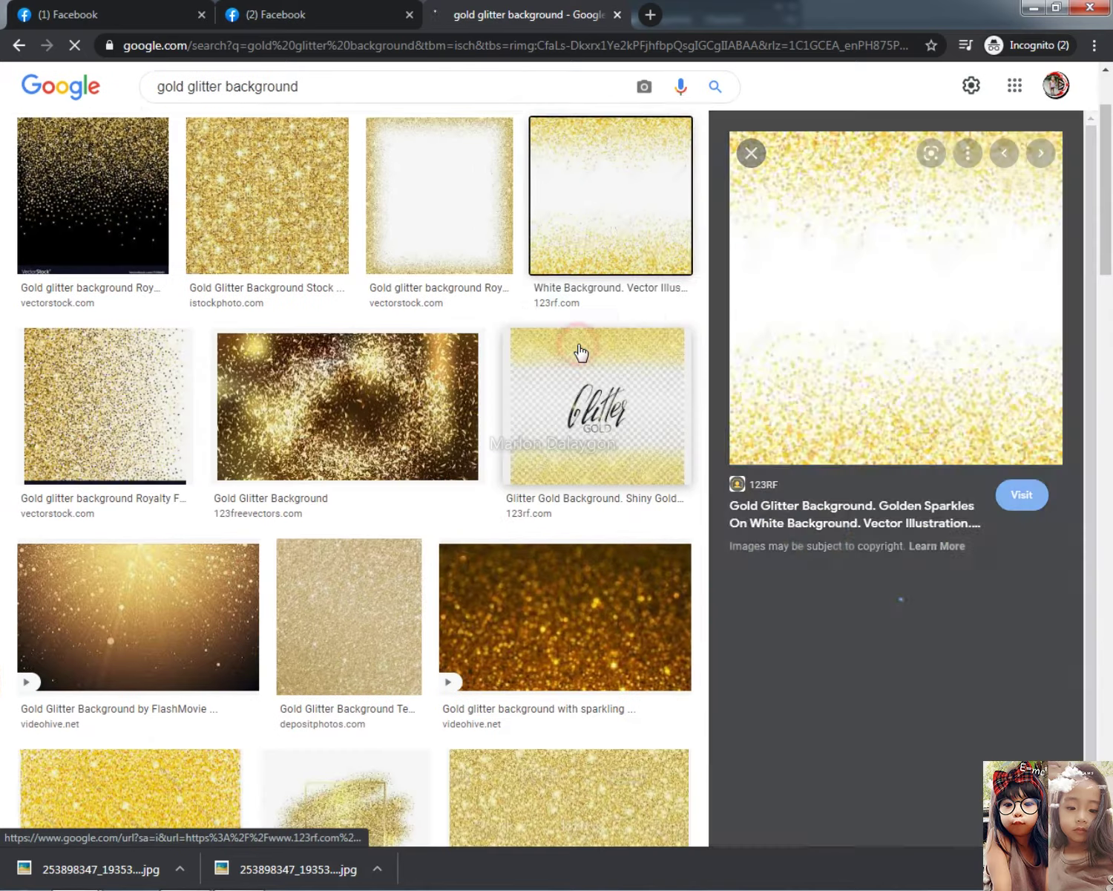
# Preview several related glitter images, ending on the gold sparkles on white background image
pyautogui.rightClick(886, 289)
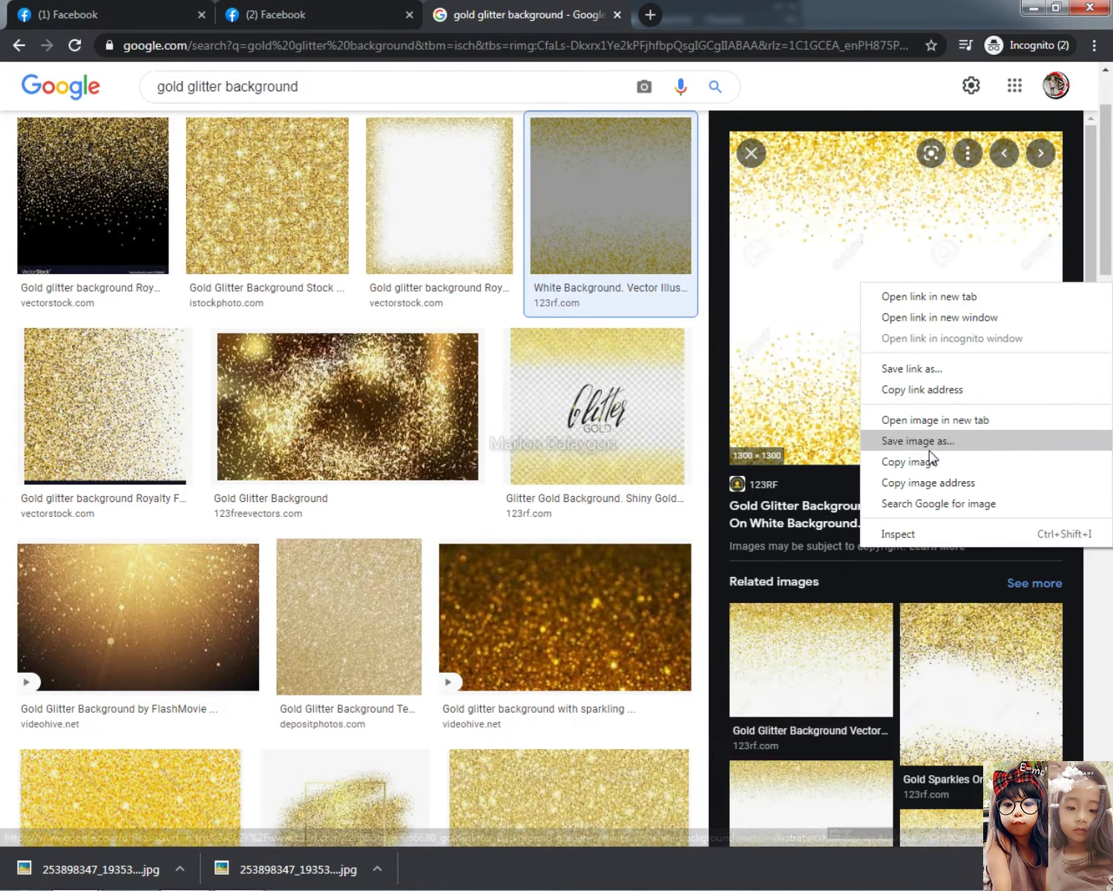
pyautogui.click(1011, 712)
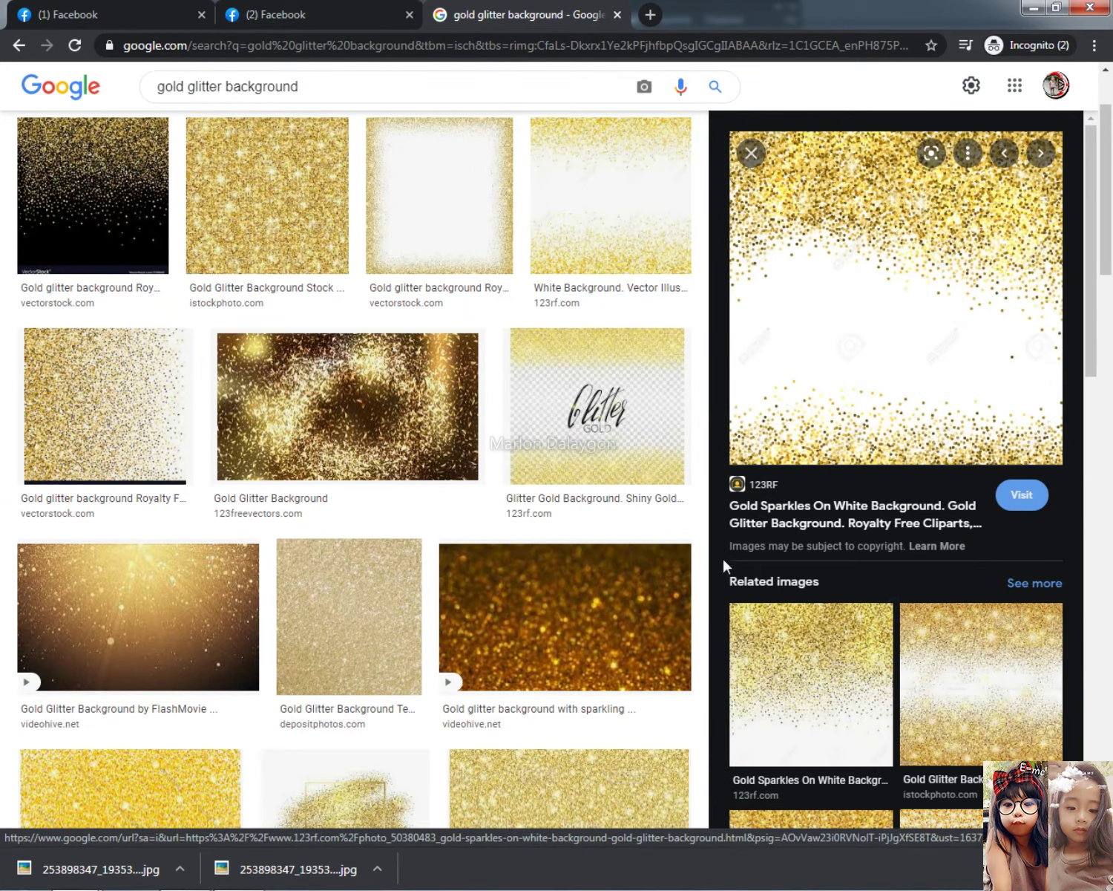
pyautogui.scroll(-5, 387, 605)
pyautogui.scroll(-3, 390, 572)
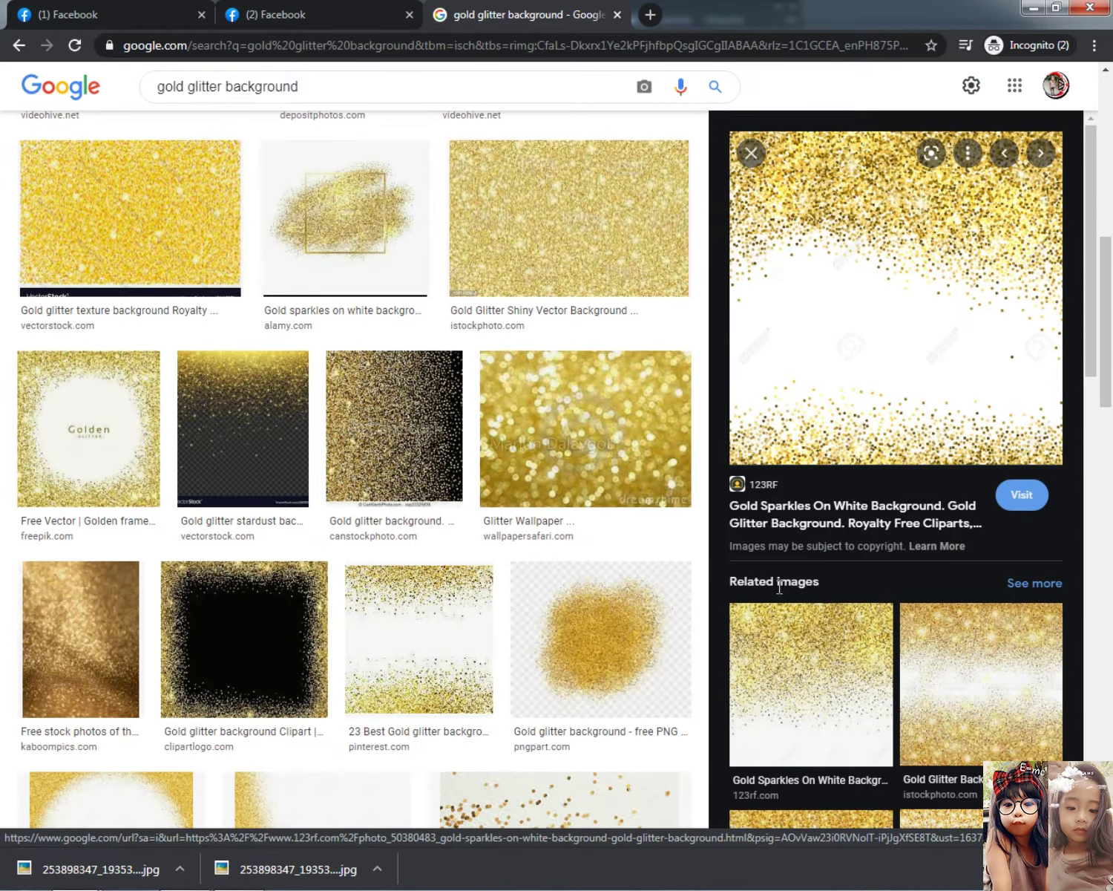
pyautogui.click(994, 668)
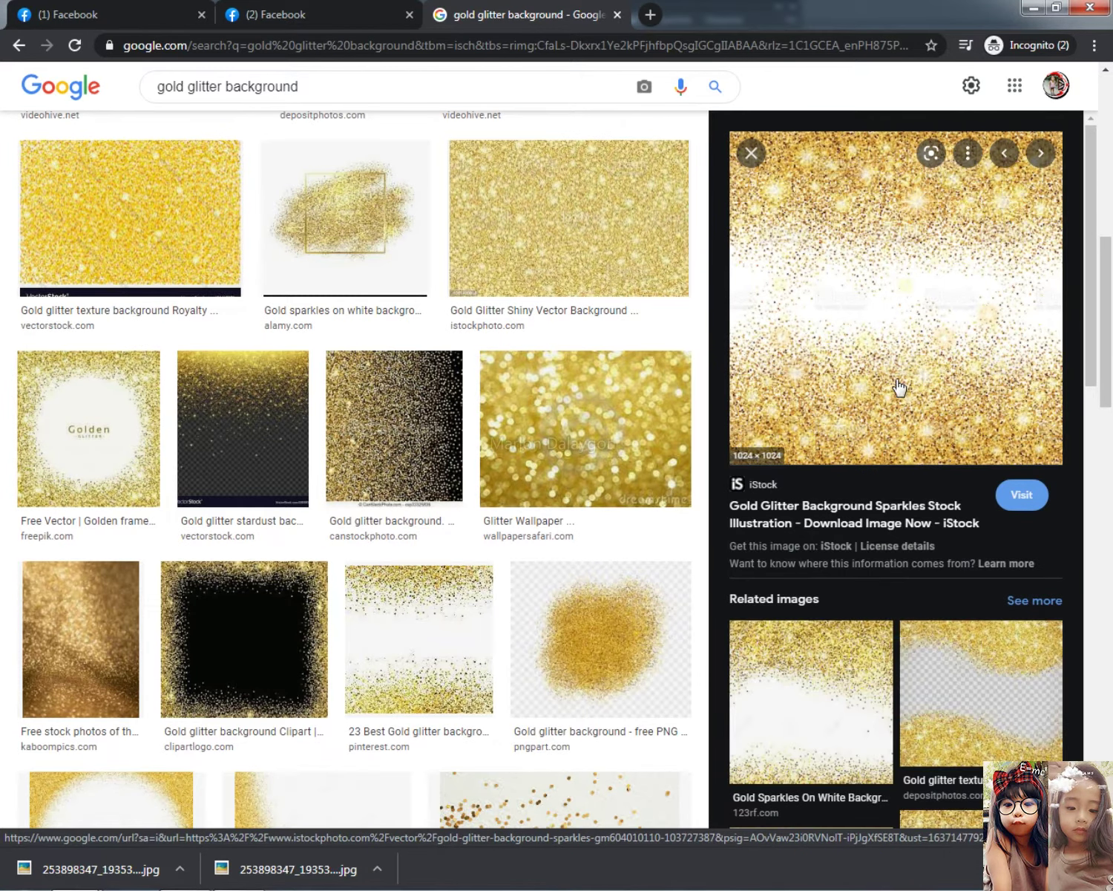
pyautogui.scroll(-3, 828, 530)
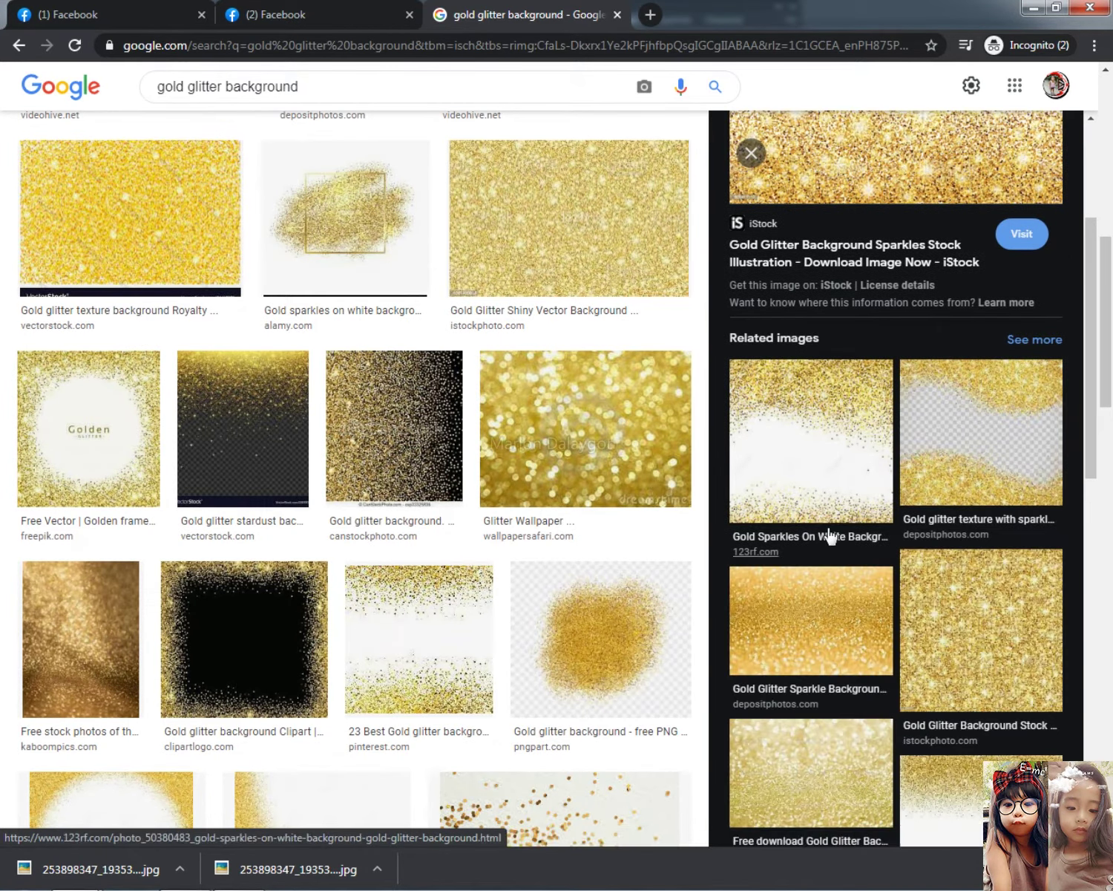
pyautogui.scroll(-3, 1031, 721)
pyautogui.click(990, 531)
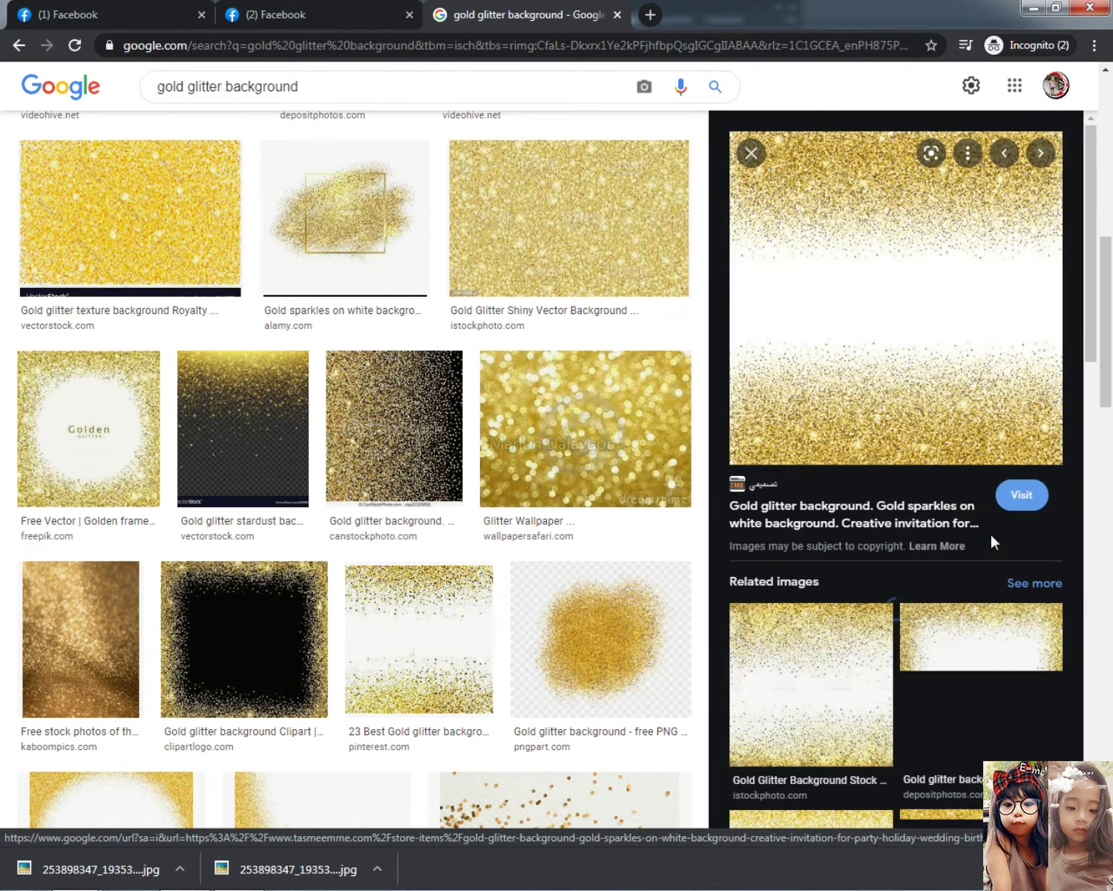
# Copy the gold sparkles image and test-paste it into Photoshop, then undo the paste
pyautogui.rightClick(786, 279)
pyautogui.click(837, 459)
pyautogui.hotkey('alt', 'Tab')
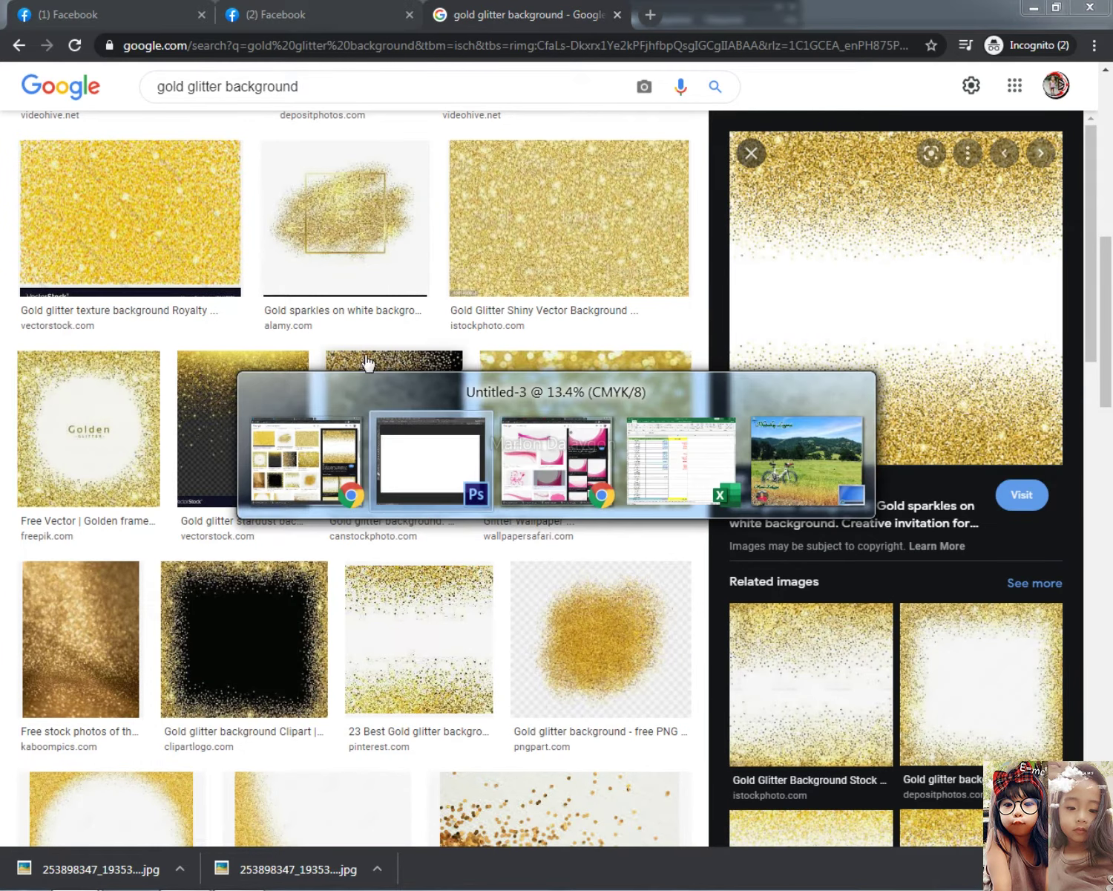
pyautogui.hotkey('ctrl', 'v')
pyautogui.hotkey('ctrl', '-')
pyautogui.hotkey('ctrl', 't')
pyautogui.press('Escape')
pyautogui.hotkey('ctrl', 'z')
pyautogui.hotkey('alt', 'Tab')
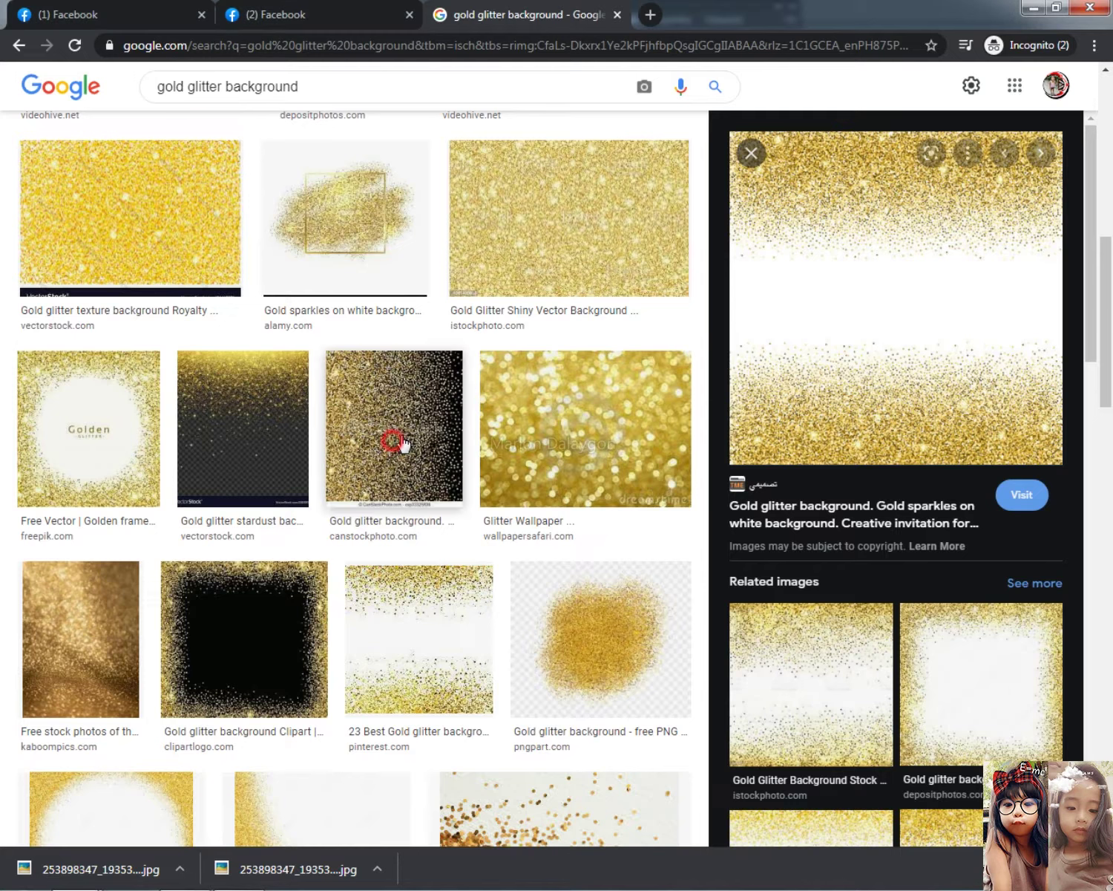
# Save the gold sparkles on white image to the computer as a jpg
pyautogui.rightClick(780, 276)
pyautogui.click(851, 455)
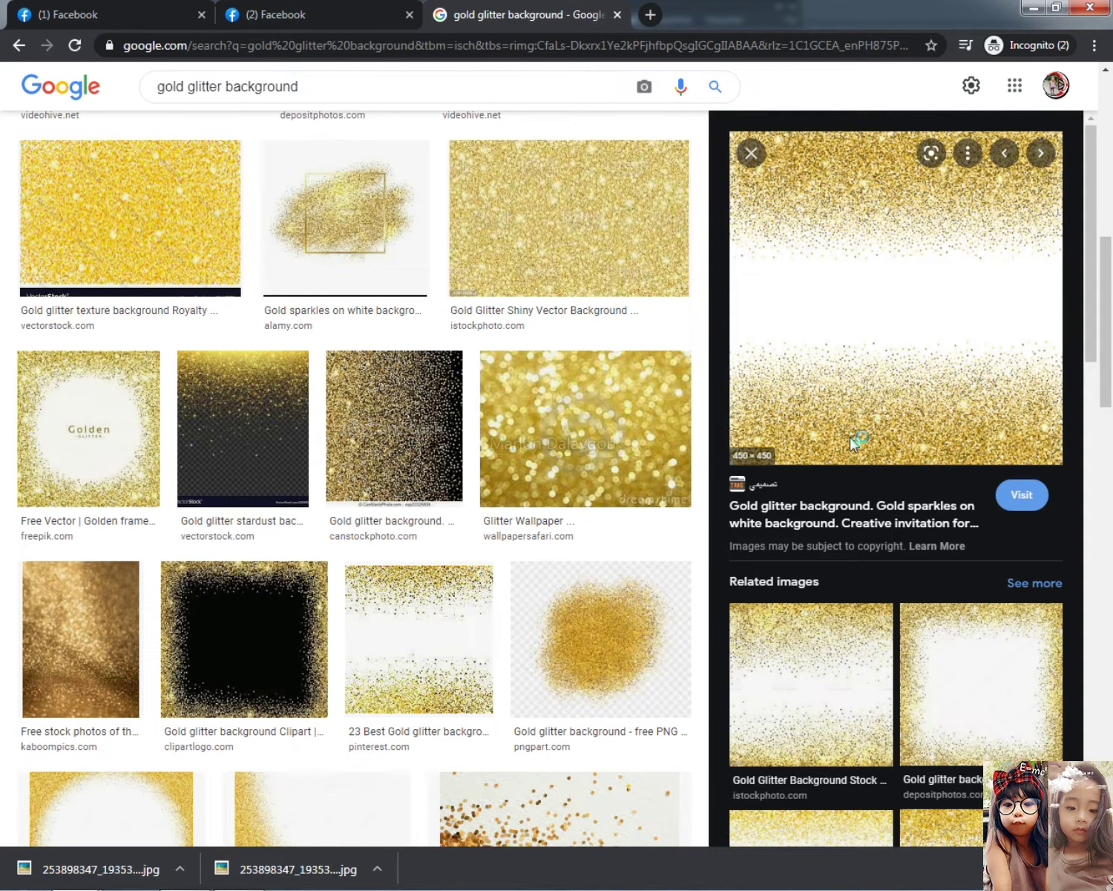
pyautogui.press('Return')
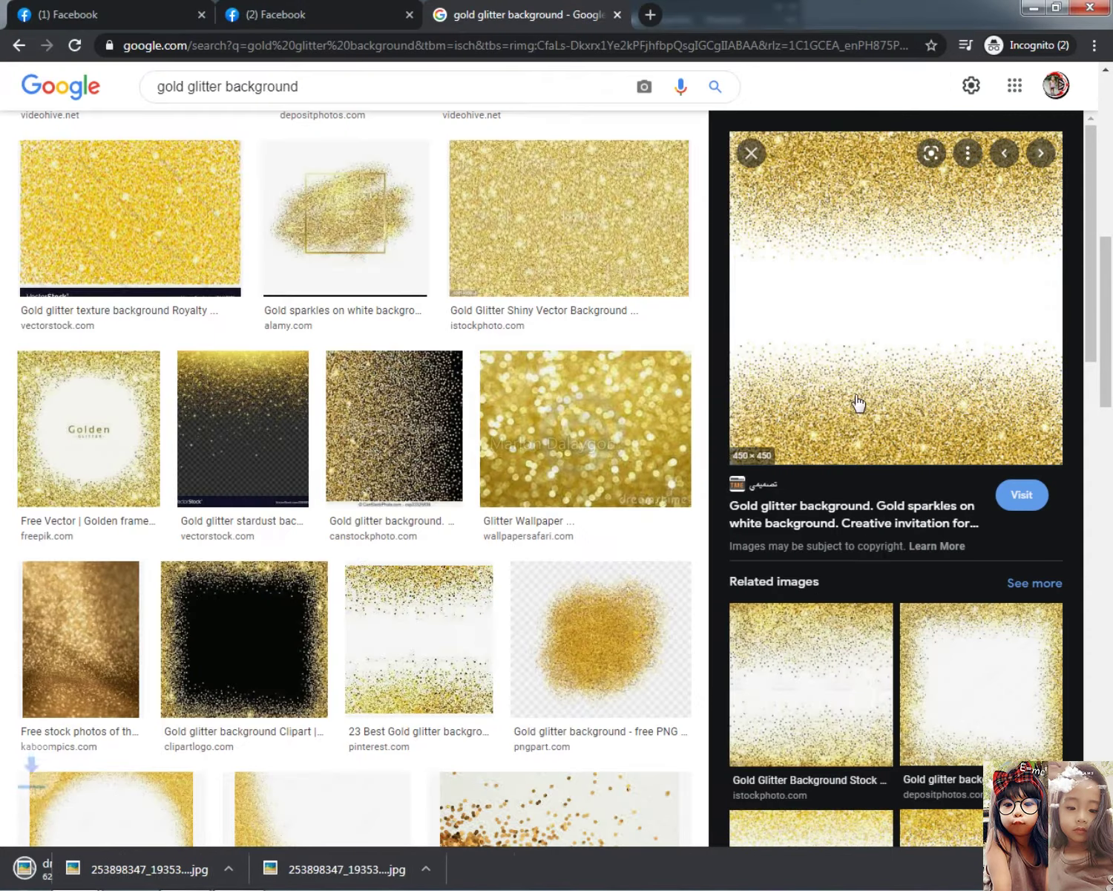
# Place the downloaded glitter jpg in the banner, enlarging and rotating it upright
pyautogui.moveTo(96, 868); pyautogui.dragTo(415, 564)
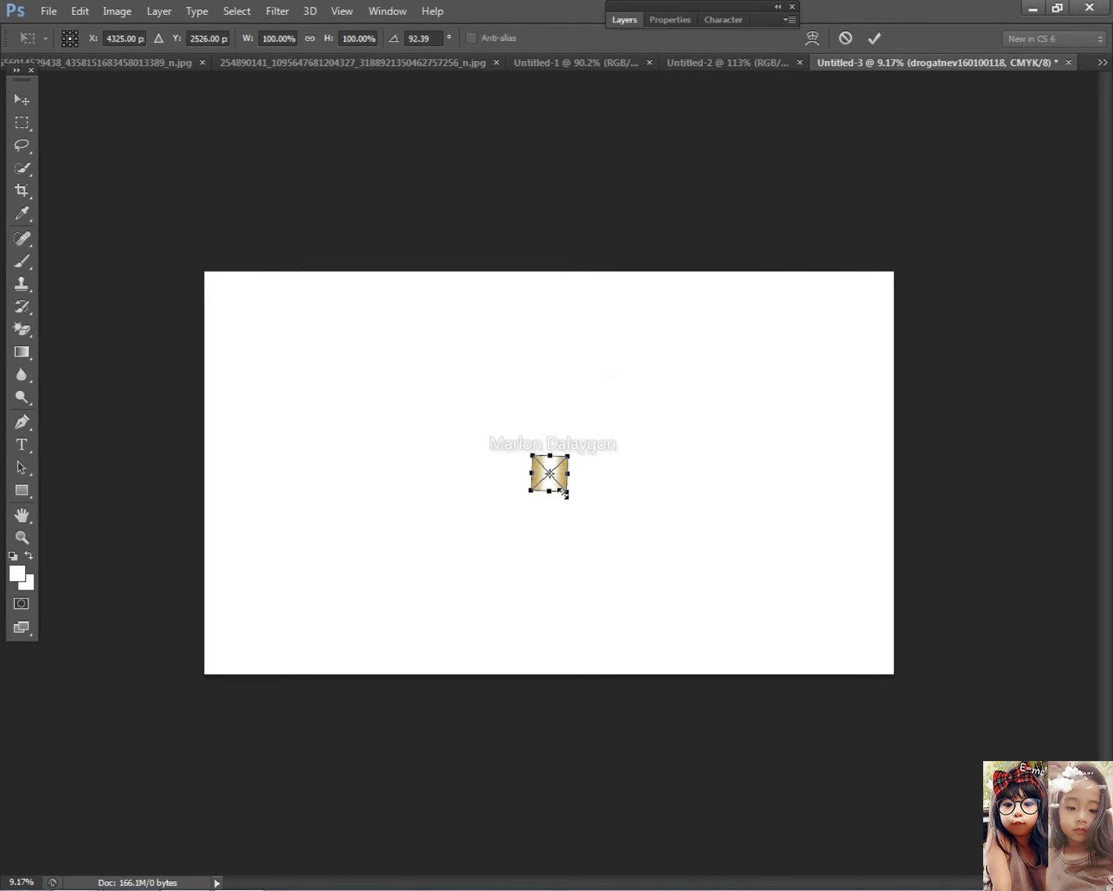
pyautogui.moveTo(564, 492); pyautogui.dragTo(852, 800)
pyautogui.moveTo(628, 524); pyautogui.dragTo(308, 350)
pyautogui.moveTo(673, 309)
pyautogui.mouseDown()
pyautogui.moveTo(679, 287)
pyautogui.moveTo(688, 299)
pyautogui.mouseUp()
pyautogui.click(529, 321)
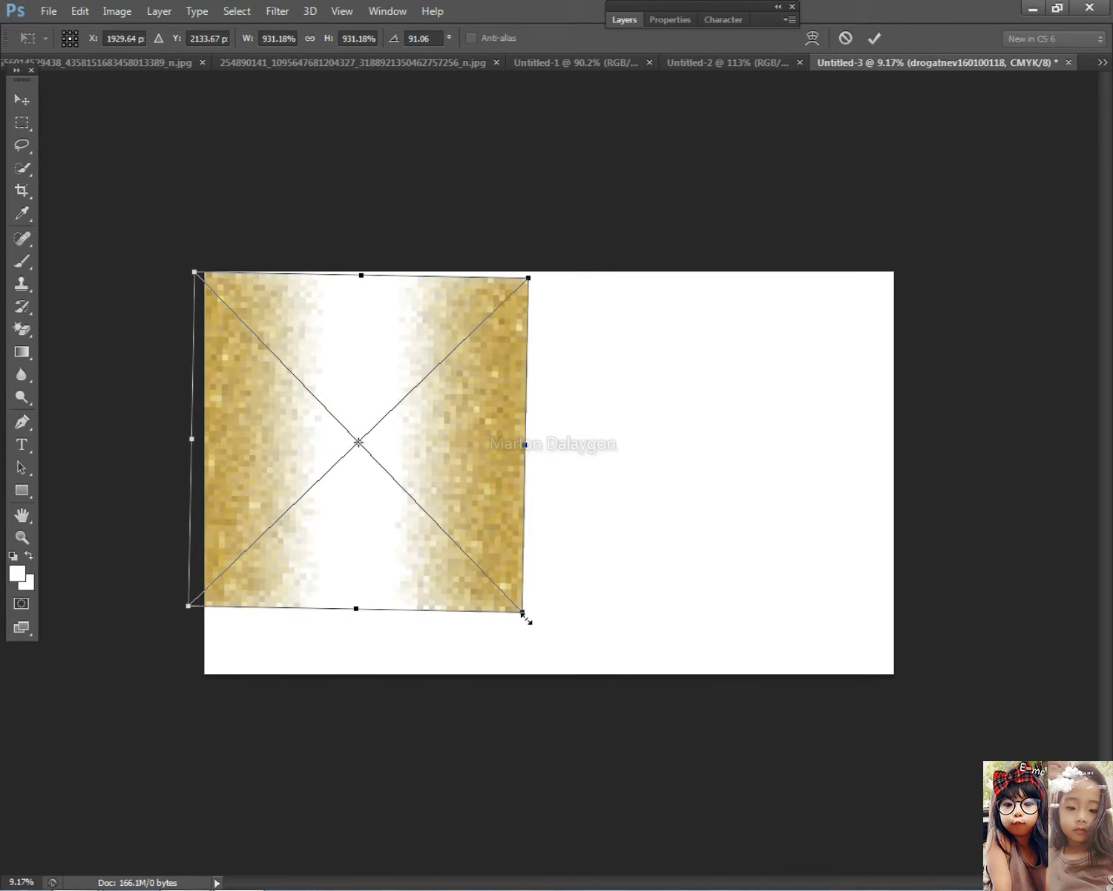
pyautogui.moveTo(524, 616); pyautogui.dragTo(609, 654)
pyautogui.moveTo(589, 478); pyautogui.dragTo(921, 479)
# Straighten the glitter and stretch it past every edge to cover the whole canvas
pyautogui.moveTo(964, 326); pyautogui.dragTo(981, 328)
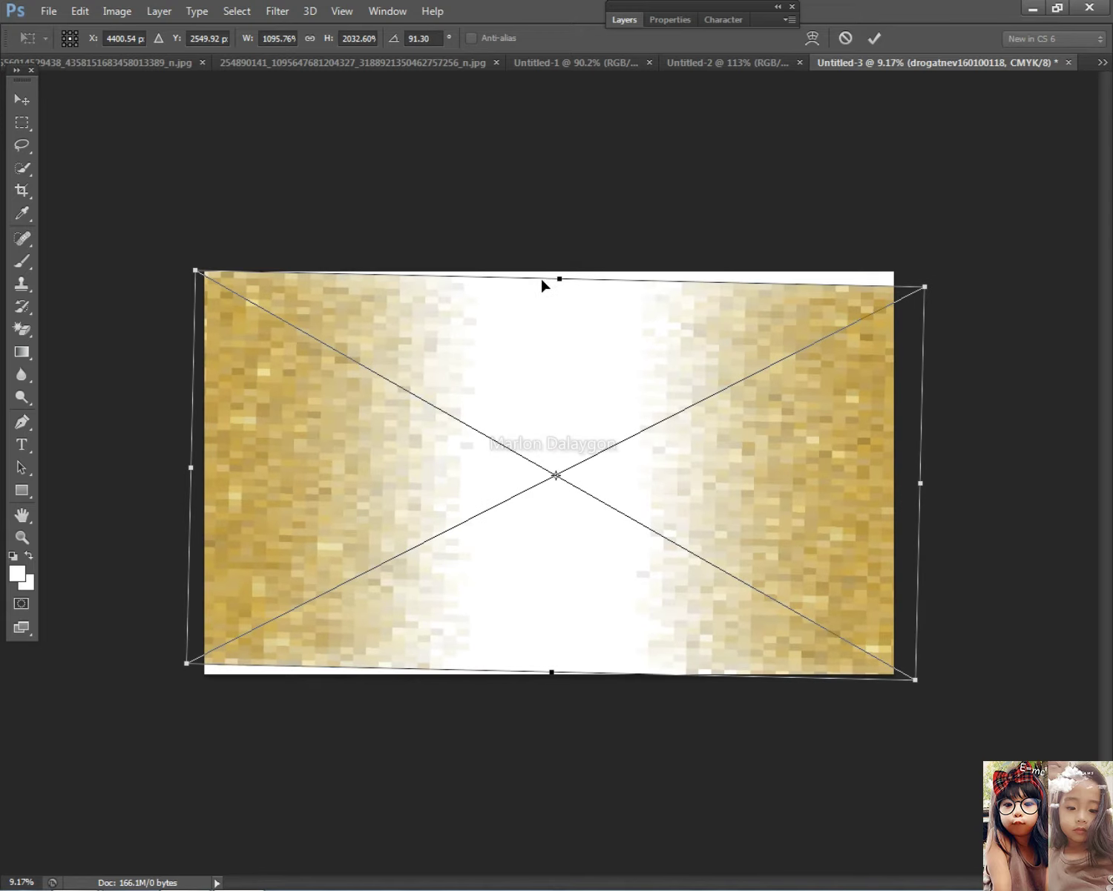
pyautogui.moveTo(559, 278); pyautogui.dragTo(567, 262)
pyautogui.moveTo(554, 677); pyautogui.dragTo(551, 709)
pyautogui.moveTo(1048, 365); pyautogui.dragTo(1049, 359)
pyautogui.moveTo(922, 278); pyautogui.dragTo(766, 326)
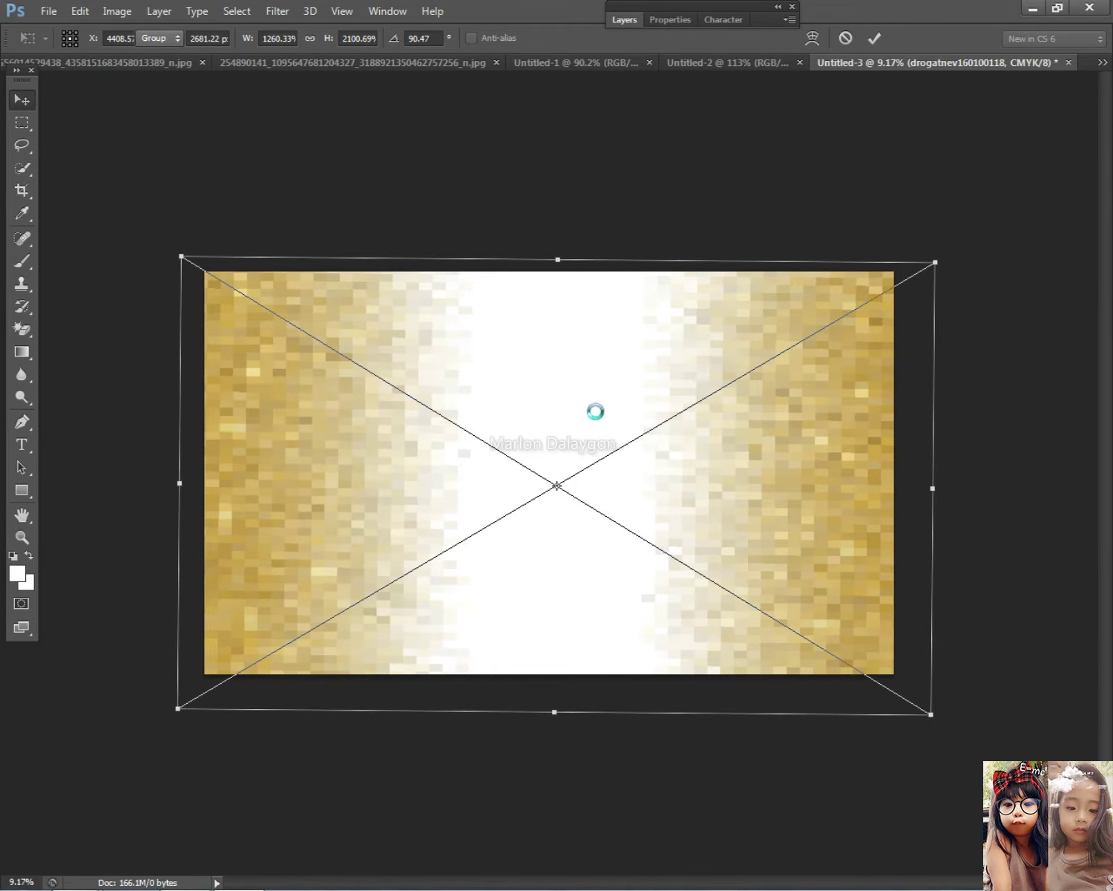
pyautogui.hotkey('ctrl', '-')
pyautogui.hotkey('ctrl', 't')
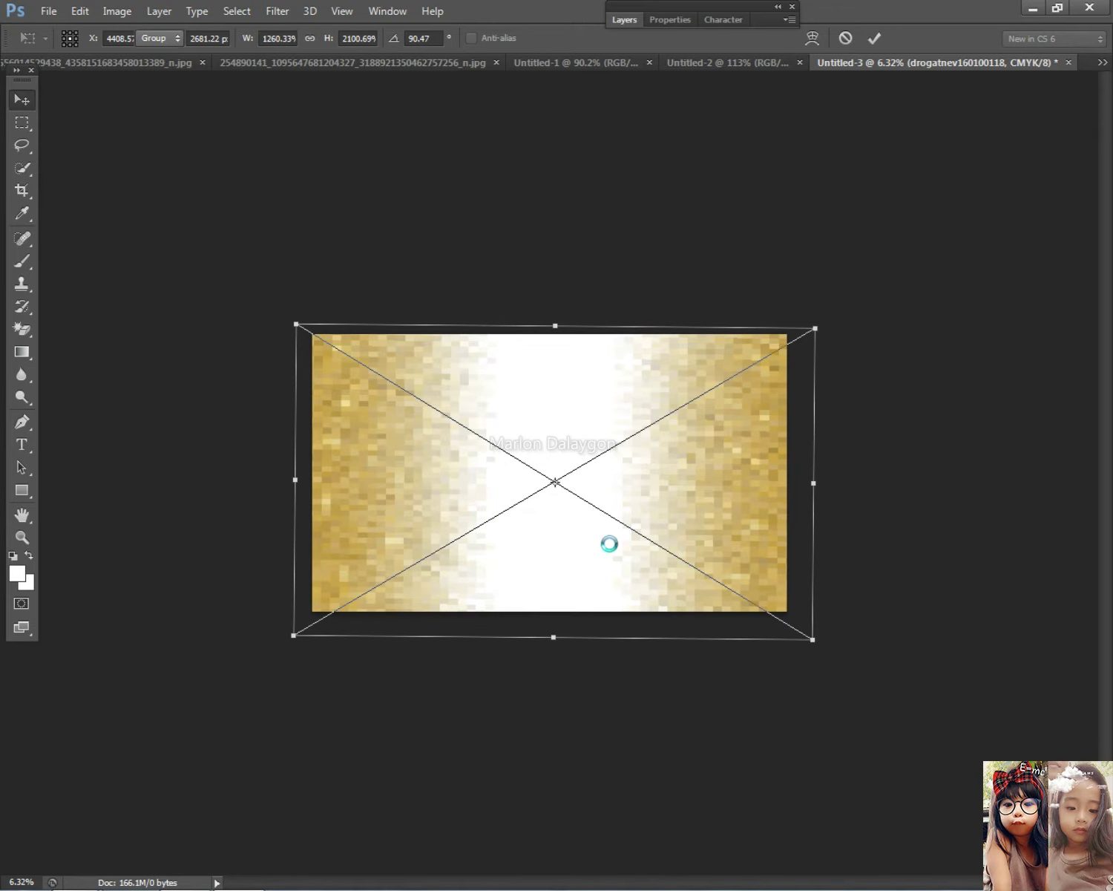
pyautogui.hotkey('alt', 'Tab')
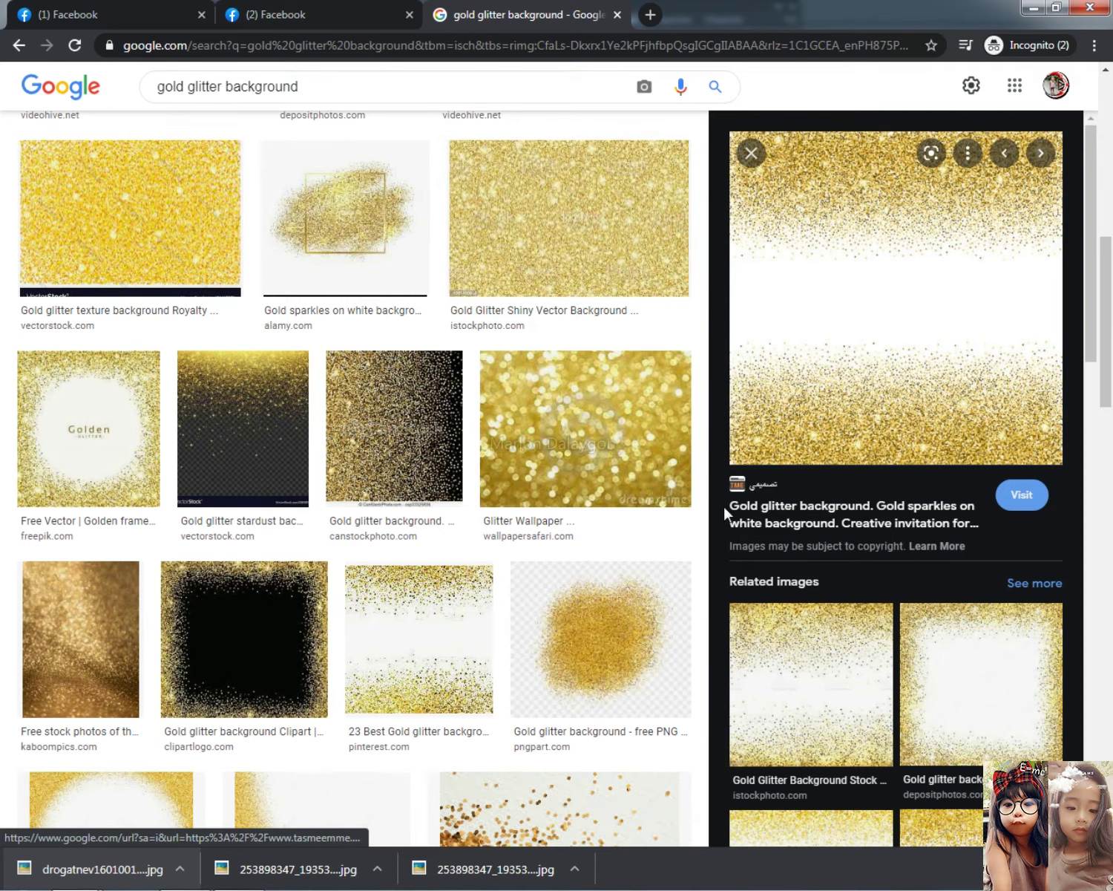
# Search Google Images for 'Gold glitter background. Gold sparkle png'
pyautogui.moveTo(725, 512); pyautogui.dragTo(952, 496)
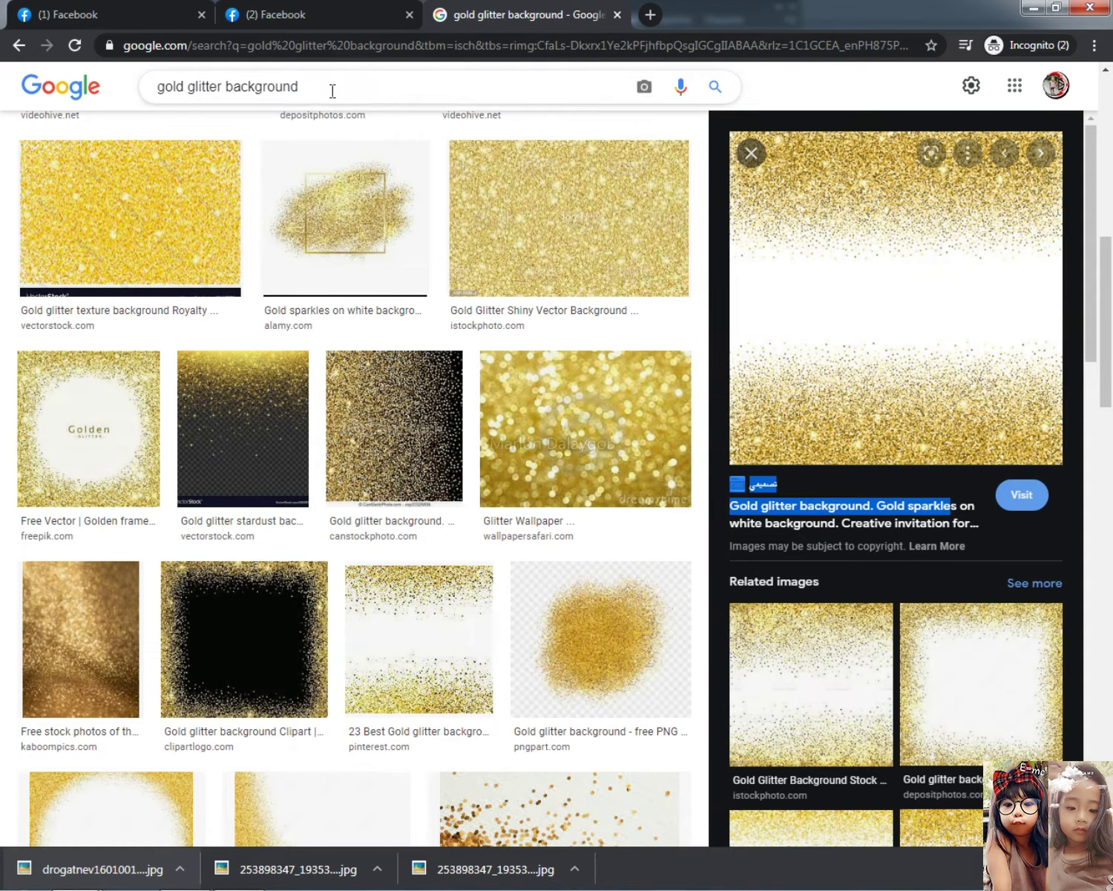
pyautogui.click(333, 87)
pyautogui.hotkey('ctrl', 'a')
pyautogui.hotkey('ctrl', 'v')
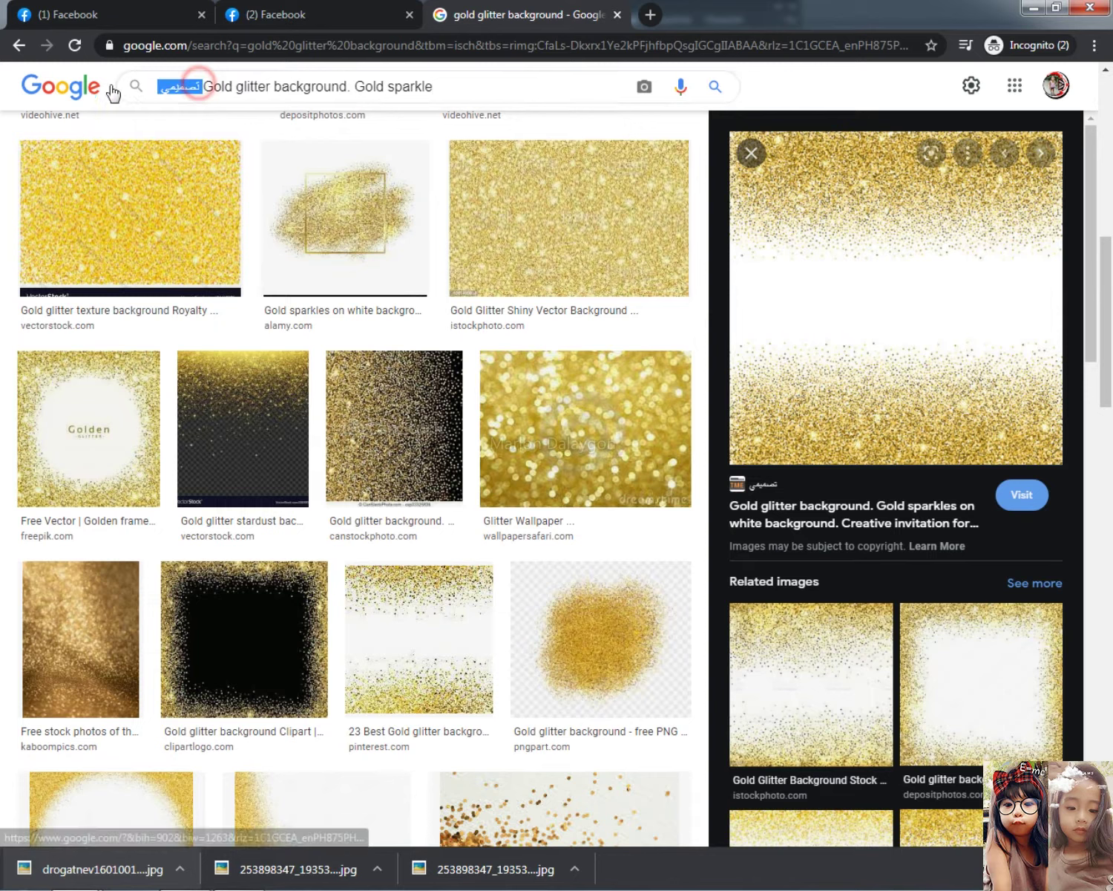
pyautogui.press('BackSpace')
pyautogui.click(459, 86)
pyautogui.write('png')
pyautogui.press('Return')
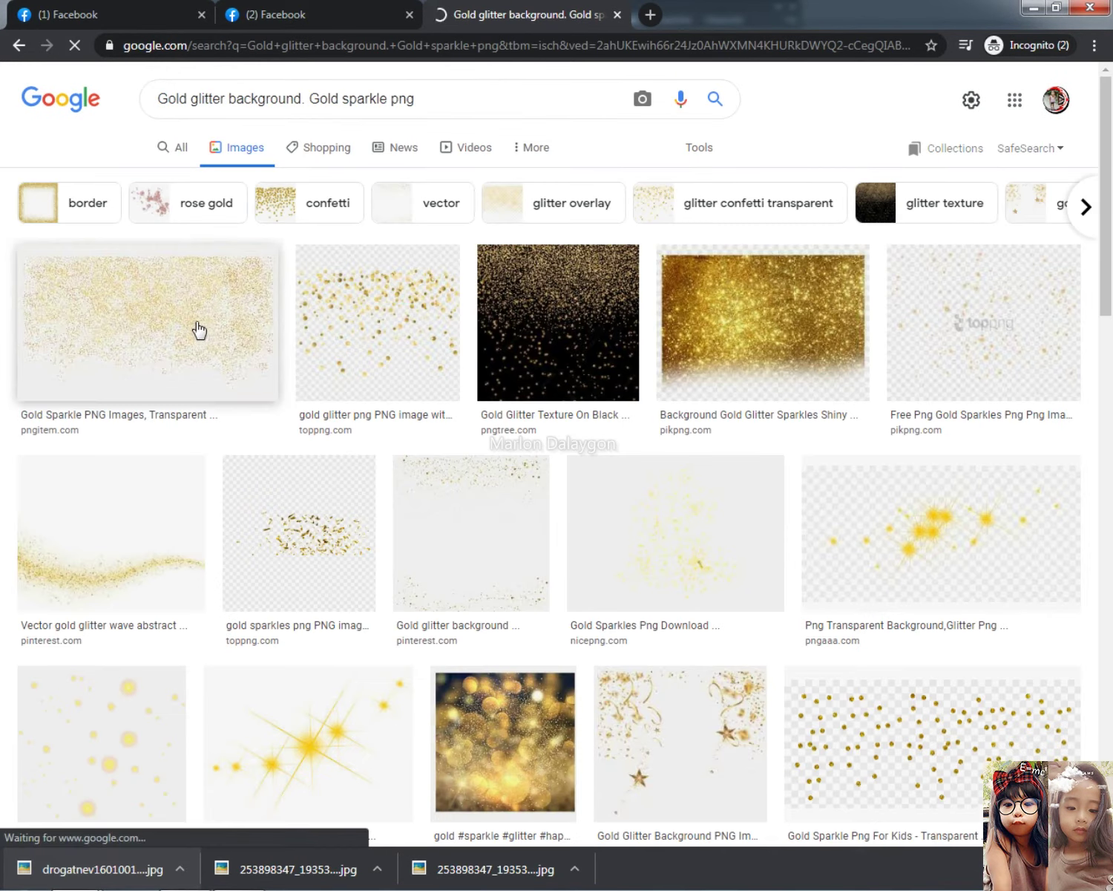
# Preview transparent gold sparkle results and copy the Golden glitter with transparent background image
pyautogui.scroll(-1, 865, 697)
pyautogui.scroll(-10, 861, 690)
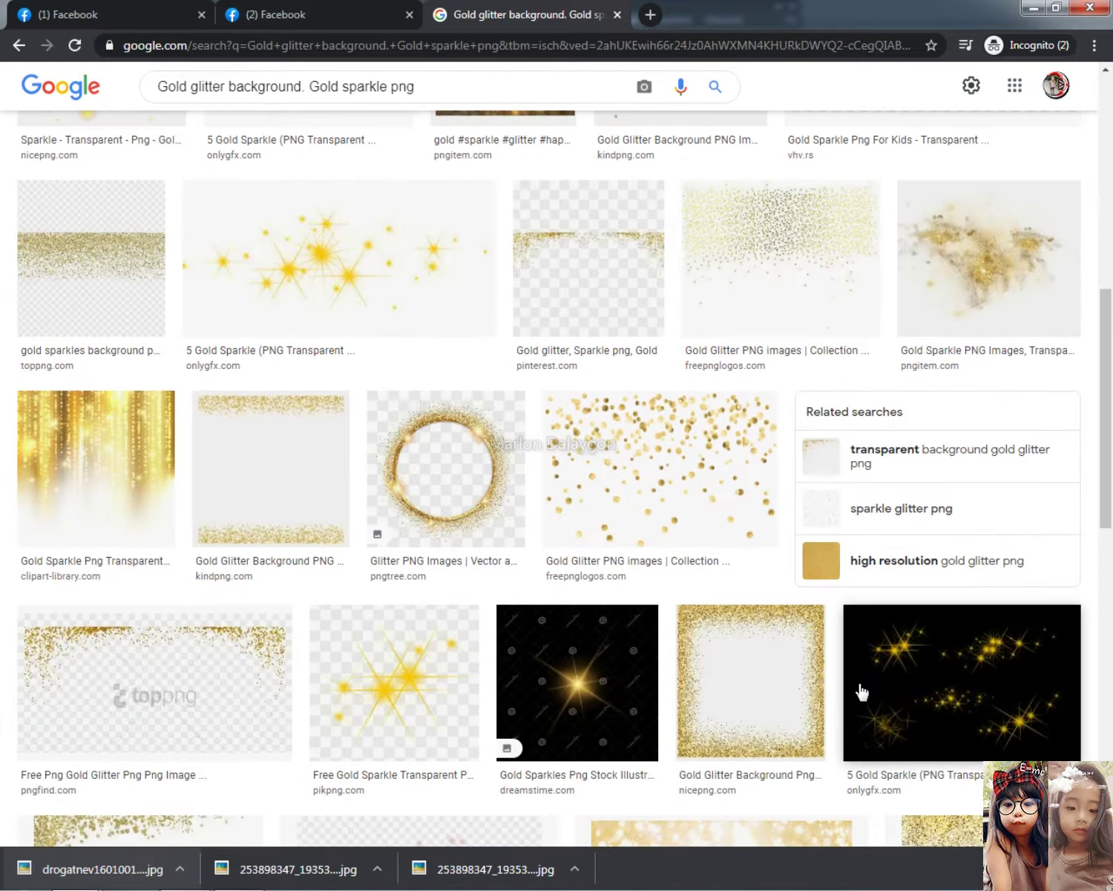
pyautogui.scroll(-8, 853, 676)
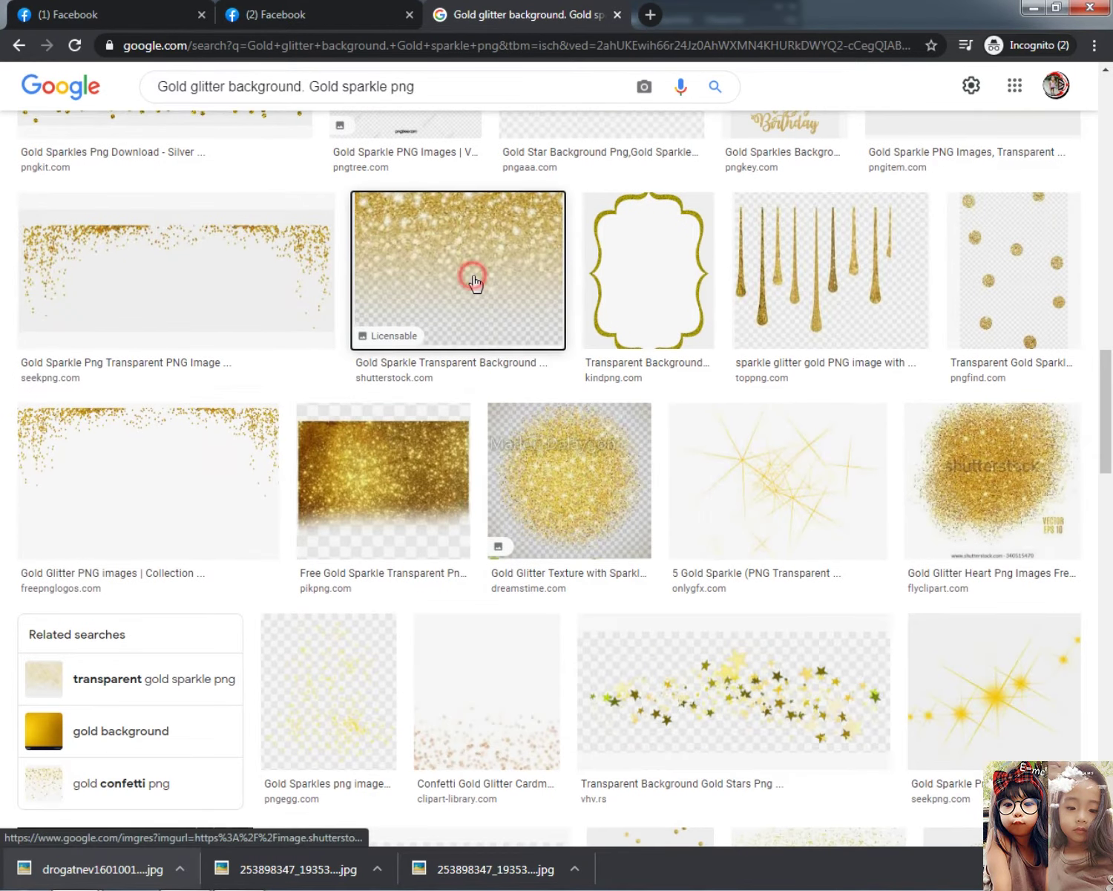
pyautogui.click(414, 258)
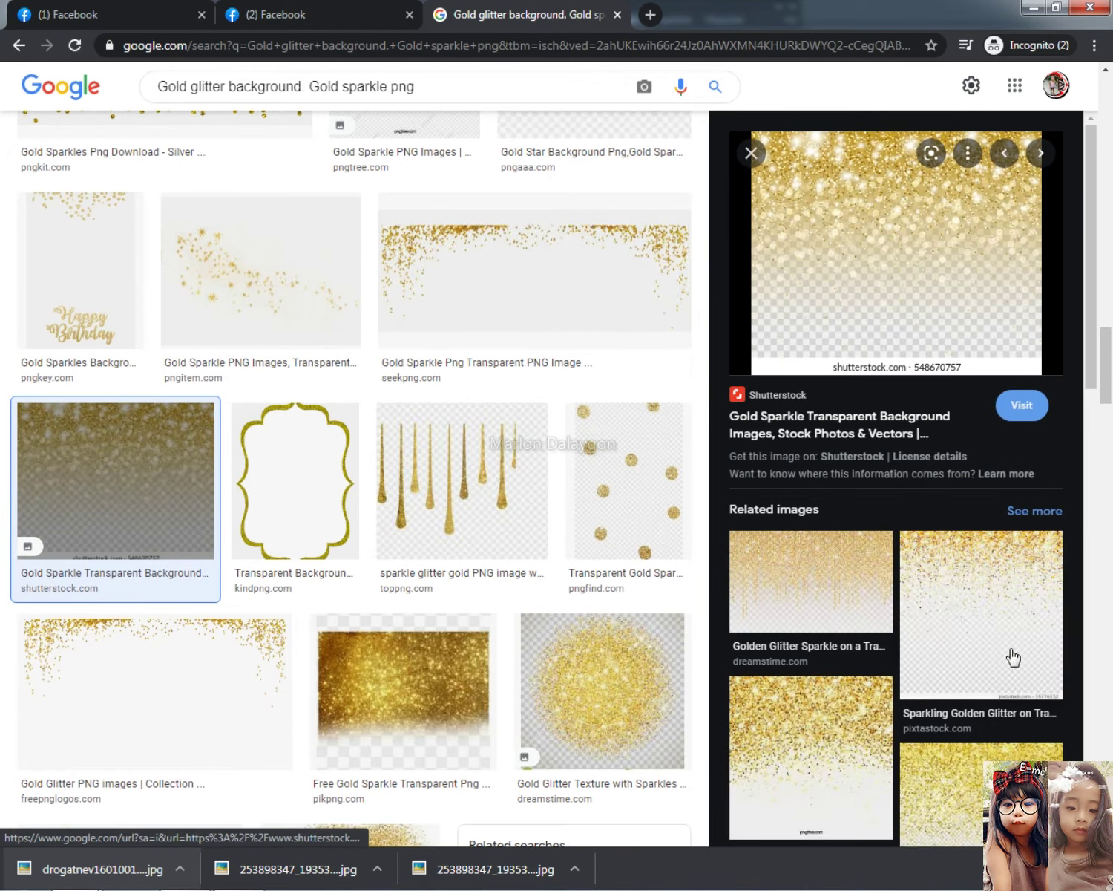
pyautogui.scroll(-12, 1008, 639)
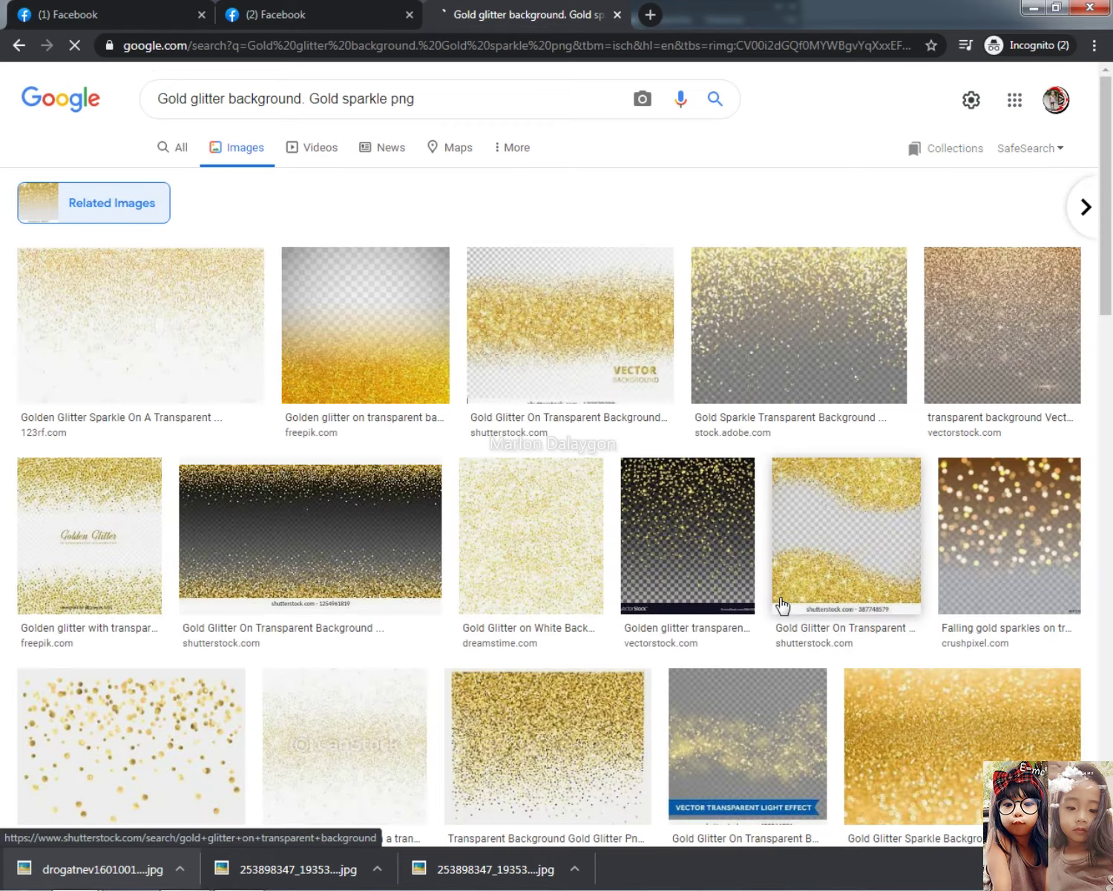
pyautogui.click(156, 297)
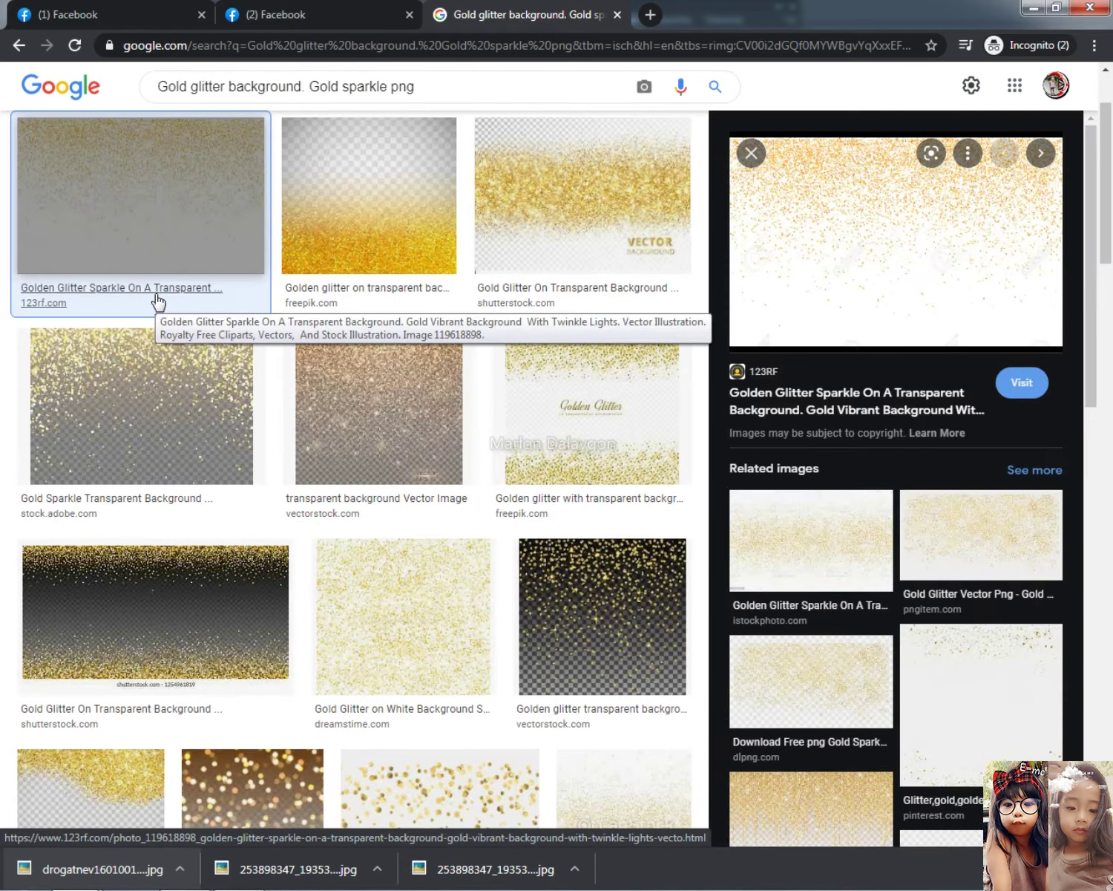
pyautogui.click(551, 438)
pyautogui.rightClick(861, 261)
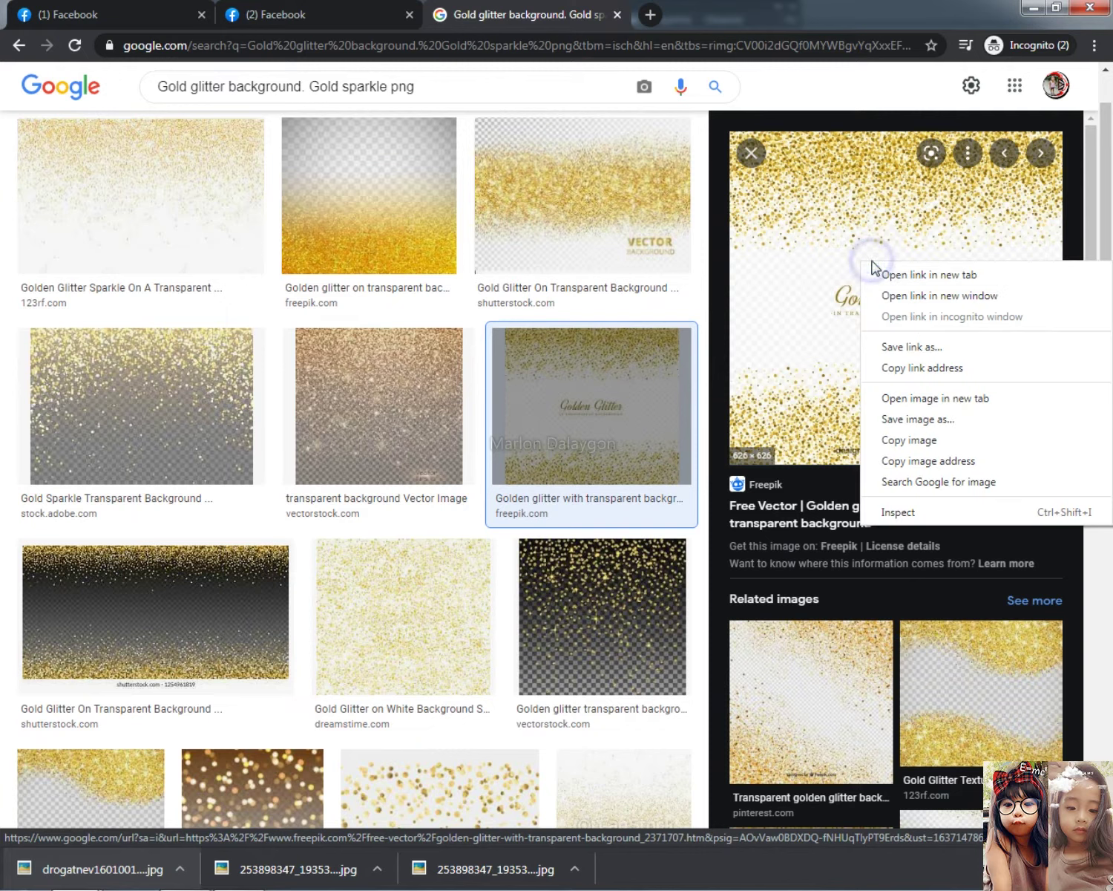
pyautogui.click(950, 442)
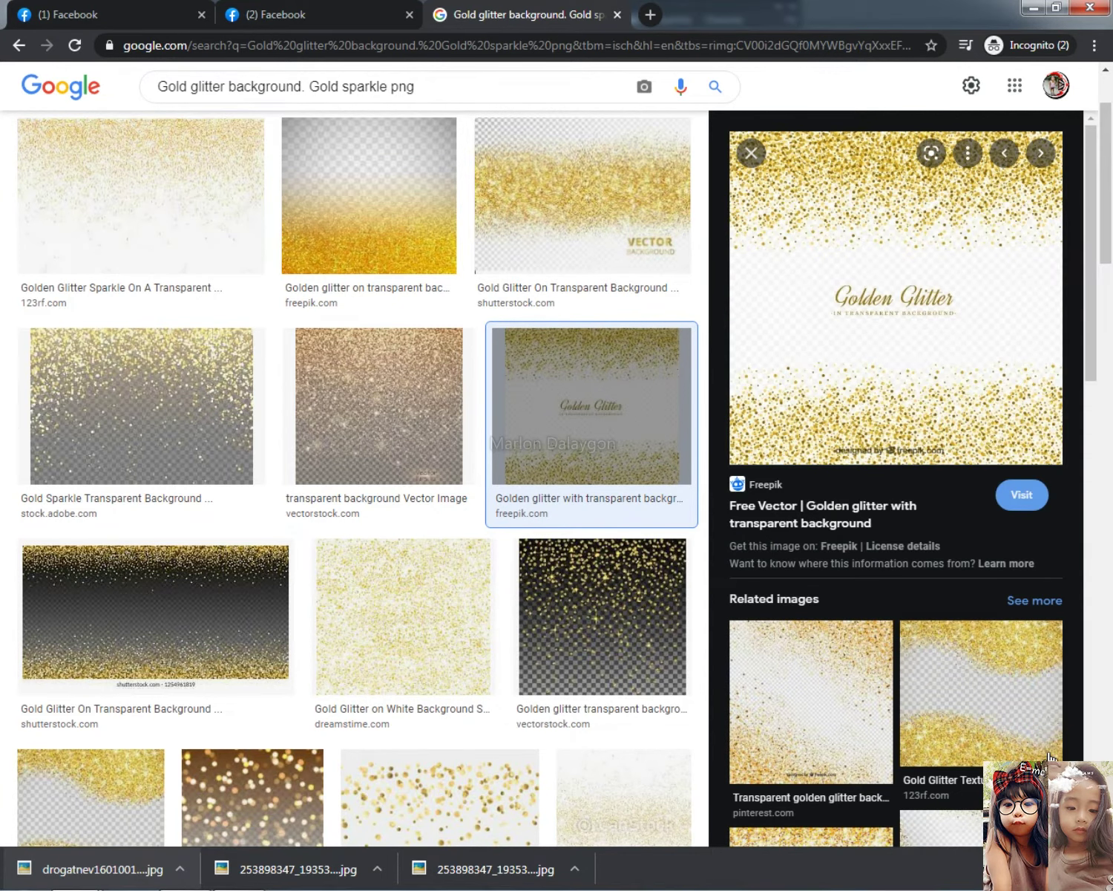
# Open the glitter vector's Freepik page in a new tab and switch to it
pyautogui.scroll(-5, 1050, 750)
pyautogui.scroll(5, 927, 557)
pyautogui.click(885, 268)
pyautogui.click(524, 9)
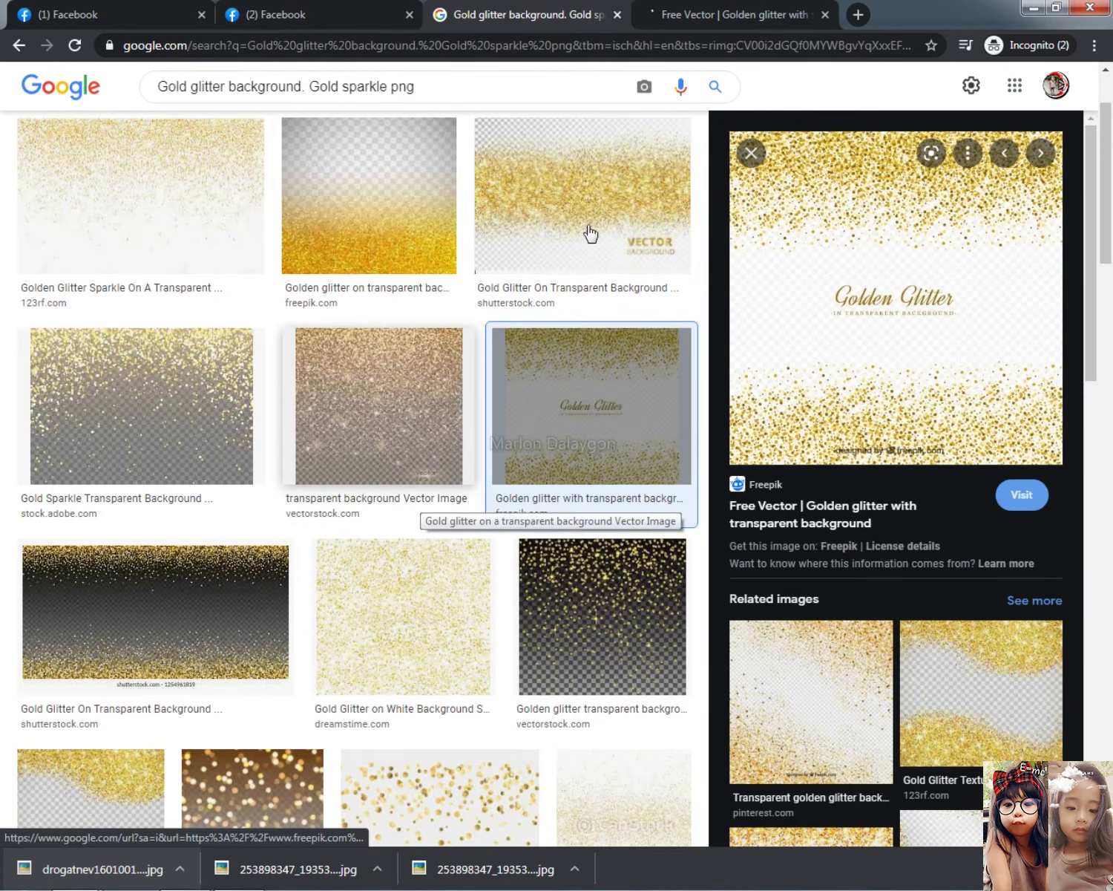
pyautogui.click(731, 14)
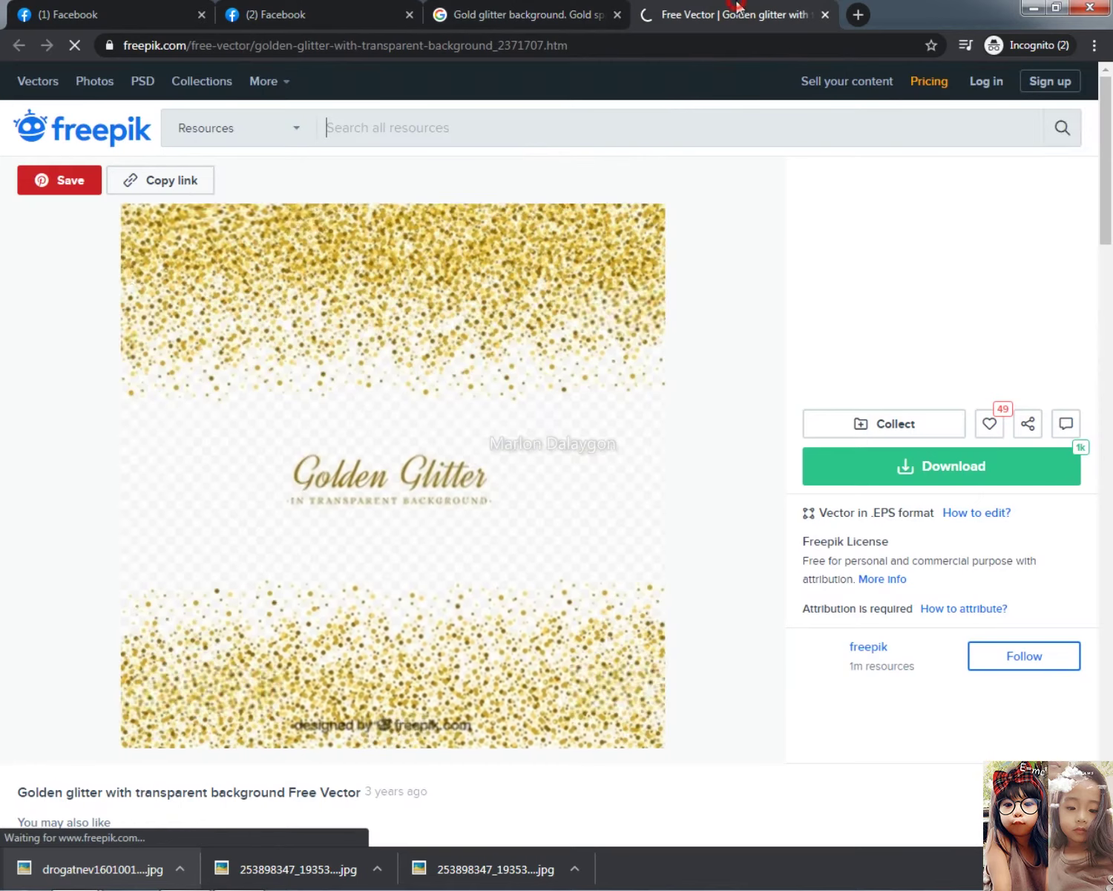
# Free-download the golden glitter vector as a 21.1 MB zip and show it in its folder
pyautogui.click(989, 467)
pyautogui.click(941, 655)
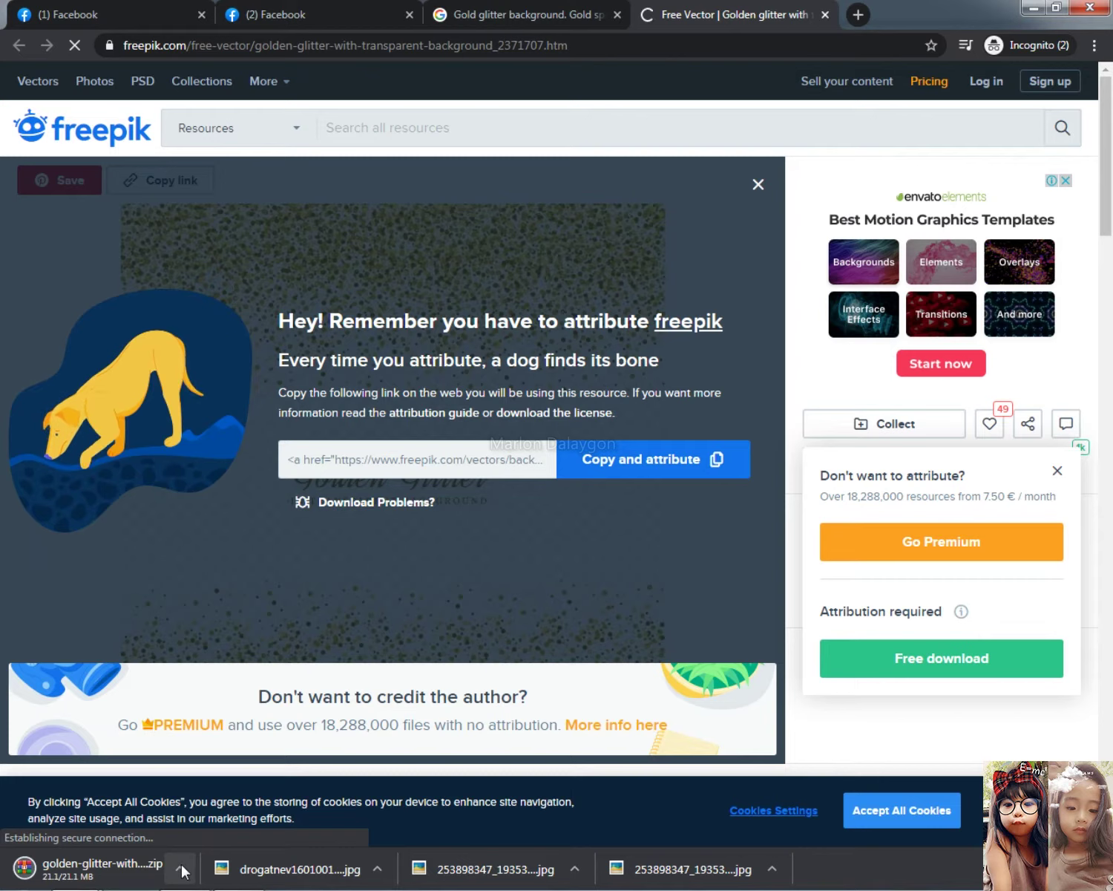
pyautogui.click(186, 869)
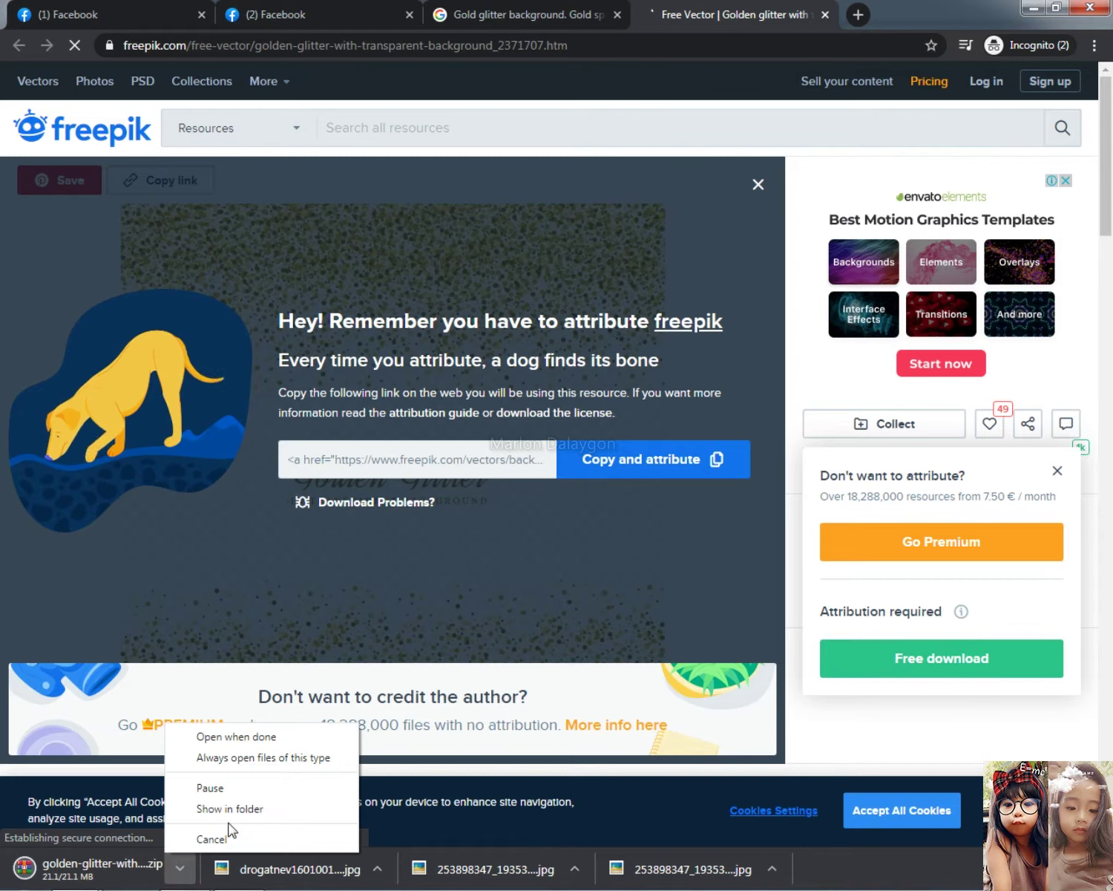
pyautogui.click(226, 807)
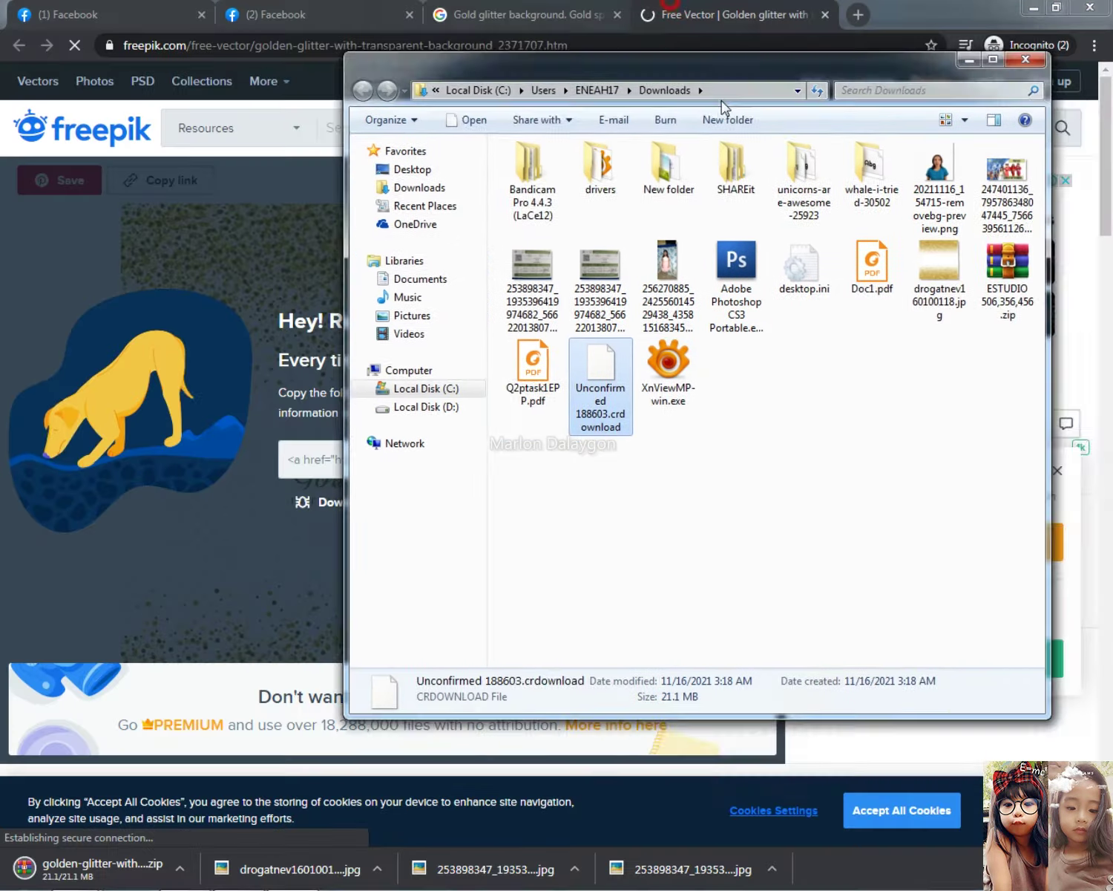
# Extract the golden glitter zip from Downloads into its own named folder
pyautogui.press('super+Down')
pyautogui.click(627, 9)
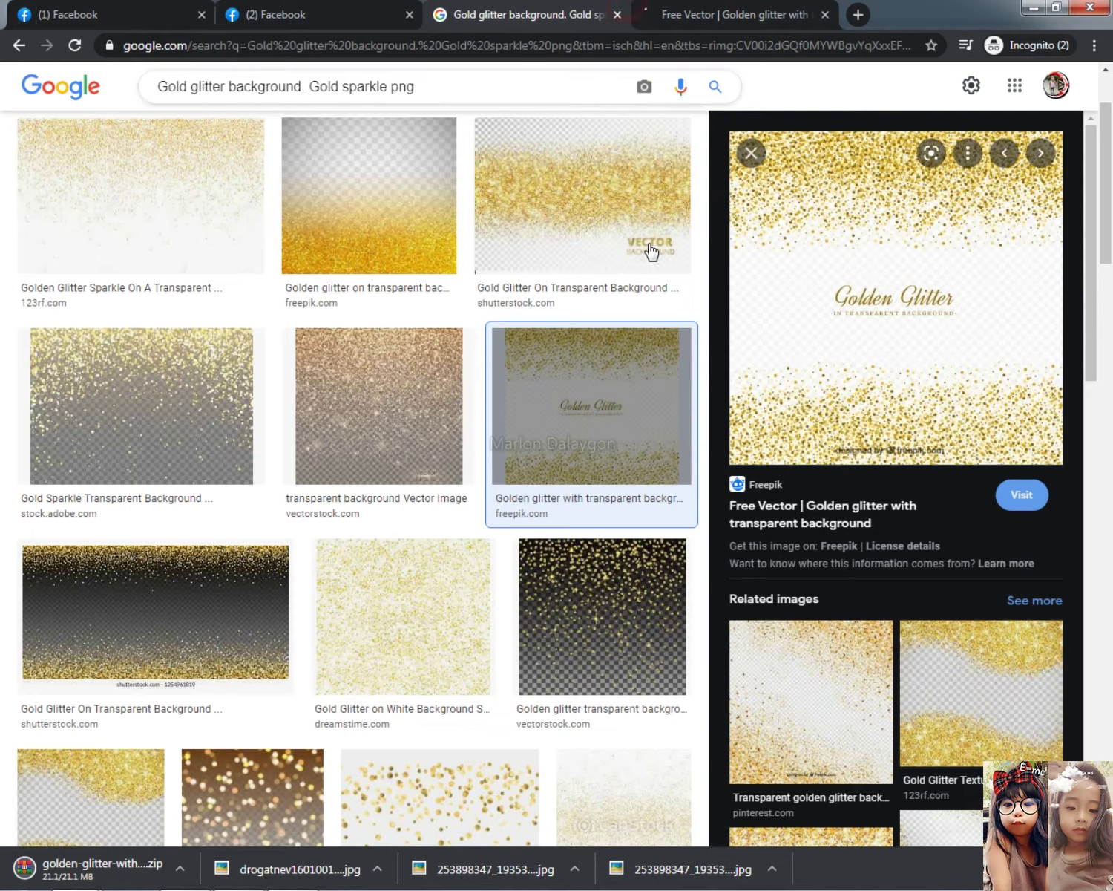
pyautogui.scroll(-3, 1013, 552)
pyautogui.scroll(-3, 883, 542)
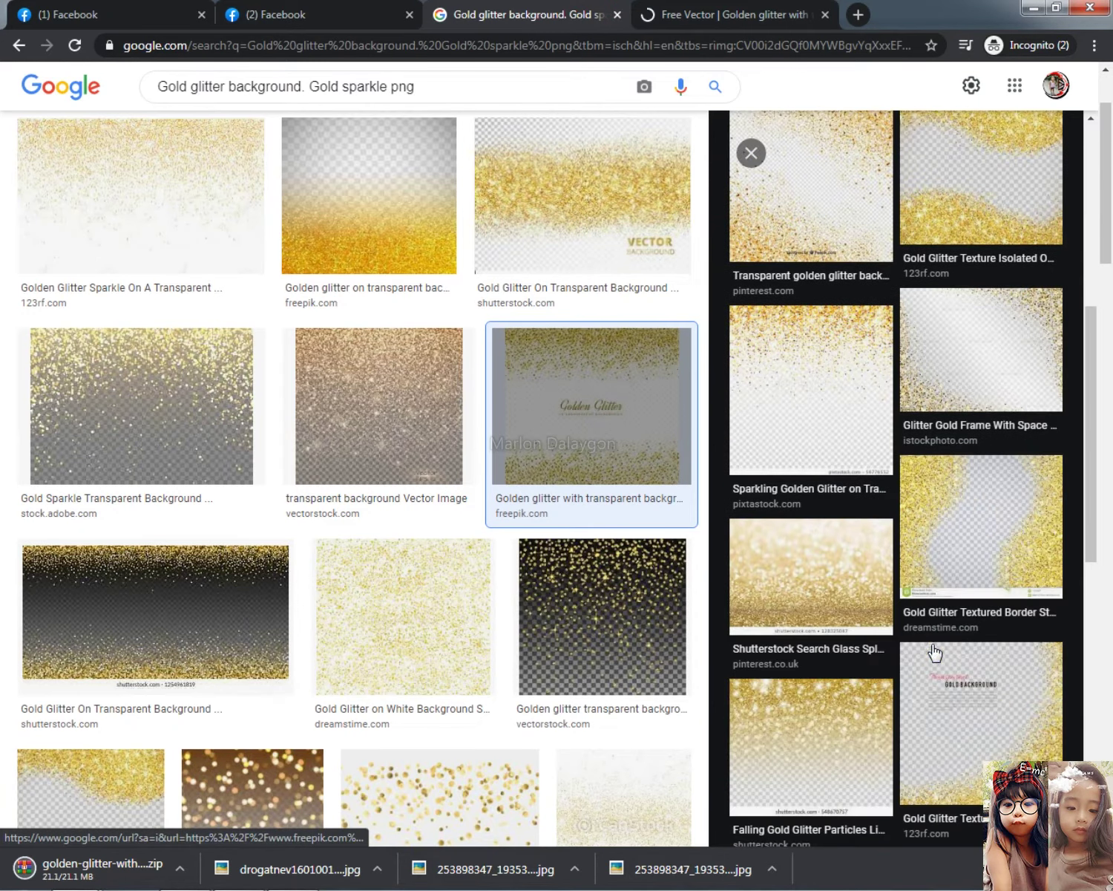
pyautogui.scroll(-8, 557, 668)
pyautogui.scroll(-7, 540, 672)
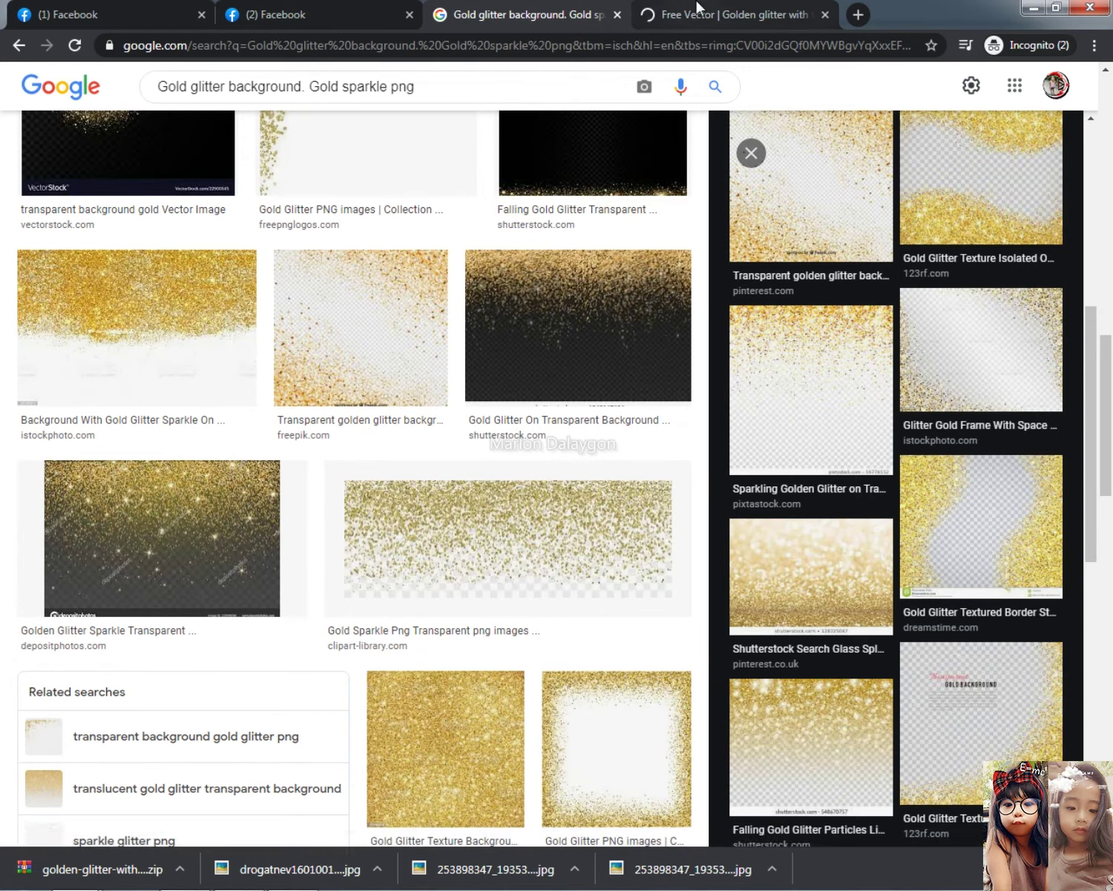
pyautogui.click(293, 873)
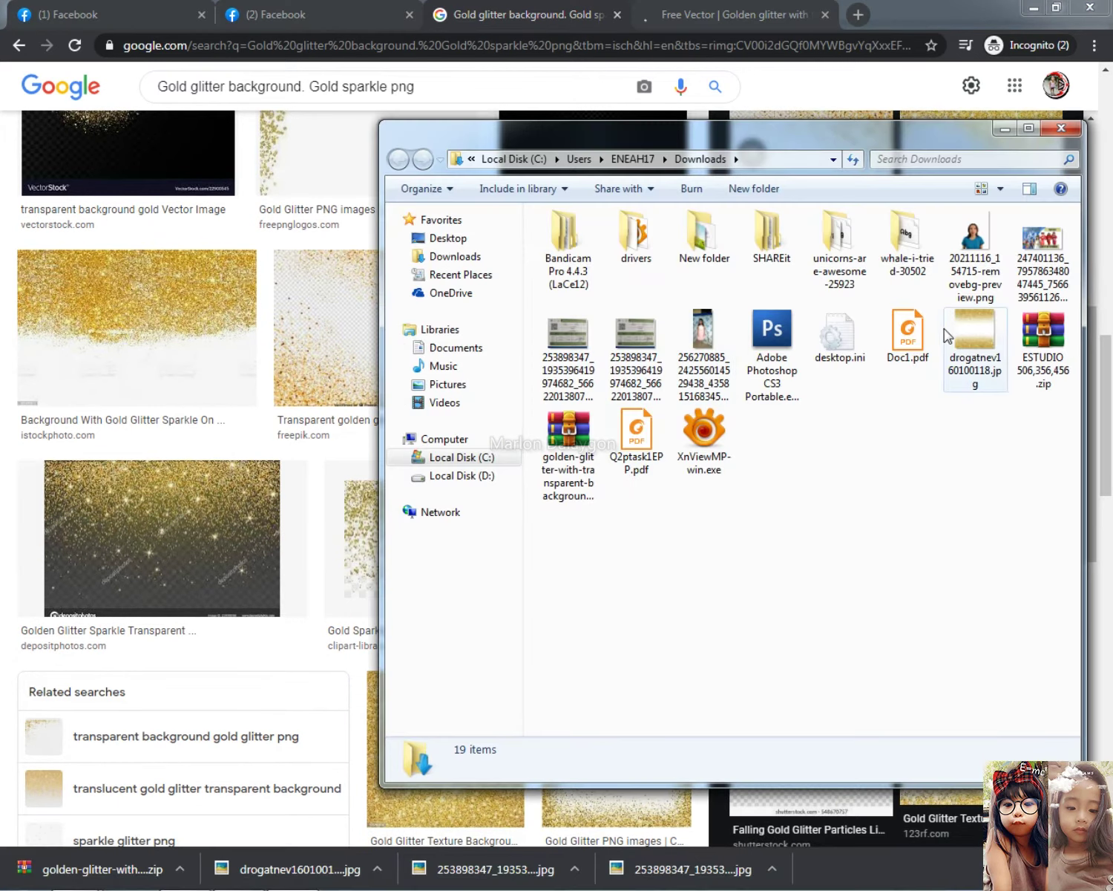
pyautogui.rightClick(1069, 342)
pyautogui.rightClick(577, 451)
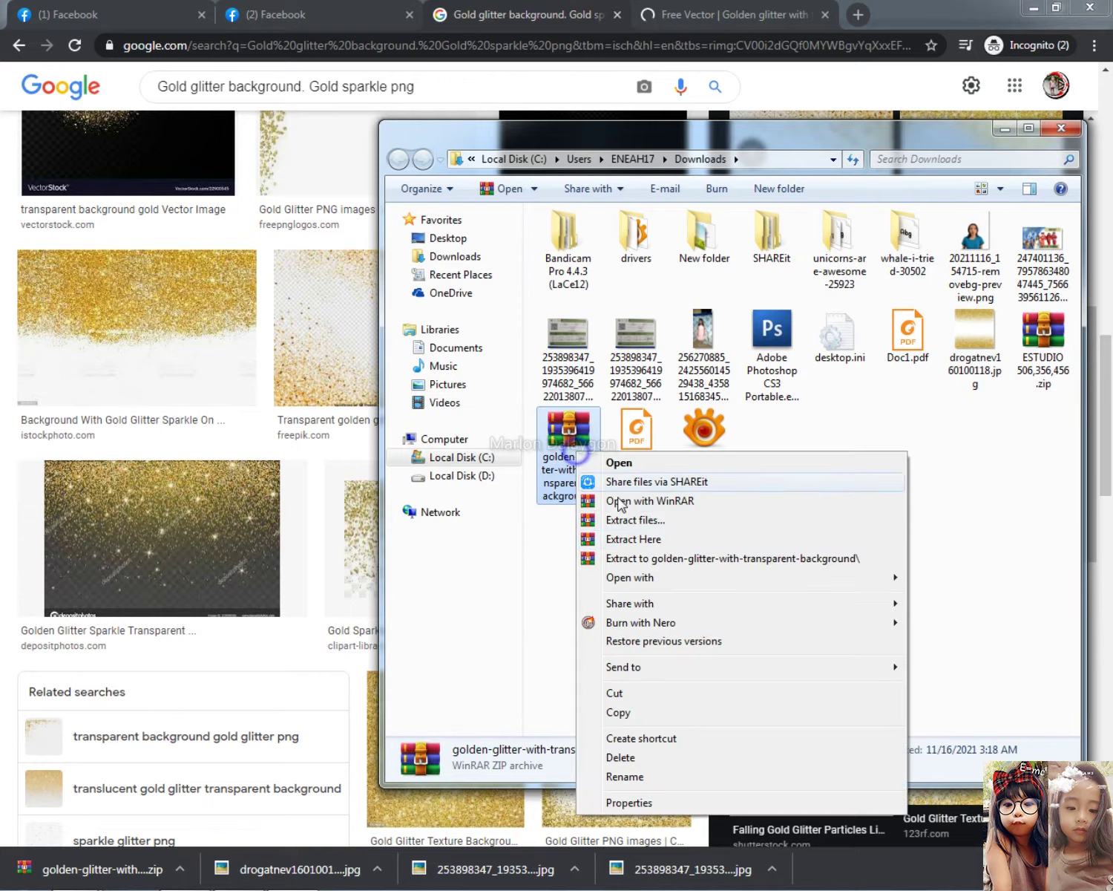
pyautogui.click(661, 562)
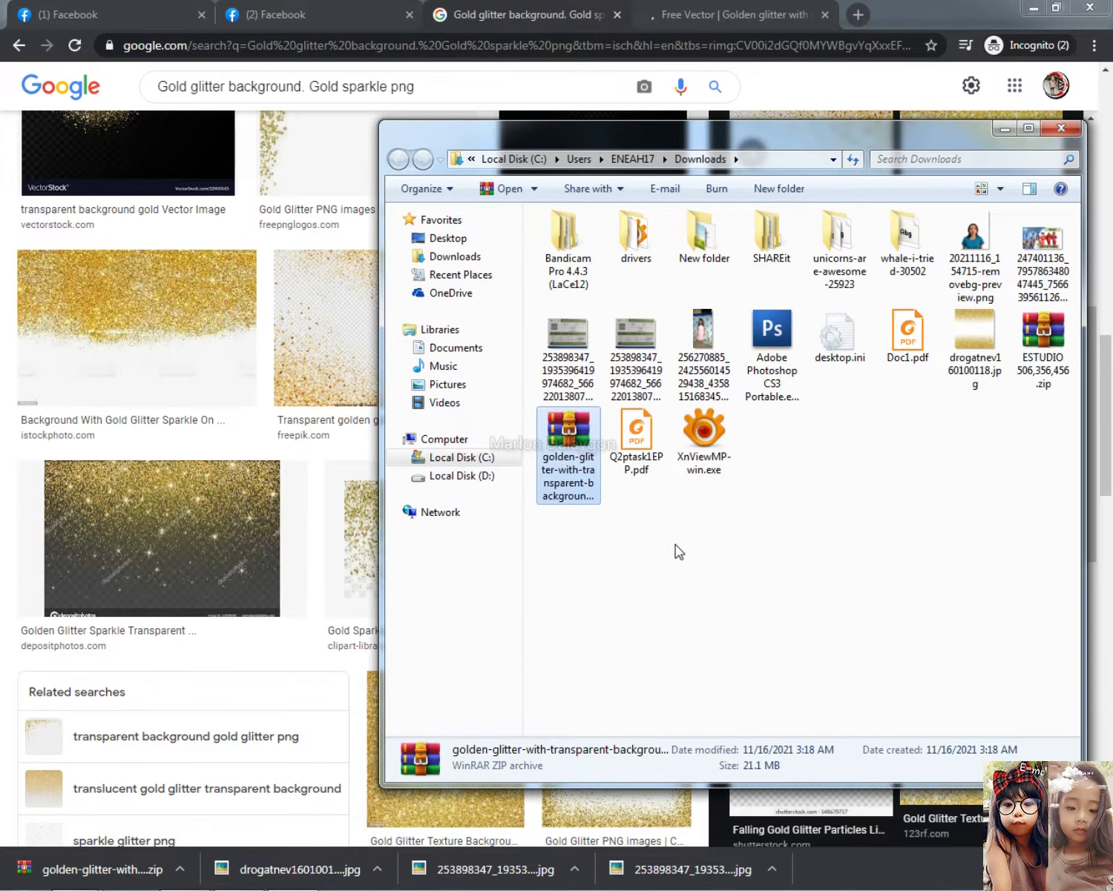
# Open the extracted folder in Extra large icons and drag 319803-P9HHLK-648.jpg into Photoshop
pyautogui.click(772, 507)
pyautogui.doubleClick(703, 242)
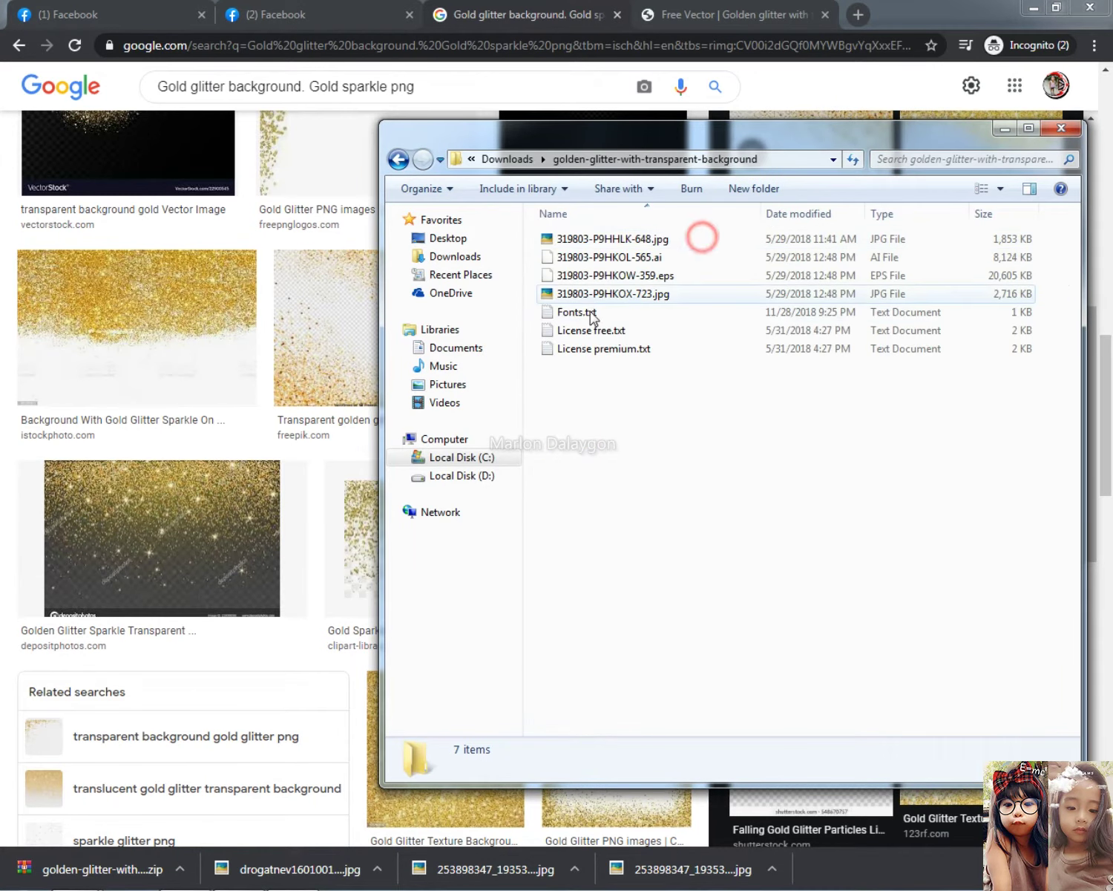
pyautogui.rightClick(607, 423)
pyautogui.moveTo(651, 433)
pyautogui.click(920, 429)
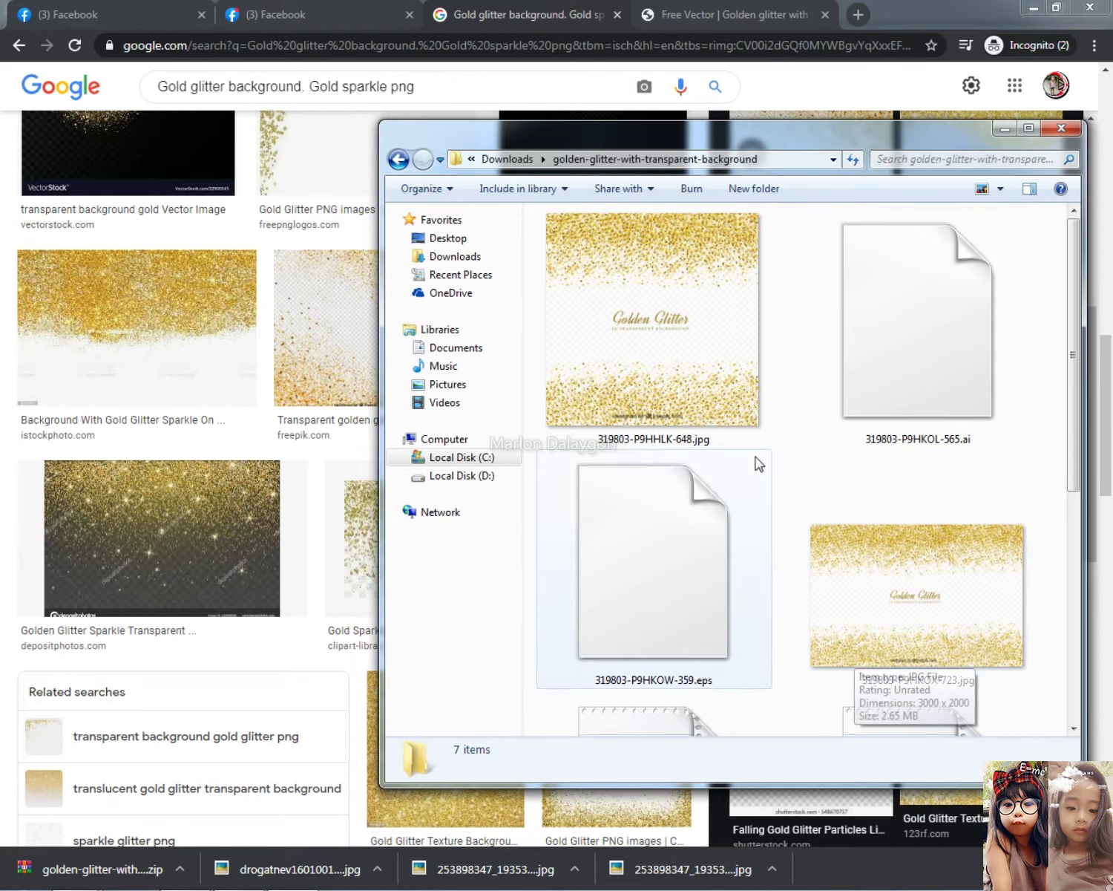
pyautogui.scroll(-5, 899, 602)
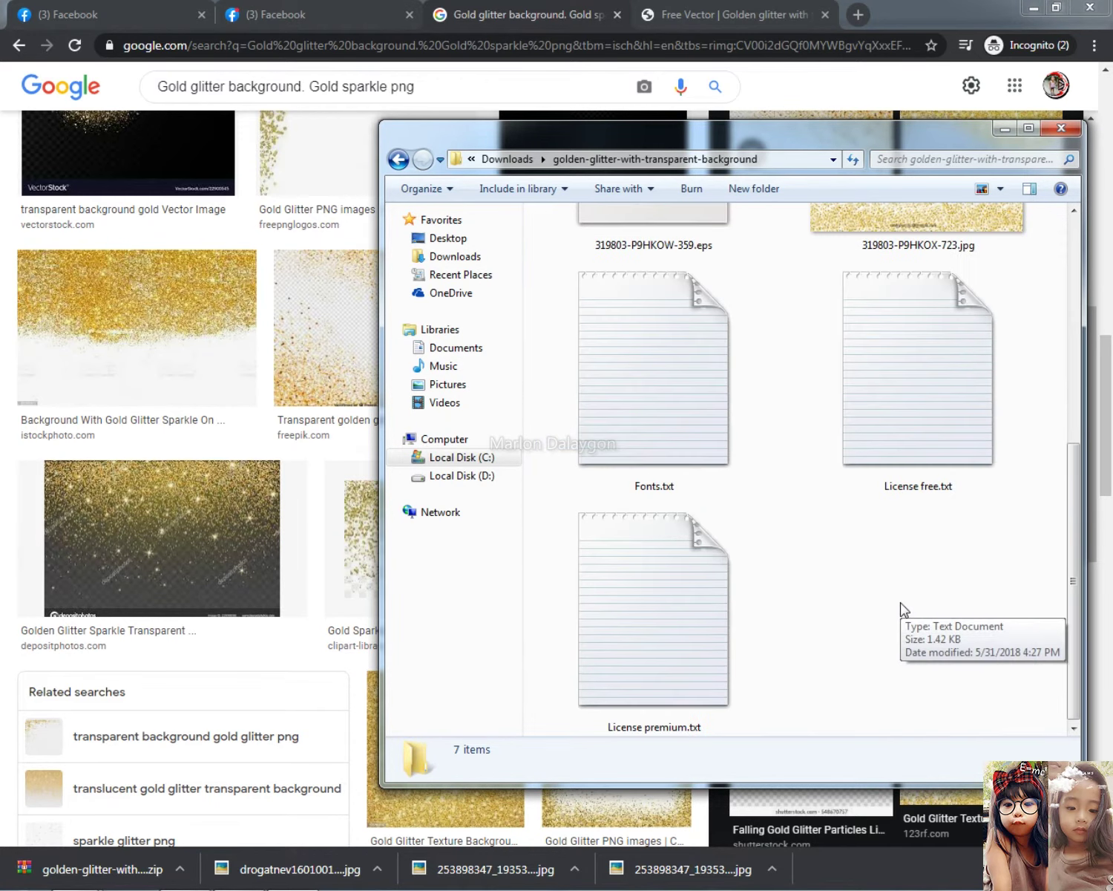
pyautogui.scroll(5, 898, 605)
pyautogui.moveTo(711, 412); pyautogui.dragTo(466, 344)
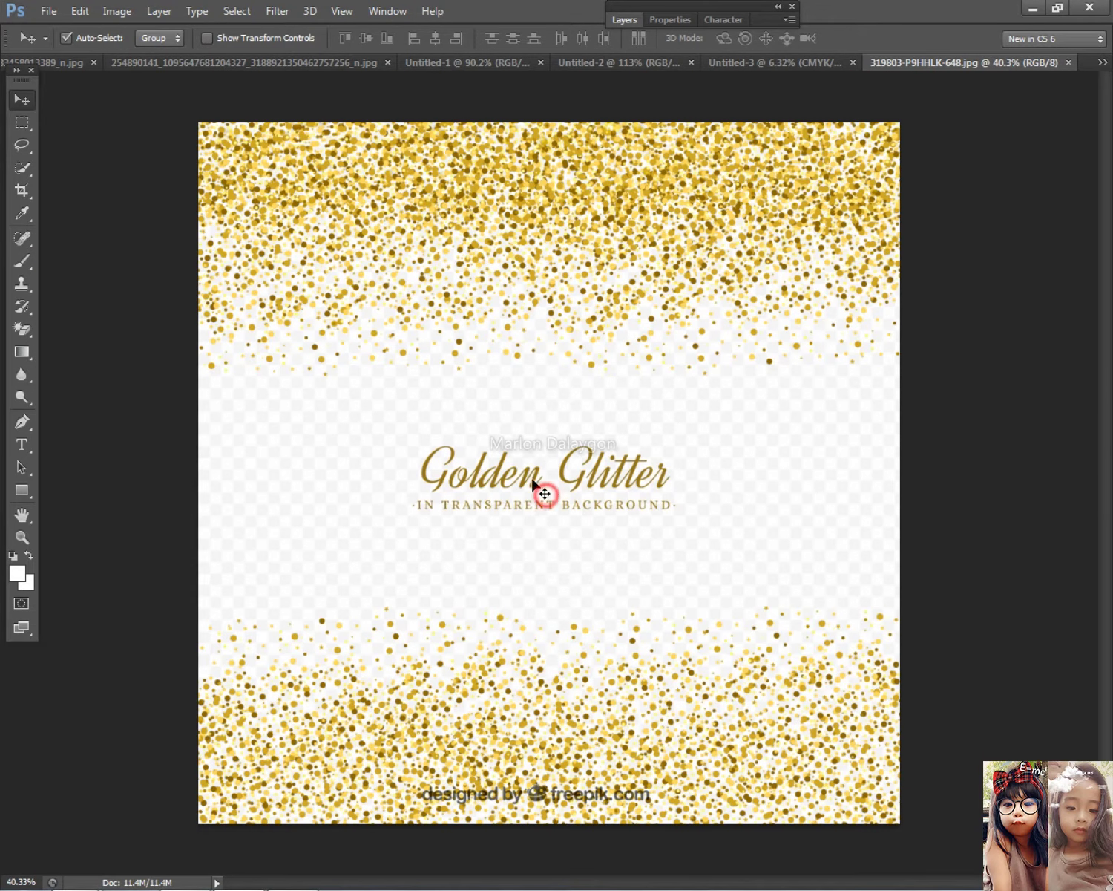
# Try the Clone Stamp tool on the glitter image and dismiss the missing-source error
pyautogui.click(23, 285)
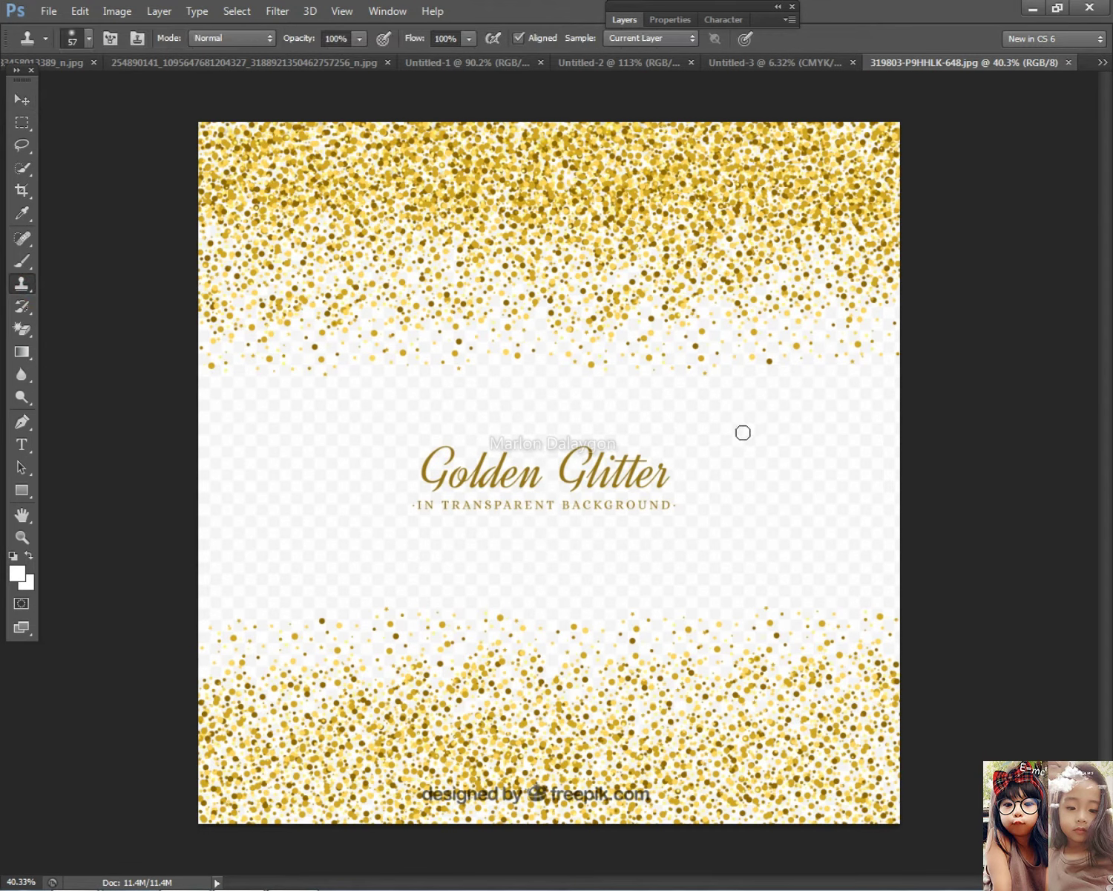
pyautogui.keyDown('alt'); pyautogui.click(789, 461); pyautogui.keyUp('alt')
pyautogui.scroll(-1, 772, 464)
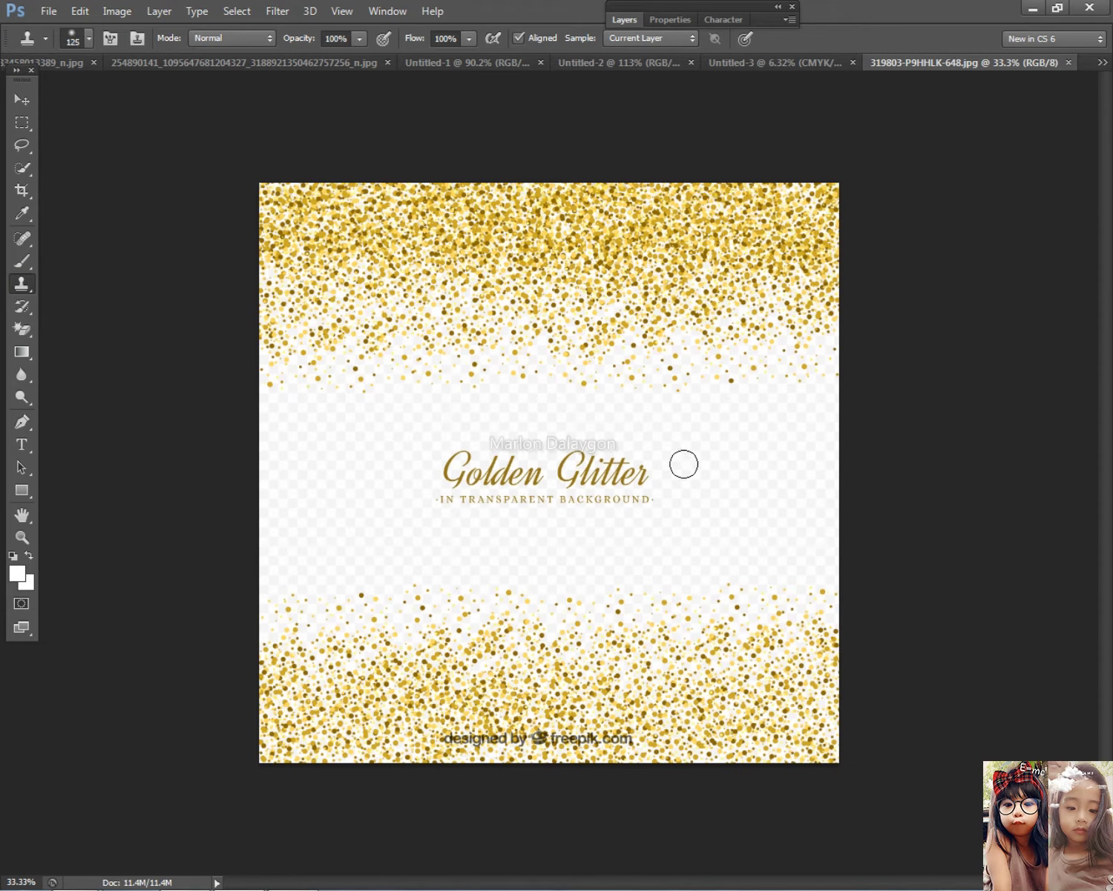
pyautogui.click(640, 466)
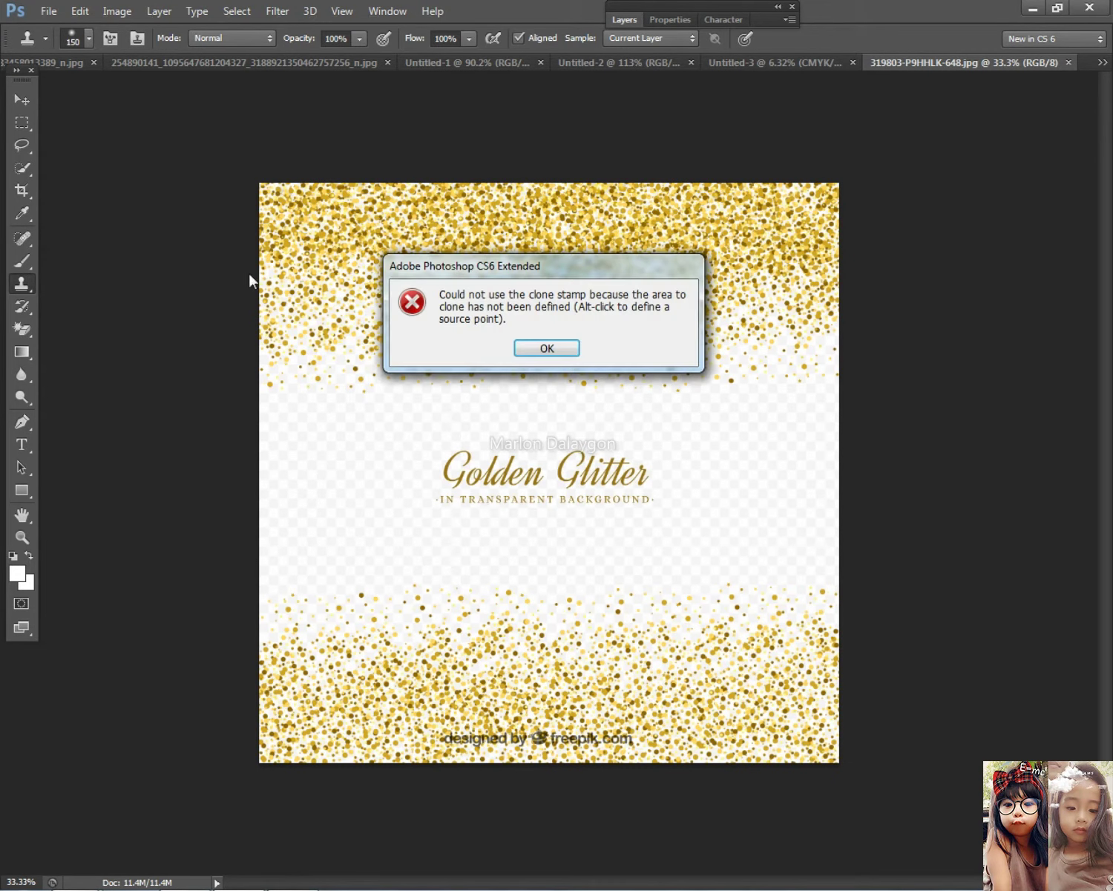
pyautogui.press('Return')
# Glance at the Layers panel, then switch to the blank Untitled-3 document
pyautogui.click(623, 20)
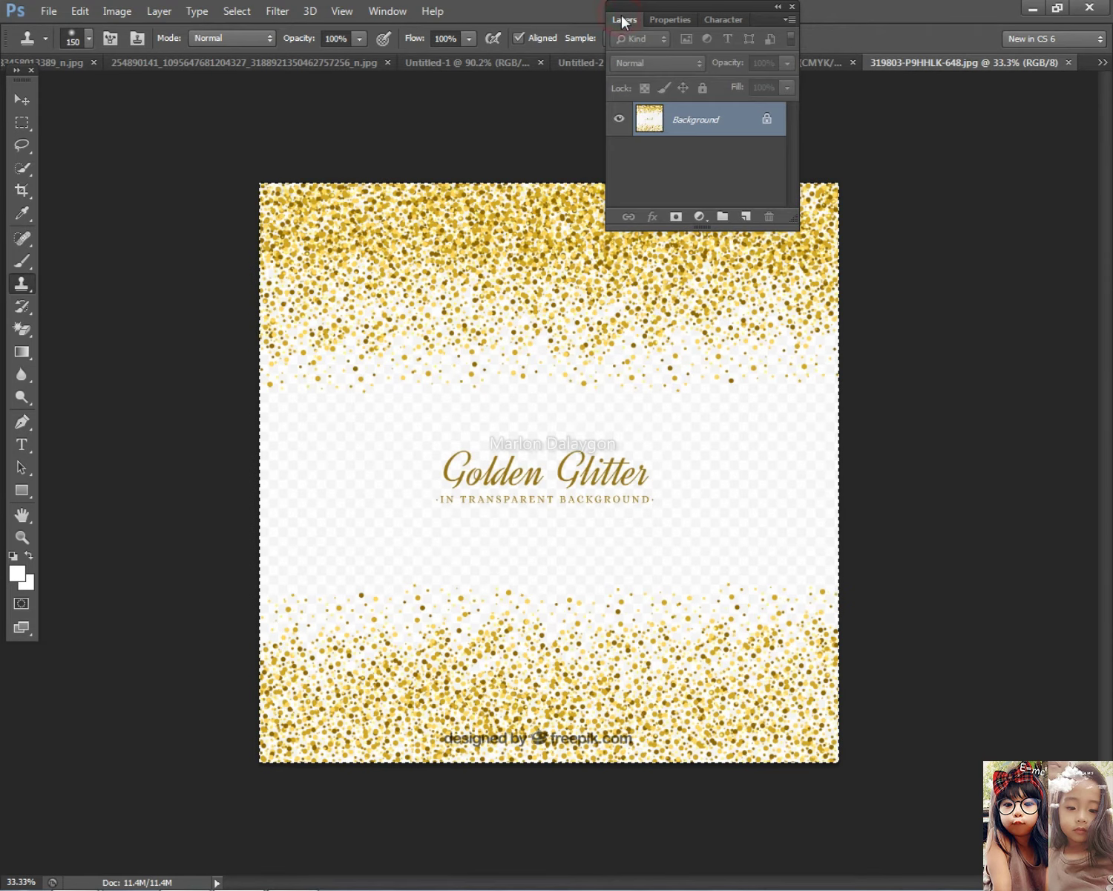
pyautogui.click(623, 19)
pyautogui.click(798, 61)
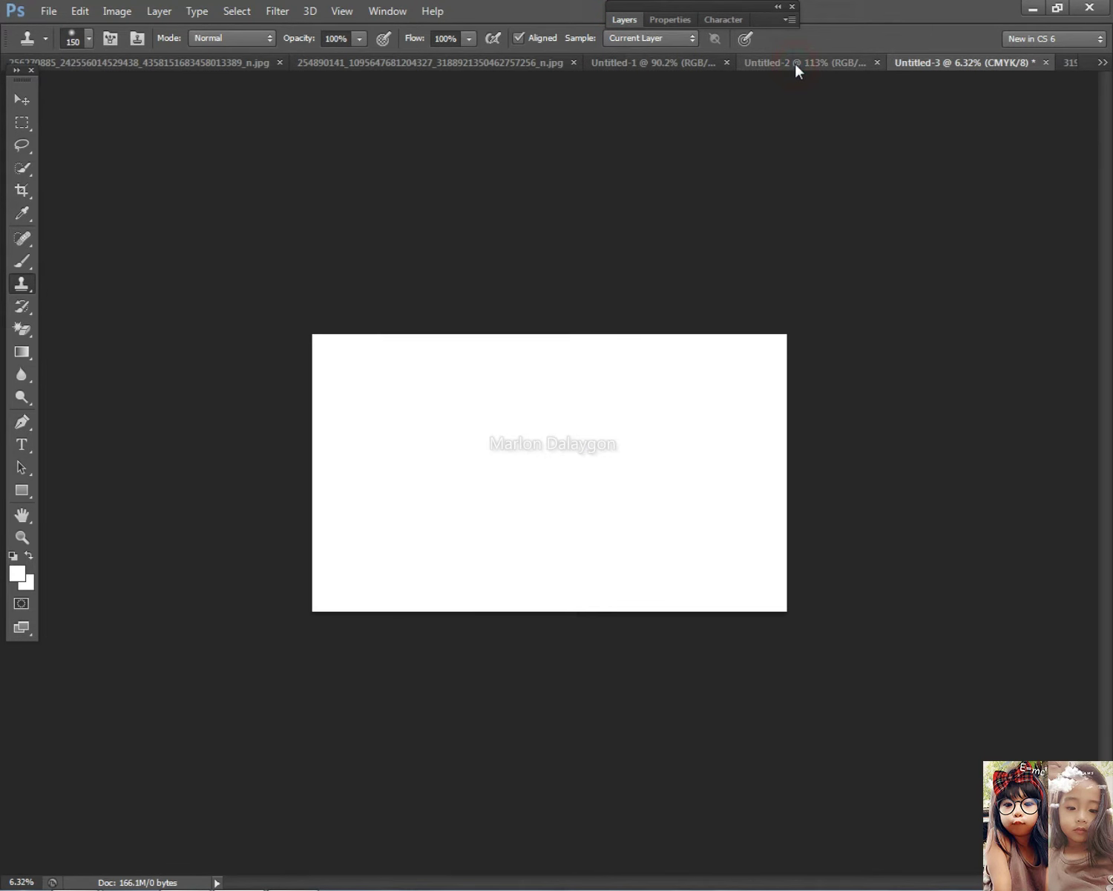
# Drag the glitter into Untitled-3, rotating it about 91° and scaling it to about 260%
pyautogui.moveTo(479, 182); pyautogui.dragTo(780, 456)
pyautogui.hotkey('ctrl', 't')
pyautogui.moveTo(750, 306); pyautogui.dragTo(639, 573)
pyautogui.moveTo(572, 488); pyautogui.dragTo(386, 389)
pyautogui.moveTo(540, 318); pyautogui.dragTo(542, 325)
pyautogui.moveTo(431, 443); pyautogui.dragTo(593, 612)
pyautogui.moveTo(521, 503); pyautogui.dragTo(520, 505)
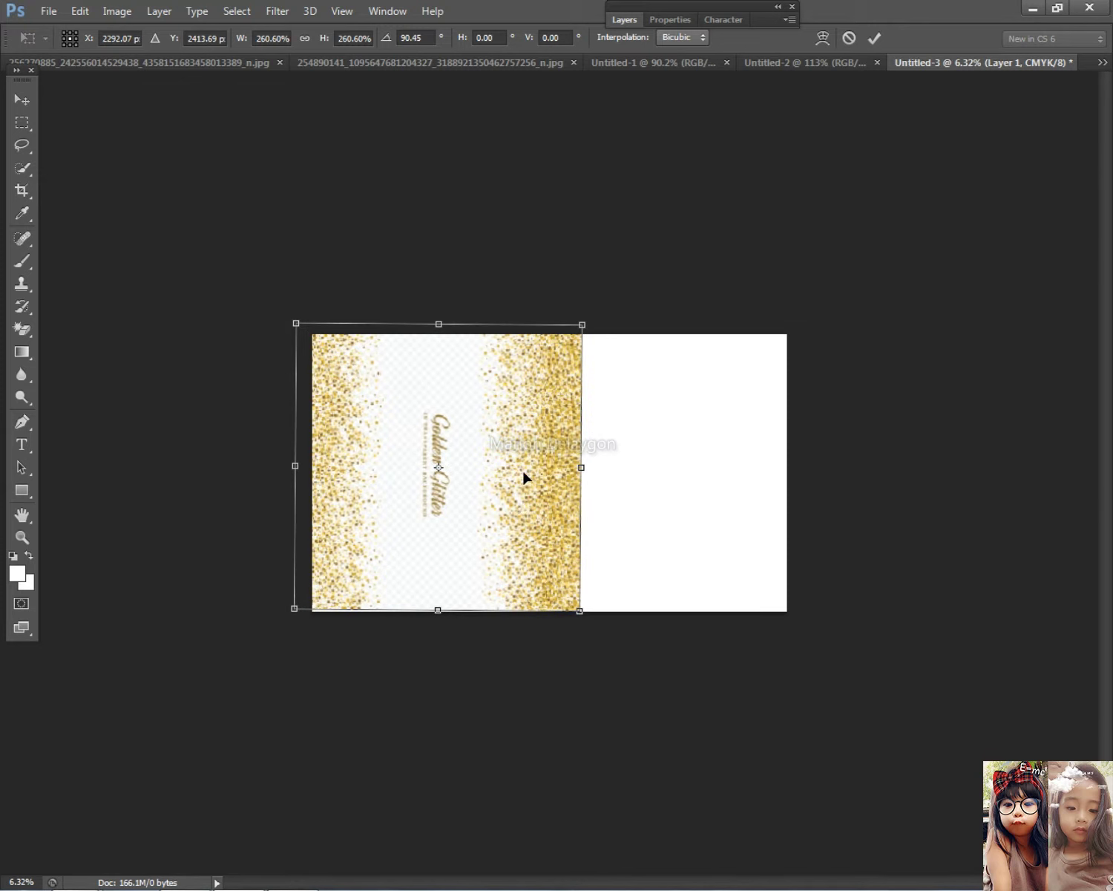
pyautogui.press('Return')
# Marquee-select and delete the excess glitter, undoing when the layer vanished
pyautogui.click(21, 123)
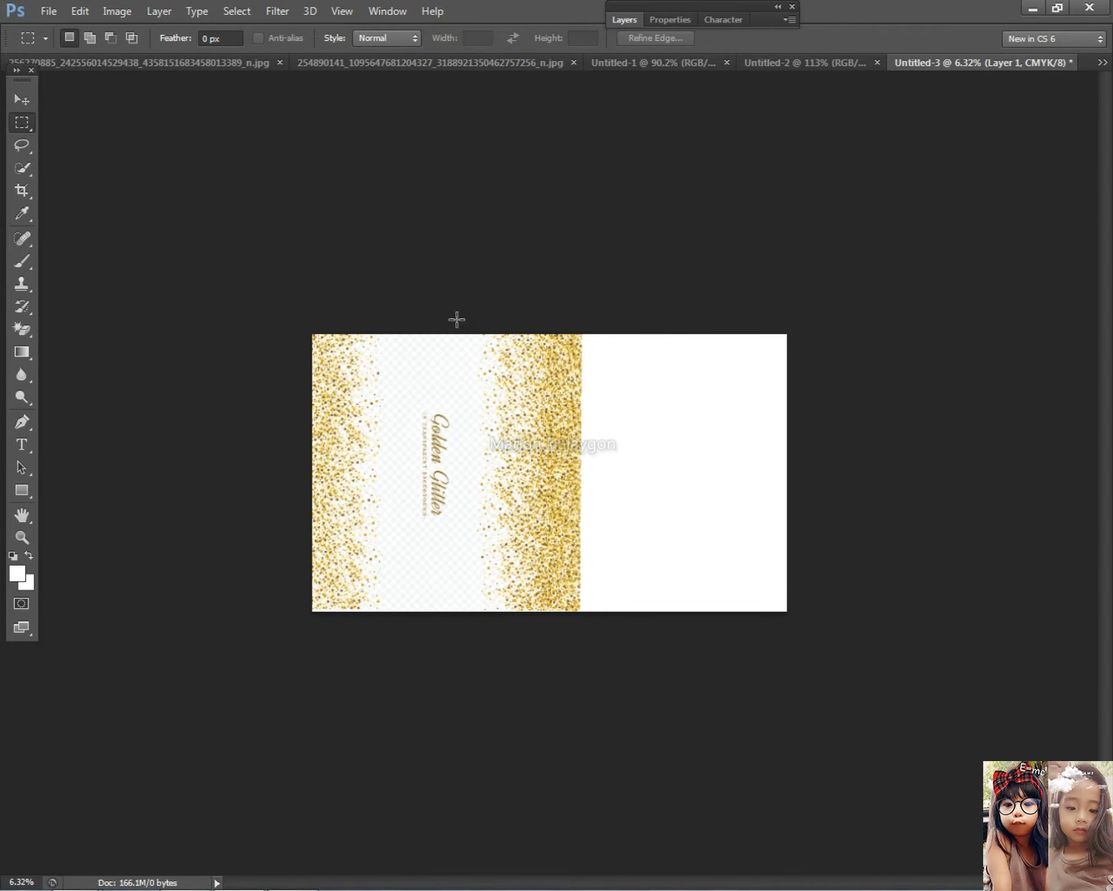
pyautogui.hotkey('ctrl', 'd')
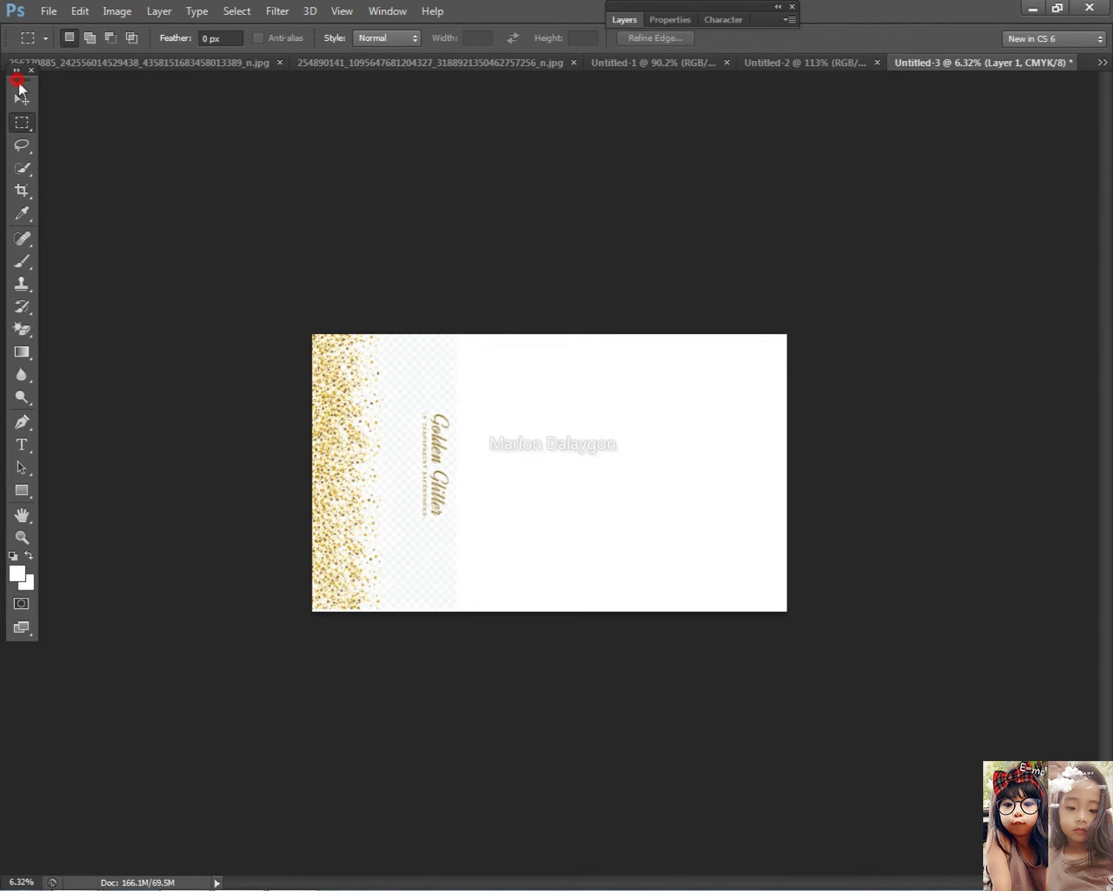
pyautogui.moveTo(16, 79); pyautogui.dragTo(12, 86)
pyautogui.press('Delete')
pyautogui.hotkey('ctrl', 'z')
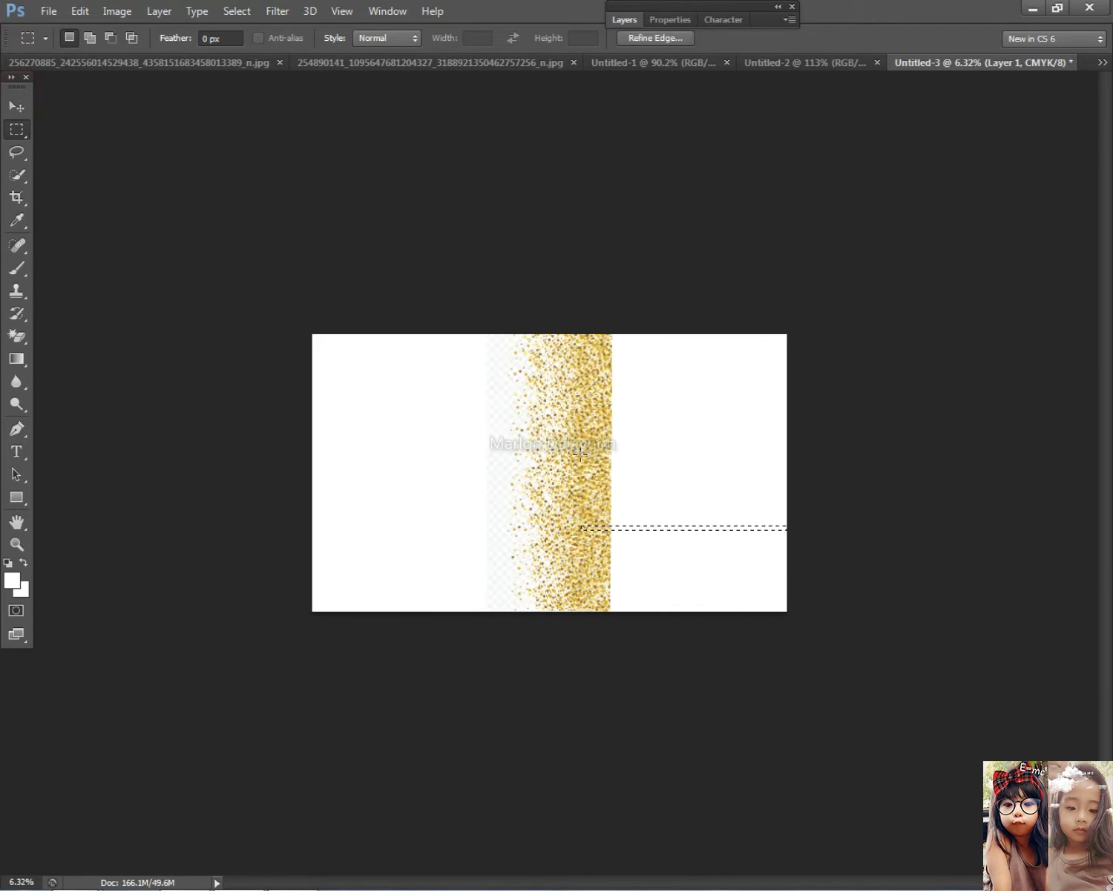
# Move the glitter band to the right edge and place a copy at the left, turning it around
pyautogui.click(11, 106)
pyautogui.moveTo(573, 429); pyautogui.dragTo(748, 429)
pyautogui.moveTo(456, 434); pyautogui.dragTo(343, 417)
pyautogui.hotkey('ctrl', 't')
pyautogui.moveTo(520, 335); pyautogui.dragTo(193, 576)
# Straighten the flipped copy upright and align it against the canvas's left edge
pyautogui.moveTo(338, 477); pyautogui.dragTo(366, 509)
pyautogui.moveTo(529, 363); pyautogui.dragTo(569, 374)
pyautogui.moveTo(379, 448); pyautogui.dragTo(392, 424)
pyautogui.moveTo(520, 371); pyautogui.dragTo(520, 380)
pyautogui.press('Left')
pyautogui.press('Left')
pyautogui.press('Left')
pyautogui.moveTo(554, 312); pyautogui.dragTo(559, 300)
pyautogui.press('Left')
pyautogui.press('Left')
pyautogui.press('Left')
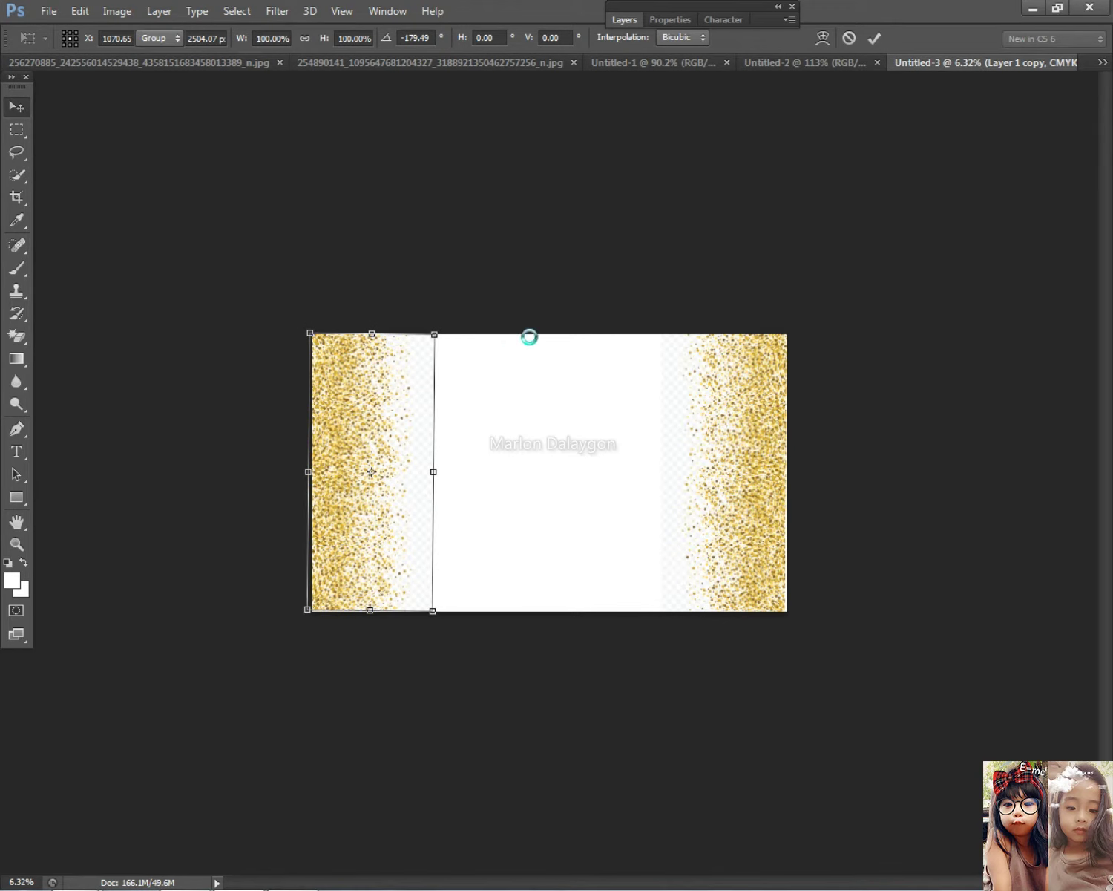
pyautogui.press('Return')
pyautogui.hotkey('ctrl', '+')
# Widen the Layer 1 copy and Layer 1 glitter bands toward the centre
pyautogui.rightClick(274, 462)
pyautogui.click(319, 472)
pyautogui.hotkey('ctrl', 't')
pyautogui.moveTo(398, 469); pyautogui.dragTo(438, 467)
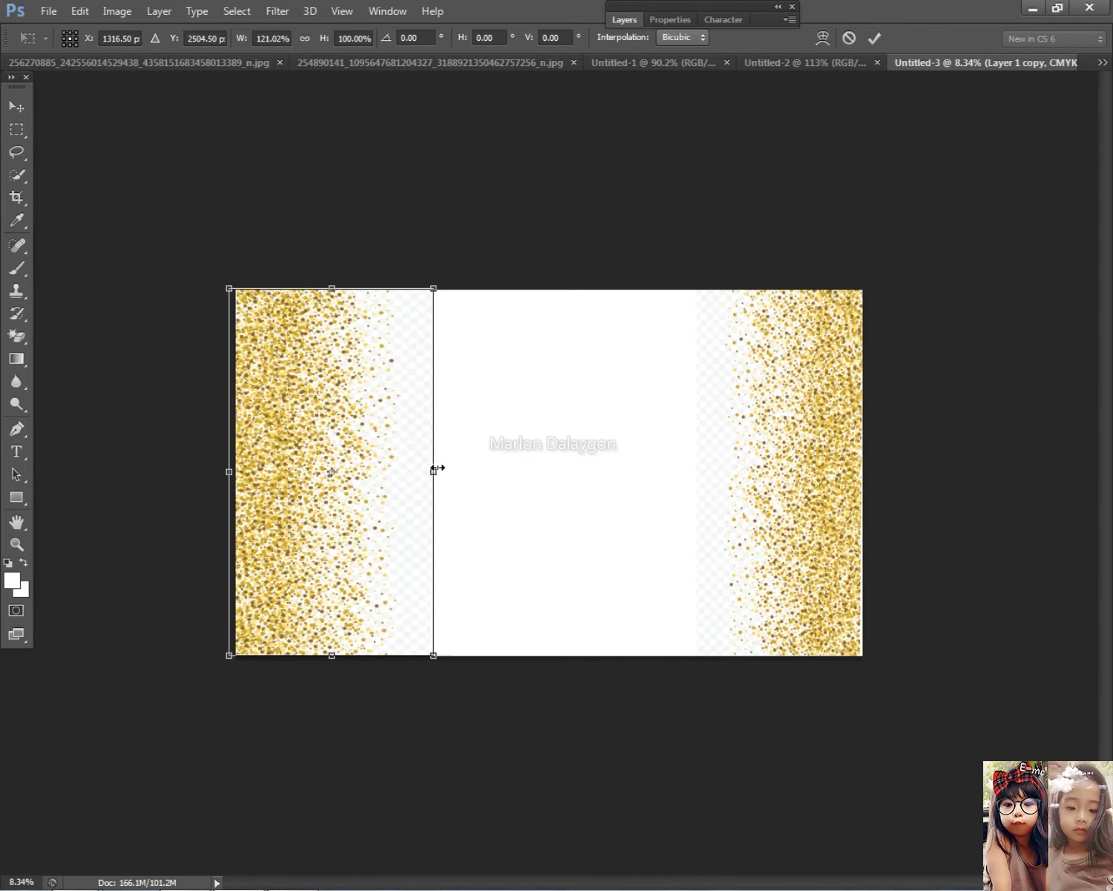
pyautogui.rightClick(815, 437)
pyautogui.click(815, 439)
pyautogui.hotkey('ctrl', 't')
pyautogui.moveTo(691, 463); pyautogui.dragTo(674, 452)
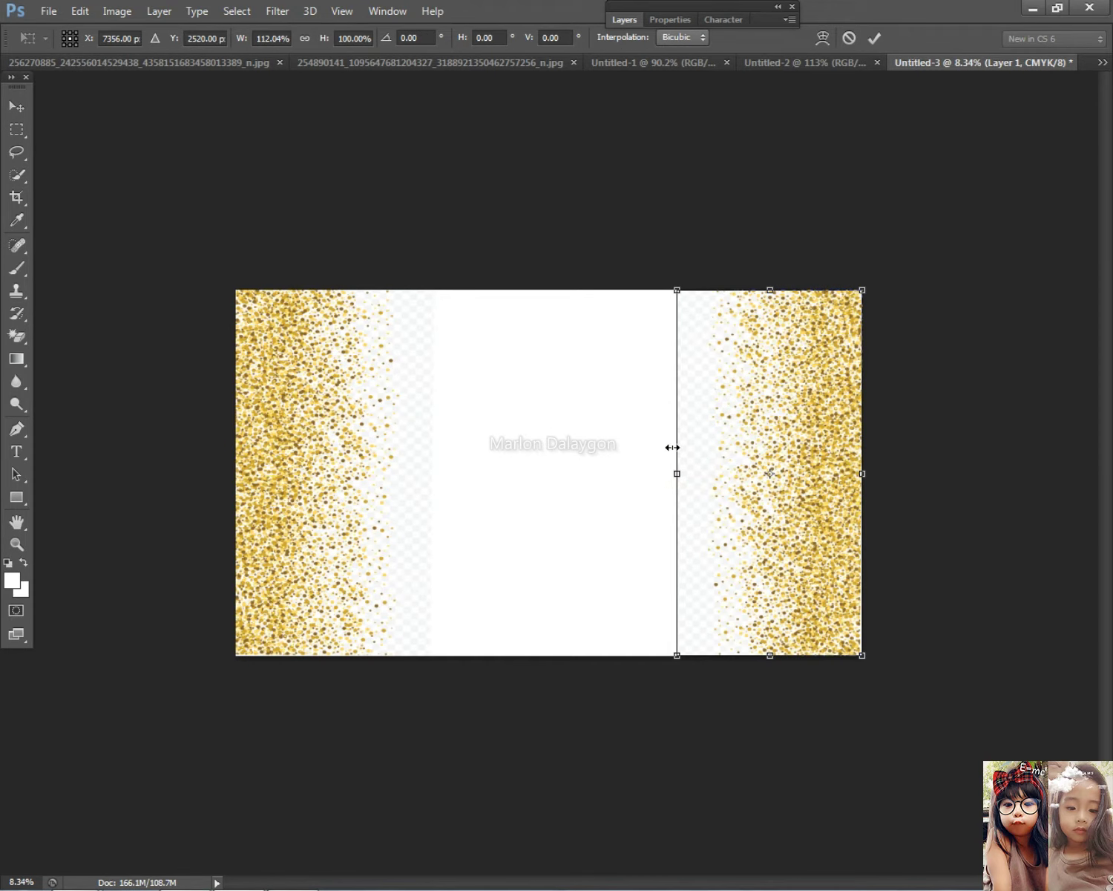
pyautogui.press('Return')
pyautogui.scroll(-2, 467, 525)
# In Chrome, leave the Freepik page and go to Google from the address bar
pyautogui.hotkey('alt', 'Tab')
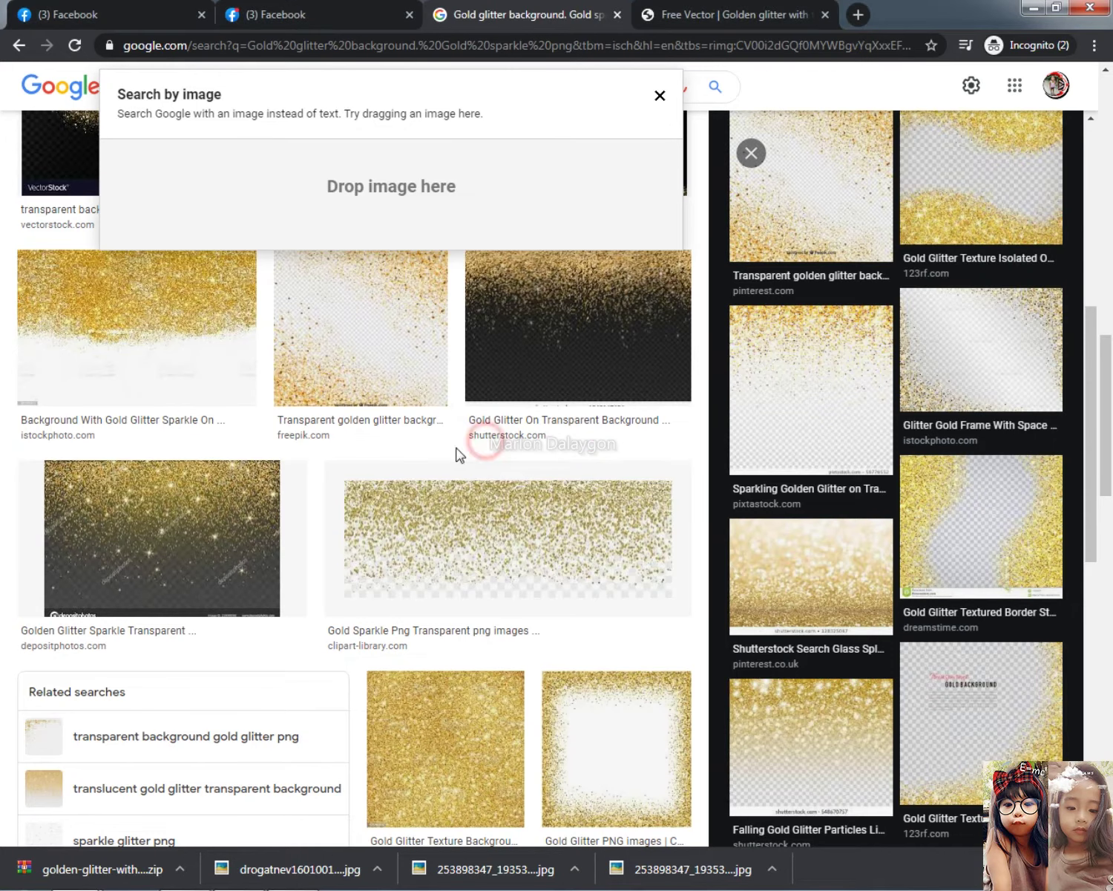
pyautogui.click(494, 461)
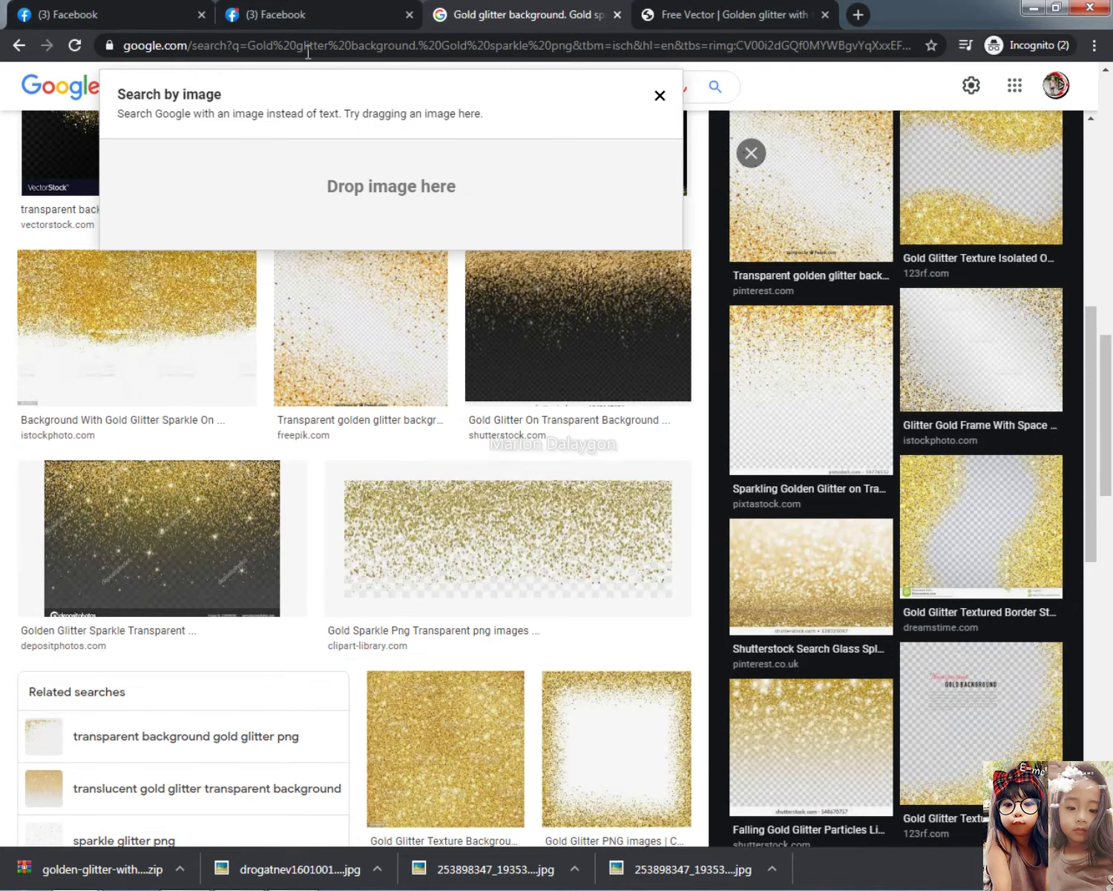
pyautogui.click(319, 15)
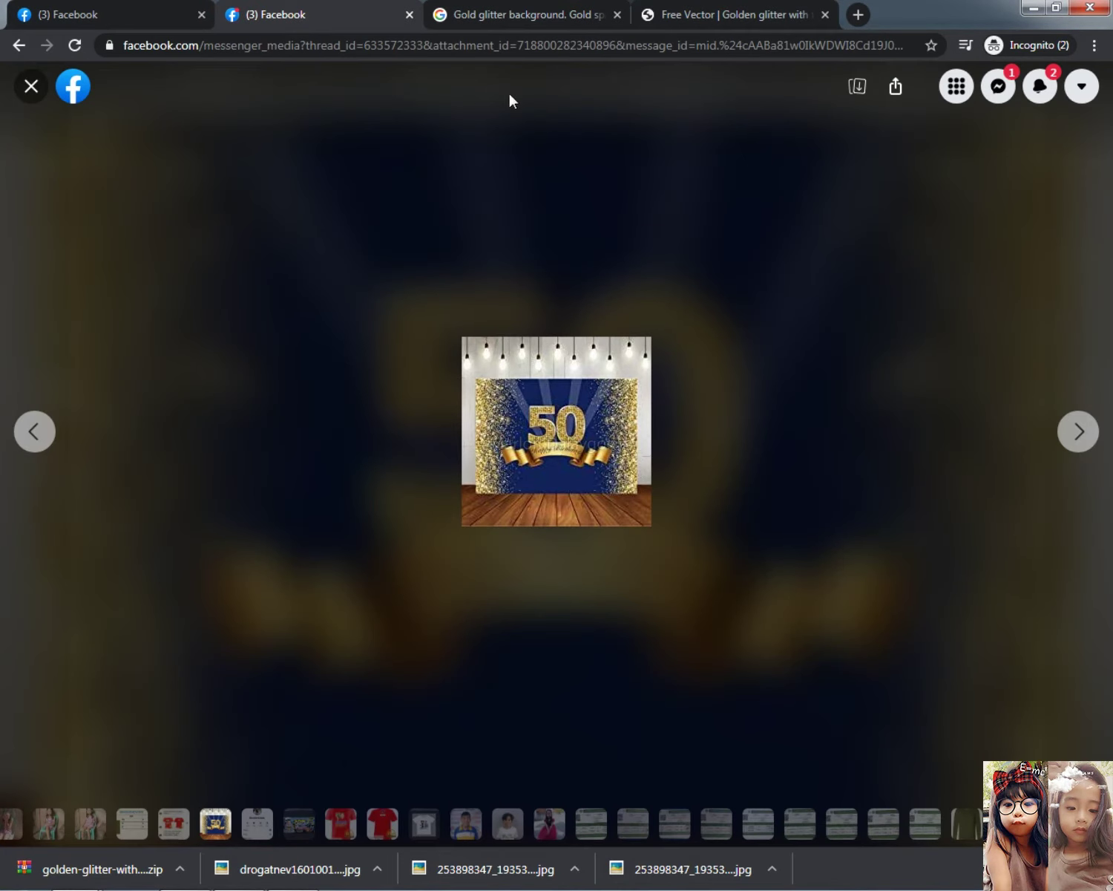
pyautogui.click(735, 11)
pyautogui.click(572, 44)
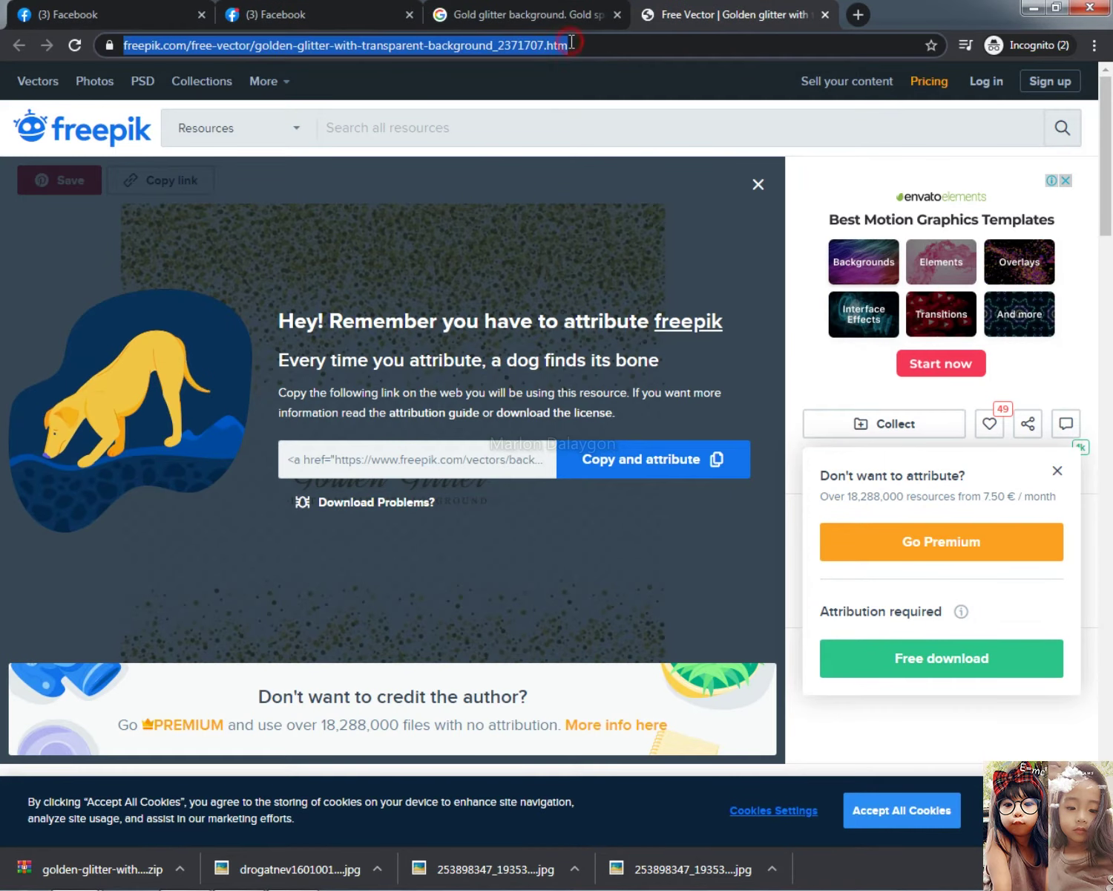
pyautogui.write('goog')
pyautogui.press('Return')
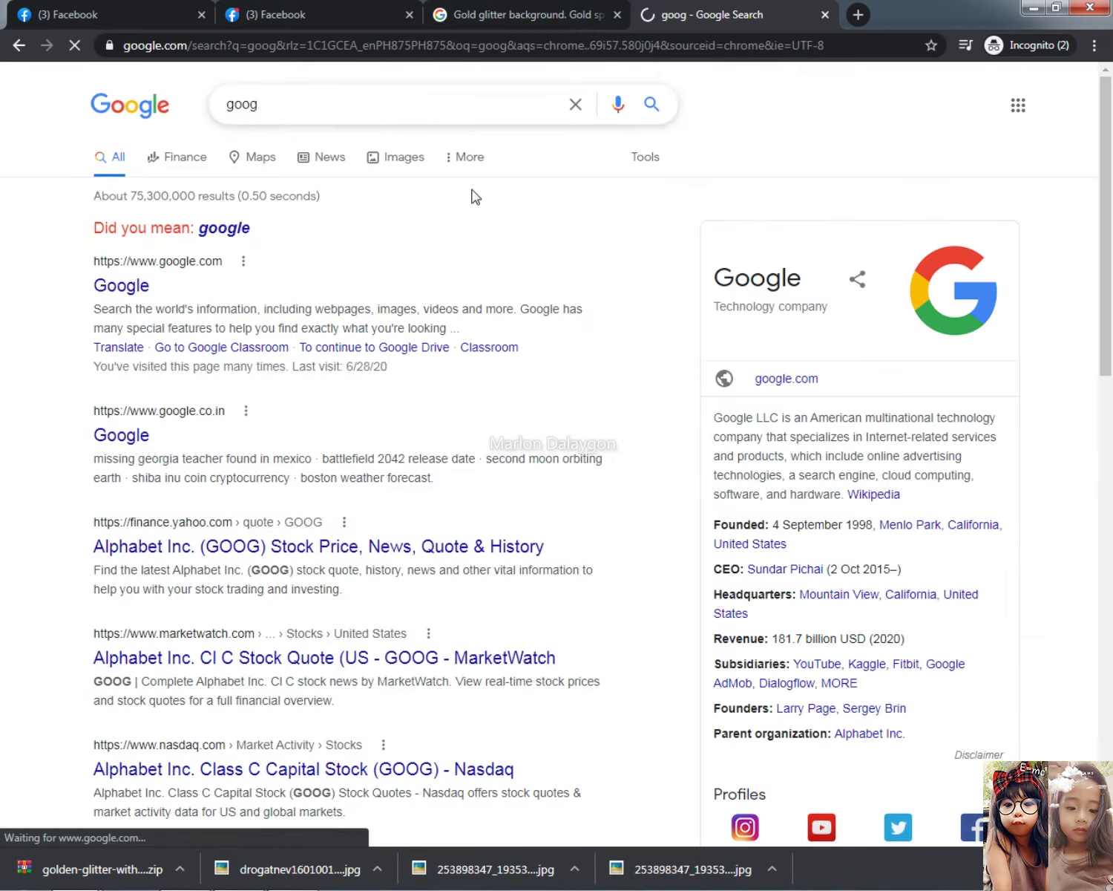
# Search Google for 'blue sparkle background'
pyautogui.doubleClick(293, 104)
pyautogui.write('blue')
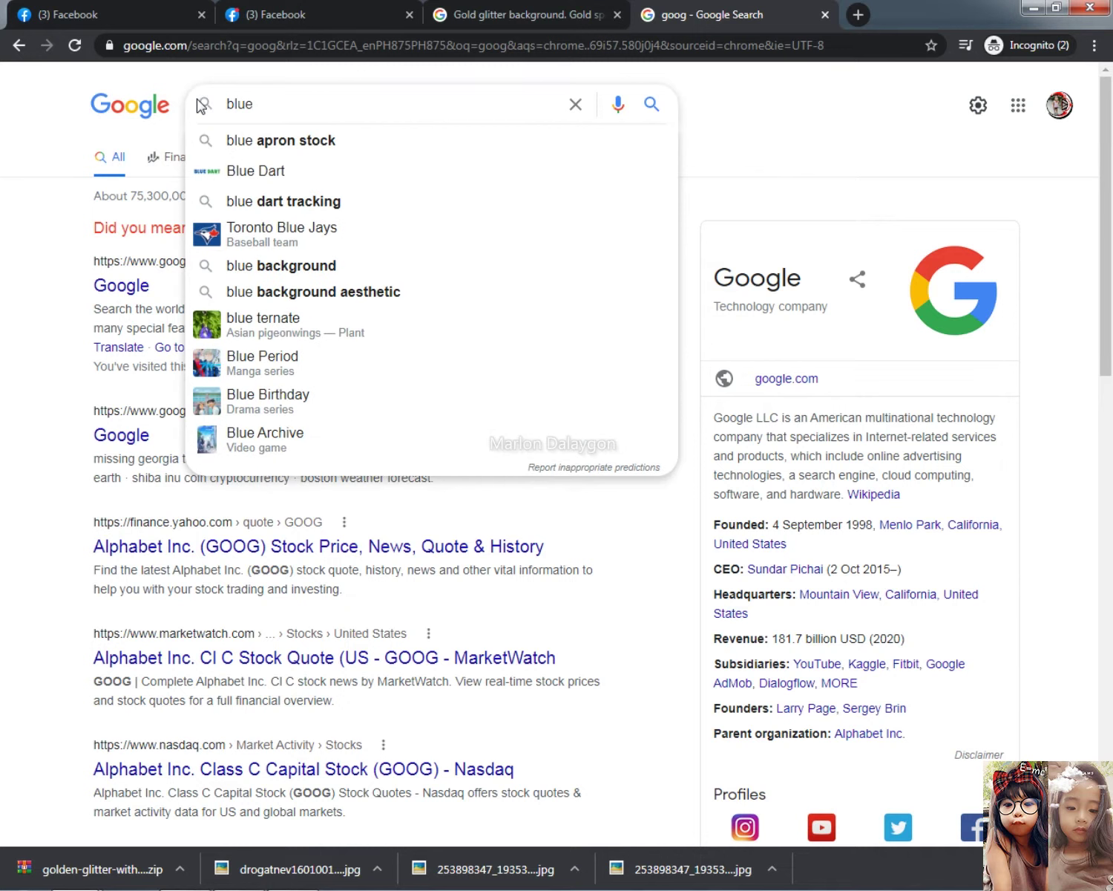
pyautogui.write(' spa')
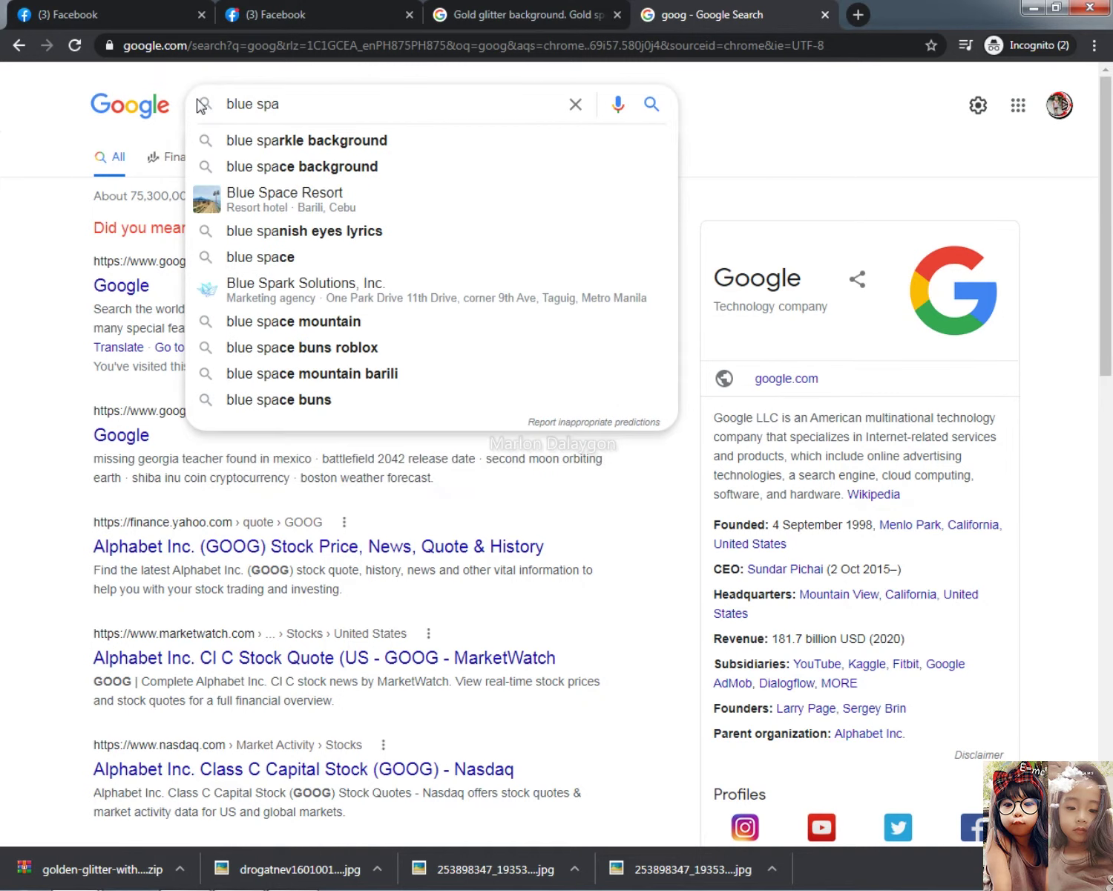
pyautogui.press('Down')
pyautogui.press('Return')
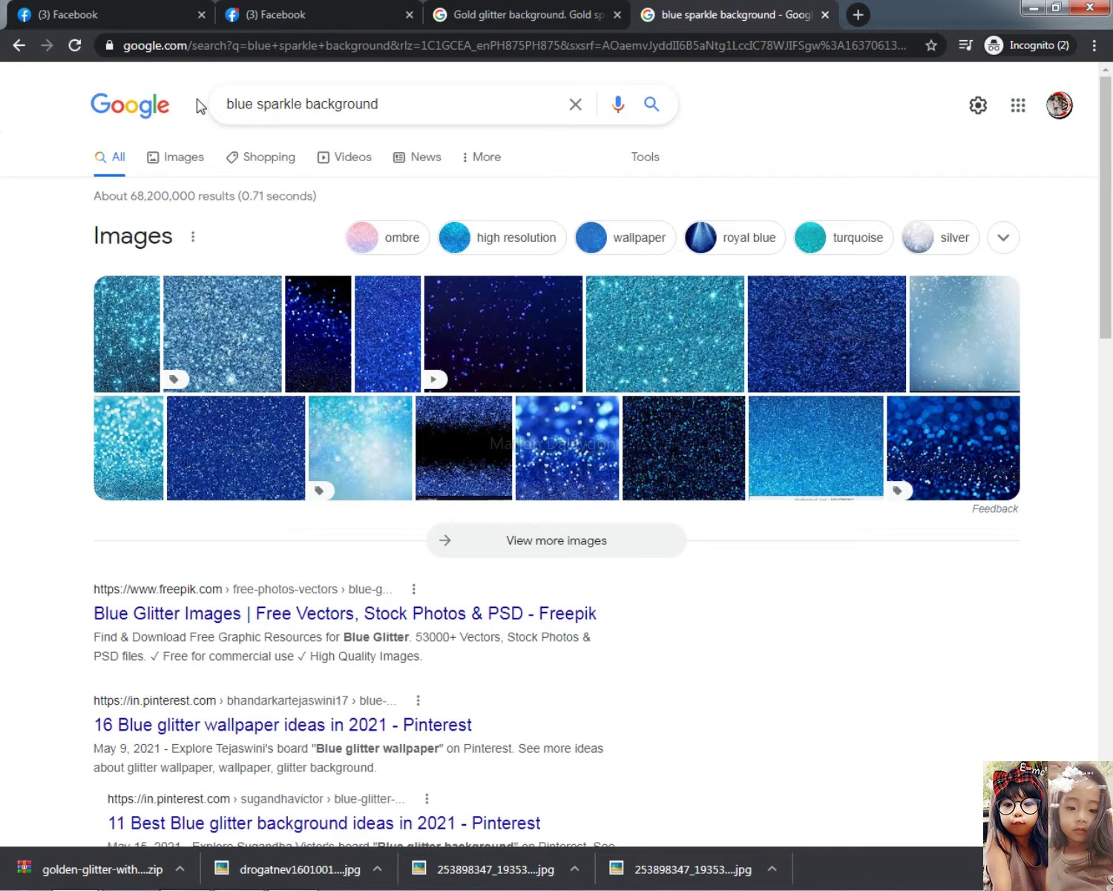
# Copy the Freepik blue sparkles Christmas image from Google Images and return to Photoshop
pyautogui.click(202, 160)
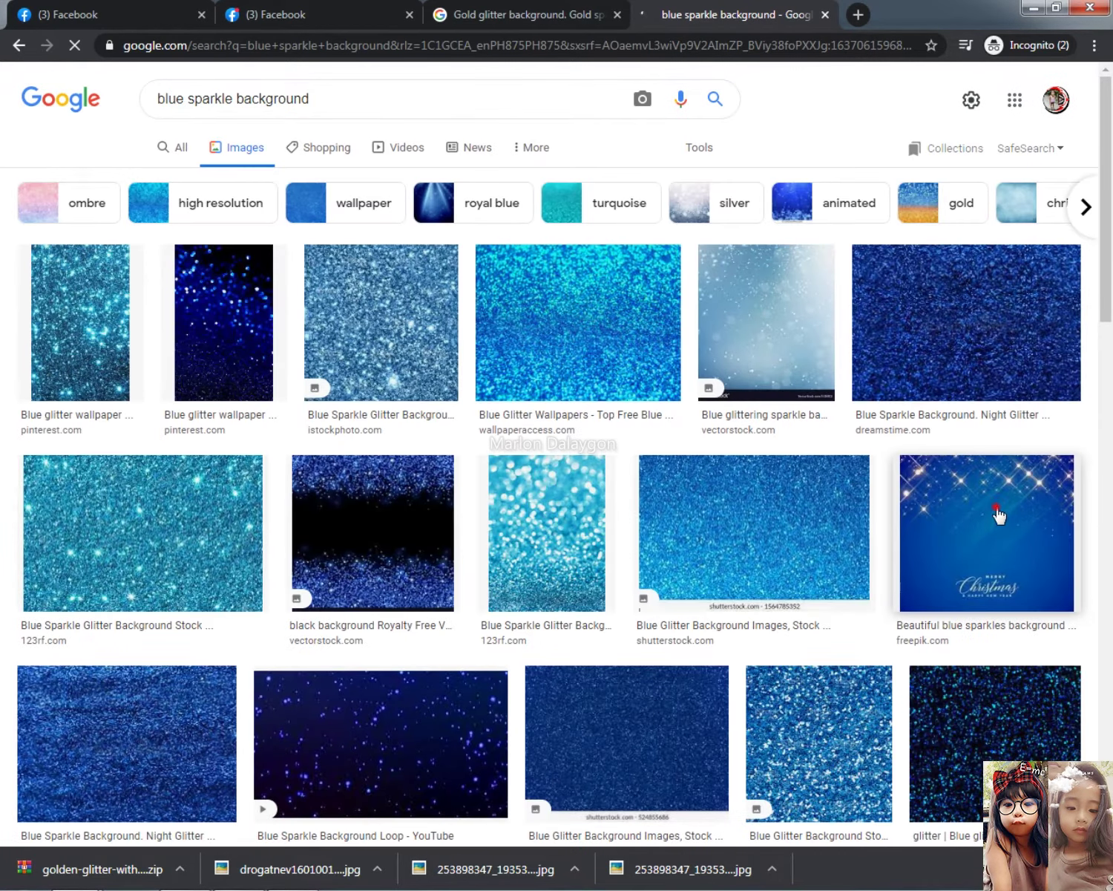
pyautogui.click(998, 514)
pyautogui.rightClick(857, 251)
pyautogui.click(865, 407)
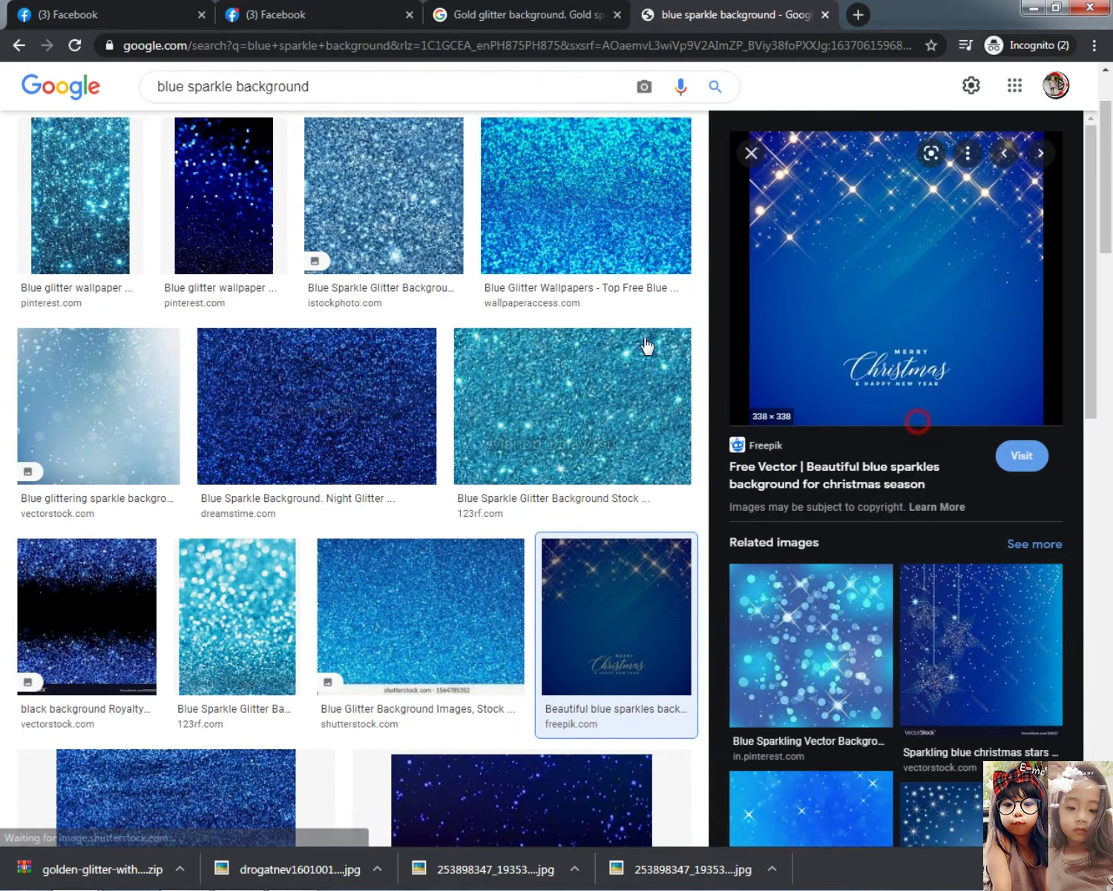
pyautogui.hotkey('alt', 'Tab')
# Scale the pasted blue sparkles image up to cover the banner
pyautogui.hotkey('ctrl', 't')
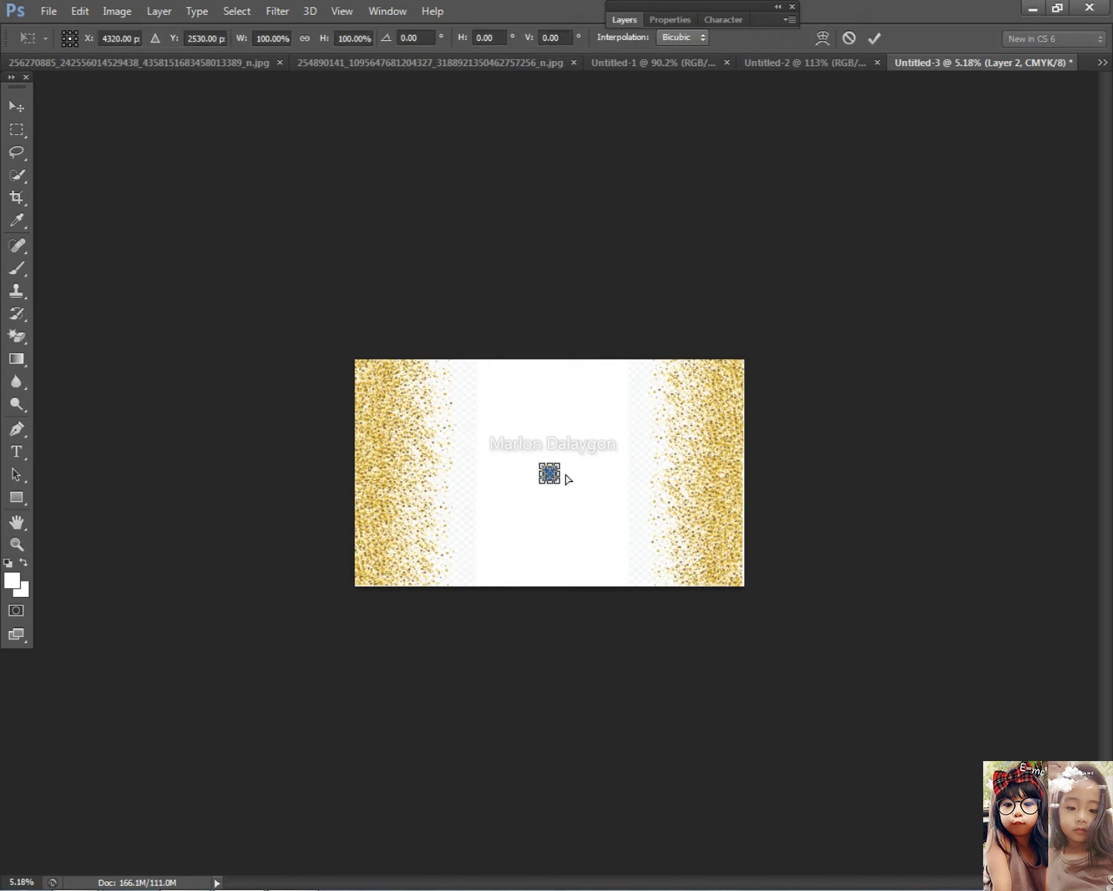
pyautogui.moveTo(556, 480)
pyautogui.mouseDown()
pyautogui.moveTo(575, 460)
pyautogui.moveTo(549, 454)
pyautogui.moveTo(568, 465)
pyautogui.mouseUp()
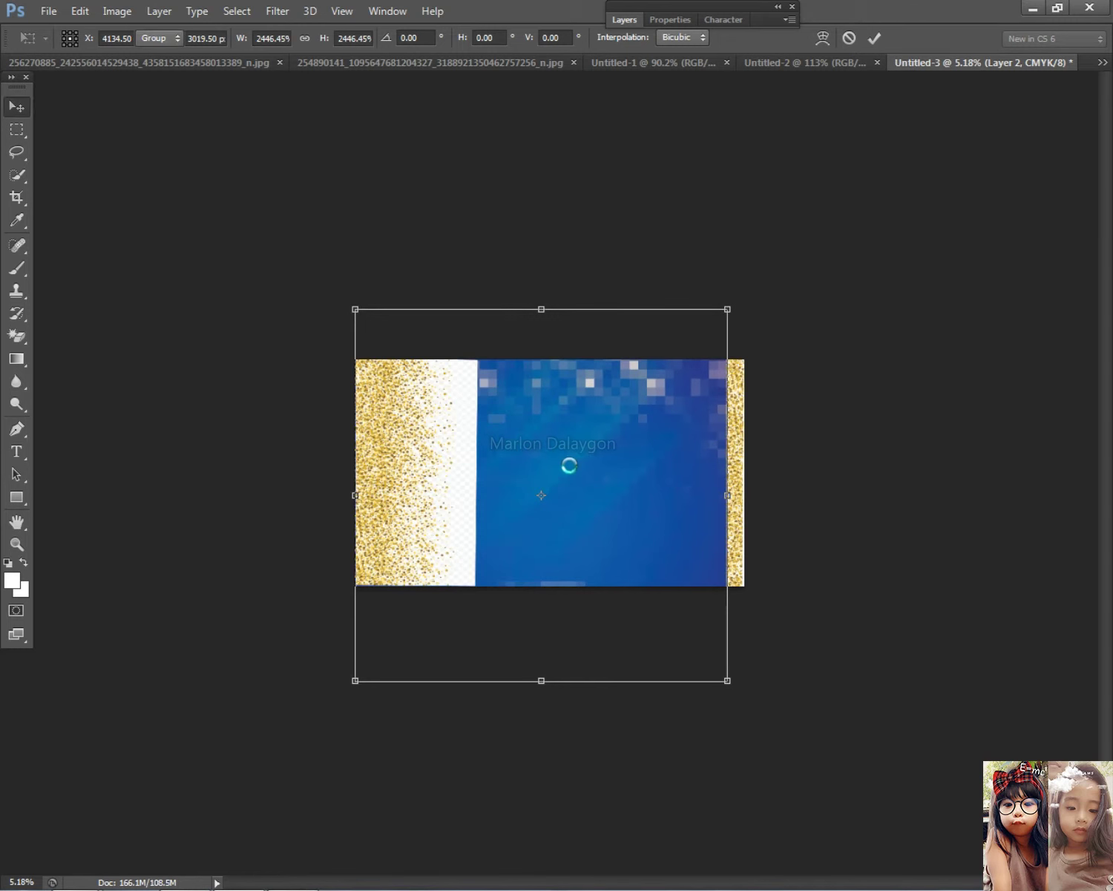
pyautogui.hotkey('ctrl', '0')
# Erase the white strip on the left glitter layer with the Magic Eraser
pyautogui.click(353, 403)
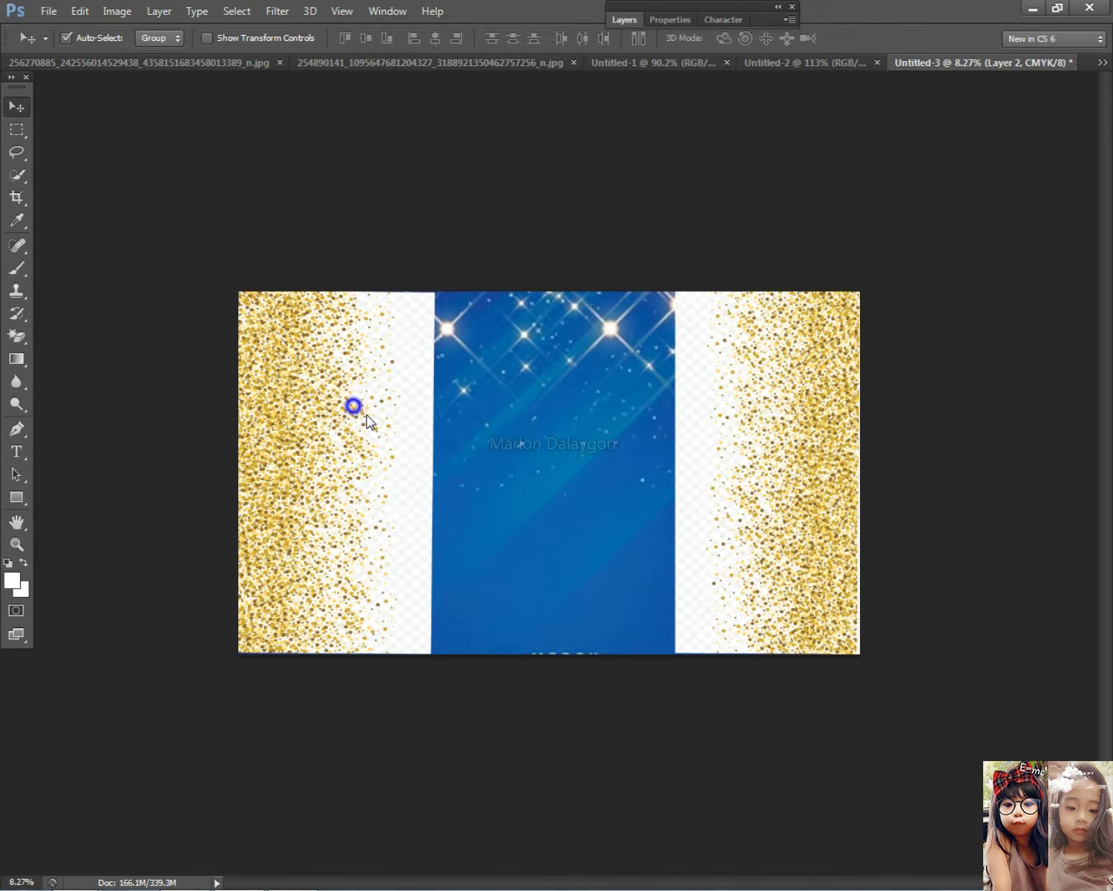
pyautogui.click(17, 335)
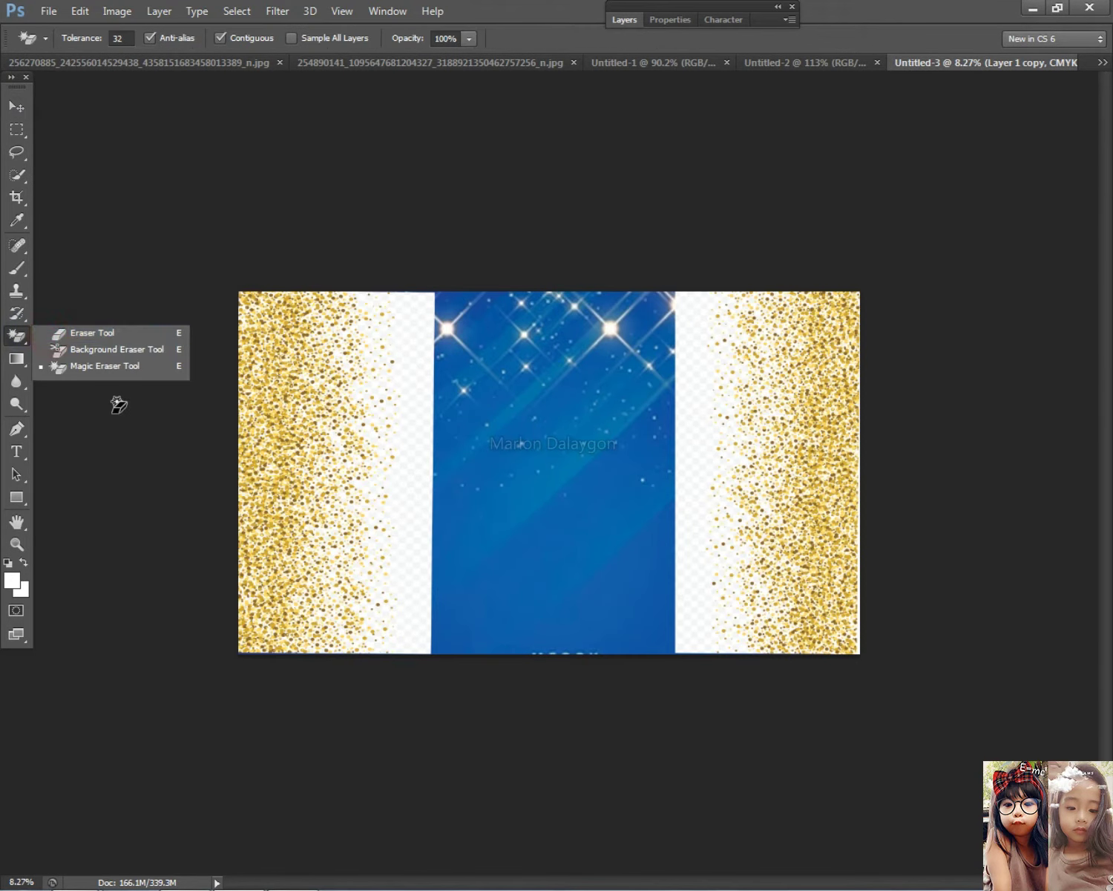
pyautogui.click(439, 454)
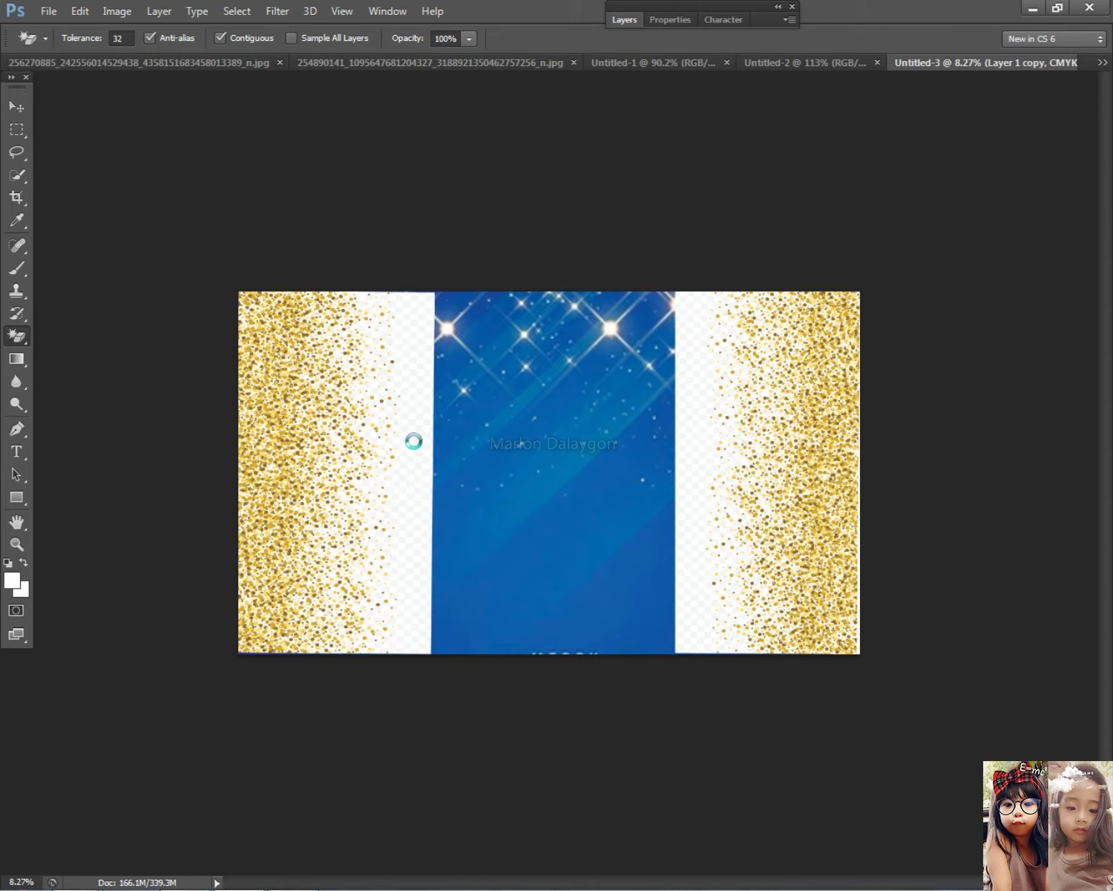
pyautogui.click(419, 435)
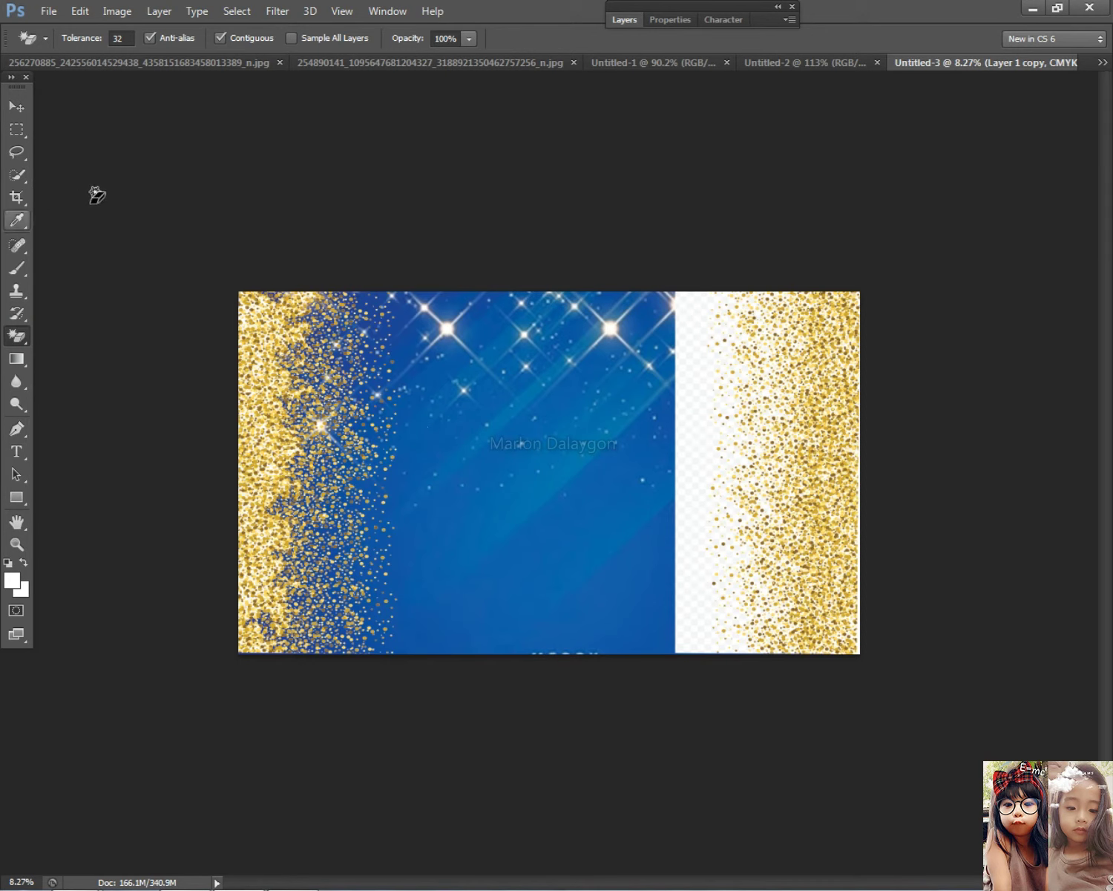
# Select Layer 1 and erase its white strip beside the blue panel with the Magic Eraser
pyautogui.click(16, 106)
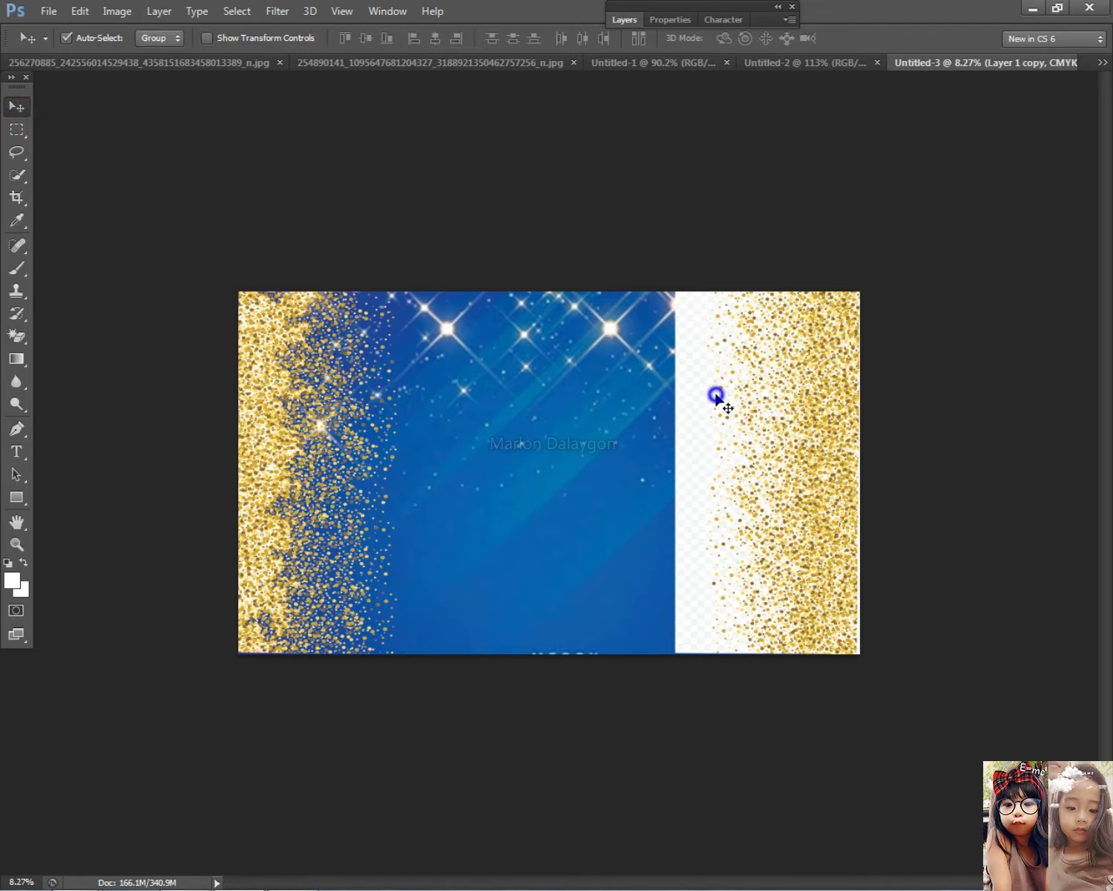
pyautogui.rightClick(760, 415)
pyautogui.click(764, 406)
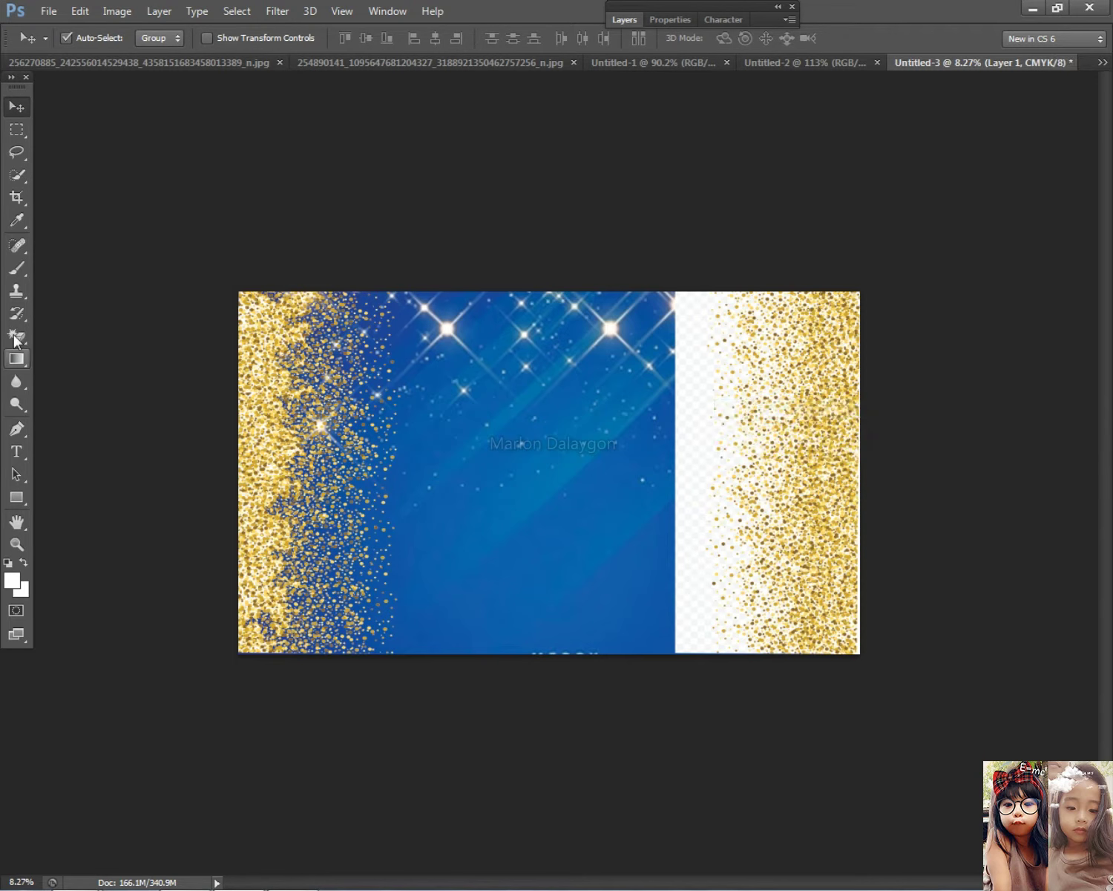
pyautogui.press('e')
pyautogui.click(702, 460)
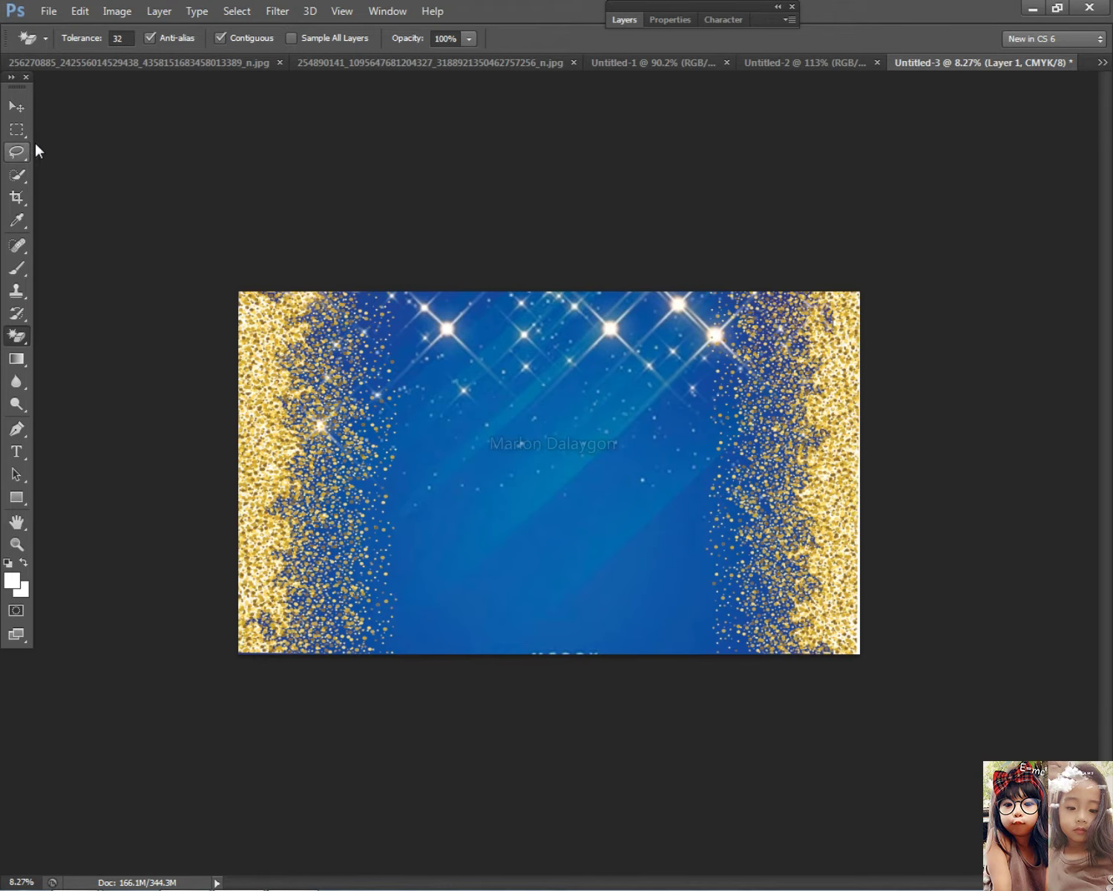
pyautogui.click(17, 109)
pyautogui.scroll(-2, 737, 467)
pyautogui.scroll(3, 742, 503)
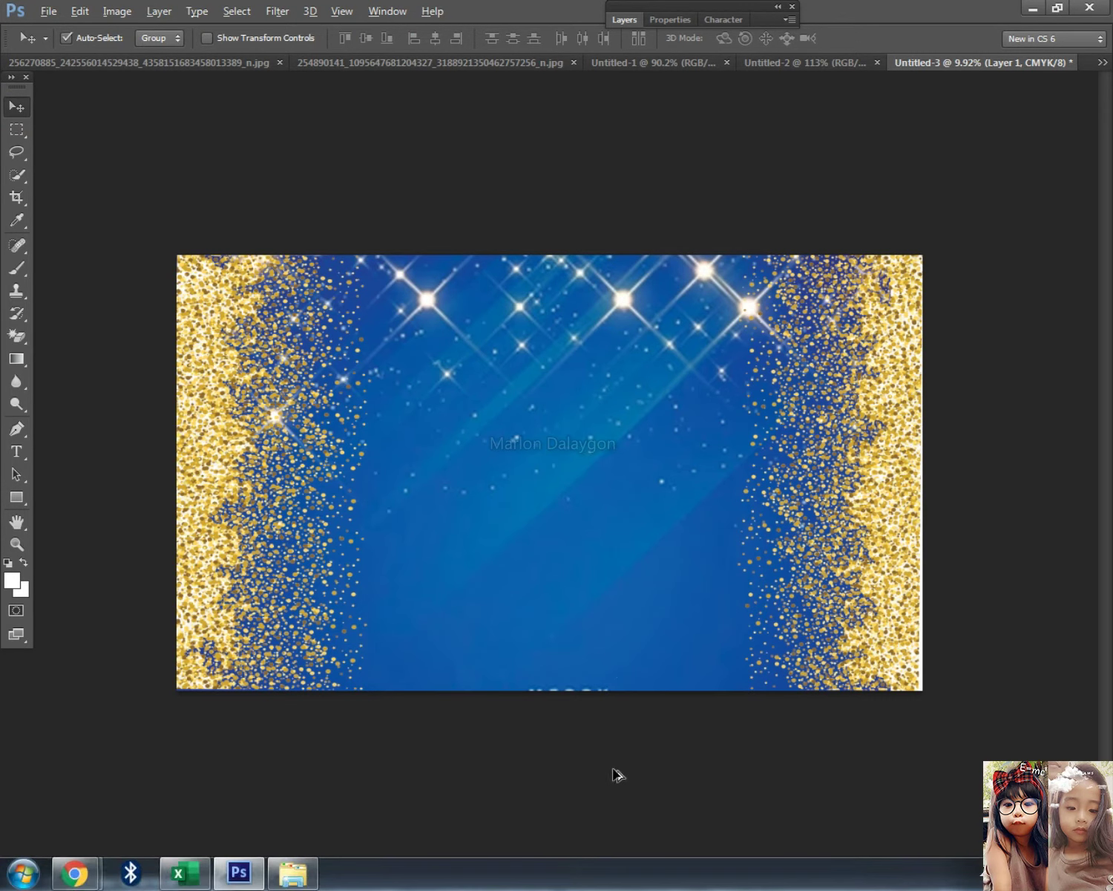
# Stretch the blue background layer (Layer 2) taller so it fills the banner bottom
pyautogui.click(531, 541)
pyautogui.scroll(-1, 644, 627)
pyautogui.scroll(2, 504, 423)
pyautogui.rightClick(531, 434)
pyautogui.click(568, 435)
pyautogui.hotkey('ctrl', 't')
pyautogui.scroll(-1, 633, 812)
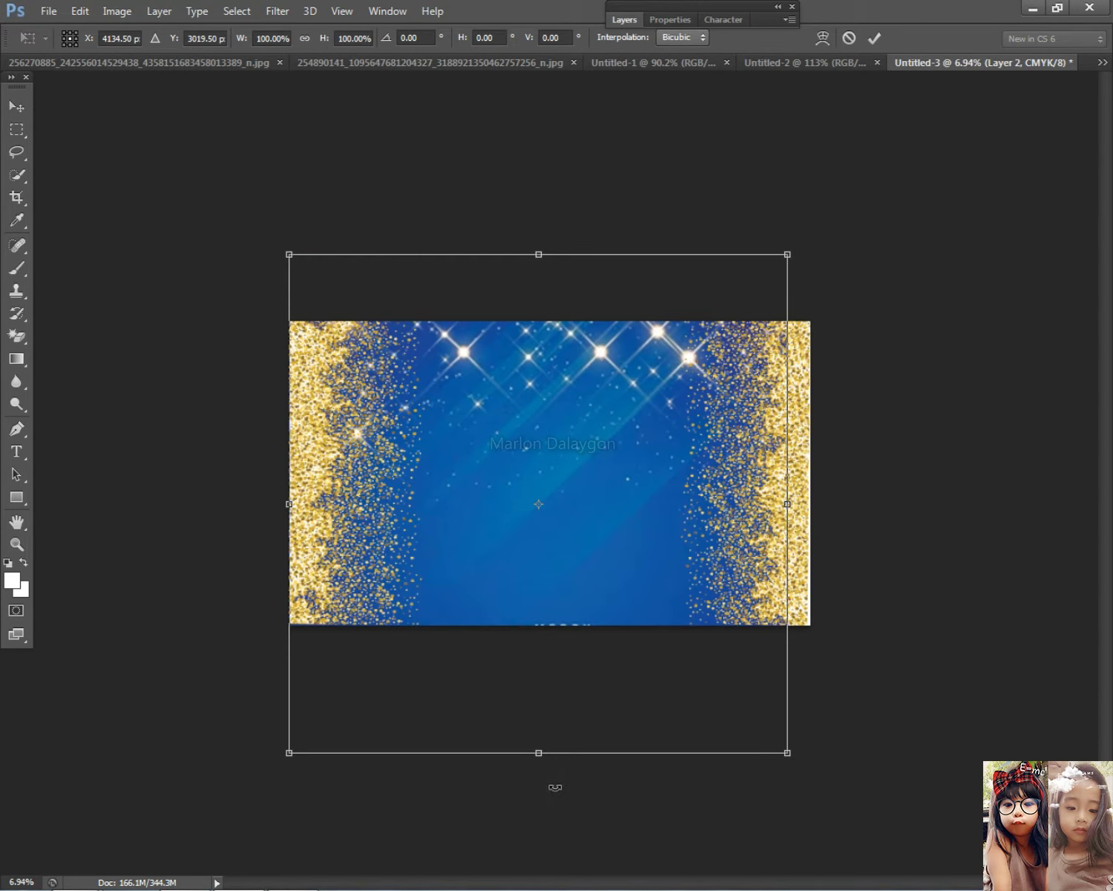
pyautogui.moveTo(538, 752); pyautogui.dragTo(539, 806)
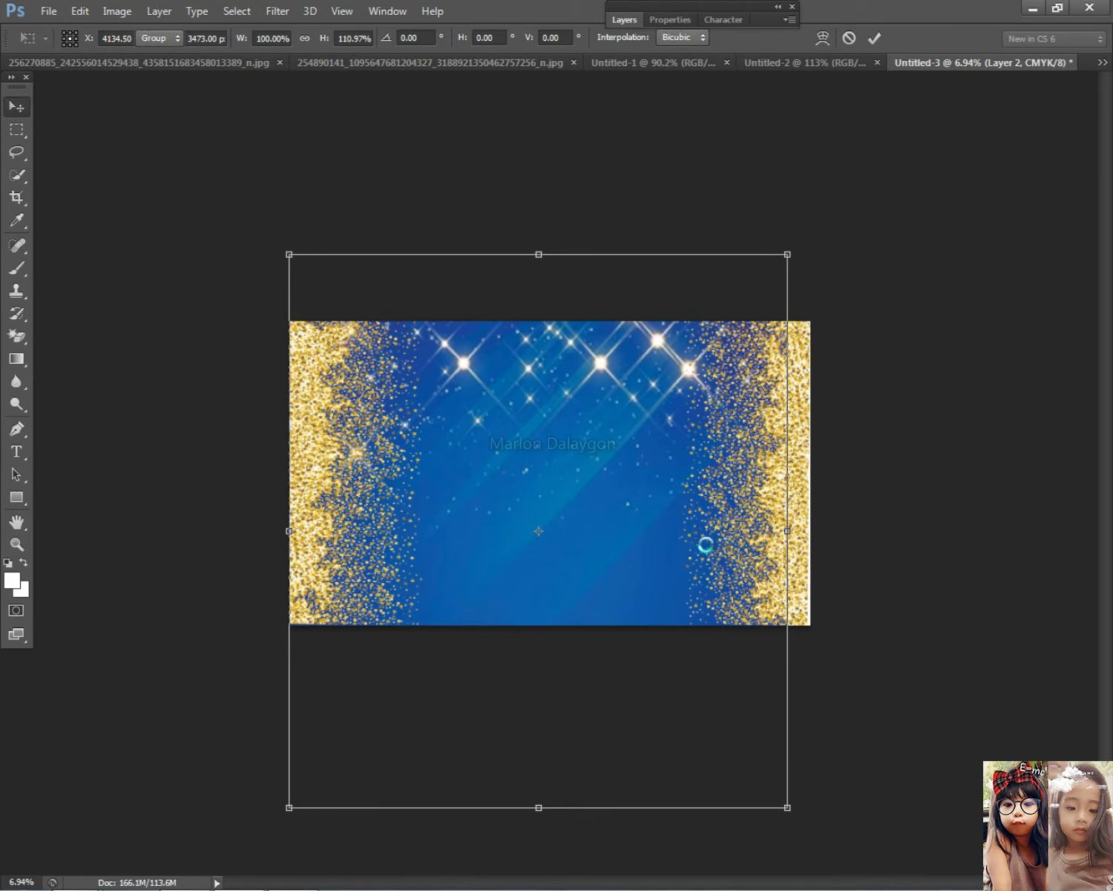
pyautogui.press('Return')
pyautogui.scroll(2, 773, 566)
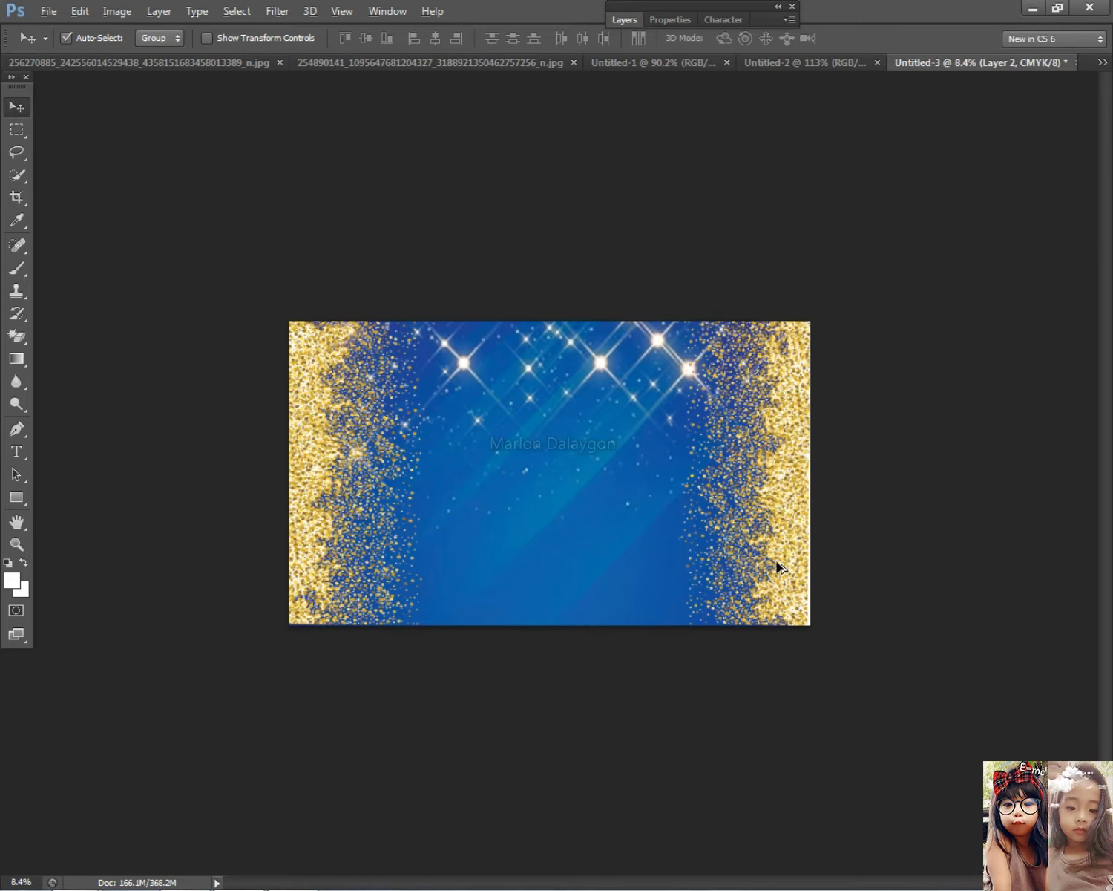
# Widen the left glitter strip (Layer 1 copy) toward the centre
pyautogui.click(143, 388)
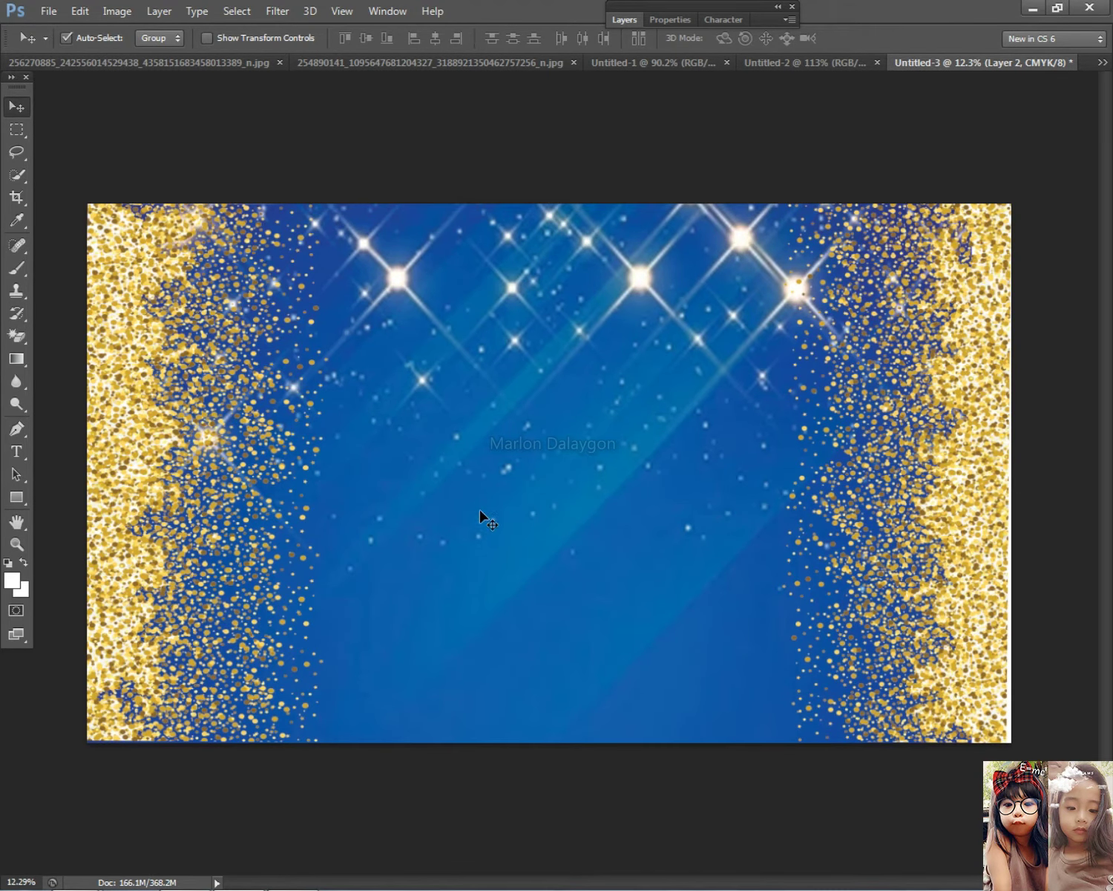
pyautogui.scroll(-3, 454, 461)
pyautogui.rightClick(293, 414)
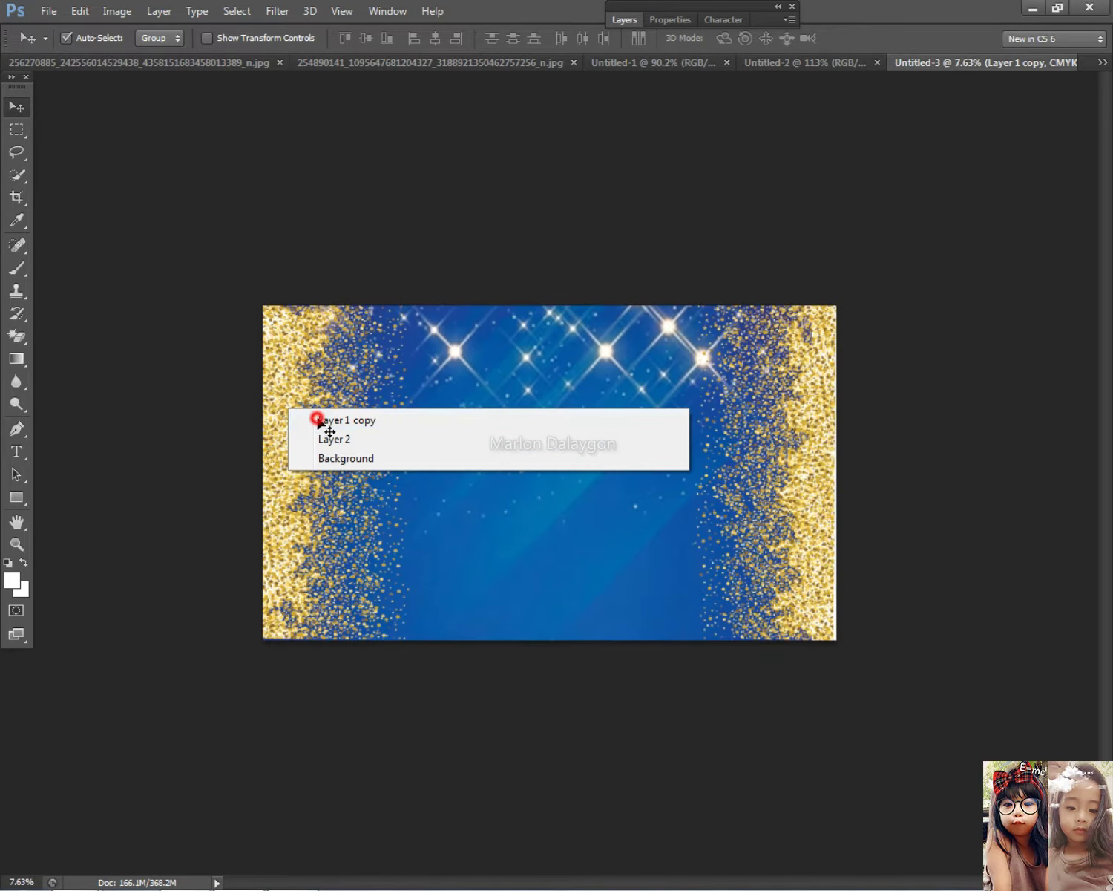
pyautogui.click(317, 419)
pyautogui.hotkey('ctrl', 't')
pyautogui.moveTo(412, 472); pyautogui.dragTo(443, 472)
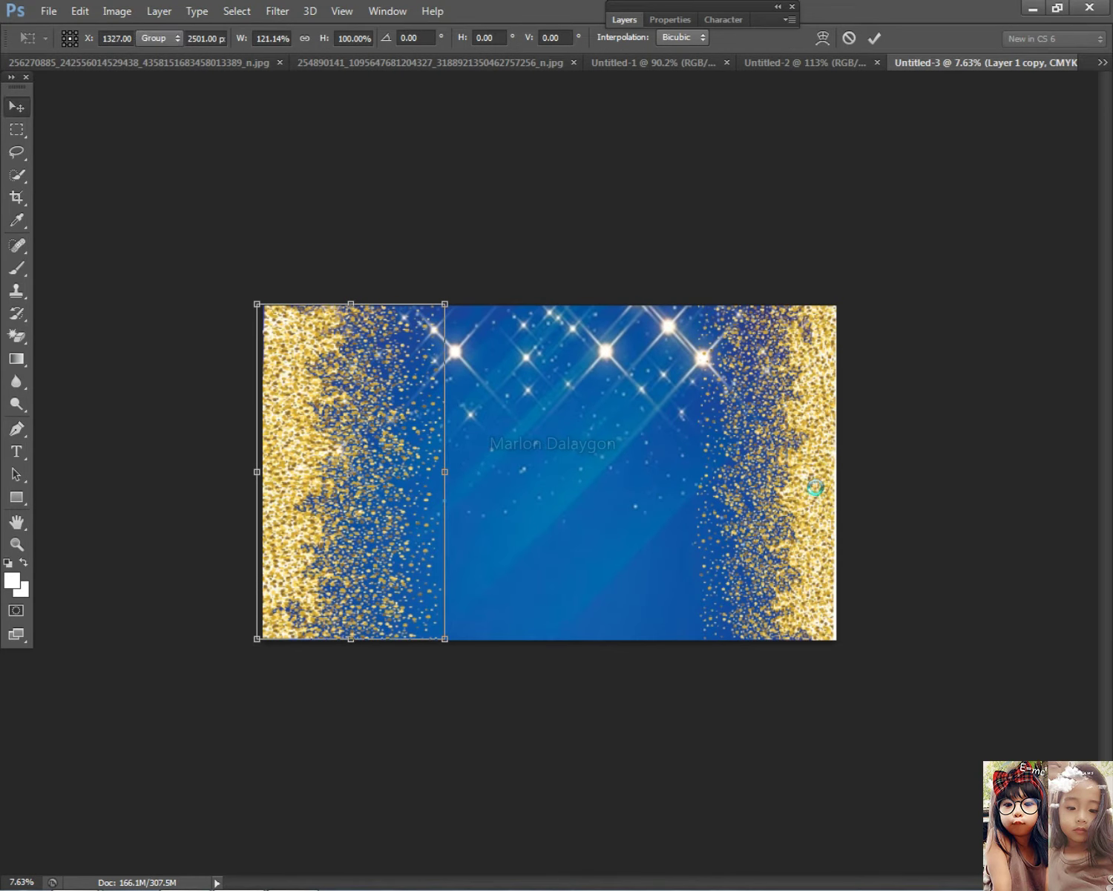
pyautogui.press('Return')
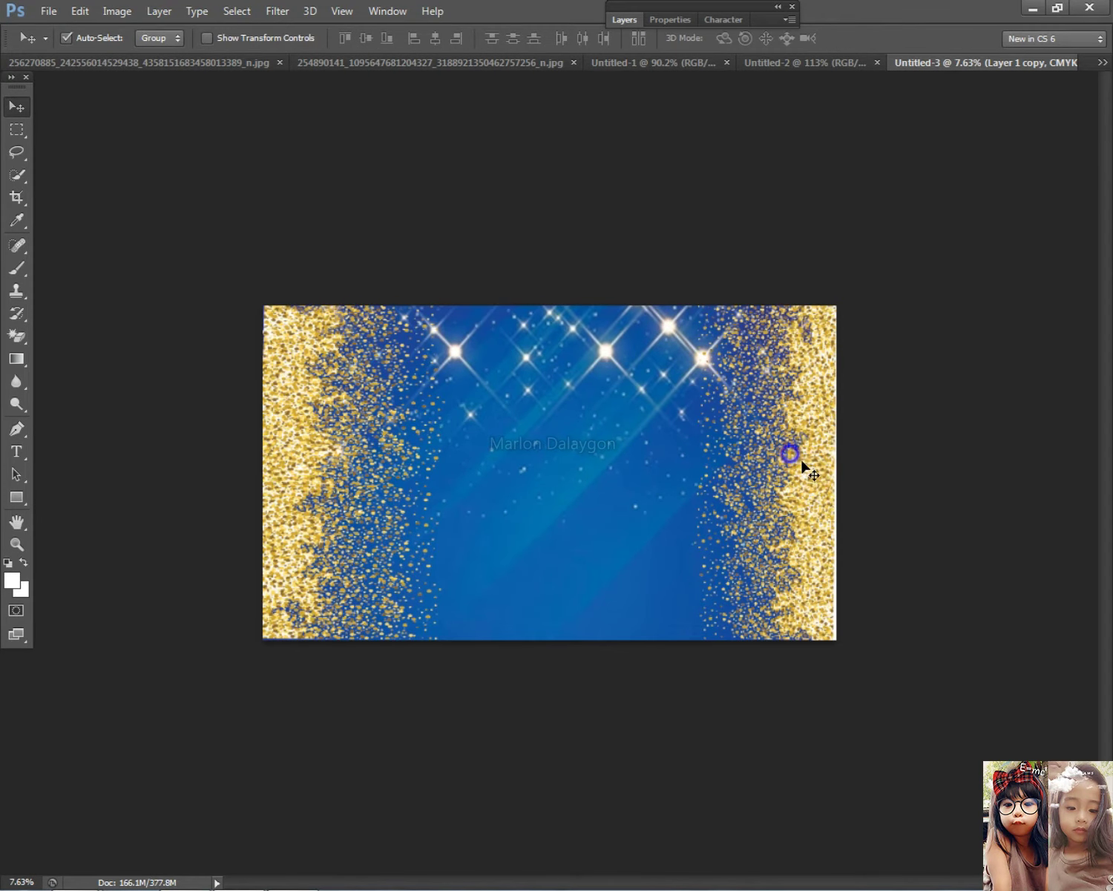
# Check the Canvas Size and Image Size settings, closing both unchanged
pyautogui.rightClick(763, 467)
pyautogui.click(766, 473)
pyautogui.click(627, 17)
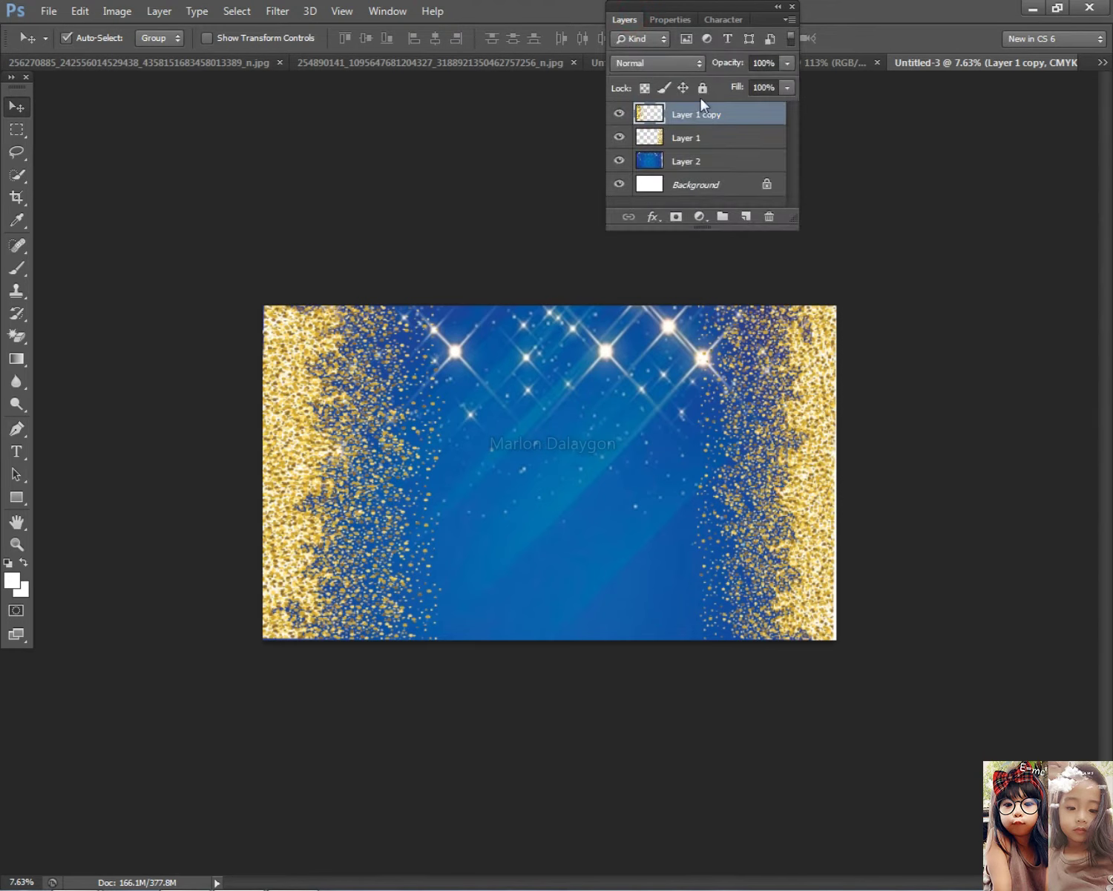
pyautogui.click(117, 10)
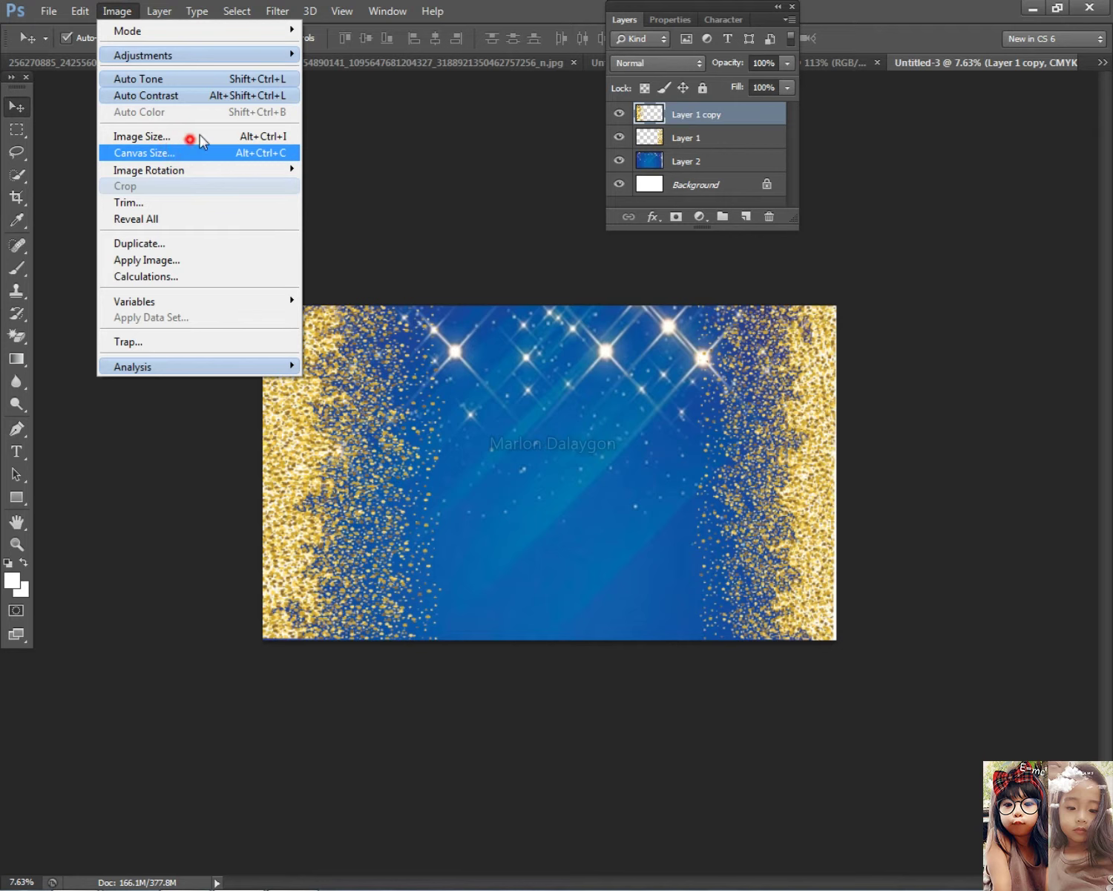
pyautogui.click(197, 142)
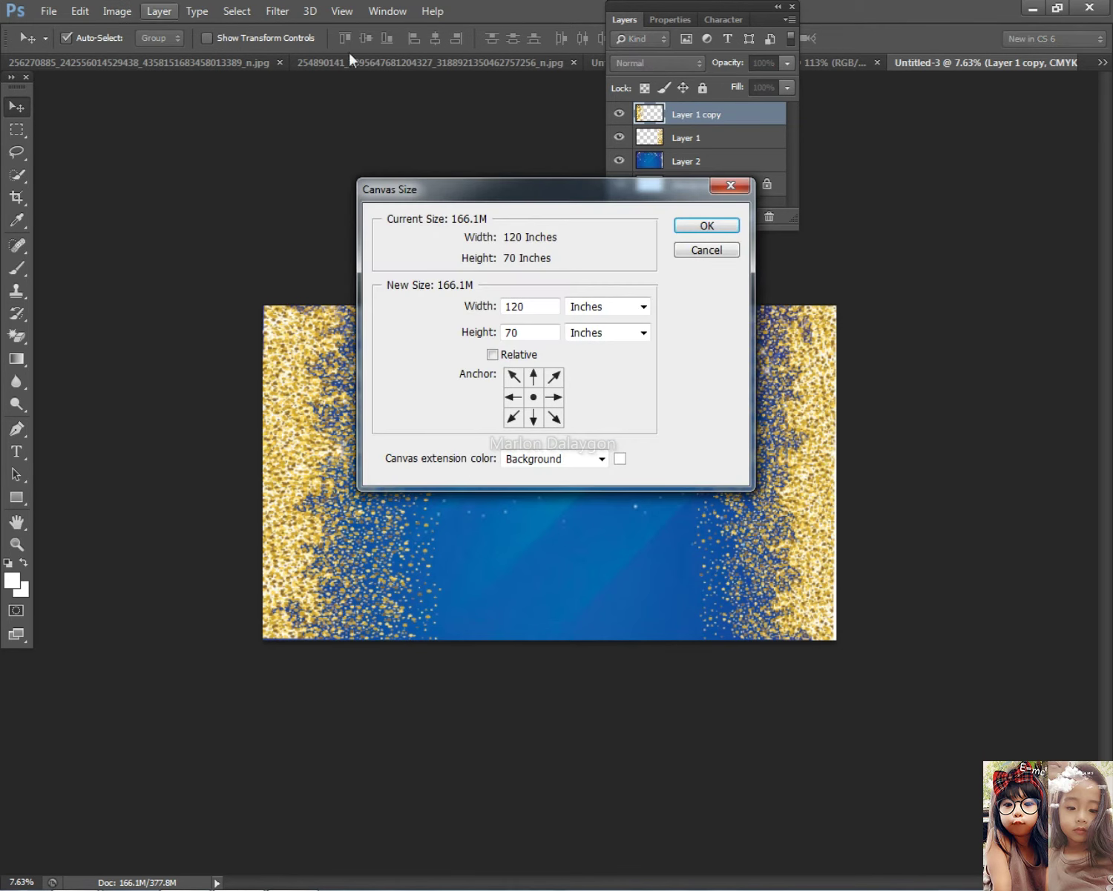
pyautogui.click(725, 188)
pyautogui.click(126, 11)
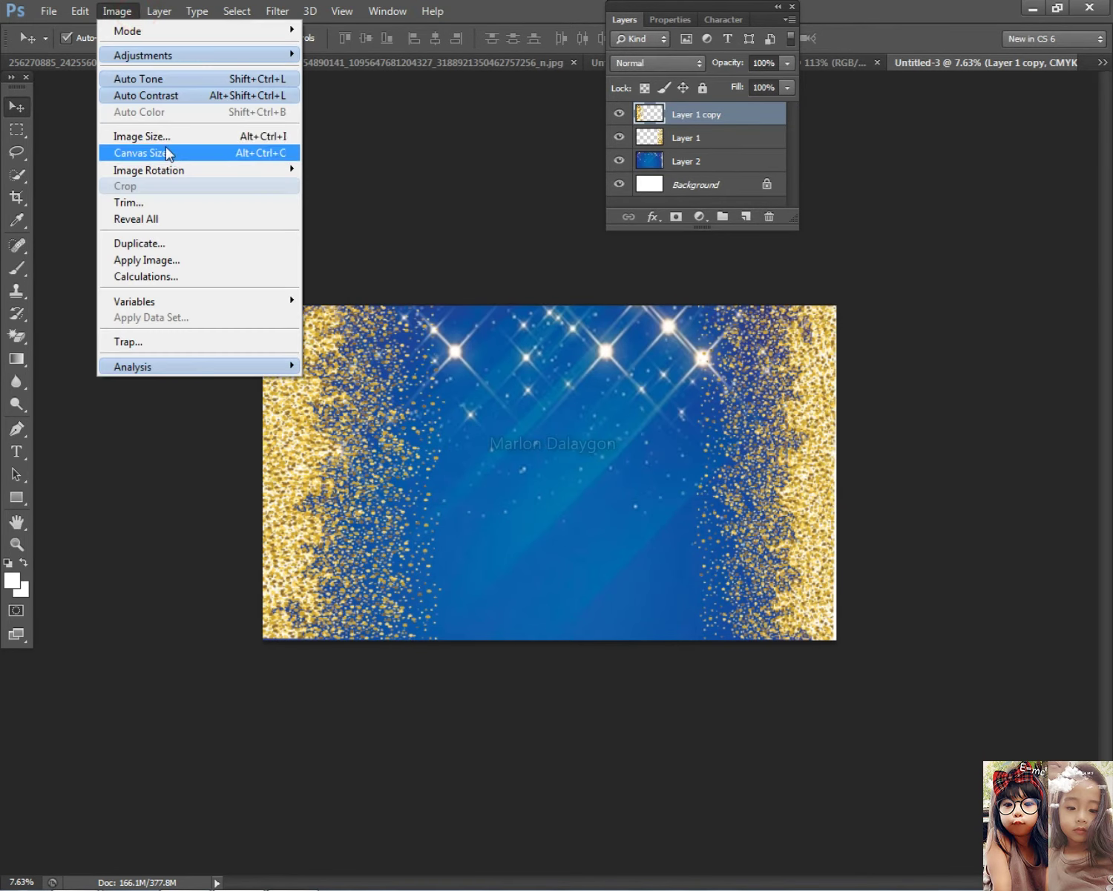
pyautogui.click(159, 136)
pyautogui.press('Escape')
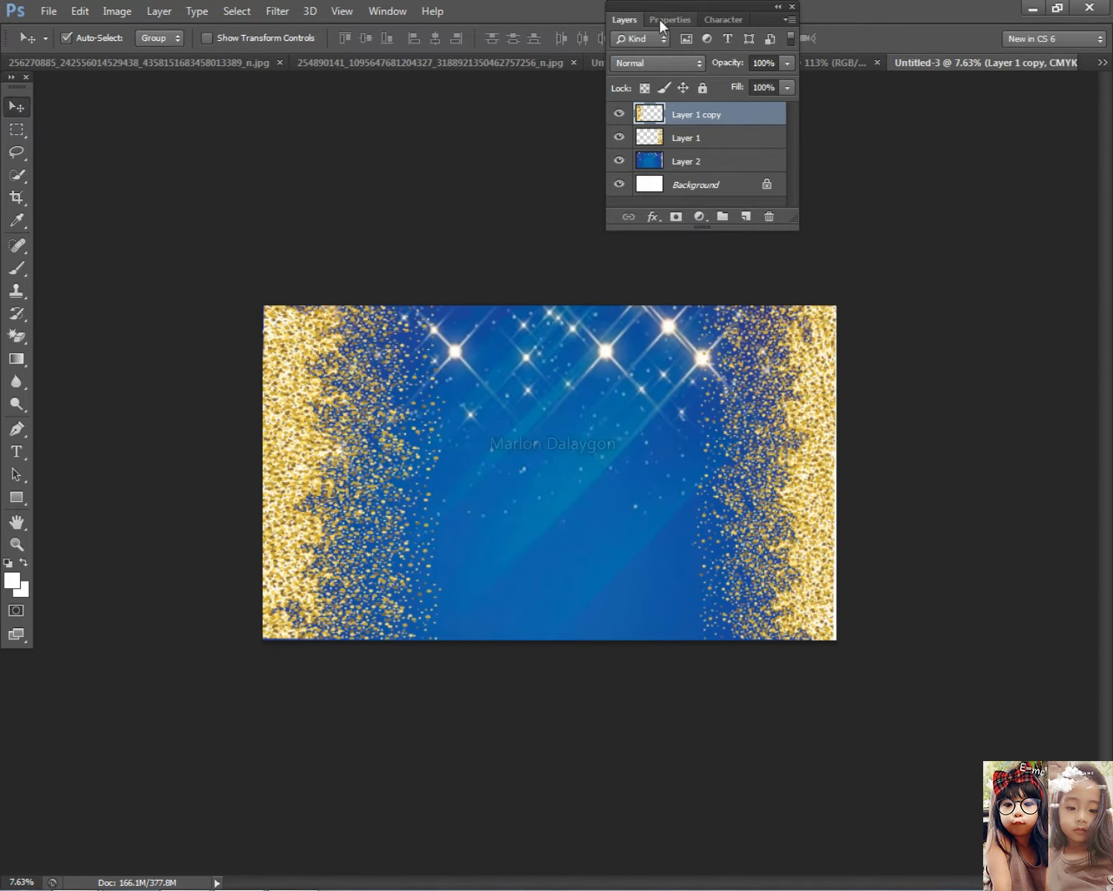
# Shift the right glitter strip (Layer 1) slightly inward, then switch to Chrome
pyautogui.click(708, 159)
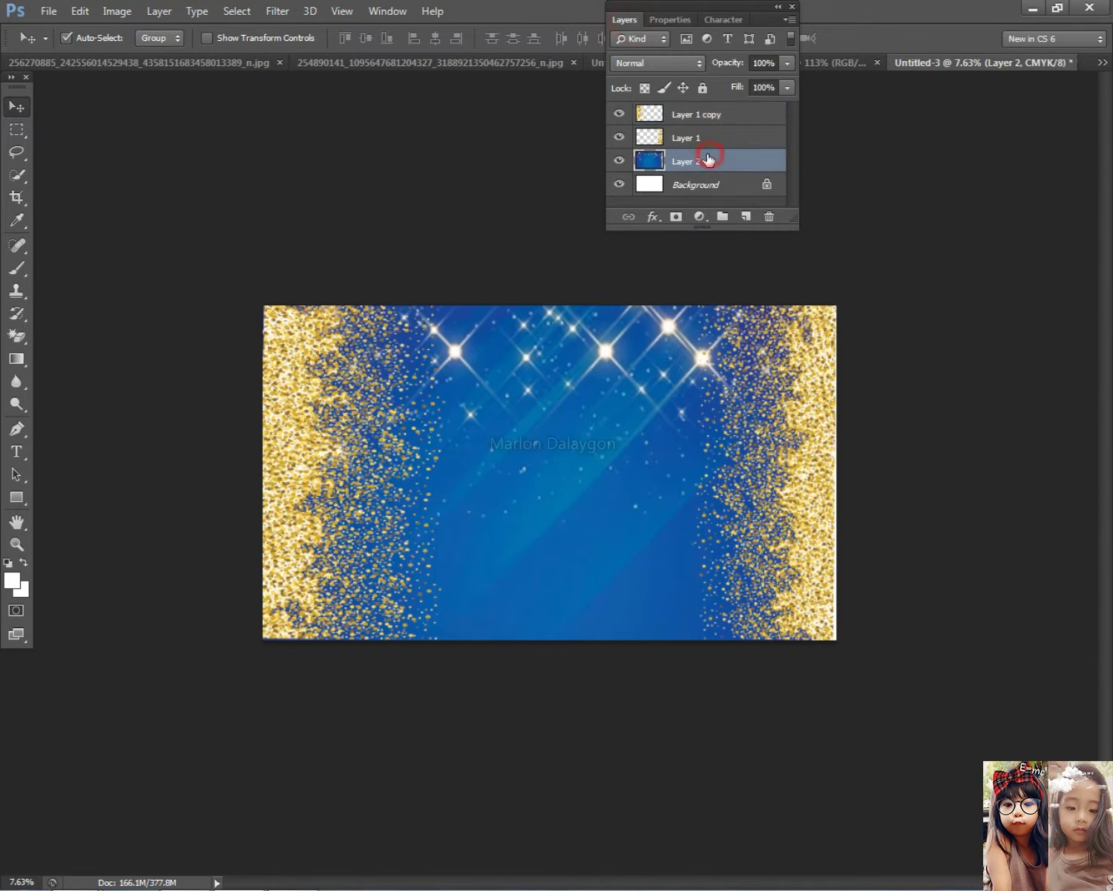
pyautogui.doubleClick(615, 20)
pyautogui.rightClick(828, 389)
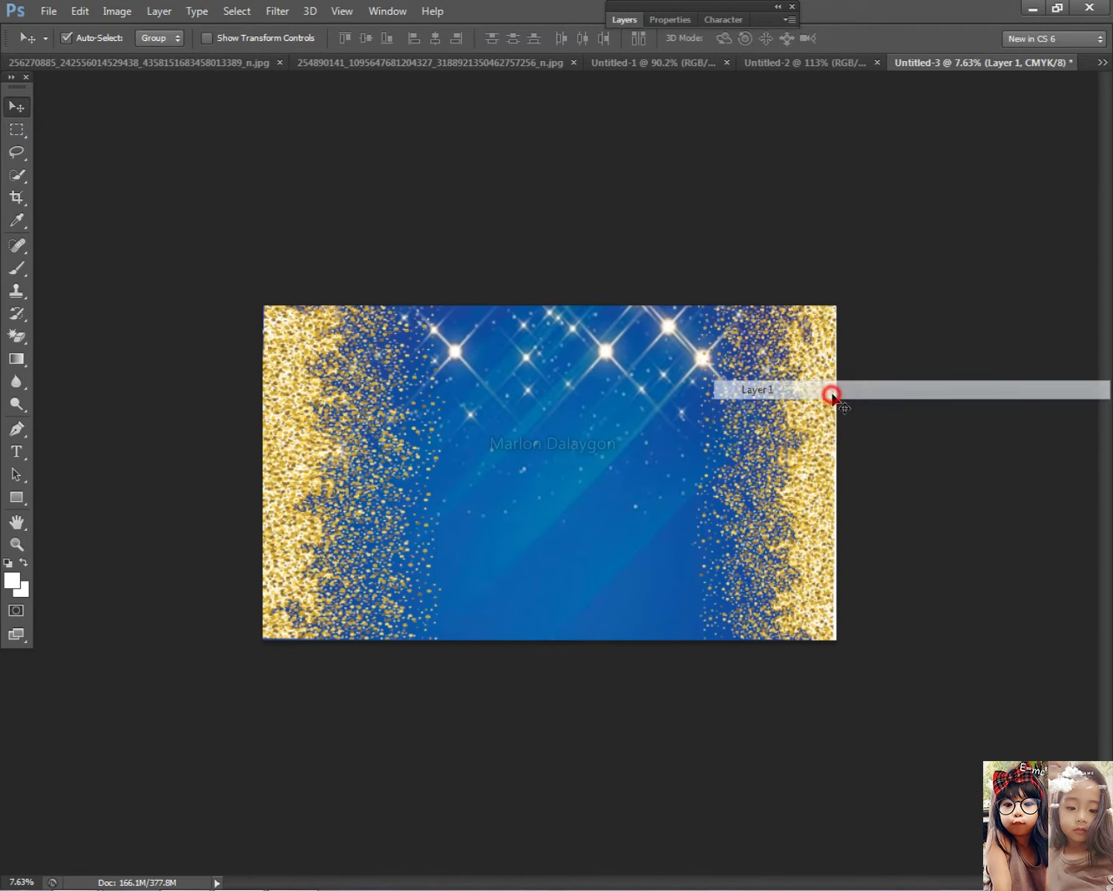
pyautogui.click(830, 391)
pyautogui.hotkey('ctrl', 't')
pyautogui.moveTo(686, 472); pyautogui.dragTo(670, 474)
pyautogui.press('Return')
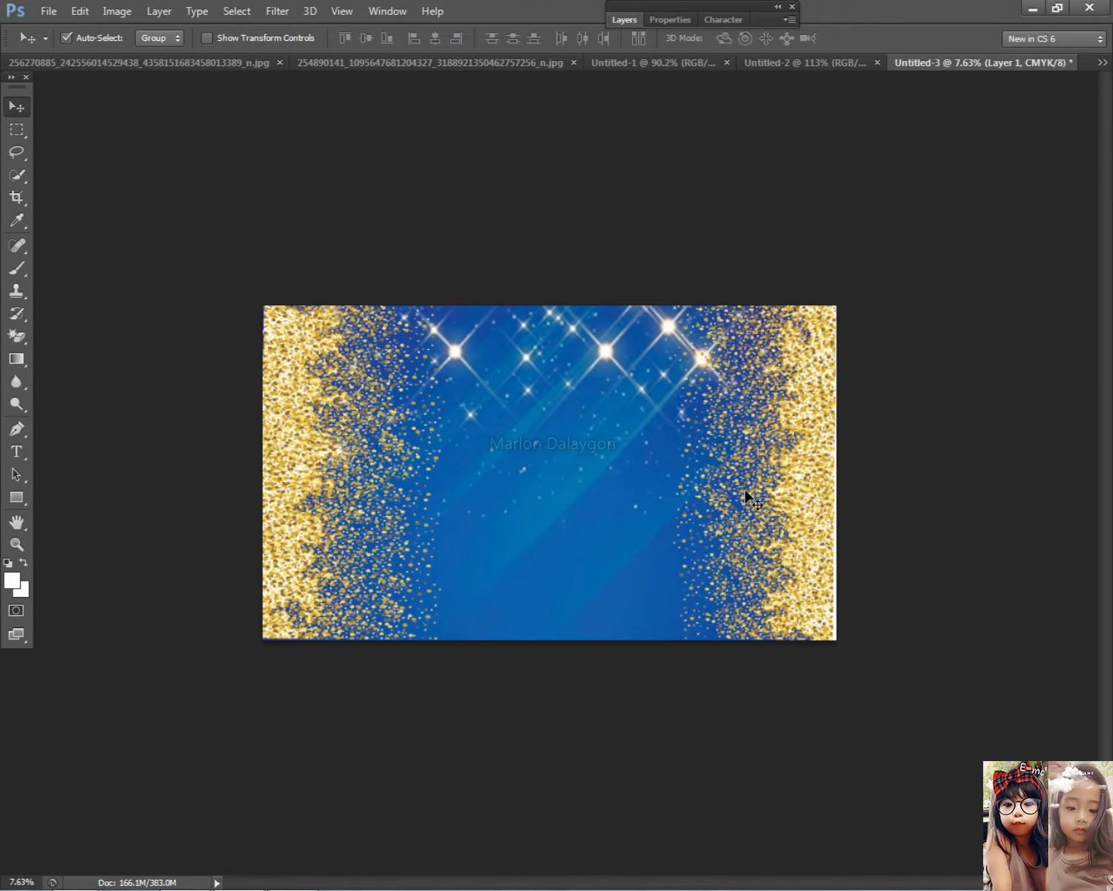
pyautogui.scroll(-2, 712, 490)
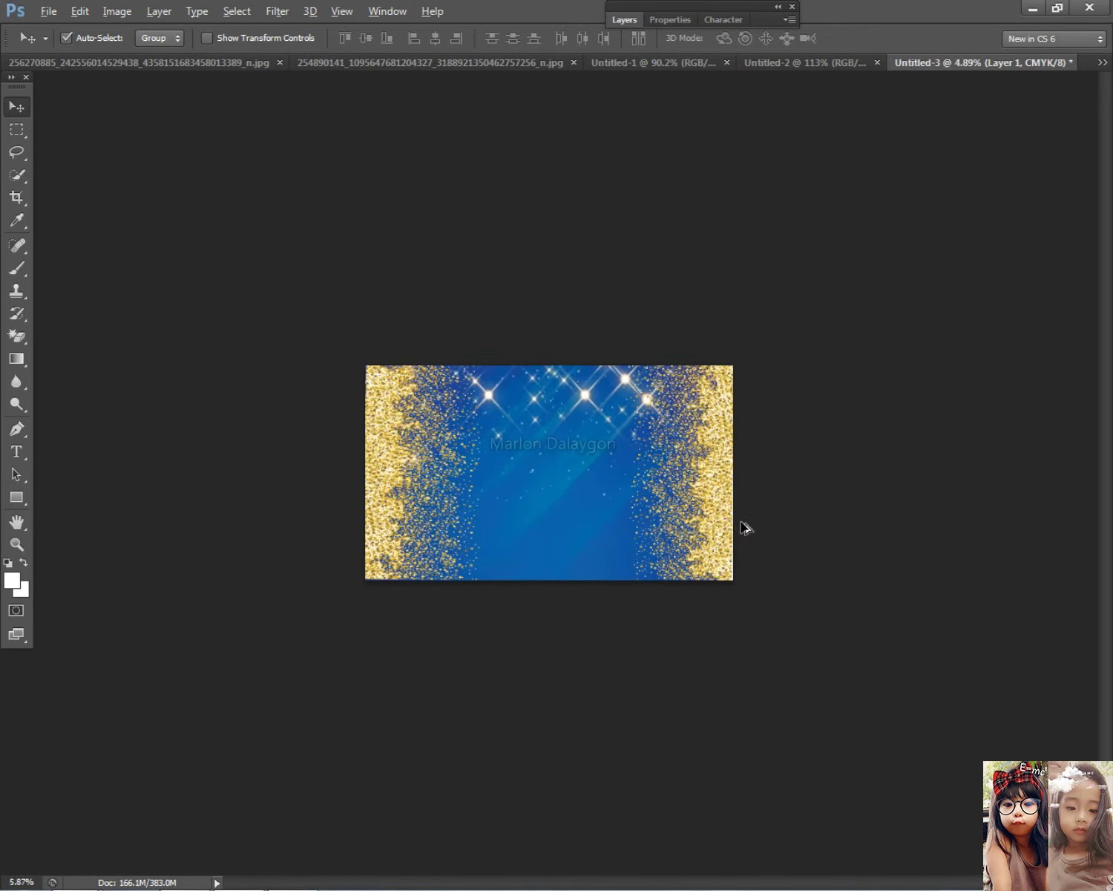
pyautogui.scroll(3, 743, 527)
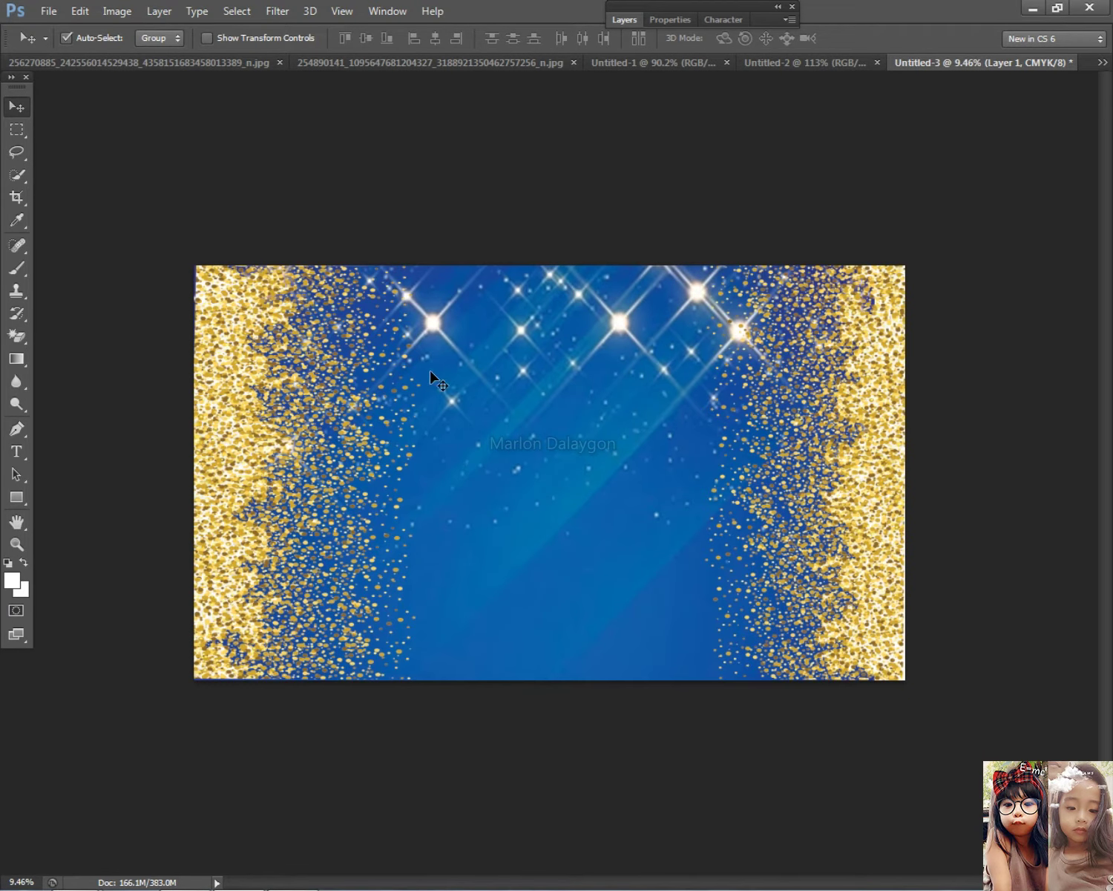
pyautogui.hotkey('alt', 'Tab')
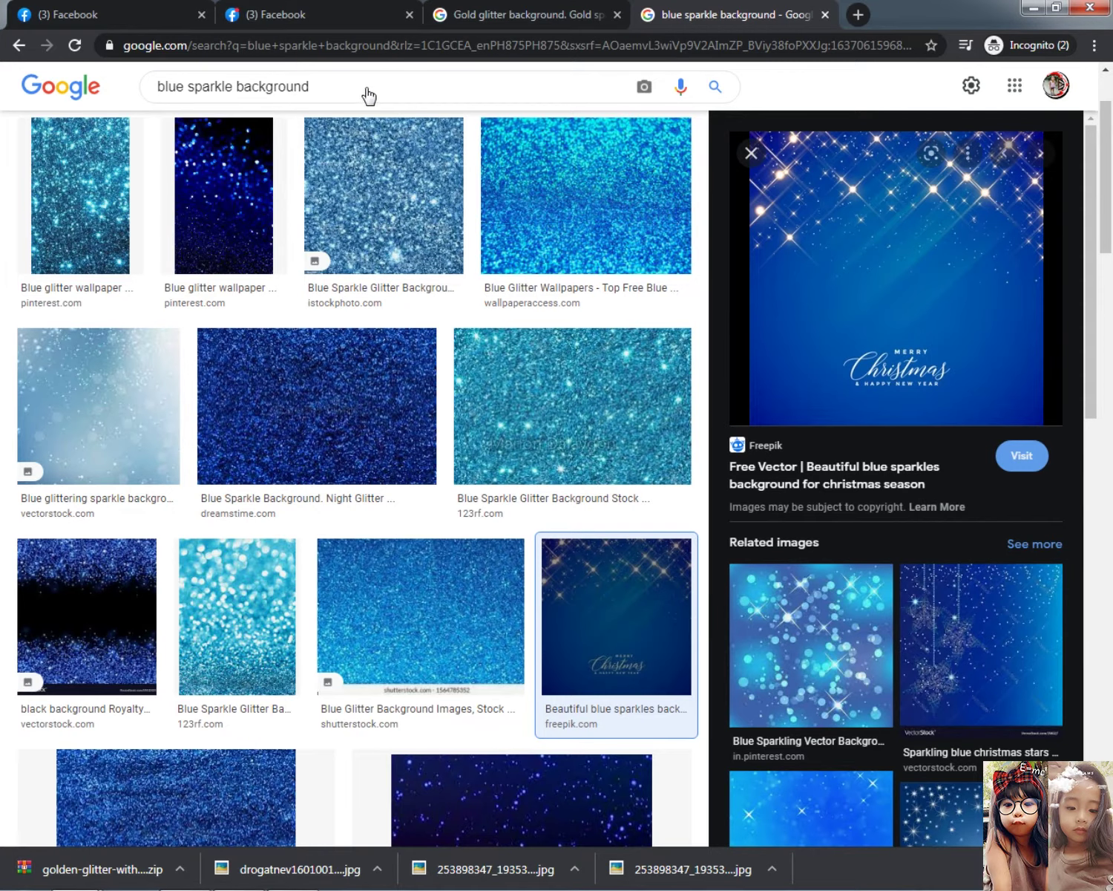
# Add a '50' text and enlarge it to span most of the banner height, centred
pyautogui.click(1031, 7)
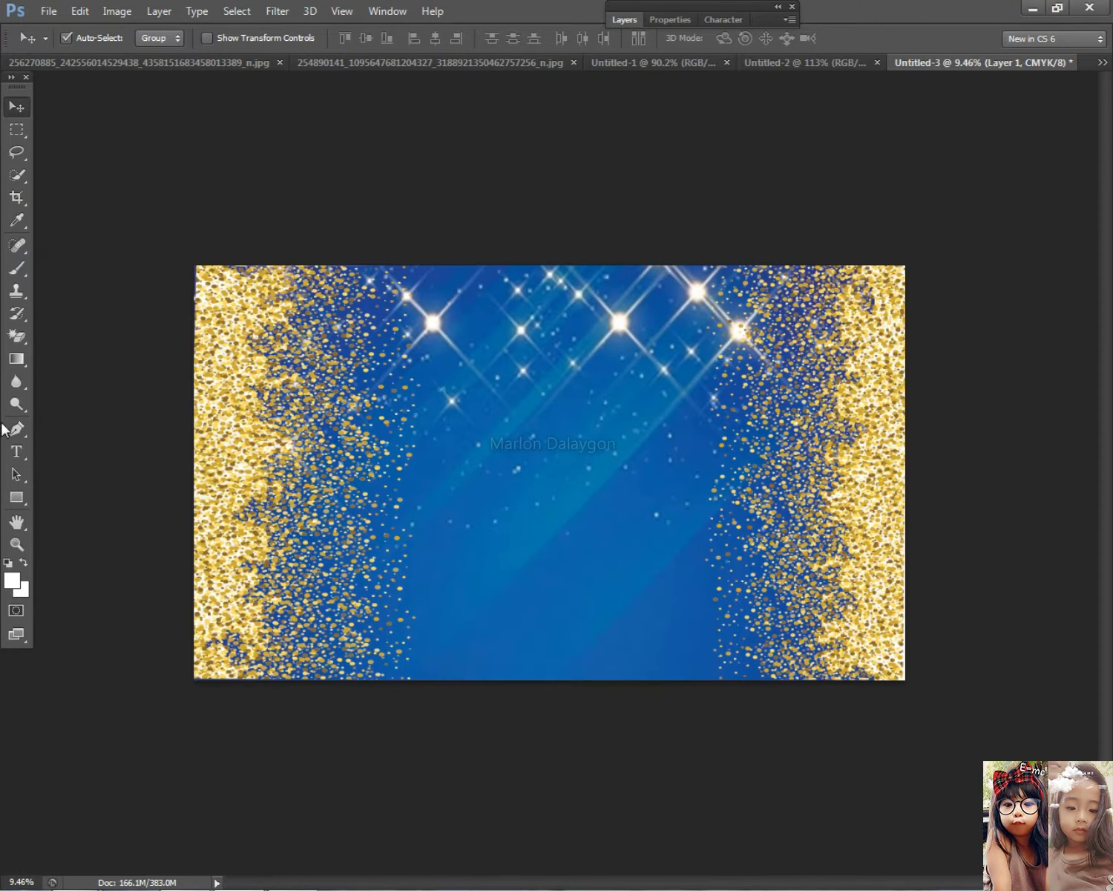
pyautogui.click(16, 451)
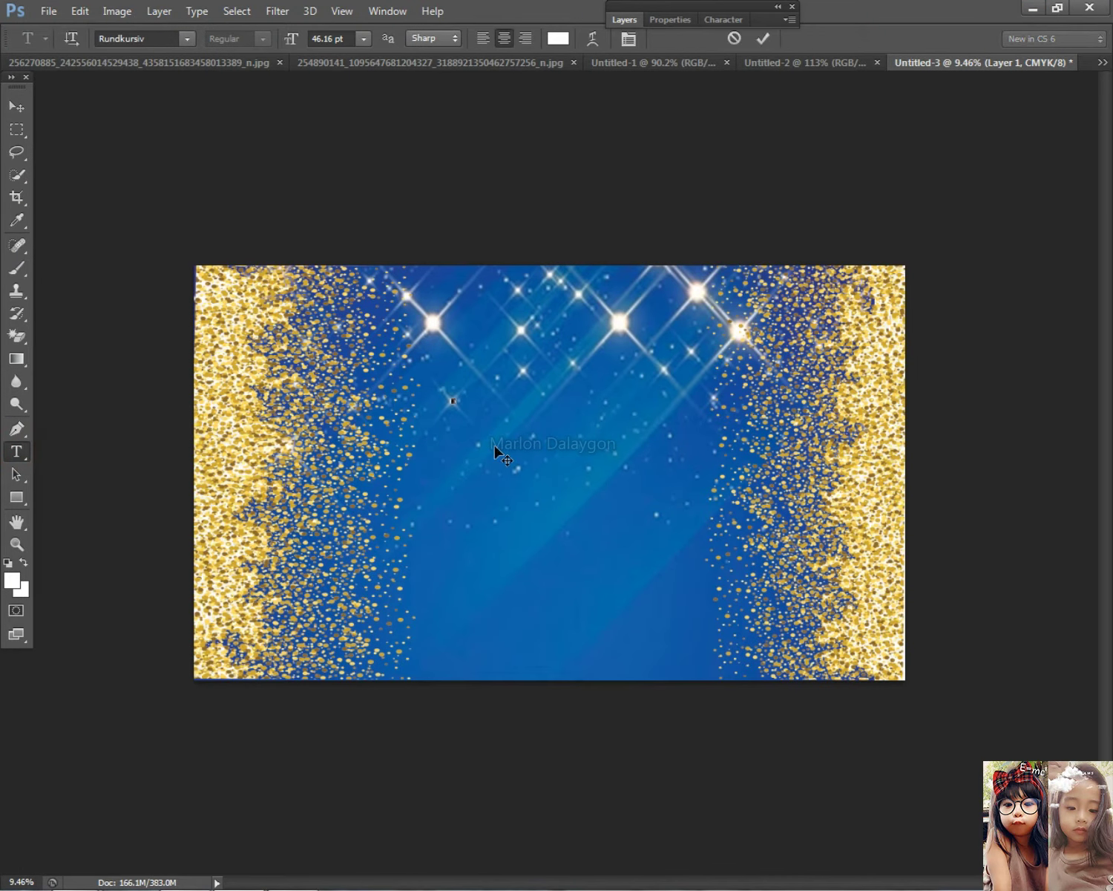
pyautogui.click(17, 106)
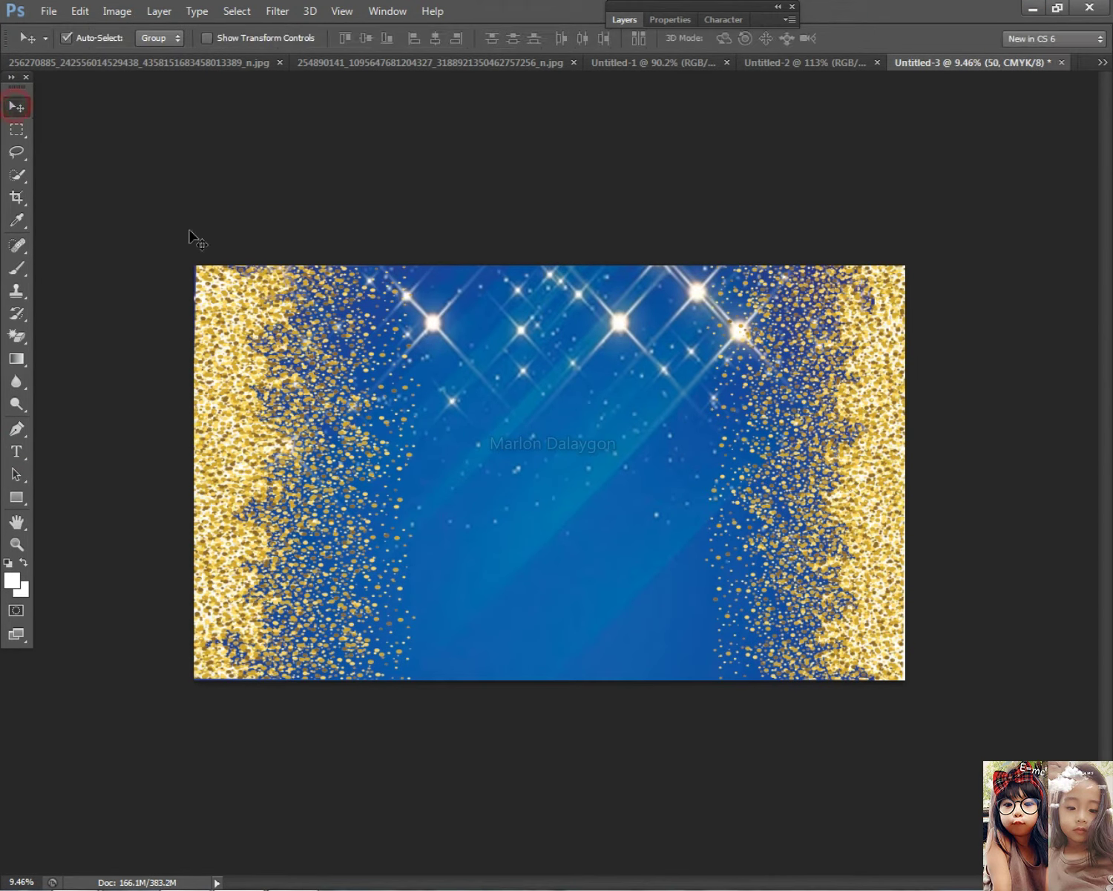
pyautogui.hotkey('ctrl', 't')
pyautogui.moveTo(496, 424); pyautogui.dragTo(672, 657)
pyautogui.moveTo(446, 399); pyautogui.dragTo(323, 246)
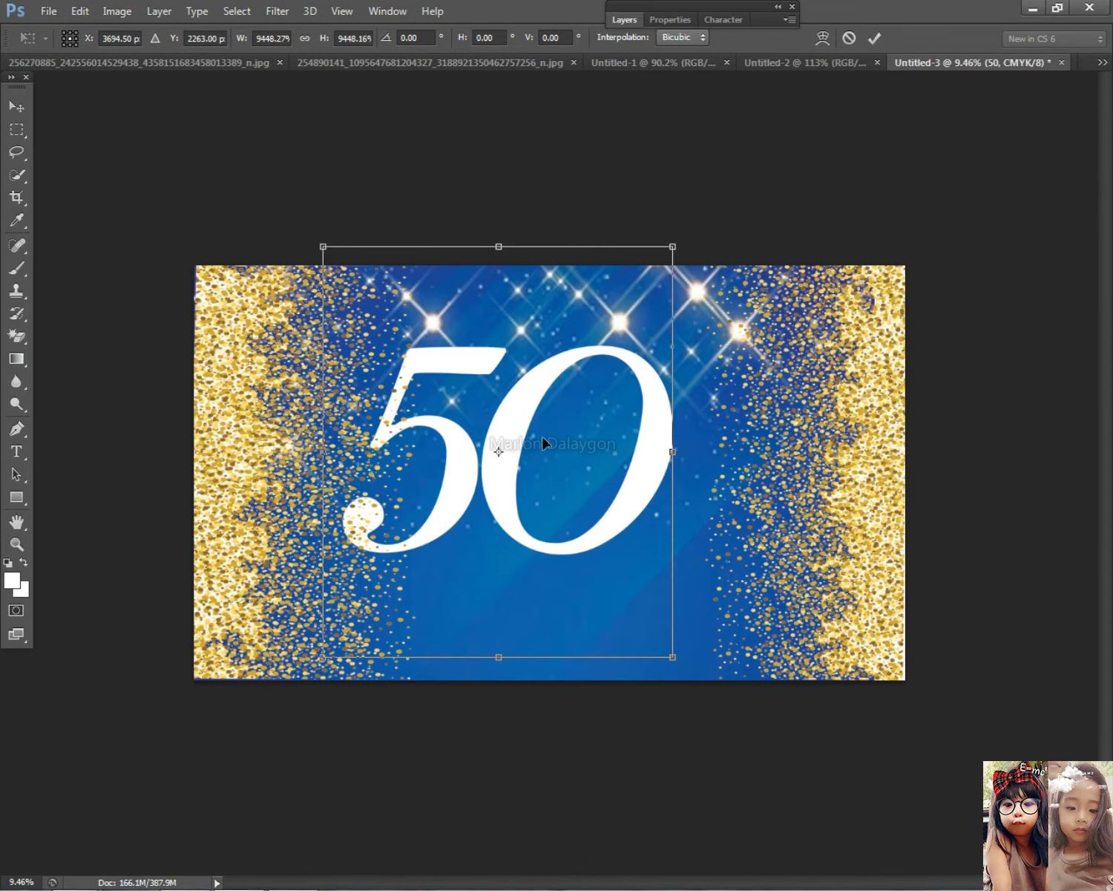
pyautogui.moveTo(508, 428); pyautogui.dragTo(561, 428)
pyautogui.press('Return')
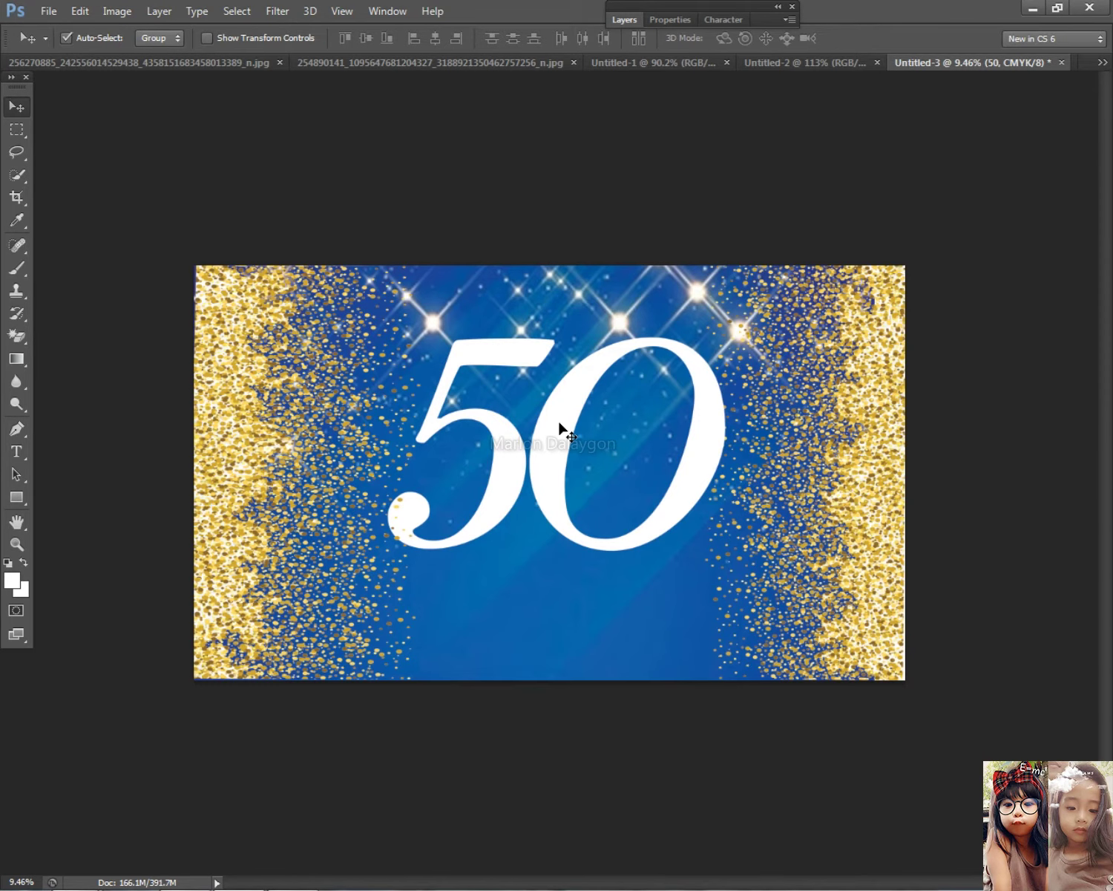
# Compare with the reference 50 banner image in Chrome, then return to editing the 50
pyautogui.scroll(-2, 562, 430)
pyautogui.hotkey('alt', 'Tab')
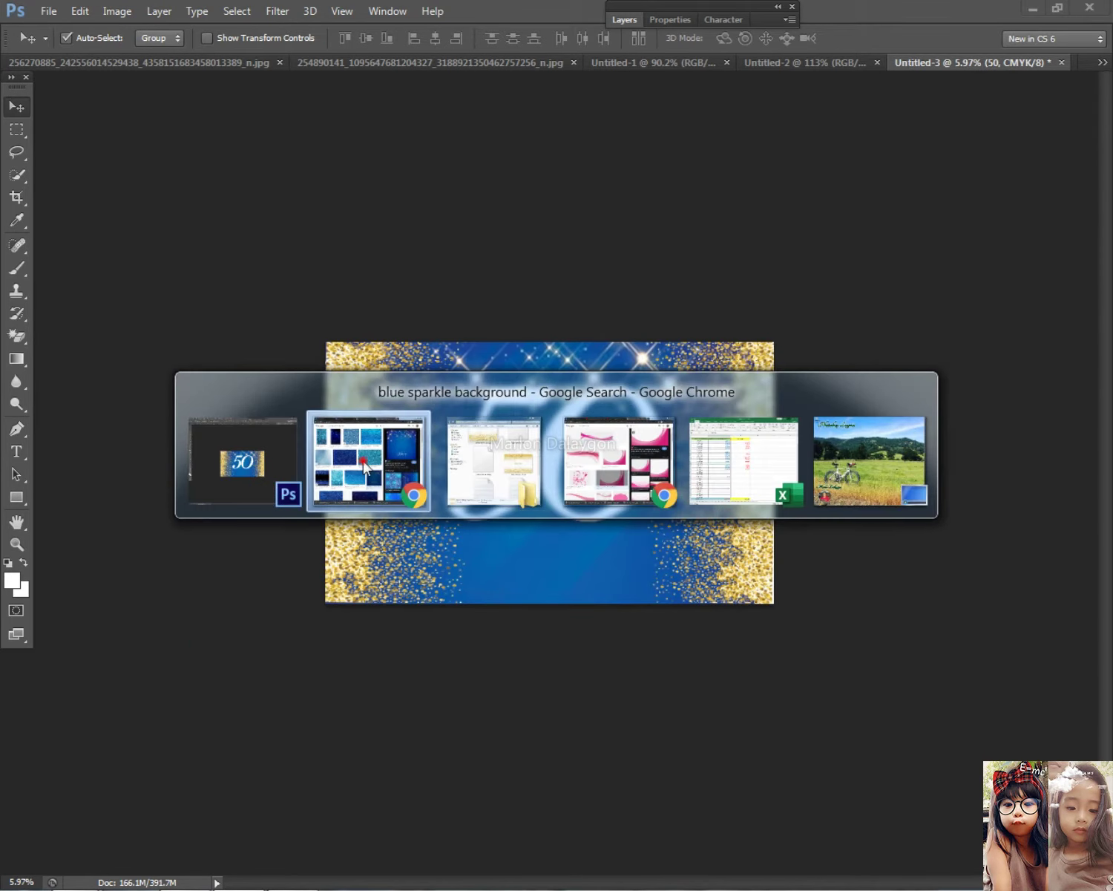
pyautogui.click(296, 10)
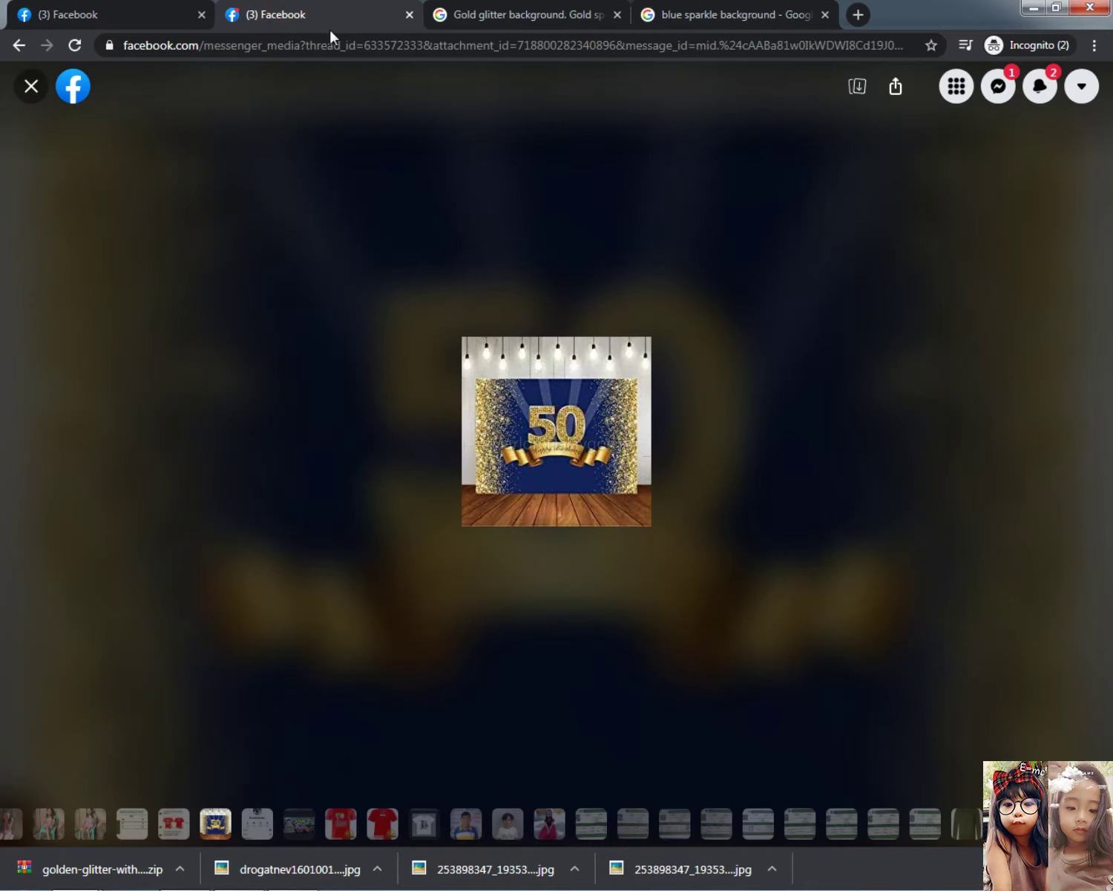
pyautogui.click(793, 18)
pyautogui.click(1018, 11)
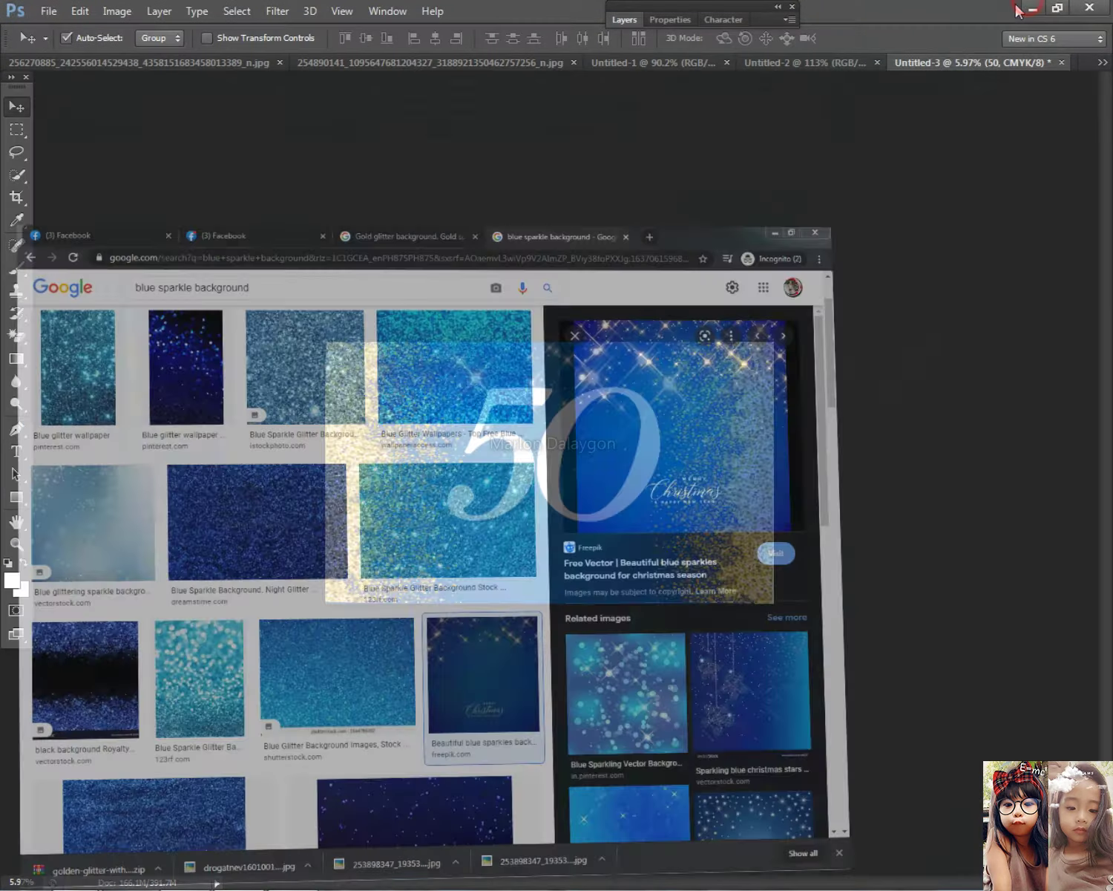
pyautogui.click(16, 451)
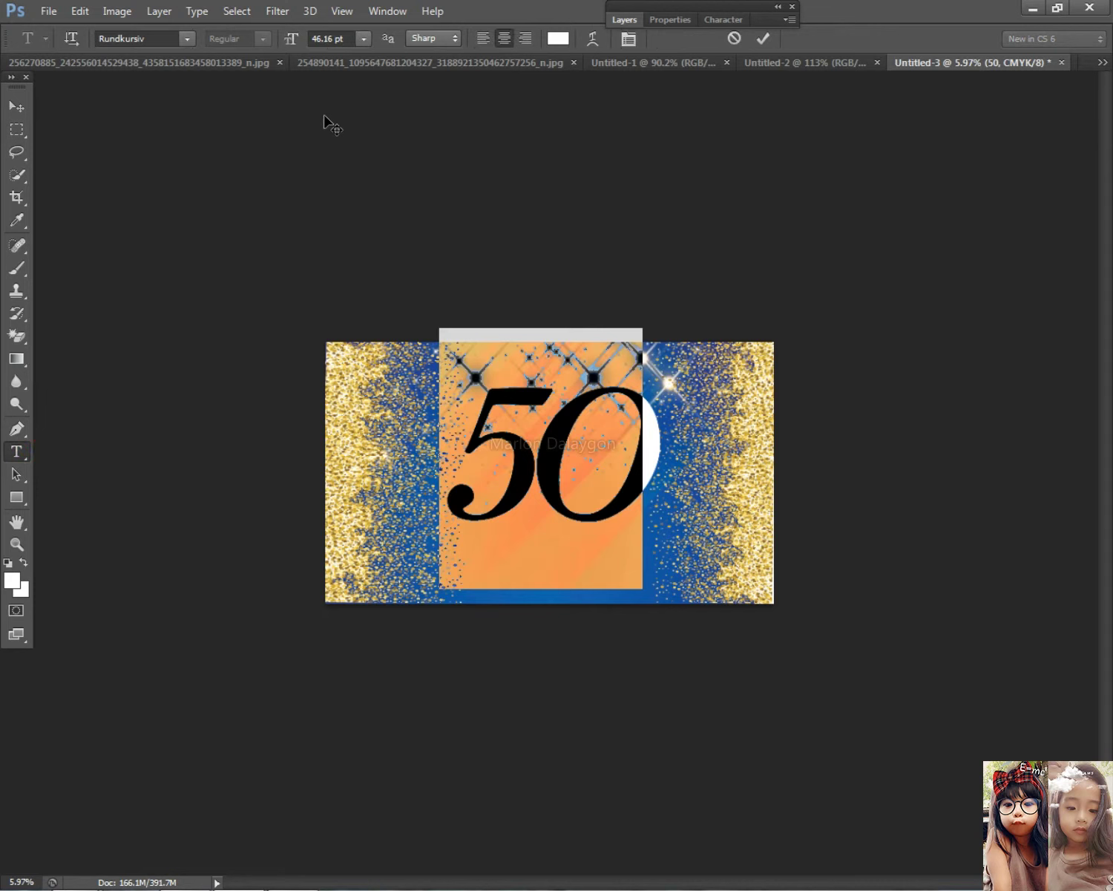
# Preview fonts on the 50 and set it to Showcard Gothic
pyautogui.scroll(-4, 147, 39)
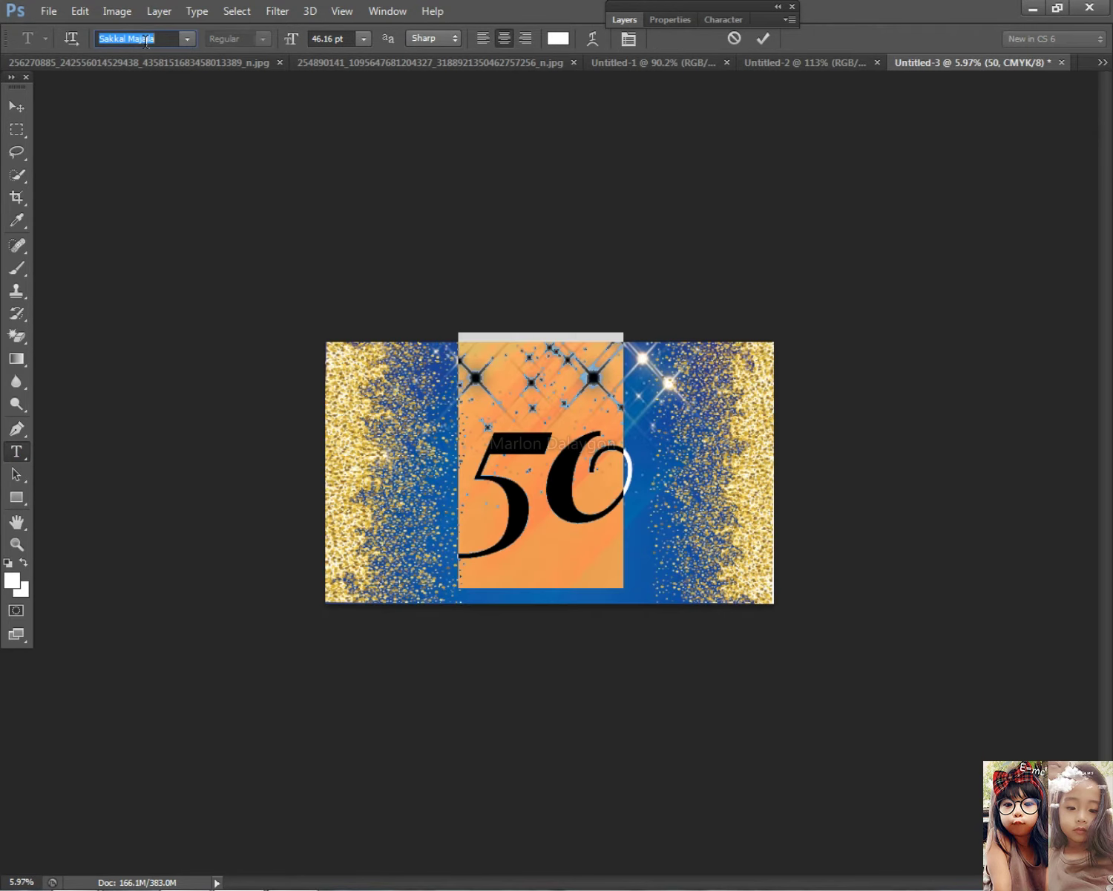
pyautogui.scroll(-3, 144, 46)
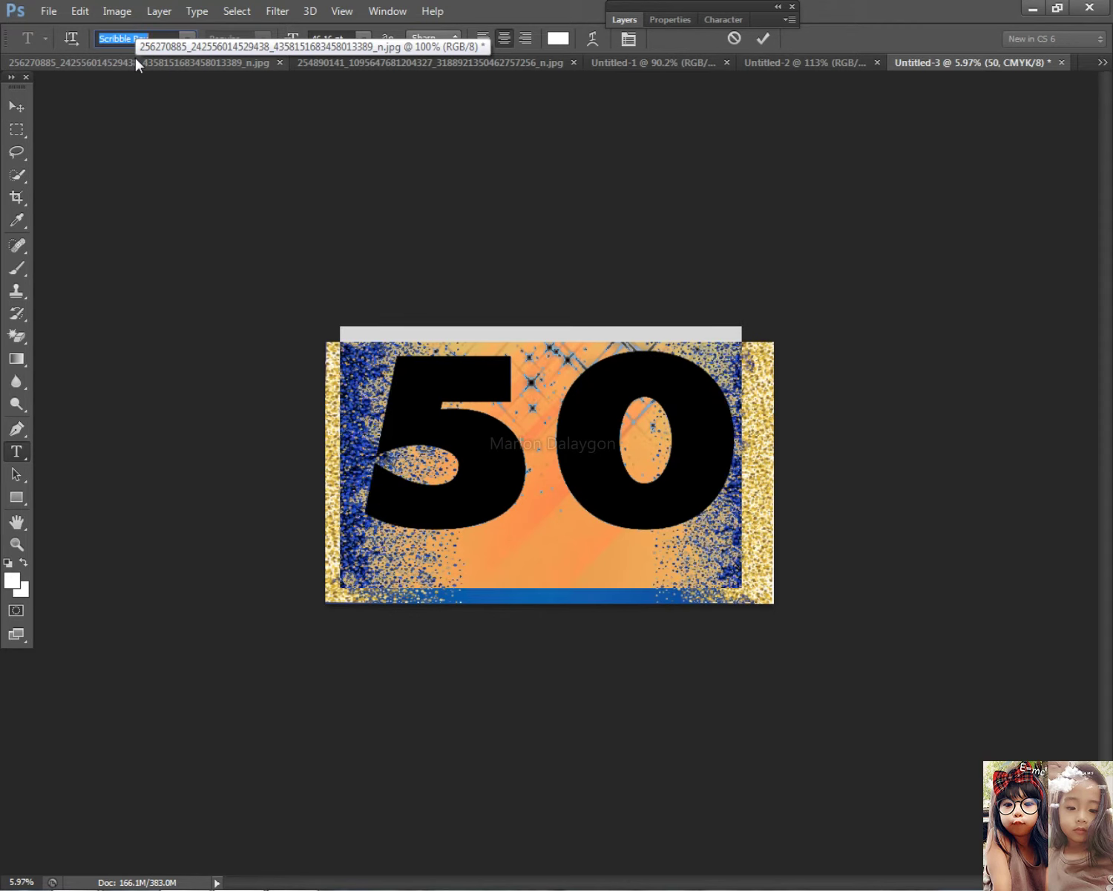
pyautogui.scroll(-3, 136, 60)
pyautogui.press('Down')
pyautogui.press('Down')
pyautogui.press('Down')
pyautogui.press('Down')
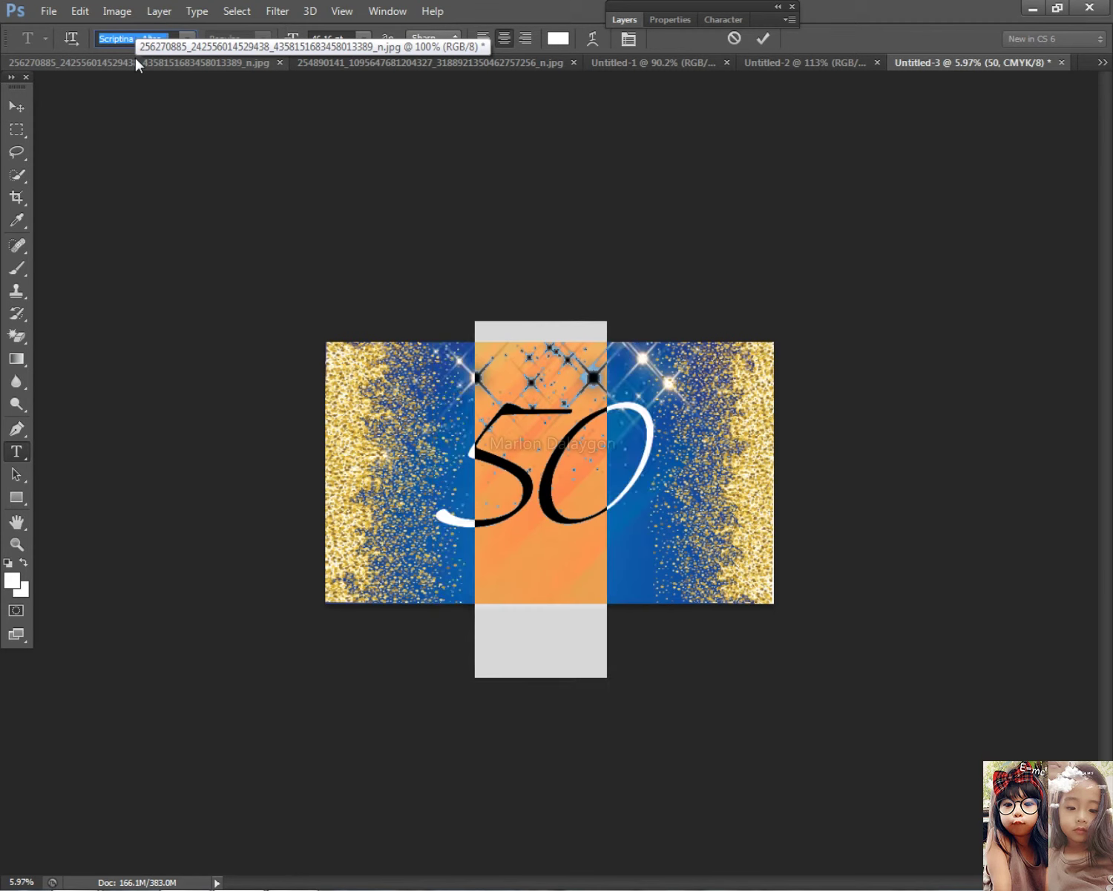
pyautogui.press('Down')
pyautogui.press('Down')
pyautogui.press('Down')
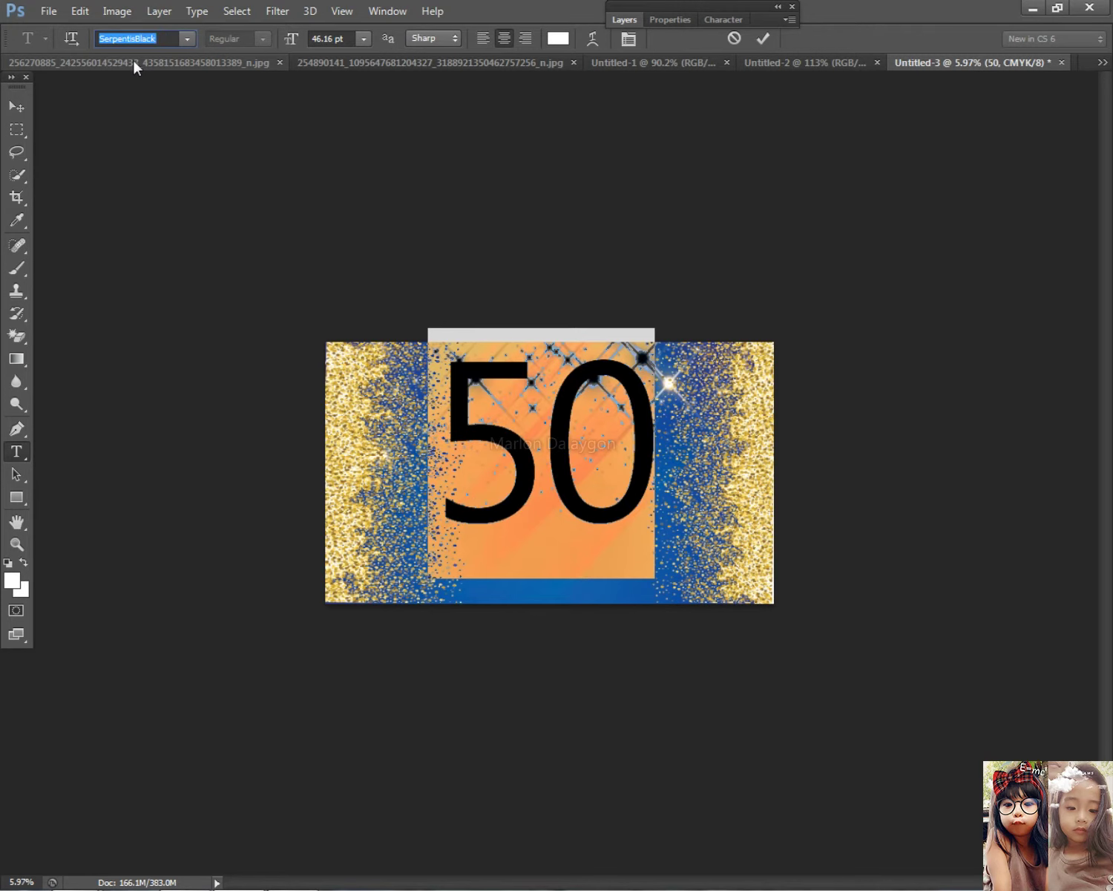
pyautogui.press('Down')
pyautogui.press('Down')
pyautogui.press('Down')
pyautogui.press('Down')
pyautogui.press('Down')
pyautogui.press('Down')
pyautogui.press('Down')
pyautogui.press('Down')
pyautogui.press('Down')
pyautogui.press('Down')
pyautogui.press('Down')
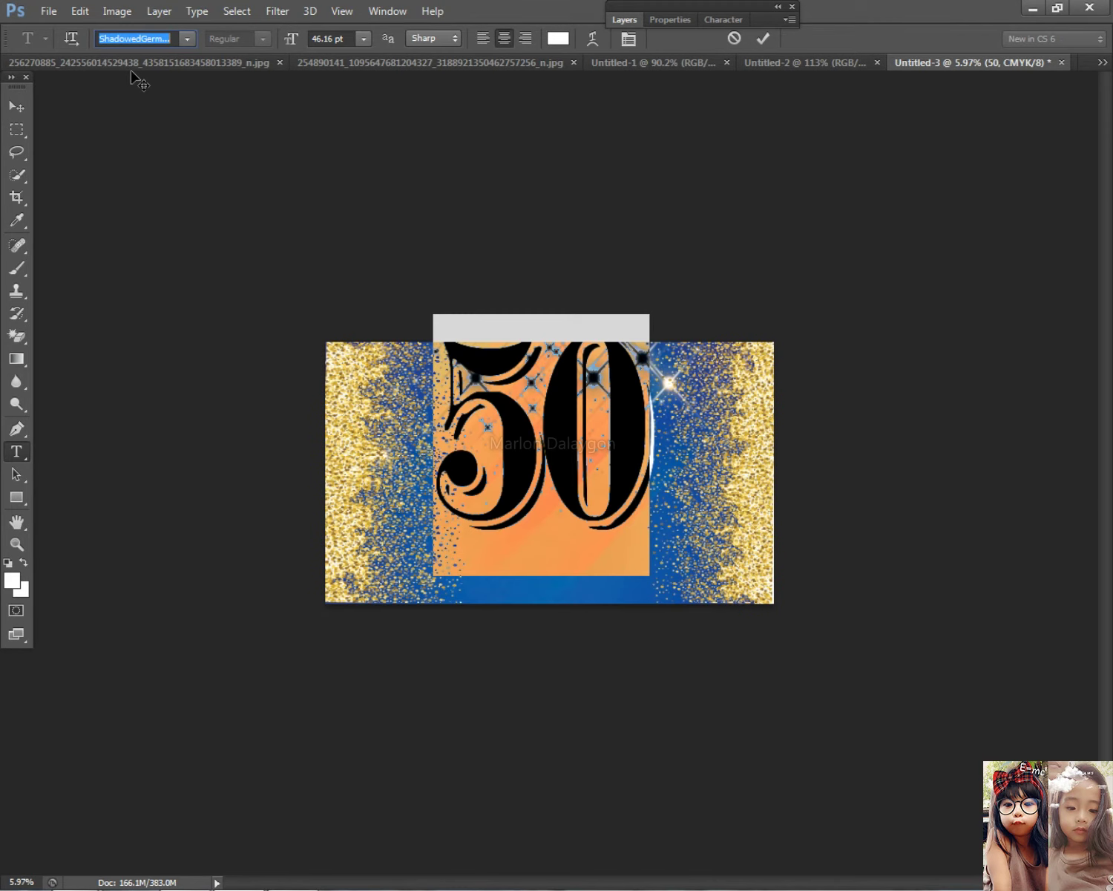
pyautogui.press('Down')
pyautogui.press('Down')
pyautogui.press('Down')
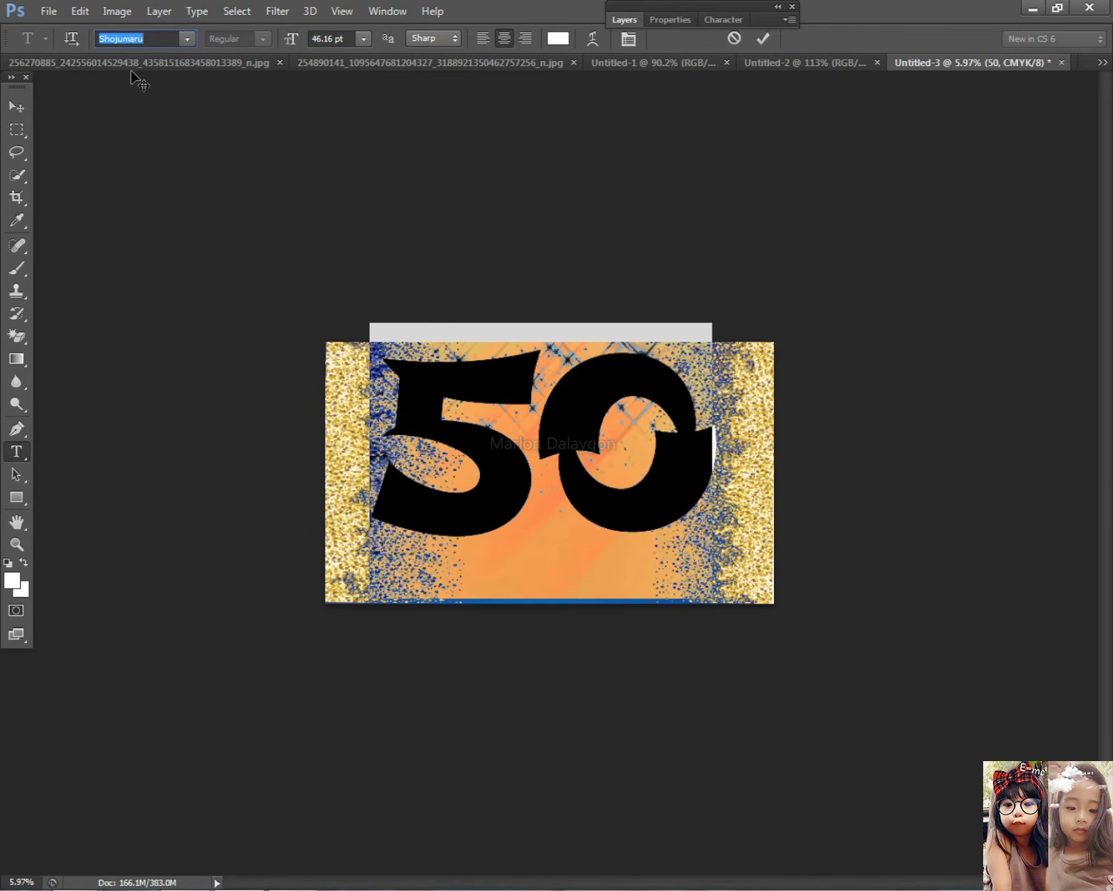
pyautogui.press('Down')
pyautogui.press('Down')
pyautogui.press('Down')
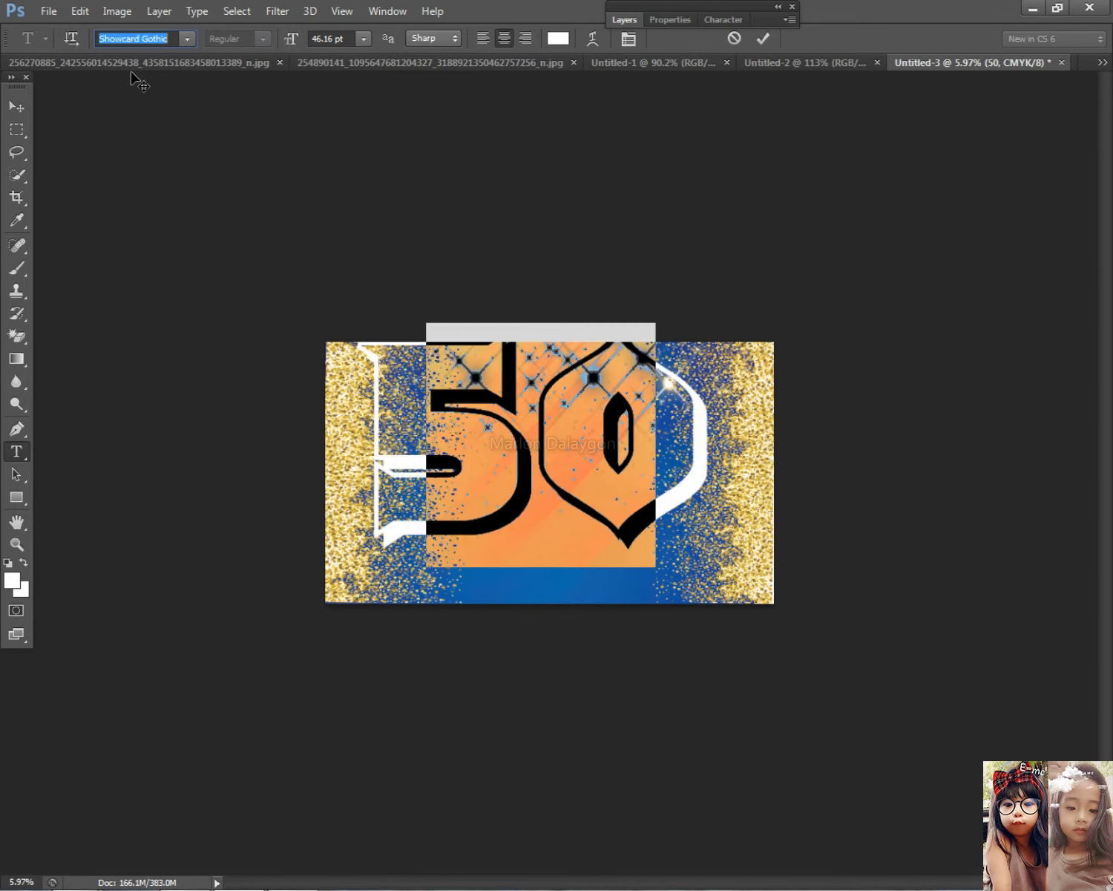
pyautogui.click(17, 107)
# Shrink the 50 to about 85% and centre it on the banner
pyautogui.moveTo(567, 407); pyautogui.dragTo(567, 434)
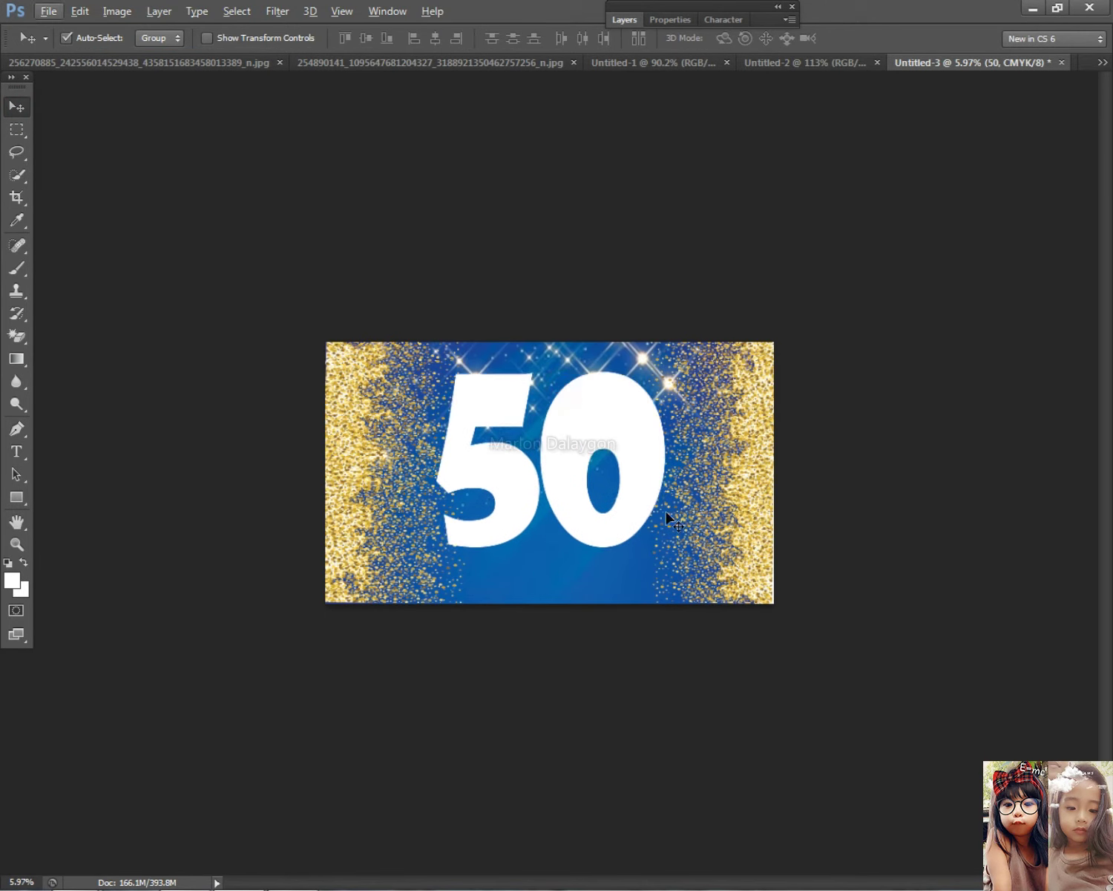
pyautogui.hotkey('ctrl', 't')
pyautogui.moveTo(664, 591); pyautogui.dragTo(631, 555)
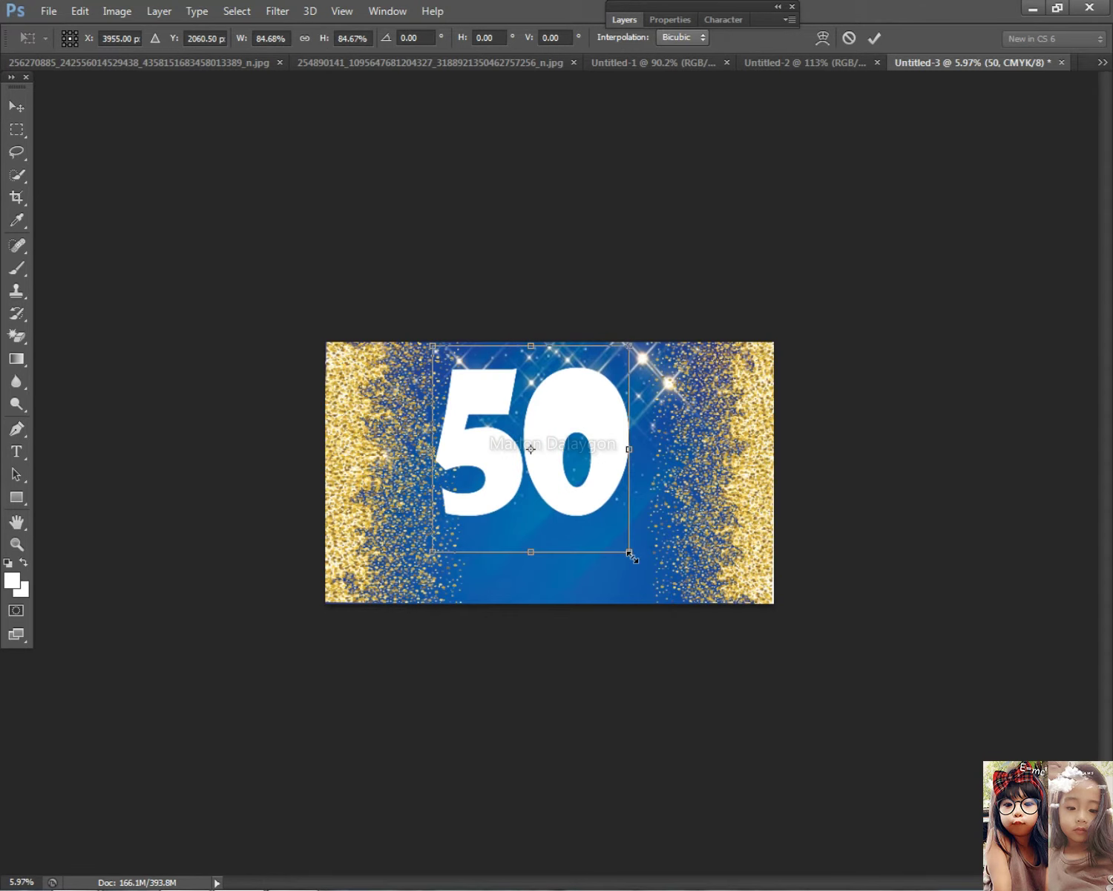
pyautogui.moveTo(553, 420); pyautogui.dragTo(566, 427)
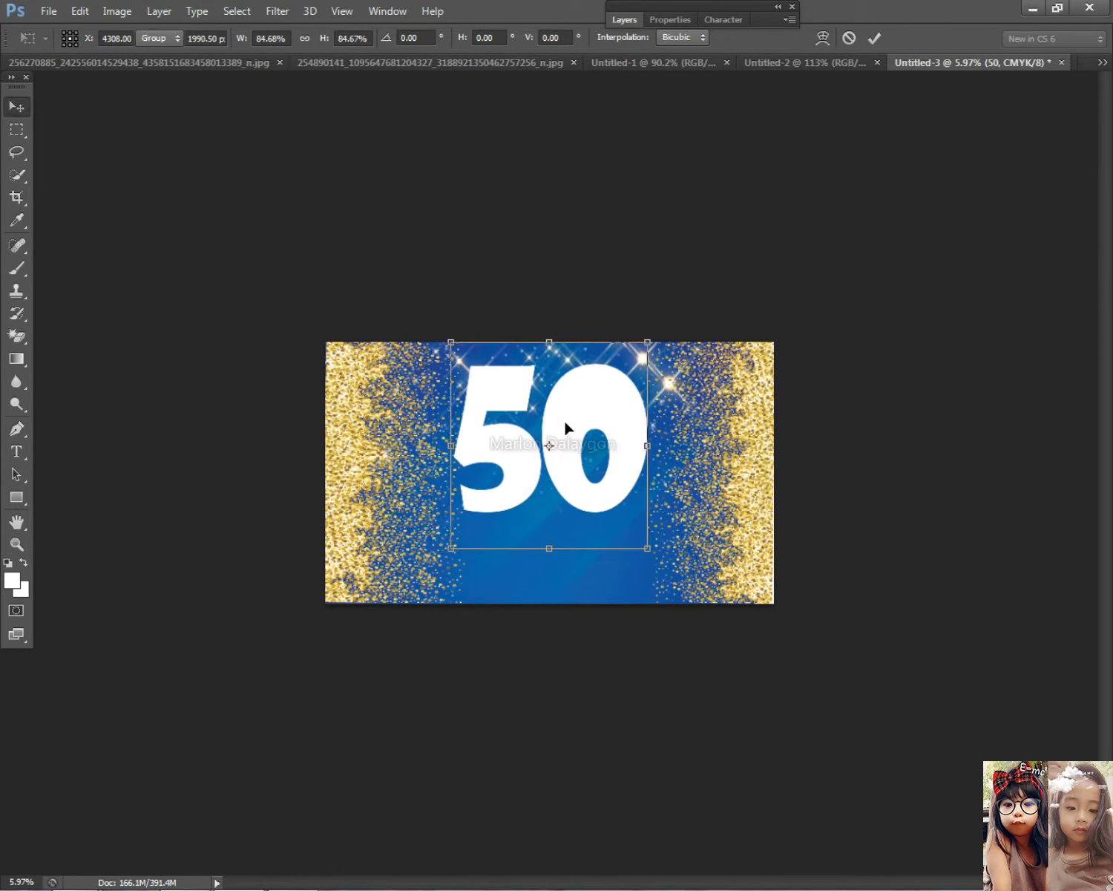
pyautogui.doubleClick(596, 403)
# Bring the blue sparkle results browser window back in front
pyautogui.click(17, 451)
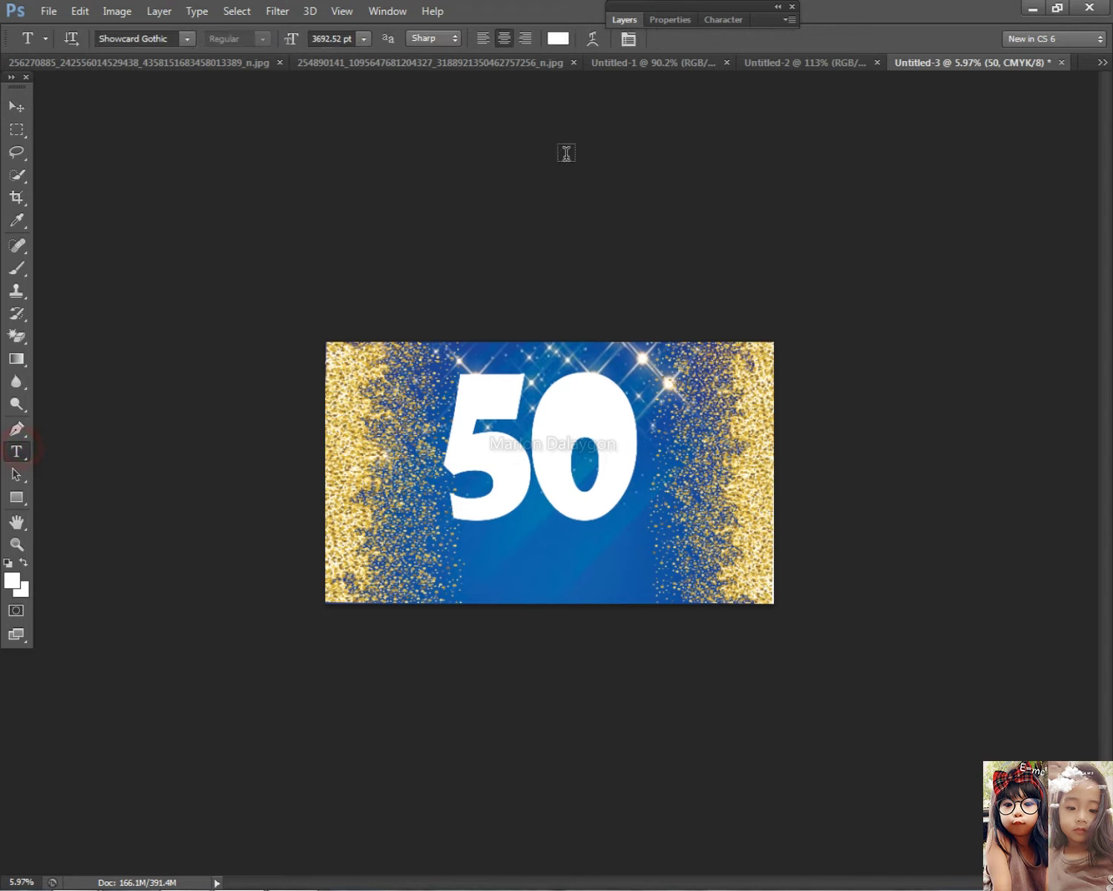
pyautogui.moveTo(74, 876)
pyautogui.click(273, 763)
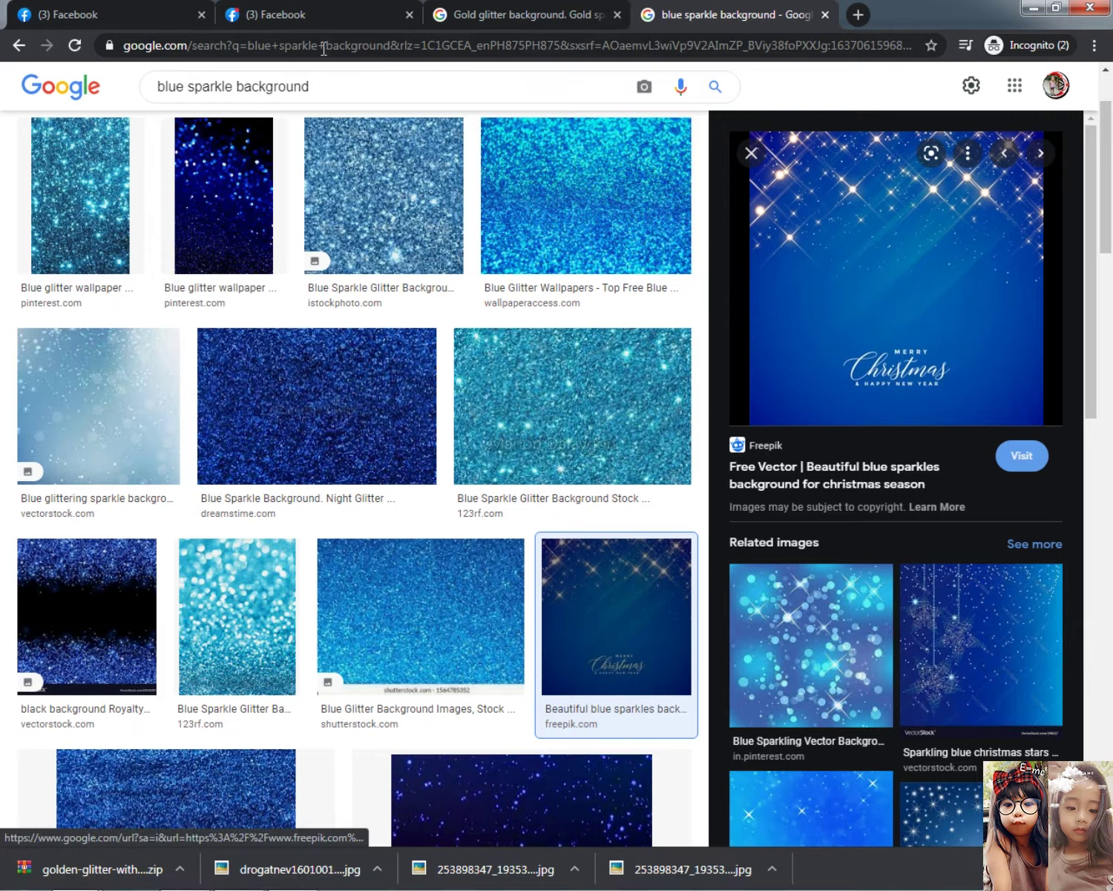
# Search images for 'gold background' and compare against the reference 50 banner
pyautogui.click(336, 80)
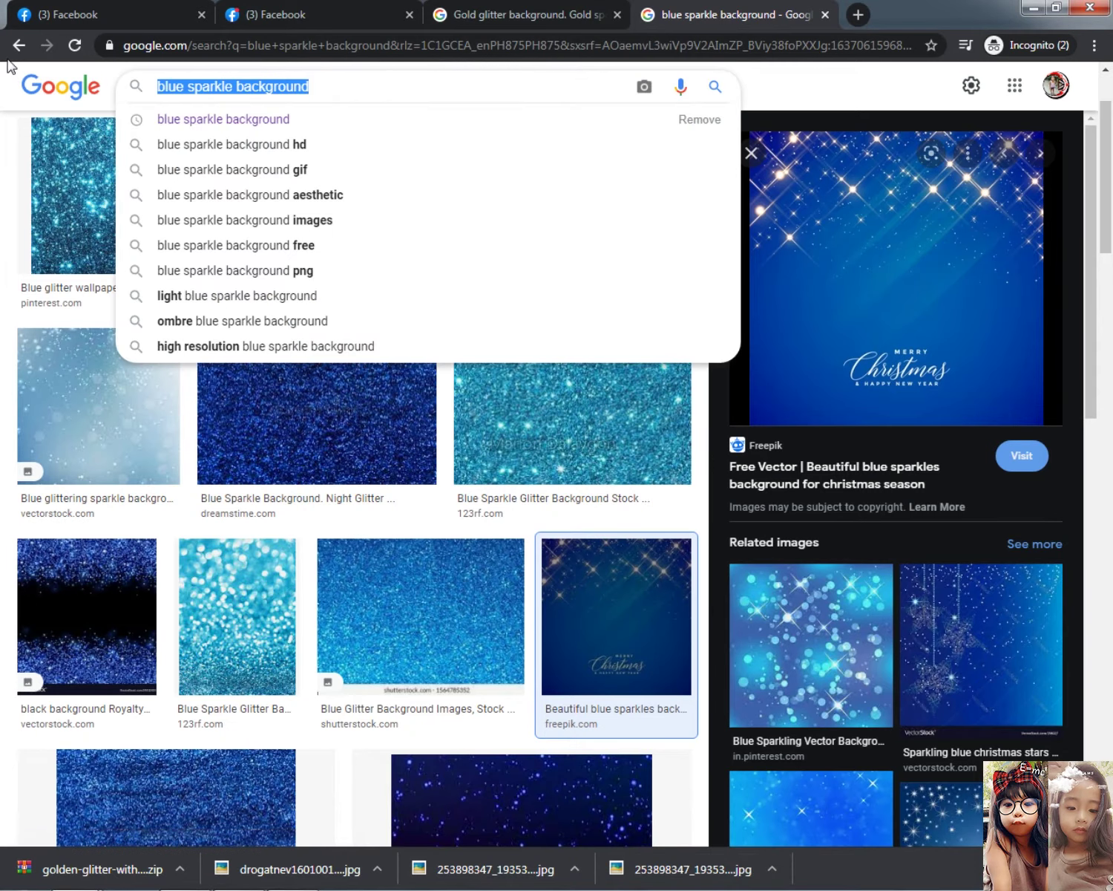
pyautogui.write('gold background')
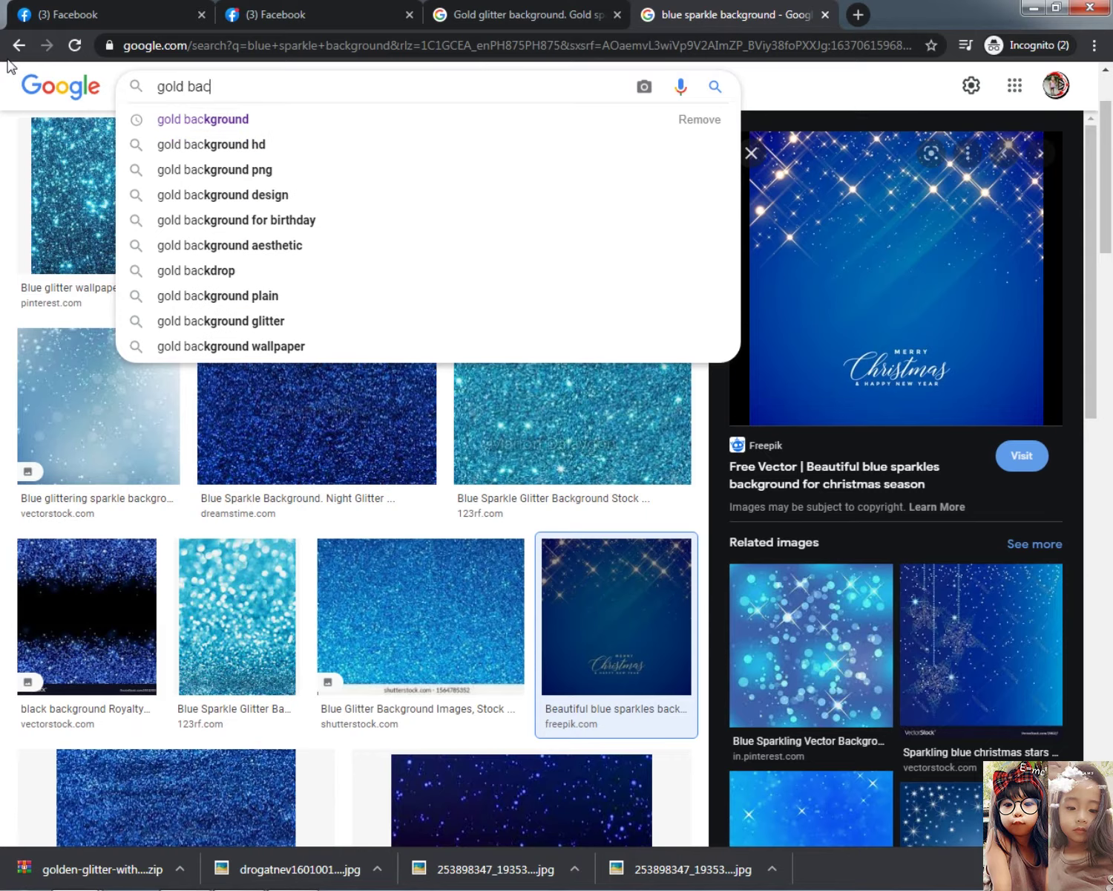
pyautogui.press('Return')
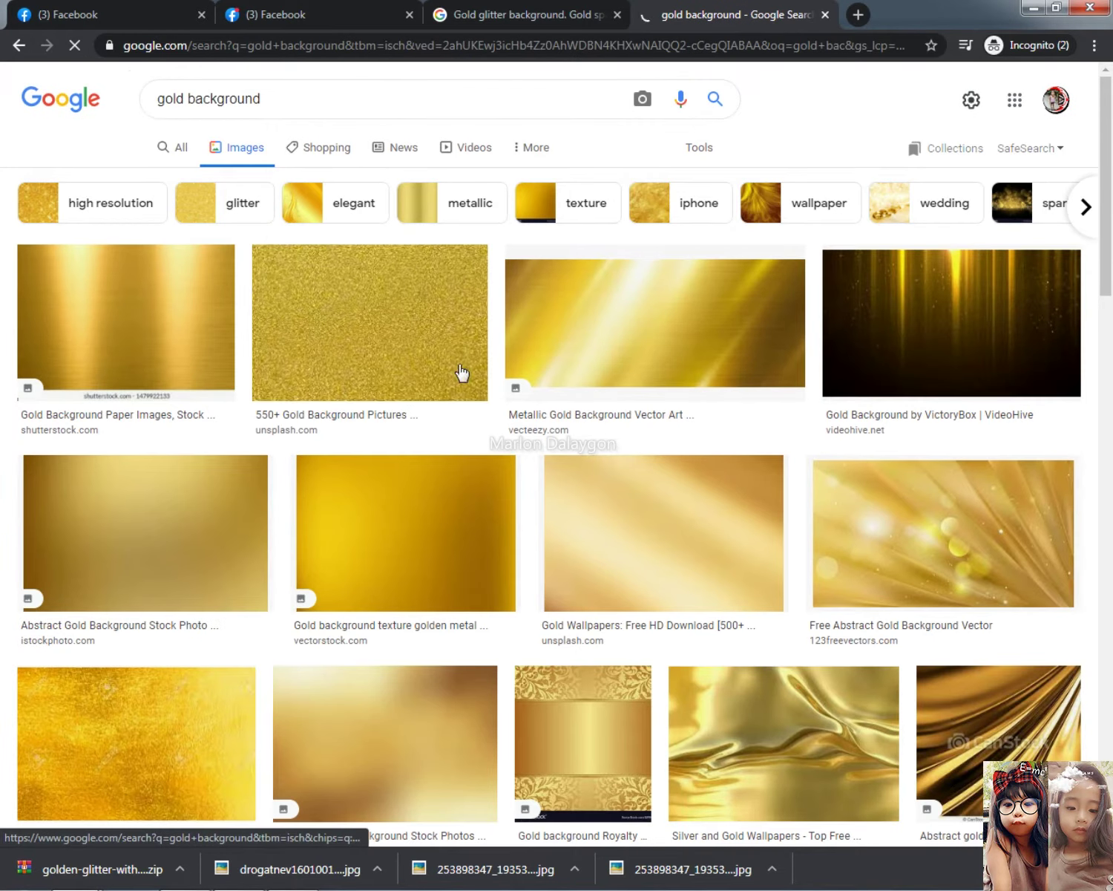
pyautogui.click(311, 9)
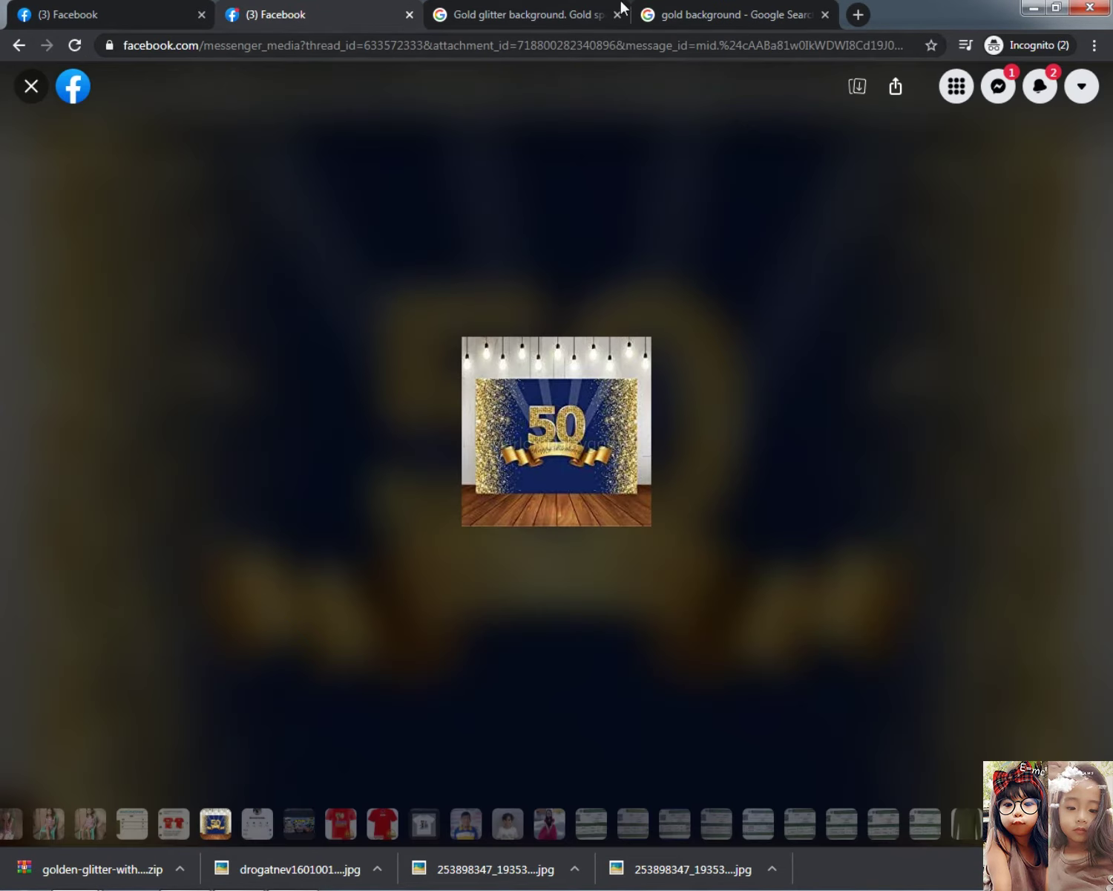
pyautogui.click(668, 14)
pyautogui.scroll(-7, 536, 661)
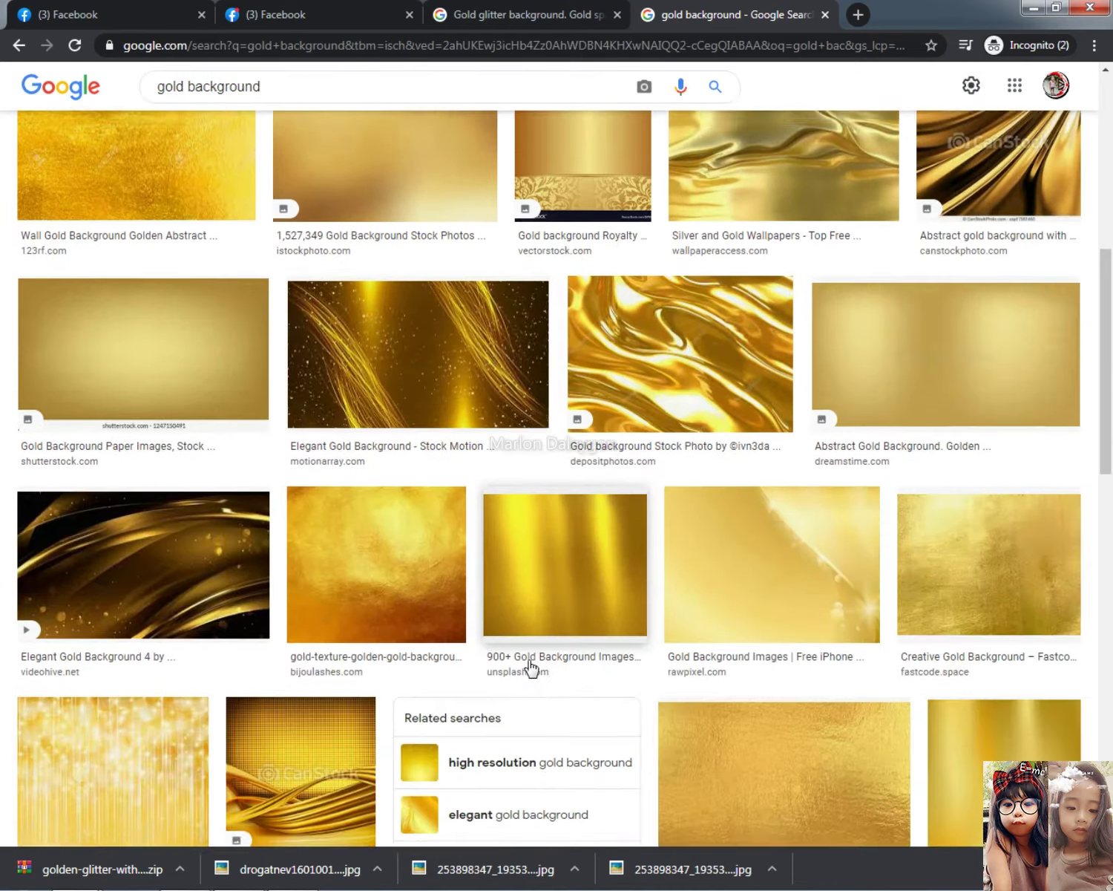
pyautogui.scroll(-6, 530, 668)
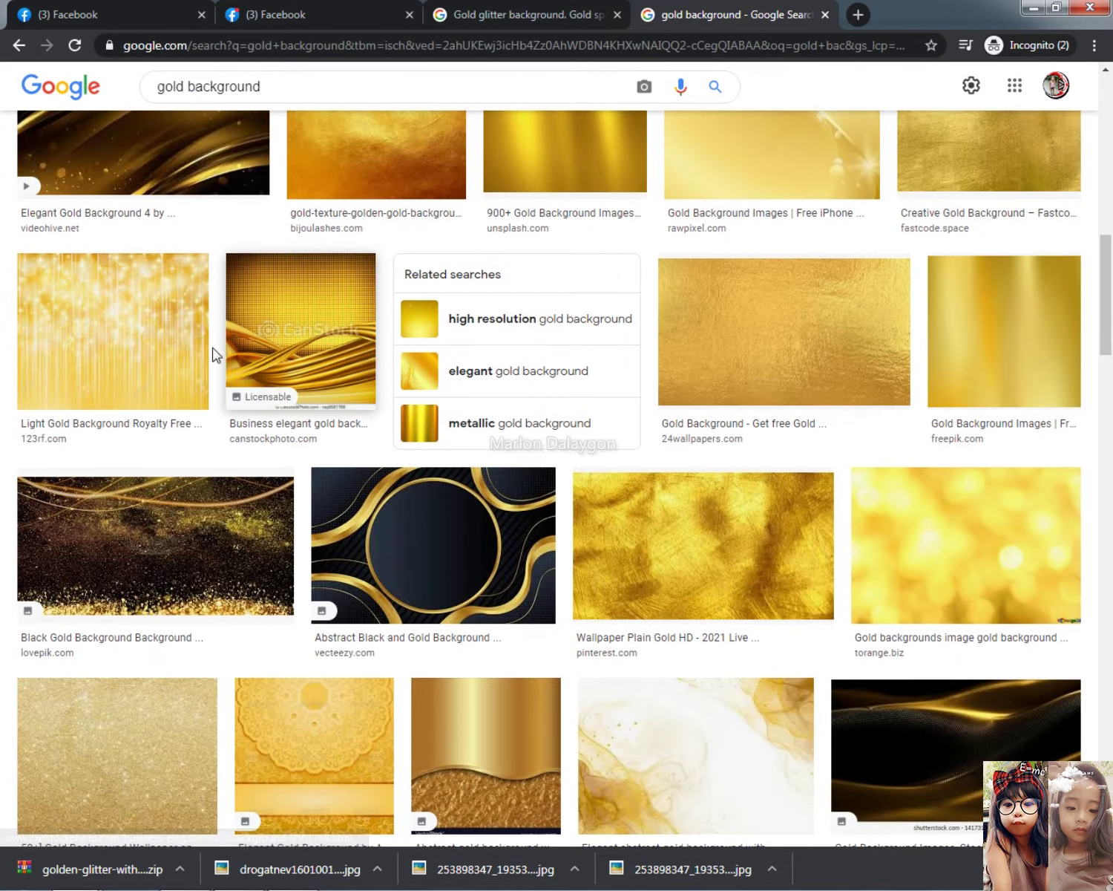
# Copy the Wall Gold Background Golden Abstract image and return to Photoshop's Move tool
pyautogui.click(100, 349)
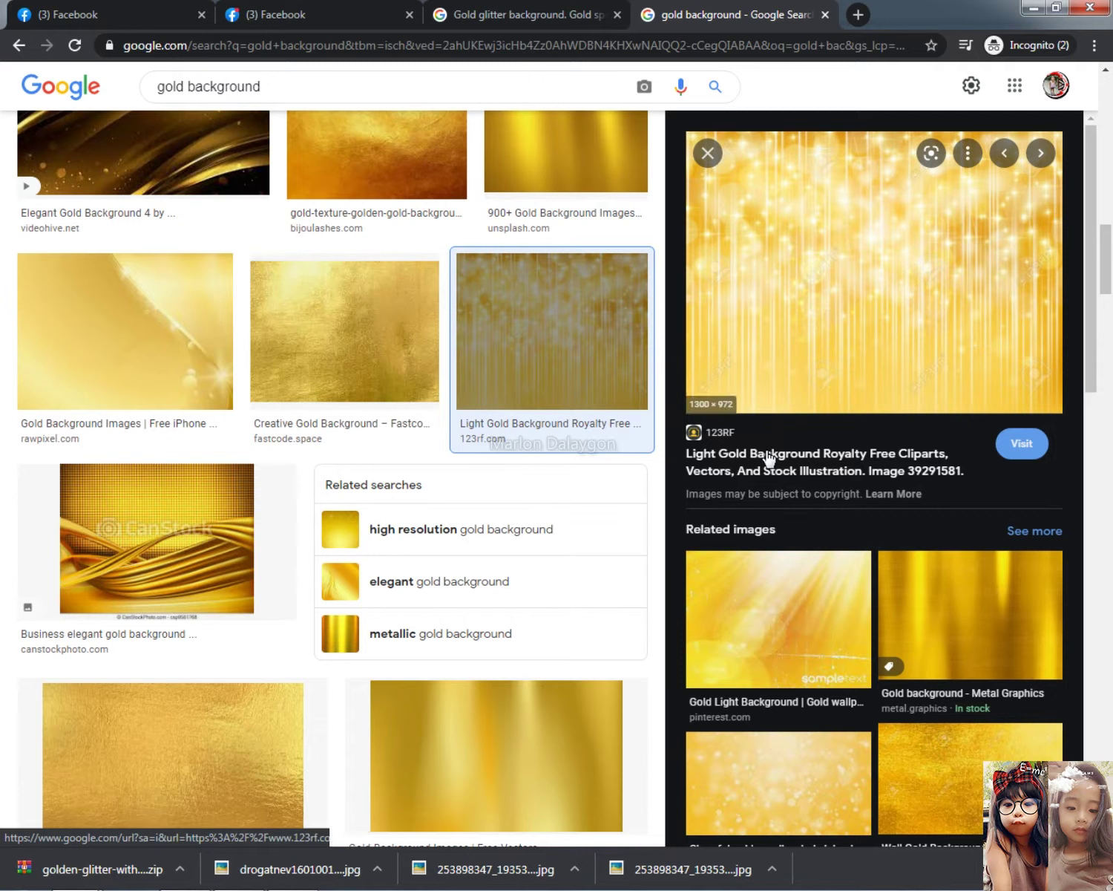
pyautogui.press('/')
pyautogui.scroll(-2, 957, 754)
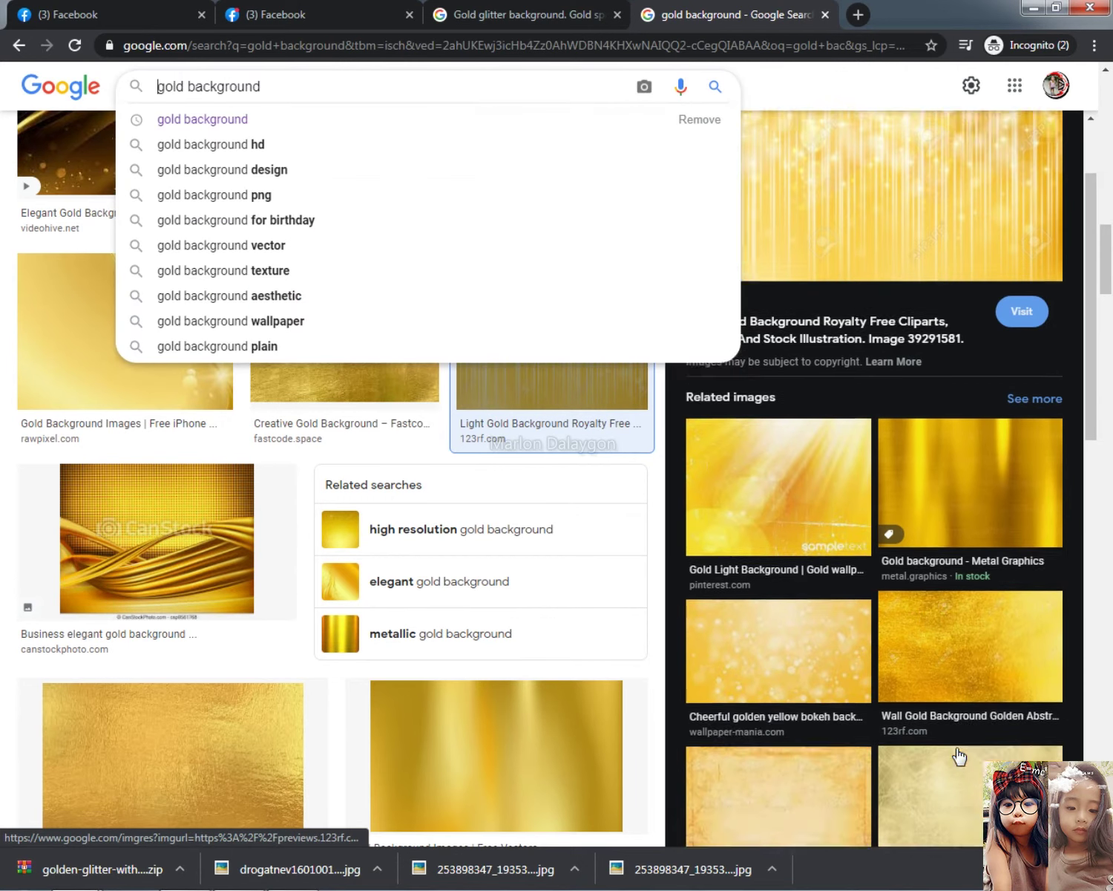
pyautogui.scroll(-2, 959, 756)
pyautogui.click(964, 567)
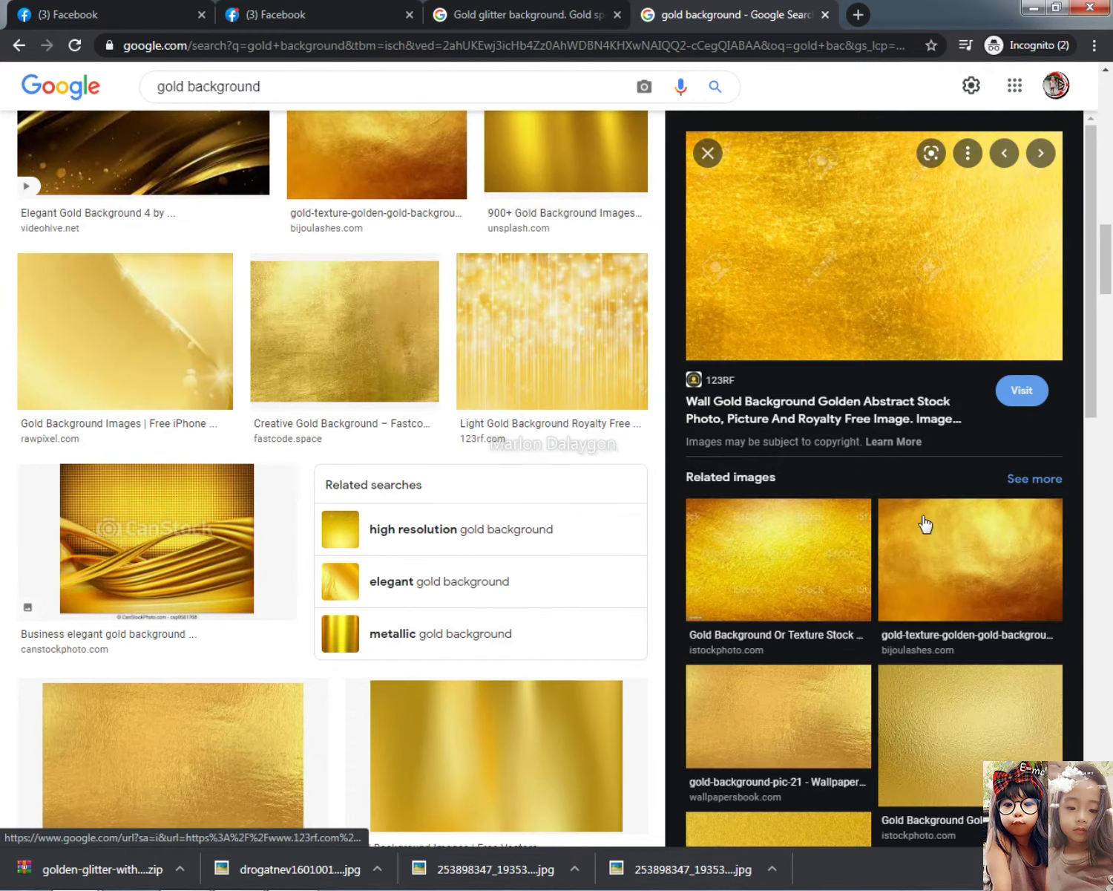
pyautogui.rightClick(853, 257)
pyautogui.click(922, 443)
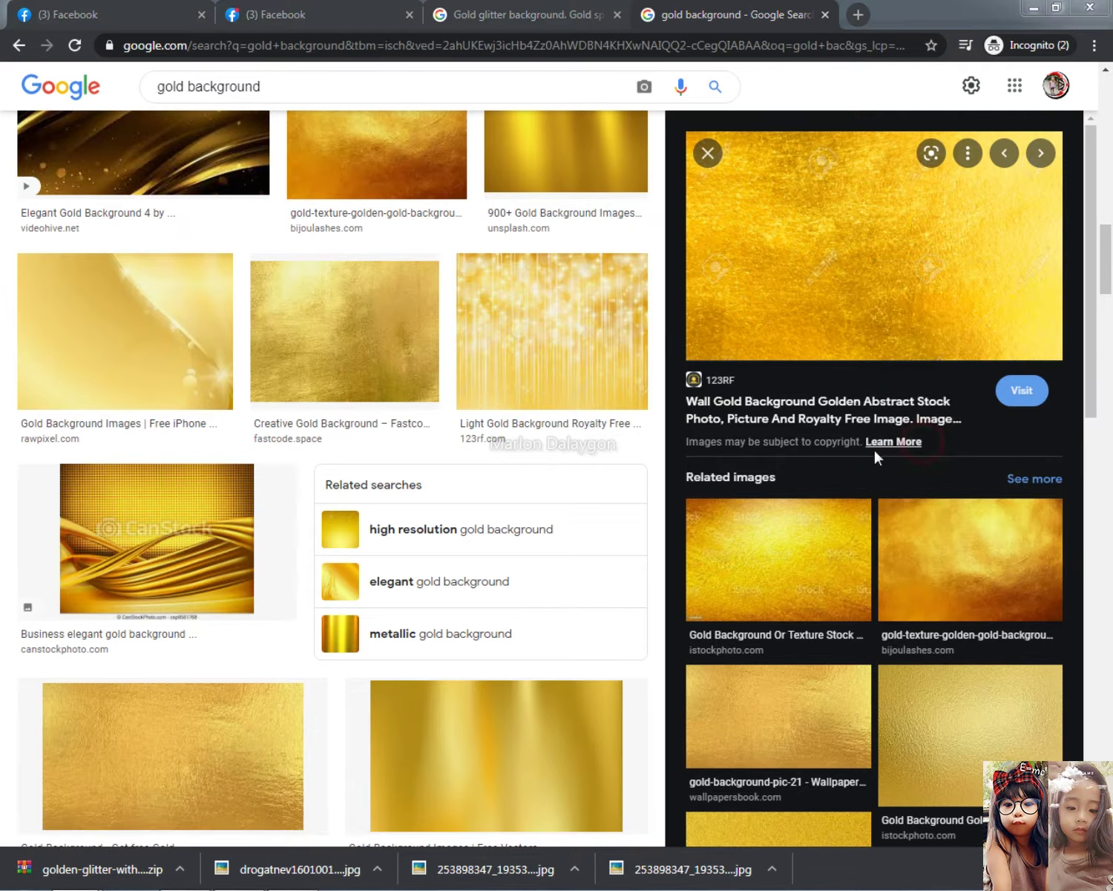
pyautogui.hotkey('alt', 'Tab')
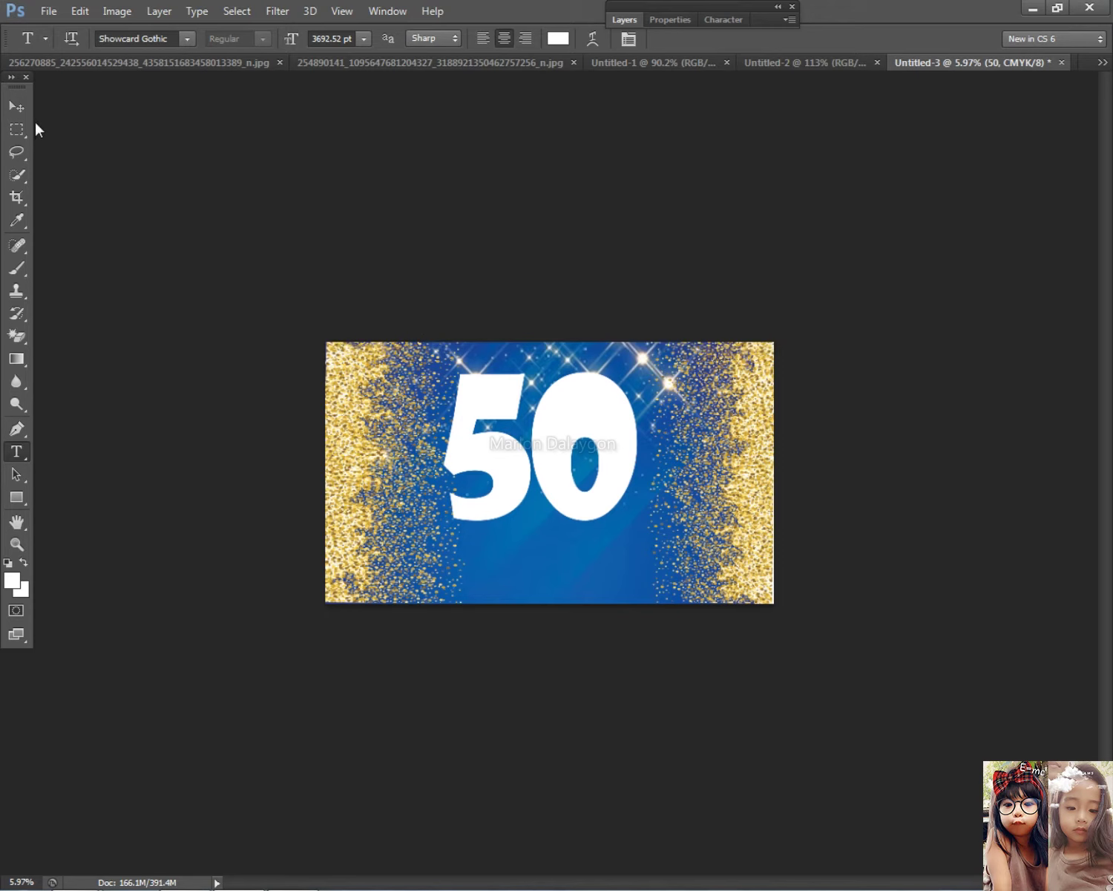
pyautogui.click(17, 106)
# Copy the gold foil image from Chrome, paste it, and scale it over the 50
pyautogui.hotkey('ctrl', 'v')
pyautogui.hotkey('alt', 'Tab')
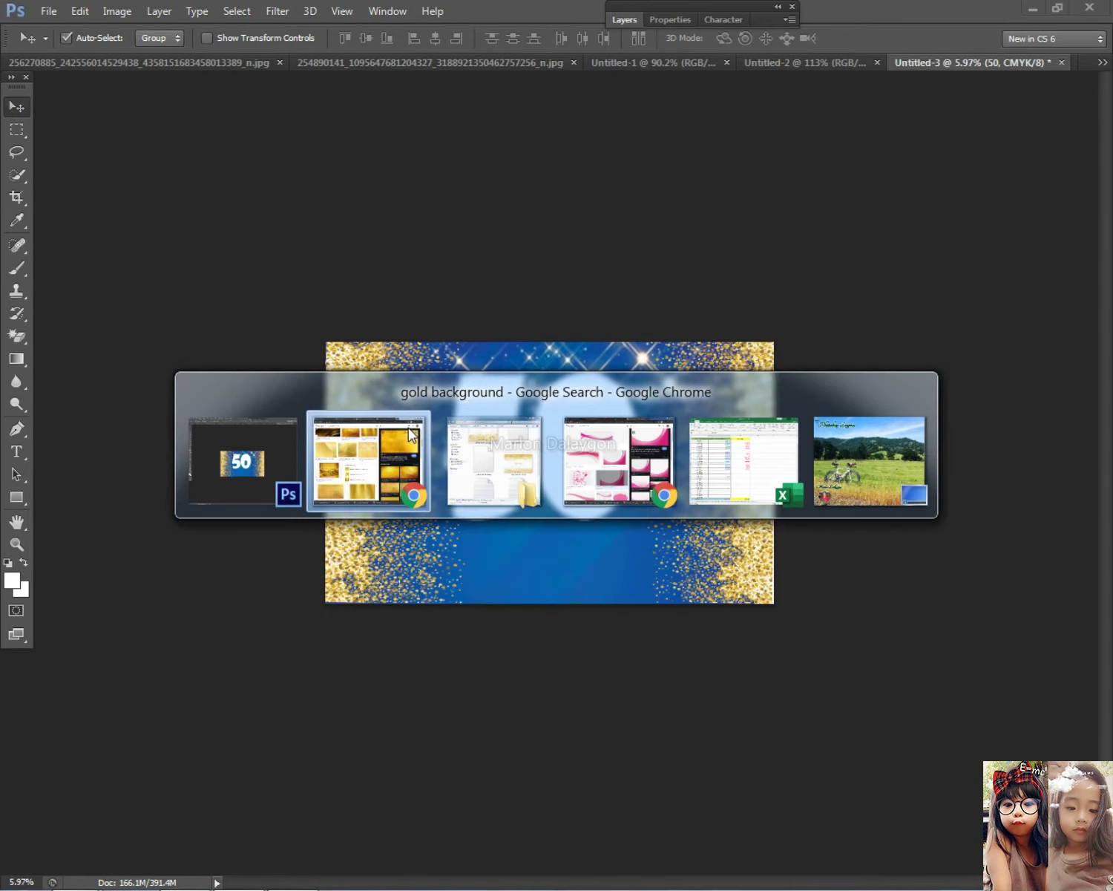
pyautogui.rightClick(822, 291)
pyautogui.click(893, 475)
pyautogui.hotkey('alt', 'Tab')
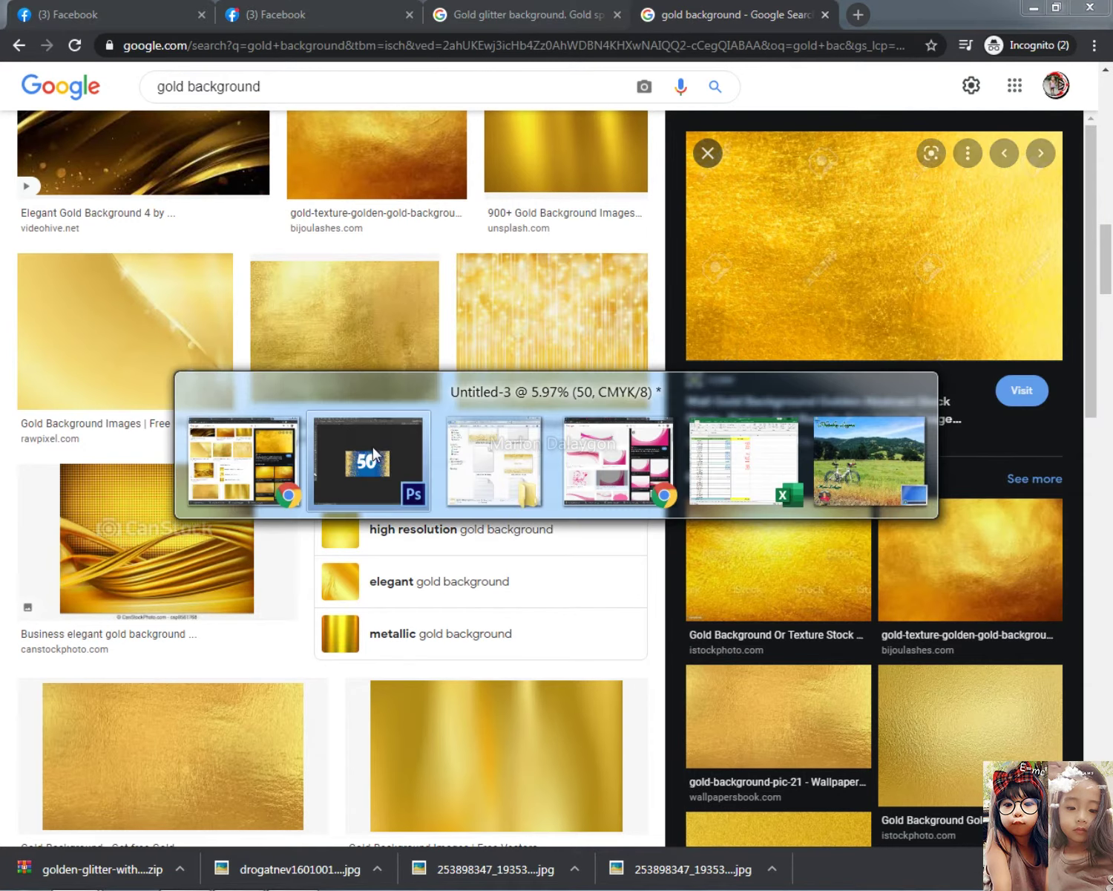
pyautogui.hotkey('ctrl', 'v')
pyautogui.moveTo(568, 481); pyautogui.dragTo(671, 553)
pyautogui.hotkey('ctrl', 't')
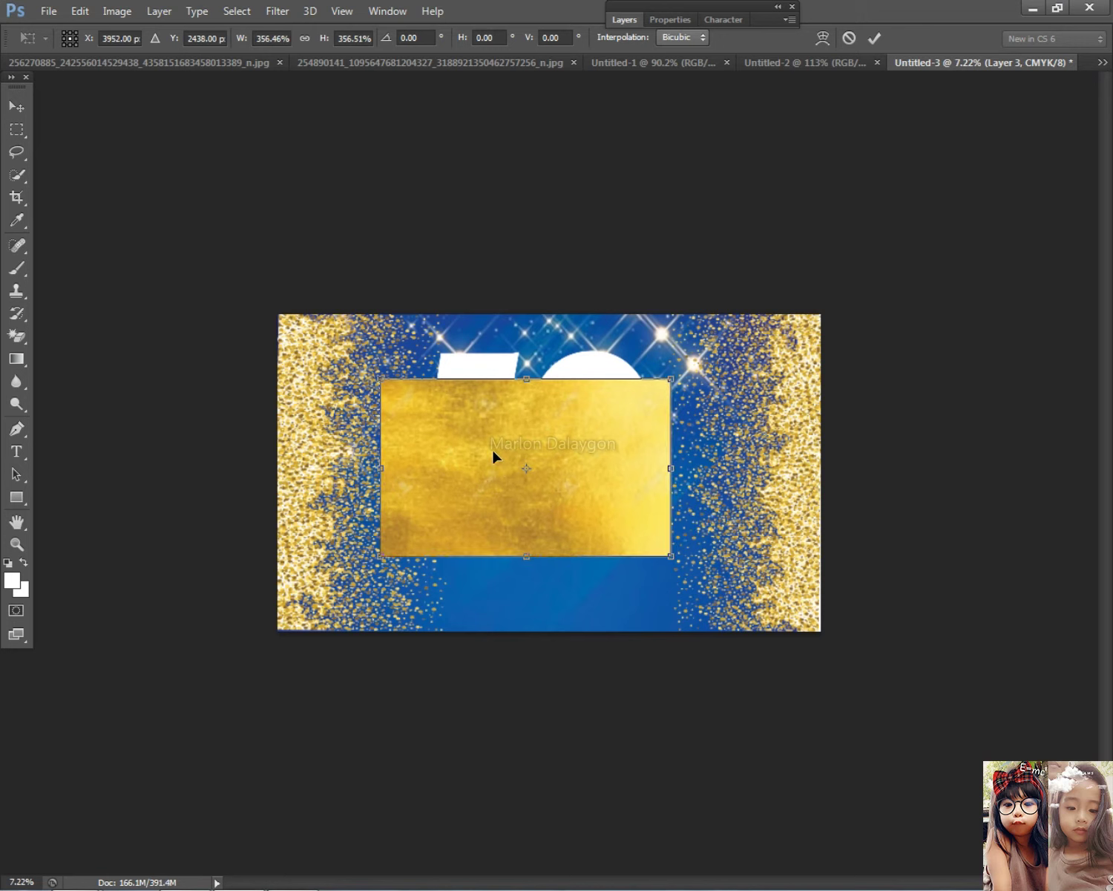
pyautogui.moveTo(497, 450); pyautogui.dragTo(530, 474)
pyautogui.press('Return')
# Clip the gold layer to the 50 text and stretch it to fill the numerals
pyautogui.click(624, 19)
pyautogui.rightClick(738, 117)
pyautogui.click(837, 378)
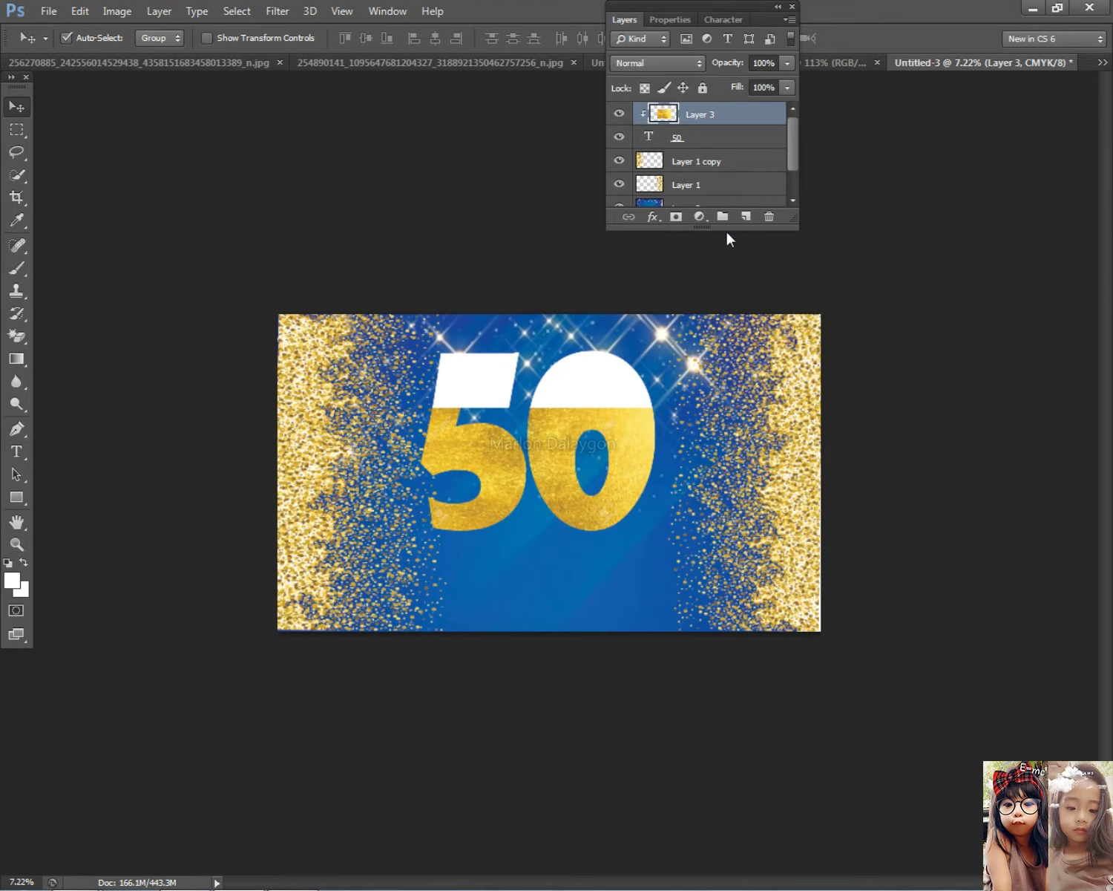
pyautogui.hotkey('ctrl', 't')
pyautogui.moveTo(567, 408); pyautogui.dragTo(568, 324)
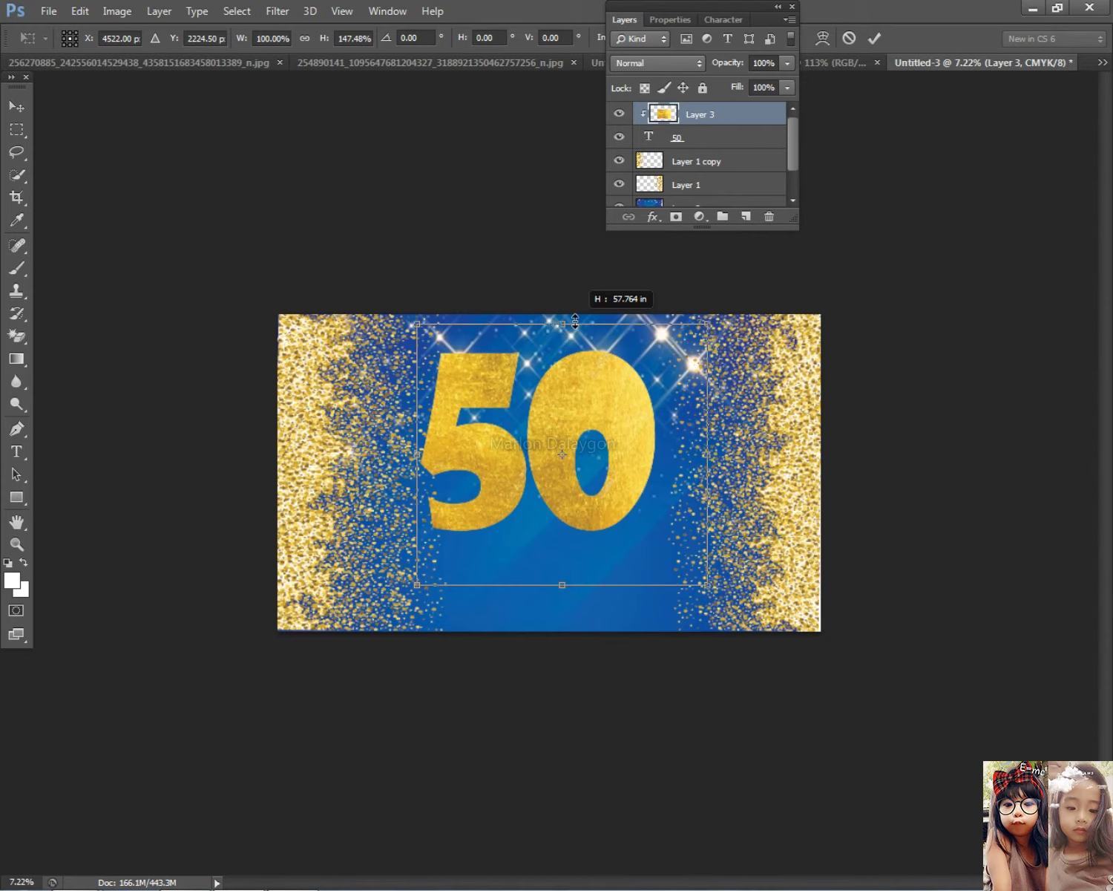
pyautogui.press('Return')
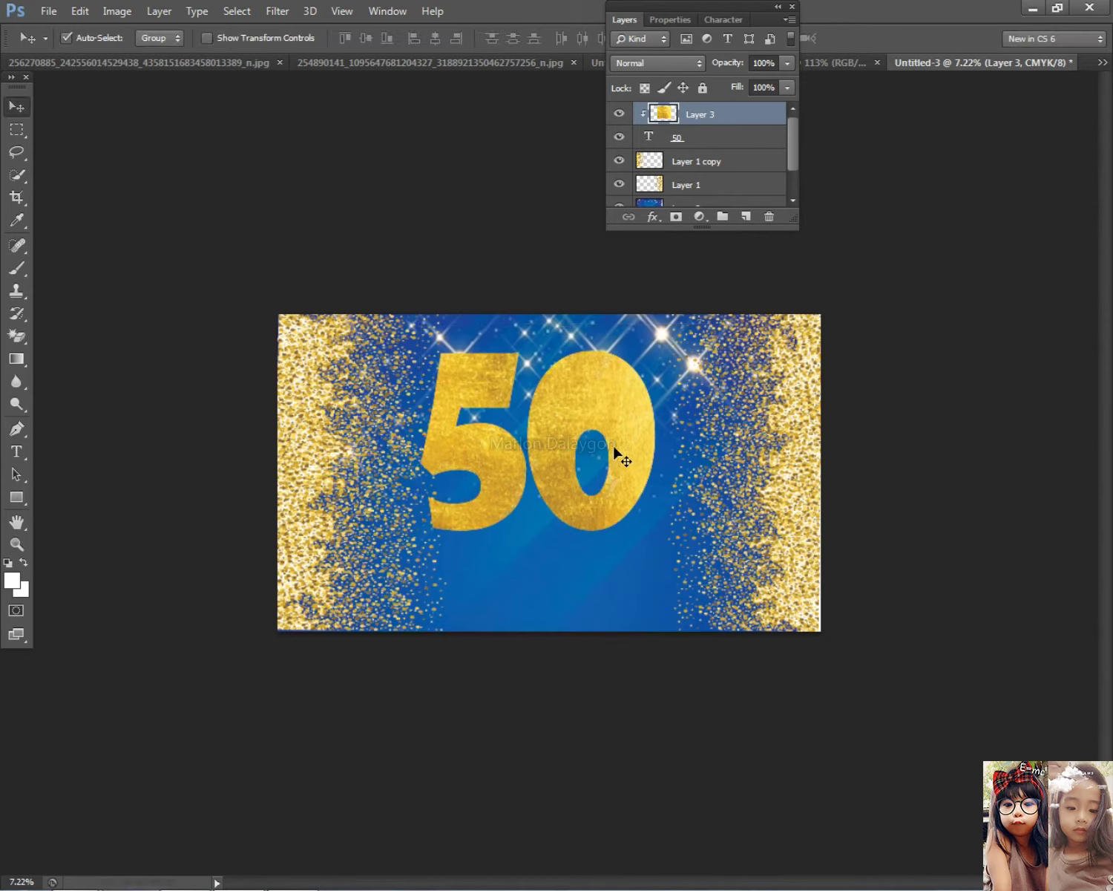
pyautogui.click(746, 141)
pyautogui.press('space')
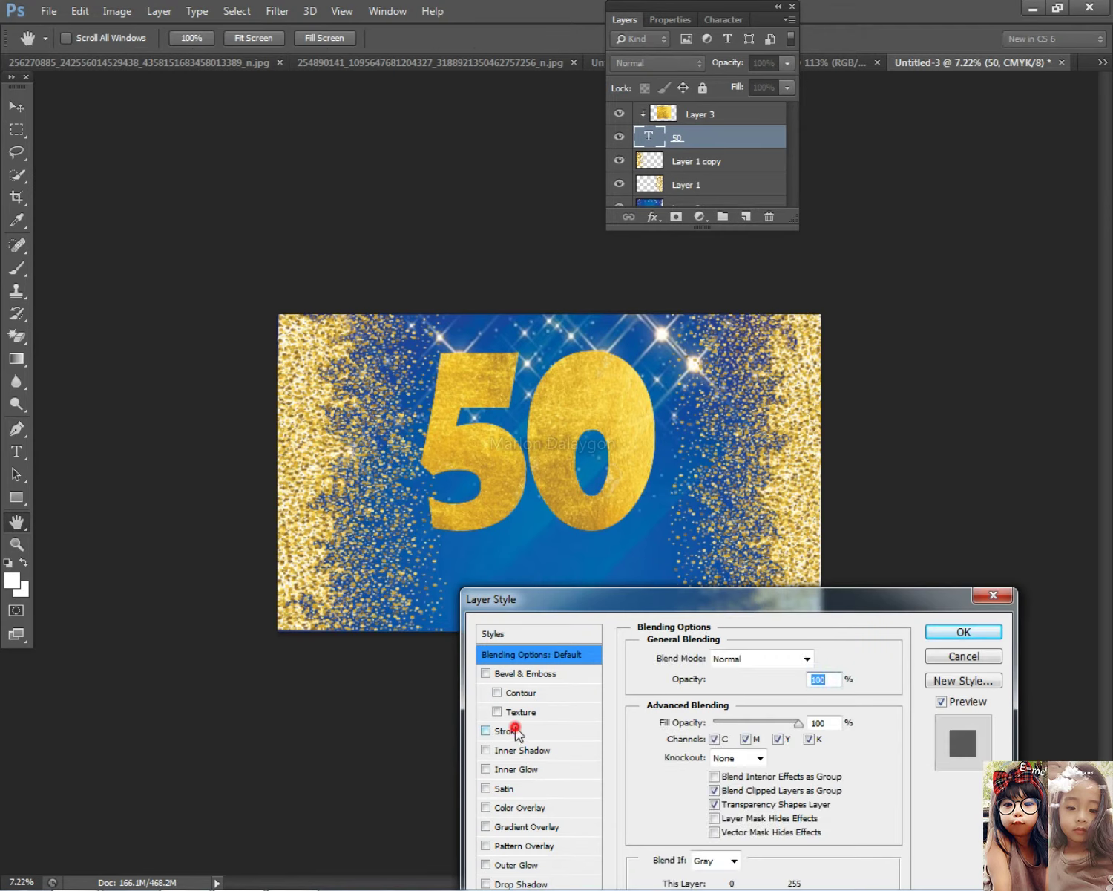
# Preview a black stroke of about 54 px around the gold 50, then switch to Chrome
pyautogui.click(519, 730)
pyautogui.moveTo(702, 657); pyautogui.dragTo(724, 660)
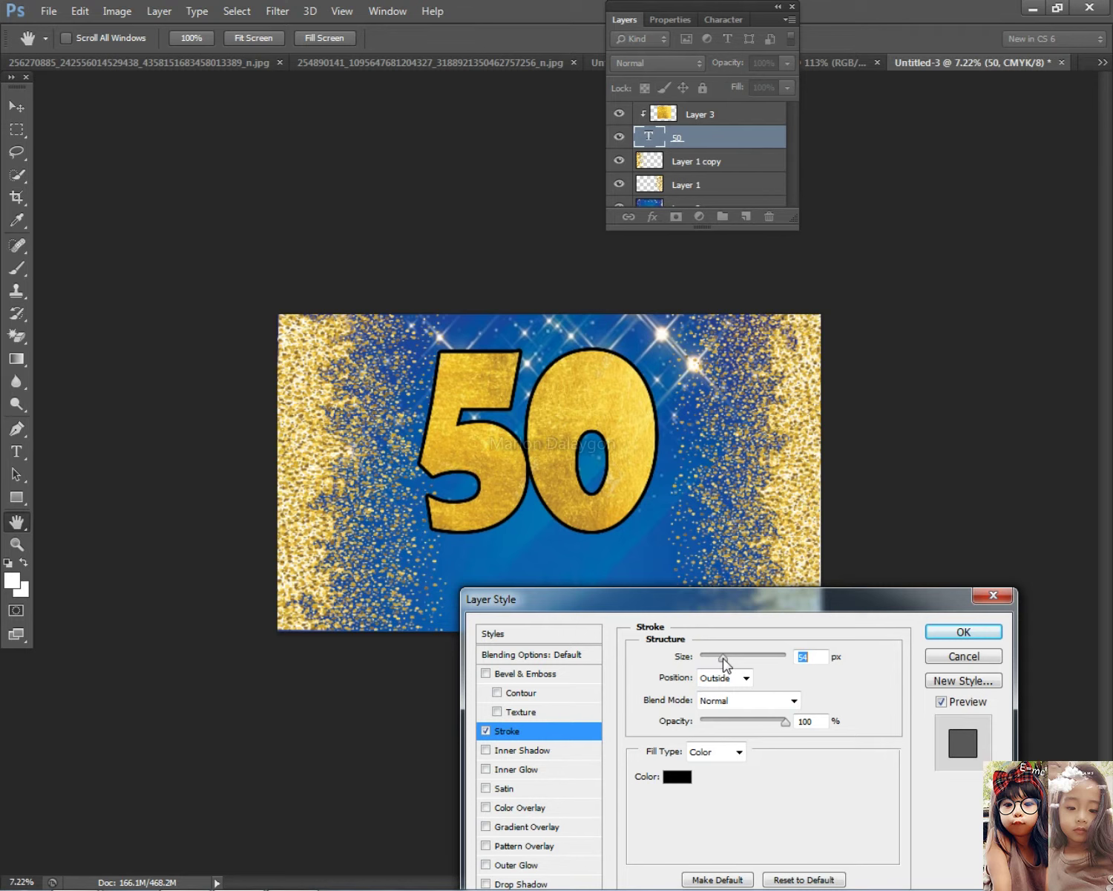
pyautogui.click(680, 777)
pyautogui.press('Escape')
pyautogui.hotkey('alt', 'Tab')
# Go back to the gold background image results and scroll through the related images
pyautogui.click(382, 446)
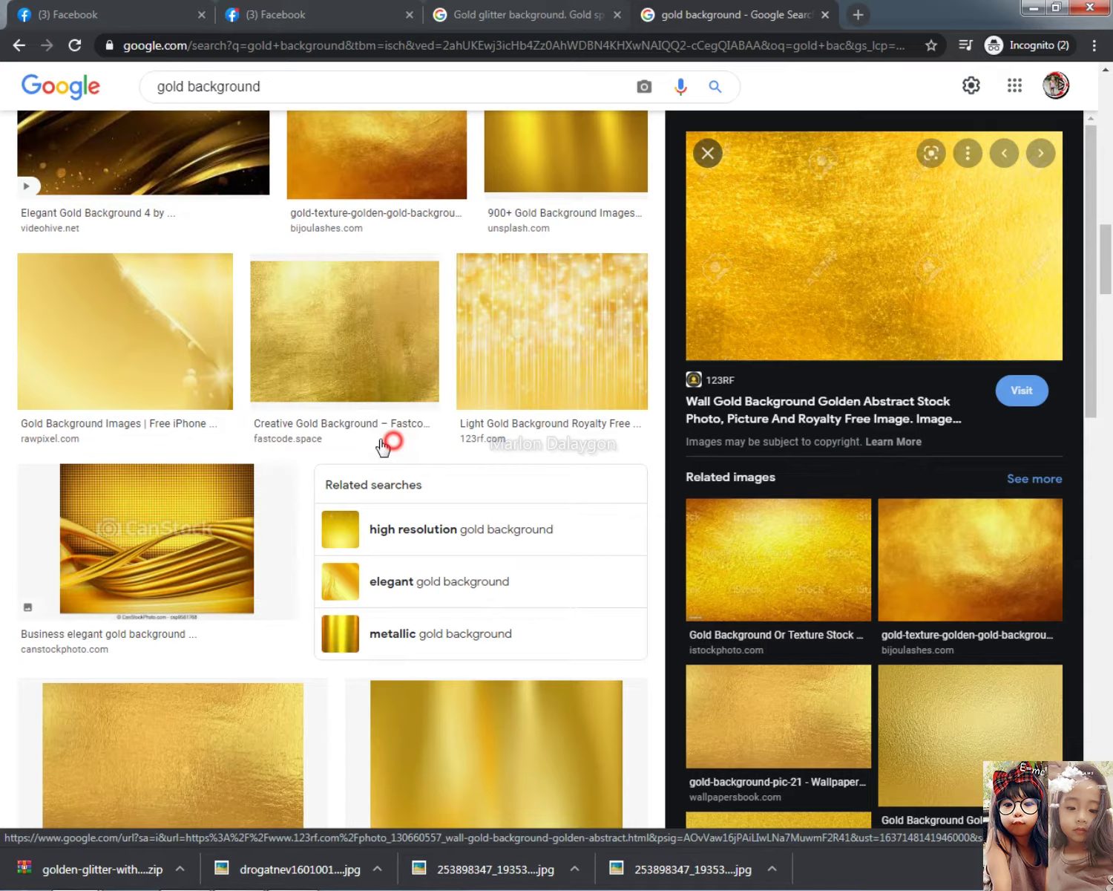
pyautogui.click(342, 10)
pyautogui.click(742, 9)
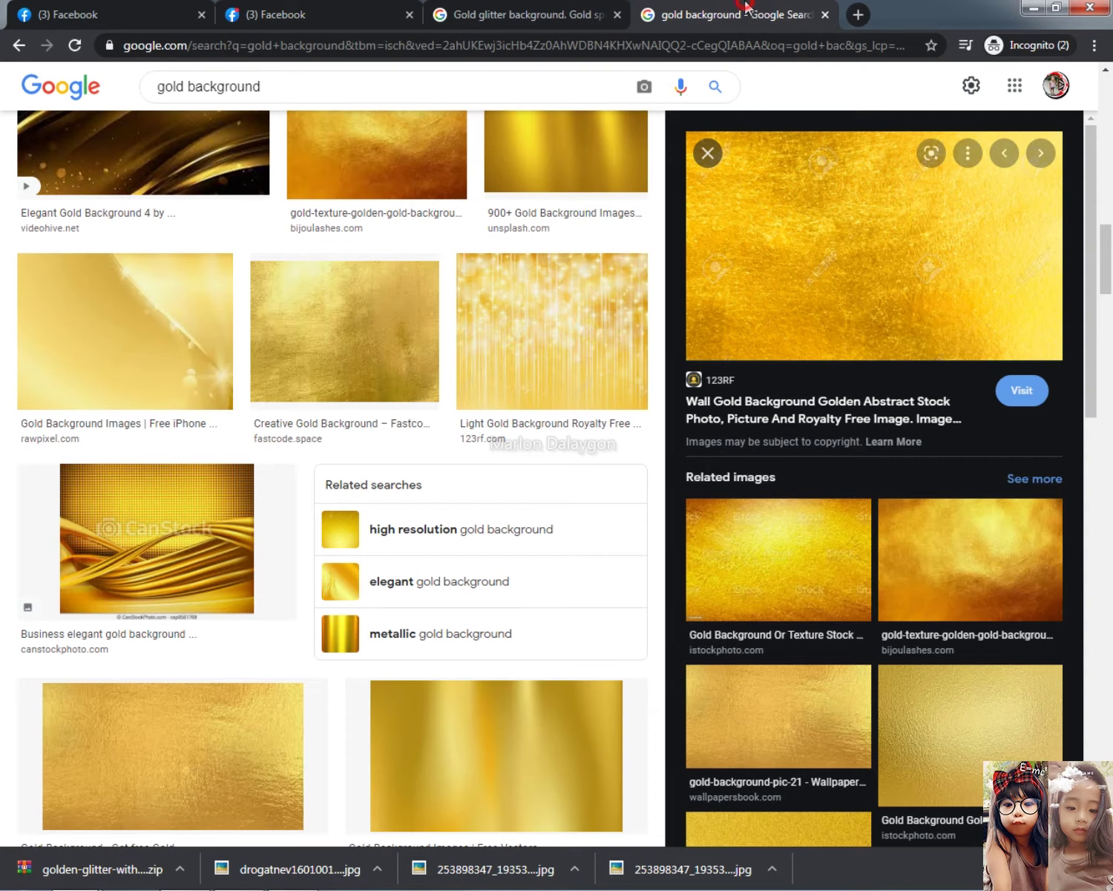
pyautogui.scroll(-5, 758, 636)
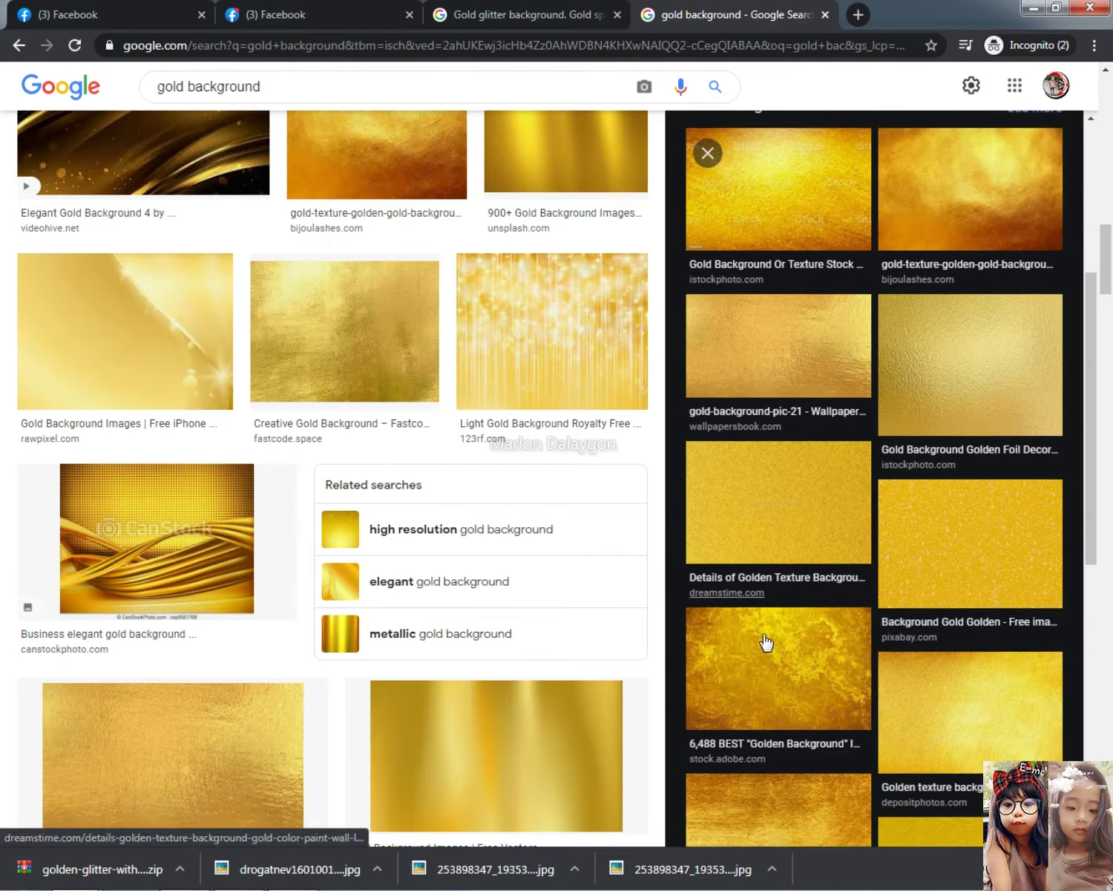
pyautogui.scroll(-10, 742, 631)
# Copy the PicMix gold stars image, then return to Photoshop with the outline raised to 56 px
pyautogui.click(792, 364)
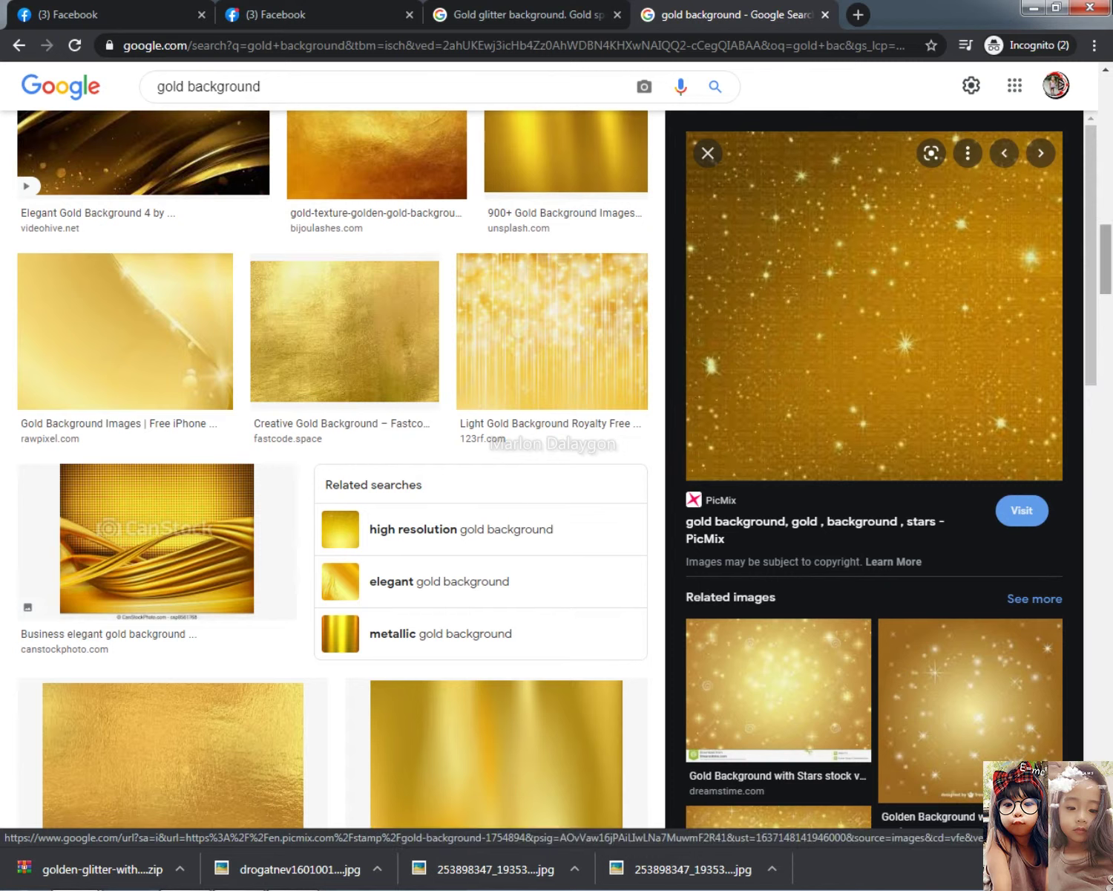
pyautogui.rightClick(852, 241)
pyautogui.click(917, 404)
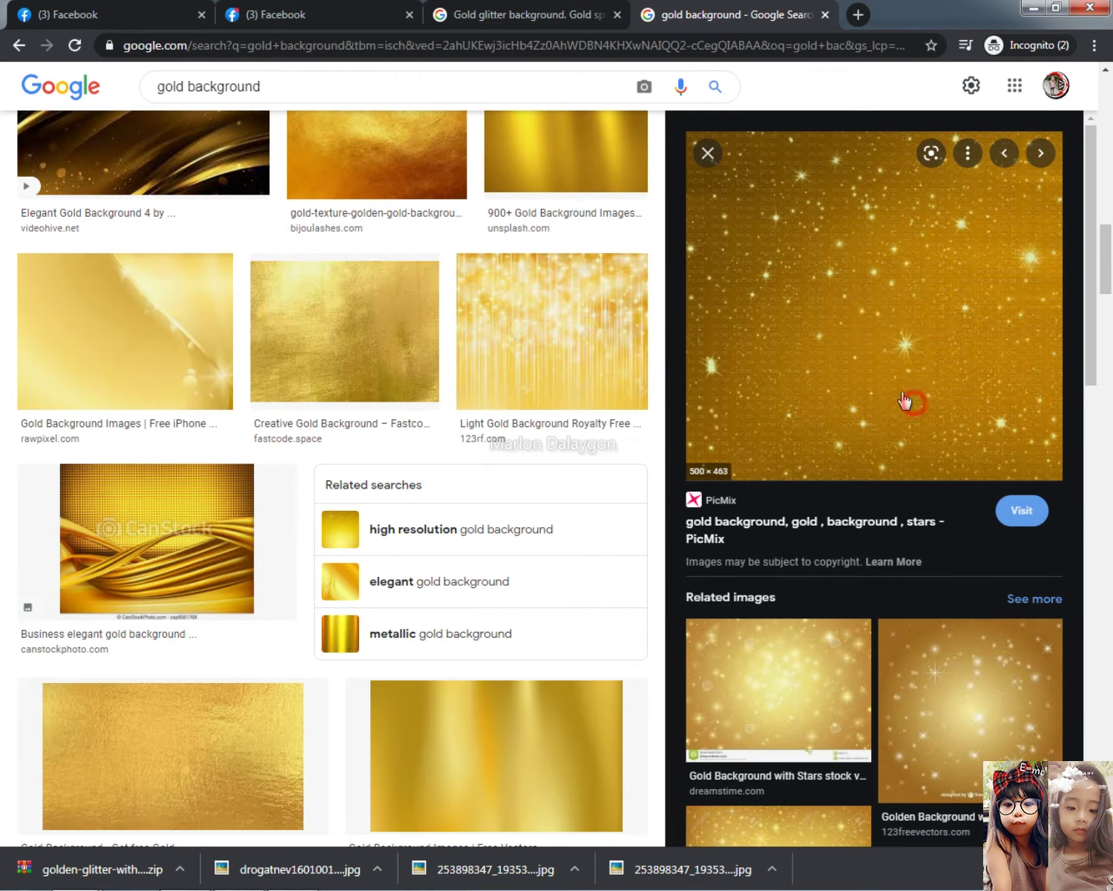
pyautogui.hotkey('alt', 'Tab')
pyautogui.press('Up')
pyautogui.press('Up')
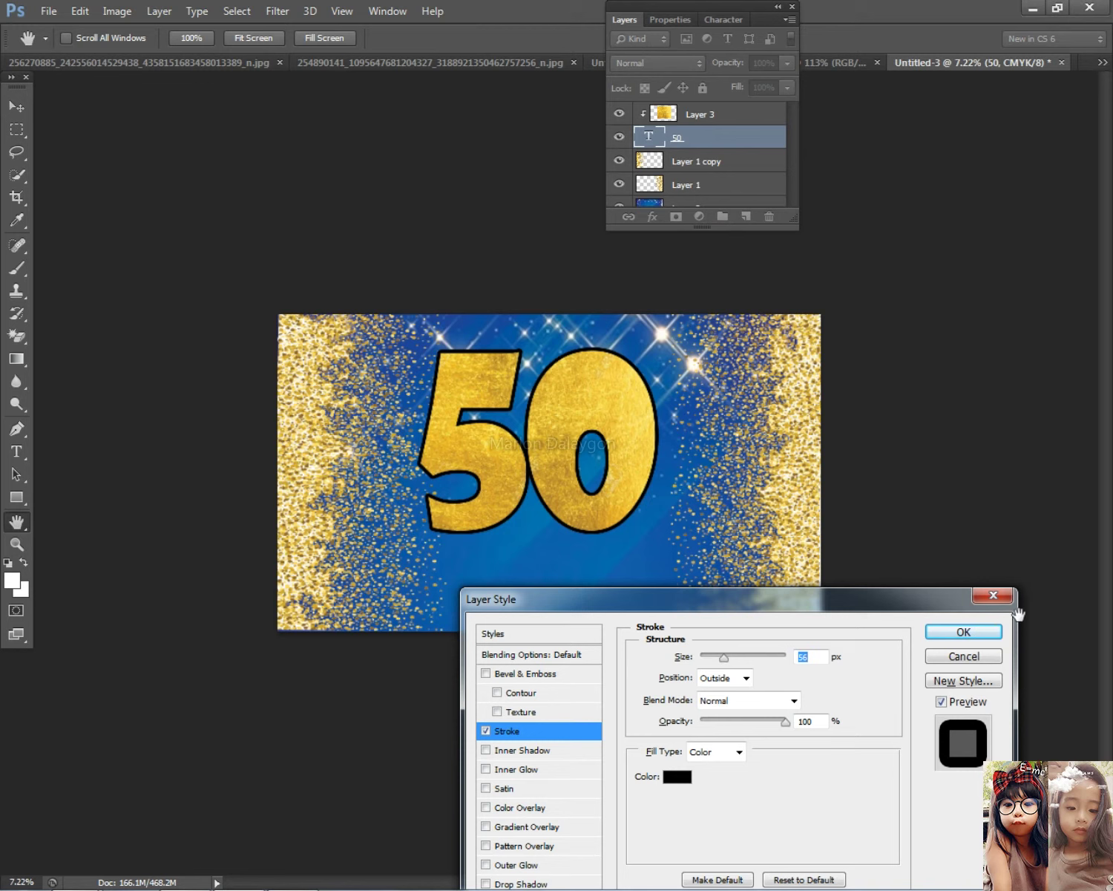
# Cancel the Layer Style outline and delete the gold texture Layer 3
pyautogui.press('v')
pyautogui.click(993, 595)
pyautogui.click(620, 417)
pyautogui.press('Delete')
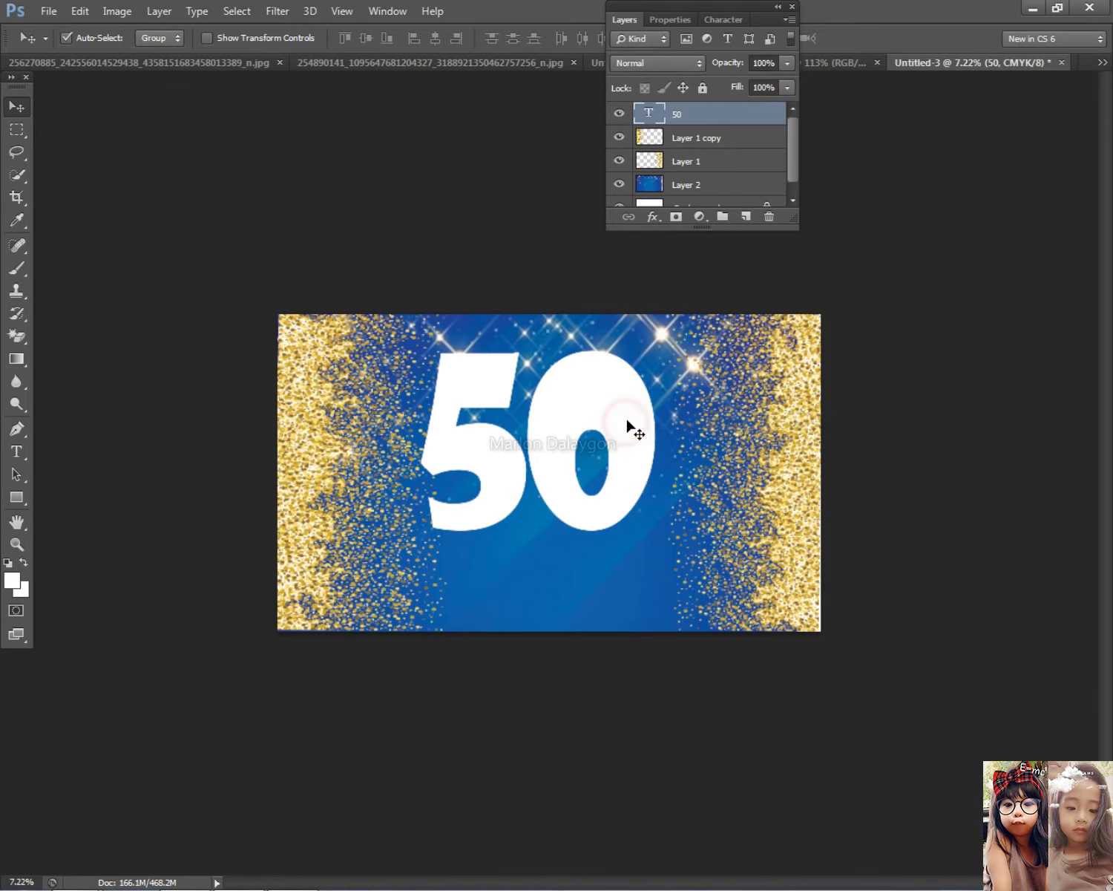
# Select all of the 50 text and try out fonts such as Shruti in Bold
pyautogui.press('t')
pyautogui.click(551, 422)
pyautogui.hotkey('ctrl', 'a')
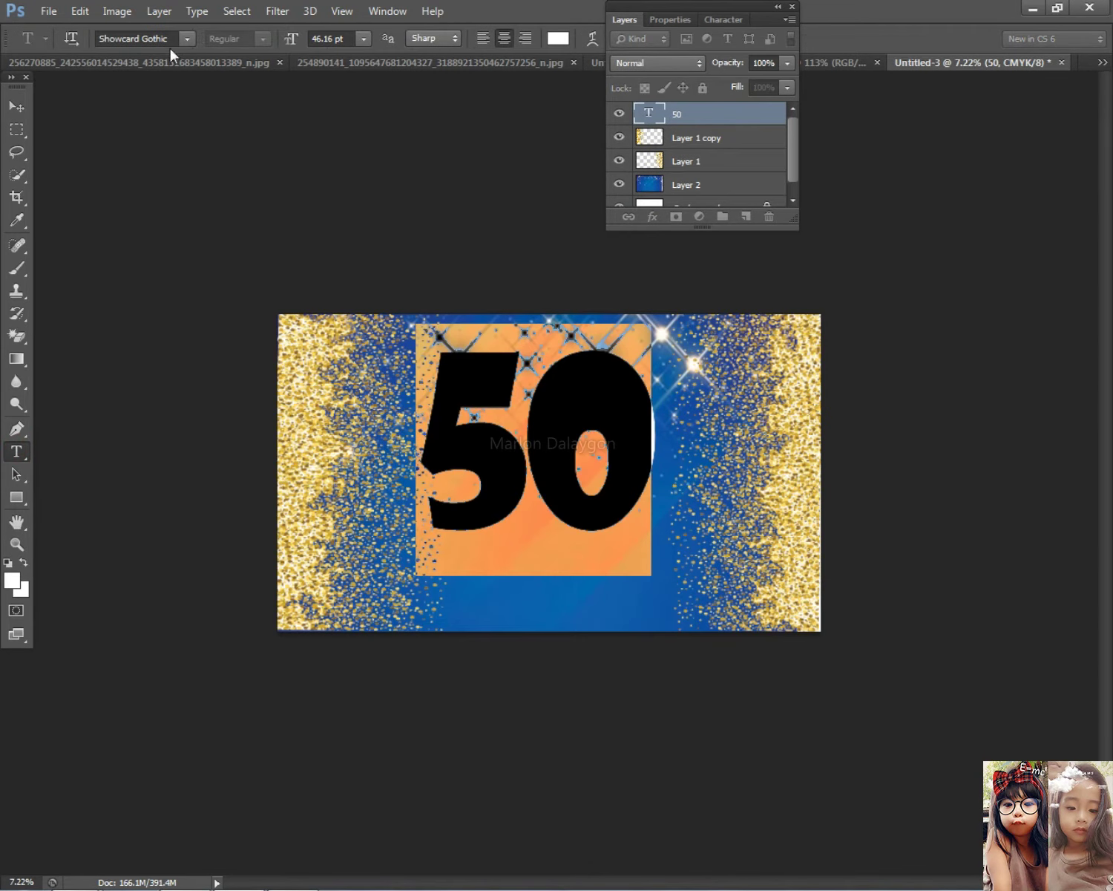
pyautogui.click(170, 39)
pyautogui.press('Up')
pyautogui.press('Down')
pyautogui.press('Down')
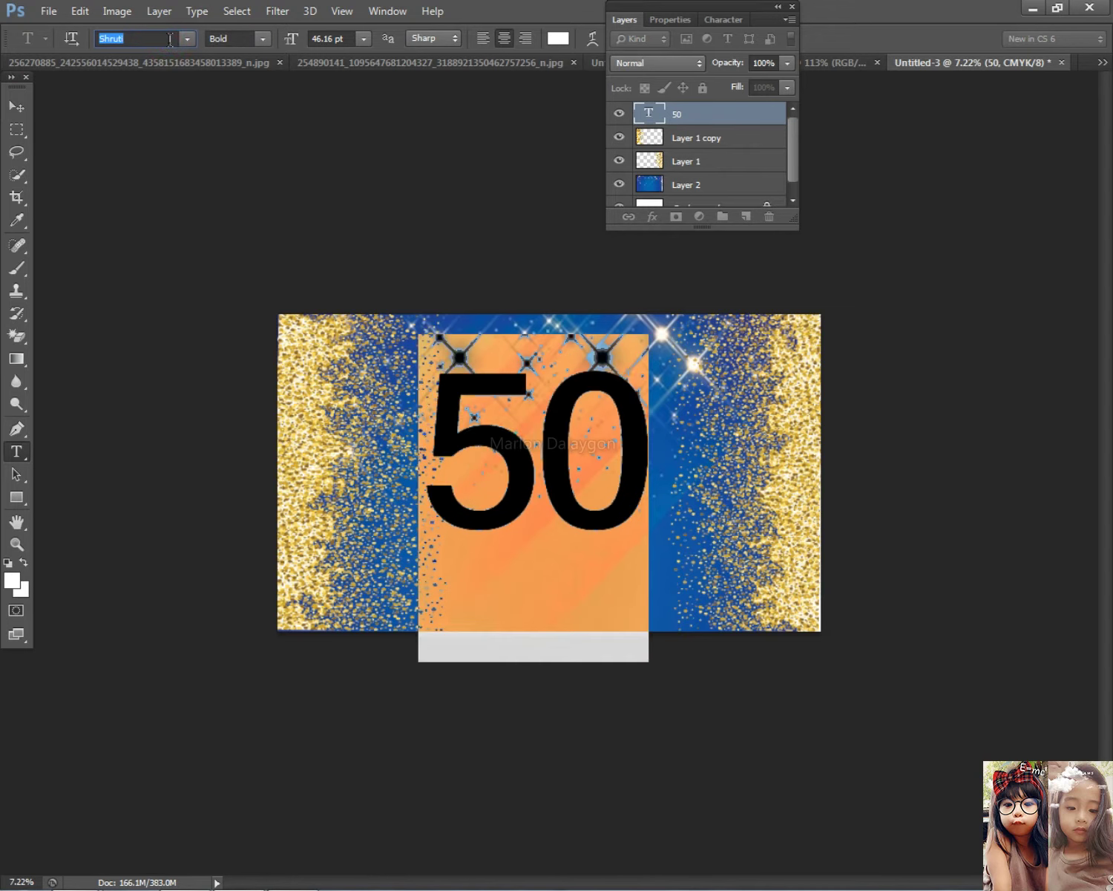
pyautogui.click(263, 38)
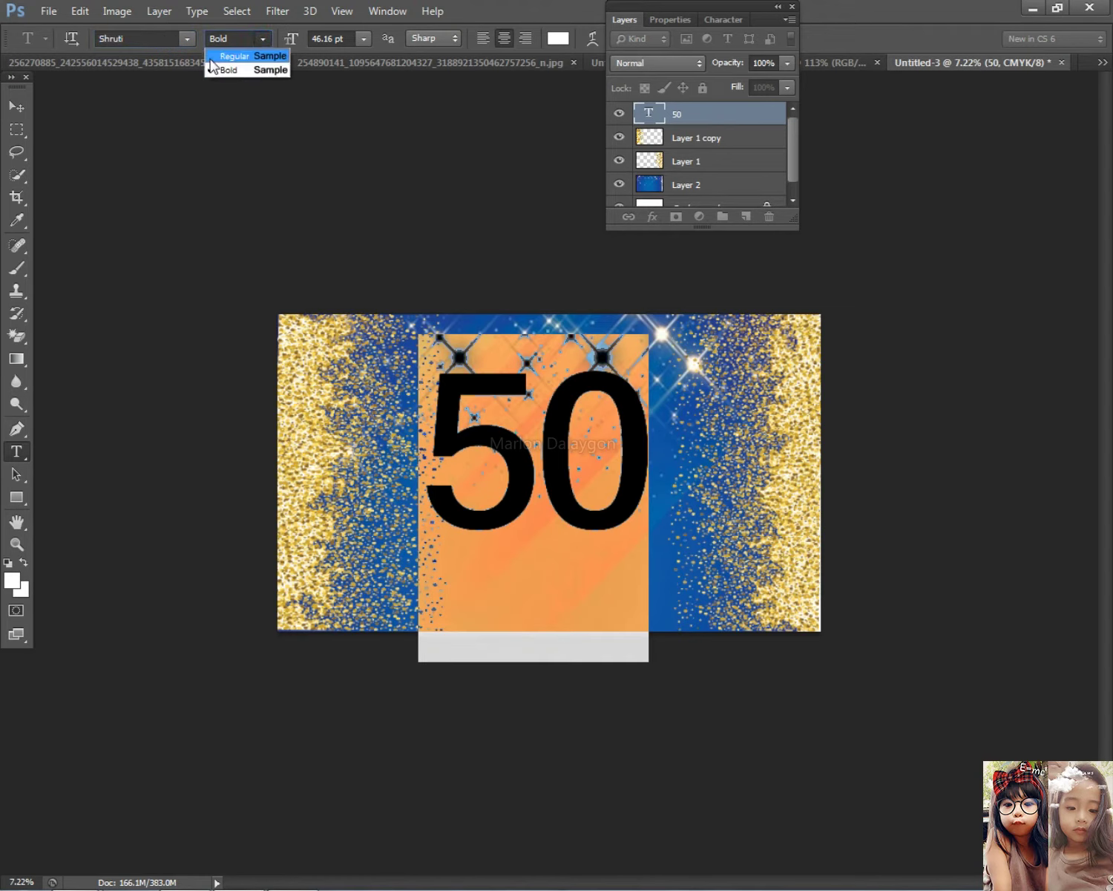
pyautogui.press('Escape')
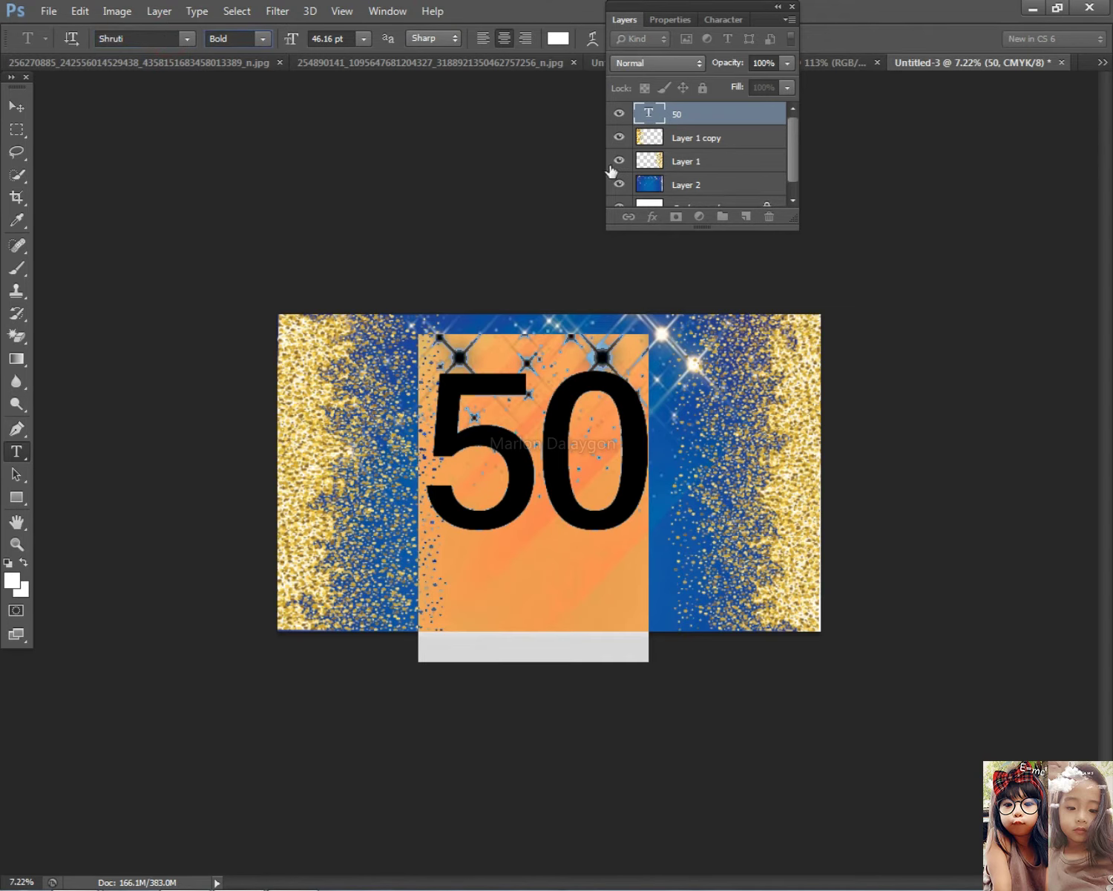
# Try Sketch Wall and Small Fonts, then set the 50 in Star Jedi Rounded and commit
pyautogui.click(168, 39)
pyautogui.press('Down')
pyautogui.press('Down')
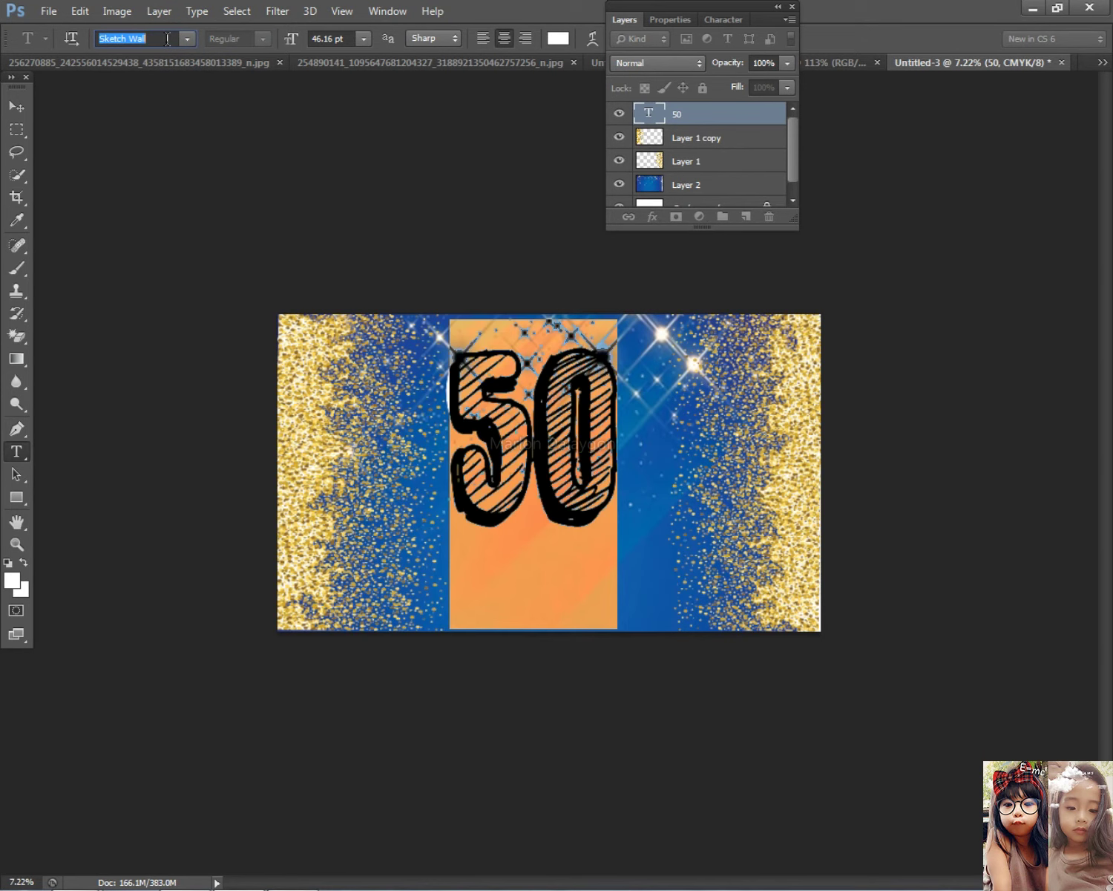
pyautogui.press('Down')
pyautogui.click(187, 43)
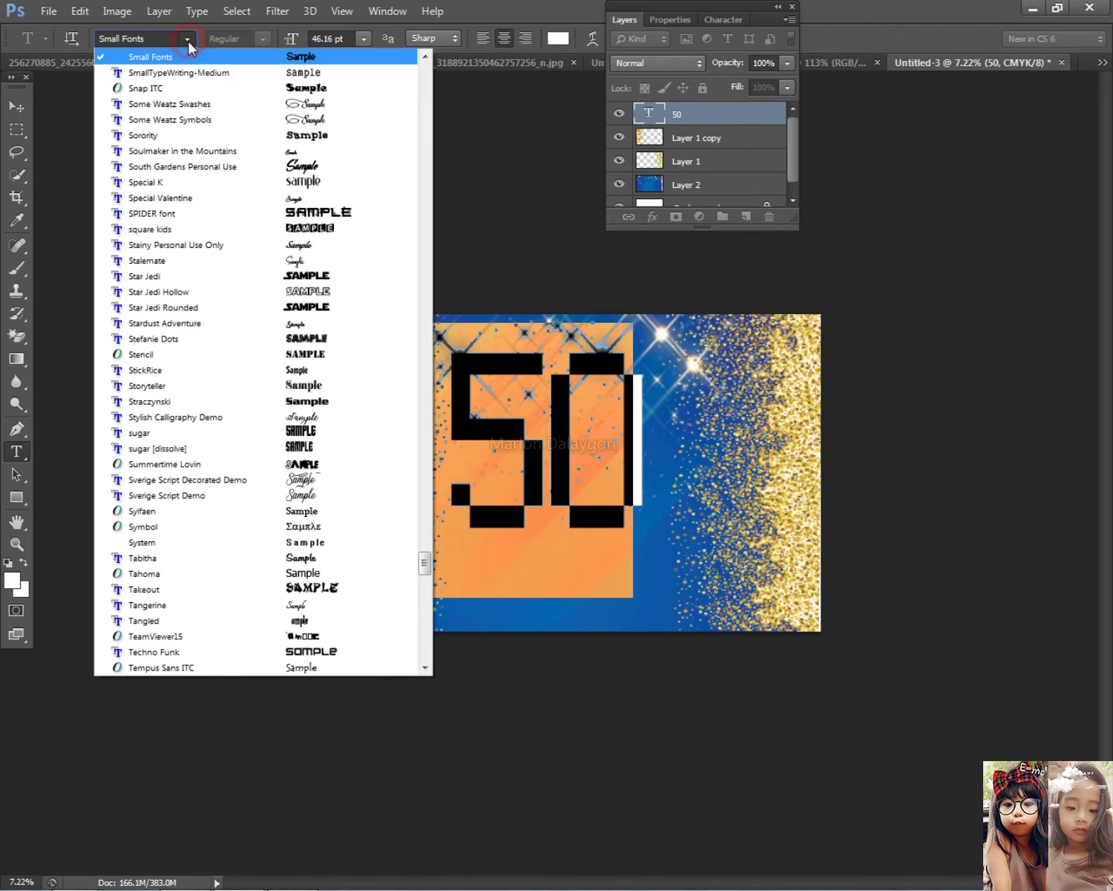
pyautogui.click(328, 312)
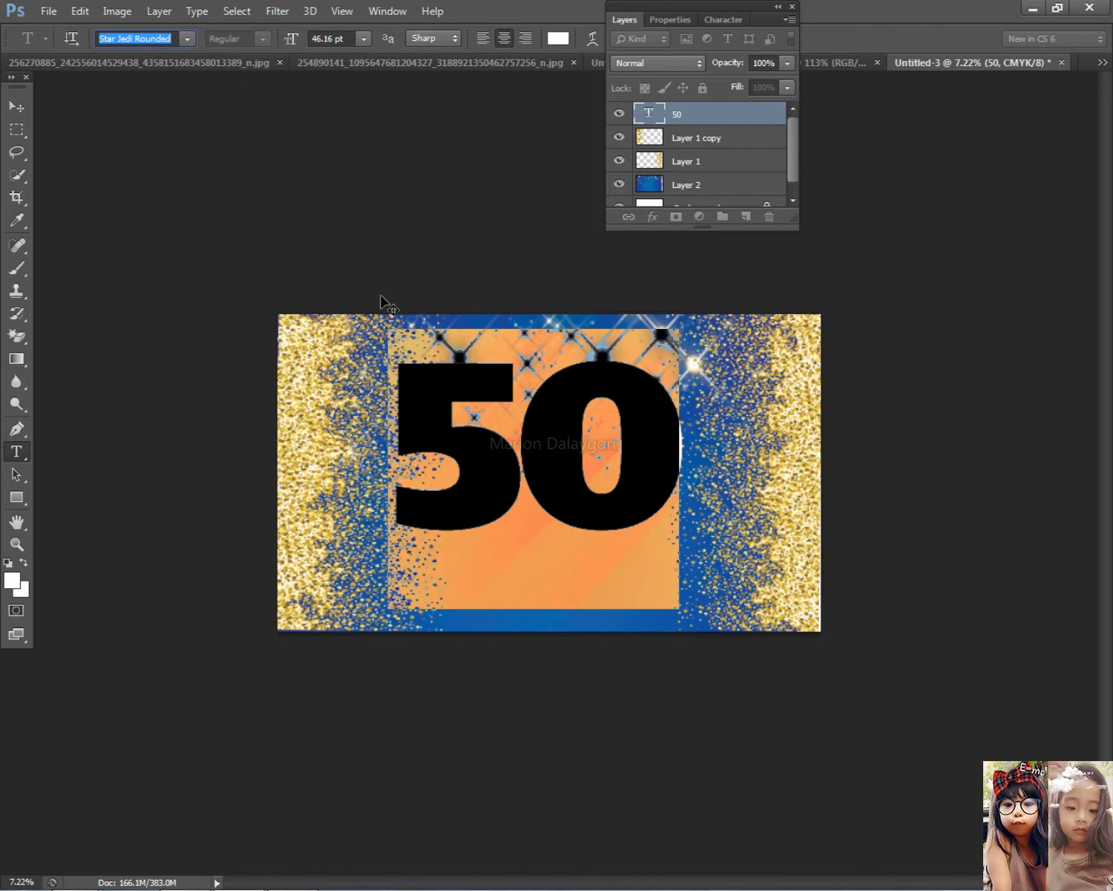
pyautogui.click(17, 107)
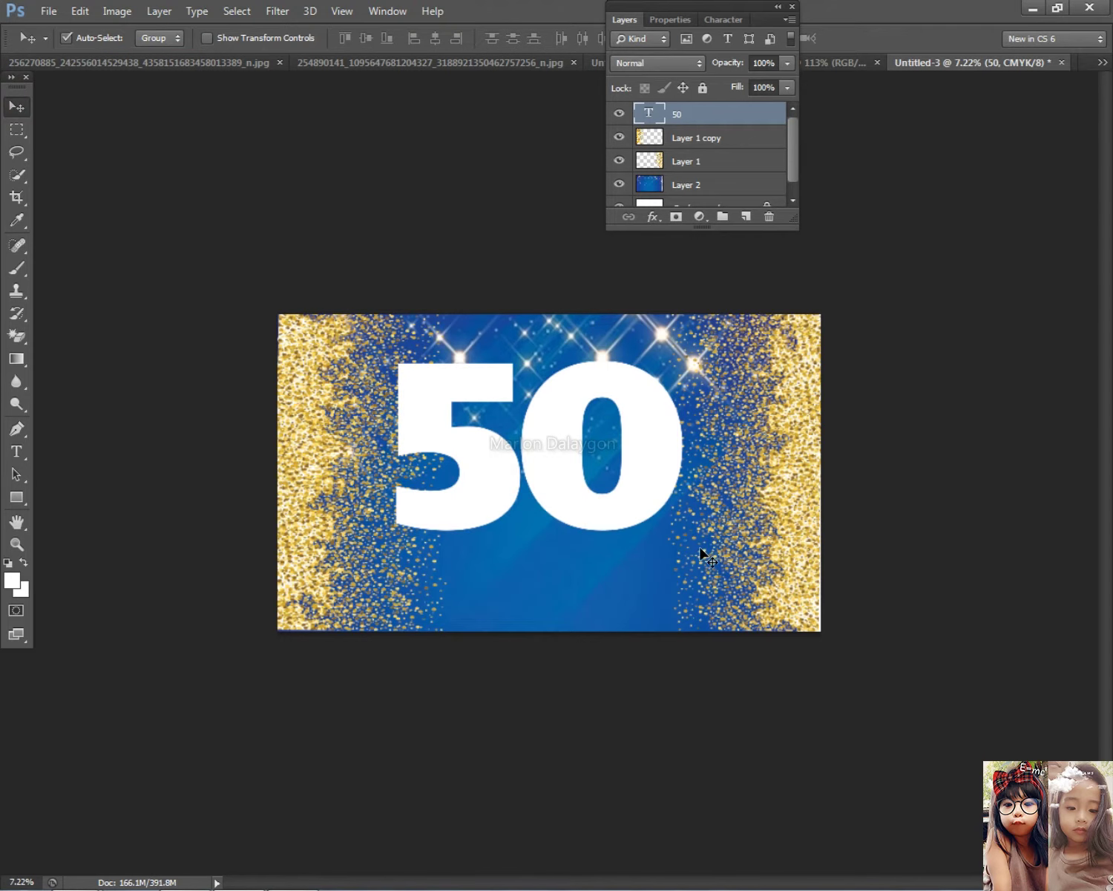
# Paste the starry gold image, stretch it over the 50, and make it a clipping mask on the text
pyautogui.hotkey('ctrl', 'v')
pyautogui.moveTo(552, 475); pyautogui.dragTo(745, 535)
pyautogui.hotkey('ctrl', 't')
pyautogui.moveTo(557, 390); pyautogui.dragTo(544, 553)
pyautogui.moveTo(603, 486); pyautogui.dragTo(579, 486)
pyautogui.rightClick(746, 115)
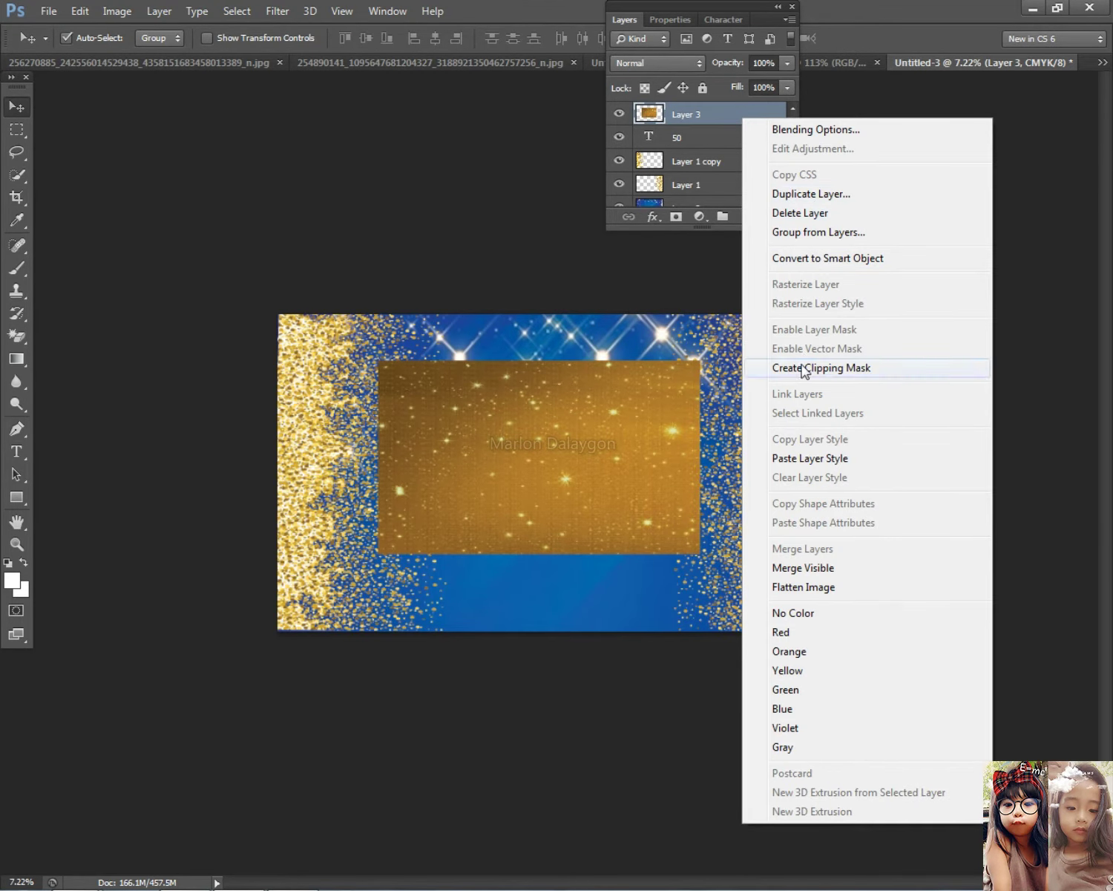
pyautogui.click(814, 367)
pyautogui.scroll(-1, 662, 401)
pyautogui.scroll(2, 649, 400)
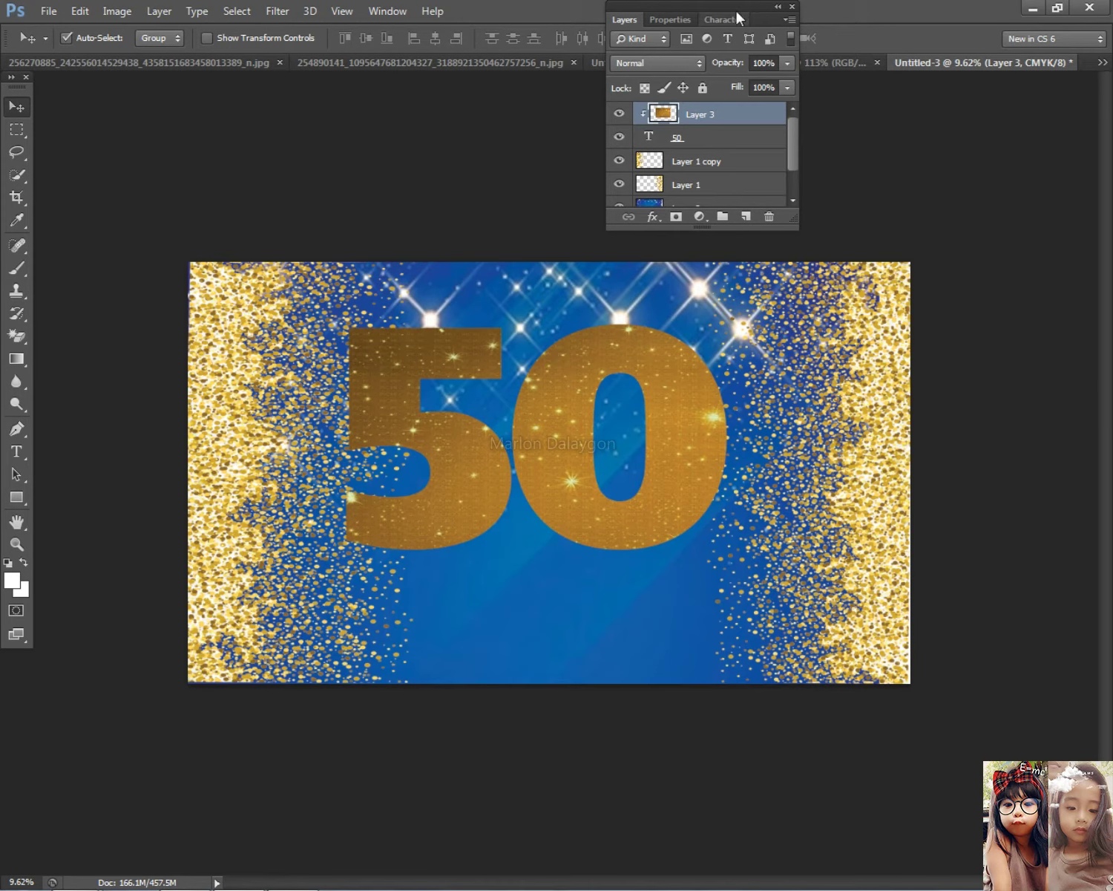
# Try a 128 px stroke on the starry layer, then cancel it
pyautogui.doubleClick(730, 116)
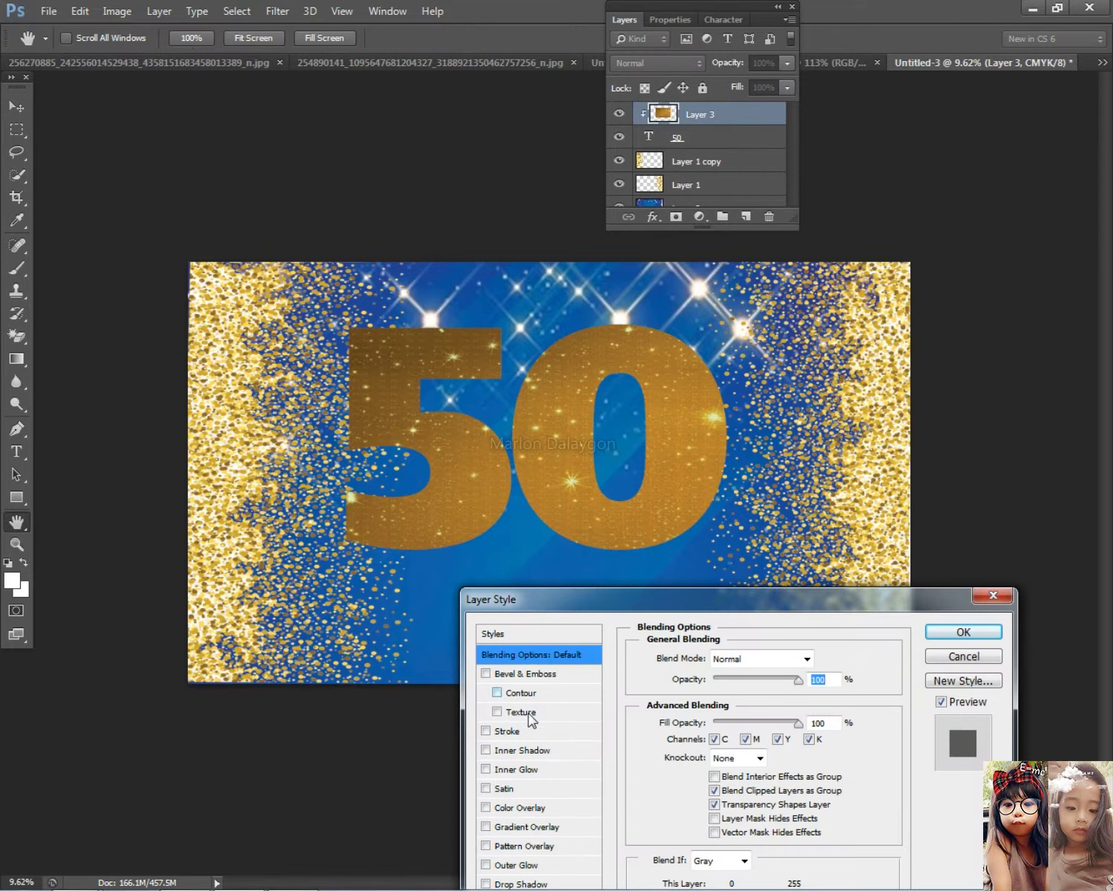
pyautogui.click(507, 730)
pyautogui.moveTo(716, 656); pyautogui.dragTo(746, 662)
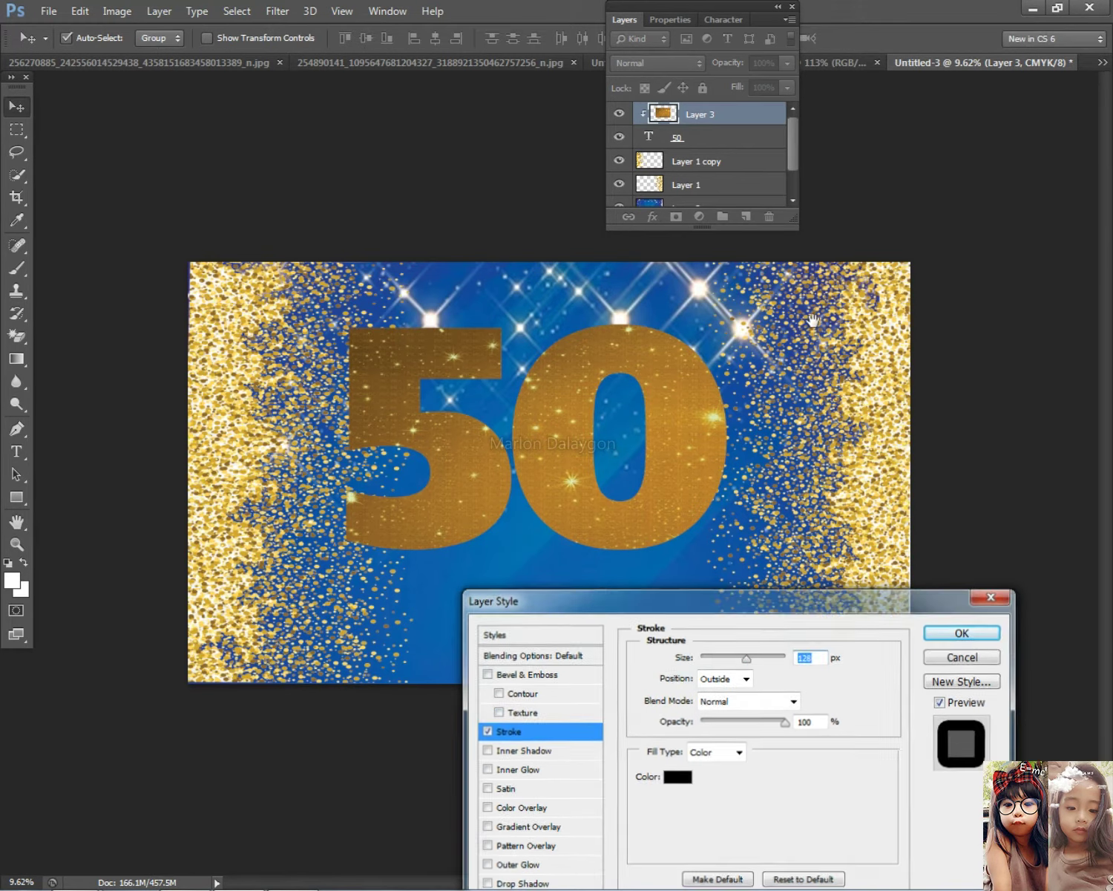
pyautogui.press('Escape')
# Give the 50 text layer a 43 px bright orange stroke
pyautogui.doubleClick(735, 136)
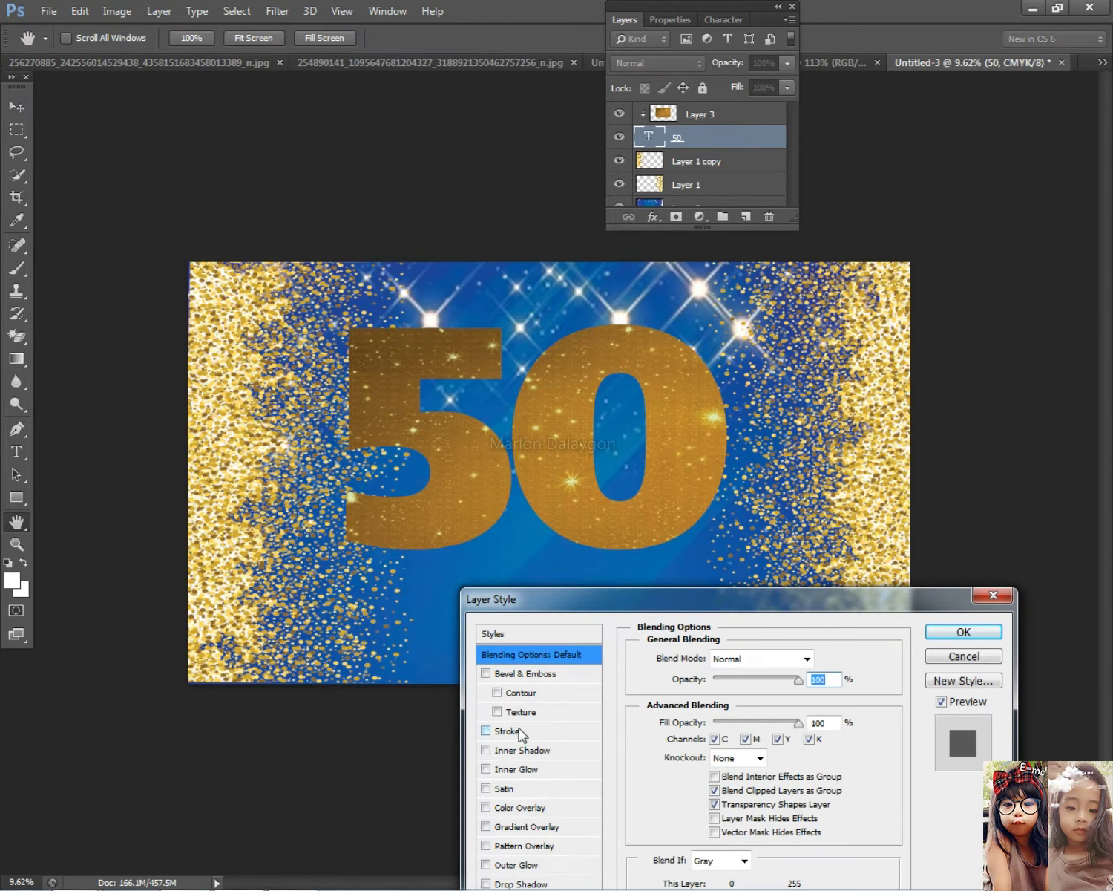
pyautogui.click(507, 729)
pyautogui.moveTo(701, 656); pyautogui.dragTo(719, 657)
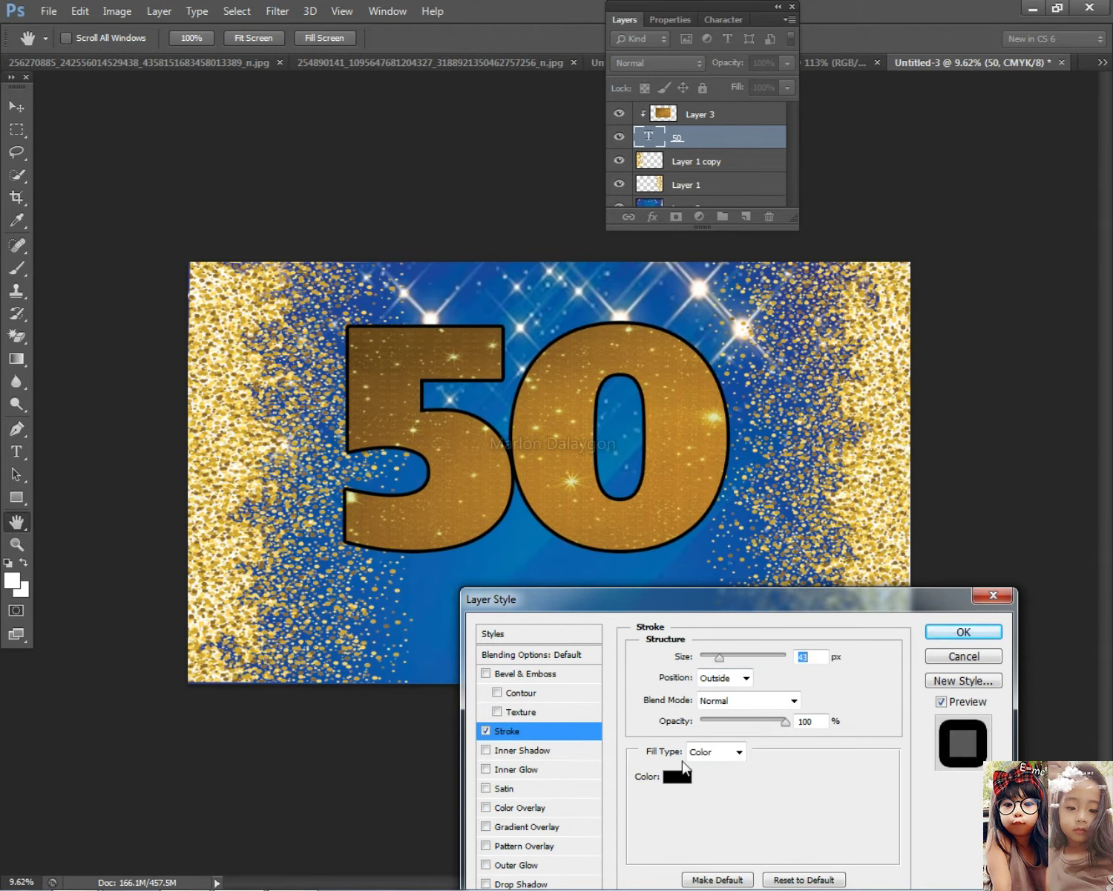
pyautogui.click(678, 774)
pyautogui.click(570, 521)
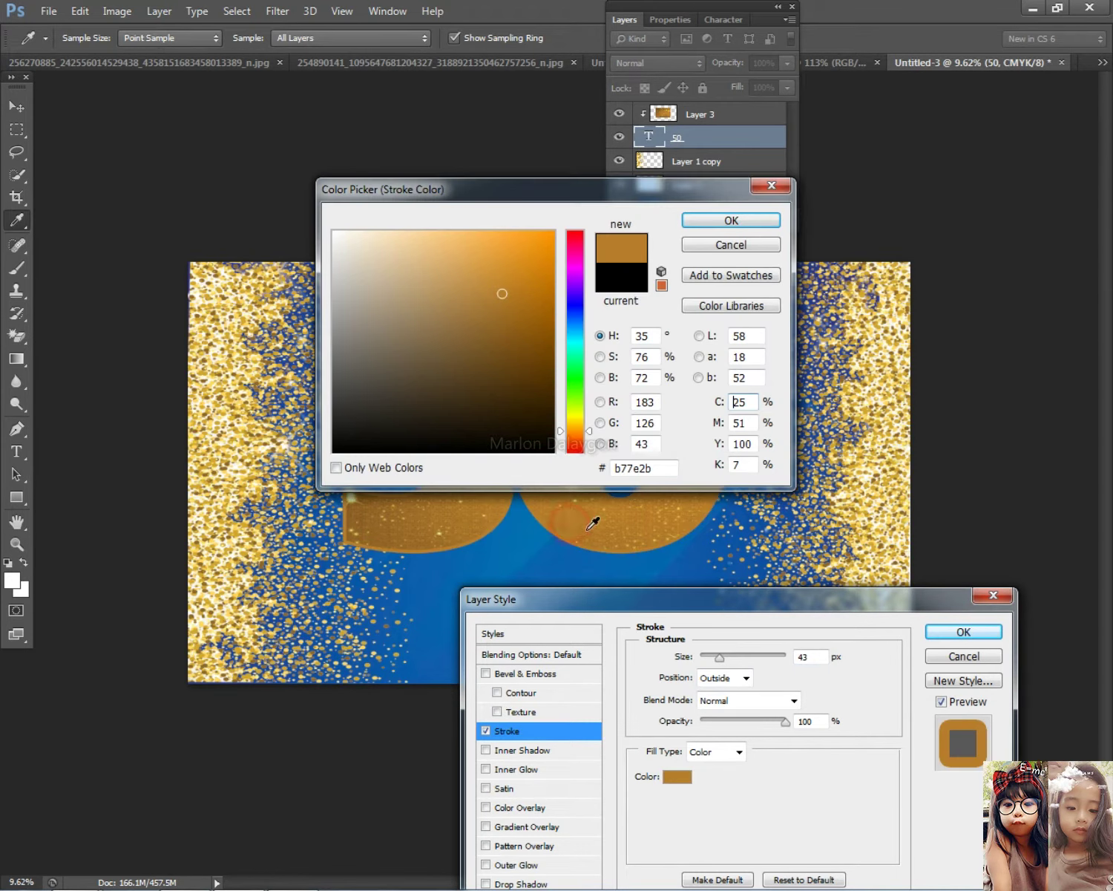
pyautogui.click(554, 327)
pyautogui.click(554, 231)
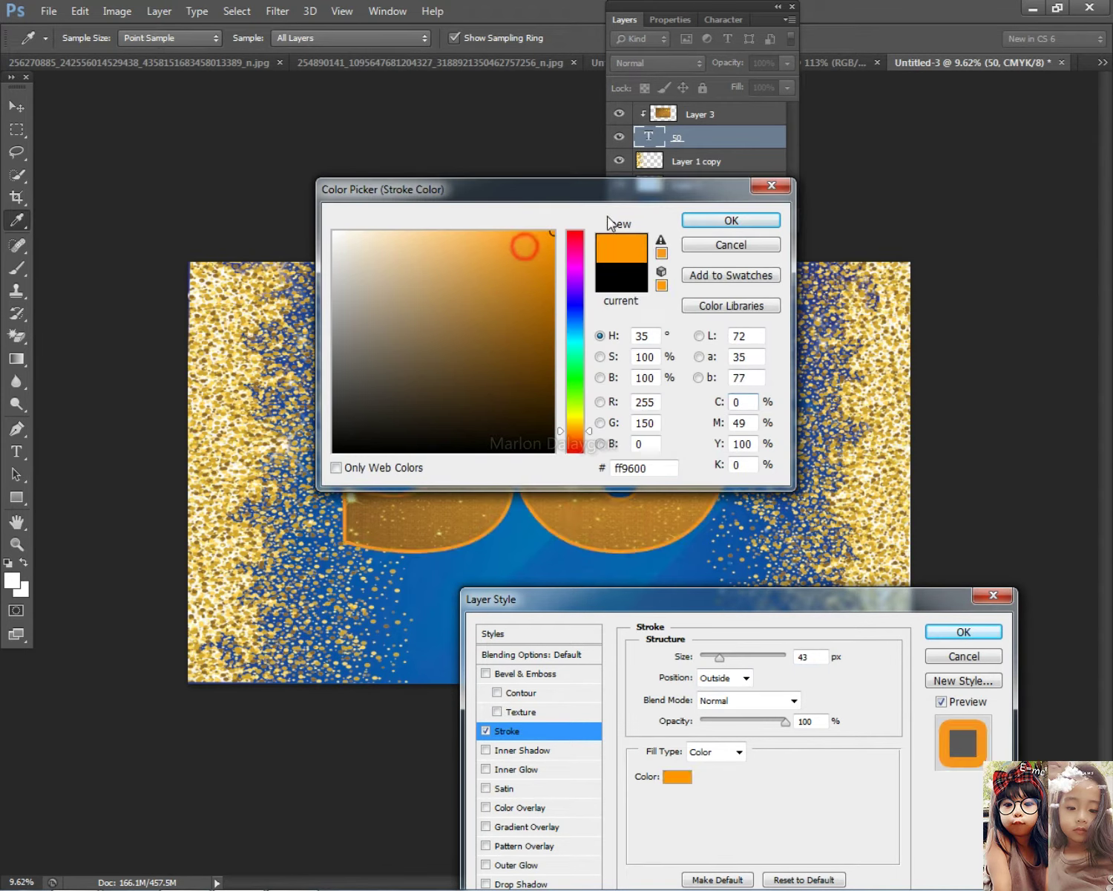
pyautogui.click(683, 225)
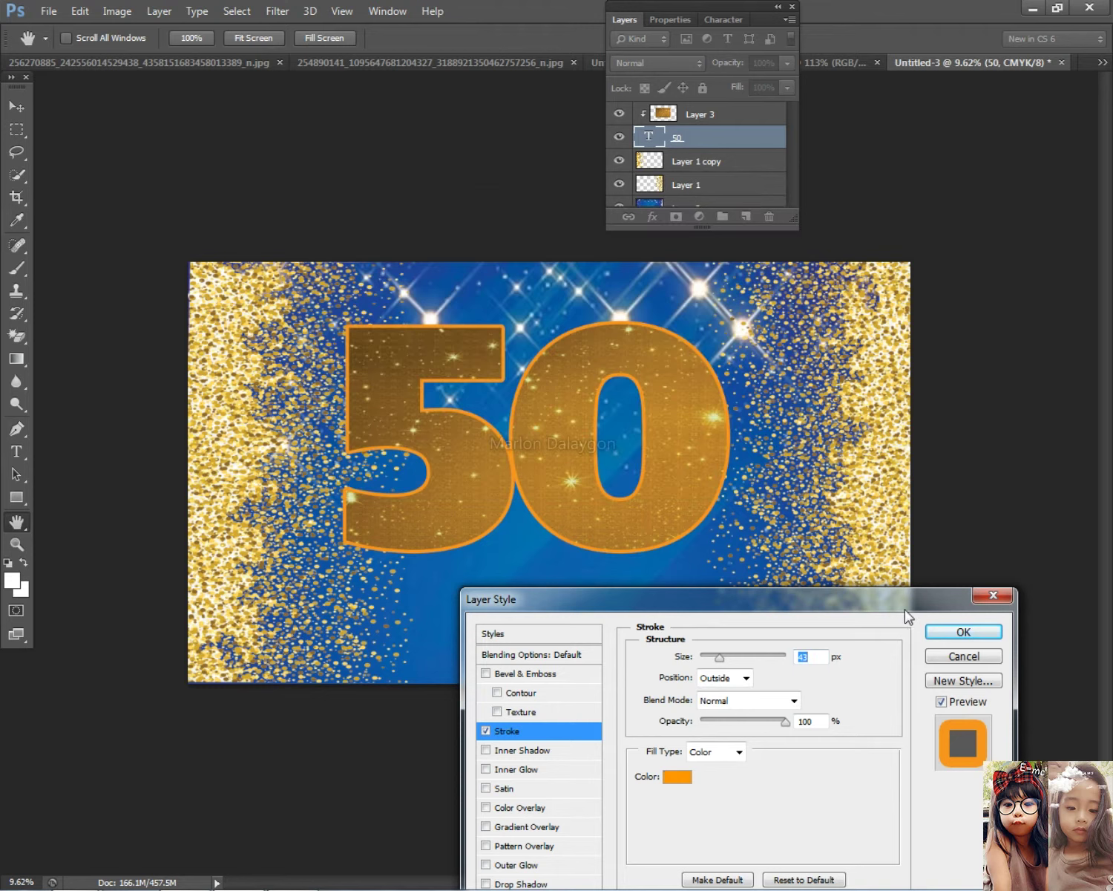
pyautogui.click(958, 633)
# Adjust the 50's tracking in the Character panel so the 5 and 0 sit closer
pyautogui.click(17, 451)
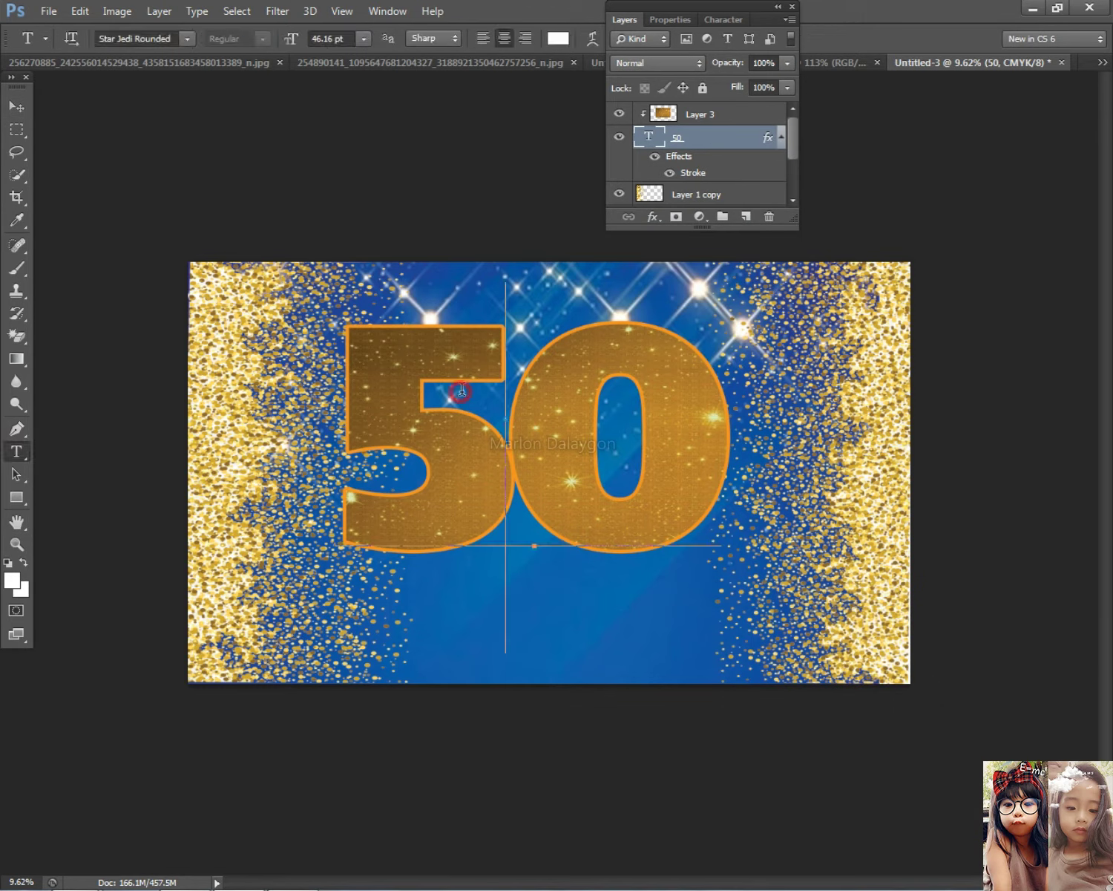
pyautogui.doubleClick(460, 393)
pyautogui.click(673, 20)
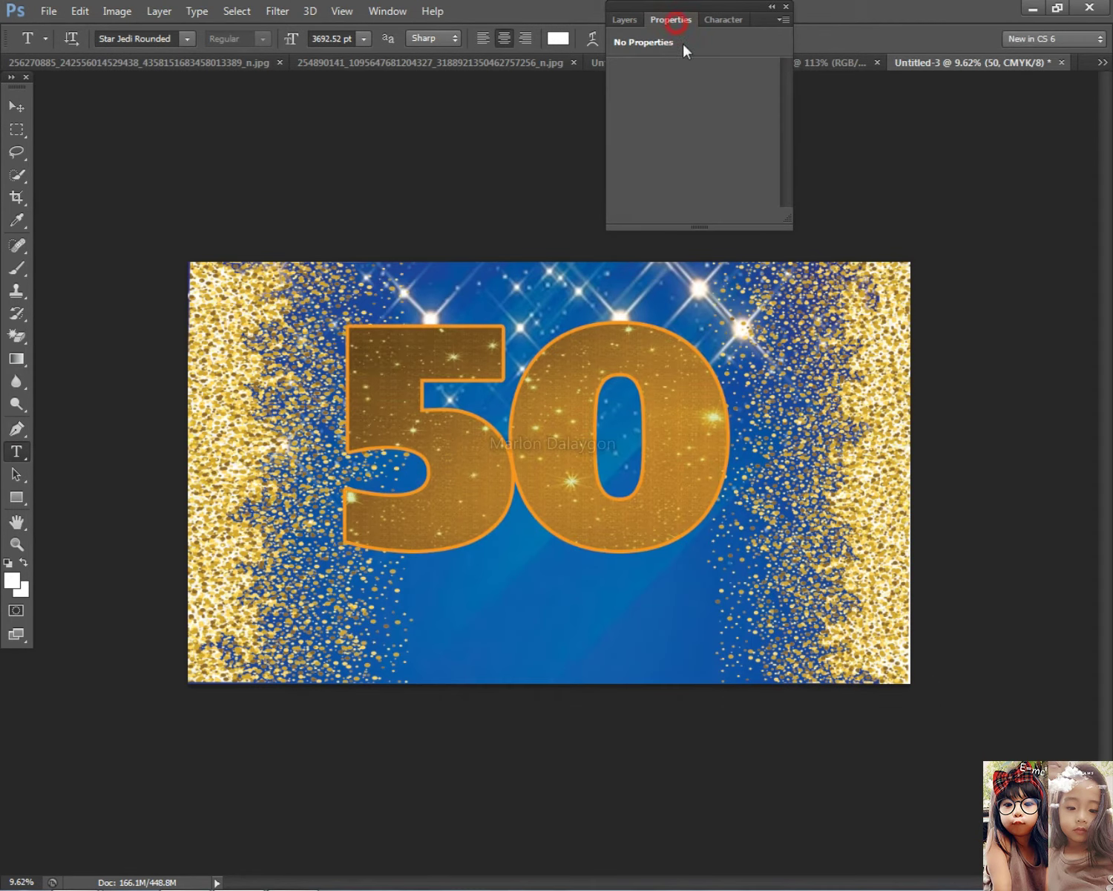
pyautogui.click(623, 20)
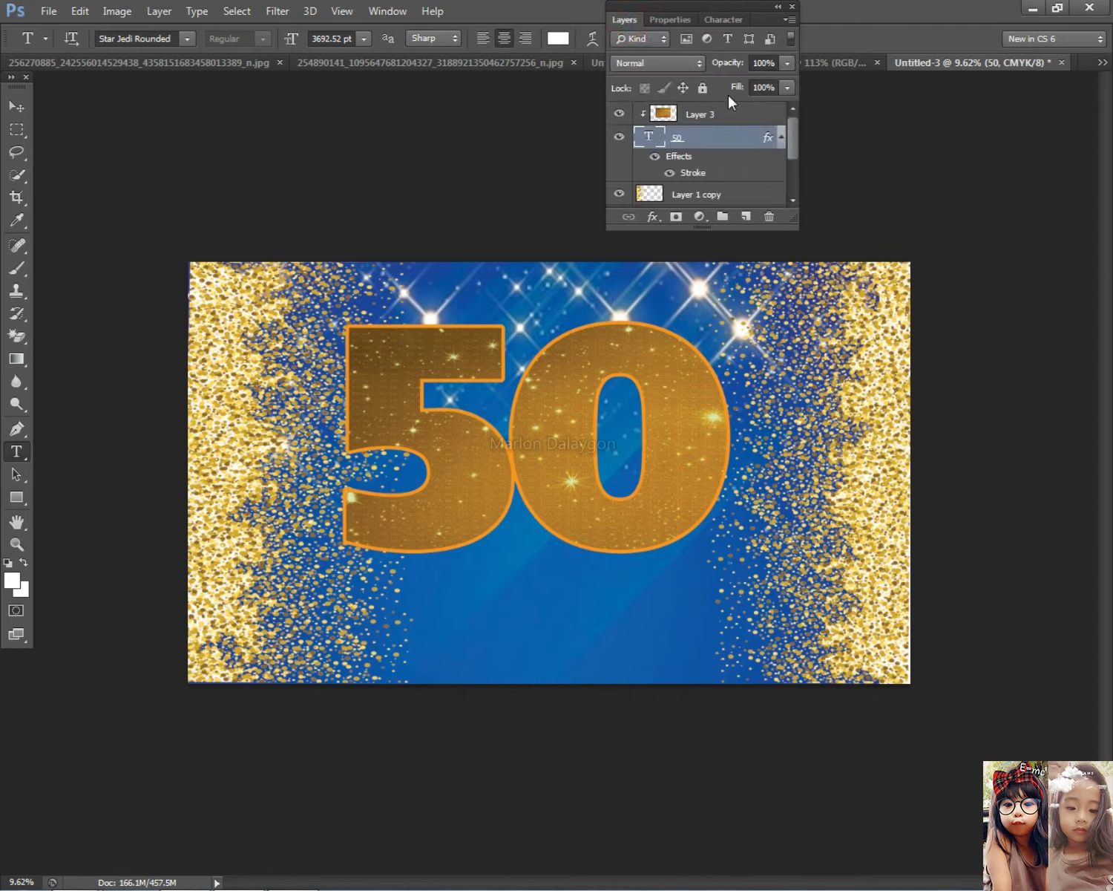
pyautogui.click(711, 19)
pyautogui.click(751, 89)
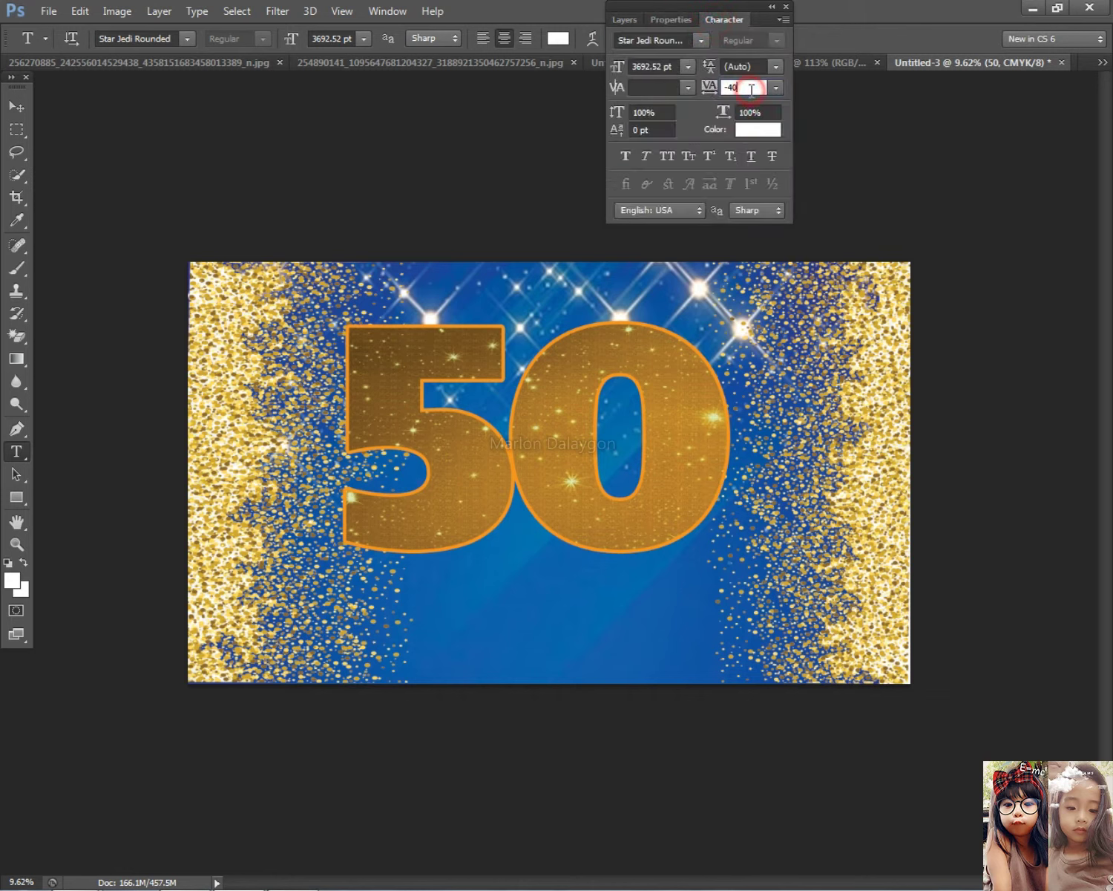
pyautogui.press('Return')
pyautogui.moveTo(465, 369); pyautogui.dragTo(341, 371)
pyautogui.click(745, 86)
pyautogui.write('10020')
pyautogui.press('Return')
pyautogui.press('Down')
pyautogui.press('Down')
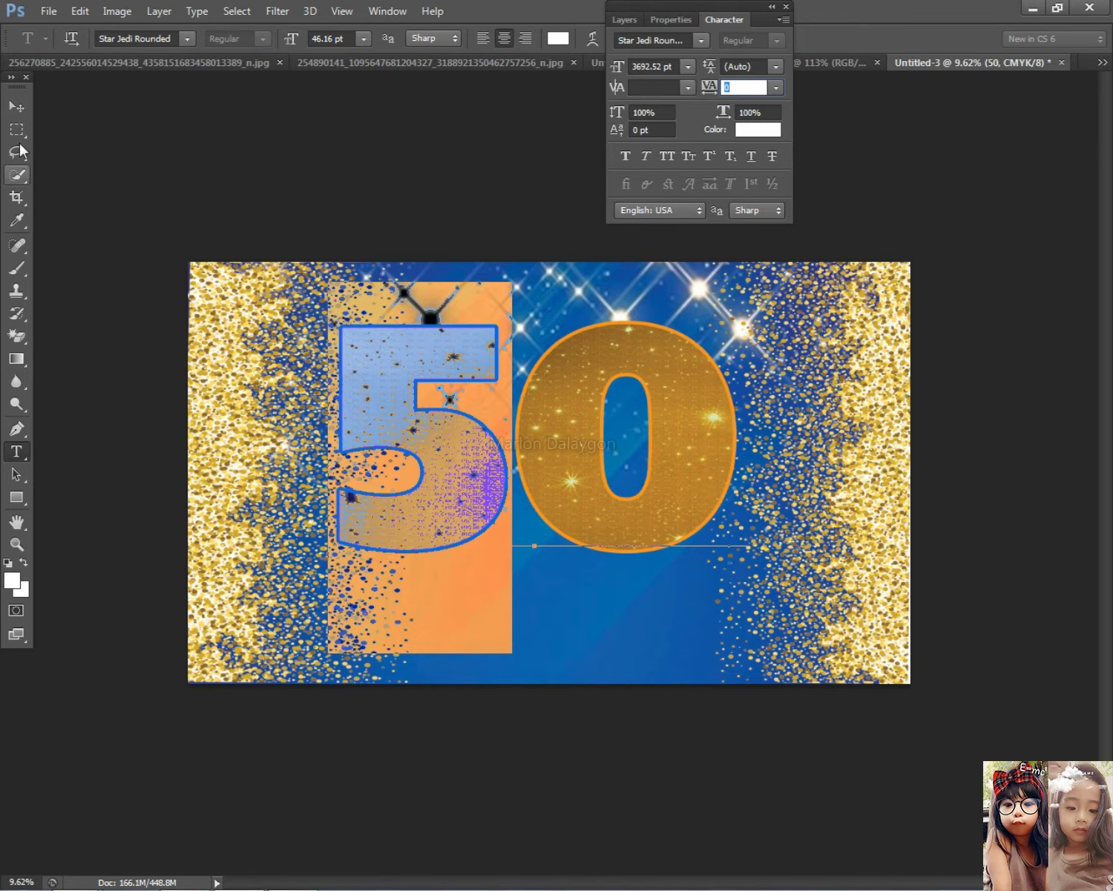
pyautogui.click(17, 106)
# Link the 50 text layer with its glitter Layer 3, undoing an accidental clipping
pyautogui.click(625, 20)
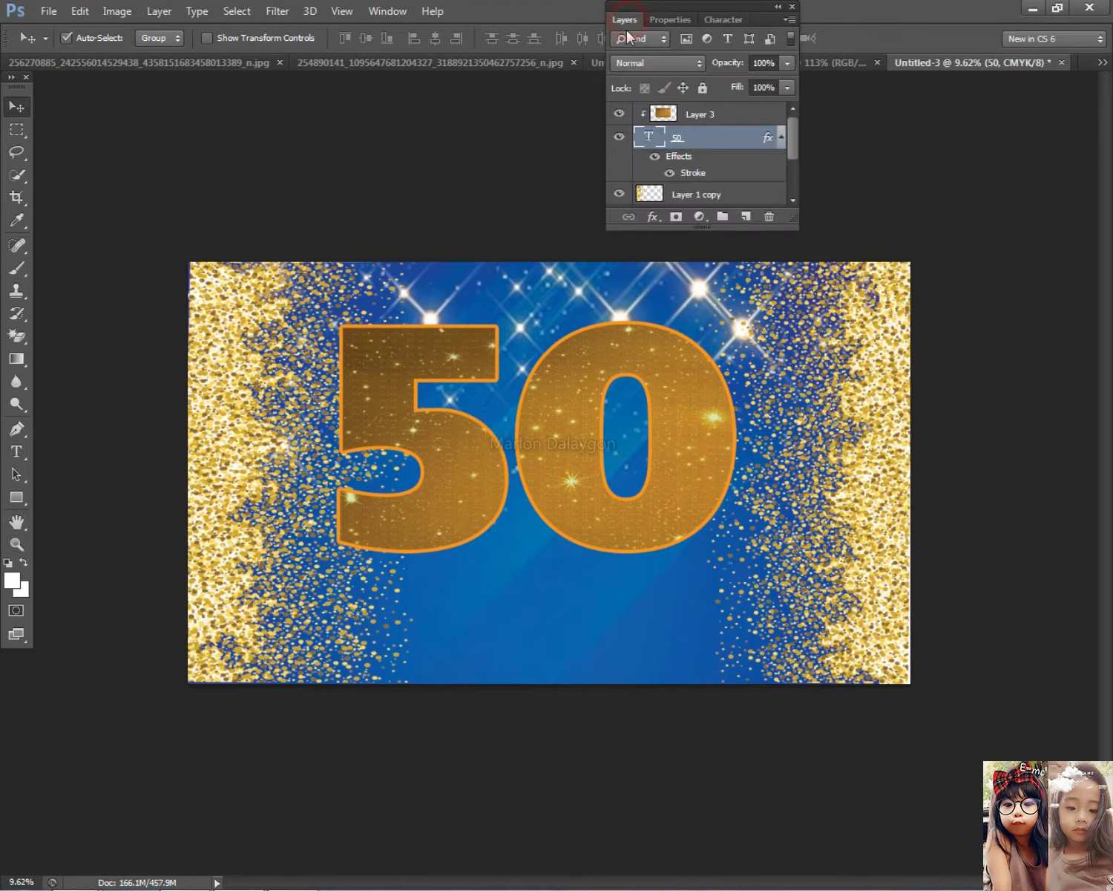
pyautogui.keyDown('shift'); pyautogui.click(730, 117); pyautogui.keyUp('shift')
pyautogui.rightClick(731, 117)
pyautogui.click(778, 369)
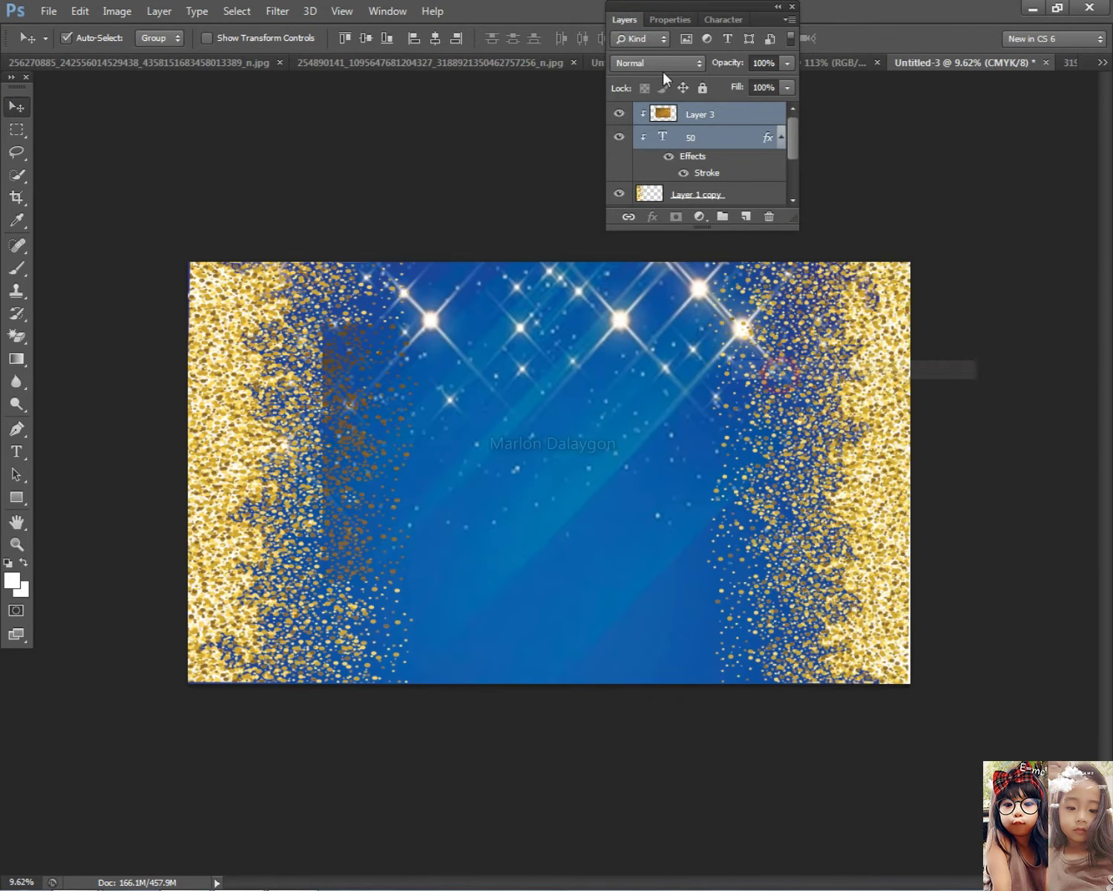
pyautogui.hotkey('ctrl', 'z')
pyautogui.rightClick(692, 115)
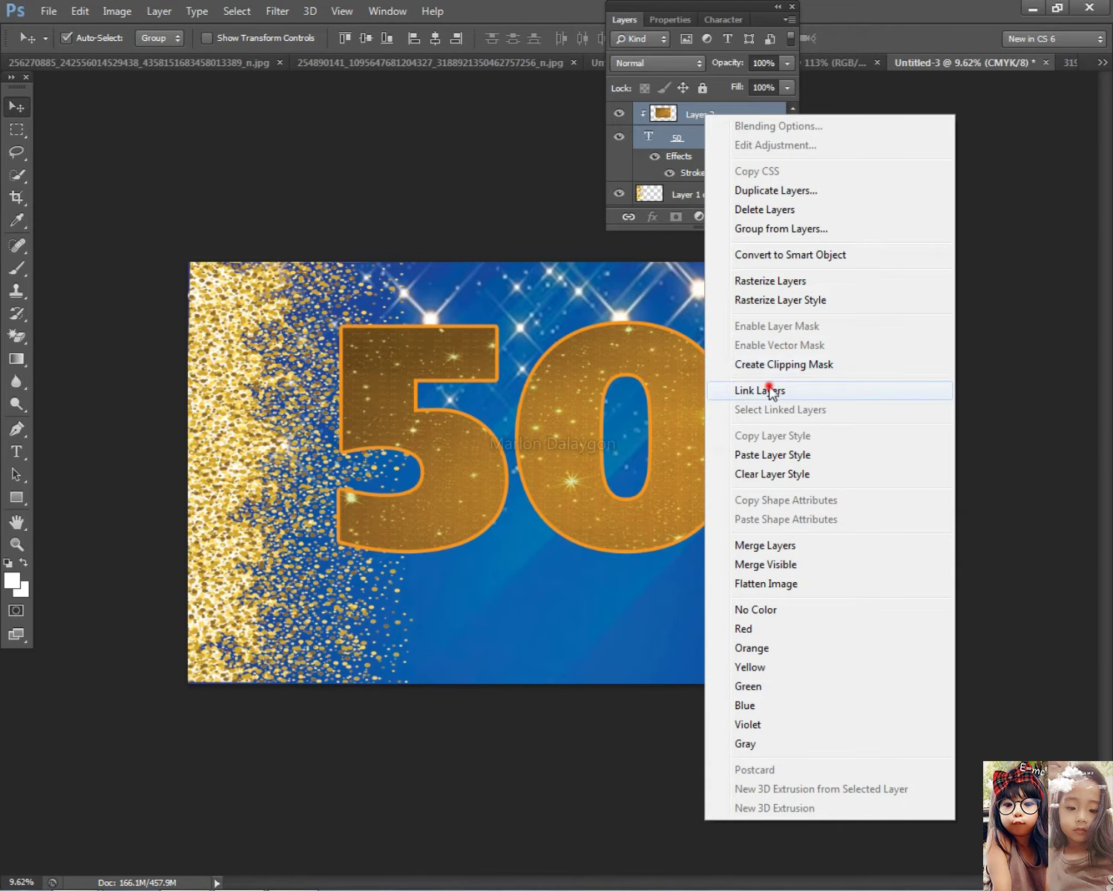
pyautogui.click(773, 391)
# Narrow the linked 50 to about 90% width and nudge it up slightly
pyautogui.hotkey('ctrl', 't')
pyautogui.moveTo(325, 446); pyautogui.dragTo(368, 454)
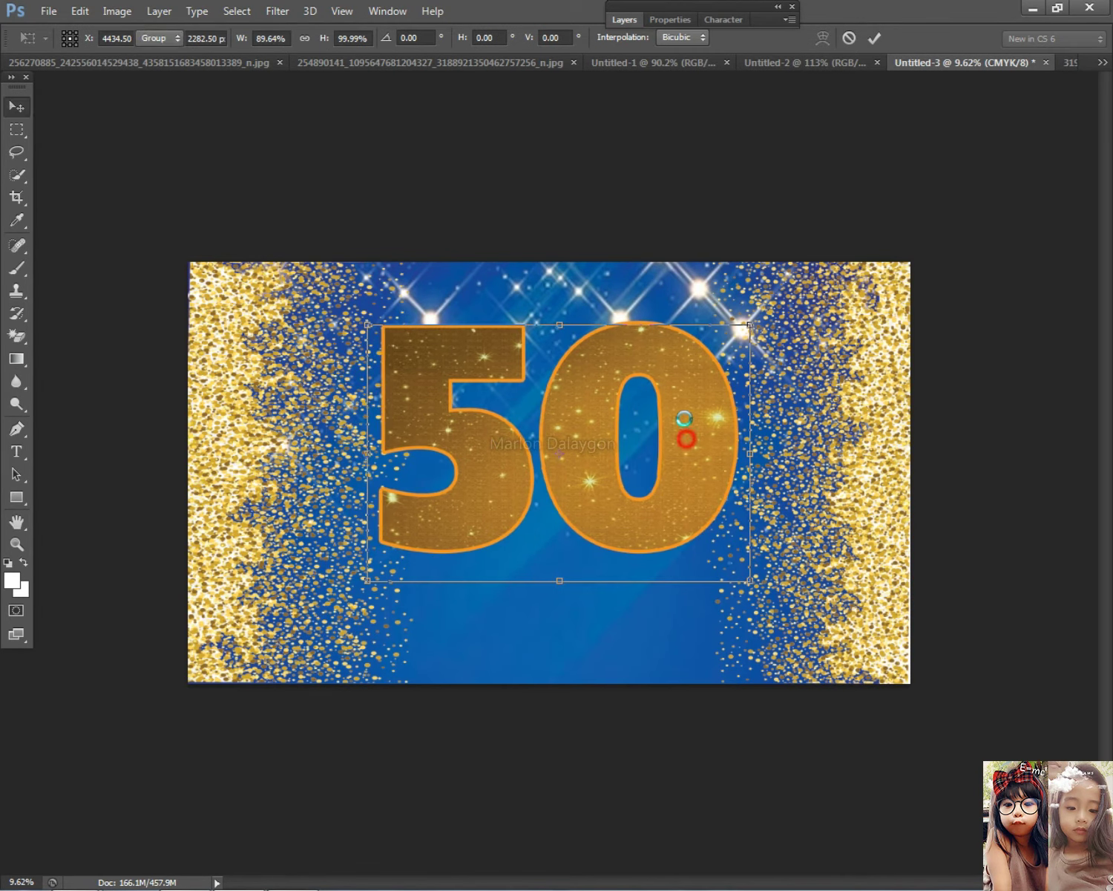
pyautogui.moveTo(684, 417); pyautogui.dragTo(694, 401)
pyautogui.press('Return')
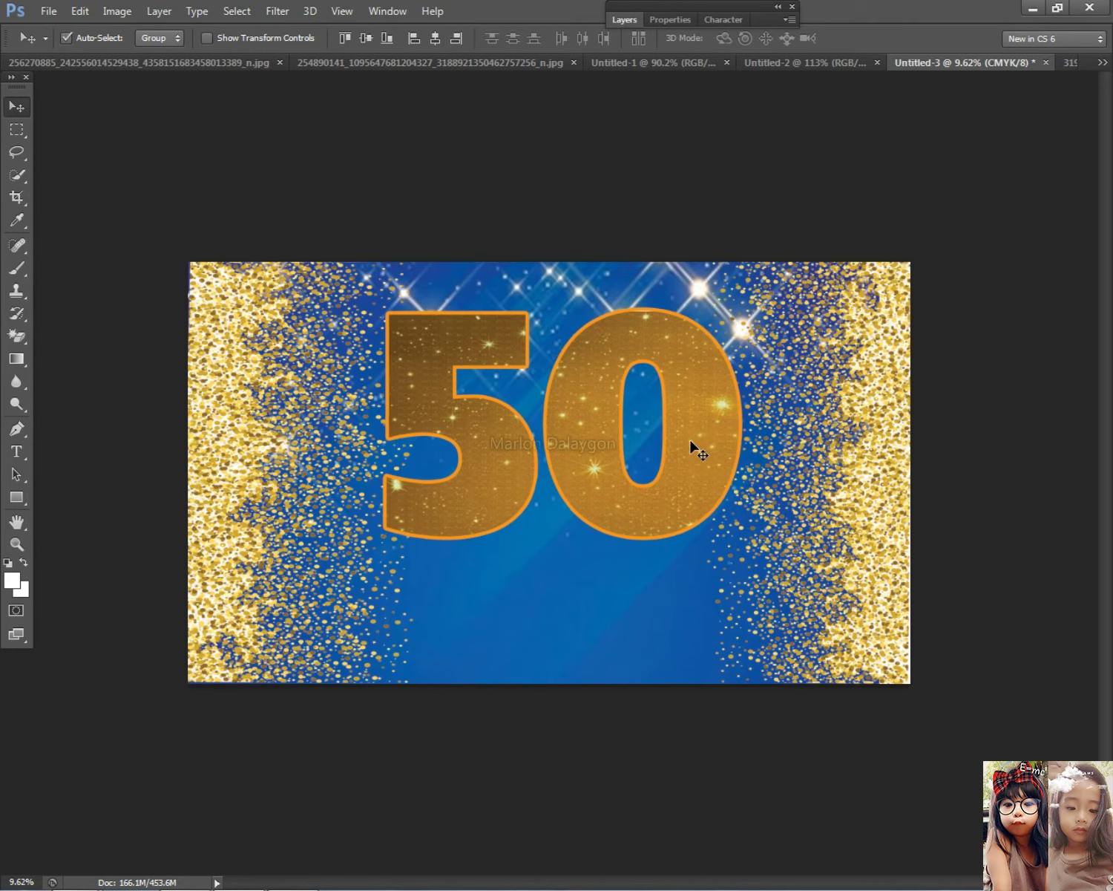
# Search Google Images for 'banner gold ribbon'
pyautogui.scroll(-3, 727, 512)
pyautogui.scroll(2, 712, 519)
pyautogui.hotkey('alt', 'Tab')
pyautogui.scroll(3, 430, 334)
pyautogui.scroll(2, 421, 280)
pyautogui.tripleClick(289, 86)
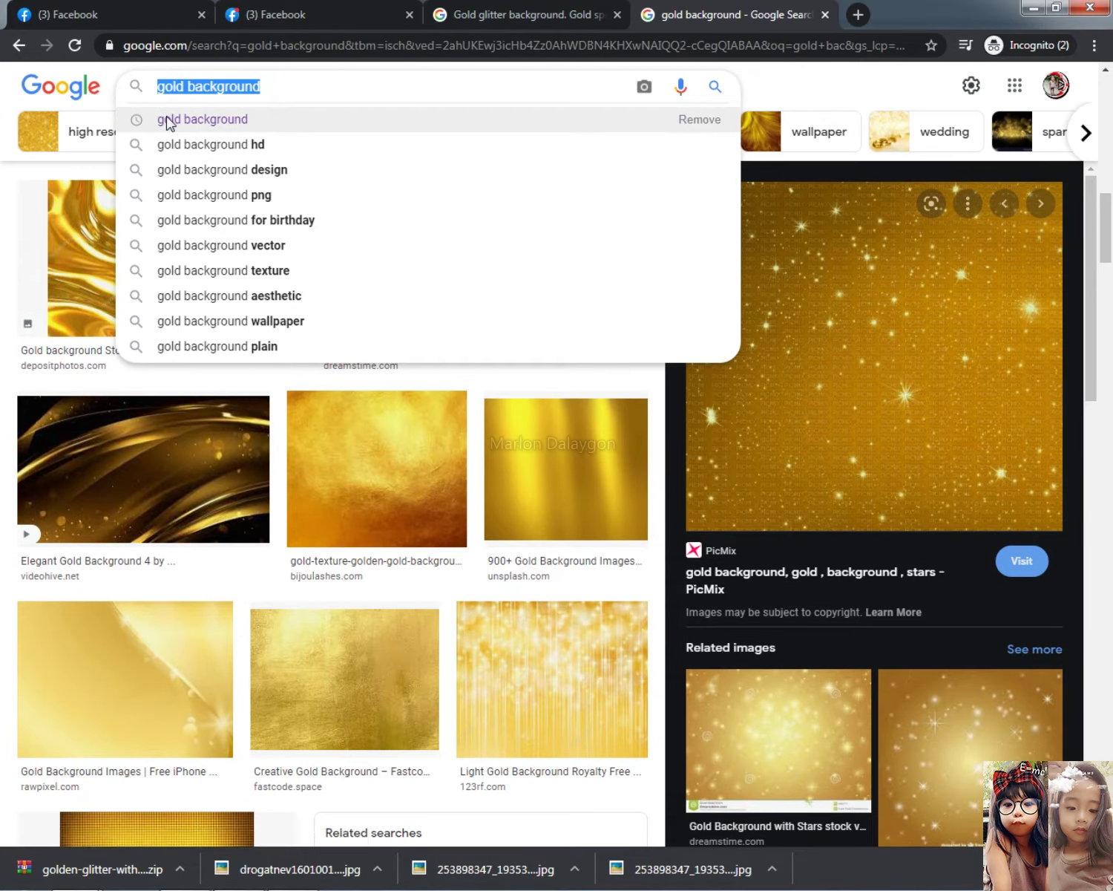
pyautogui.write('ba')
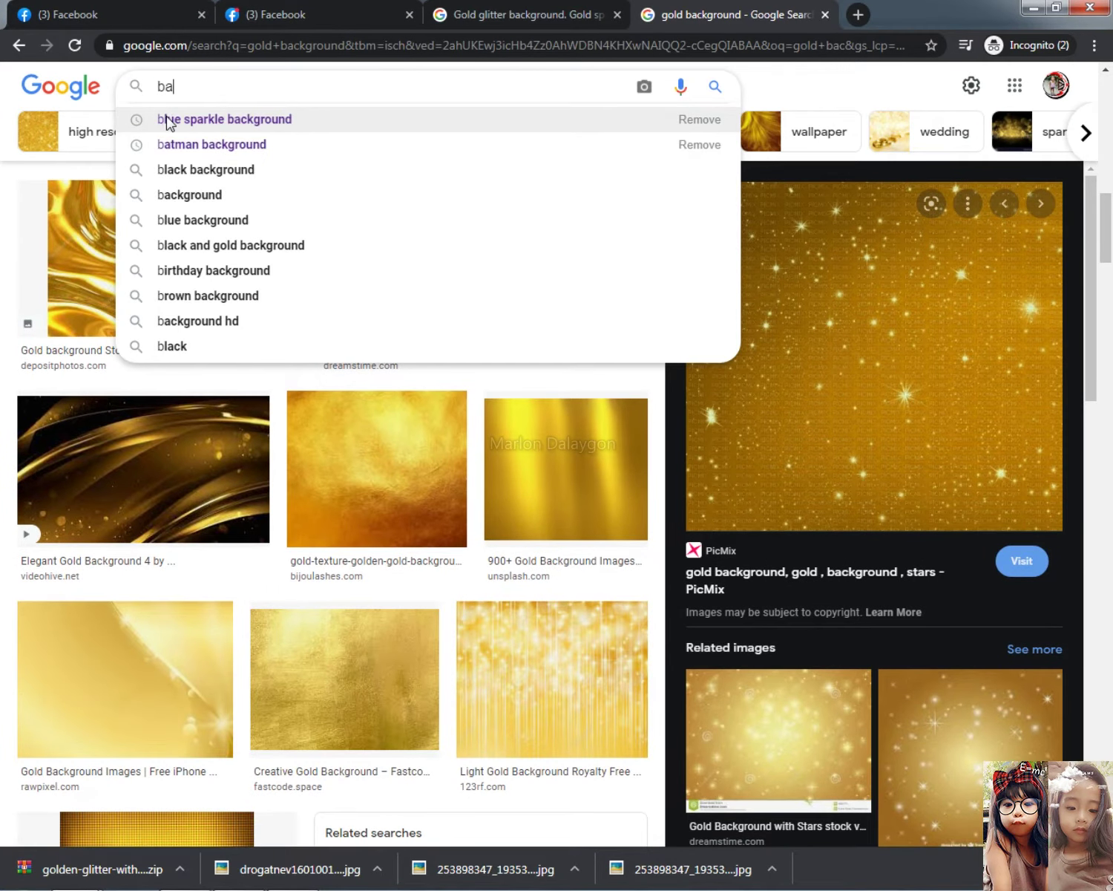
pyautogui.write('nner gold')
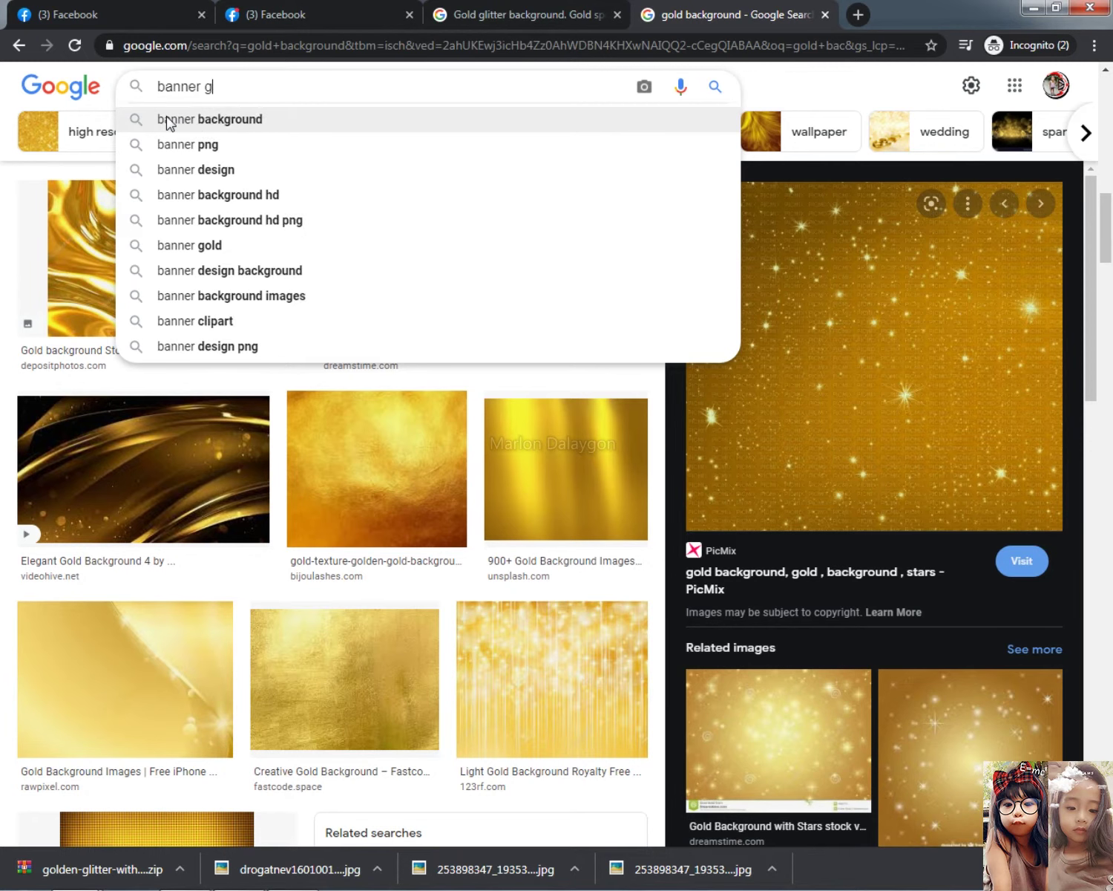
pyautogui.press('Down')
pyautogui.press('Down')
pyautogui.press('Up')
pyautogui.press('Return')
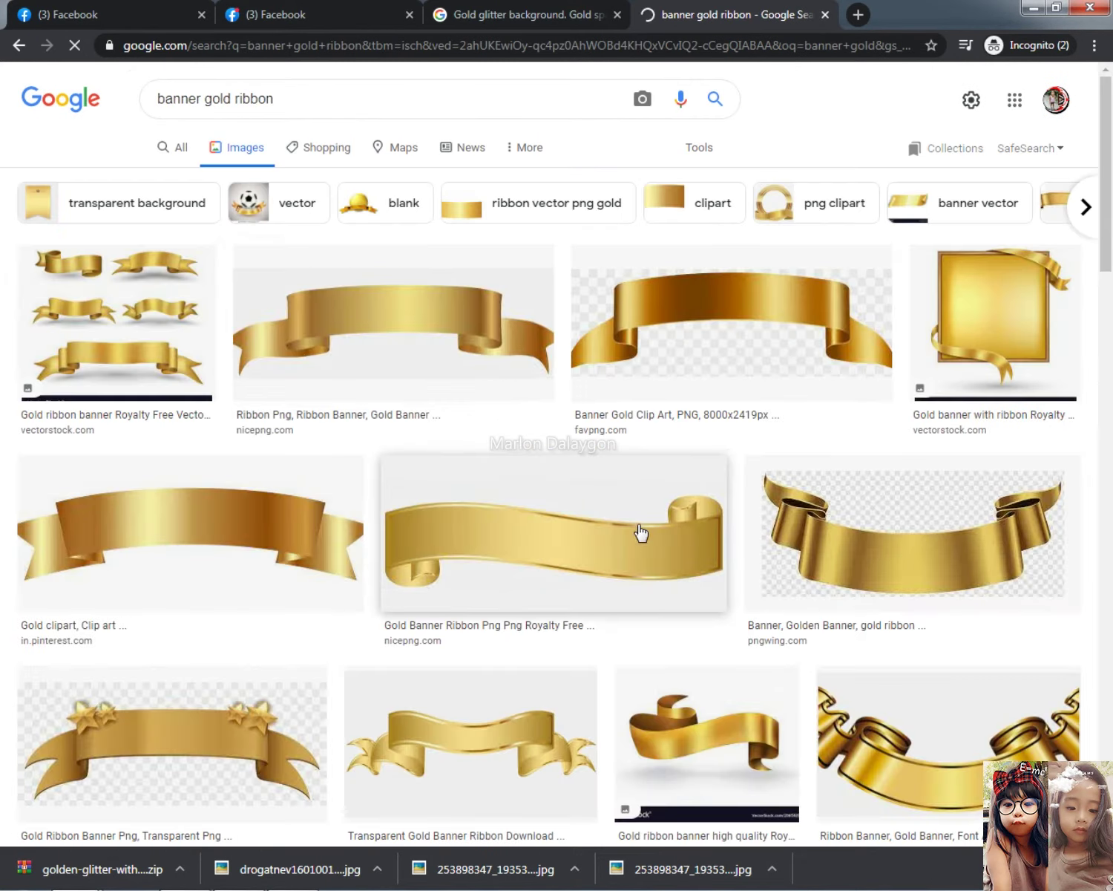
# Compare seekpng and PikPng ribbon previews against the reference 50 banner photo
pyautogui.click(136, 9)
pyautogui.click(271, 6)
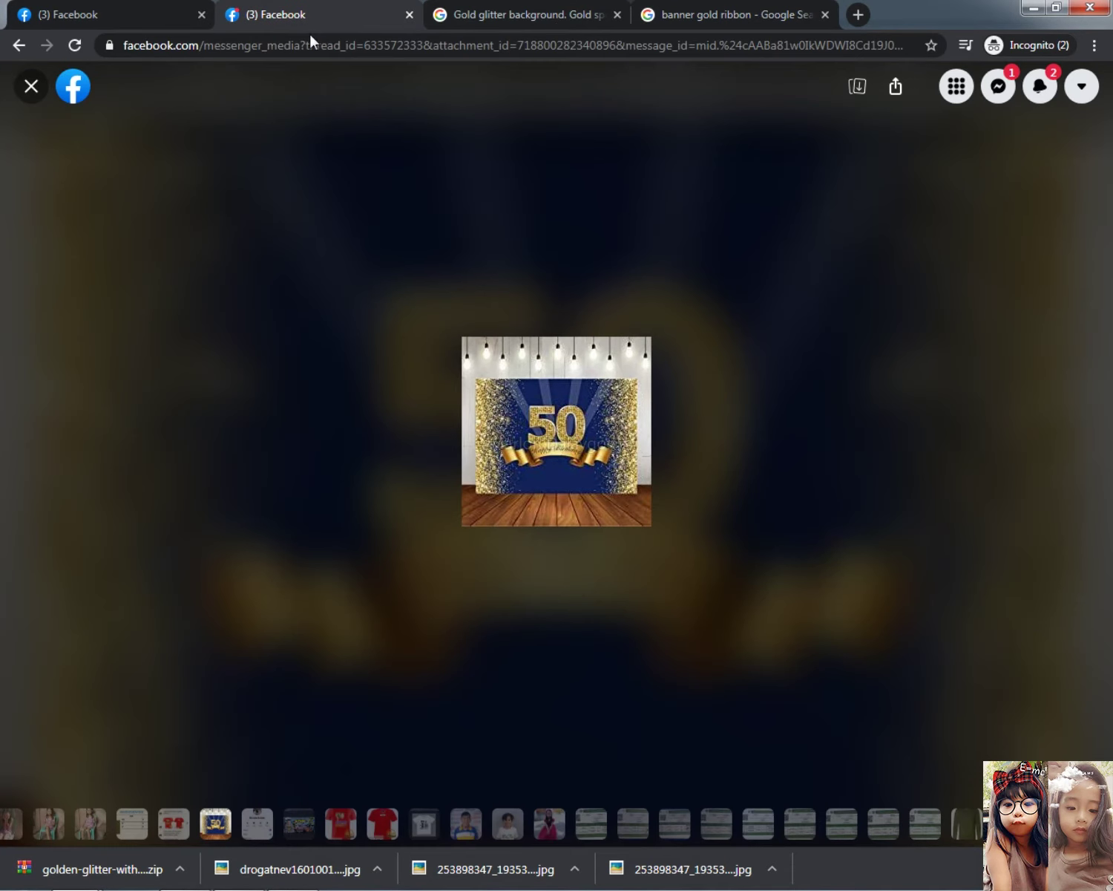
pyautogui.moveTo(602, 8); pyautogui.dragTo(672, 196)
pyautogui.click(653, 15)
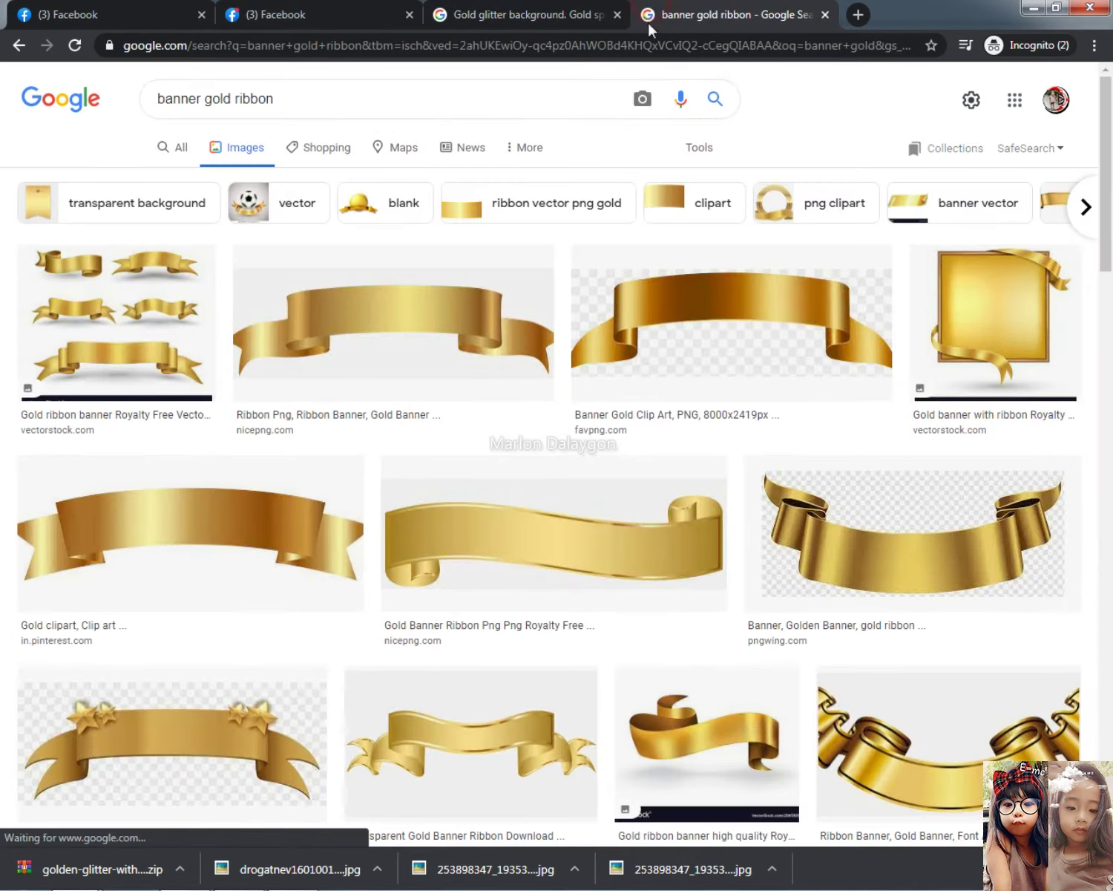
pyautogui.scroll(-3, 927, 630)
pyautogui.click(962, 507)
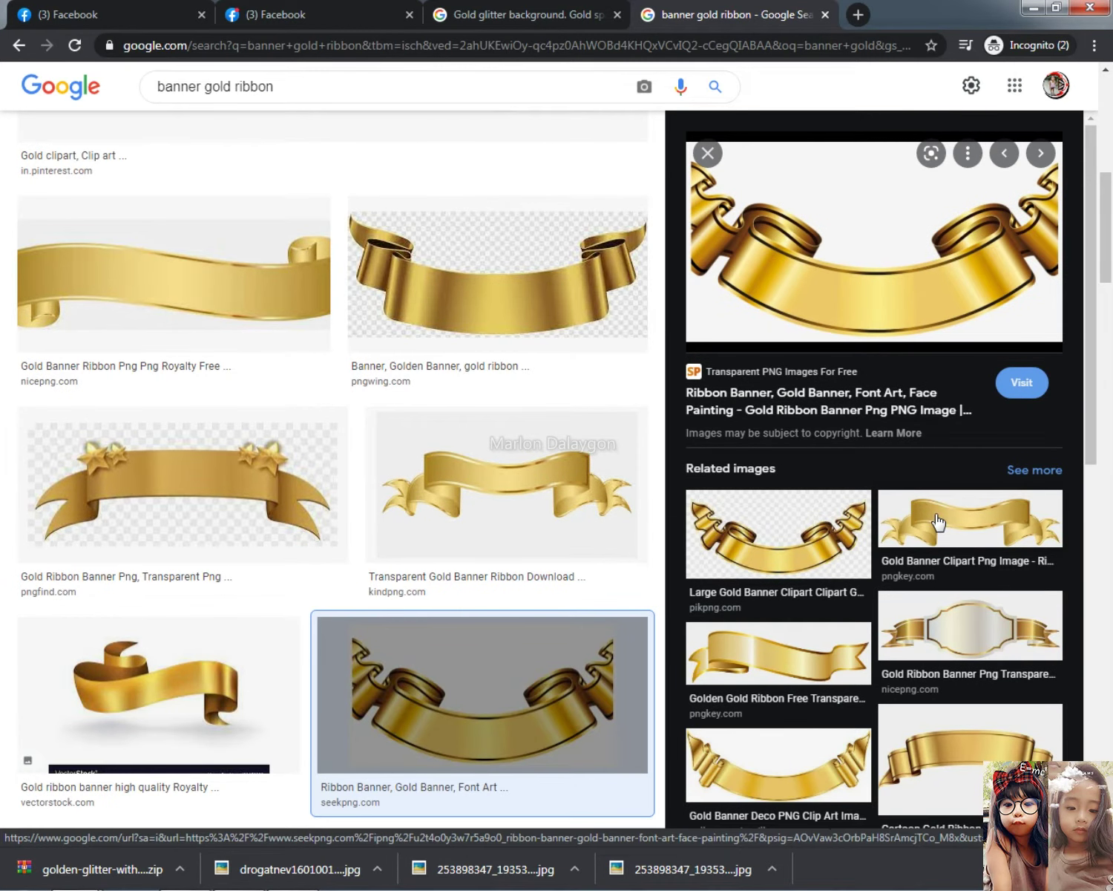
pyautogui.click(755, 507)
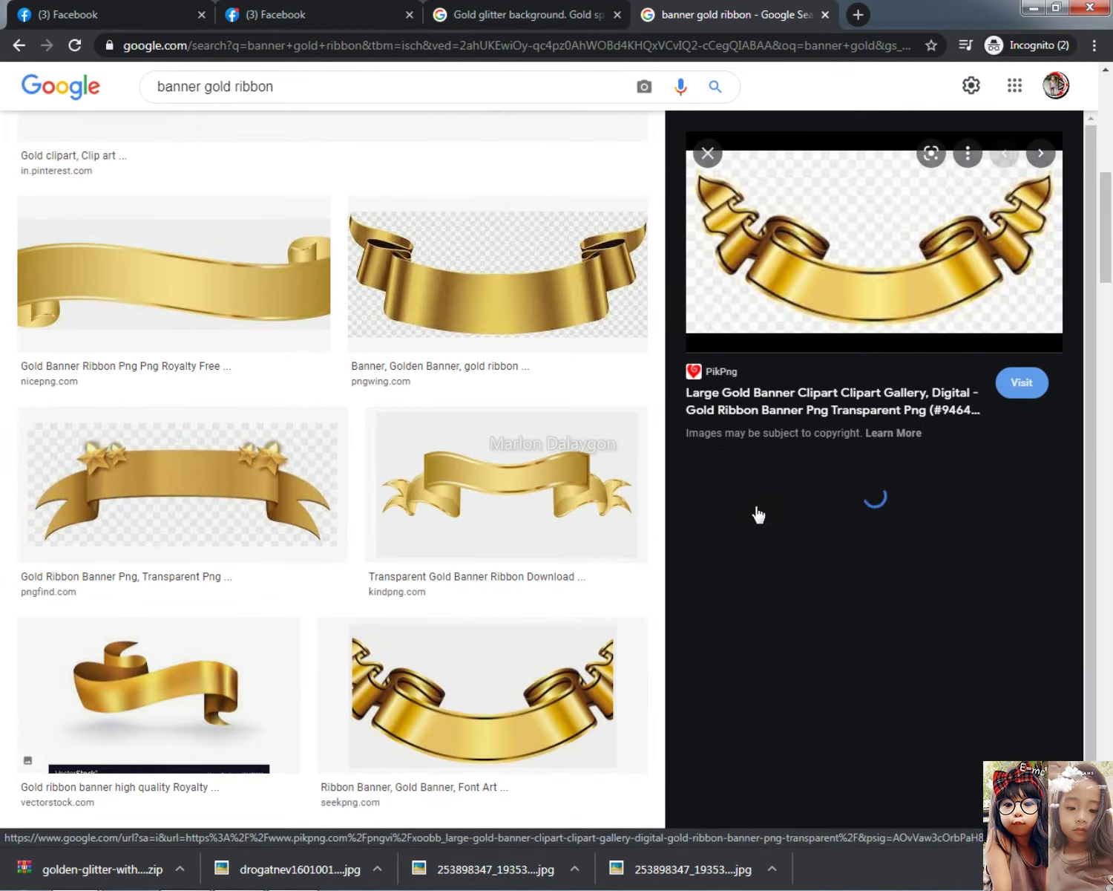
pyautogui.scroll(-8, 521, 568)
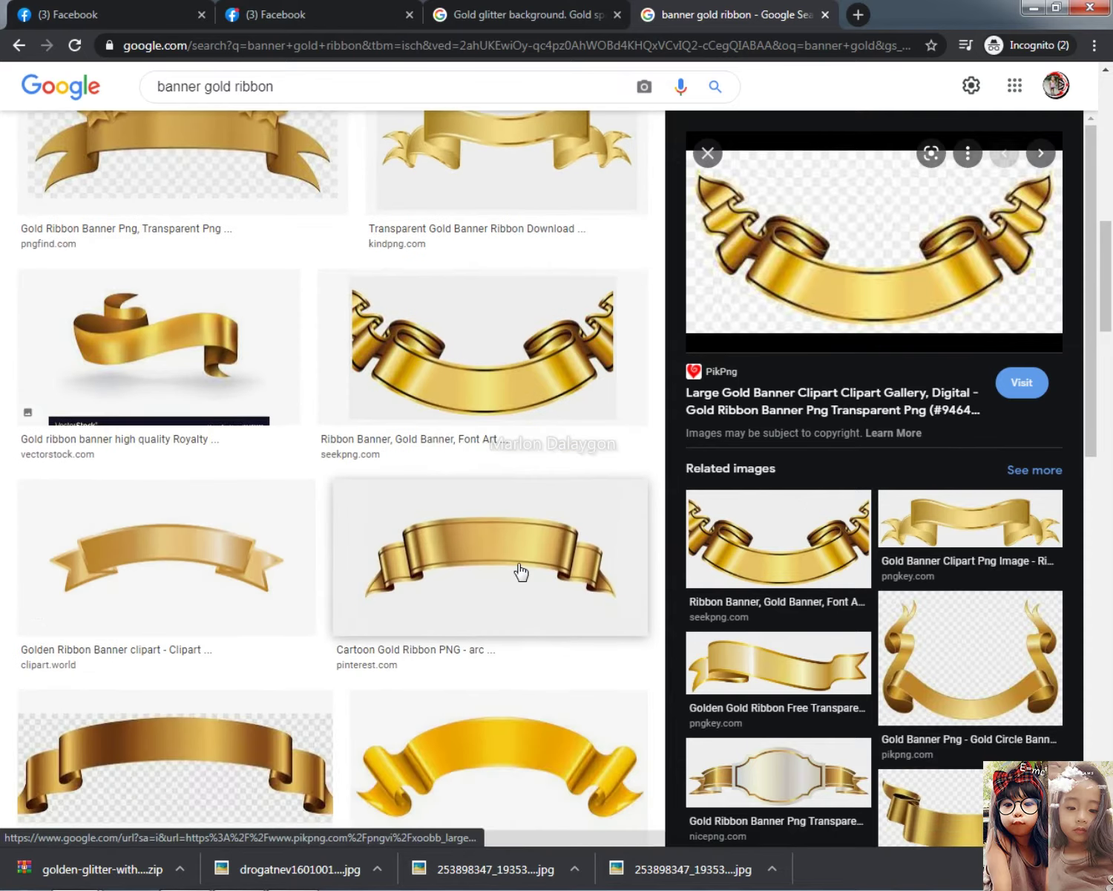
pyautogui.click(356, 11)
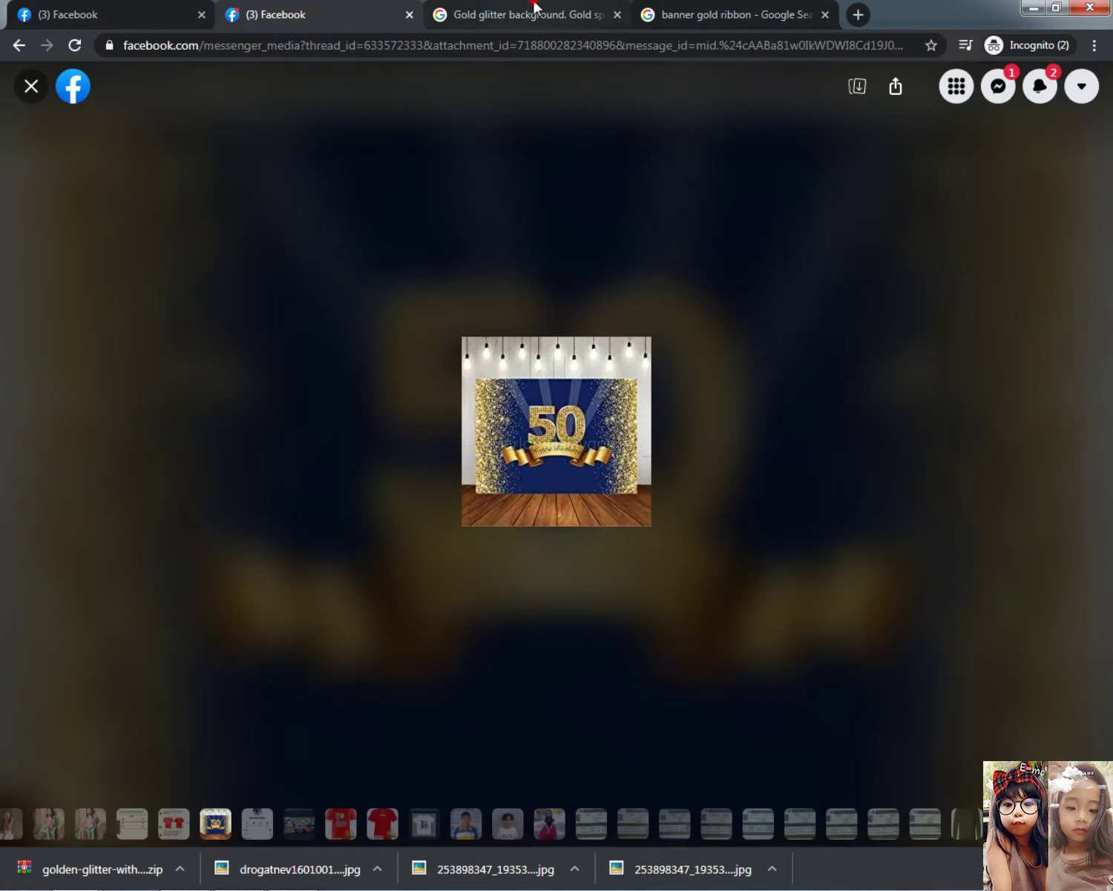
pyautogui.click(532, 13)
pyautogui.scroll(-5, 517, 540)
pyautogui.click(657, 14)
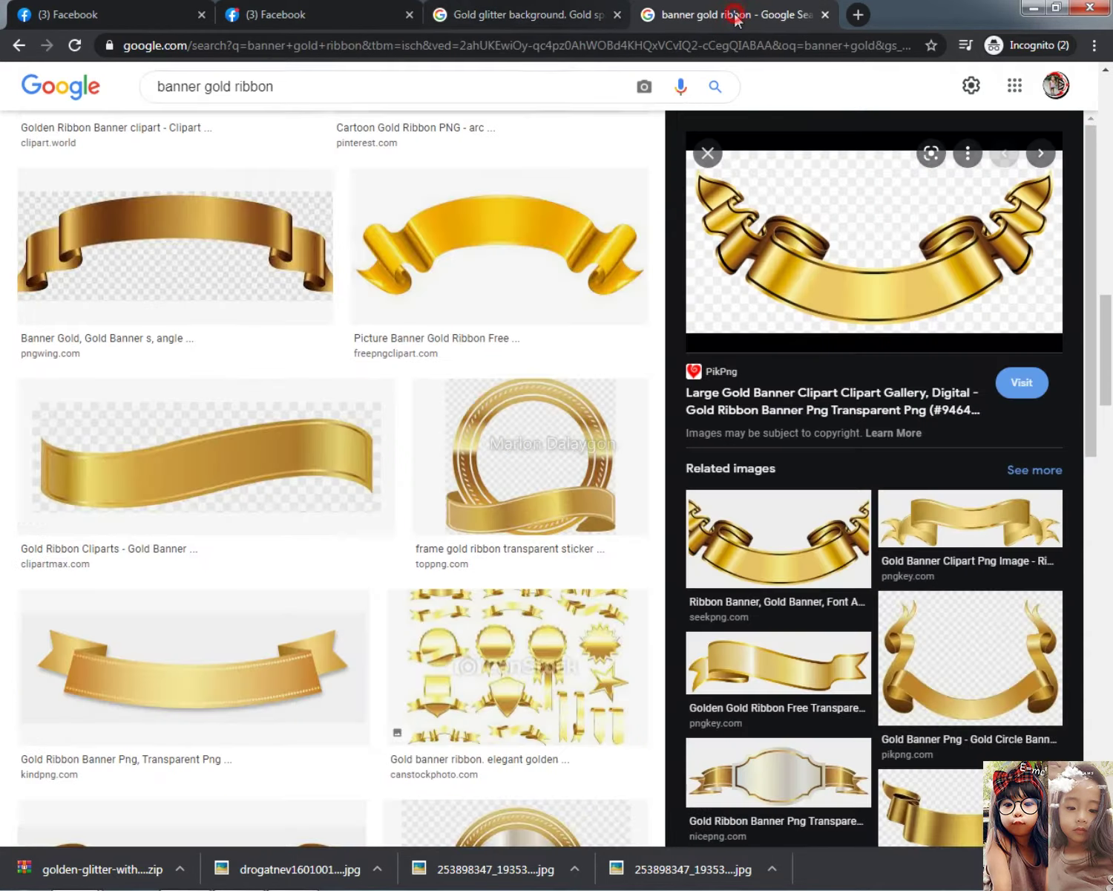
pyautogui.scroll(-8, 509, 452)
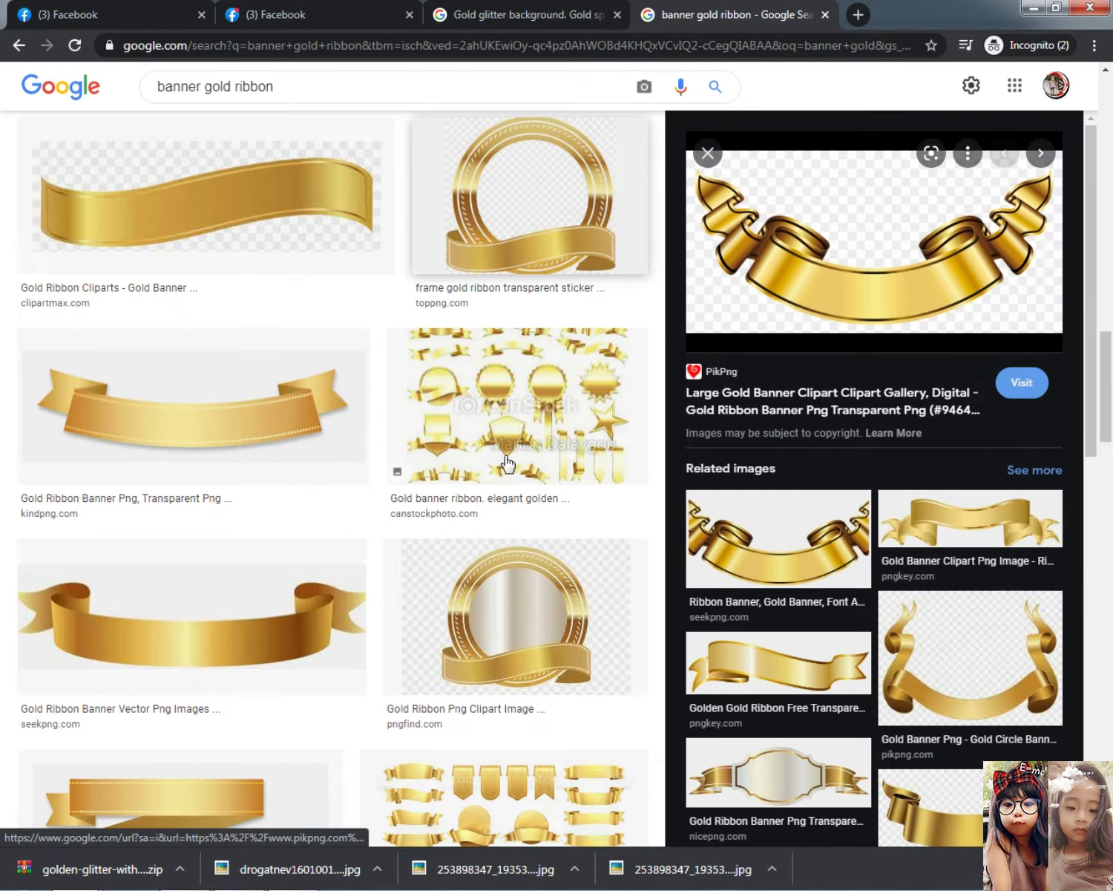
pyautogui.scroll(-5, 508, 463)
# Open the PNGEgg gold ribbon's source page in a new tab, then glance at a Pngtree ribbon
pyautogui.click(231, 318)
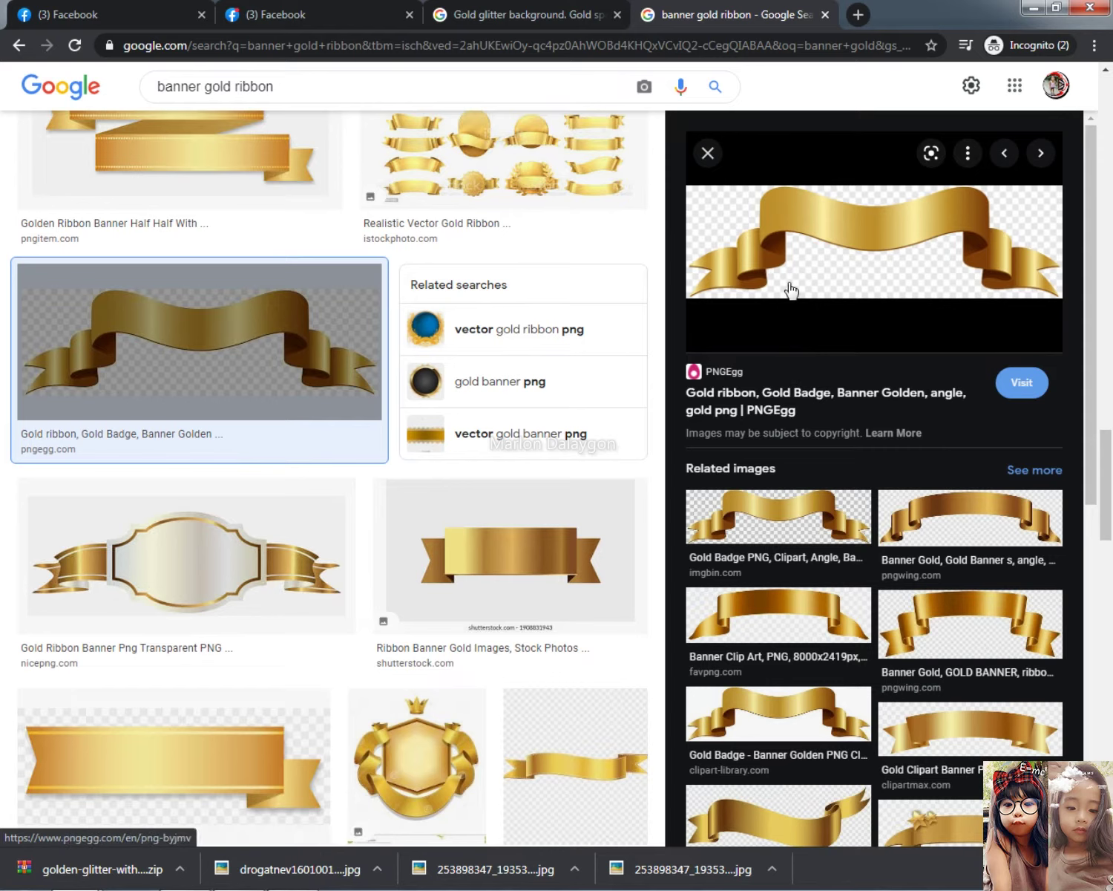
pyautogui.rightClick(920, 232)
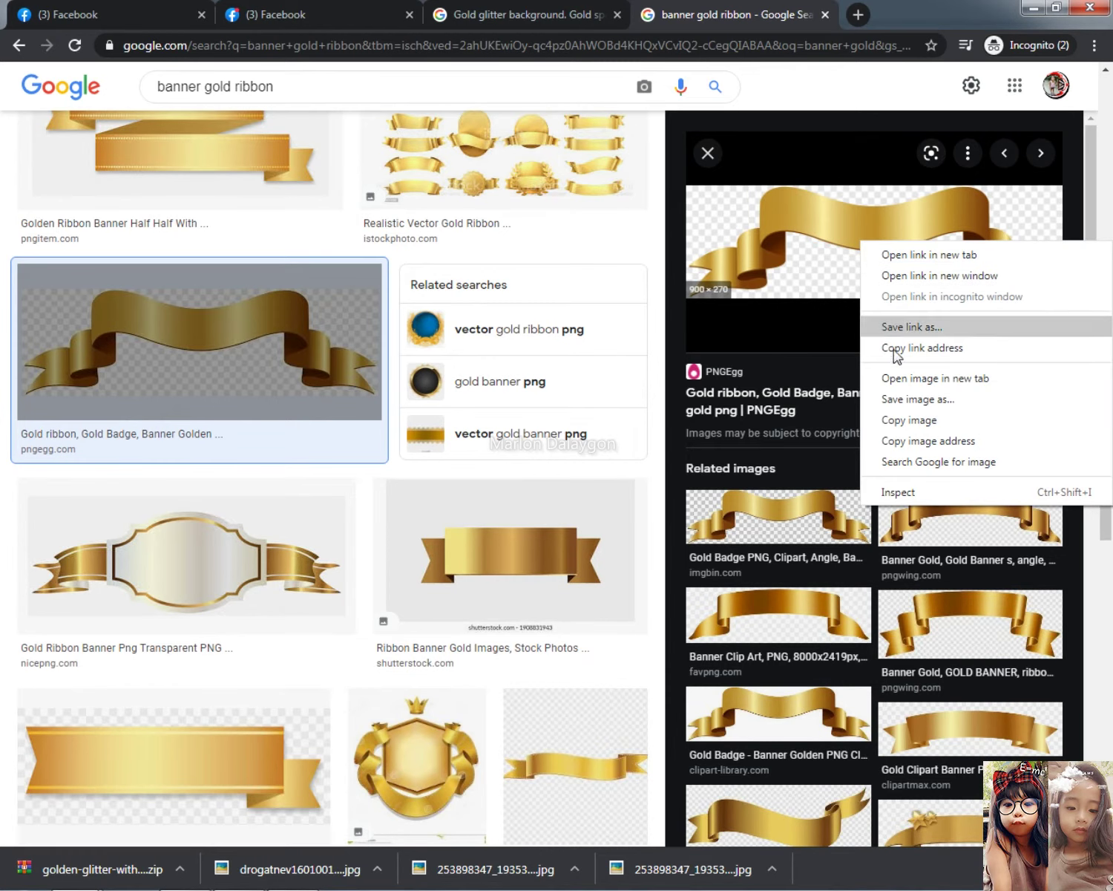
pyautogui.click(930, 254)
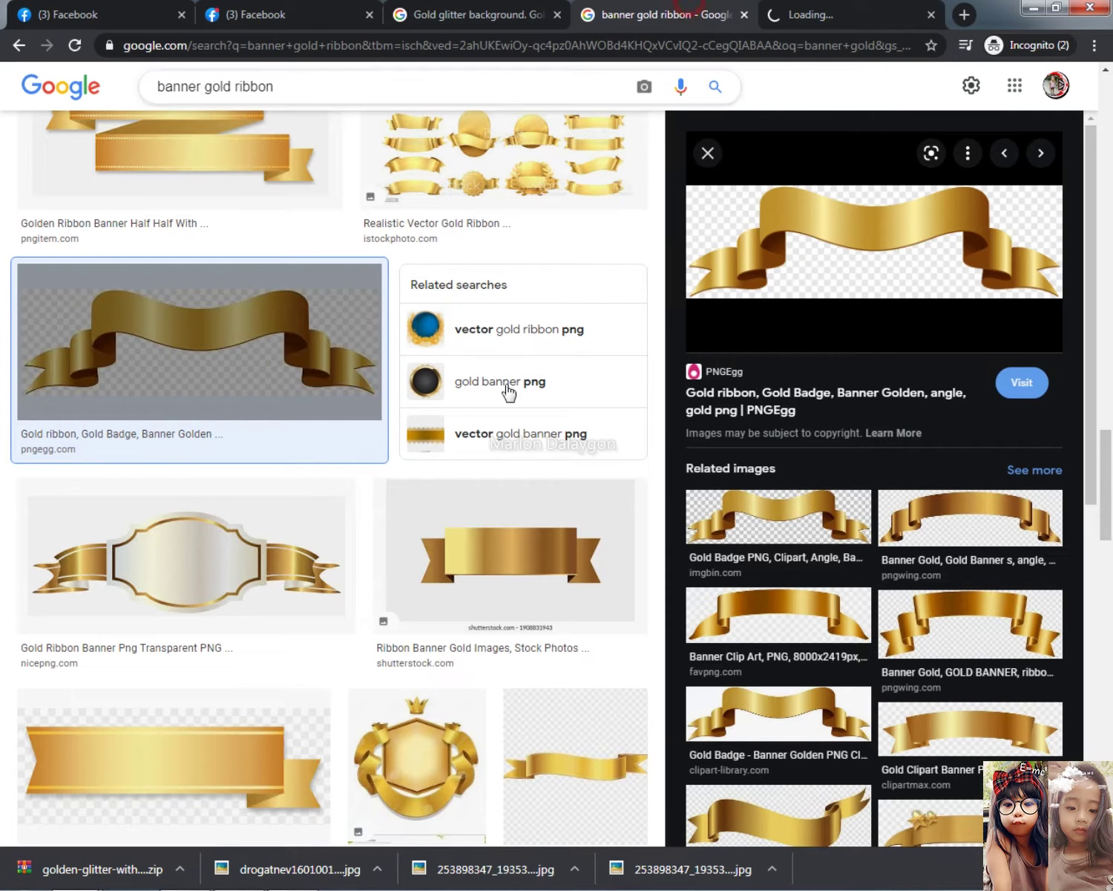
pyautogui.scroll(-7, 431, 519)
pyautogui.scroll(-20, 432, 520)
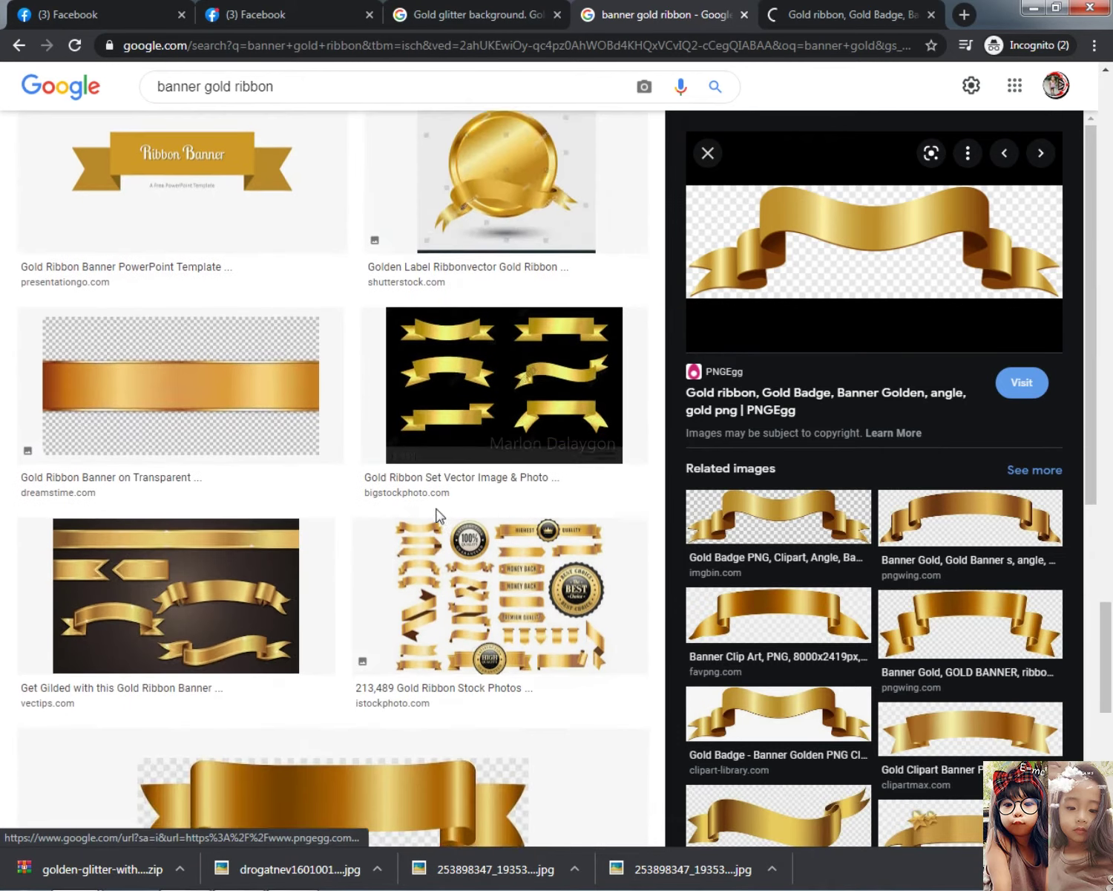
pyautogui.scroll(-15, 440, 521)
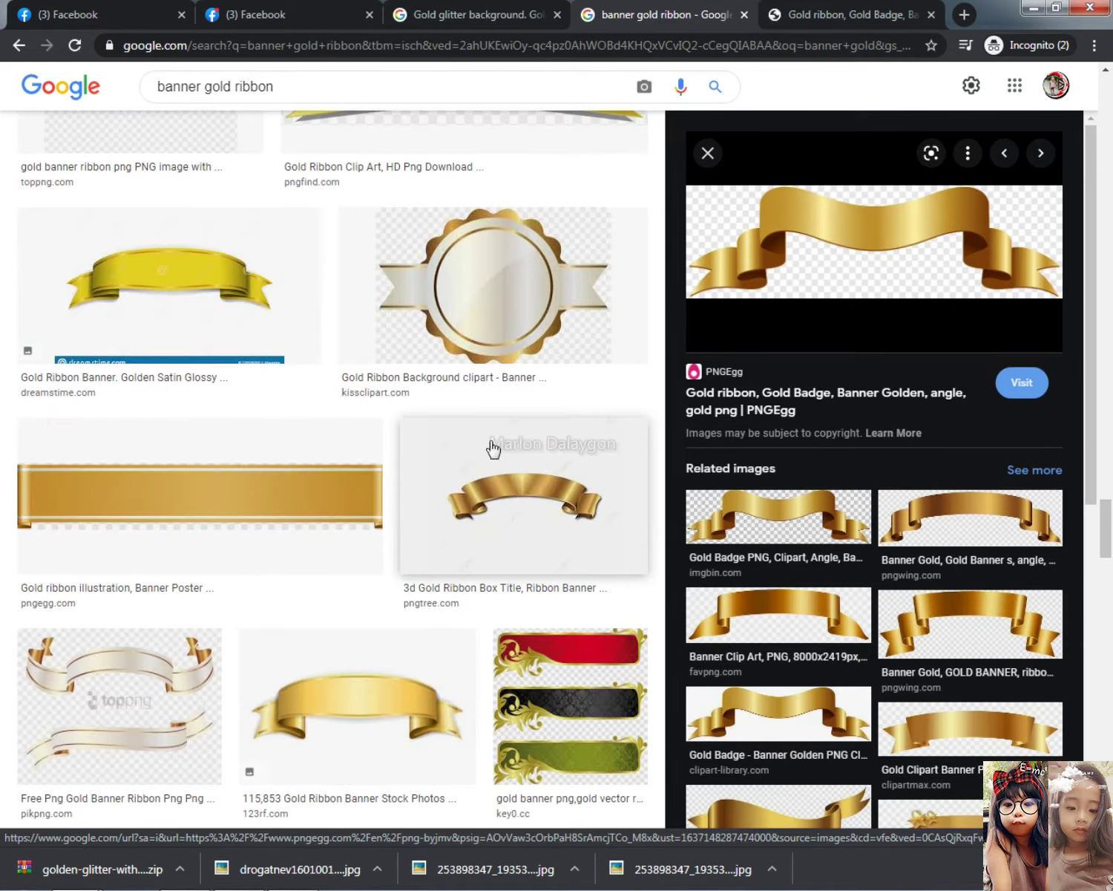
pyautogui.click(565, 464)
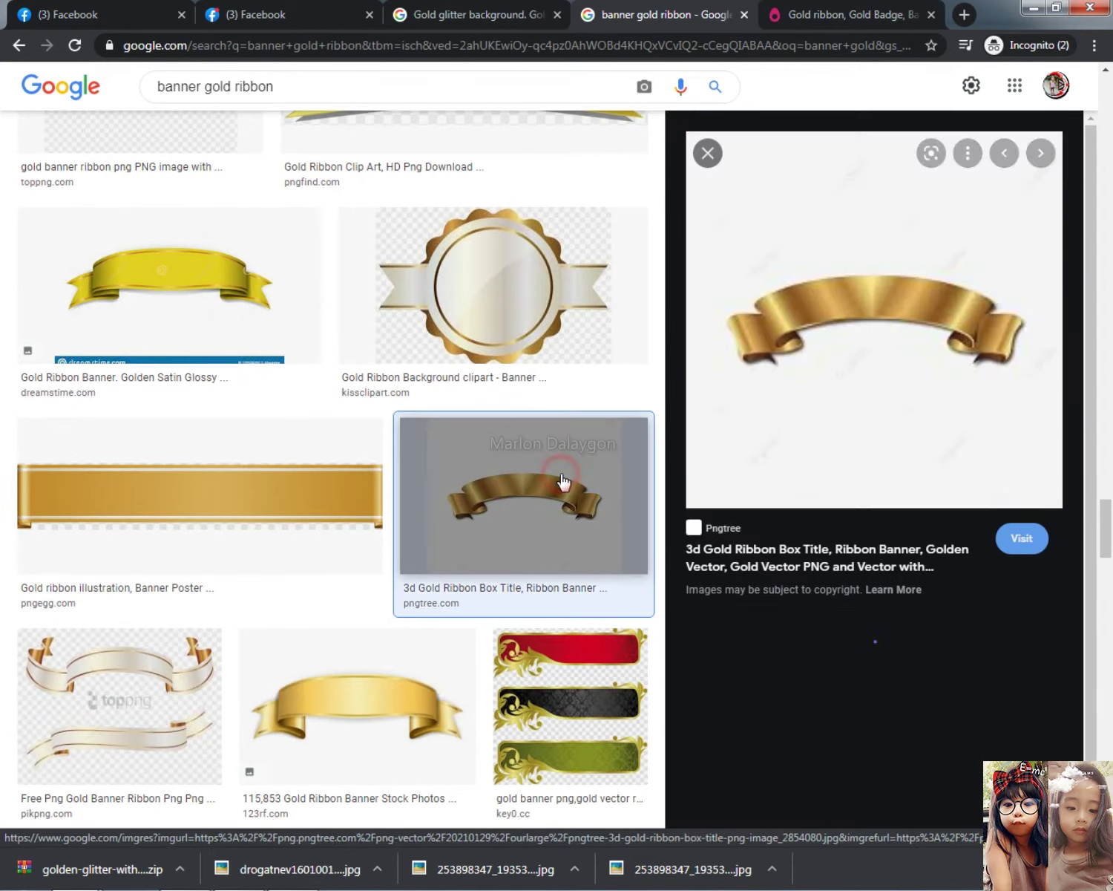
pyautogui.rightClick(898, 316)
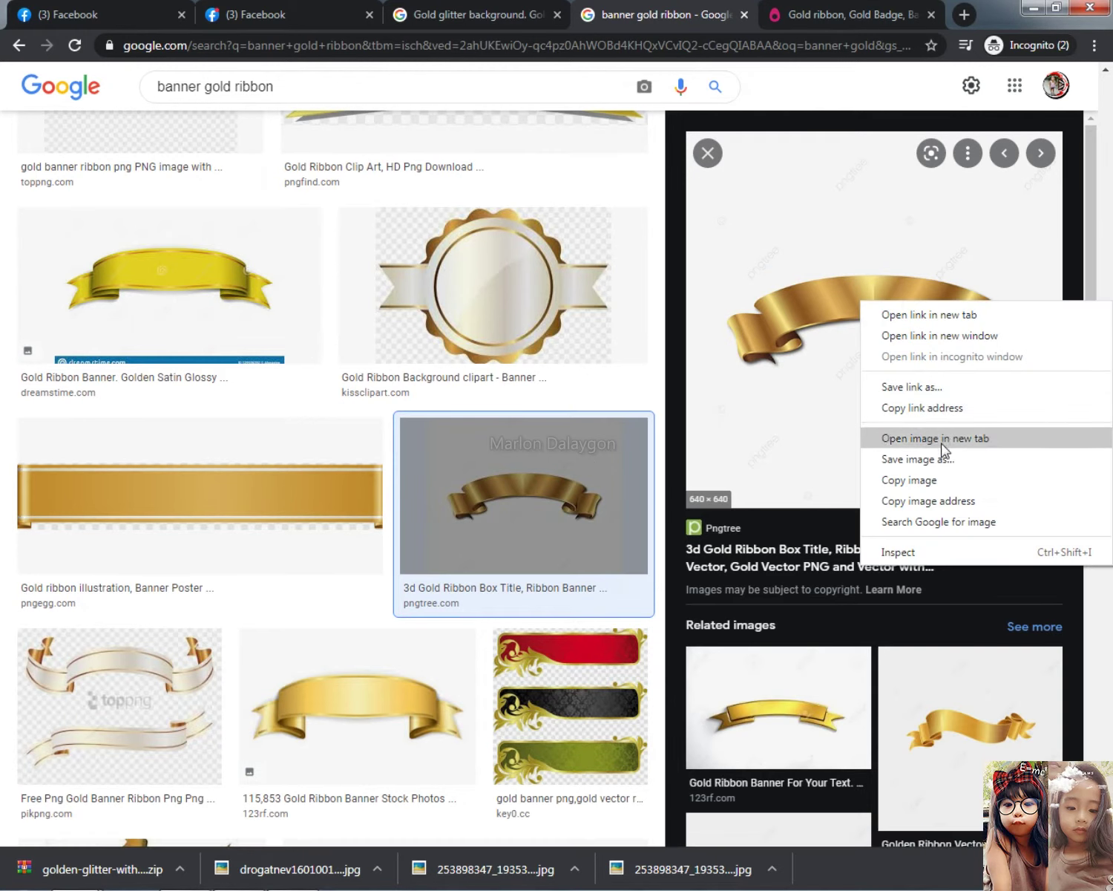
pyautogui.click(850, 11)
# On the PNGEgg ribbon page, start the download, close the ad, and choose 'I am human'
pyautogui.click(857, 16)
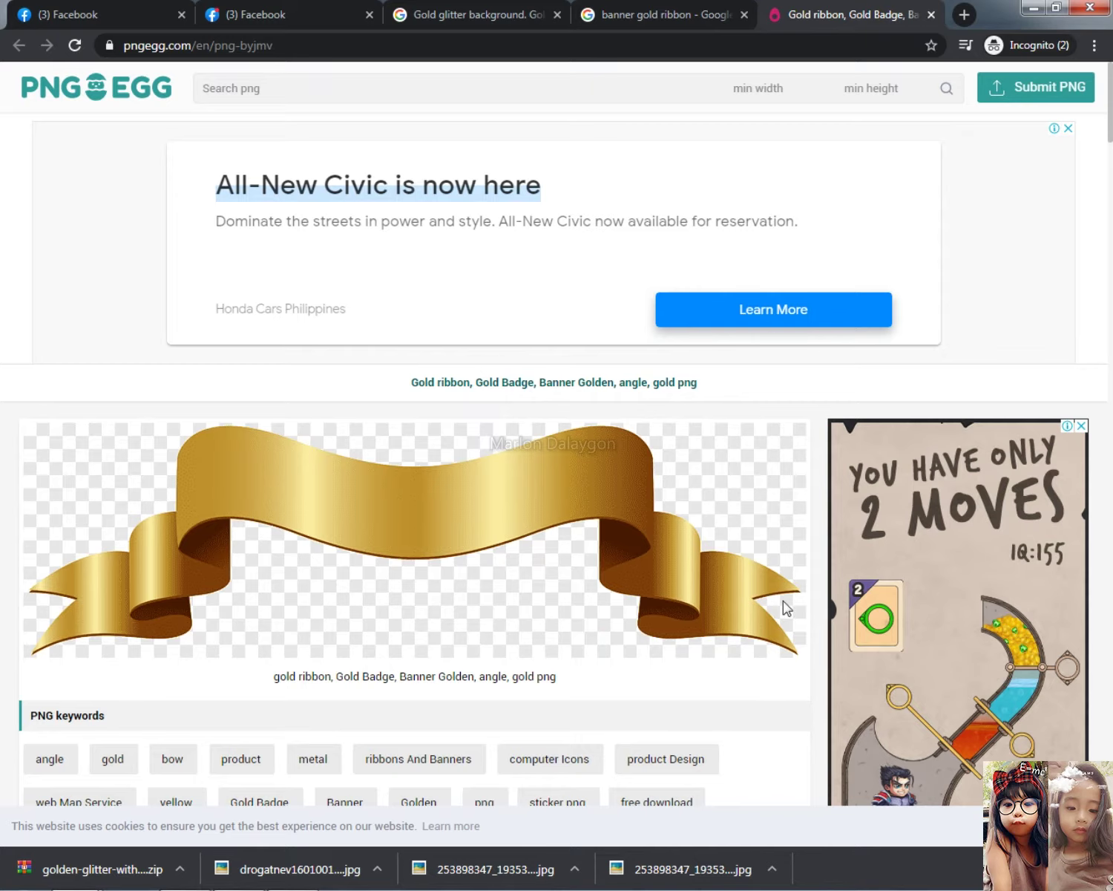
pyautogui.scroll(-4, 785, 539)
pyautogui.scroll(-6, 467, 598)
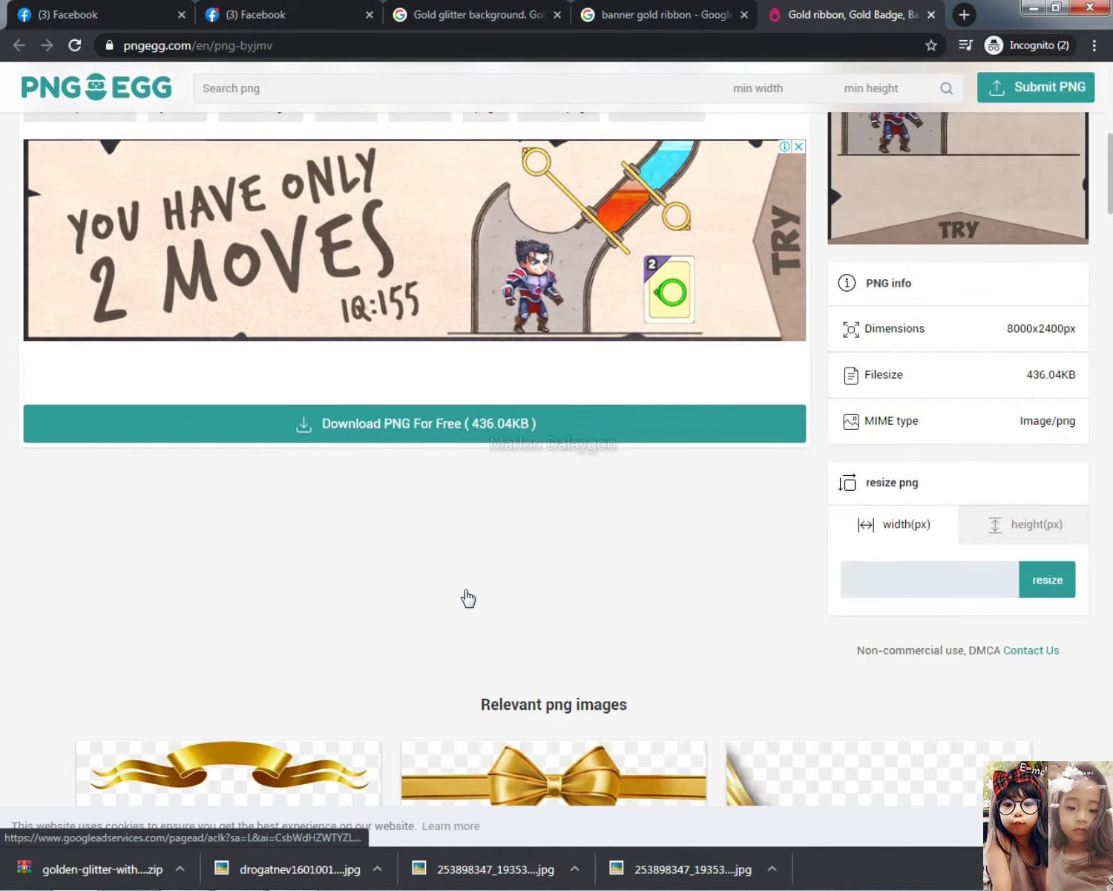
pyautogui.click(437, 424)
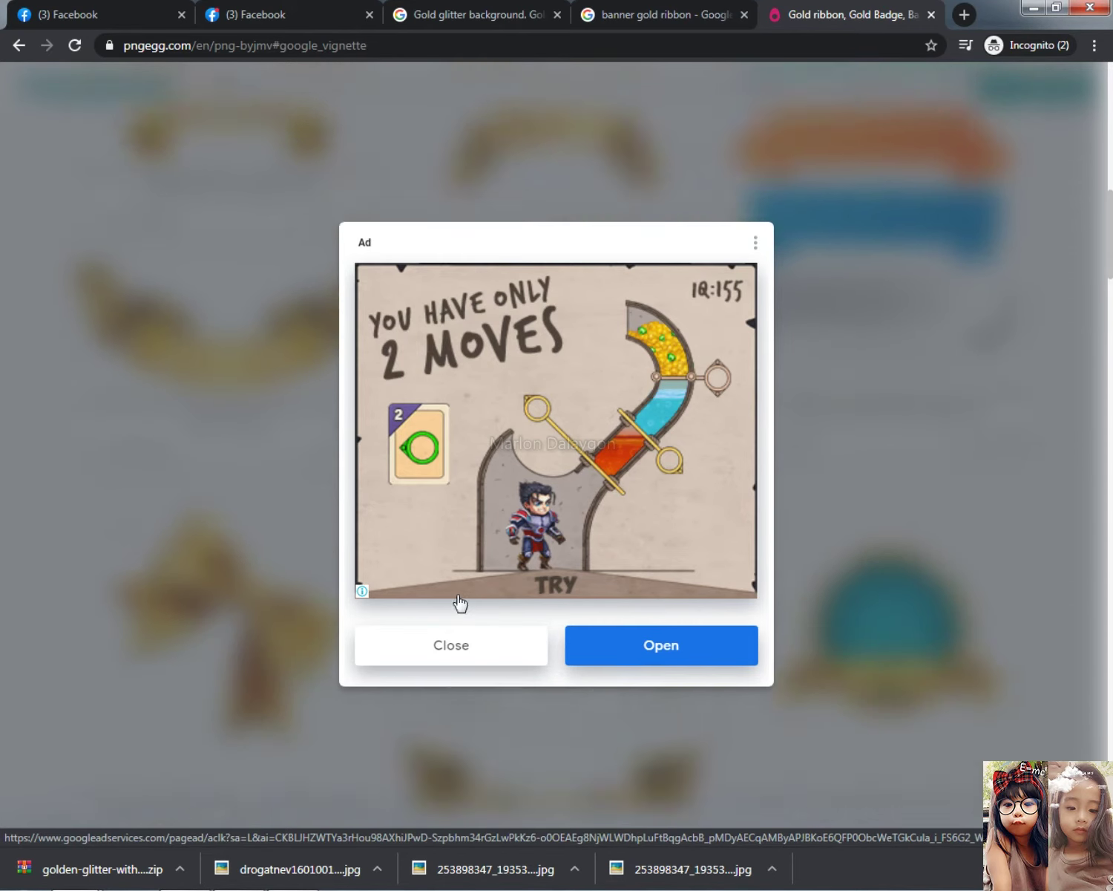
pyautogui.click(457, 643)
pyautogui.click(596, 726)
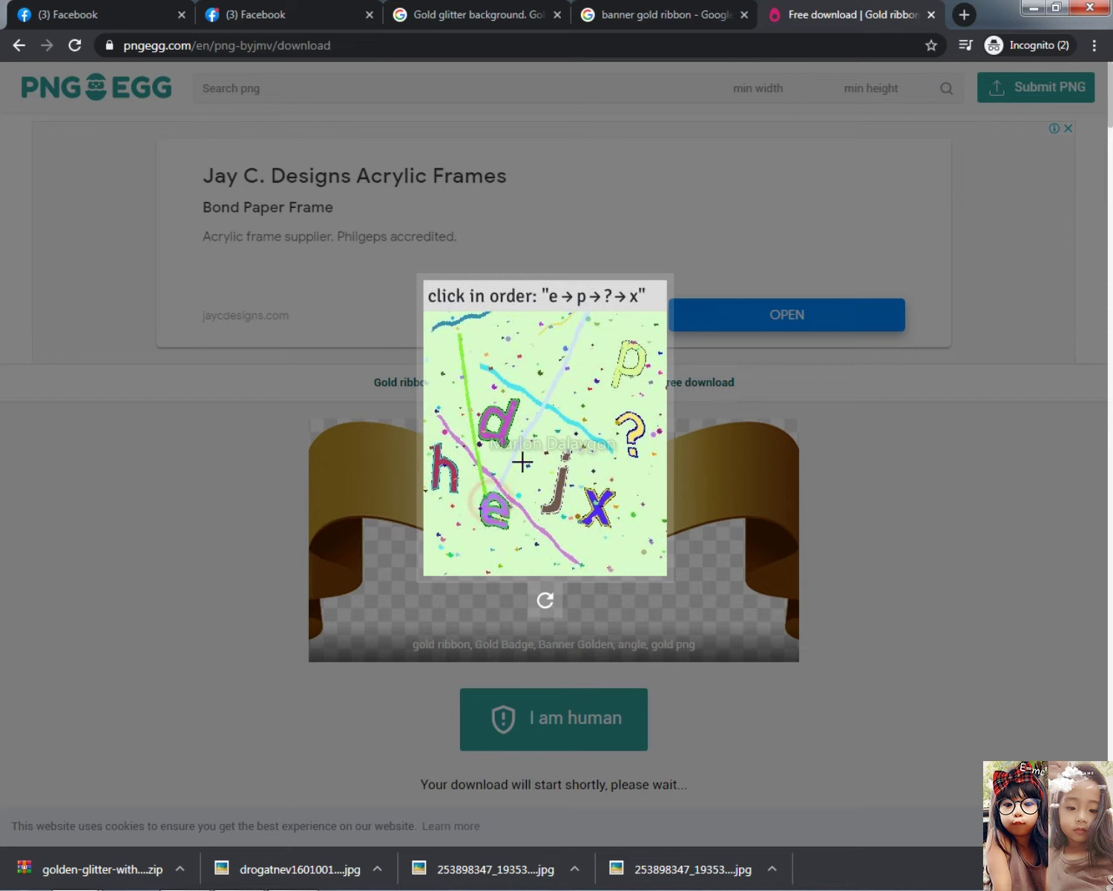
# Solve the click-in-order captcha, refreshing once, so the ribbon downloads as pngegg.png
pyautogui.click(631, 351)
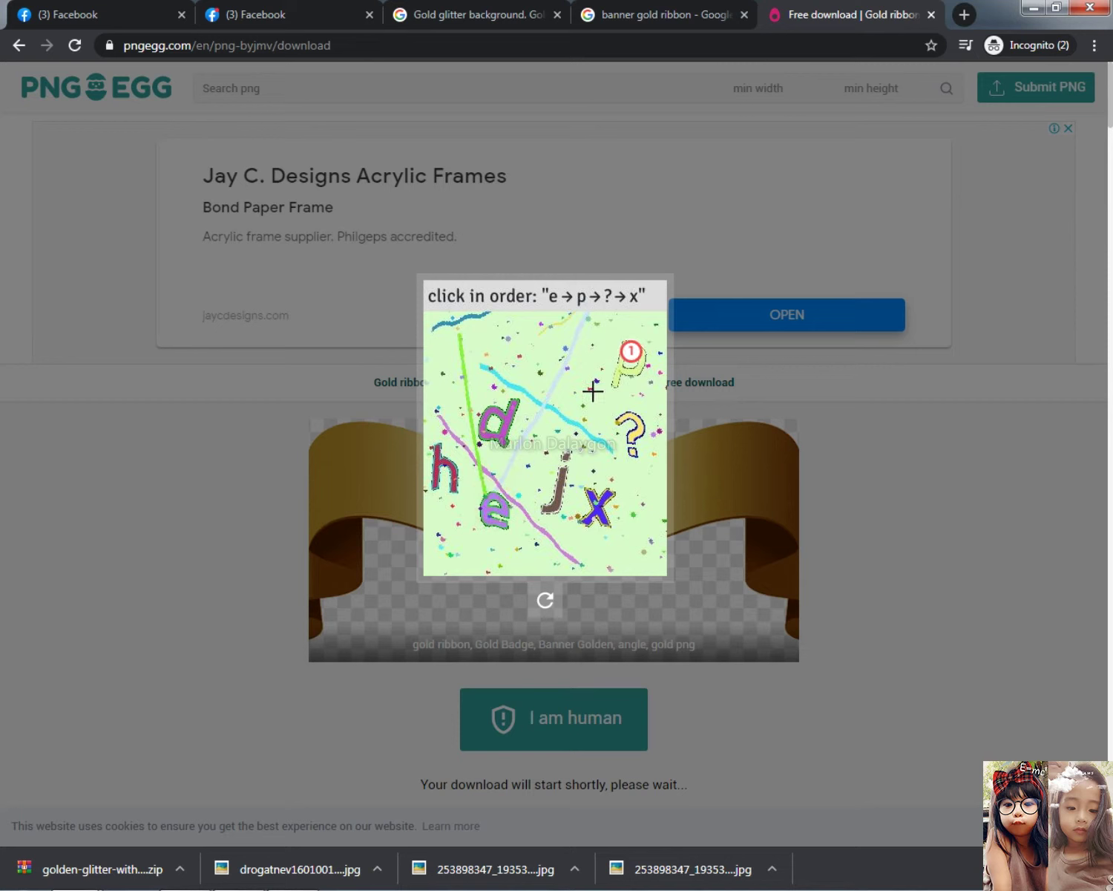
pyautogui.click(502, 501)
pyautogui.click(546, 600)
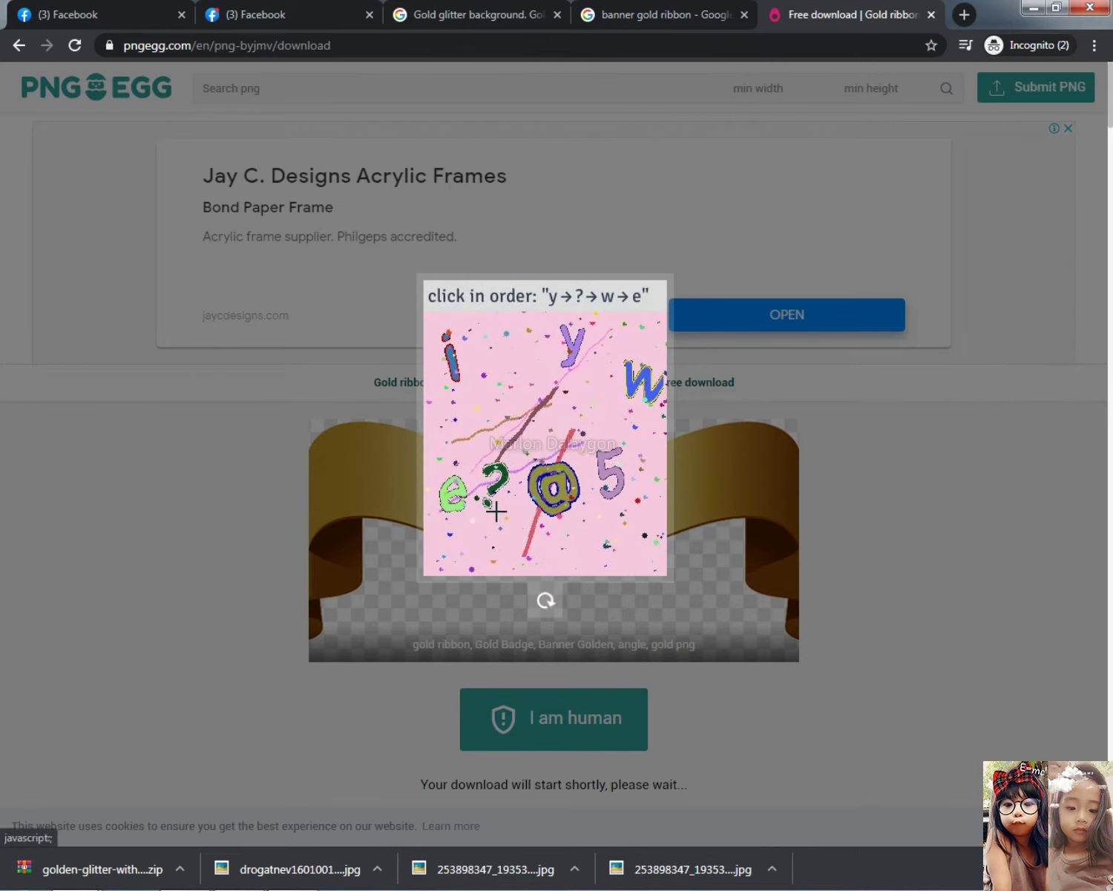
pyautogui.click(573, 347)
pyautogui.click(502, 479)
pyautogui.click(642, 381)
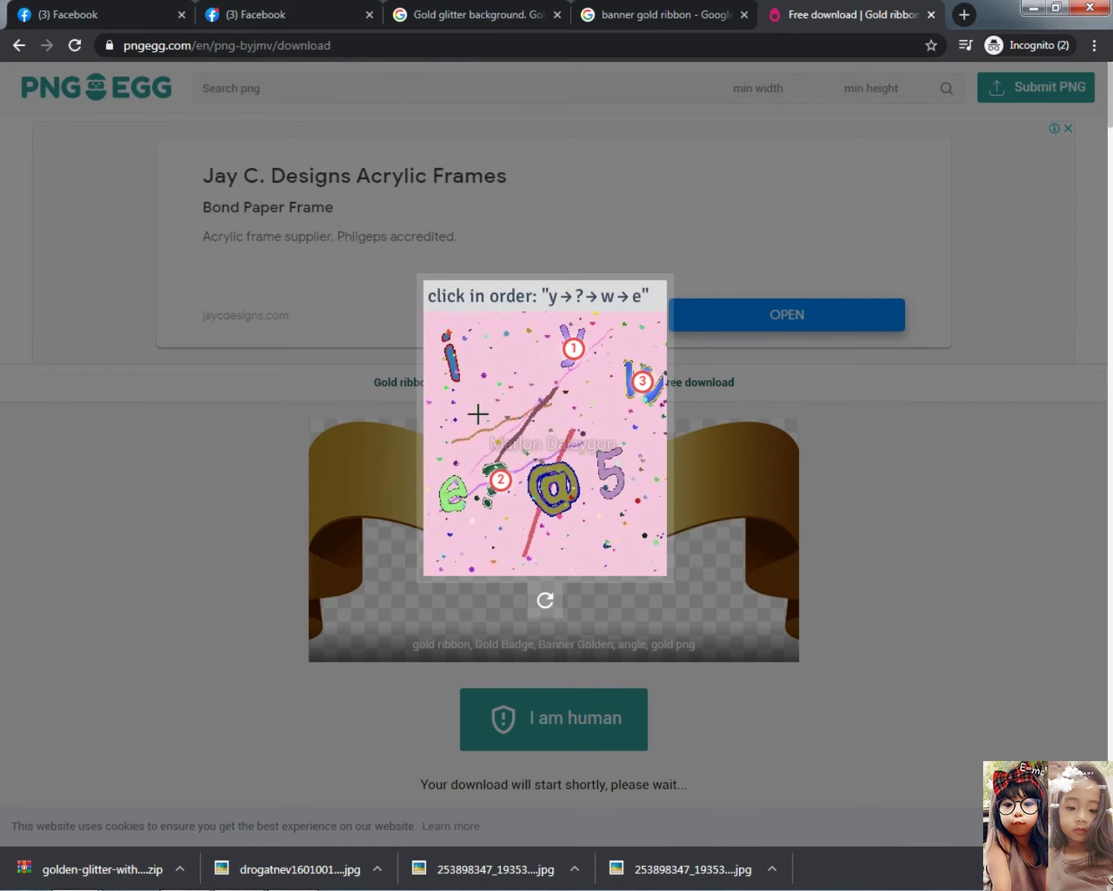
pyautogui.click(456, 495)
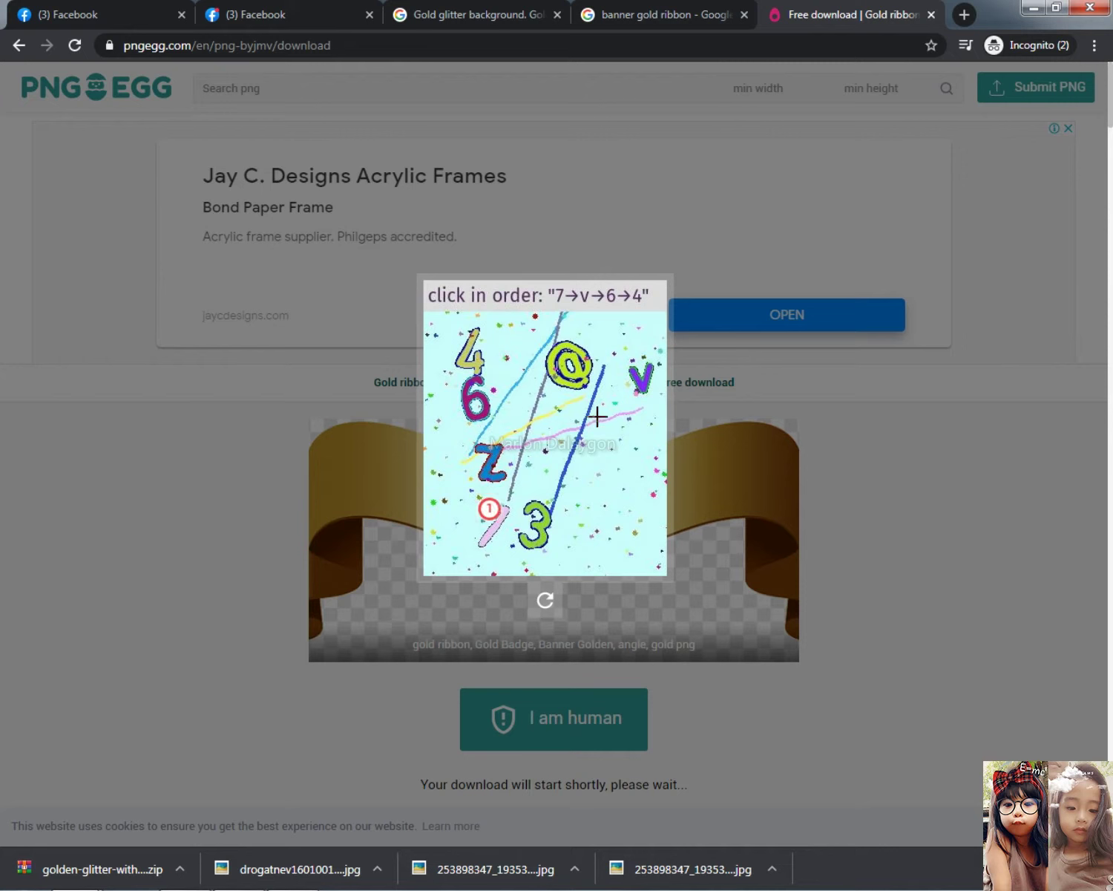
pyautogui.click(632, 378)
pyautogui.click(476, 407)
pyautogui.click(471, 355)
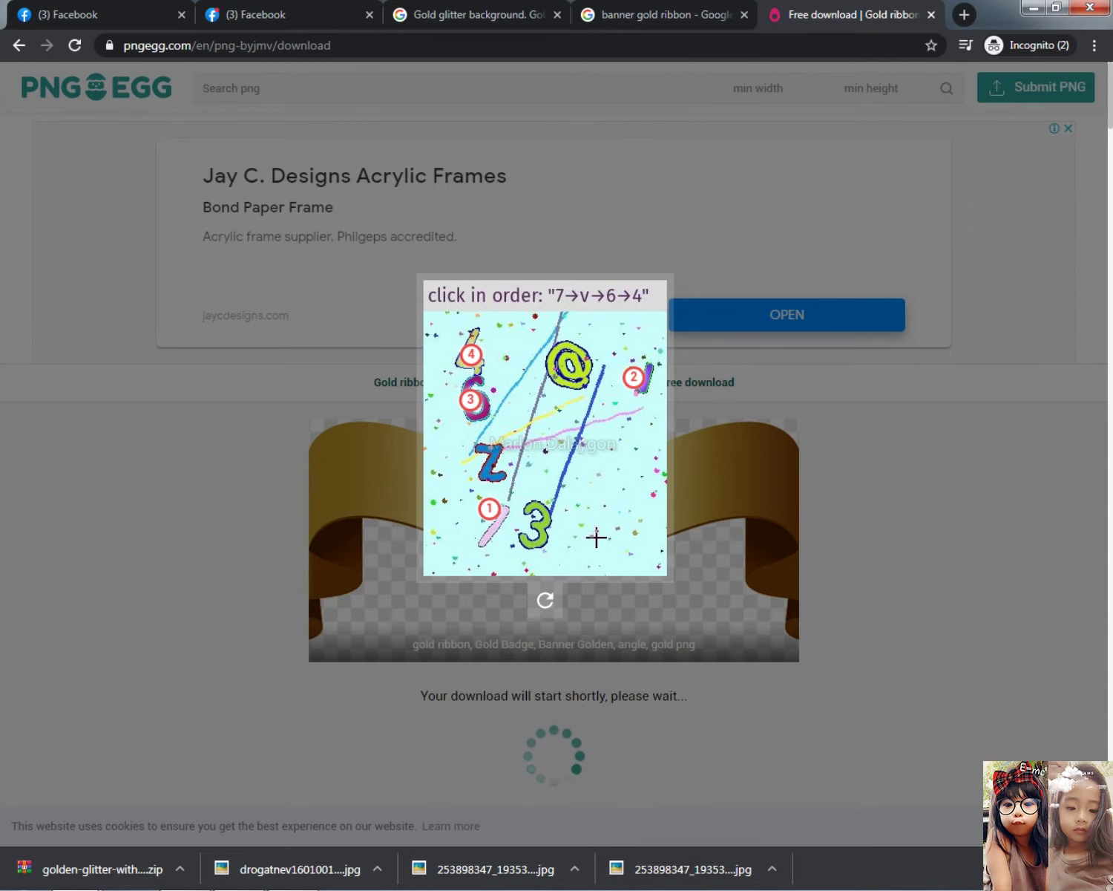
# Check the completed download page, then switch back to Photoshop from the taskbar
pyautogui.scroll(-5, 616, 542)
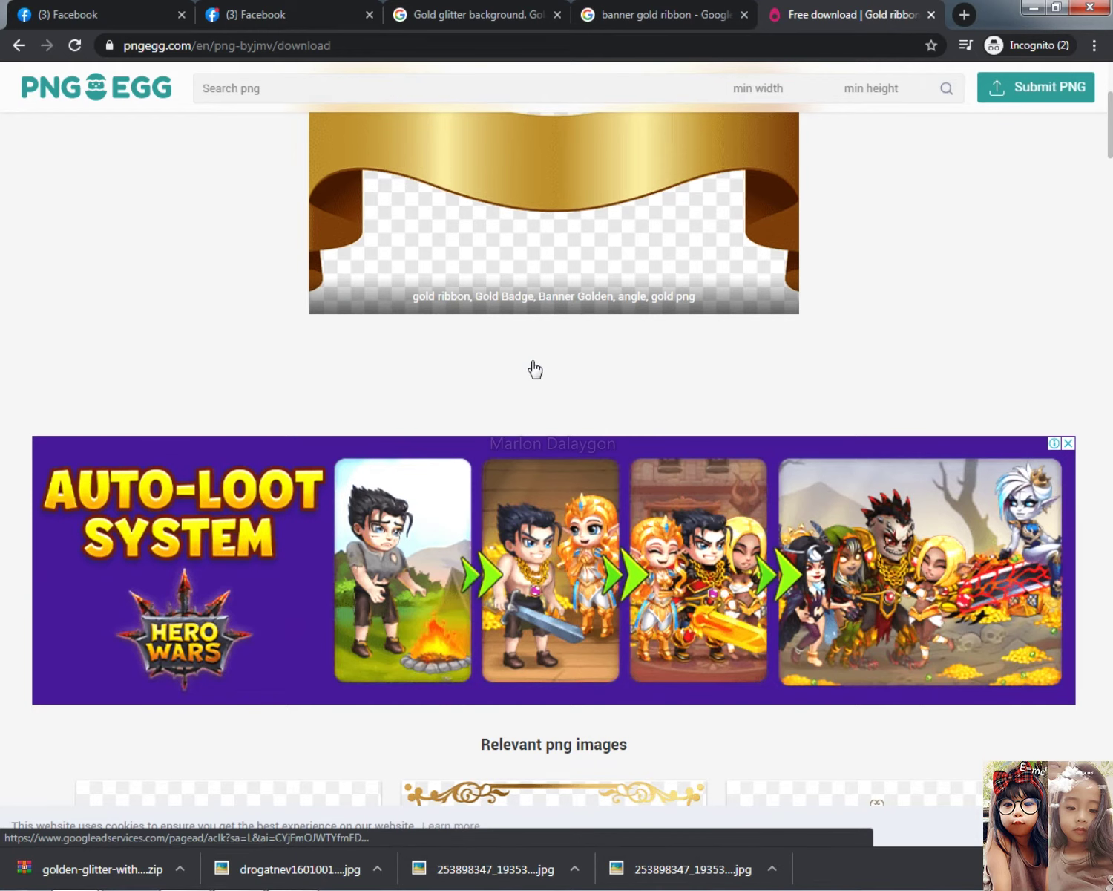
pyautogui.scroll(-5, 536, 366)
pyautogui.scroll(1, 524, 398)
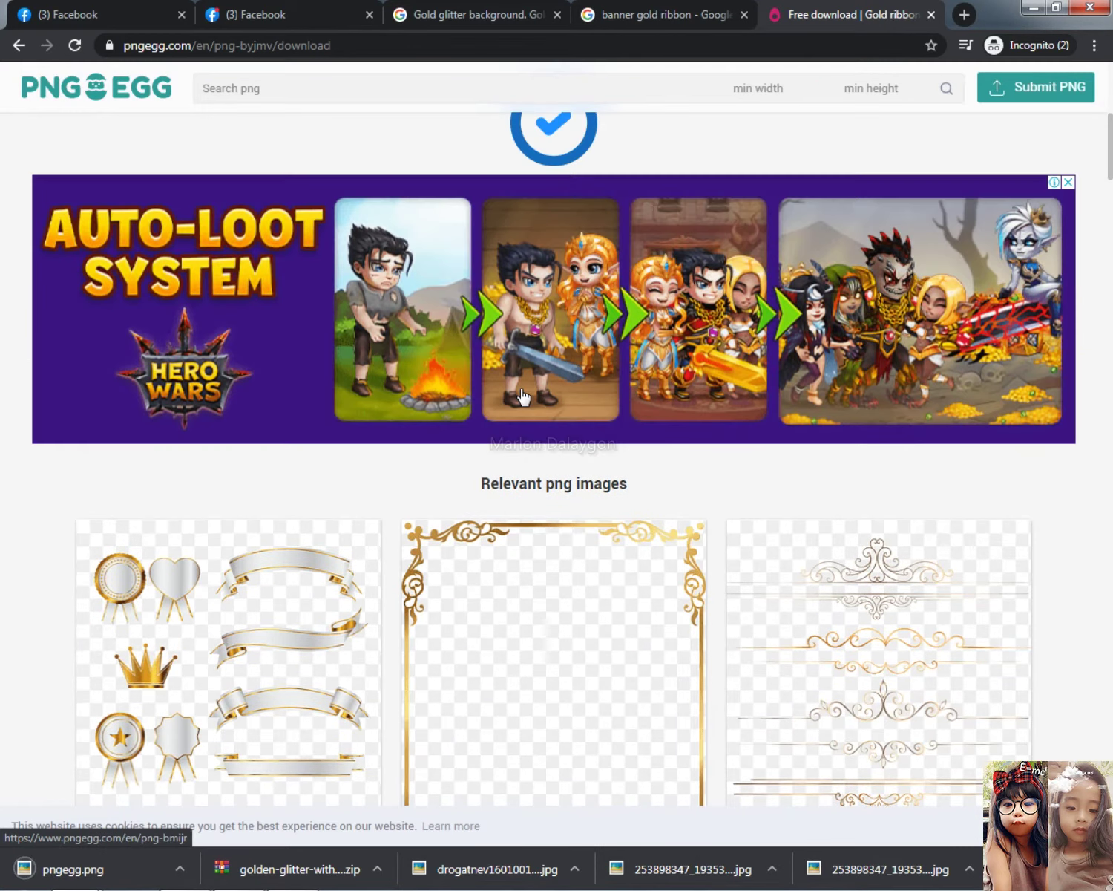
pyautogui.scroll(4, 523, 397)
pyautogui.scroll(4, 522, 399)
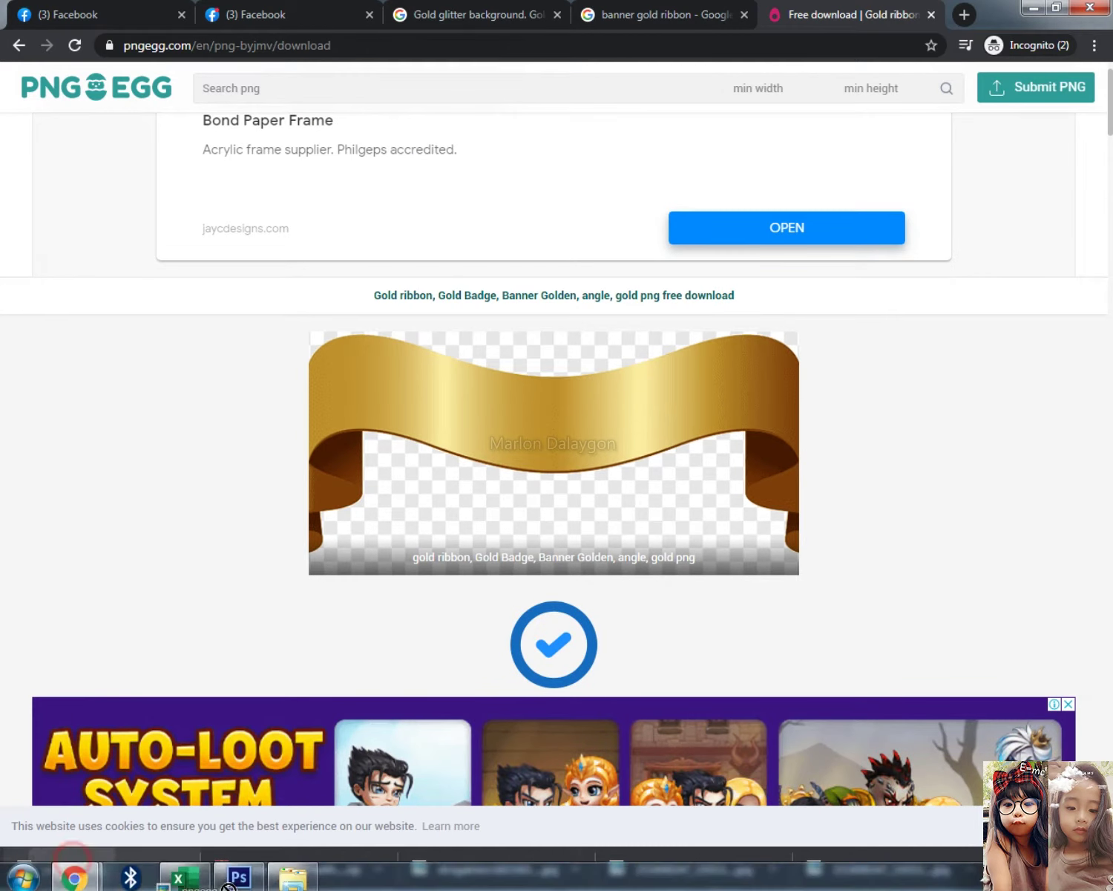
pyautogui.click(238, 876)
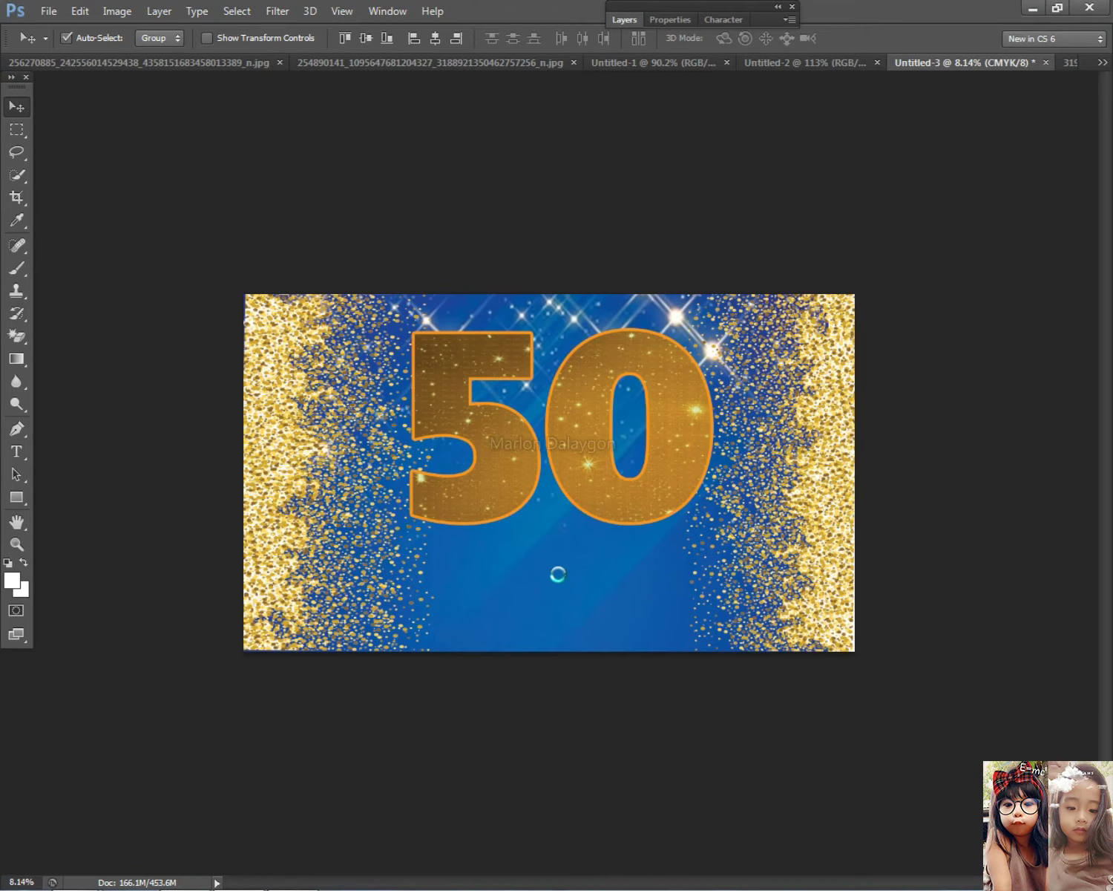
# Move the placed ribbon under the 50 and scale it to about two-thirds size
pyautogui.moveTo(586, 462); pyautogui.dragTo(595, 537)
pyautogui.press('Return')
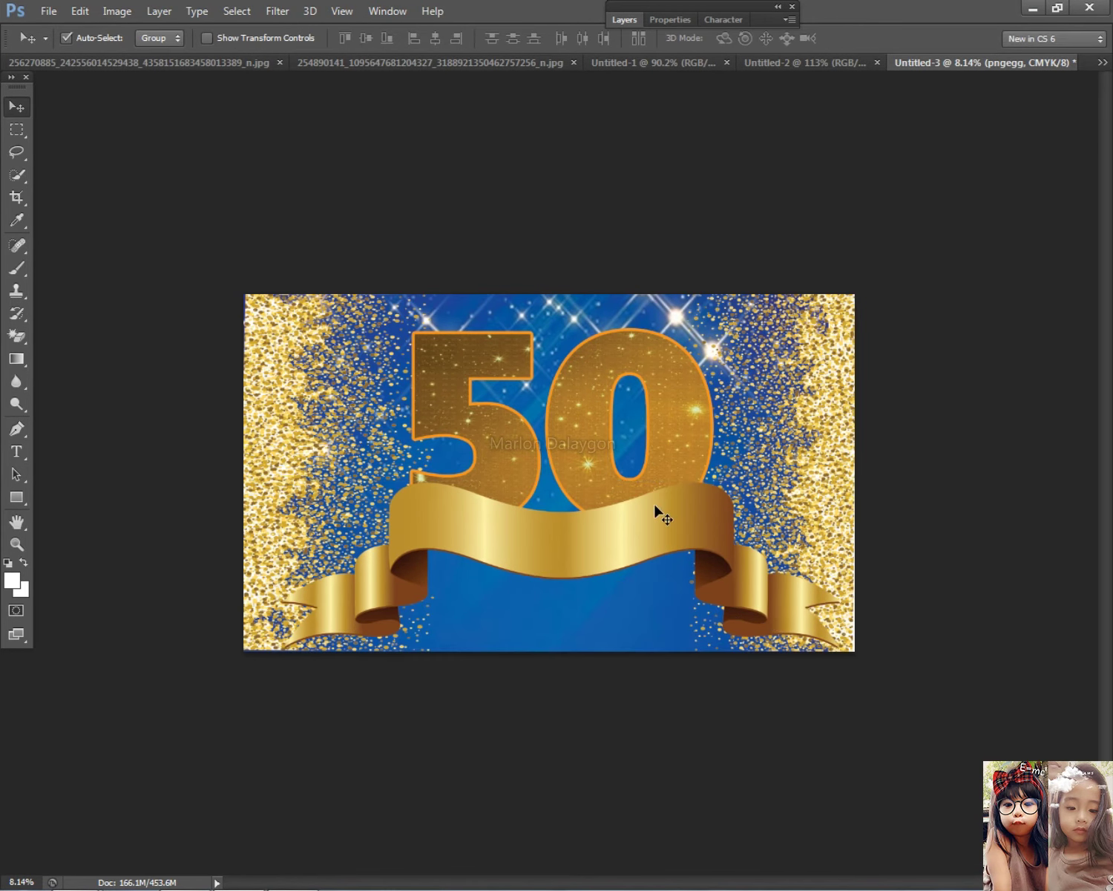
pyautogui.scroll(-2, 677, 510)
pyautogui.hotkey('ctrl', 't')
pyautogui.moveTo(818, 632); pyautogui.dragTo(624, 538)
pyautogui.press('Return')
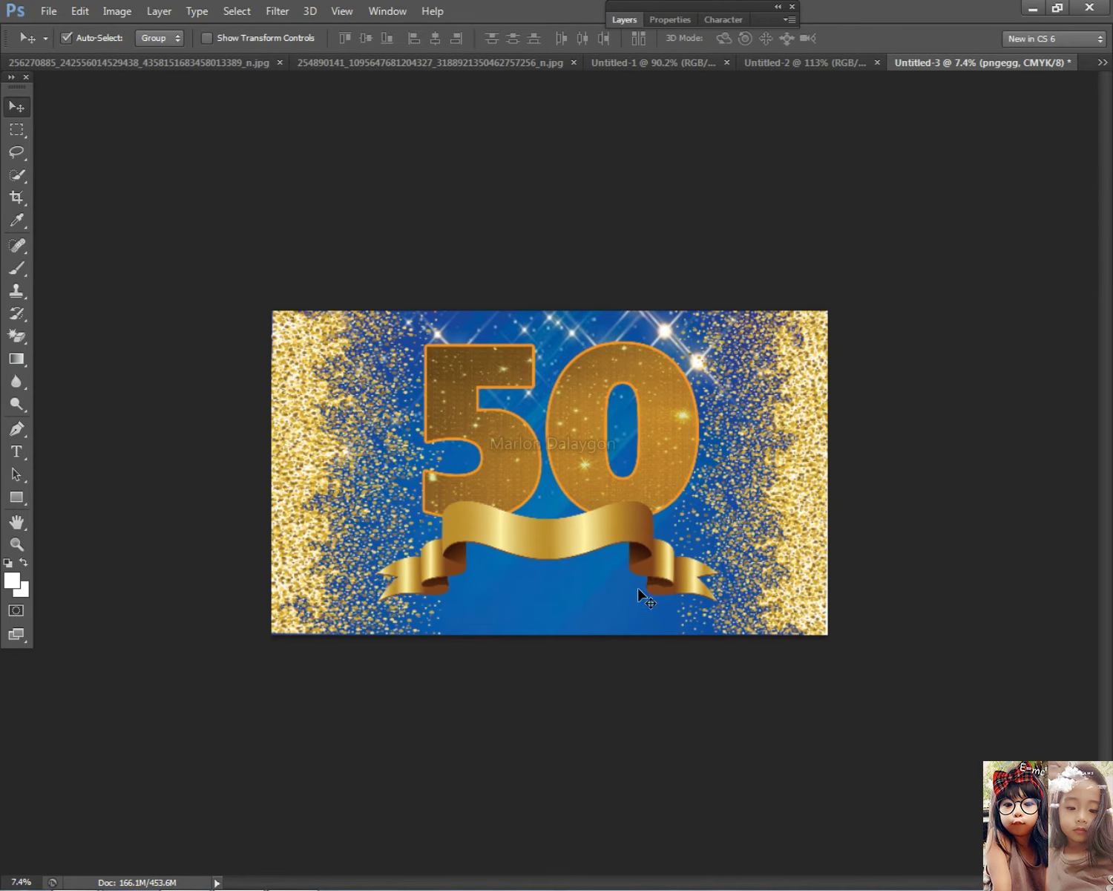
pyautogui.scroll(2, 635, 601)
# Shift the ribbon lower-left and stretch it wider across the banner's lower middle
pyautogui.moveTo(580, 555); pyautogui.dragTo(558, 579)
pyautogui.hotkey('ctrl', 't')
pyautogui.moveTo(754, 582); pyautogui.dragTo(829, 583)
pyautogui.moveTo(780, 591); pyautogui.dragTo(885, 585)
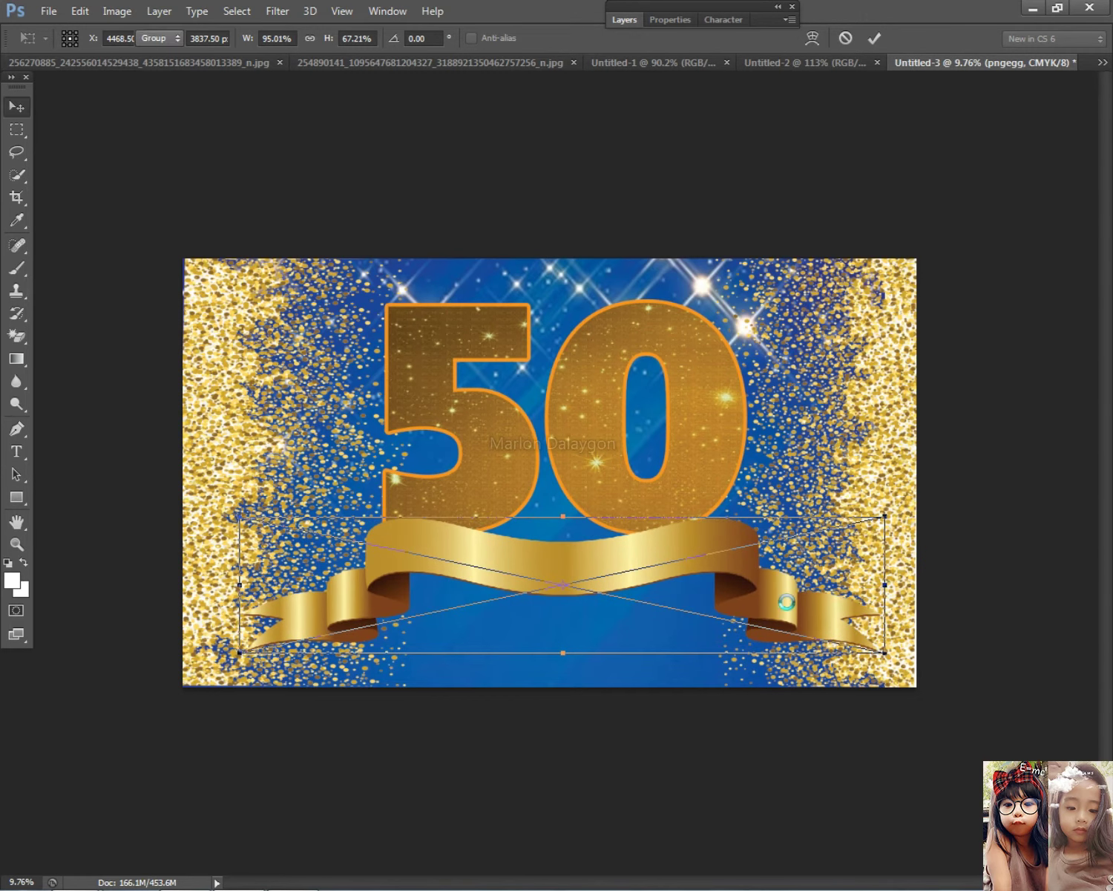
pyautogui.press('Return')
pyautogui.moveTo(709, 552); pyautogui.dragTo(705, 562)
# Select the layers under the cursor and shift the 50 slightly left
pyautogui.rightClick(549, 447)
pyautogui.click(562, 462)
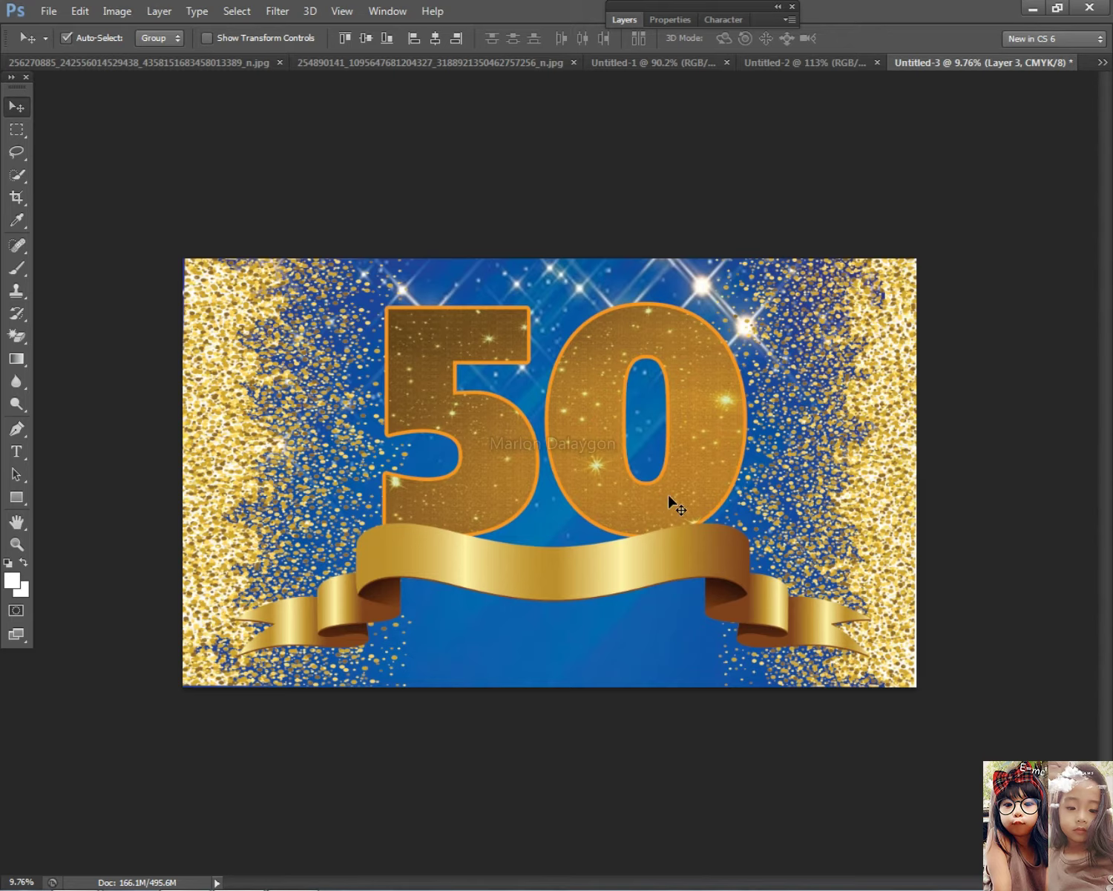
pyautogui.scroll(-2, 689, 490)
pyautogui.scroll(2, 689, 489)
pyautogui.rightClick(447, 405)
pyautogui.click(460, 412)
pyautogui.moveTo(460, 410); pyautogui.dragTo(440, 408)
# Nudge the ribbon, then delete it from the banner and switch back to Chrome
pyautogui.moveTo(522, 539); pyautogui.dragTo(514, 536)
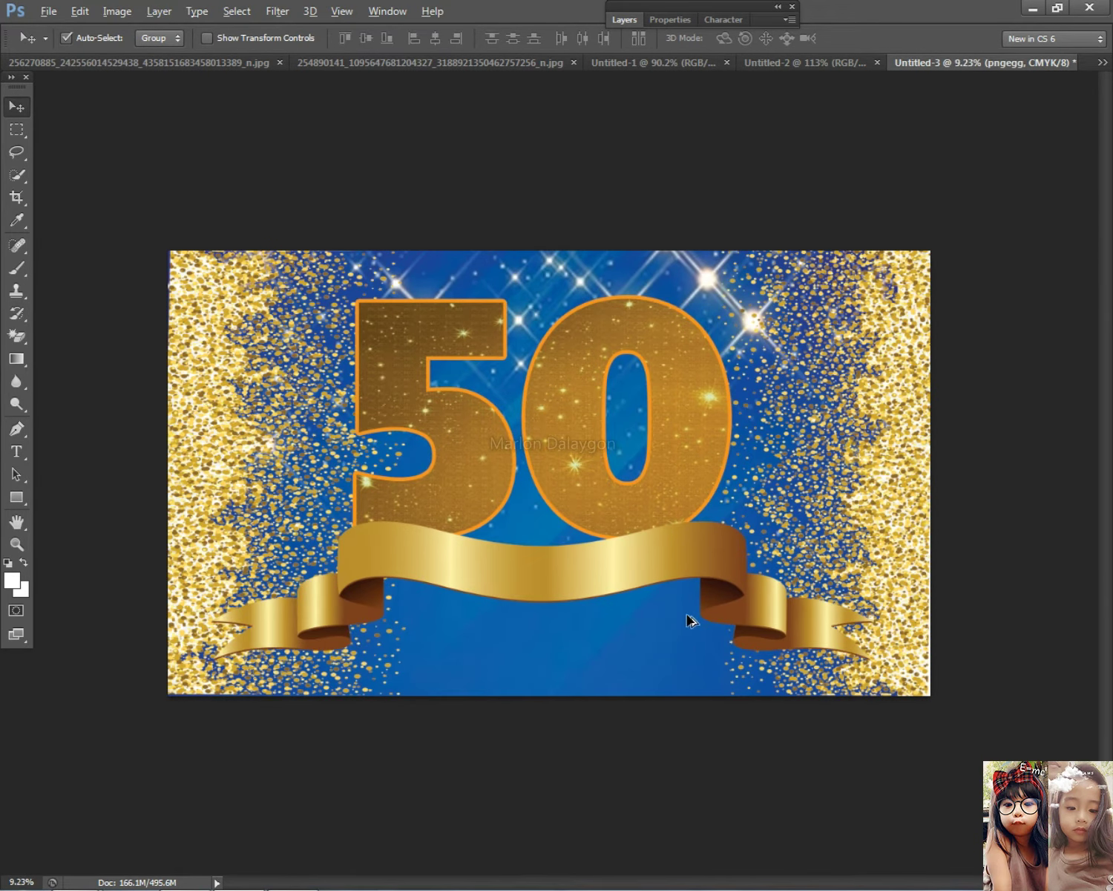
pyautogui.scroll(-2, 698, 623)
pyautogui.press('Delete')
pyautogui.hotkey('alt', 'Tab')
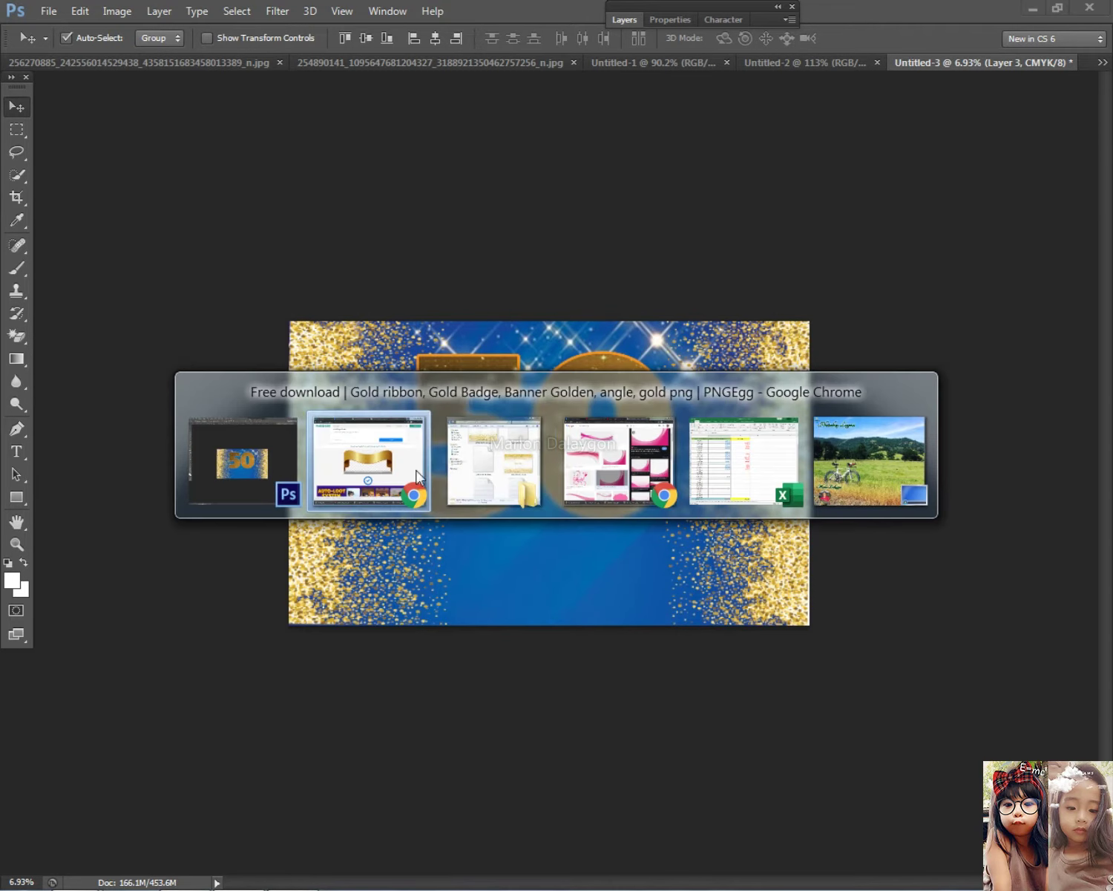
# Go back to the PNGEgg home page and search for 'gold ribbon banner'
pyautogui.scroll(1, 416, 371)
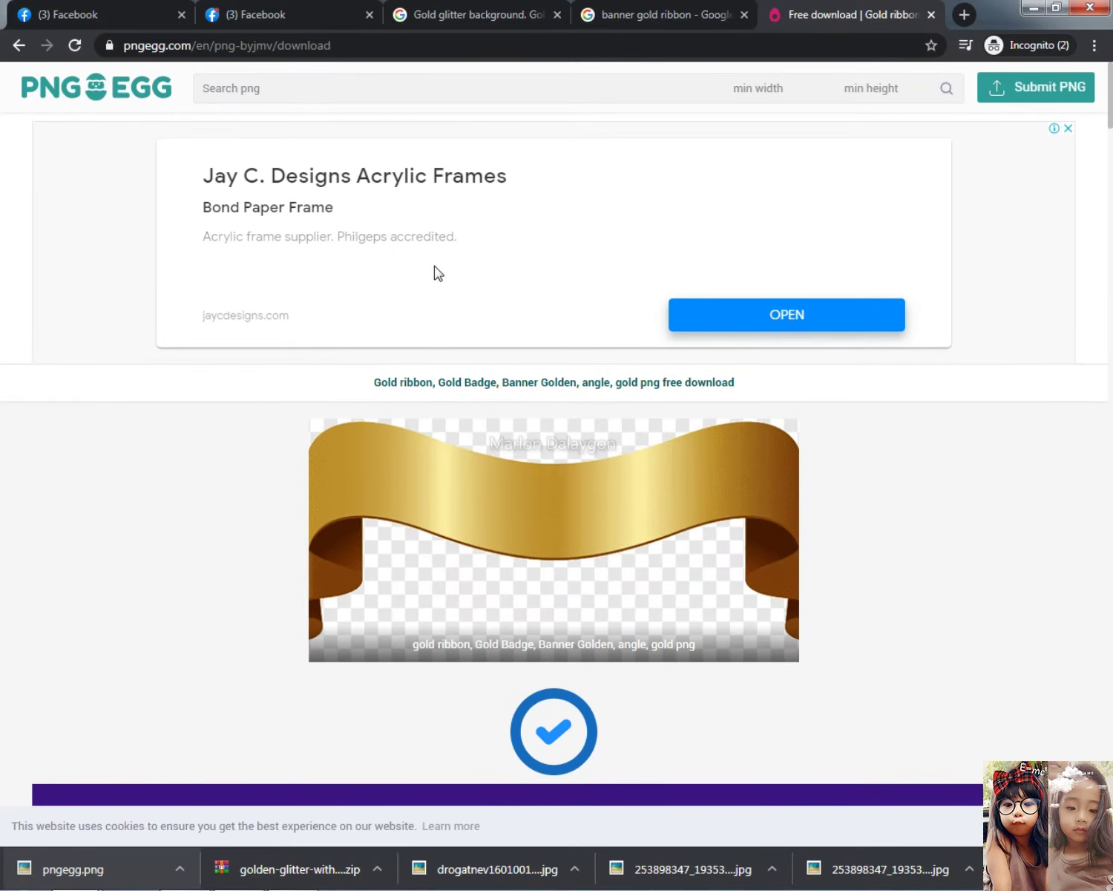
pyautogui.click(72, 89)
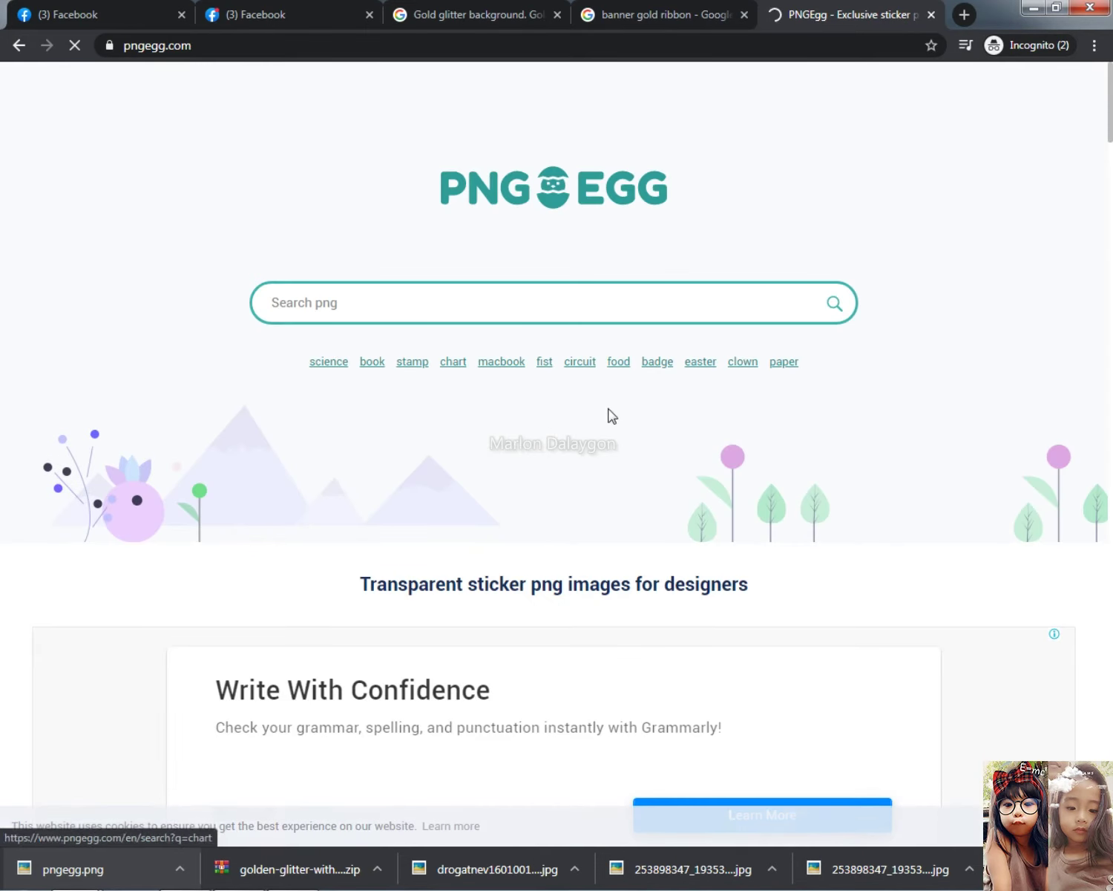
pyautogui.scroll(-2, 620, 417)
pyautogui.scroll(-3, 620, 417)
pyautogui.scroll(7, 490, 332)
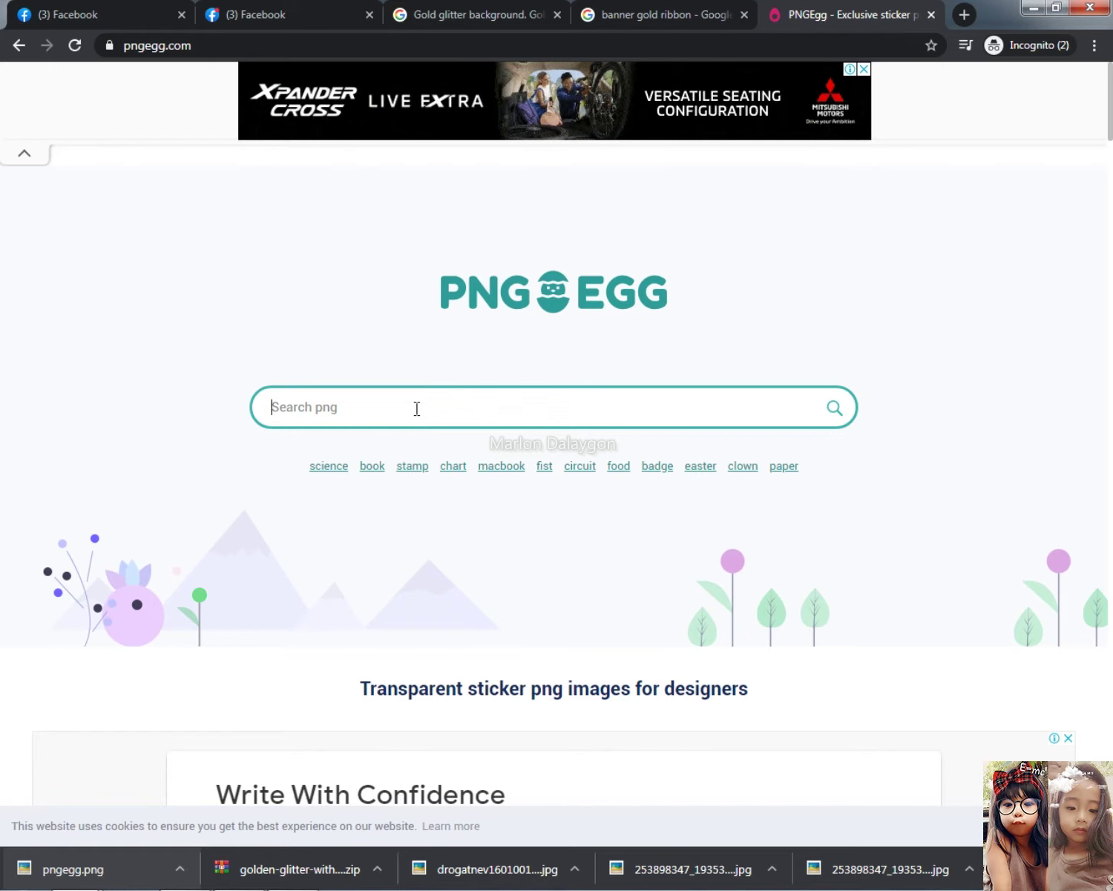
pyautogui.write('old ribb')
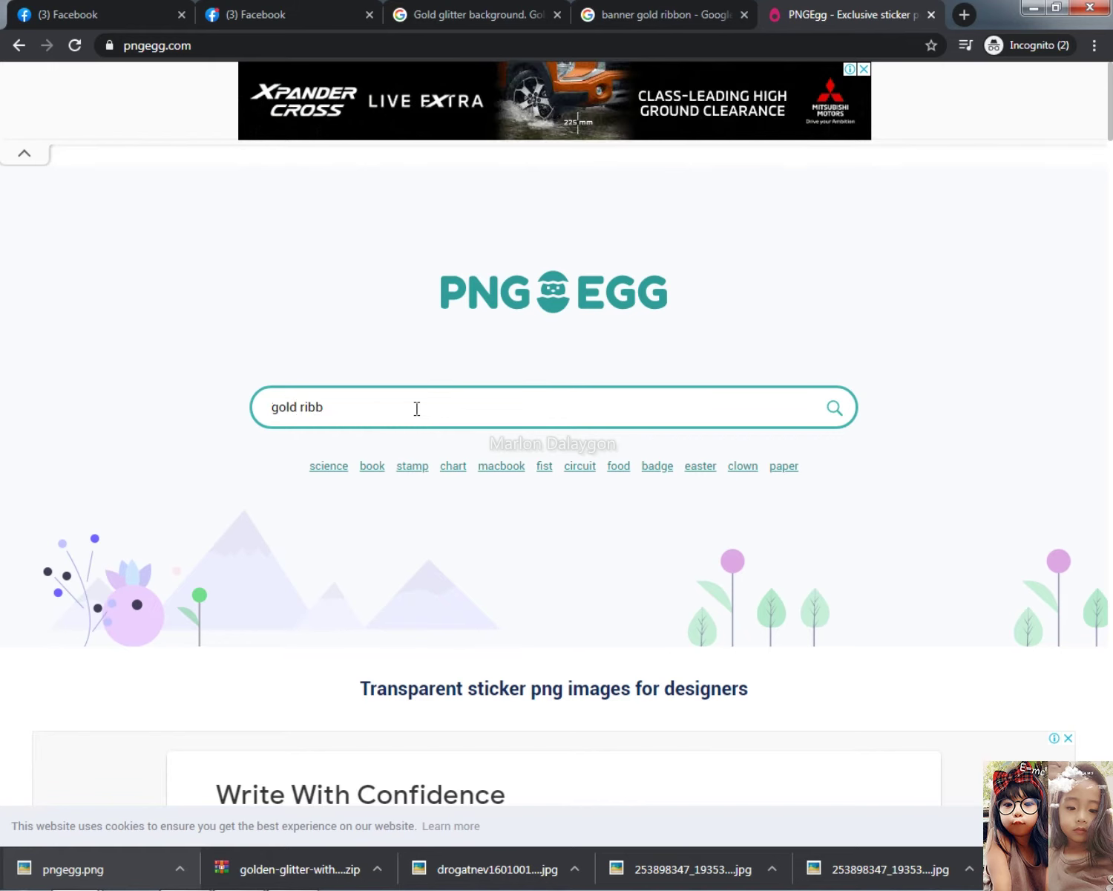
pyautogui.write('on ba')
pyautogui.press('Return')
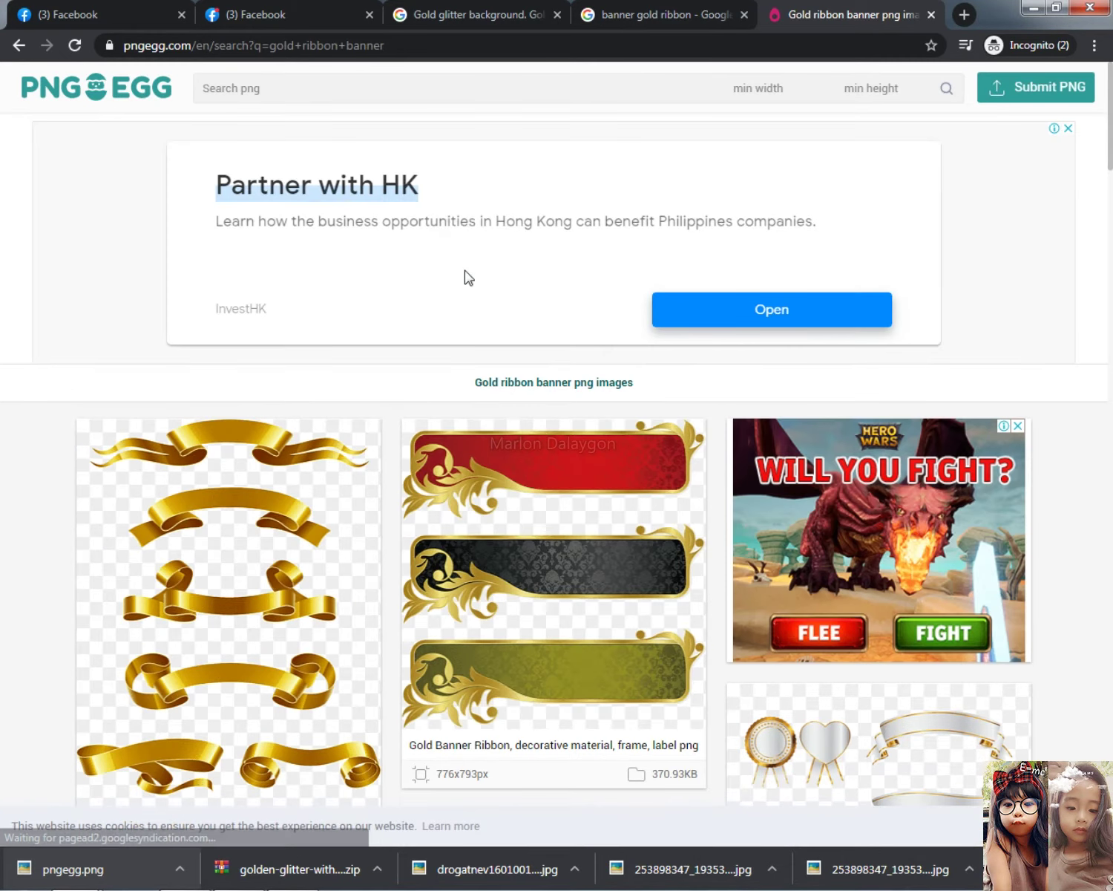
# Open the wide gold ribbon illustration result and download it as a free PNG
pyautogui.scroll(-4, 466, 276)
pyautogui.scroll(-3, 356, 410)
pyautogui.scroll(-4, 318, 488)
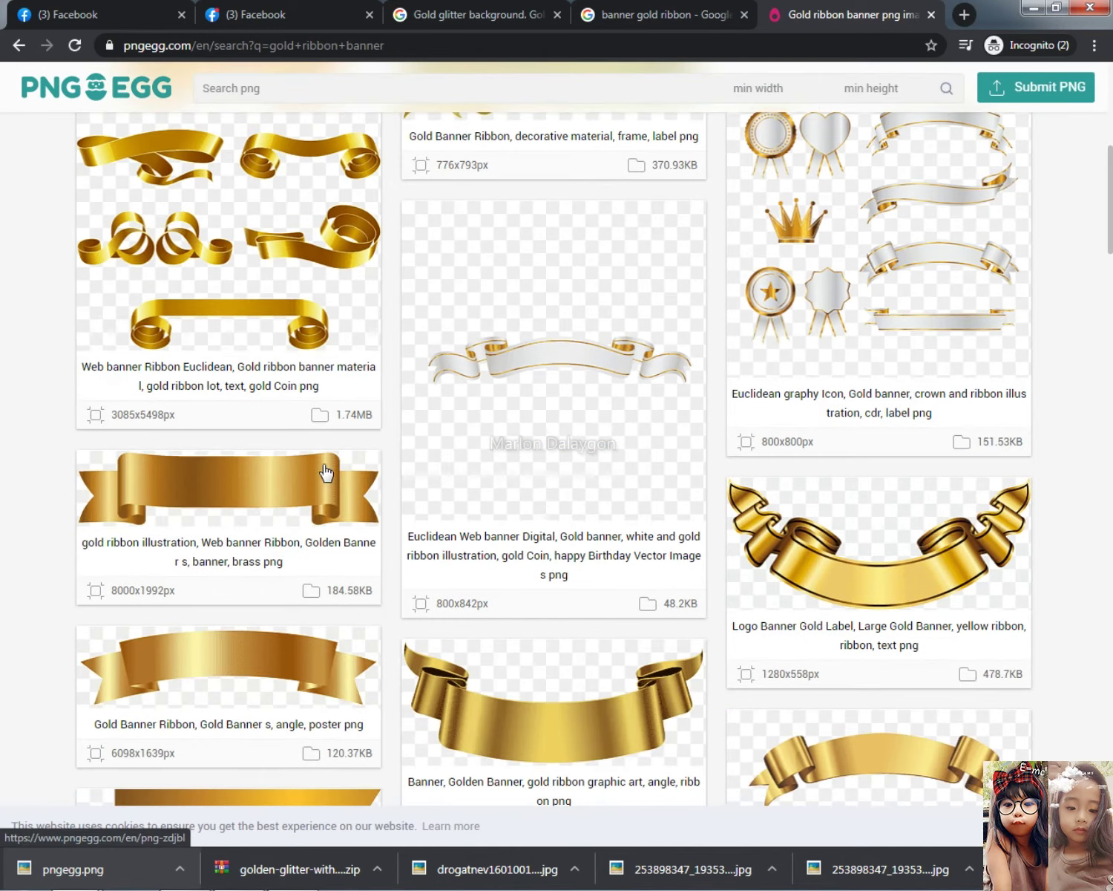
pyautogui.scroll(-2, 616, 562)
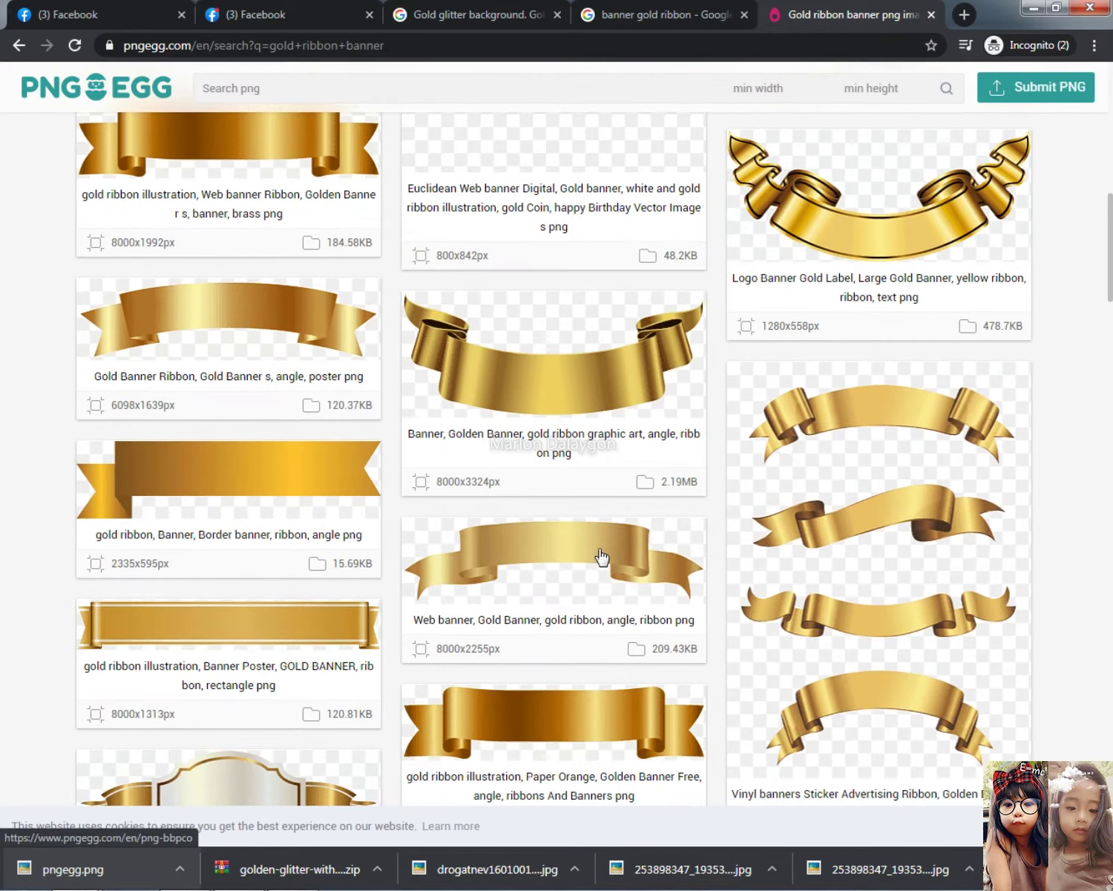
pyautogui.scroll(-3, 594, 736)
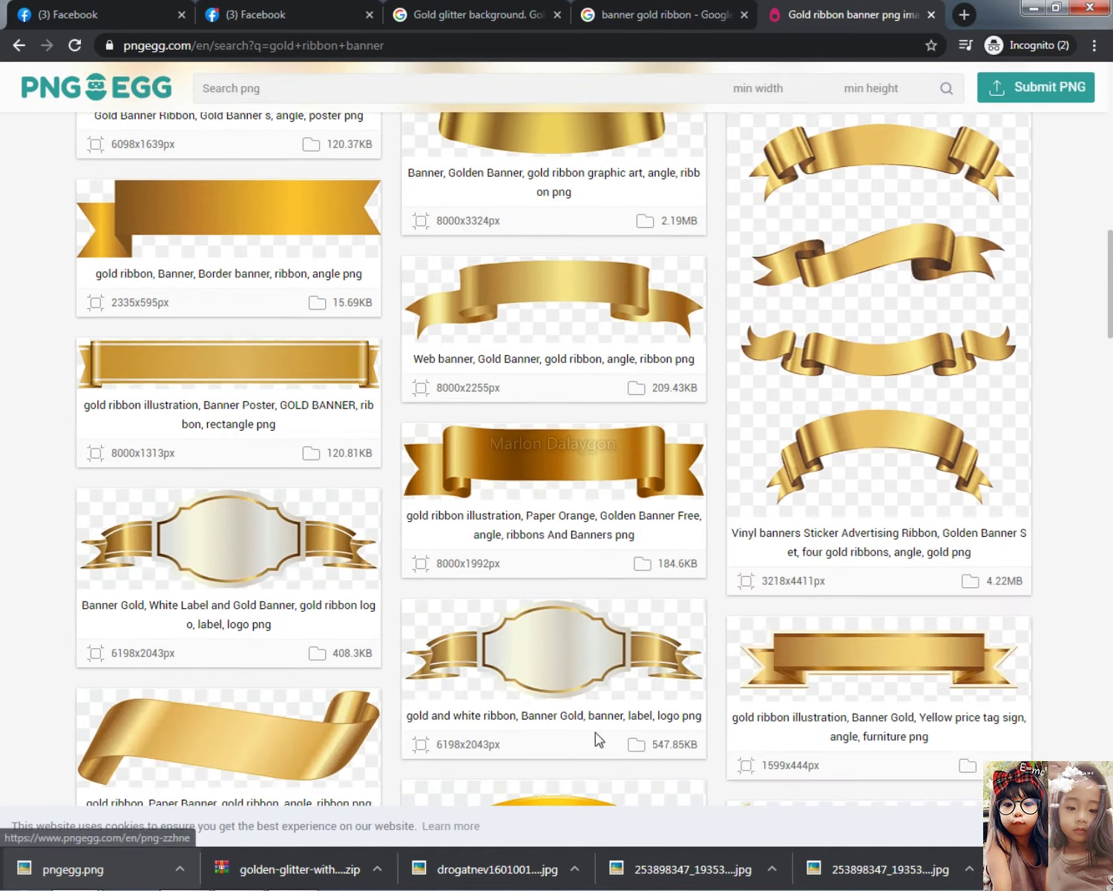
pyautogui.click(577, 469)
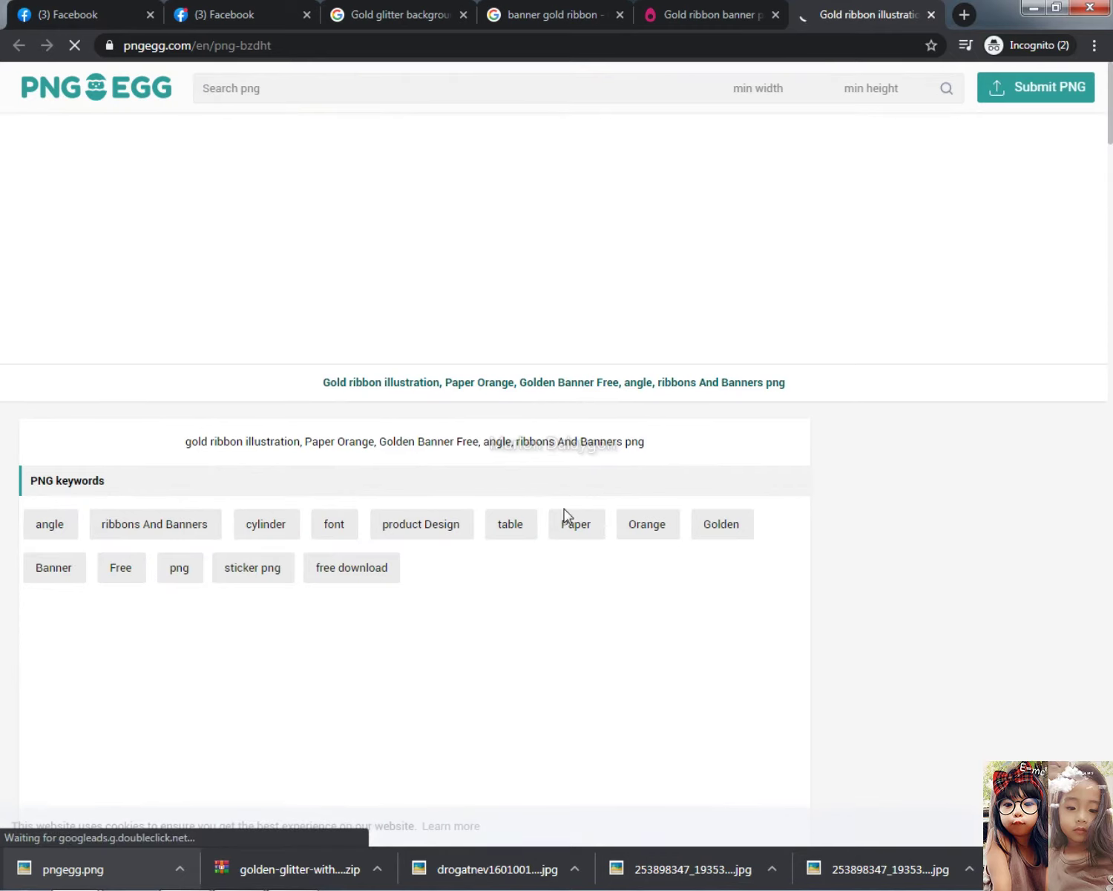
pyautogui.scroll(-5, 559, 531)
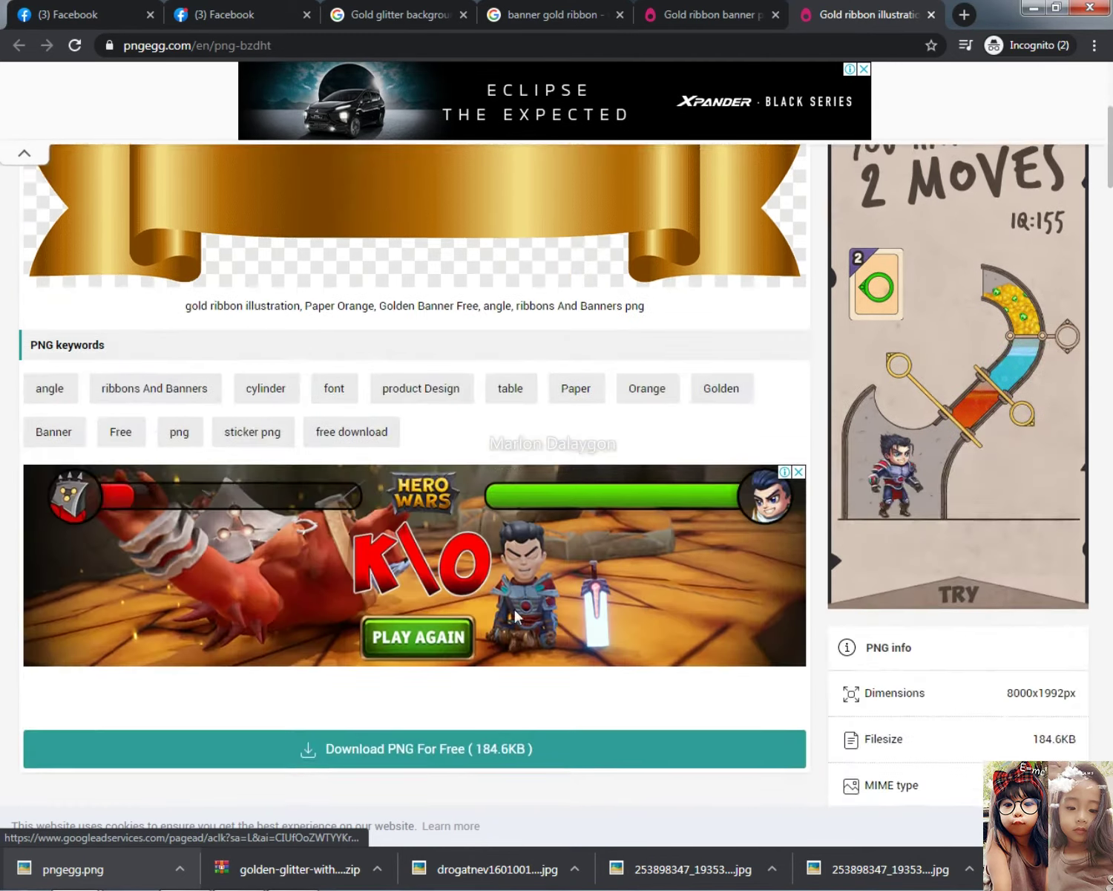
pyautogui.scroll(-5, 517, 614)
pyautogui.click(470, 400)
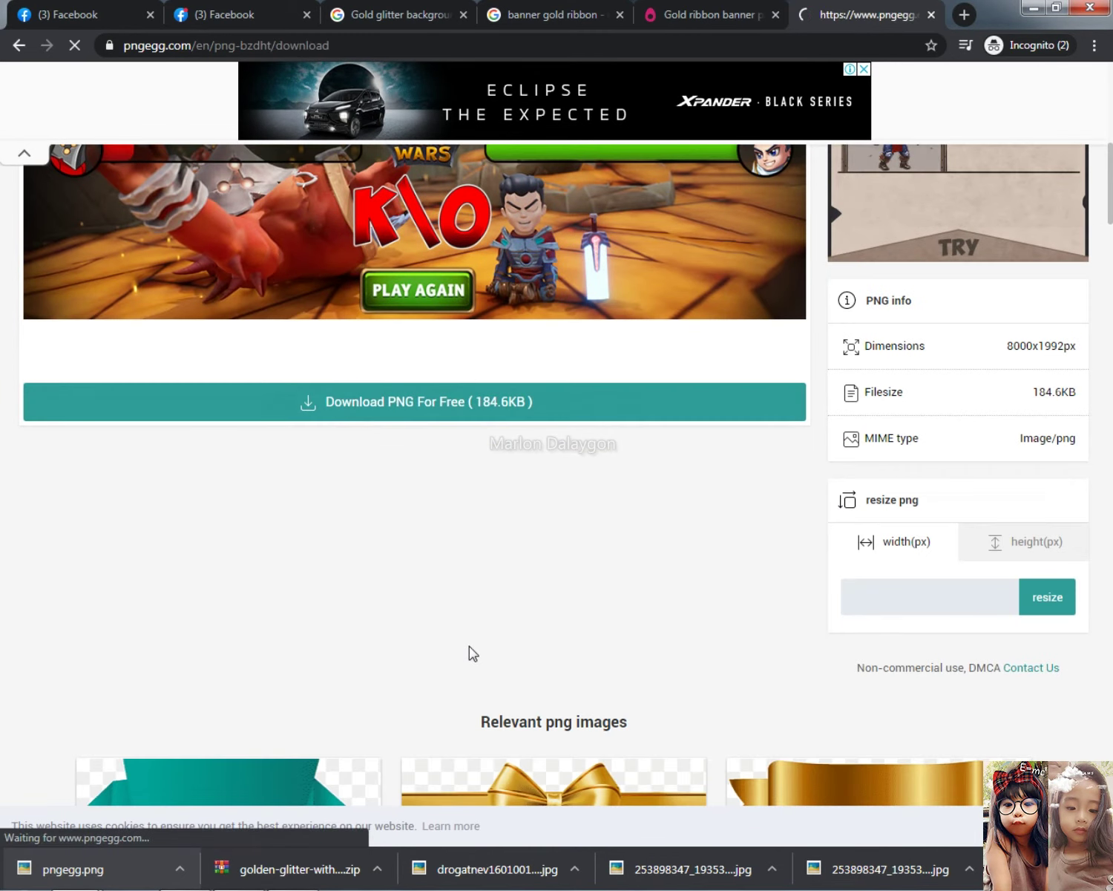
pyautogui.scroll(-2, 540, 621)
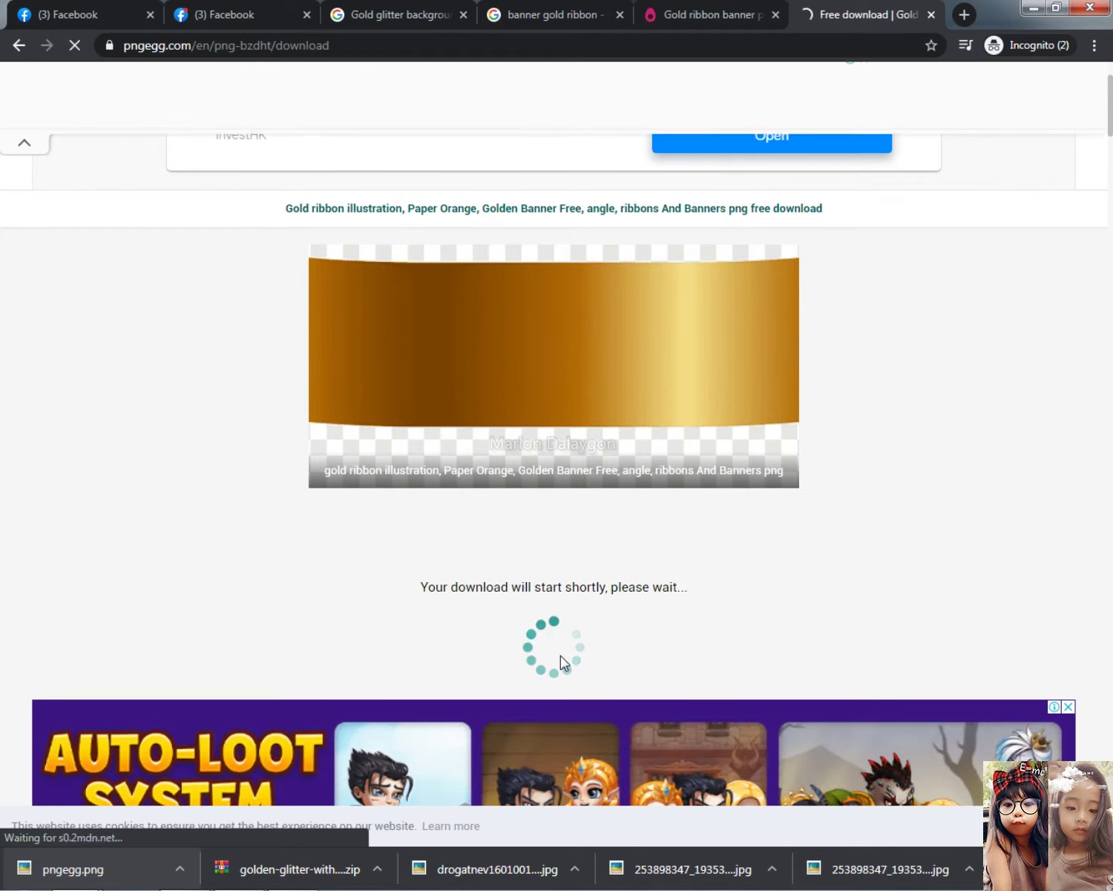
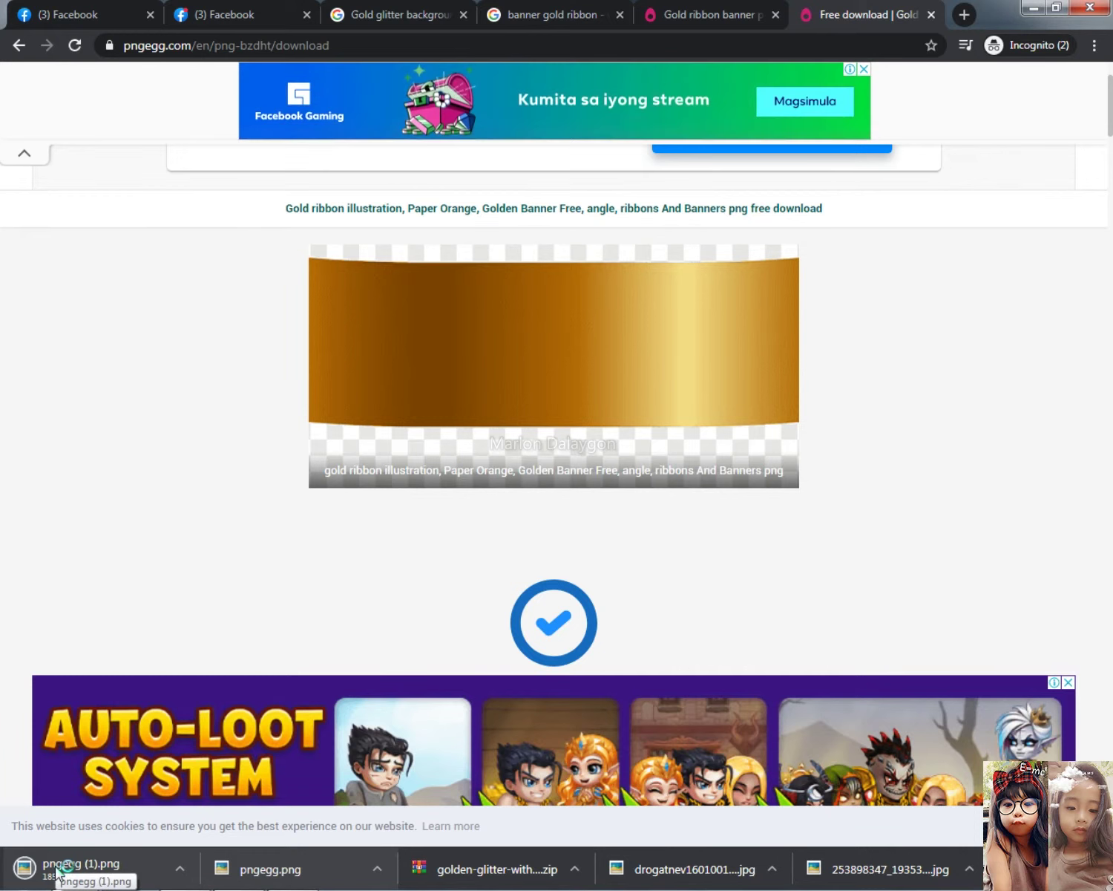
# Place the downloaded gold ribbon PNG below the 50 and scale it to about 83%
pyautogui.moveTo(57, 872); pyautogui.dragTo(540, 593)
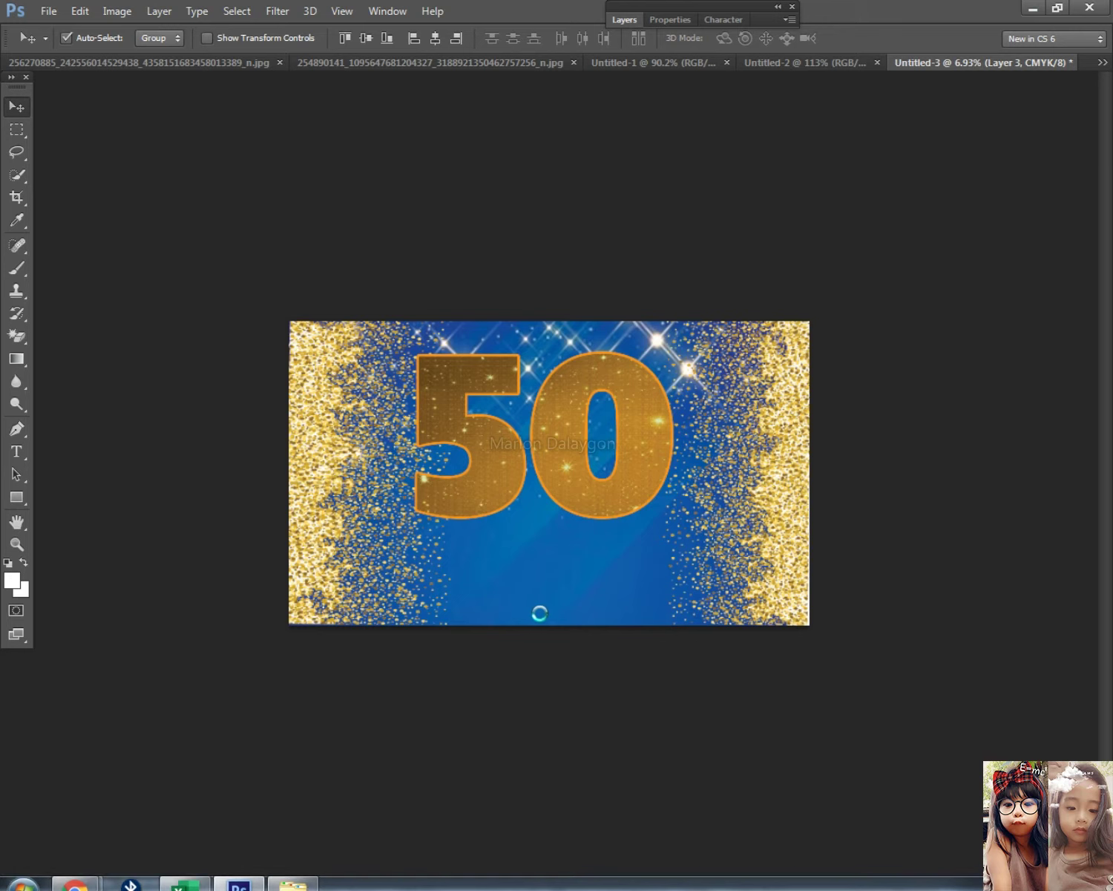
pyautogui.moveTo(626, 463); pyautogui.dragTo(636, 537)
pyautogui.moveTo(799, 605); pyautogui.dragTo(670, 577)
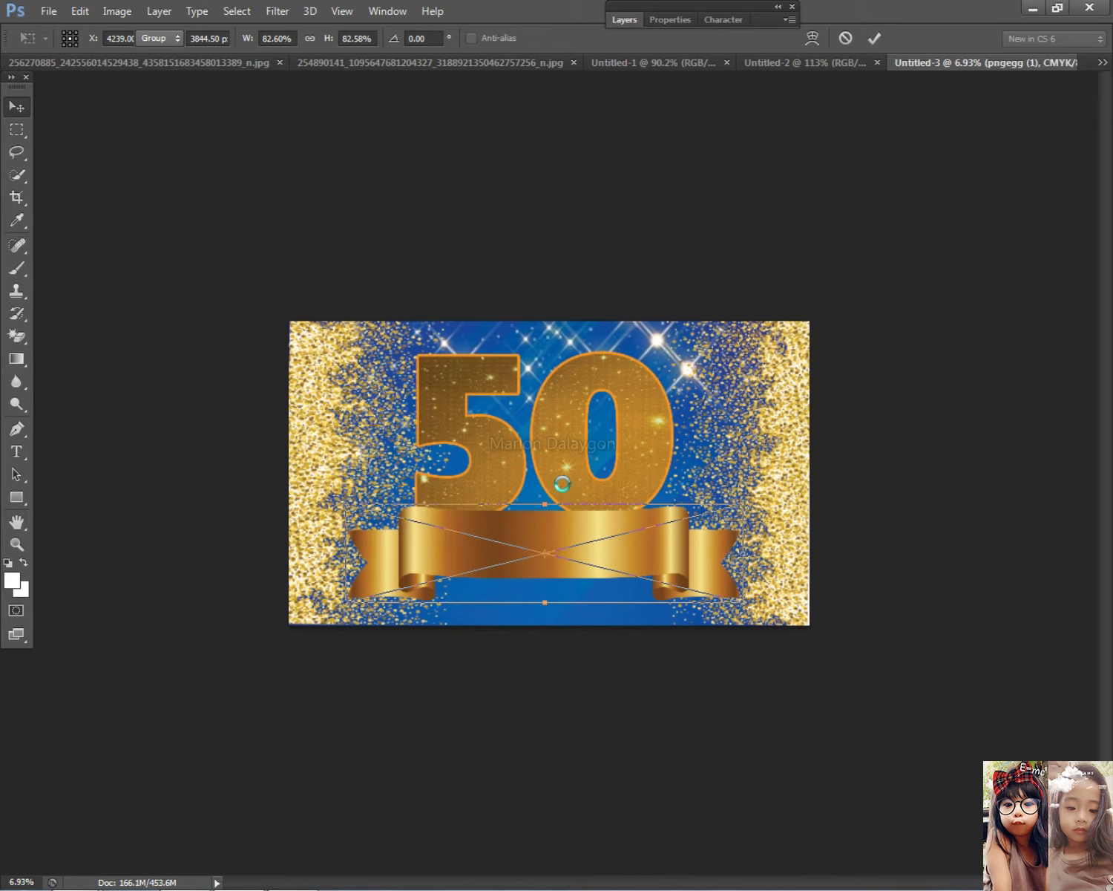
pyautogui.press('Return')
# Nudge the glitter 50 slightly upward
pyautogui.moveTo(560, 477); pyautogui.dragTo(571, 467)
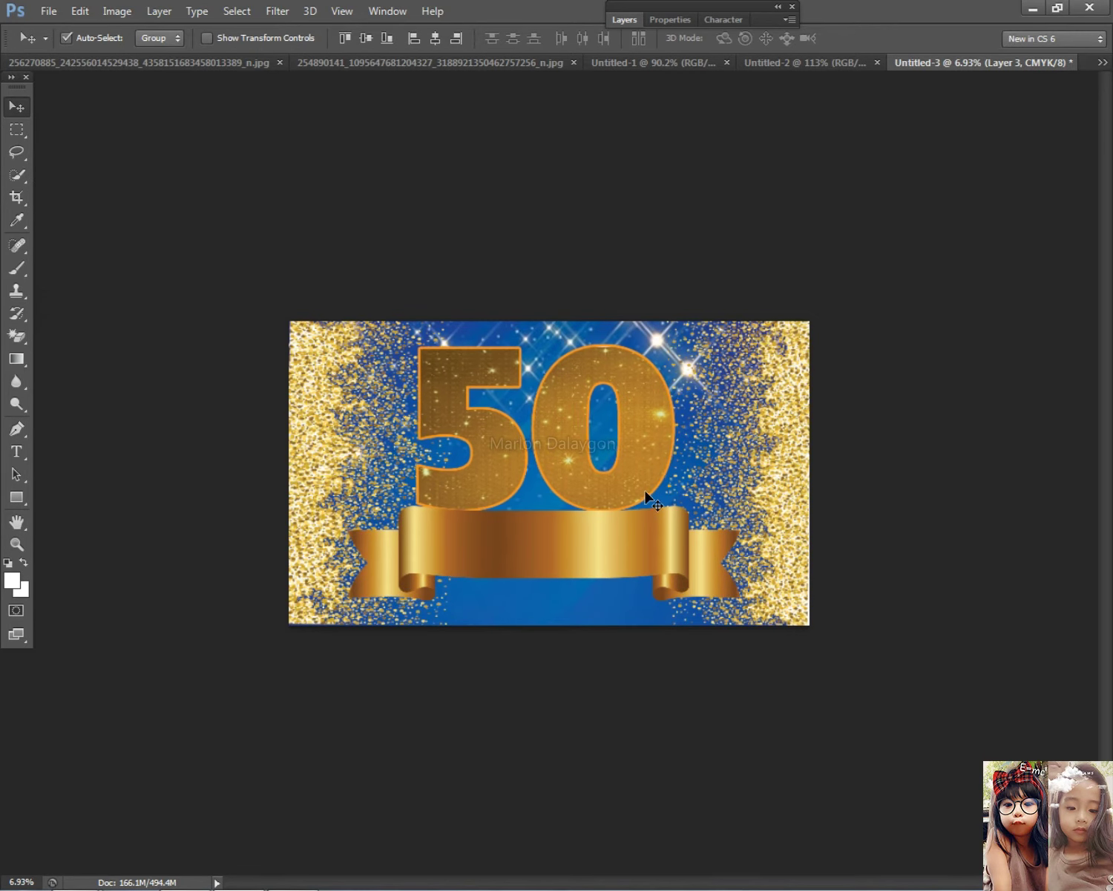
pyautogui.scroll(1, 656, 490)
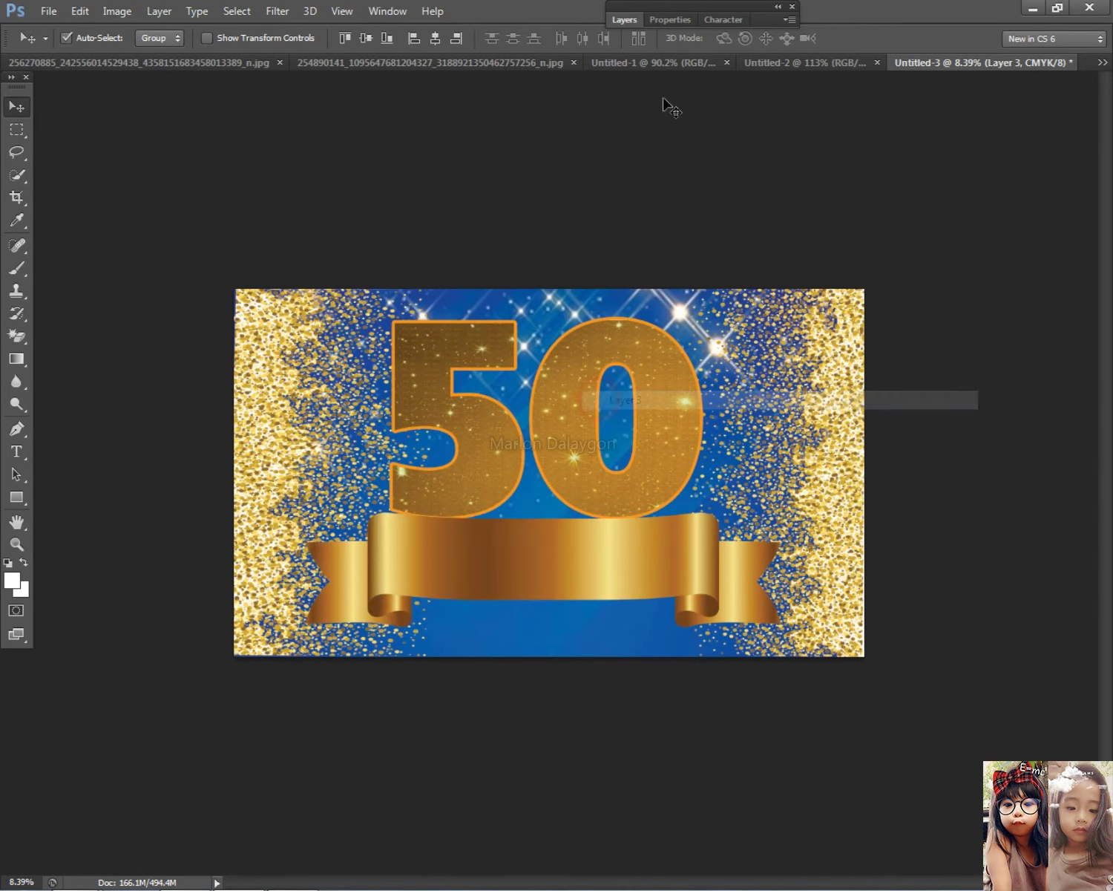
pyautogui.click(627, 20)
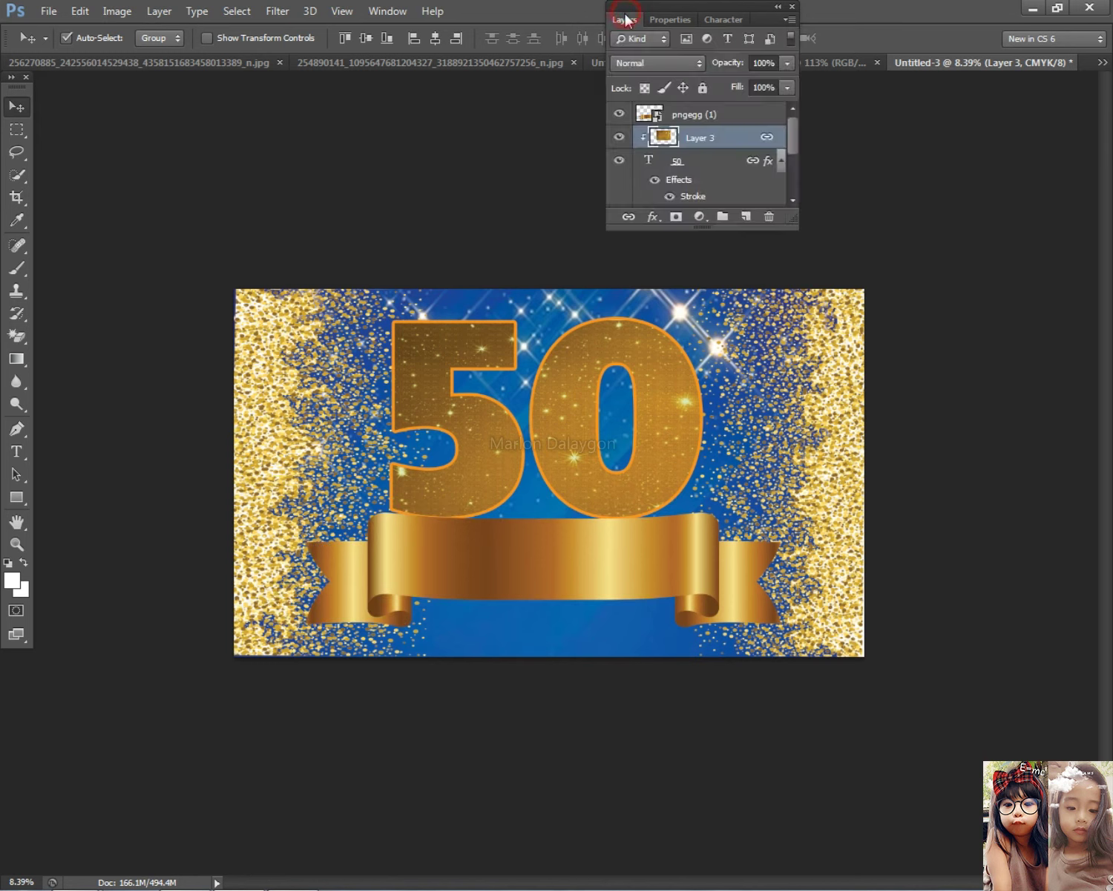
# Give the 50 a dark brown stroke (78441c) sampled from the ribbon
pyautogui.doubleClick(747, 116)
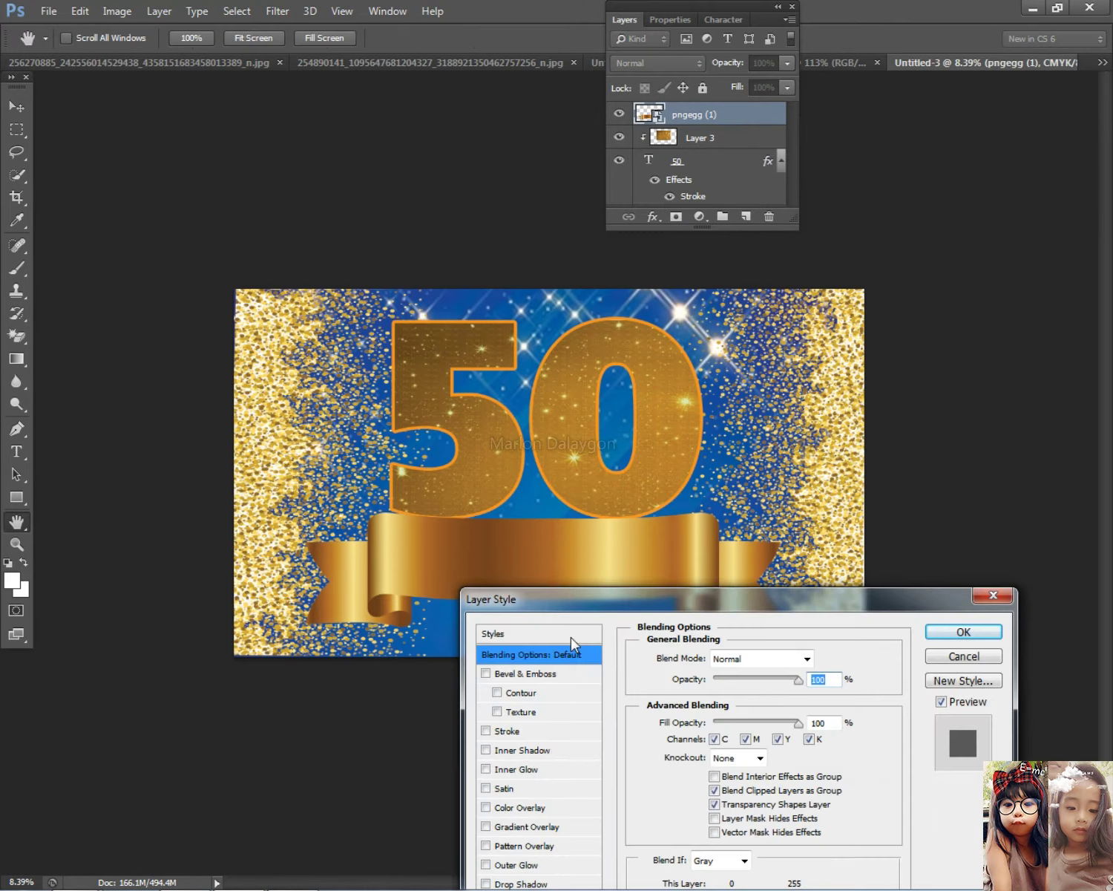
pyautogui.press('Escape')
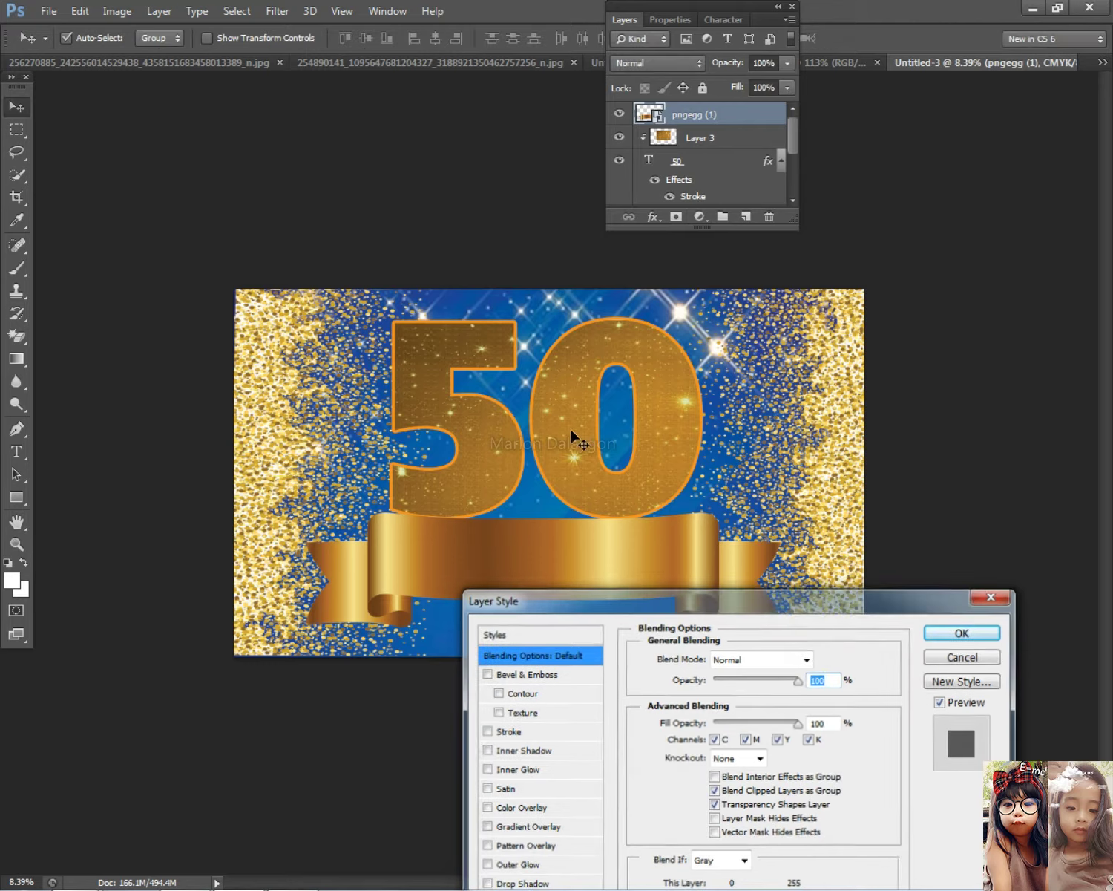
pyautogui.rightClick(550, 461)
pyautogui.click(572, 477)
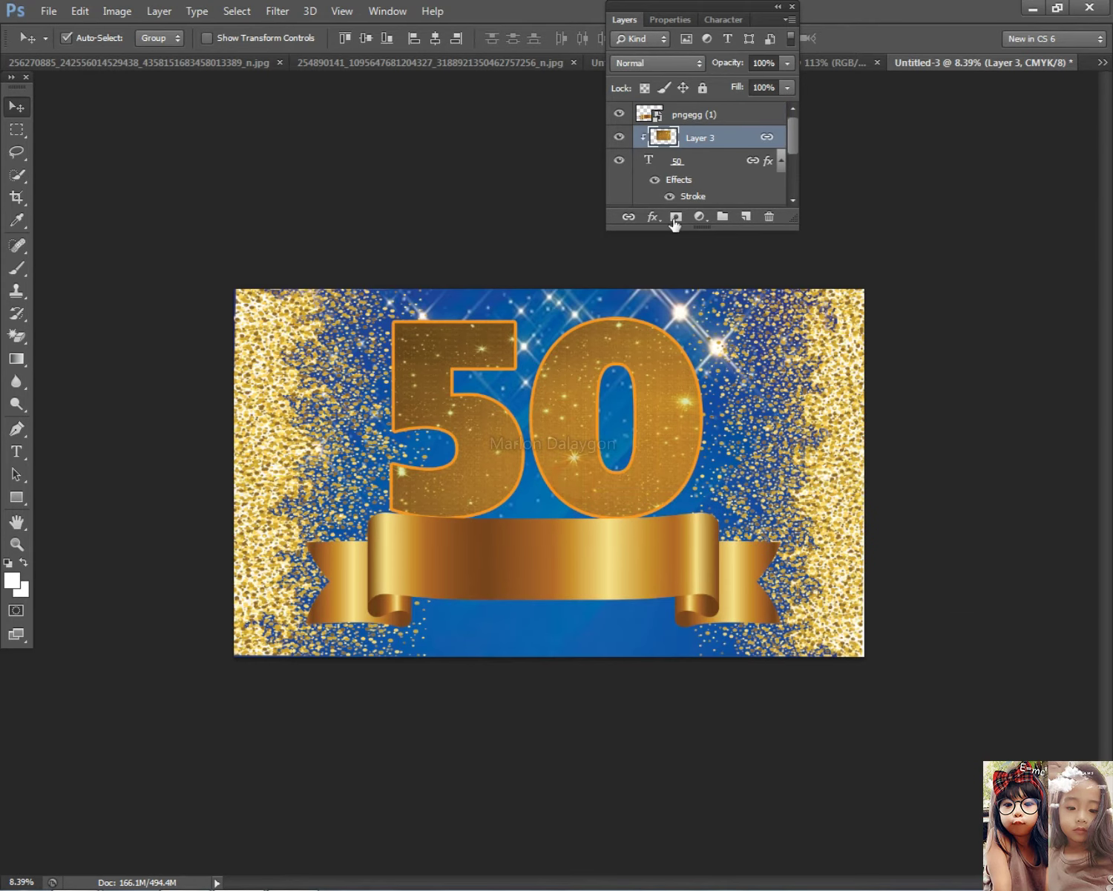
pyautogui.doubleClick(710, 160)
pyautogui.click(507, 731)
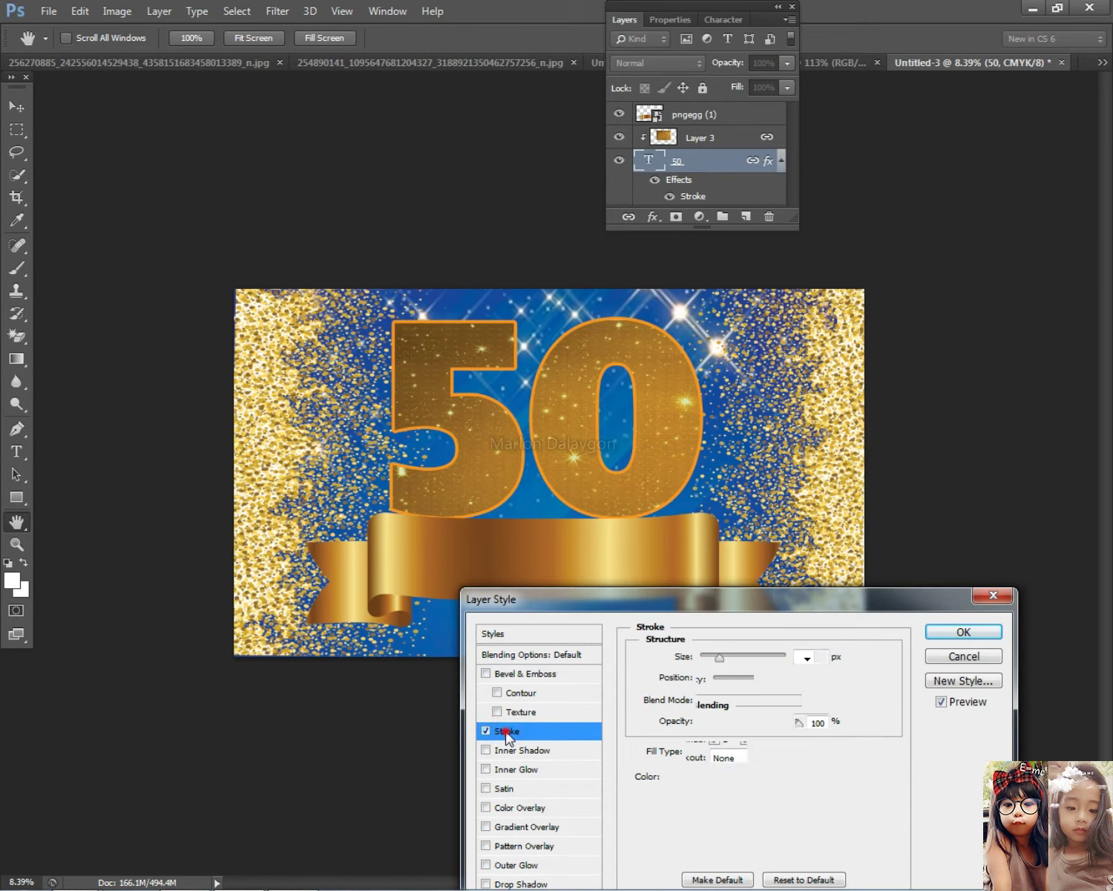
pyautogui.click(677, 775)
pyautogui.click(486, 527)
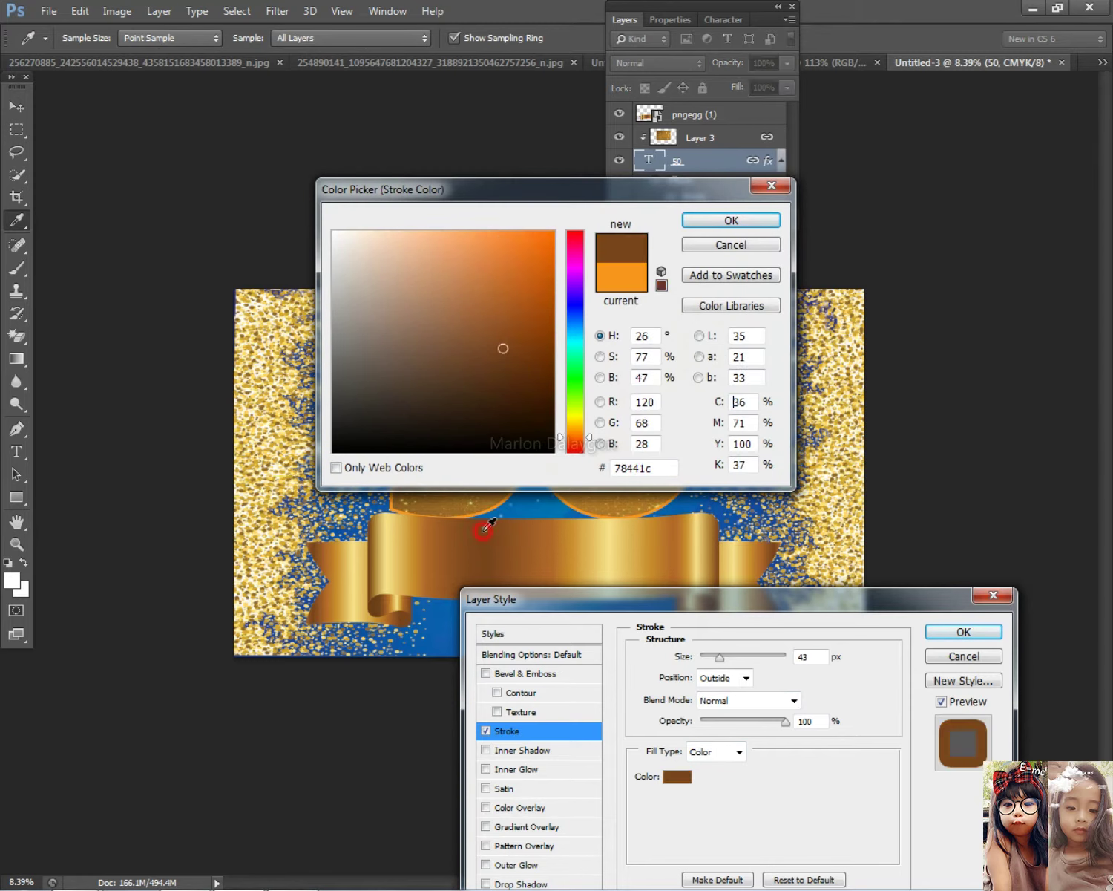
pyautogui.click(764, 220)
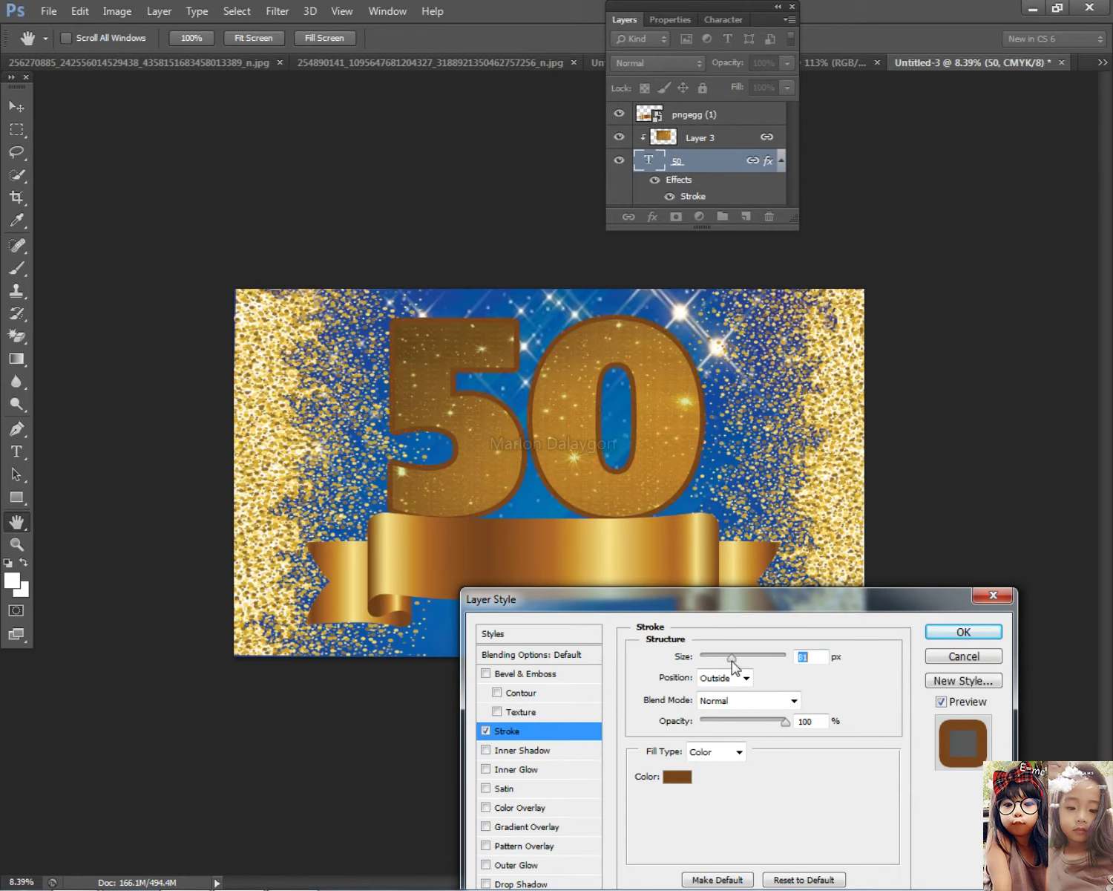
pyautogui.click(933, 631)
# Shift the 50 slightly down on the canvas
pyautogui.press('v')
pyautogui.rightClick(604, 578)
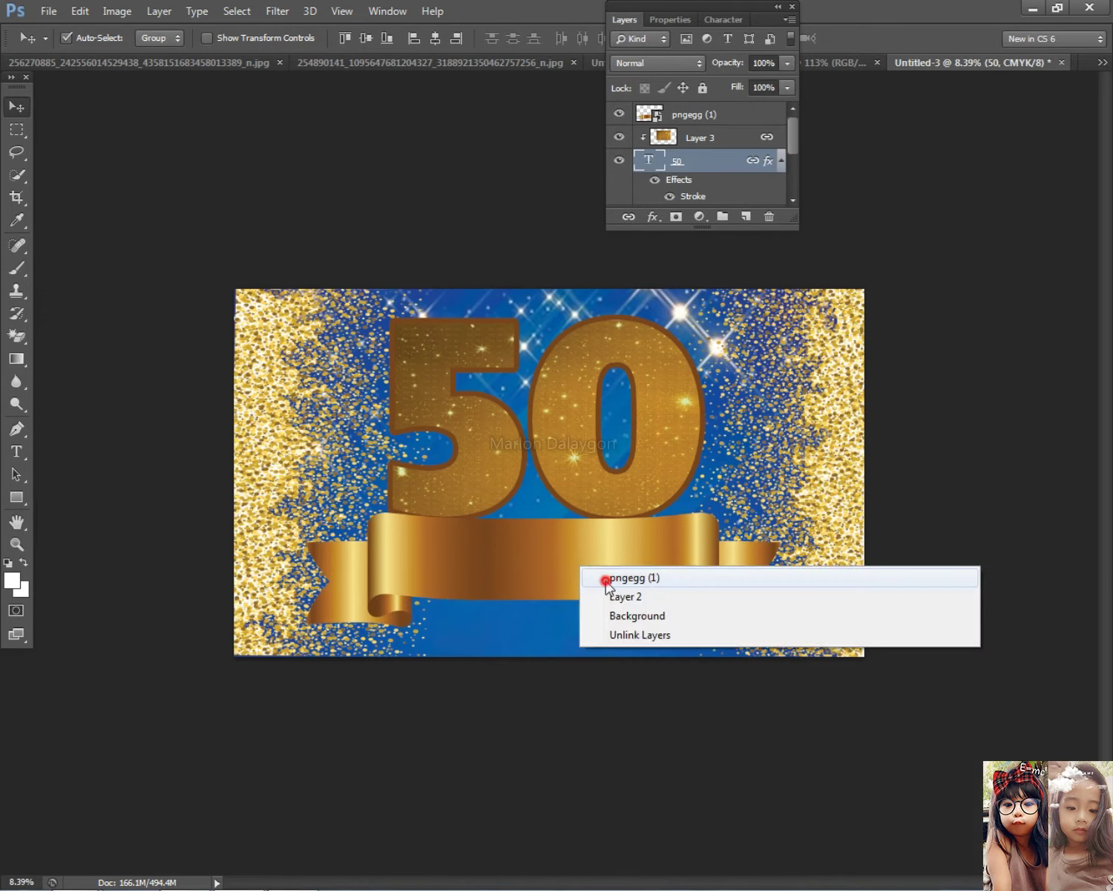
pyautogui.click(609, 578)
pyautogui.moveTo(615, 479); pyautogui.dragTo(613, 493)
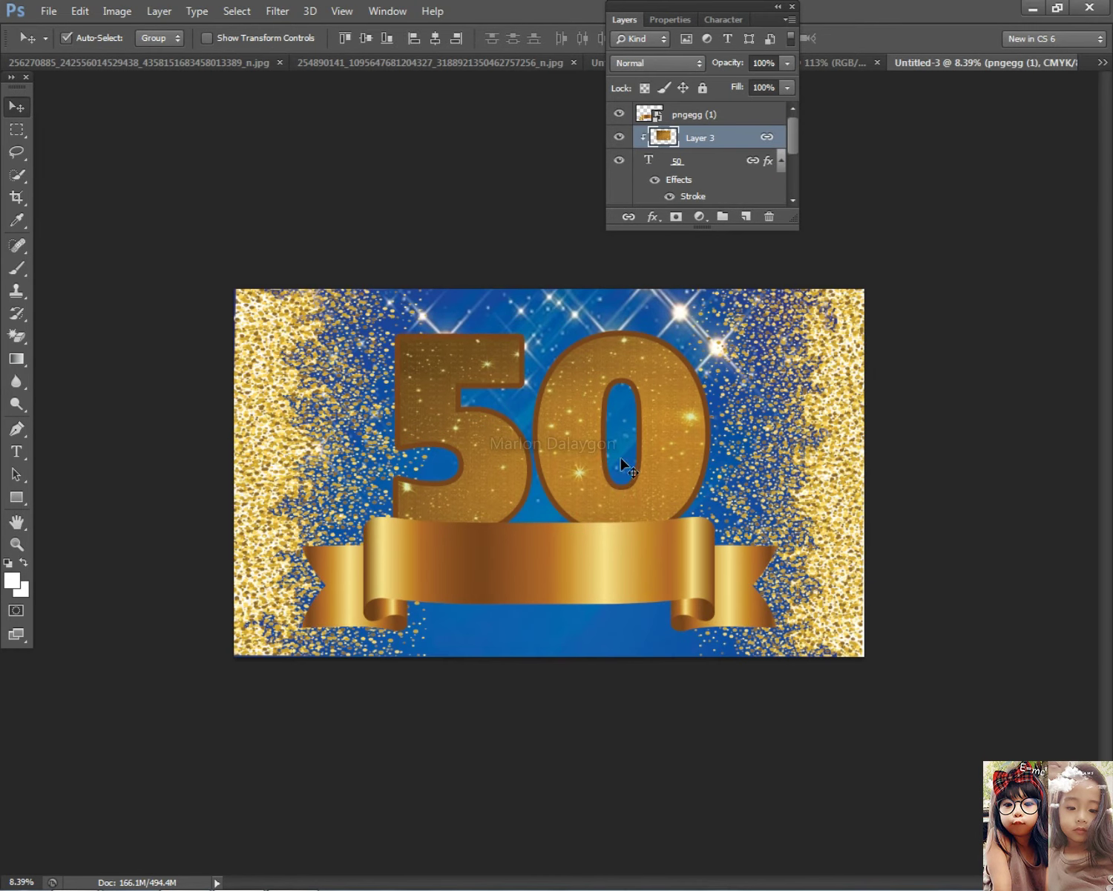
# Add a pale Outer Glow to the 50 with spread 45% and size 191 px
pyautogui.click(751, 119)
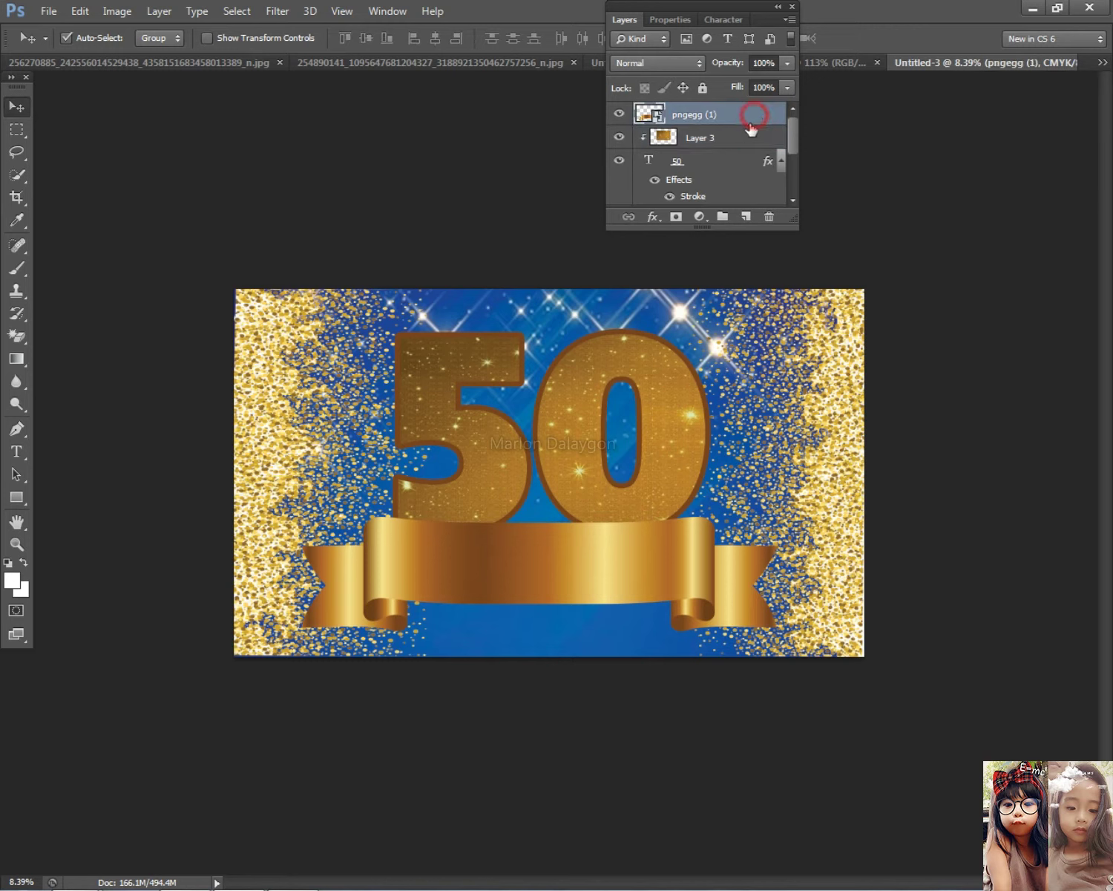
pyautogui.doubleClick(724, 165)
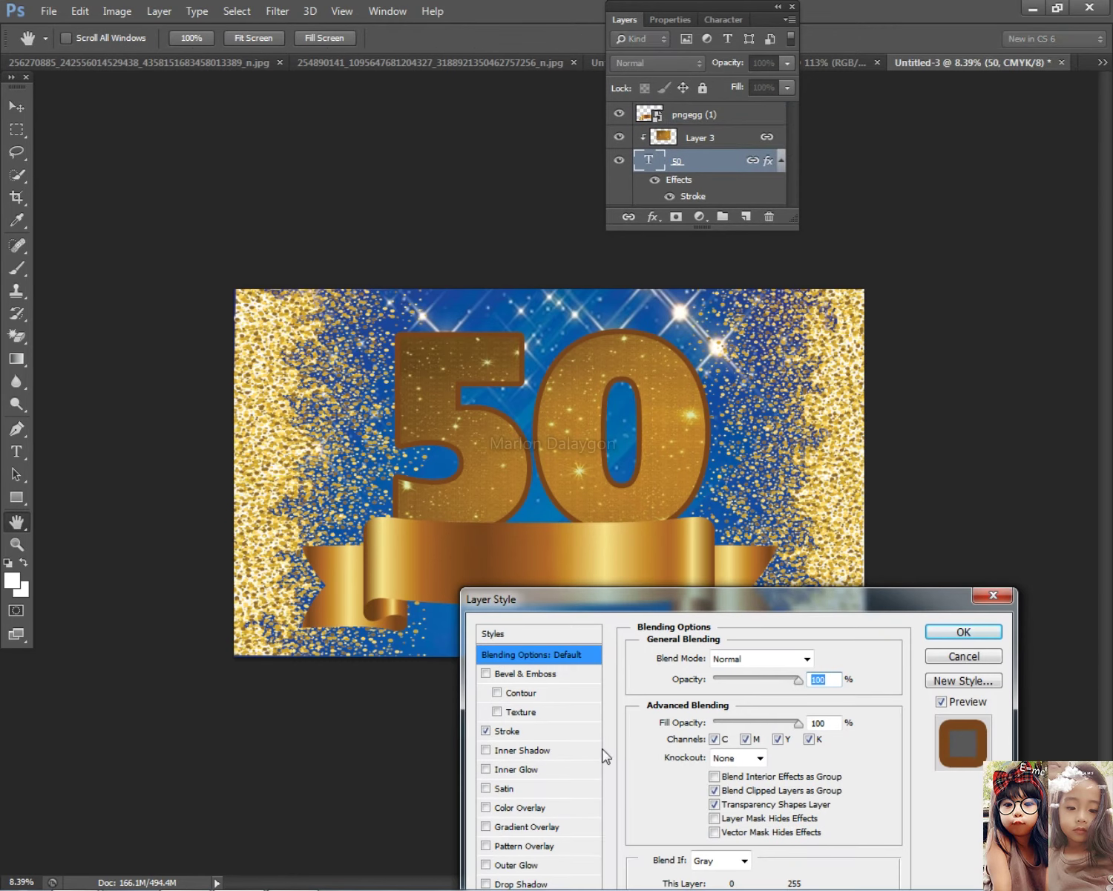
pyautogui.click(531, 865)
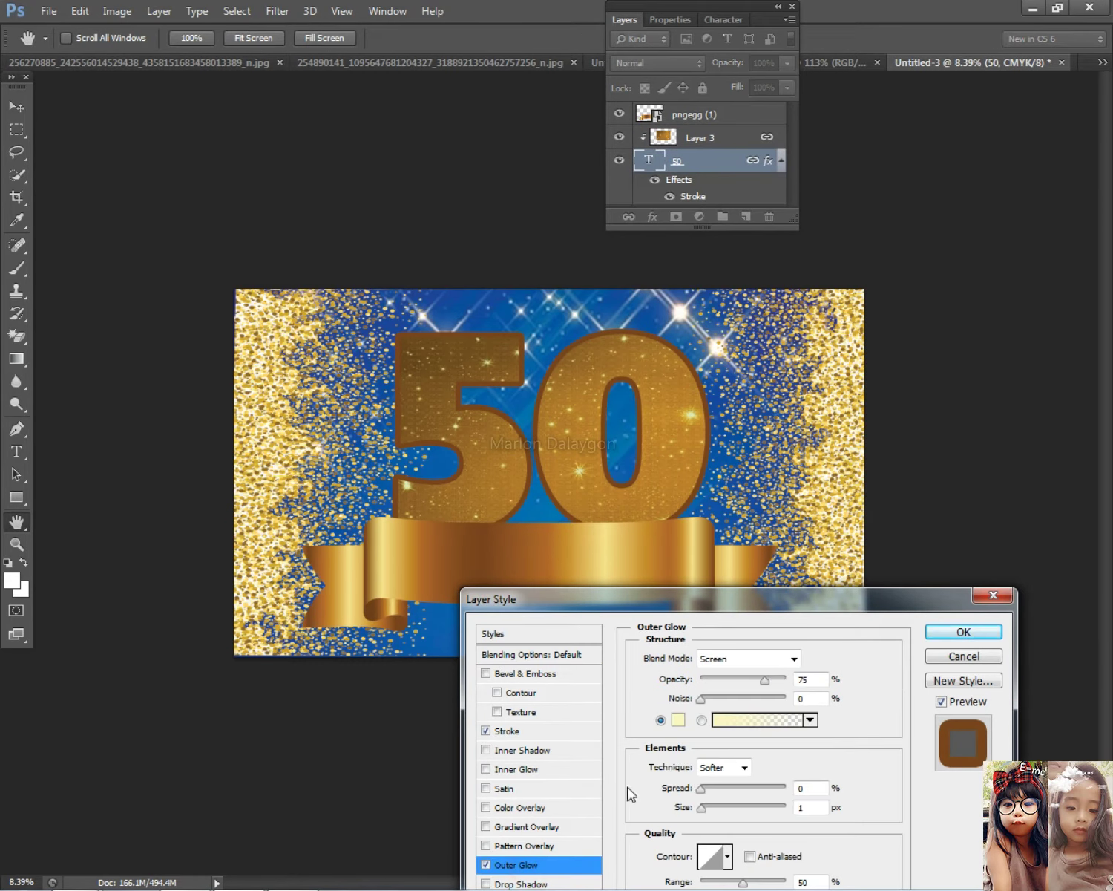
pyautogui.moveTo(722, 793)
pyautogui.mouseDown()
pyautogui.moveTo(779, 791)
pyautogui.moveTo(750, 808)
pyautogui.moveTo(778, 790)
pyautogui.moveTo(738, 807)
pyautogui.moveTo(765, 791)
pyautogui.moveTo(727, 789)
pyautogui.moveTo(769, 812)
pyautogui.moveTo(739, 789)
pyautogui.mouseUp()
pyautogui.click(753, 808)
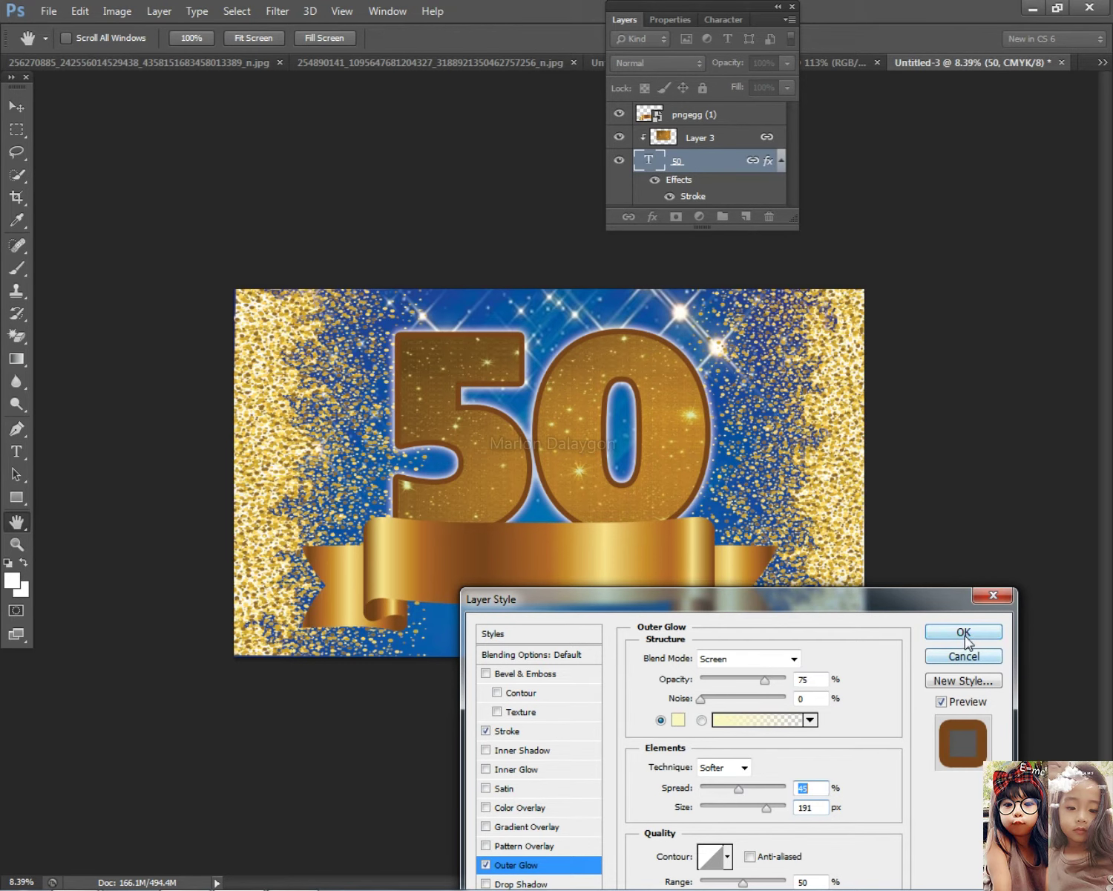
pyautogui.click(965, 637)
# Move the ribbon slightly lower beneath the 50
pyautogui.scroll(-2, 607, 514)
pyautogui.rightClick(571, 454)
pyautogui.click(578, 449)
pyautogui.moveTo(531, 540); pyautogui.dragTo(532, 548)
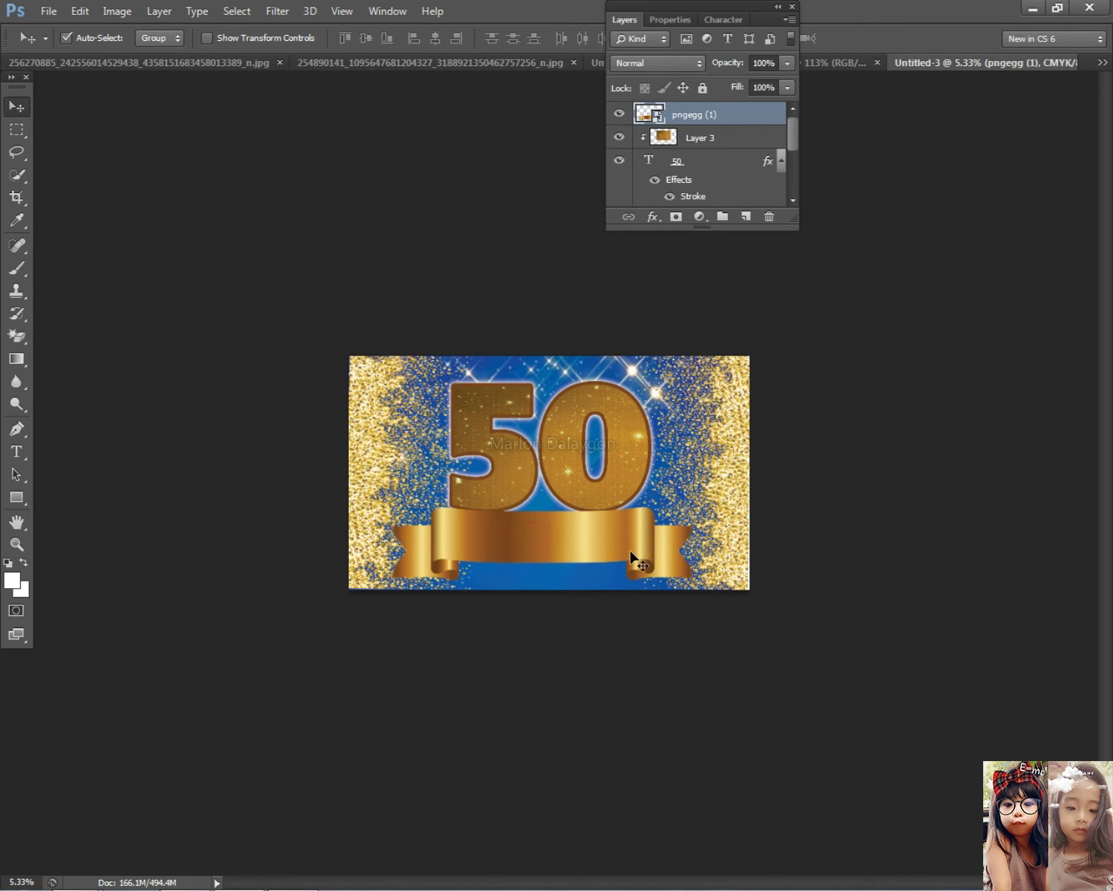
# Add a 'Happy Birthday' text line on the ribbon
pyautogui.scroll(1, 723, 594)
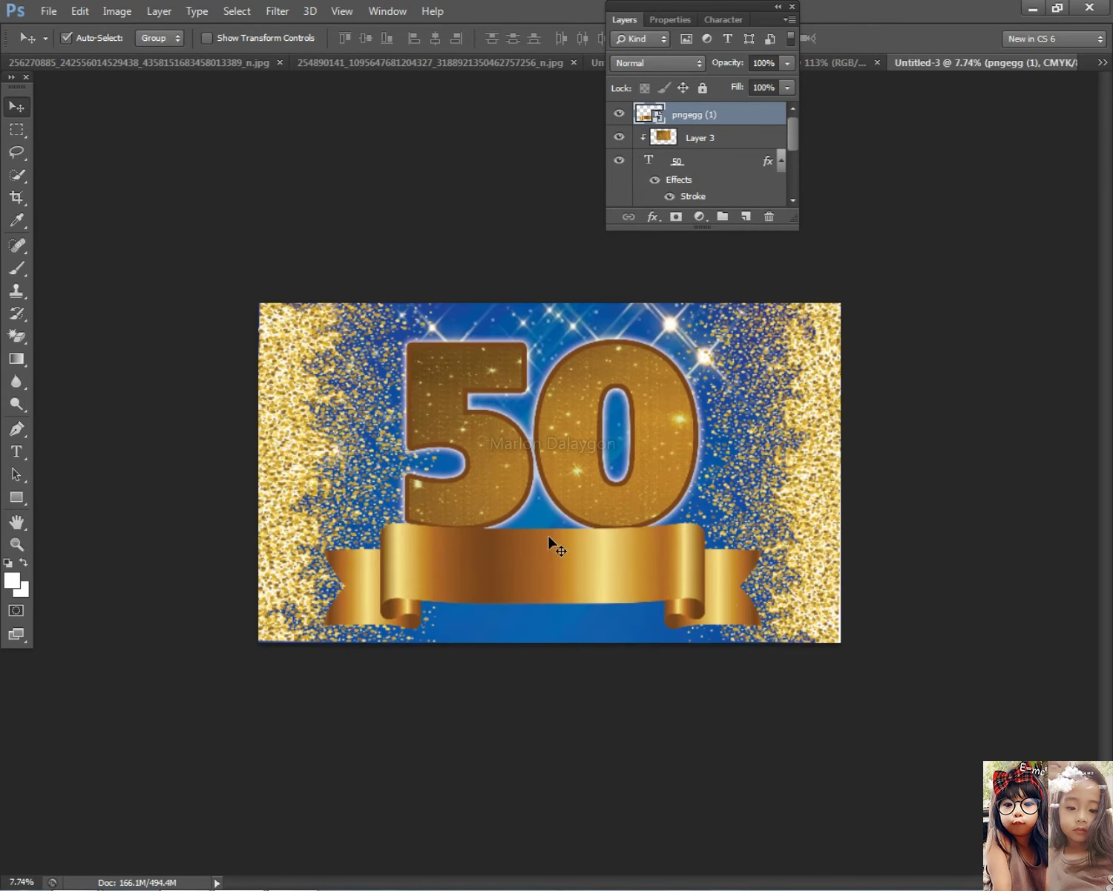
pyautogui.press('t')
pyautogui.scroll(1, 333, 592)
pyautogui.click(348, 634)
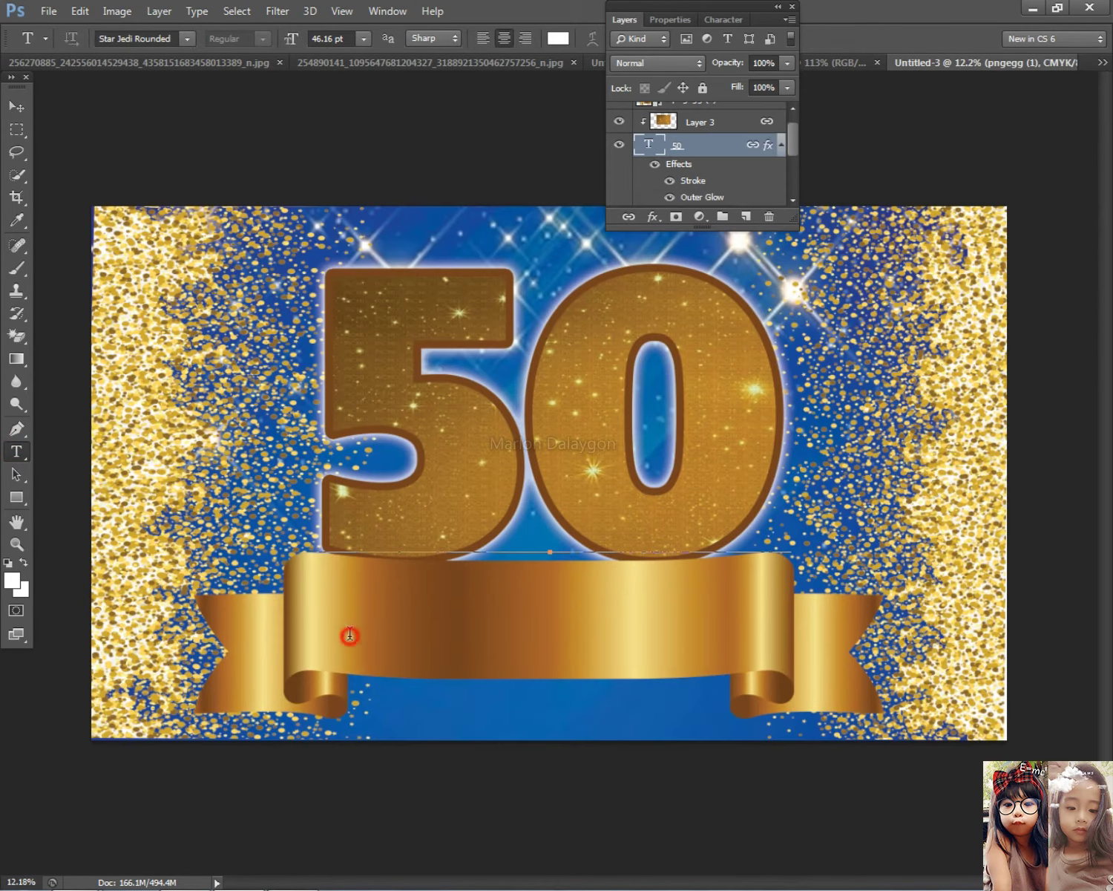
pyautogui.click(17, 106)
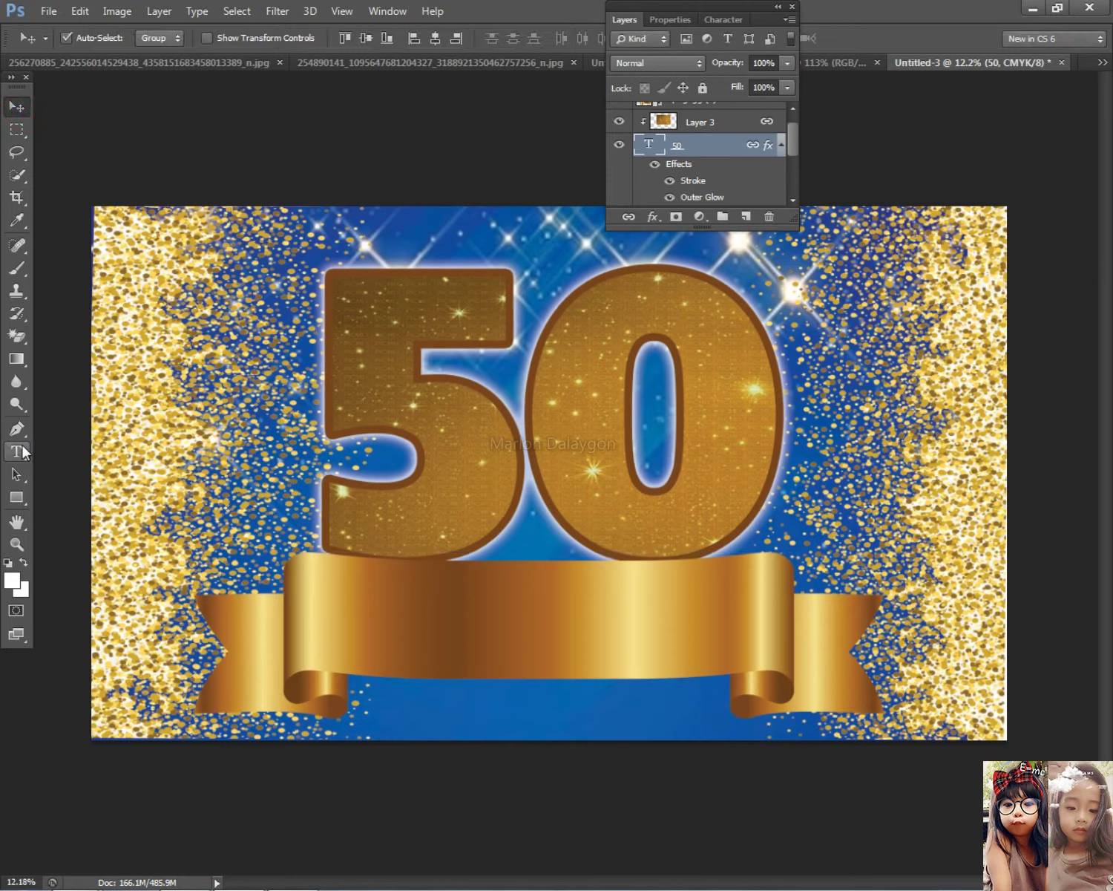
pyautogui.click(17, 451)
pyautogui.click(195, 592)
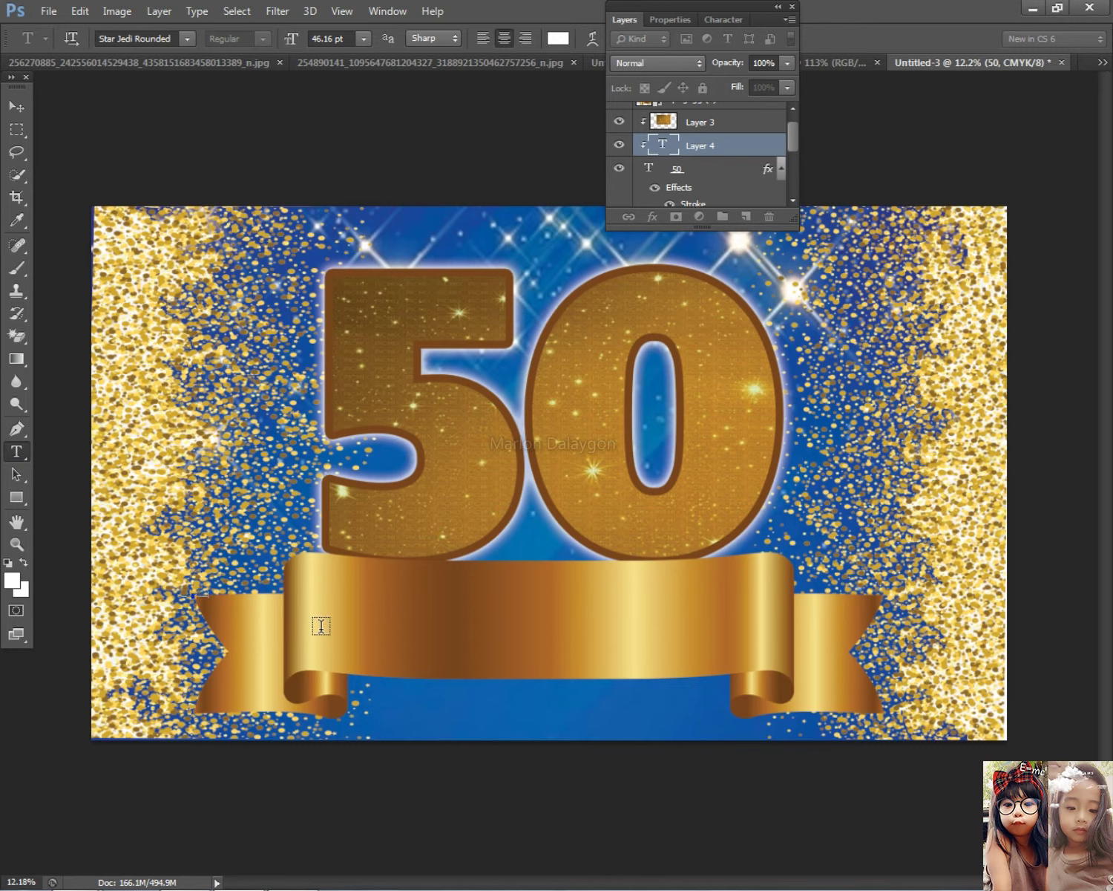
pyautogui.click(14, 108)
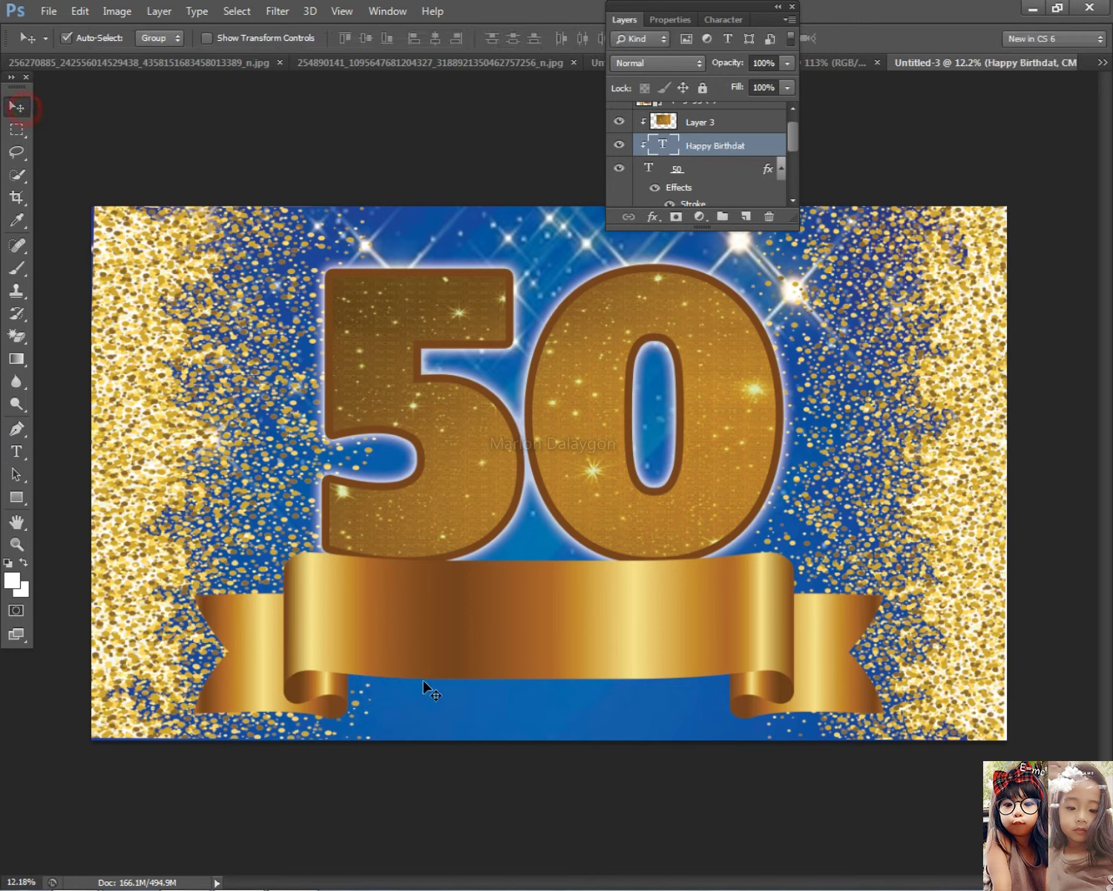
# Enlarge the text, bring it above the ribbon layer, and fit it within the ribbon
pyautogui.hotkey('ctrl', 't')
pyautogui.moveTo(356, 639); pyautogui.dragTo(636, 717)
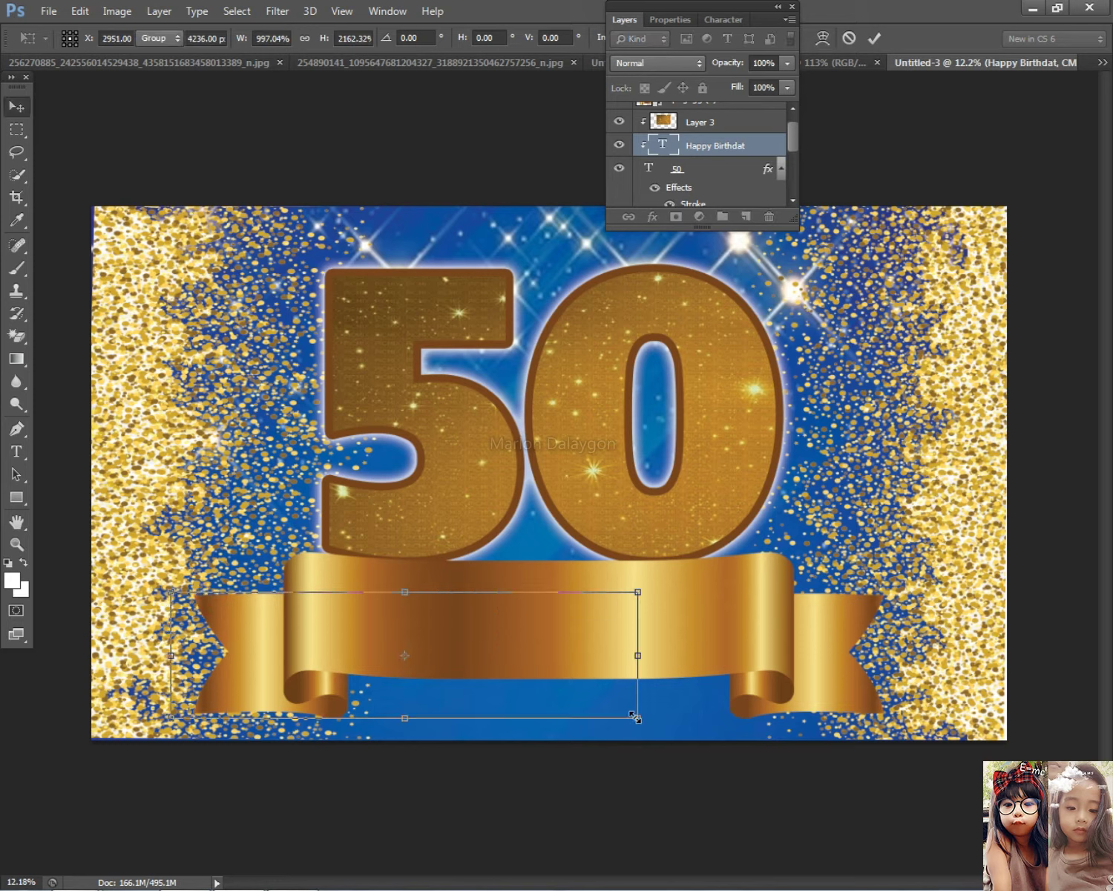
pyautogui.press('Return')
pyautogui.hotkey('ctrl', 'shift', ']')
pyautogui.moveTo(479, 659); pyautogui.dragTo(648, 649)
pyautogui.hotkey('ctrl', 't')
pyautogui.moveTo(809, 711); pyautogui.dragTo(683, 610)
pyautogui.press('Return')
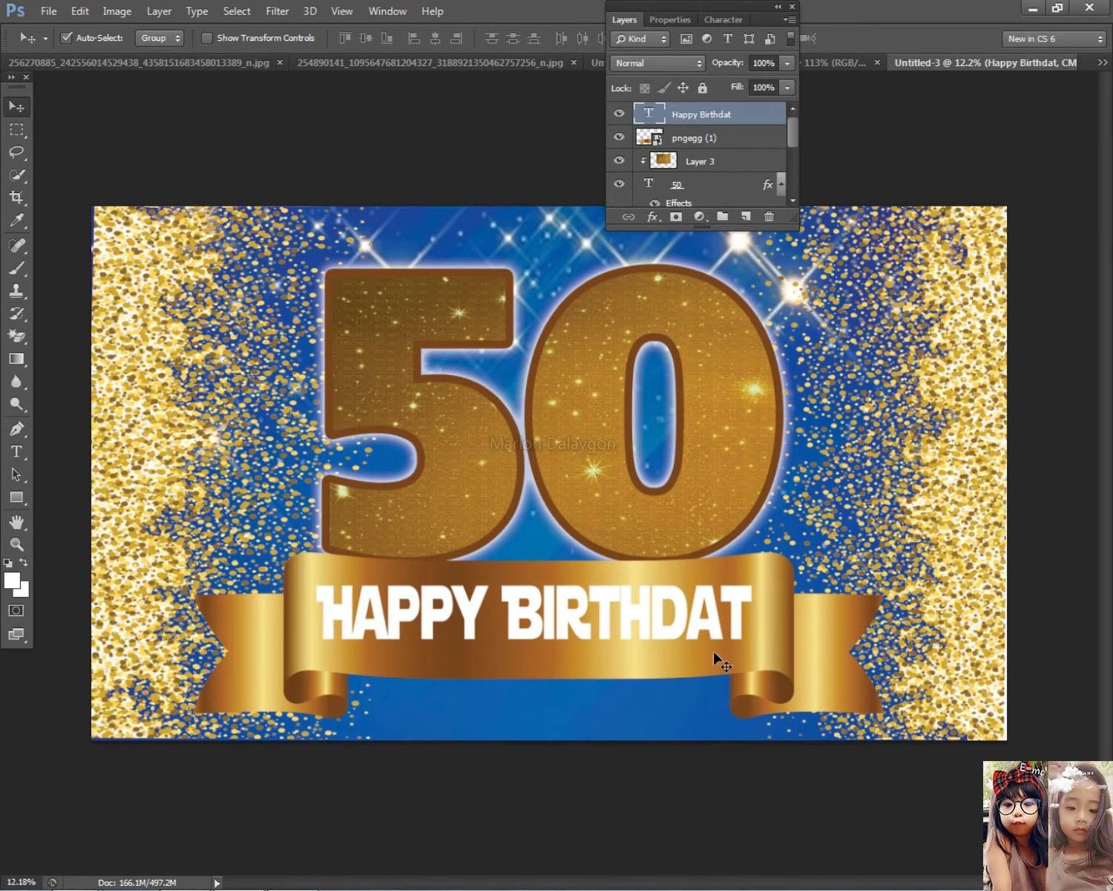
# Correct the misspelled last letter to 'Y' and switch the text to a script font
pyautogui.click(16, 451)
pyautogui.click(765, 610)
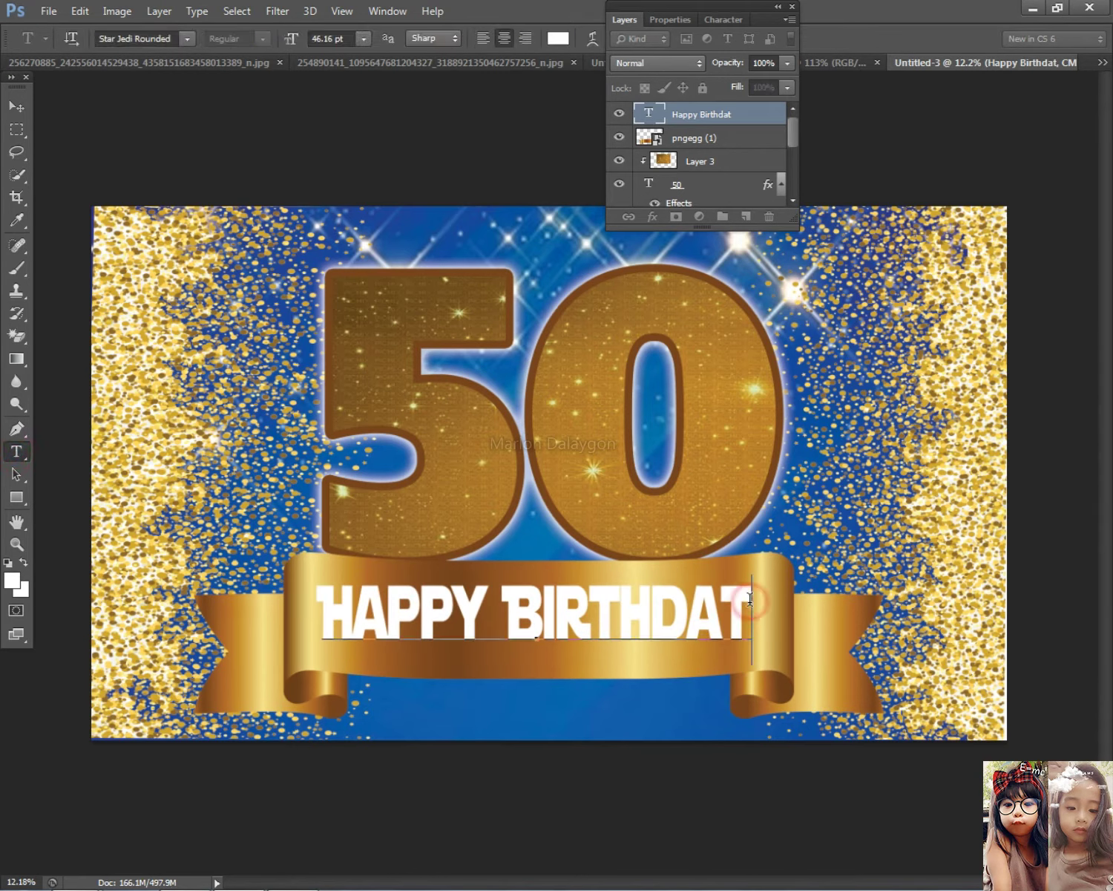
pyautogui.press('BackSpace')
pyautogui.write('Y')
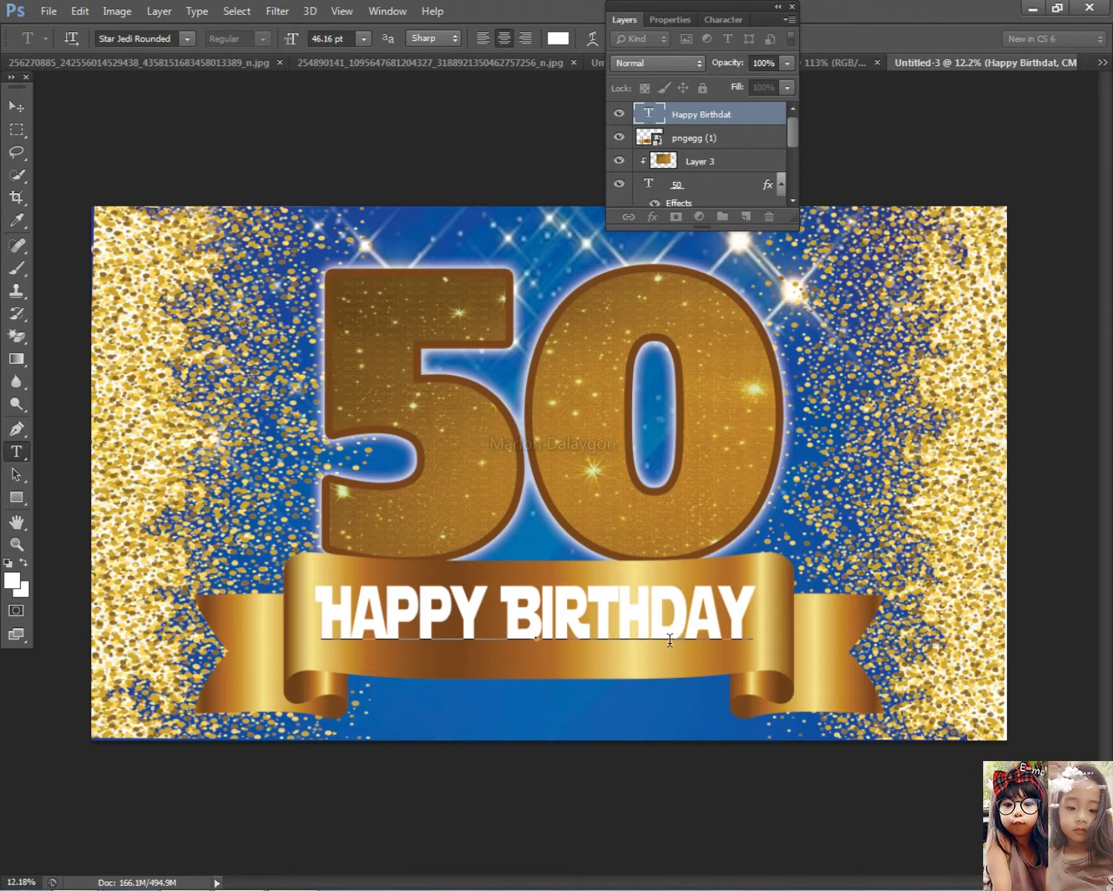
pyautogui.hotkey('ctrl', 'a')
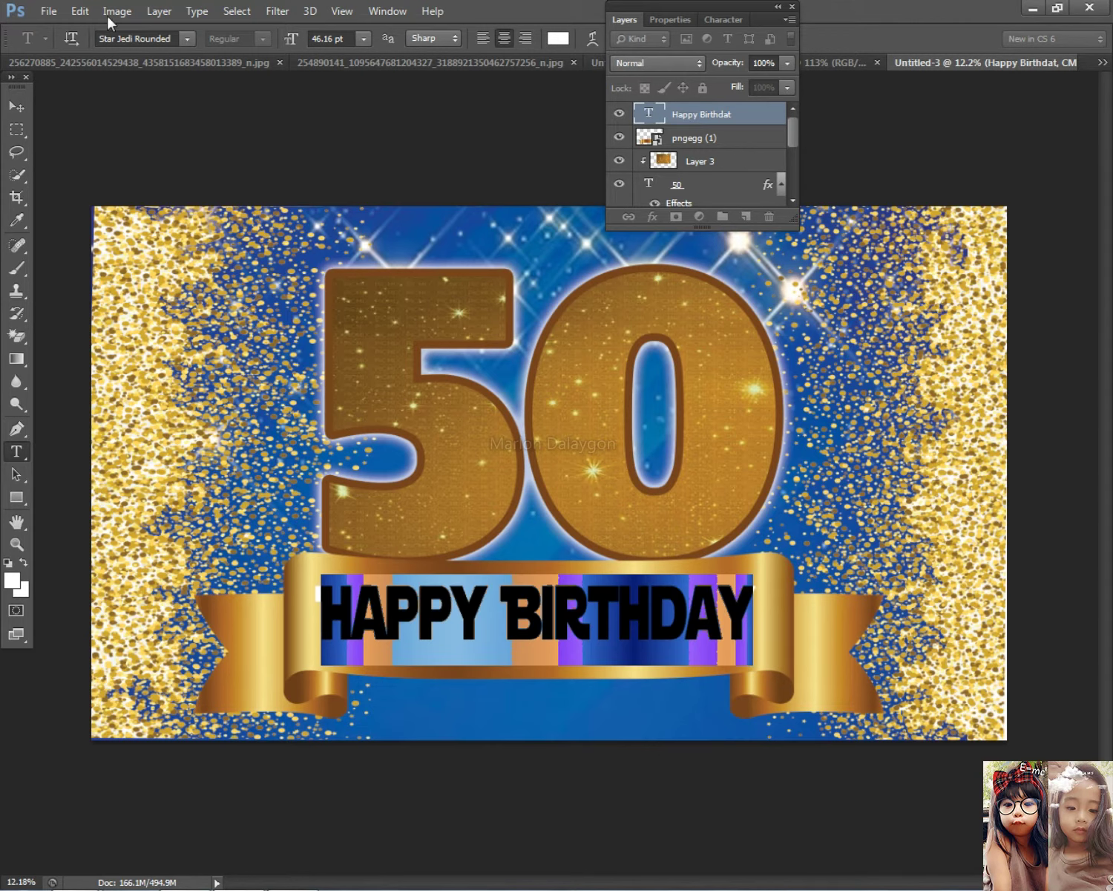
pyautogui.press('Down')
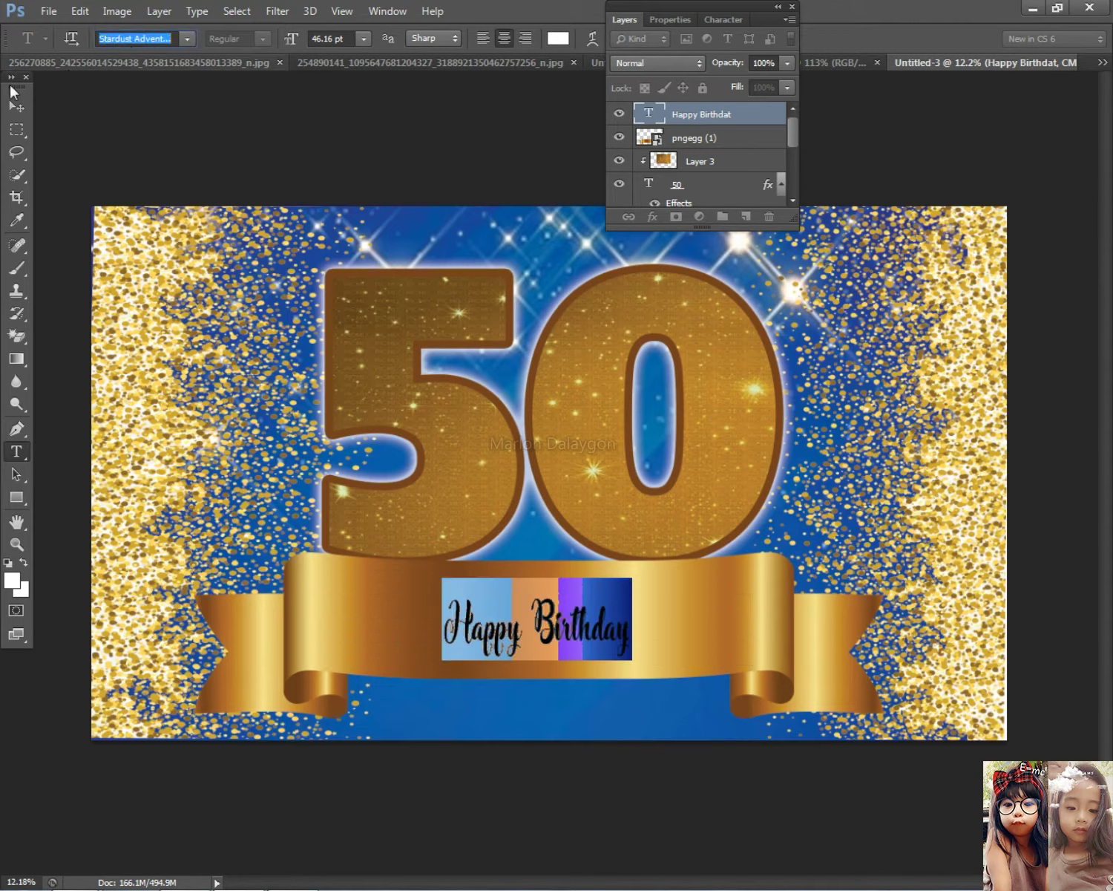
pyautogui.click(16, 106)
# Move Happy Birthday left and enlarge it to stretch across the ribbon
pyautogui.moveTo(584, 626); pyautogui.dragTo(441, 613)
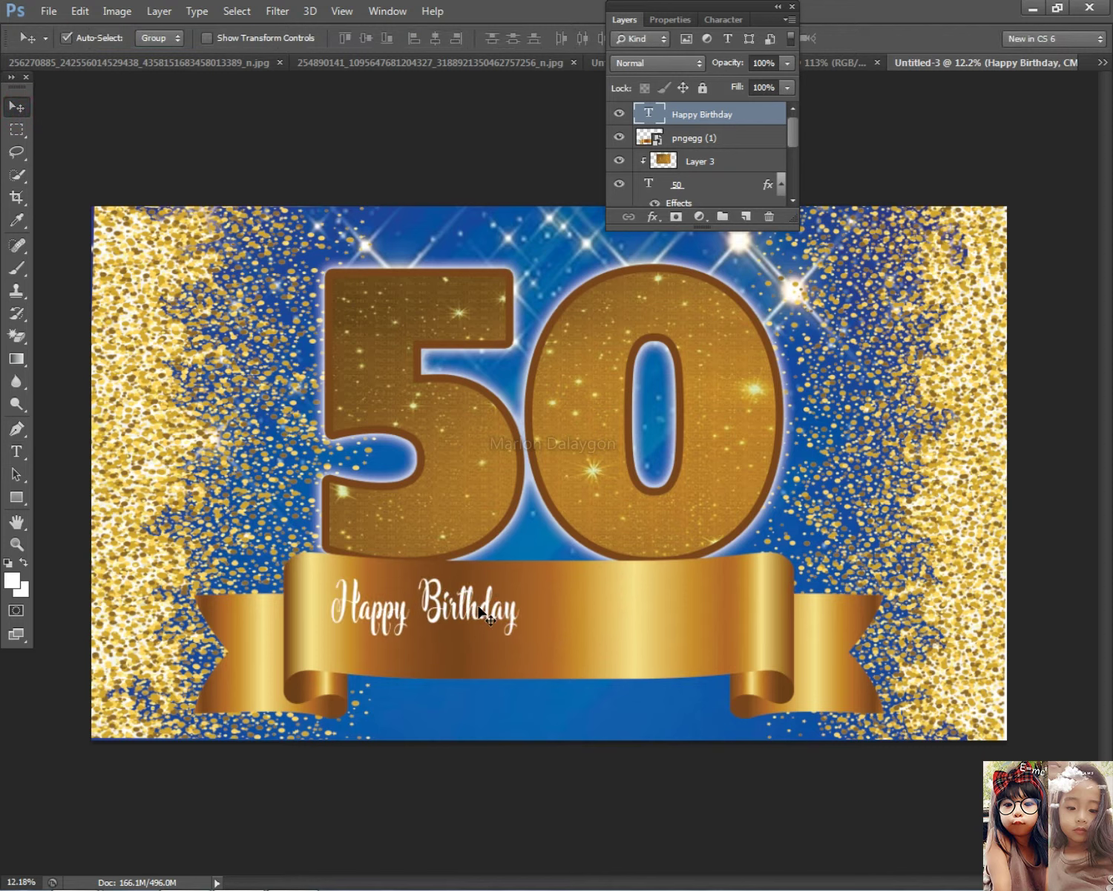
pyautogui.hotkey('ctrl', 't')
pyautogui.moveTo(523, 640); pyautogui.dragTo(630, 682)
pyautogui.moveTo(656, 624); pyautogui.dragTo(705, 627)
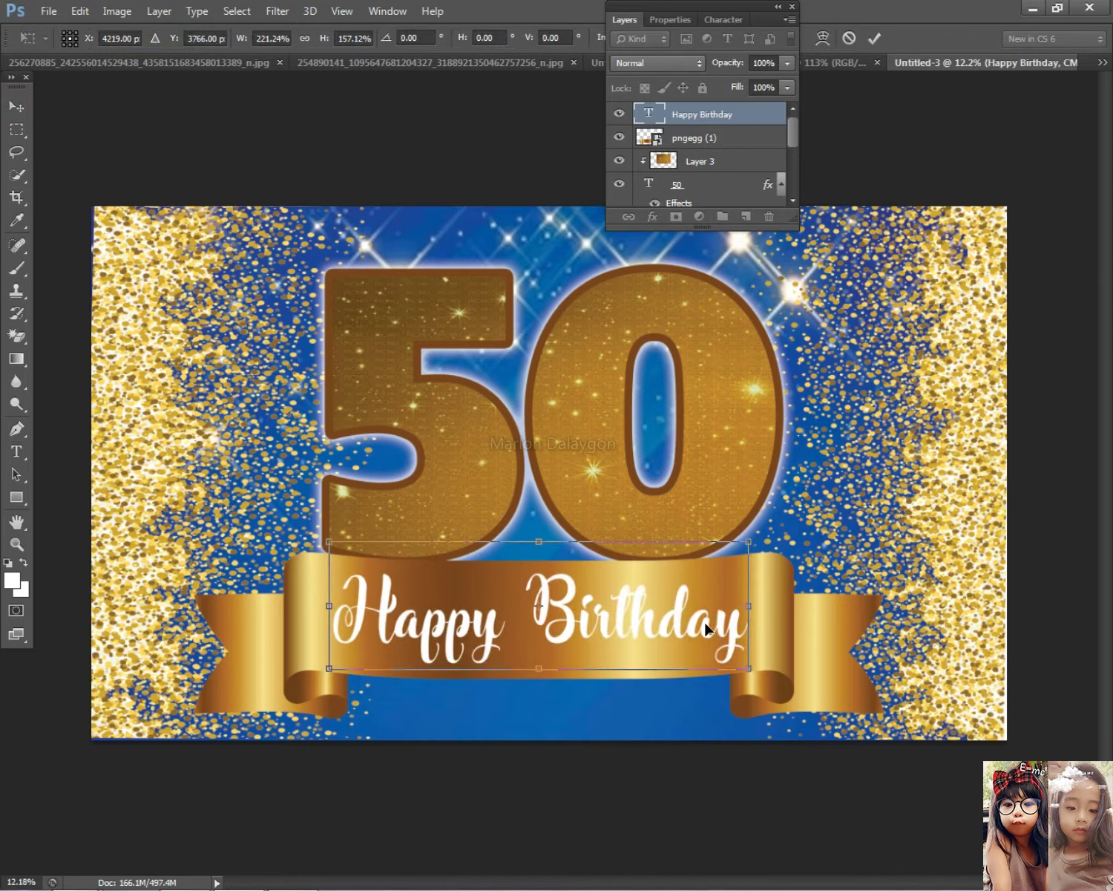
pyautogui.press('Return')
pyautogui.scroll(-3, 858, 709)
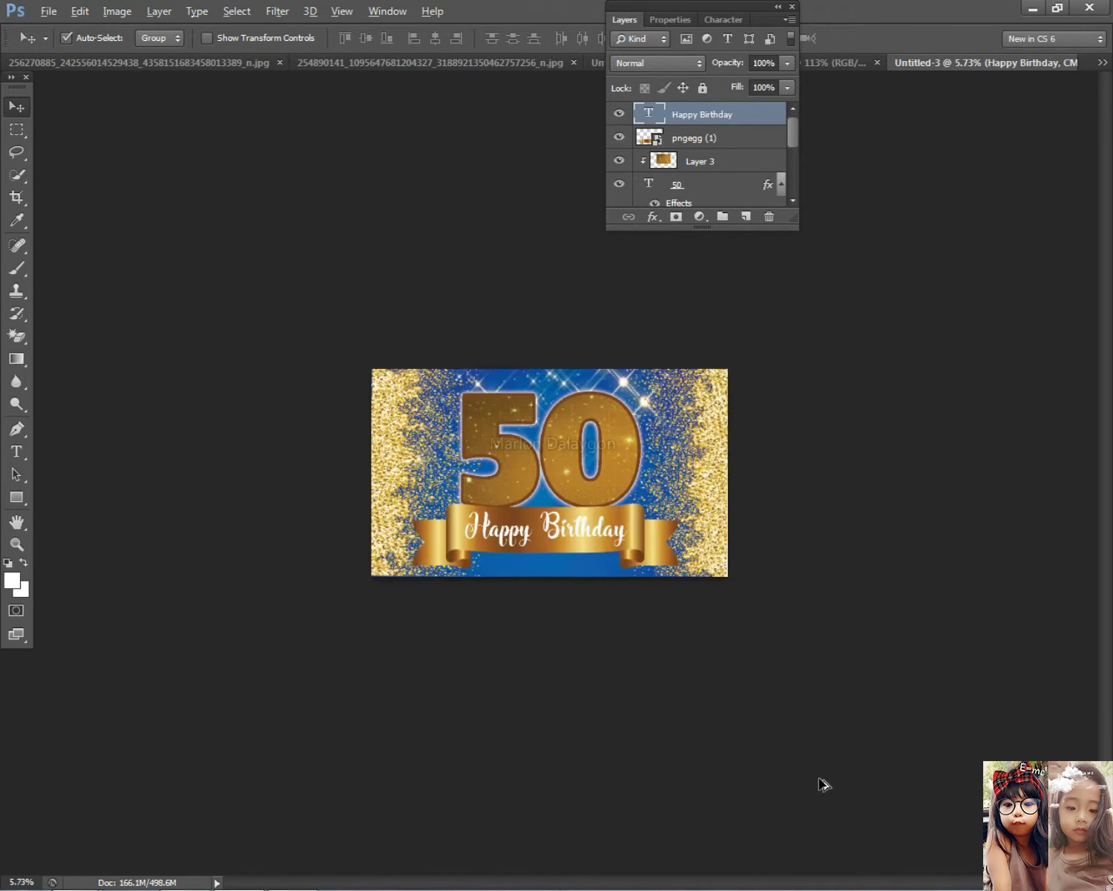
# Tighten Happy Birthday's letter spacing to -180 in the Character panel
pyautogui.scroll(3, 302, 496)
pyautogui.click(16, 451)
pyautogui.moveTo(513, 623); pyautogui.dragTo(483, 624)
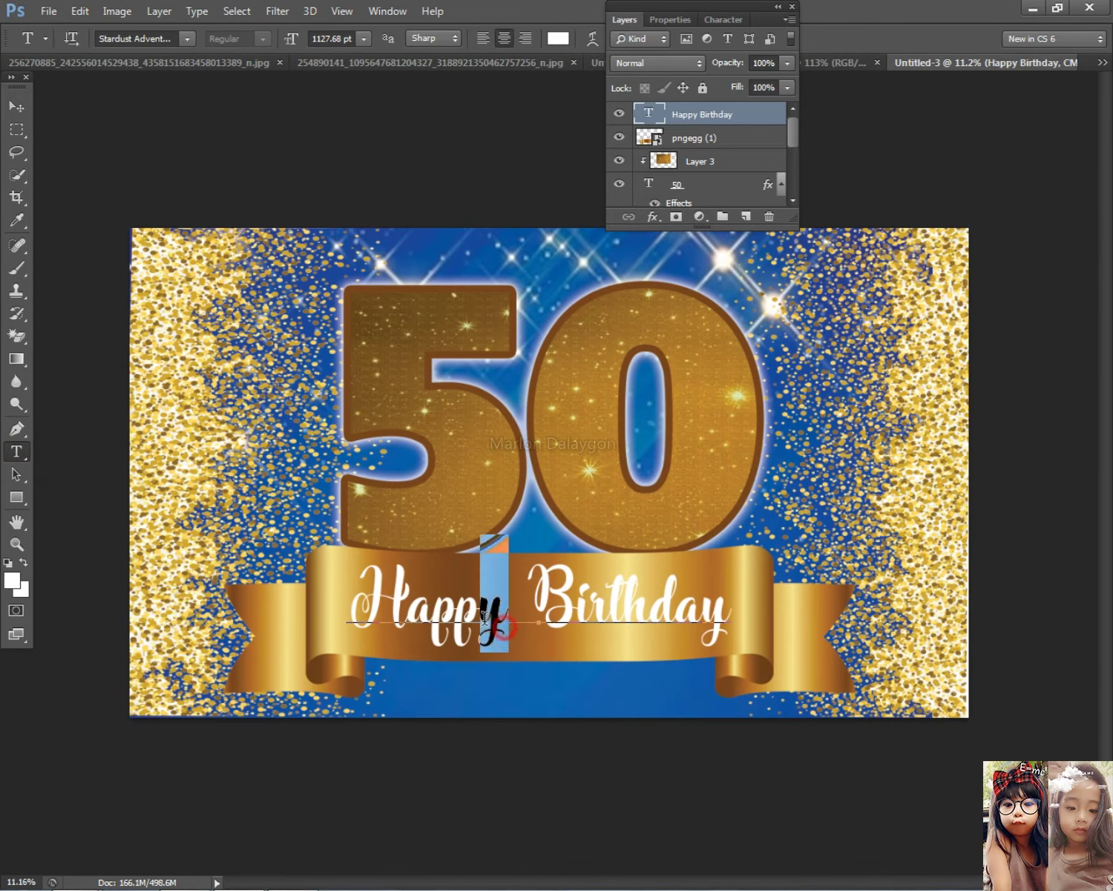
pyautogui.click(673, 19)
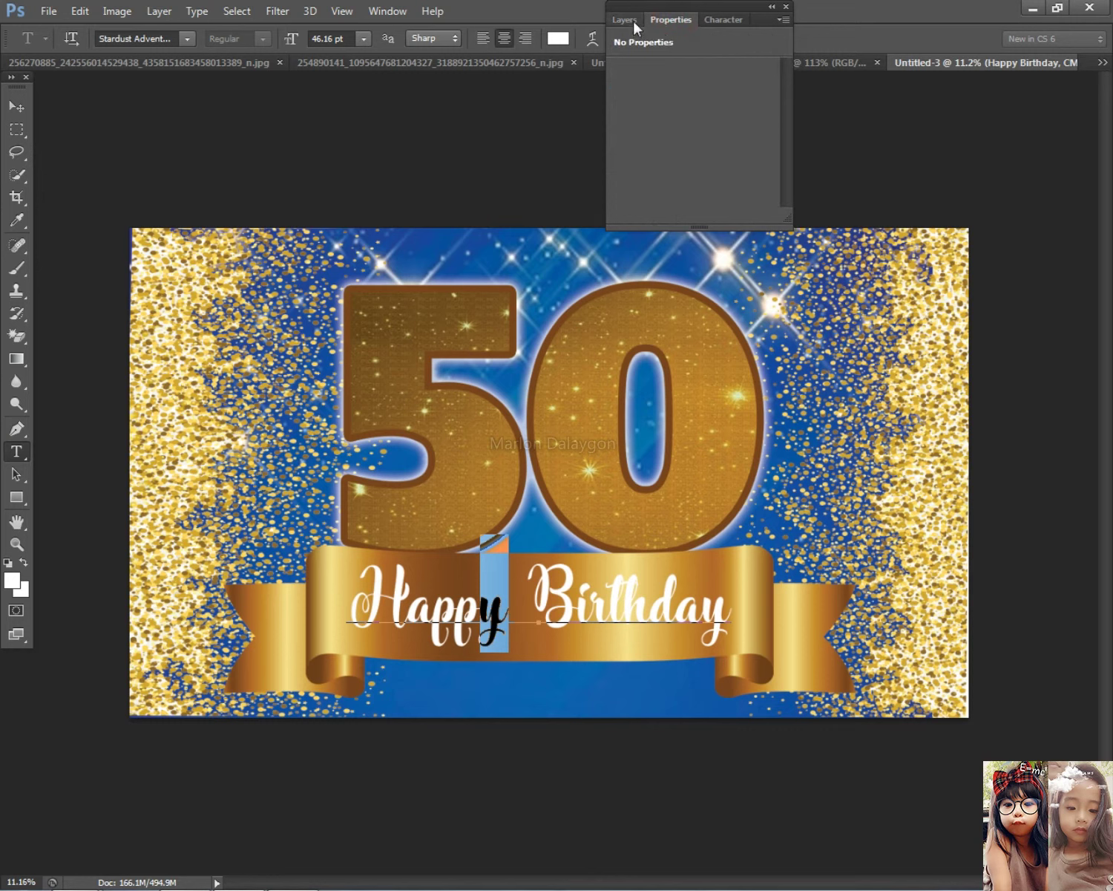
pyautogui.moveTo(734, 32); pyautogui.dragTo(662, 21)
pyautogui.click(748, 86)
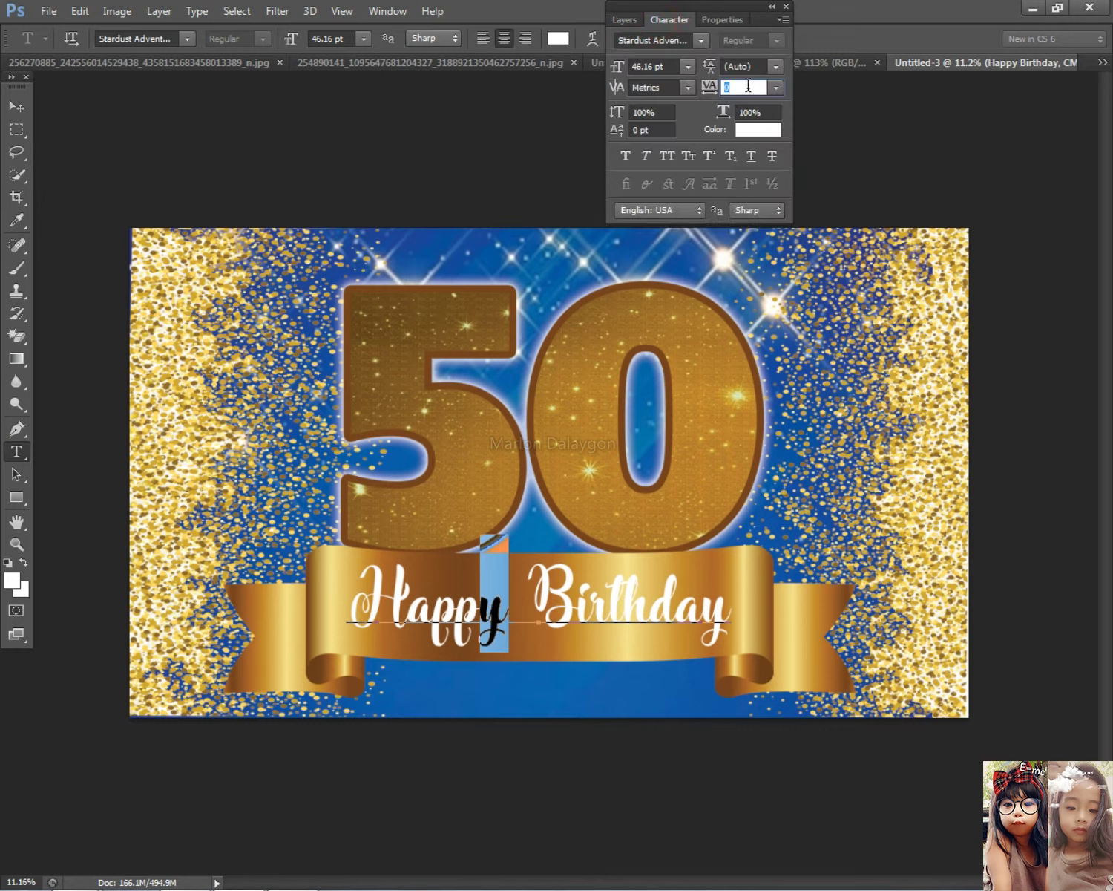
pyautogui.press('Down')
pyautogui.press('Down')
pyautogui.press('Down')
pyautogui.press('Down')
pyautogui.press('Down')
pyautogui.press('Down')
pyautogui.press('Down')
pyautogui.press('Down')
pyautogui.press('Down')
pyautogui.press('Down')
pyautogui.press('Down')
pyautogui.press('Down')
pyautogui.press('Down')
pyautogui.press('Down')
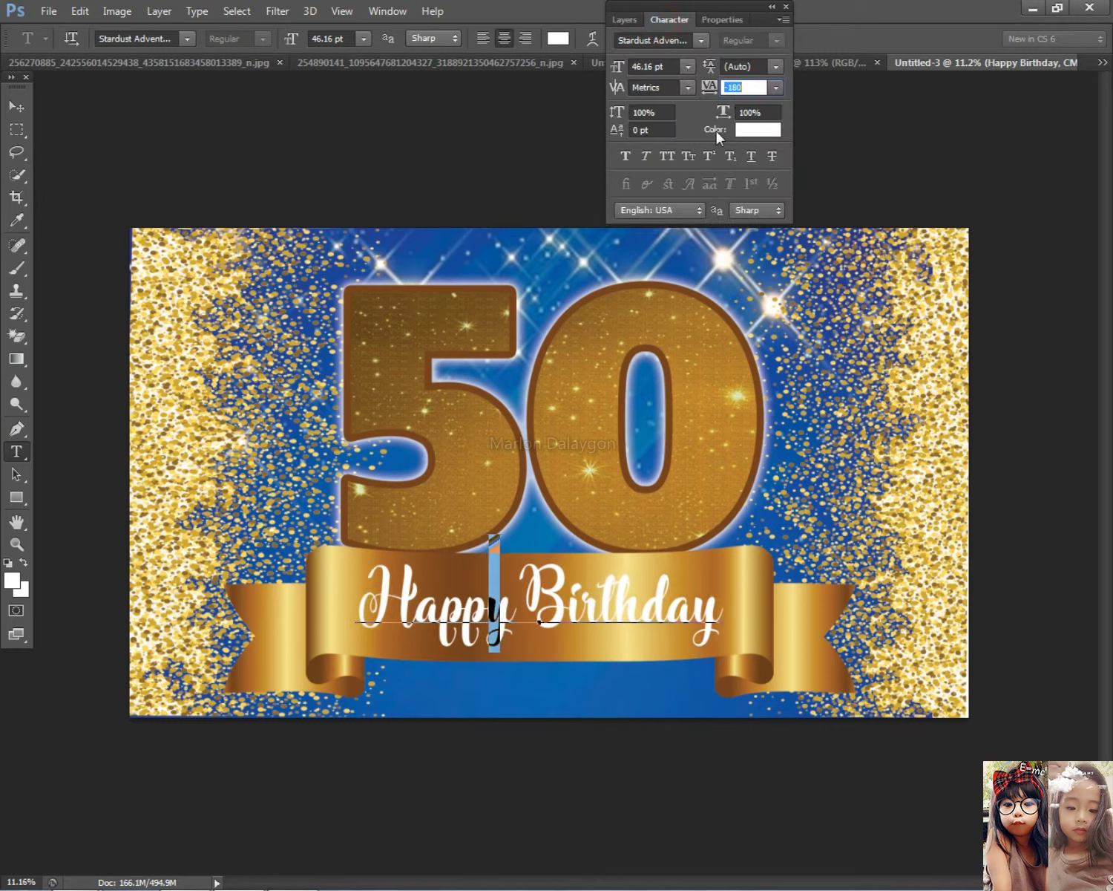
pyautogui.click(16, 106)
# Stretch Happy Birthday a little wider across the ribbon
pyautogui.scroll(2, 553, 471)
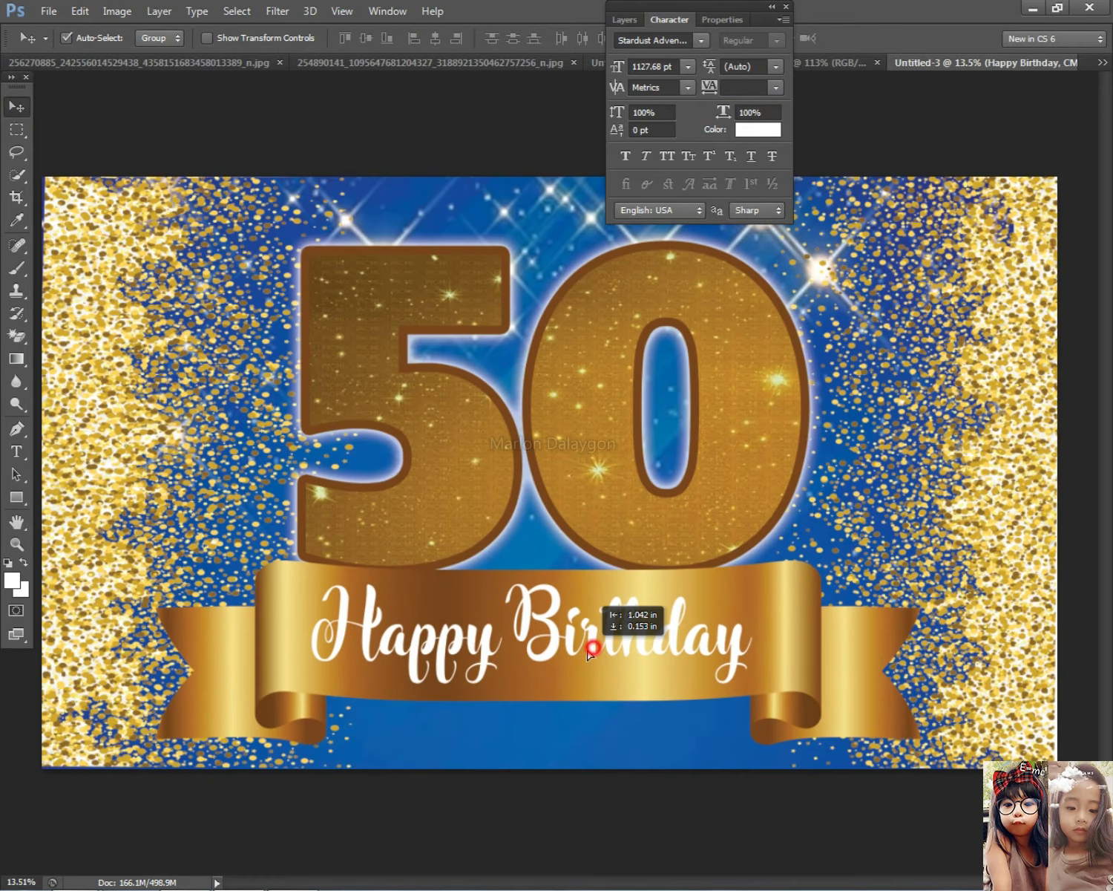
pyautogui.hotkey('ctrl', 't')
pyautogui.moveTo(753, 615); pyautogui.dragTo(770, 615)
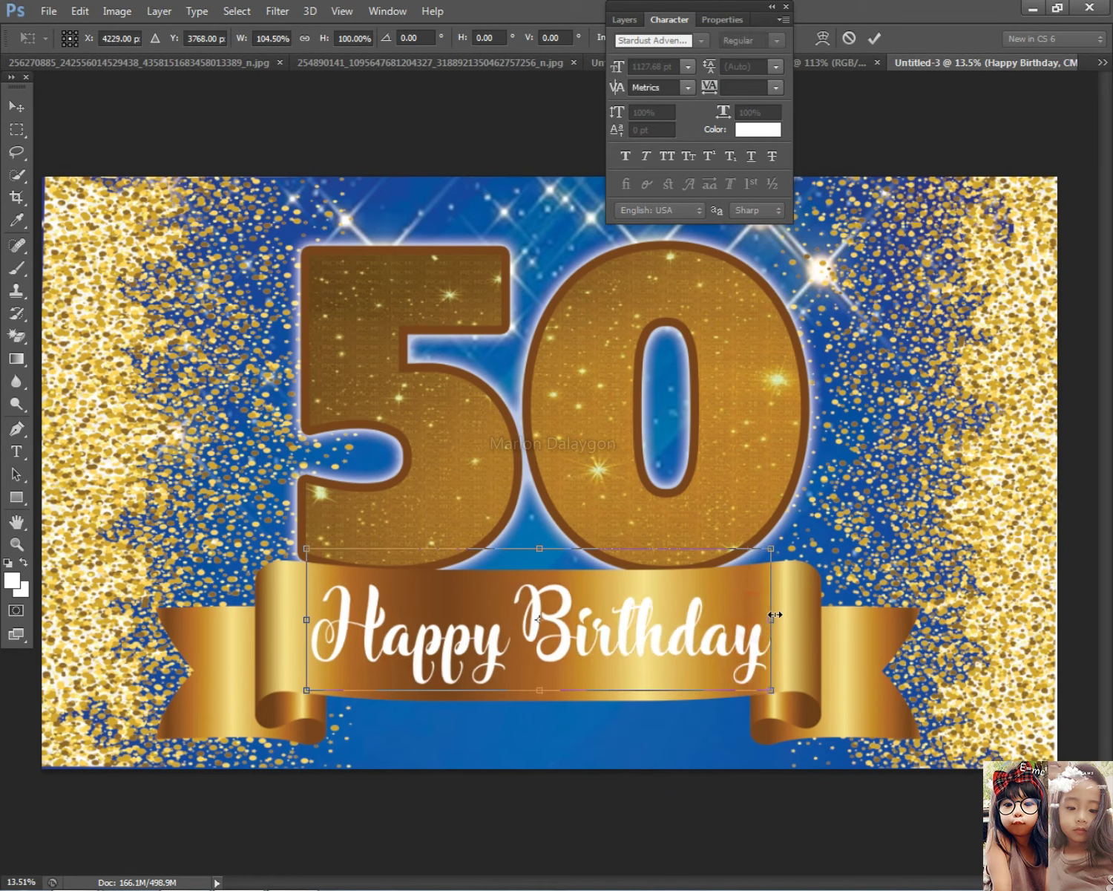
pyautogui.press('Return')
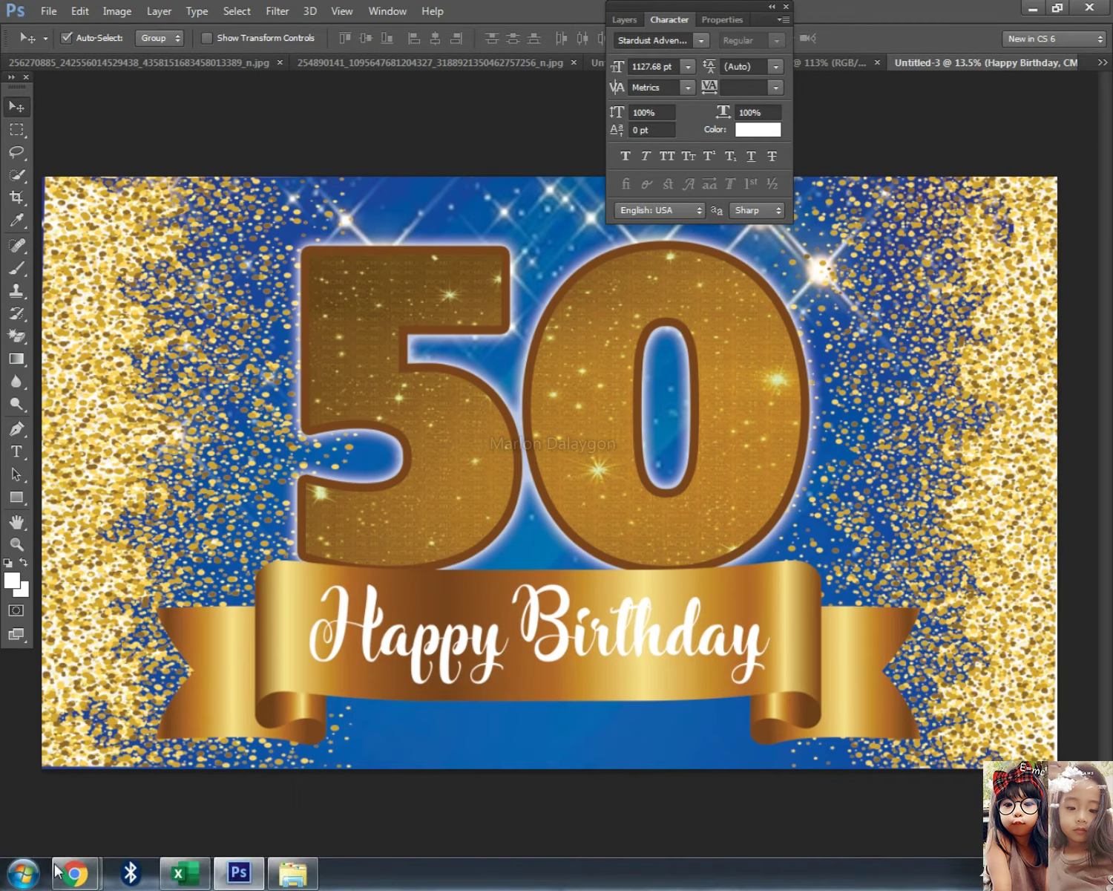
# Bring up the reference 50th birthday banner image in Chrome
pyautogui.moveTo(74, 882)
pyautogui.click(304, 753)
pyautogui.click(260, 9)
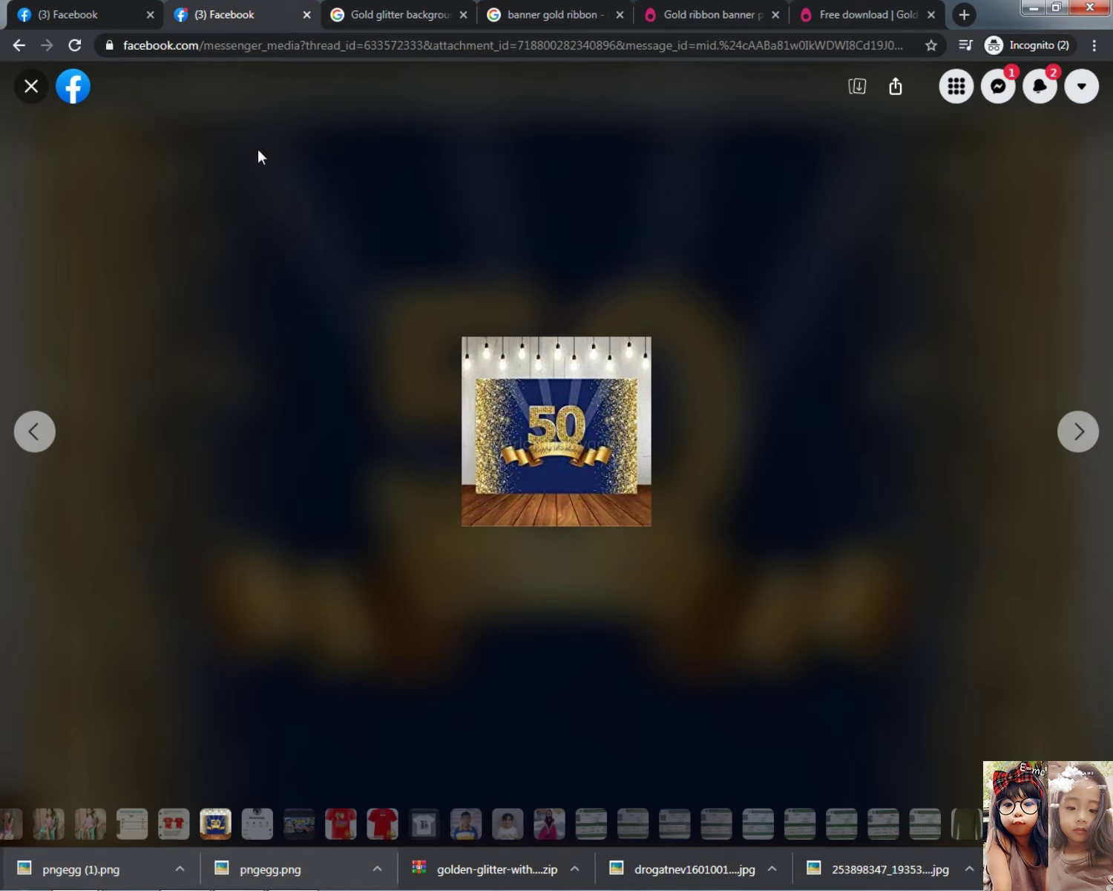
# Check the banner's layers, then go to the gold glitter image search results in Chrome
pyautogui.click(1034, 9)
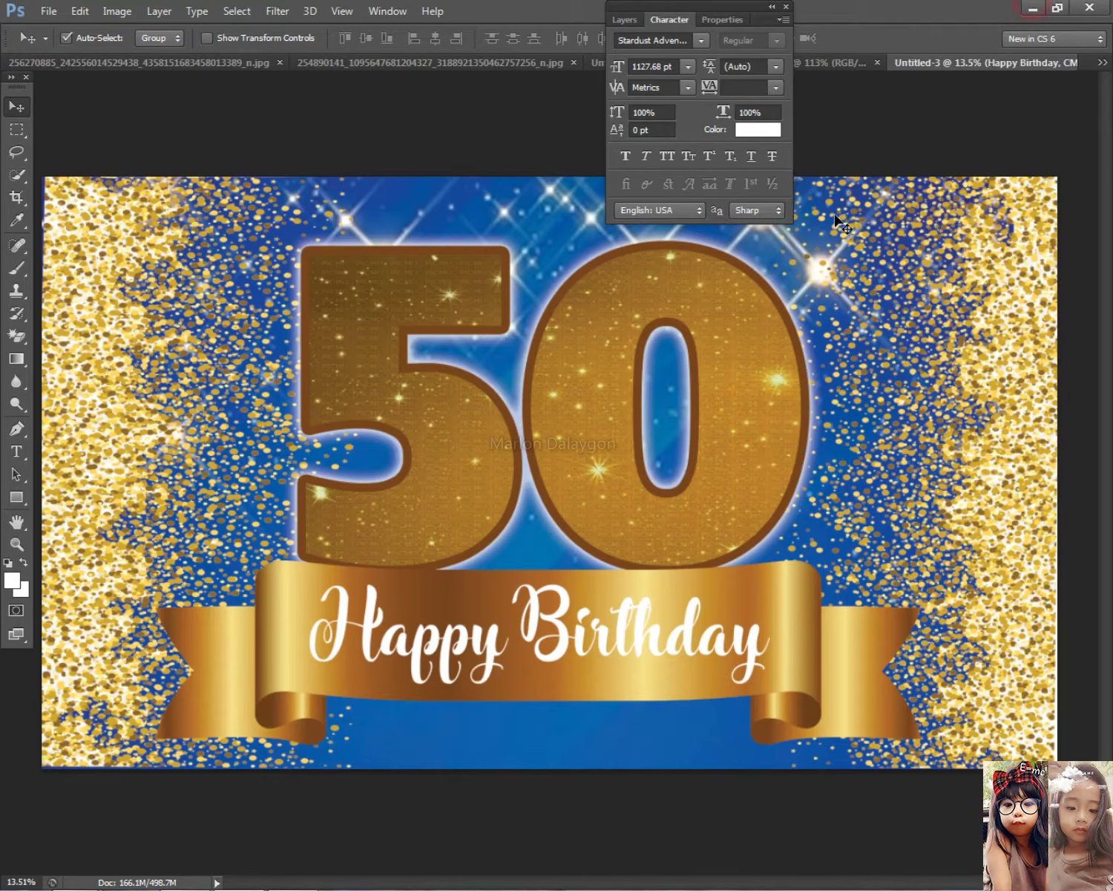
pyautogui.scroll(-2, 674, 576)
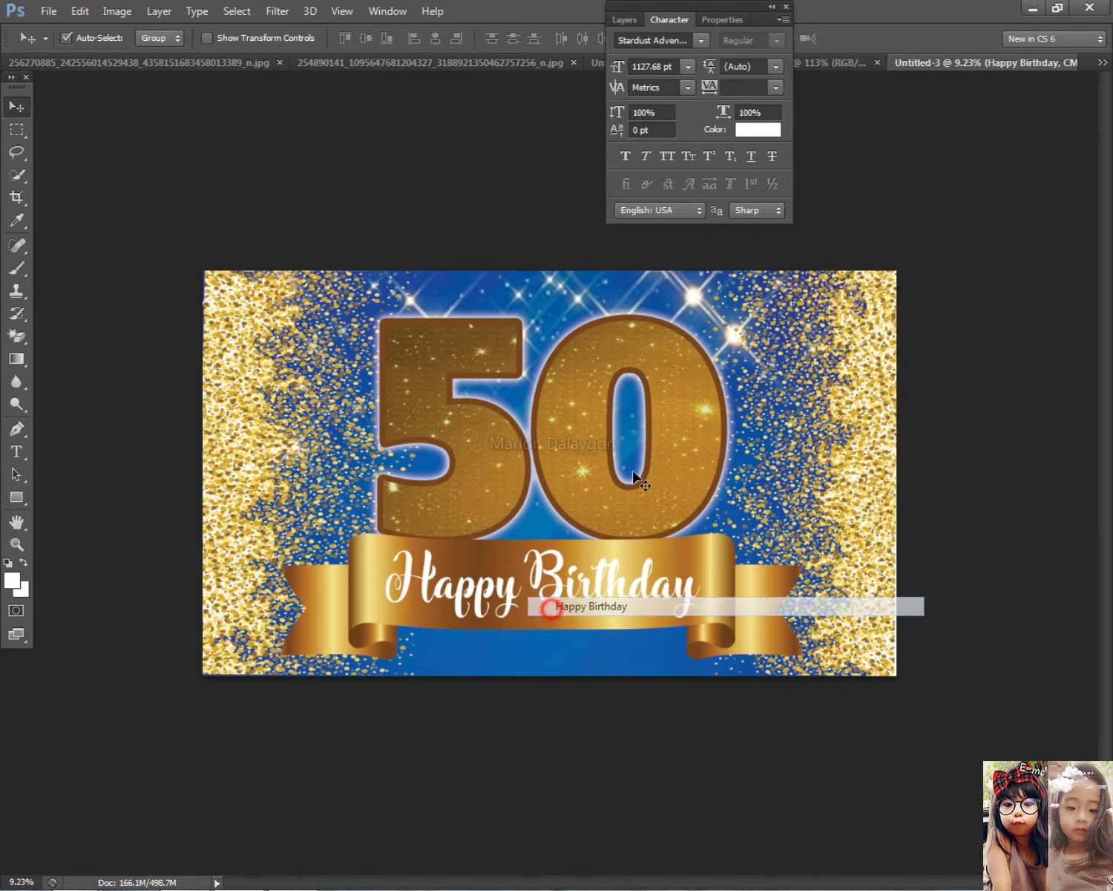
pyautogui.click(624, 20)
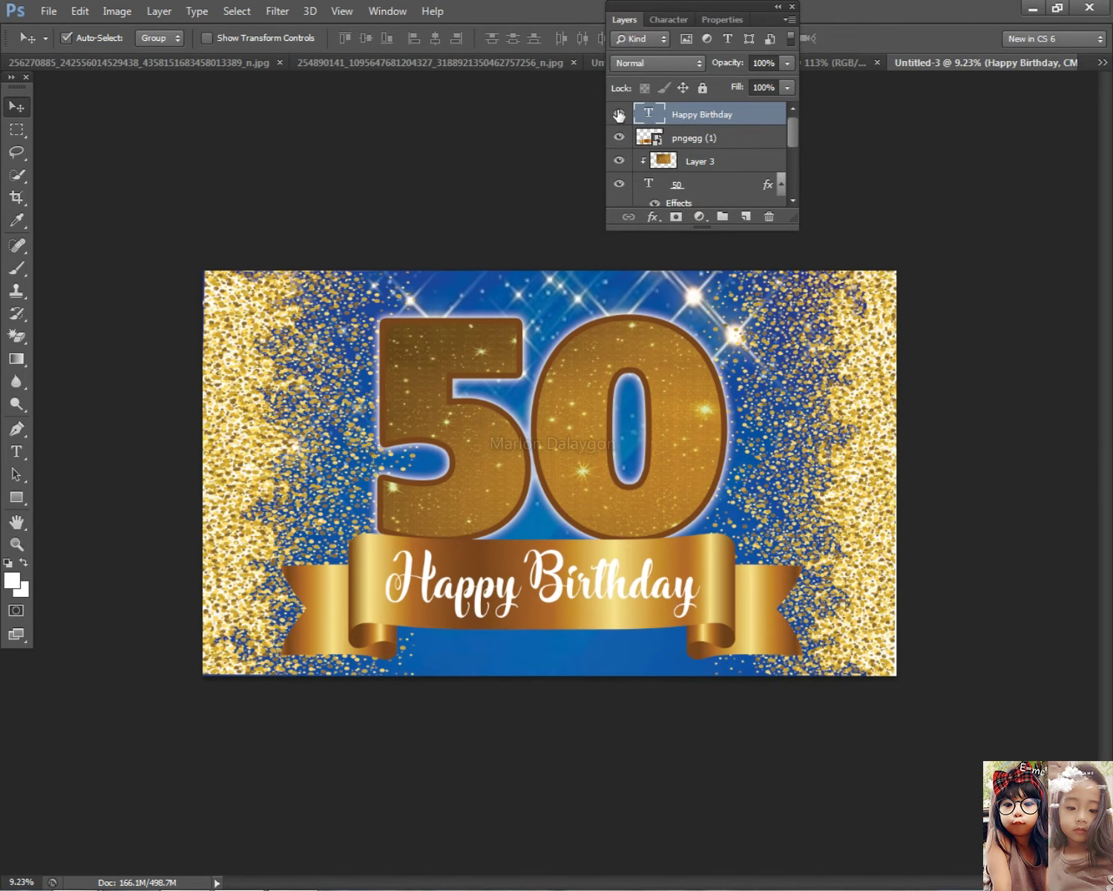
pyautogui.click(620, 19)
pyautogui.hotkey('alt', 'Tab')
pyautogui.click(550, 14)
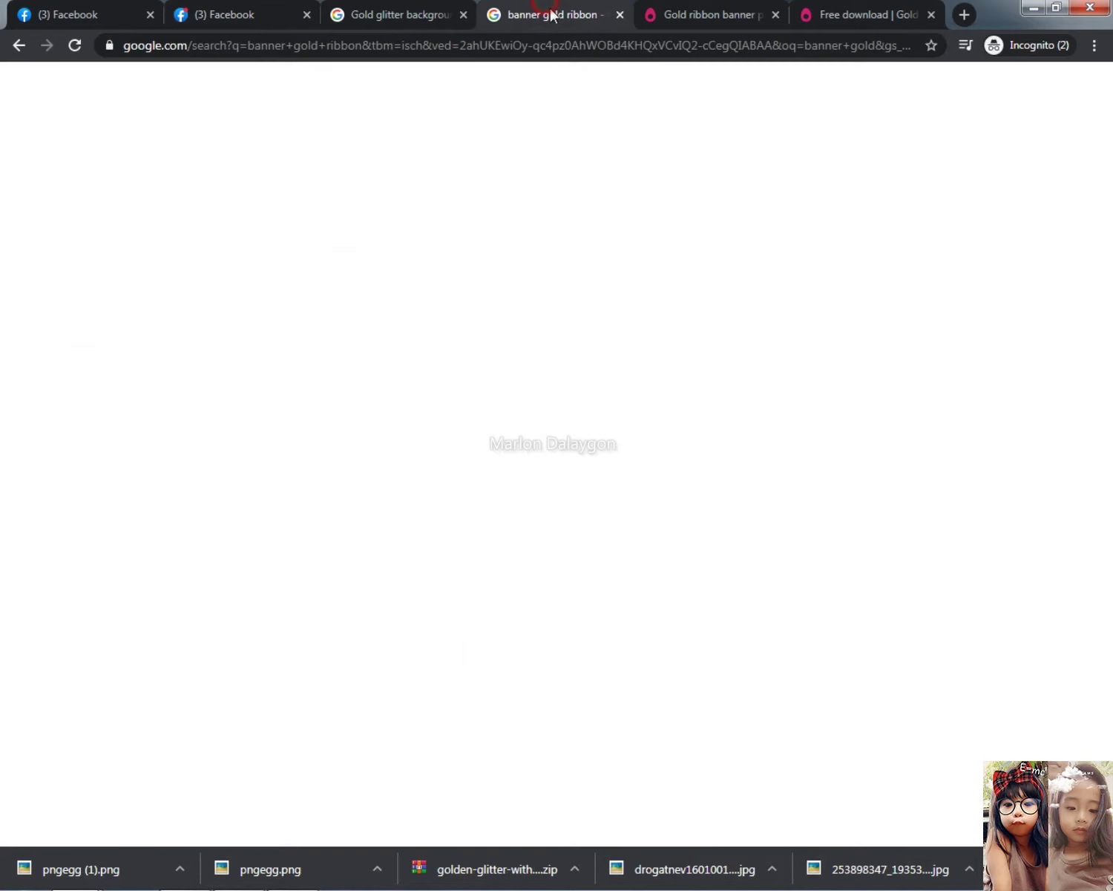
pyautogui.click(427, 15)
# Copy the gold glitter sparkle background image and return to the banner
pyautogui.scroll(-5, 964, 550)
pyautogui.scroll(-5, 941, 577)
pyautogui.scroll(-12, 405, 367)
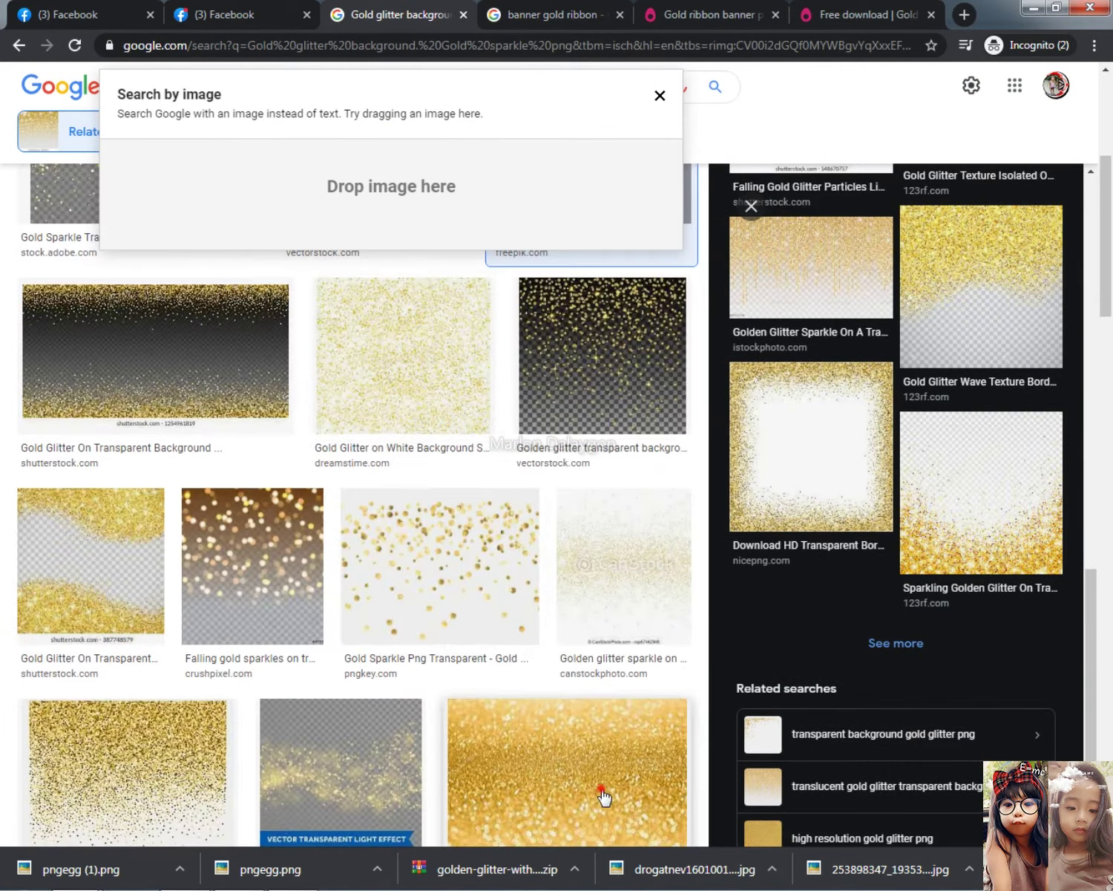
pyautogui.click(605, 796)
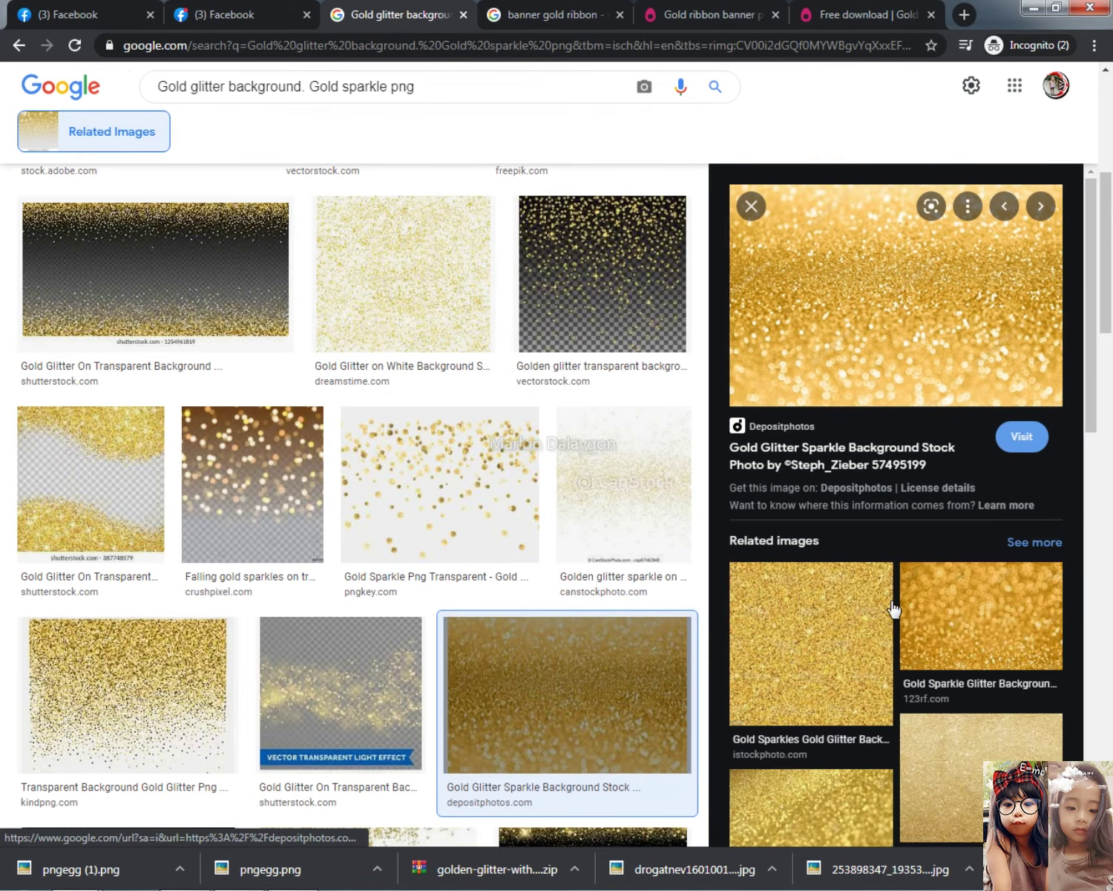
pyautogui.rightClick(861, 334)
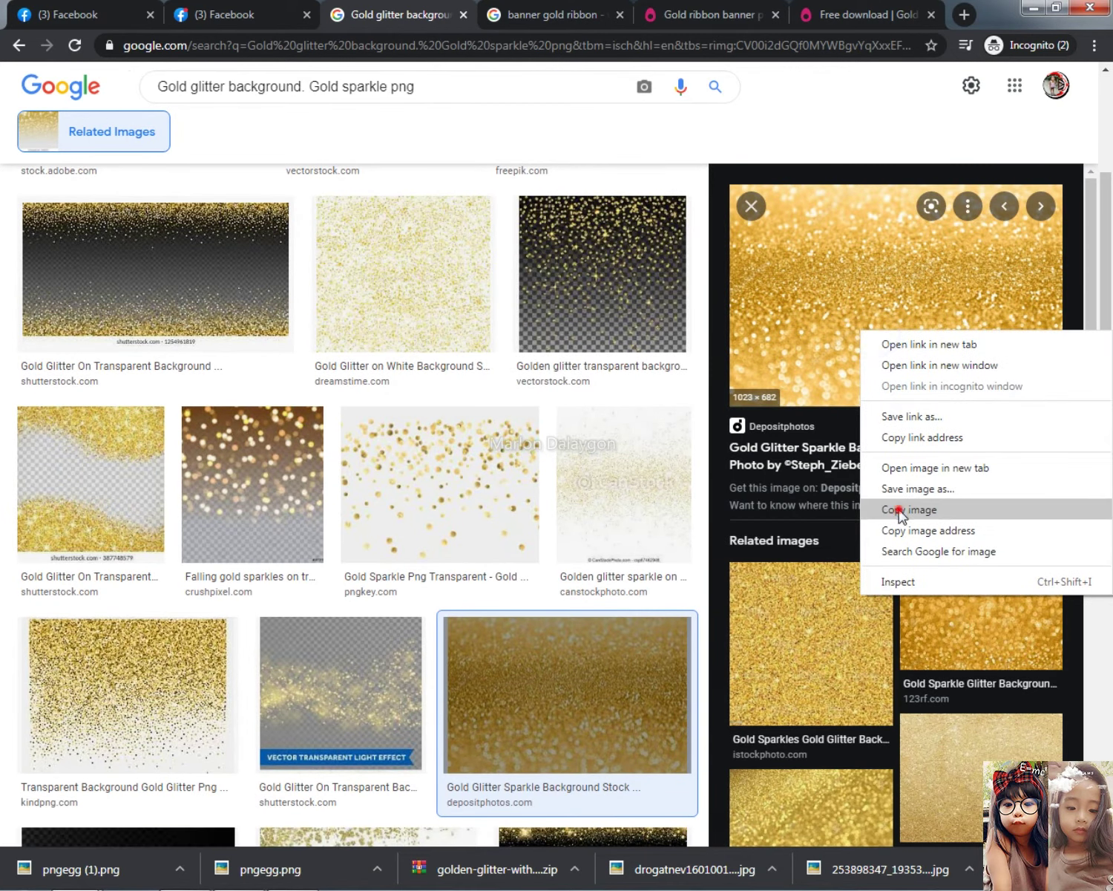
pyautogui.click(898, 510)
pyautogui.hotkey('alt', 'Tab')
pyautogui.scroll(3, 556, 553)
pyautogui.rightClick(541, 638)
# Paste the glitter image as Layer 4 and clip it to the Happy Birthday text
pyautogui.click(551, 630)
pyautogui.hotkey('ctrl', 'v')
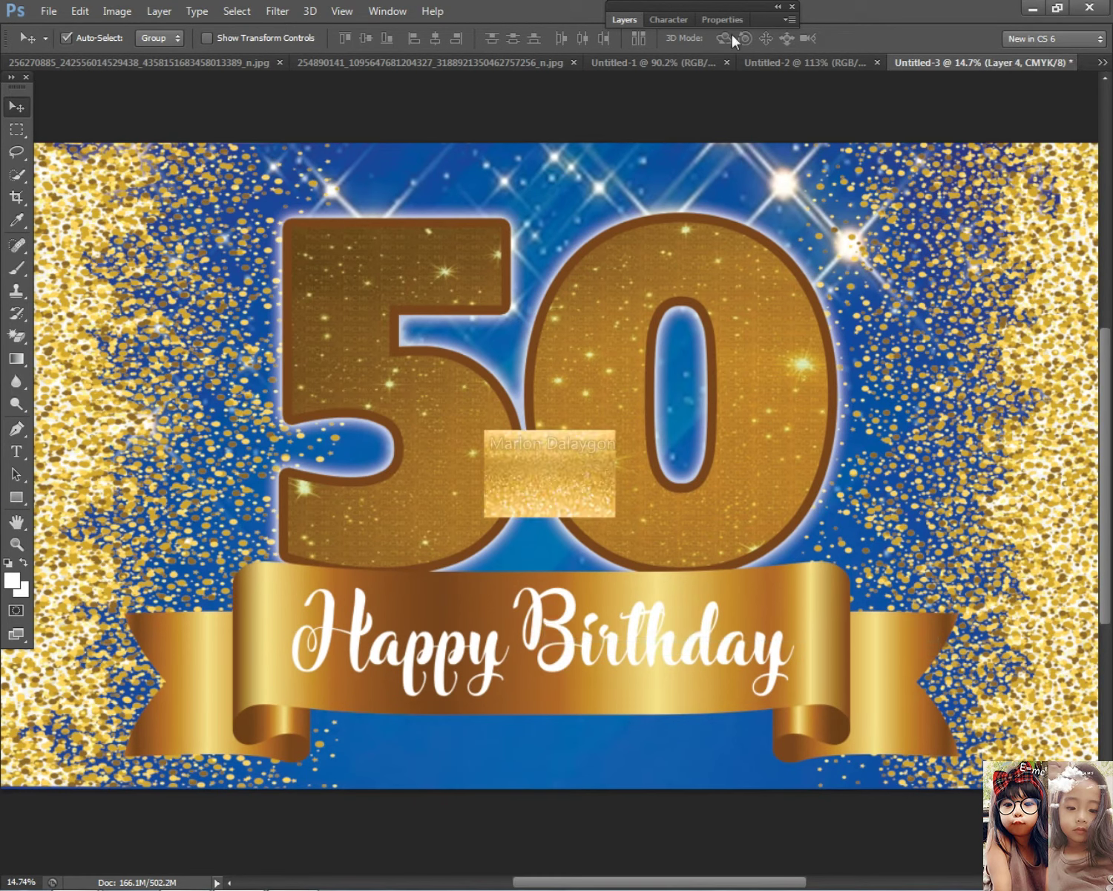
pyautogui.click(626, 20)
pyautogui.rightClick(720, 118)
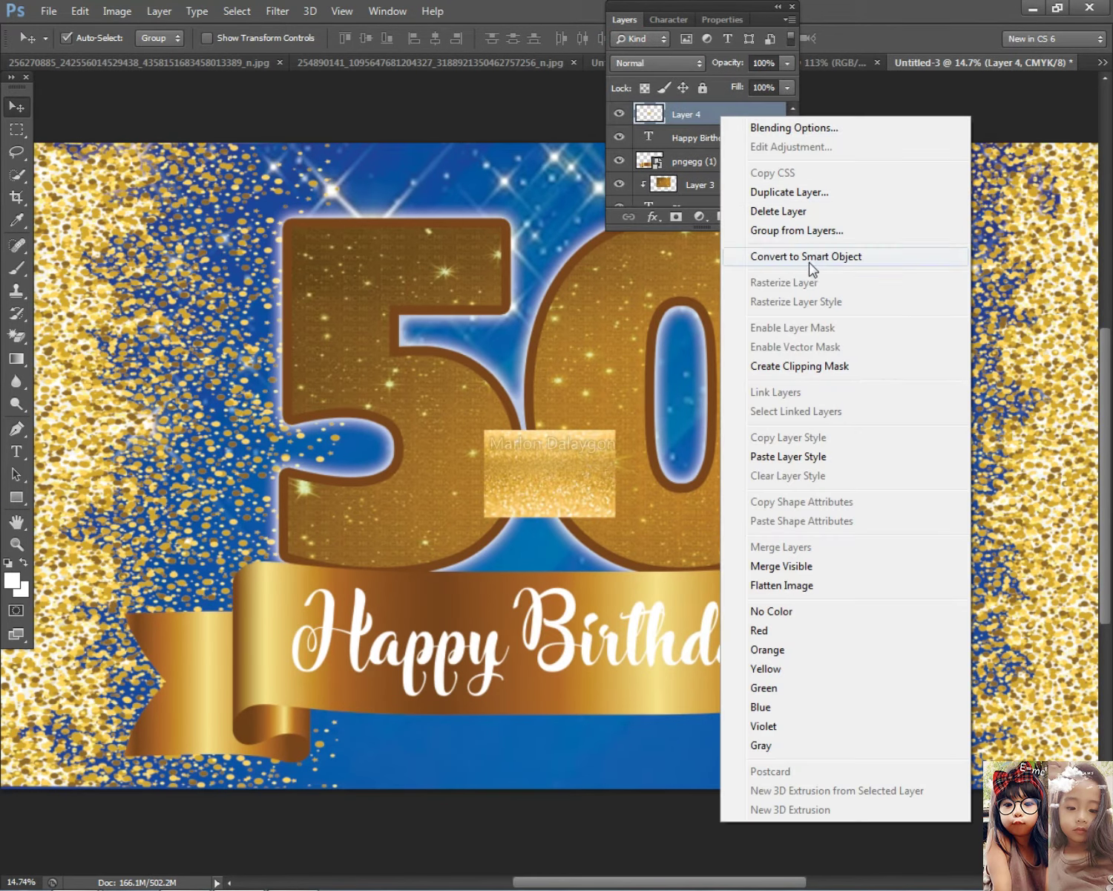
pyautogui.click(800, 368)
# Move and stretch the glitter layer to cover all the Happy Birthday letters
pyautogui.hotkey('ctrl', 't')
pyautogui.moveTo(564, 483); pyautogui.dragTo(517, 711)
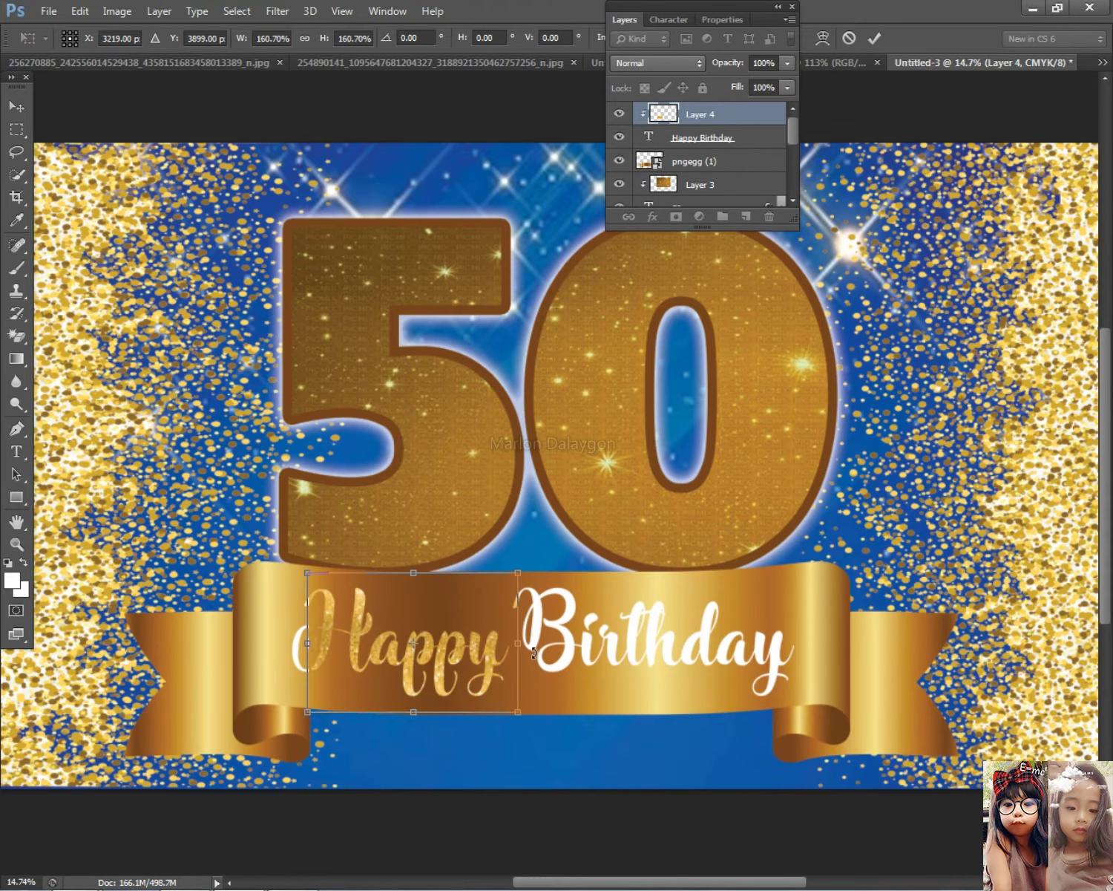
pyautogui.moveTo(519, 644); pyautogui.dragTo(816, 646)
pyautogui.moveTo(562, 572); pyautogui.dragTo(547, 595)
pyautogui.moveTo(782, 561)
pyautogui.mouseDown()
pyautogui.moveTo(820, 527)
pyautogui.moveTo(795, 566)
pyautogui.mouseUp()
pyautogui.press('Return')
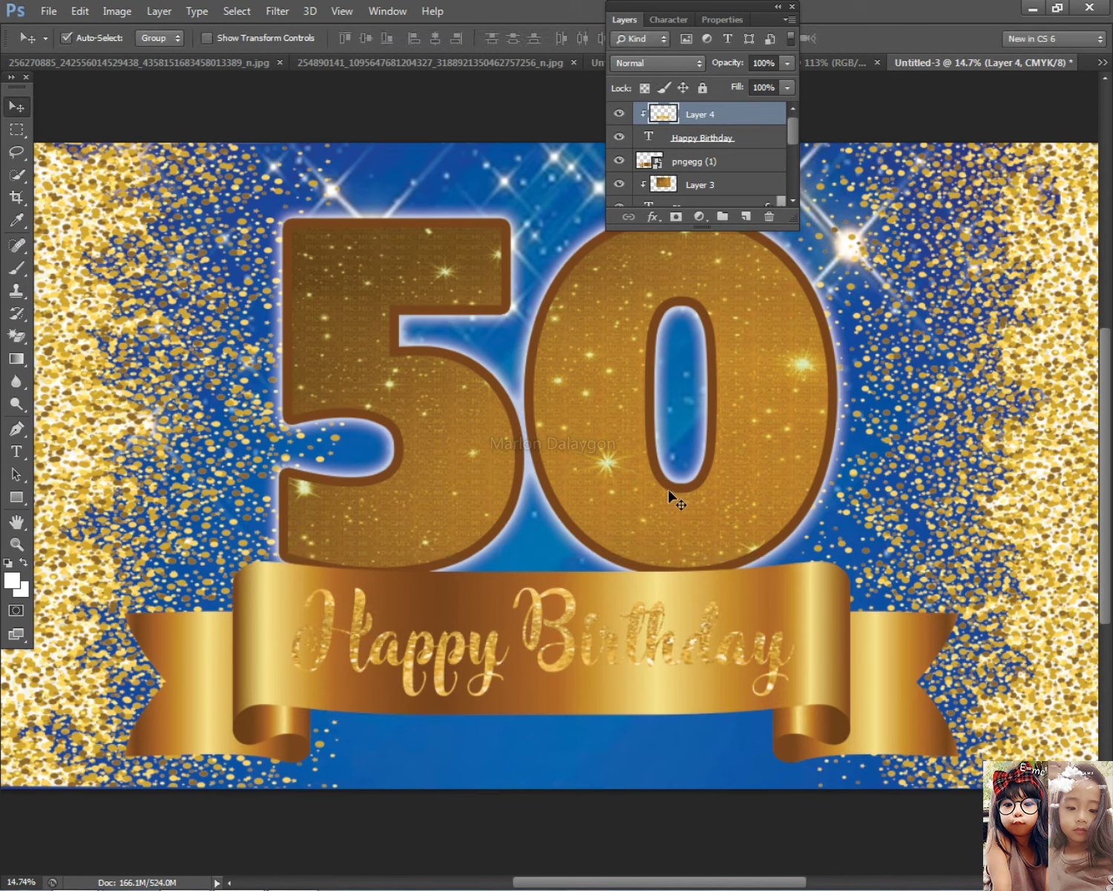
# Link the glitter Layer 4 with the Happy Birthday text layer
pyautogui.keyDown('ctrl'); pyautogui.click(718, 138); pyautogui.keyUp('ctrl')
pyautogui.rightClick(719, 137)
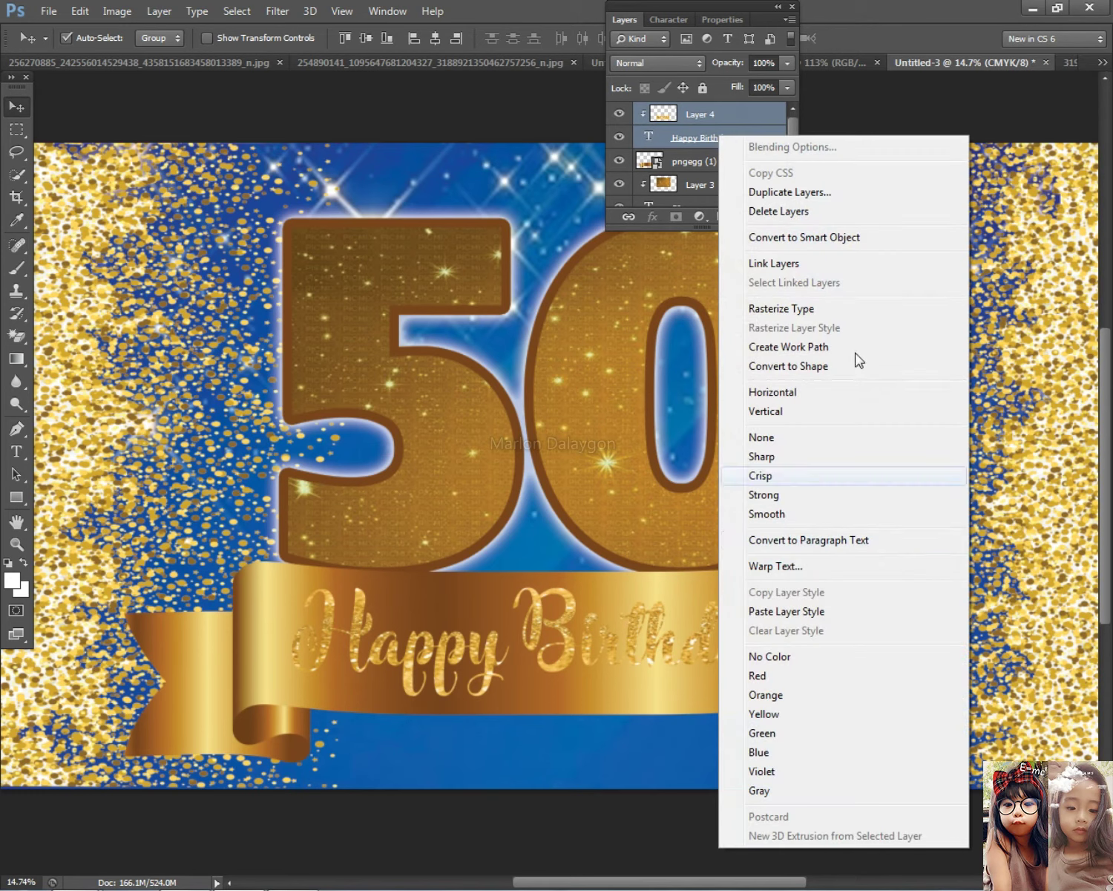
pyautogui.click(774, 263)
# Give Happy Birthday a 24 px dark brown stroke in #733200
pyautogui.doubleClick(757, 141)
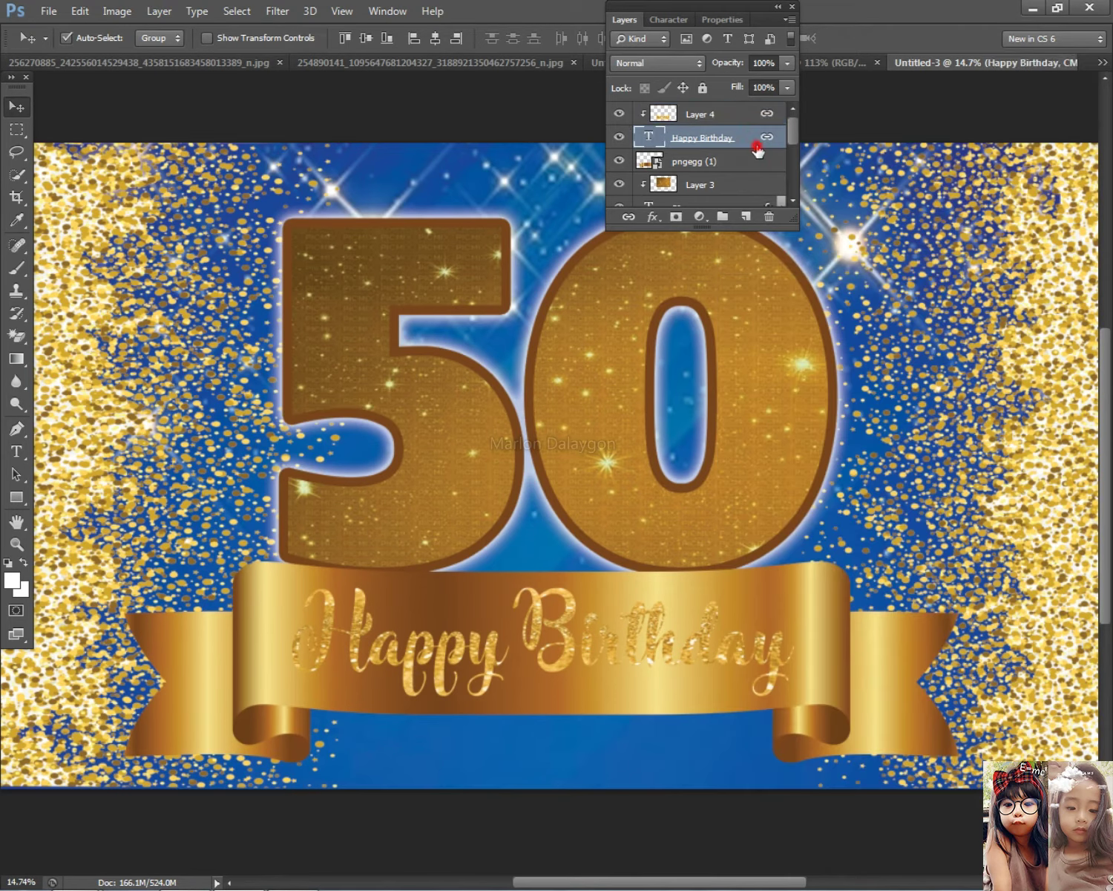
pyautogui.click(507, 731)
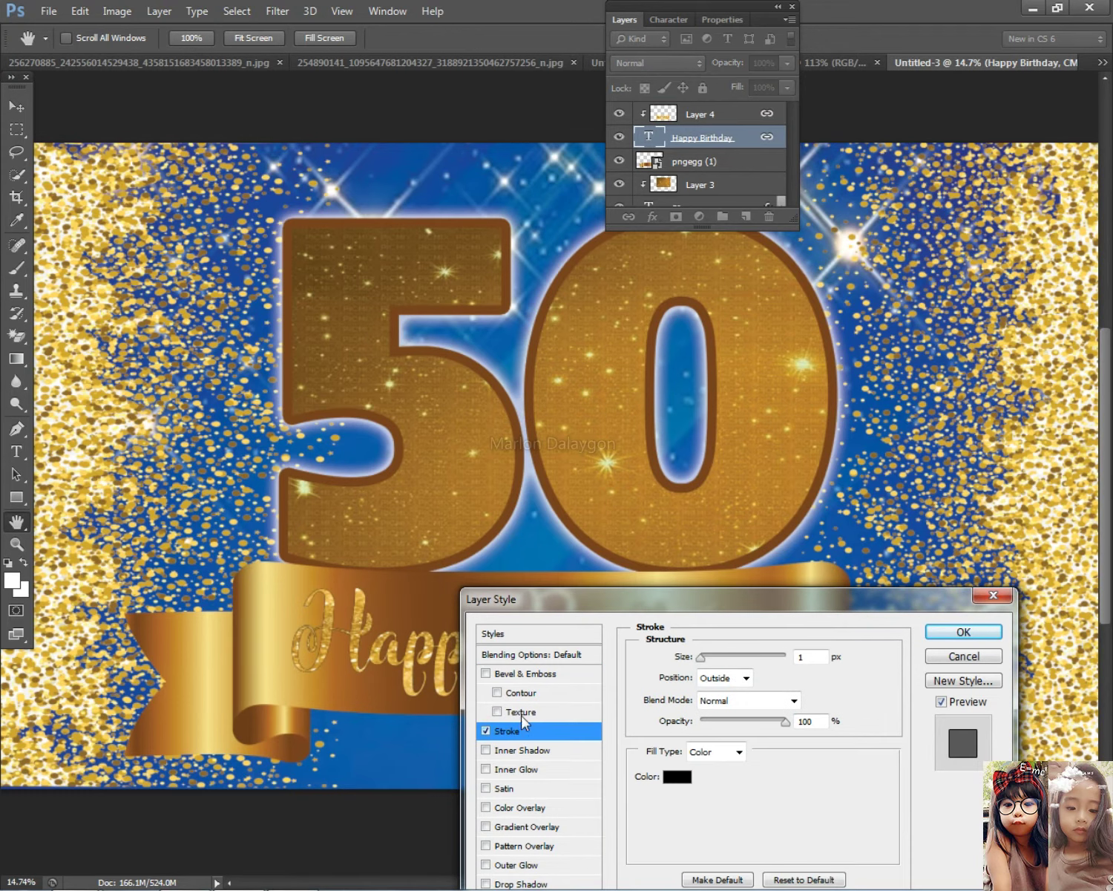
pyautogui.moveTo(699, 658); pyautogui.dragTo(711, 656)
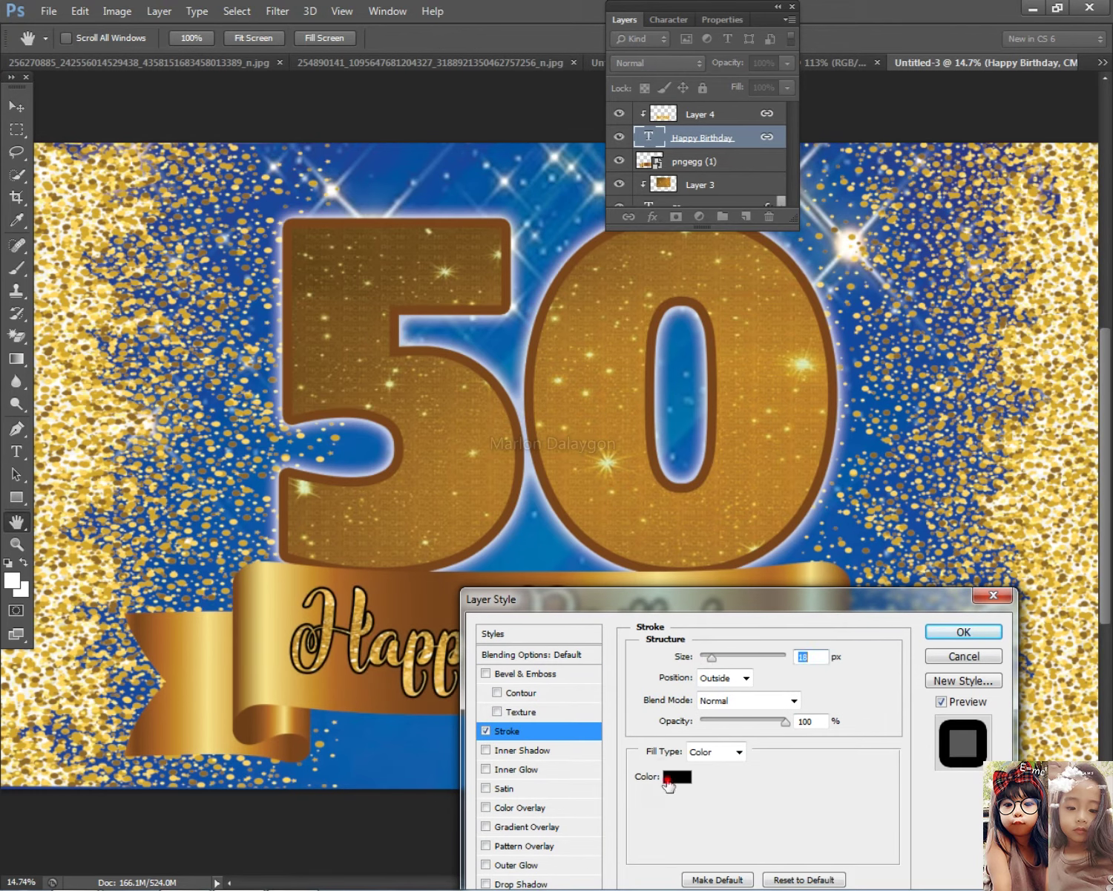
pyautogui.click(667, 779)
pyautogui.click(482, 540)
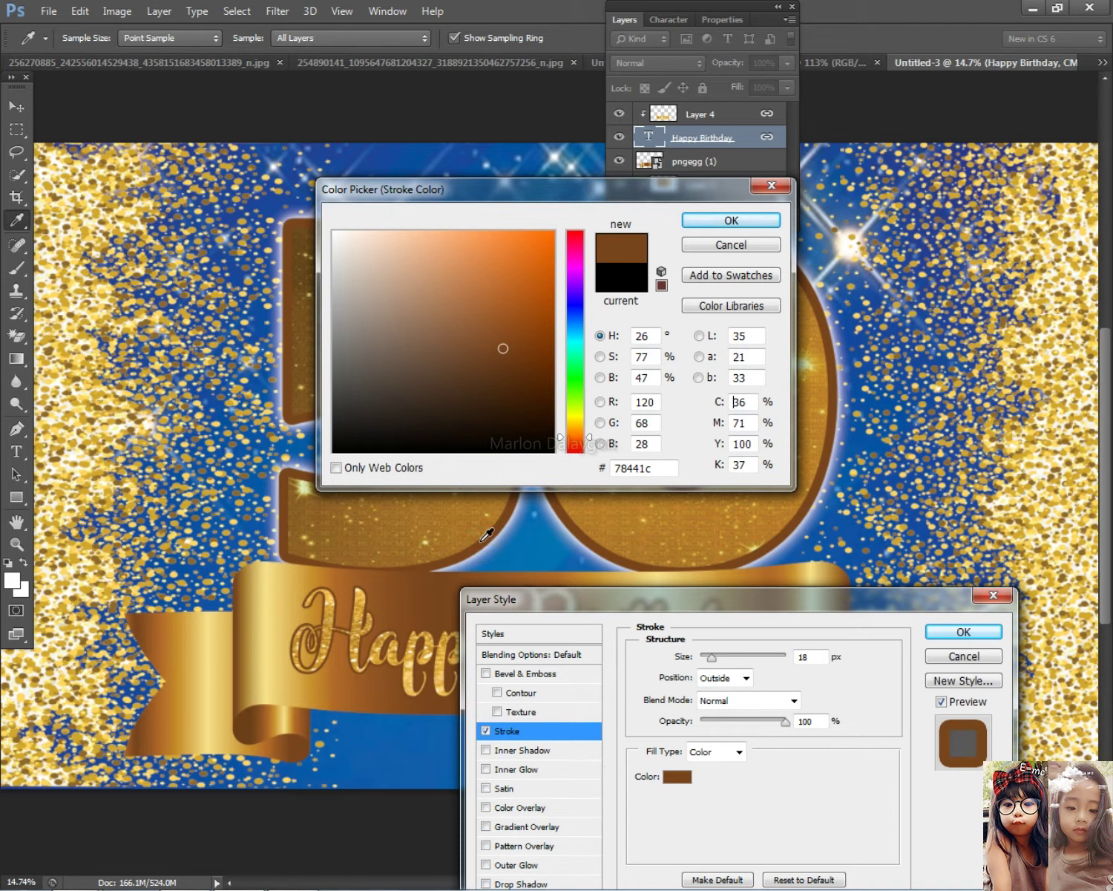
pyautogui.moveTo(536, 343); pyautogui.dragTo(559, 362)
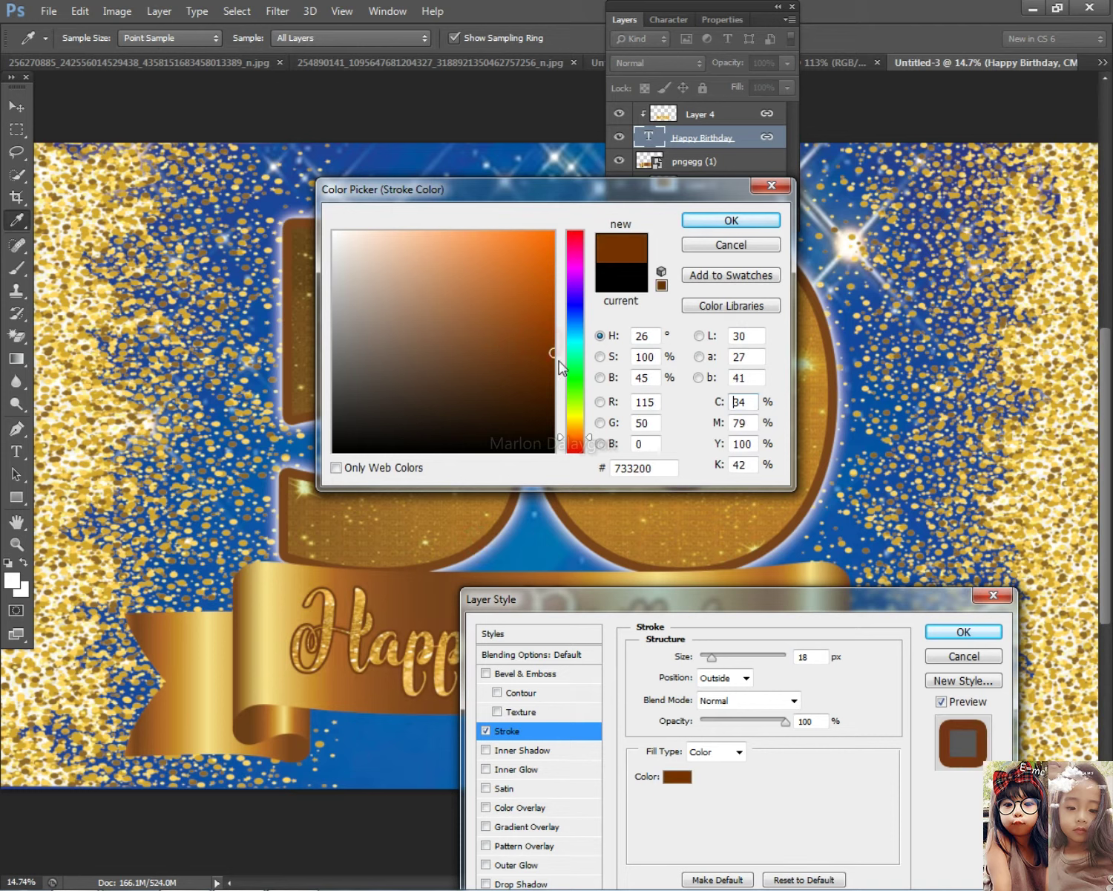
pyautogui.click(962, 632)
pyautogui.click(753, 220)
pyautogui.moveTo(714, 659); pyautogui.dragTo(715, 660)
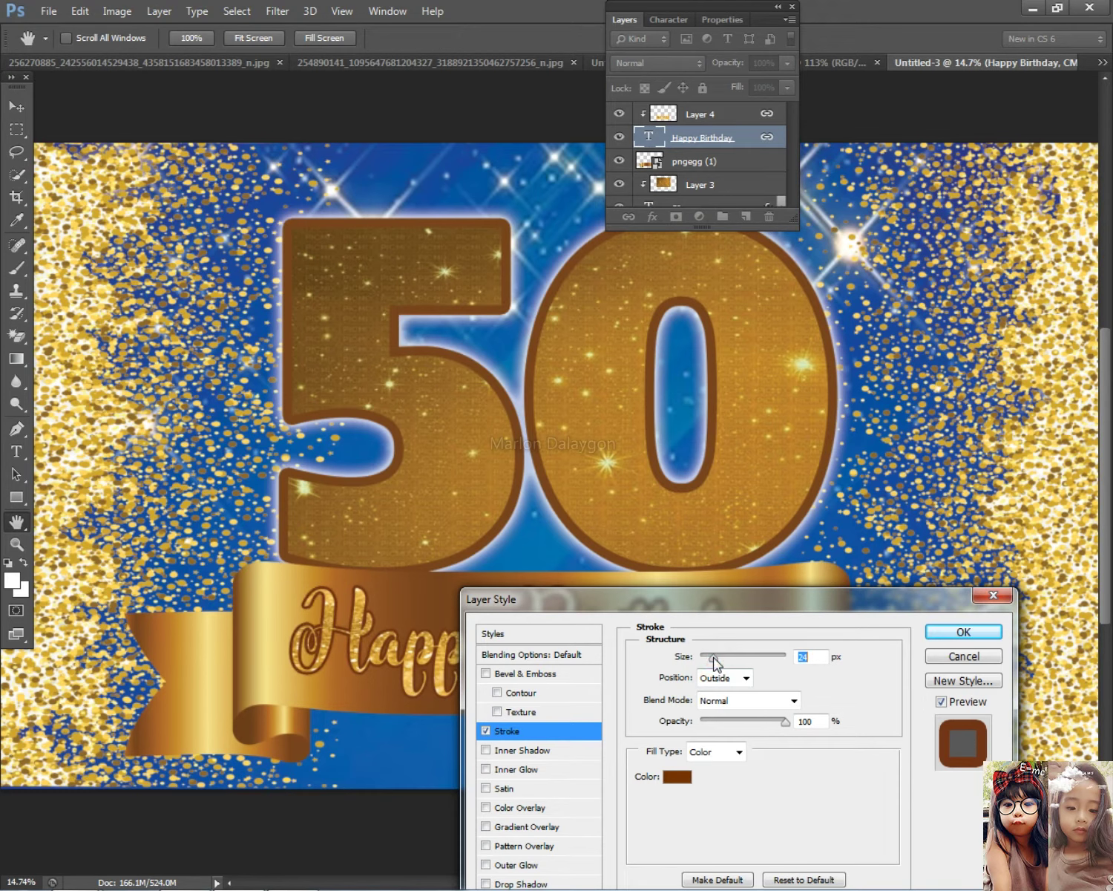
pyautogui.click(956, 635)
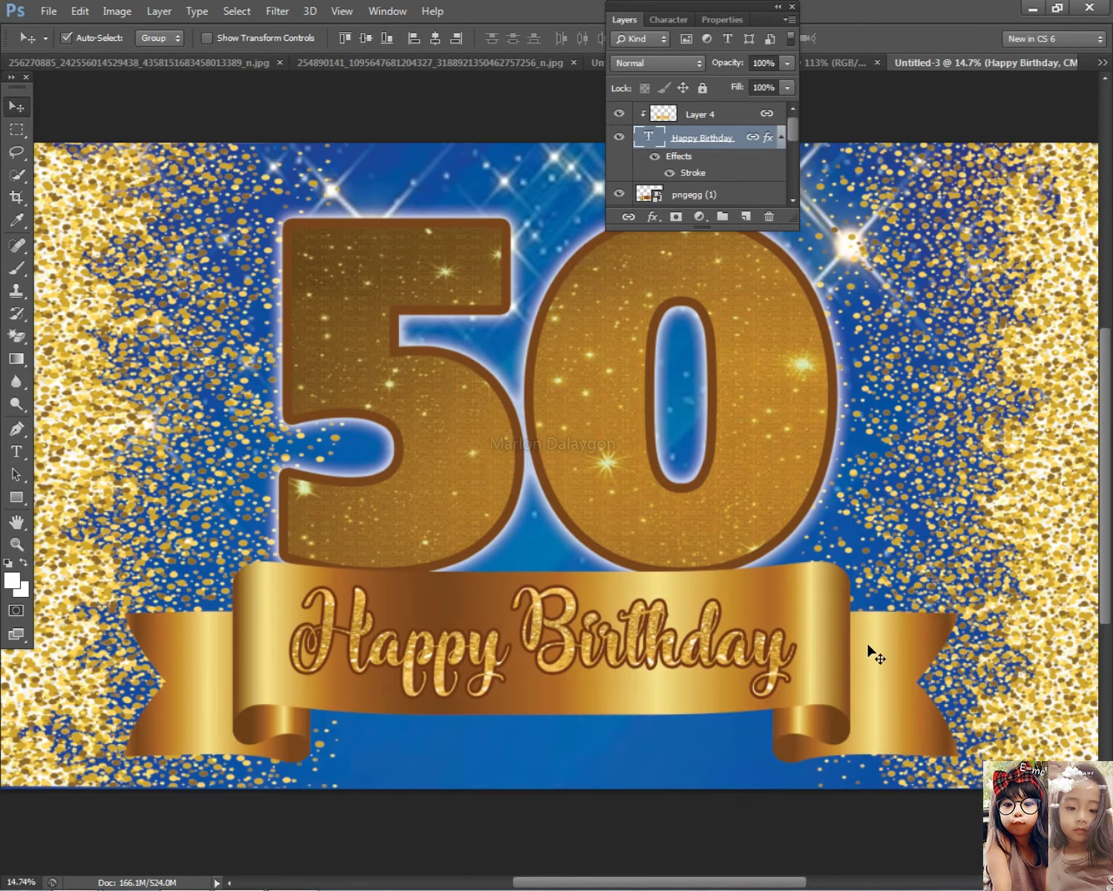
pyautogui.scroll(-1, 875, 653)
# Select Layer 3 with the 50 layer and move the 50 up and to the right
pyautogui.scroll(3, 785, 579)
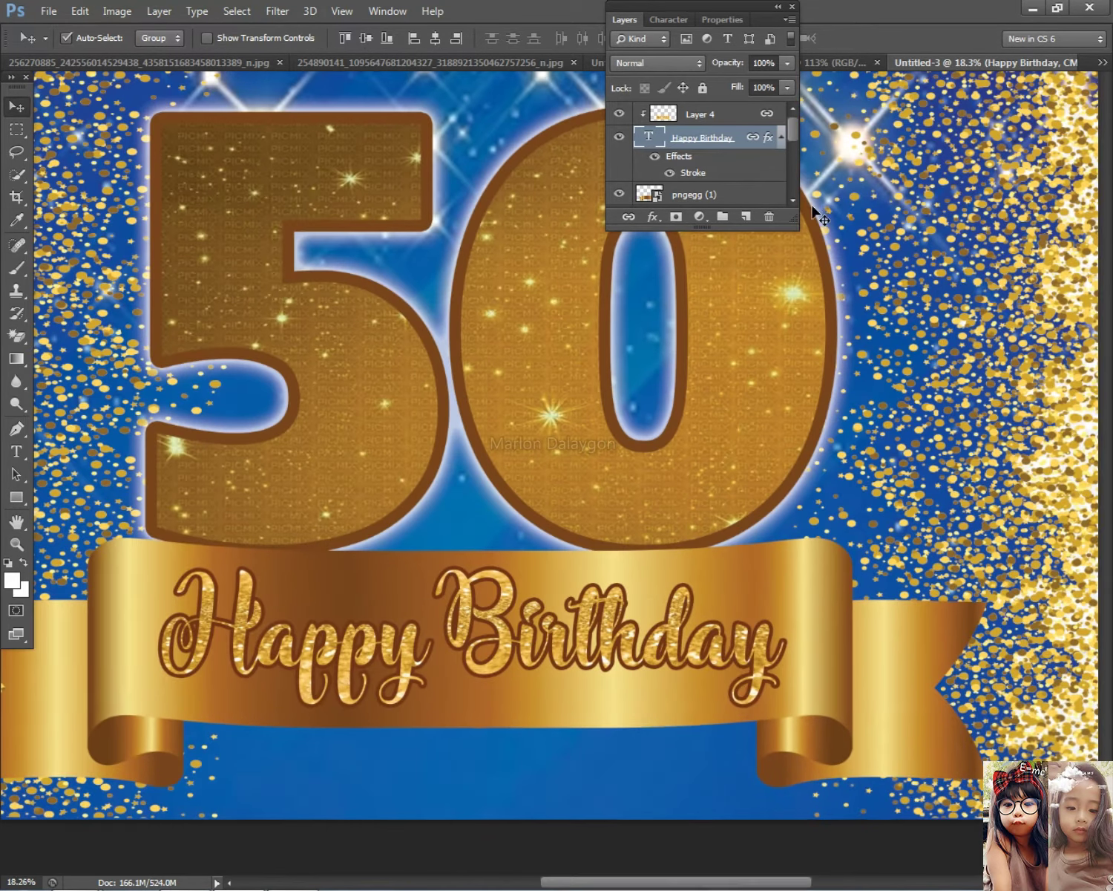
pyautogui.rightClick(564, 343)
pyautogui.click(573, 358)
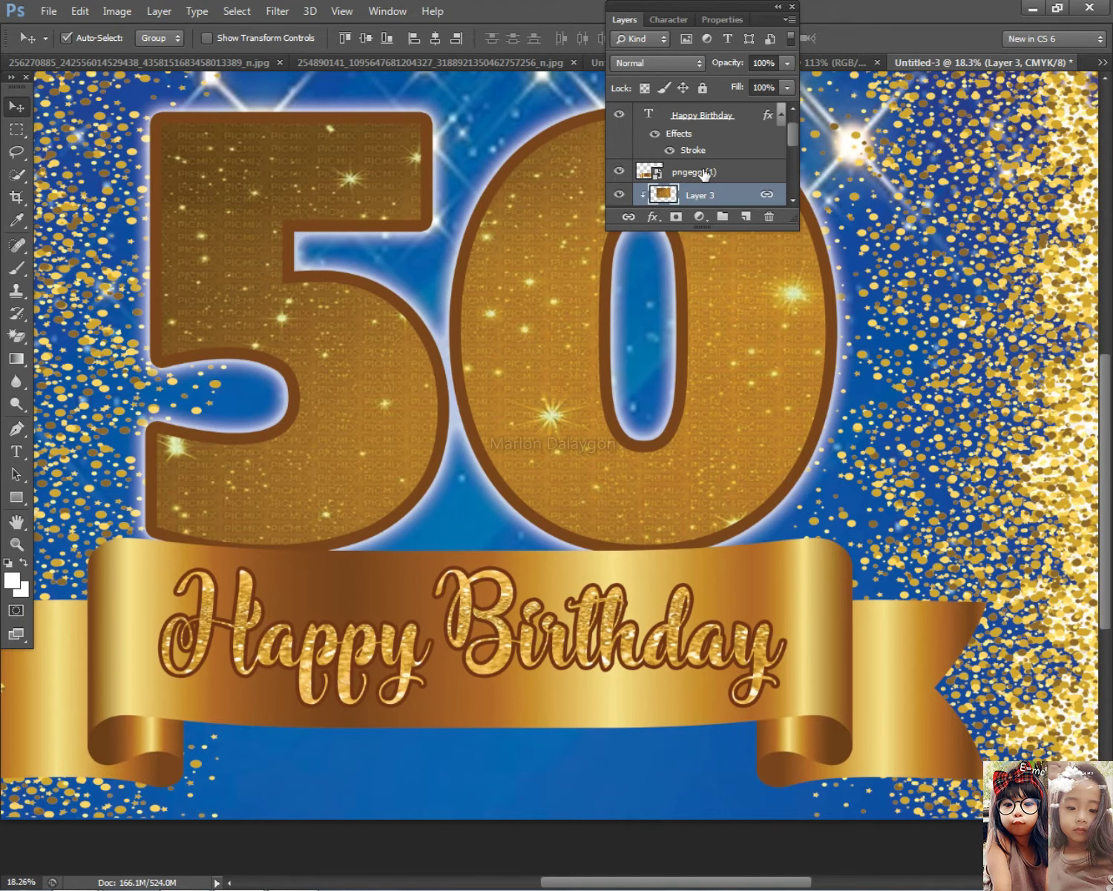
pyautogui.keyDown('shift'); pyautogui.click(705, 174); pyautogui.keyUp('shift')
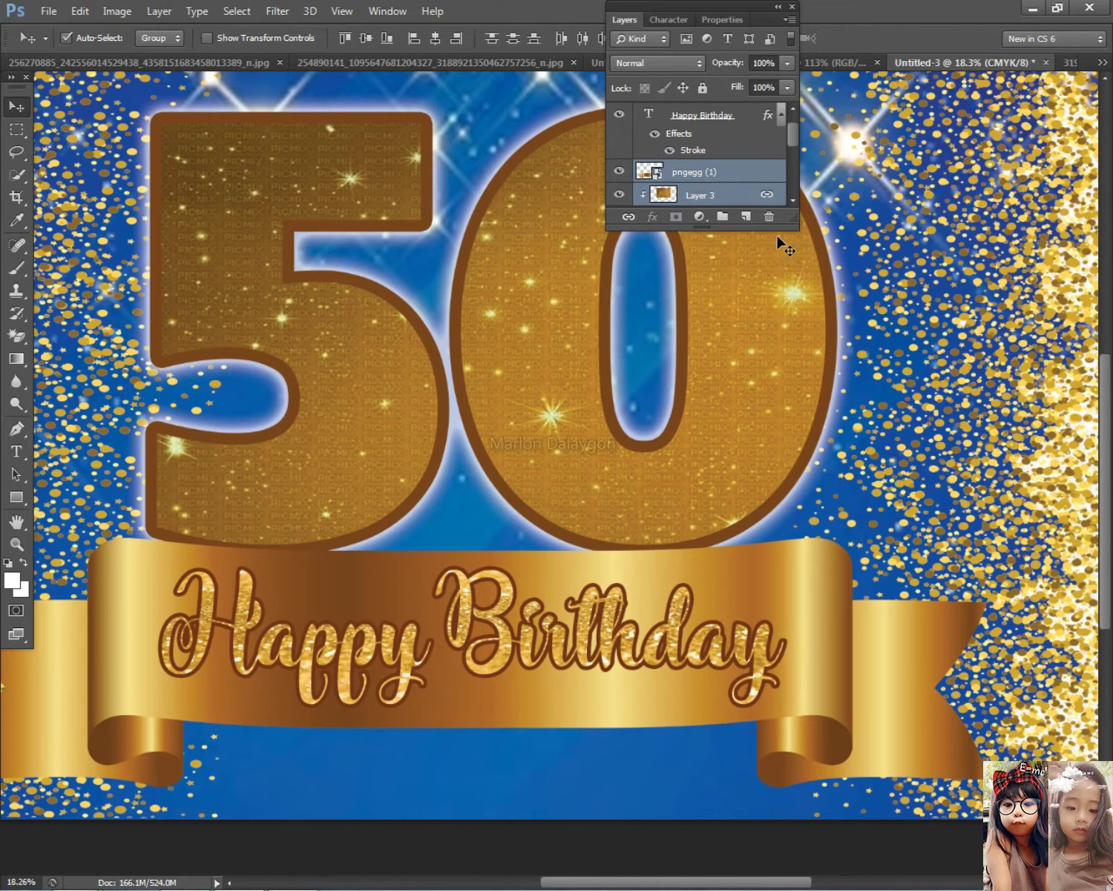
pyautogui.click(765, 170)
pyautogui.scroll(-1, 743, 170)
pyautogui.click(706, 172)
pyautogui.keyDown('shift'); pyautogui.click(704, 197); pyautogui.keyUp('shift')
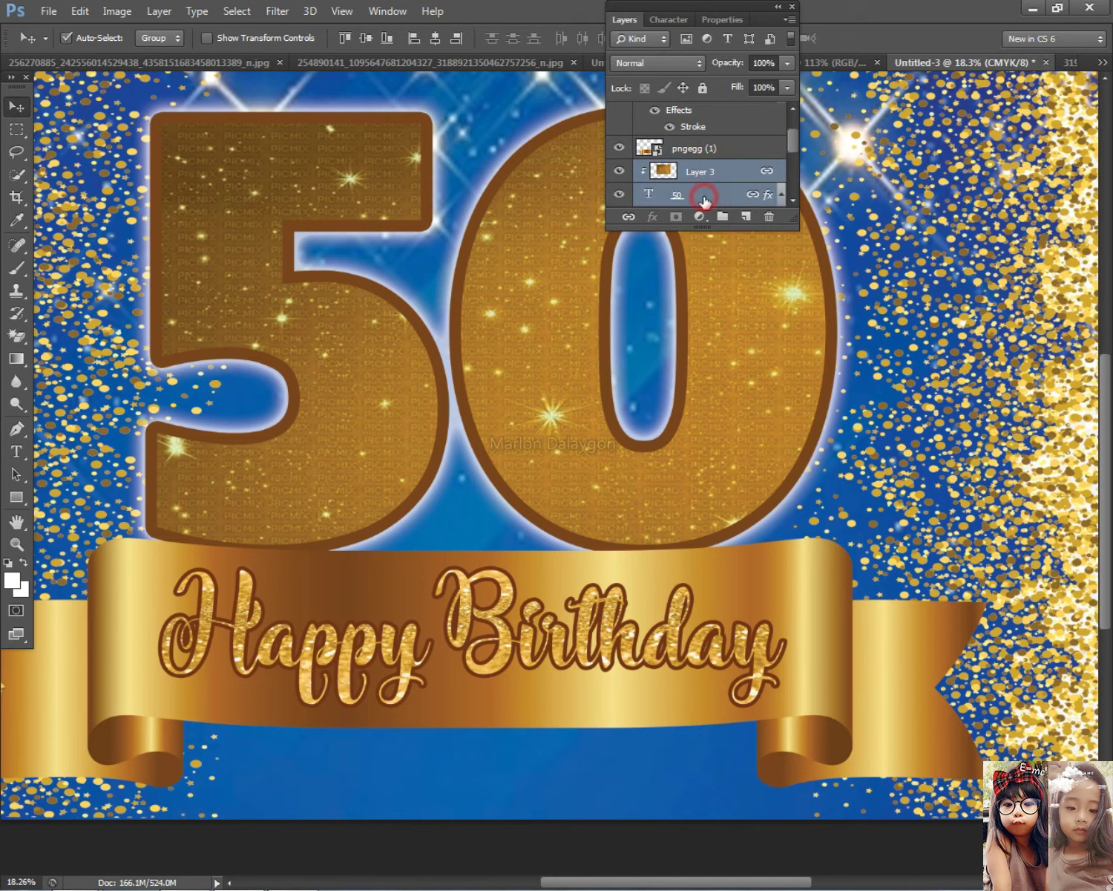
pyautogui.scroll(-2, 705, 200)
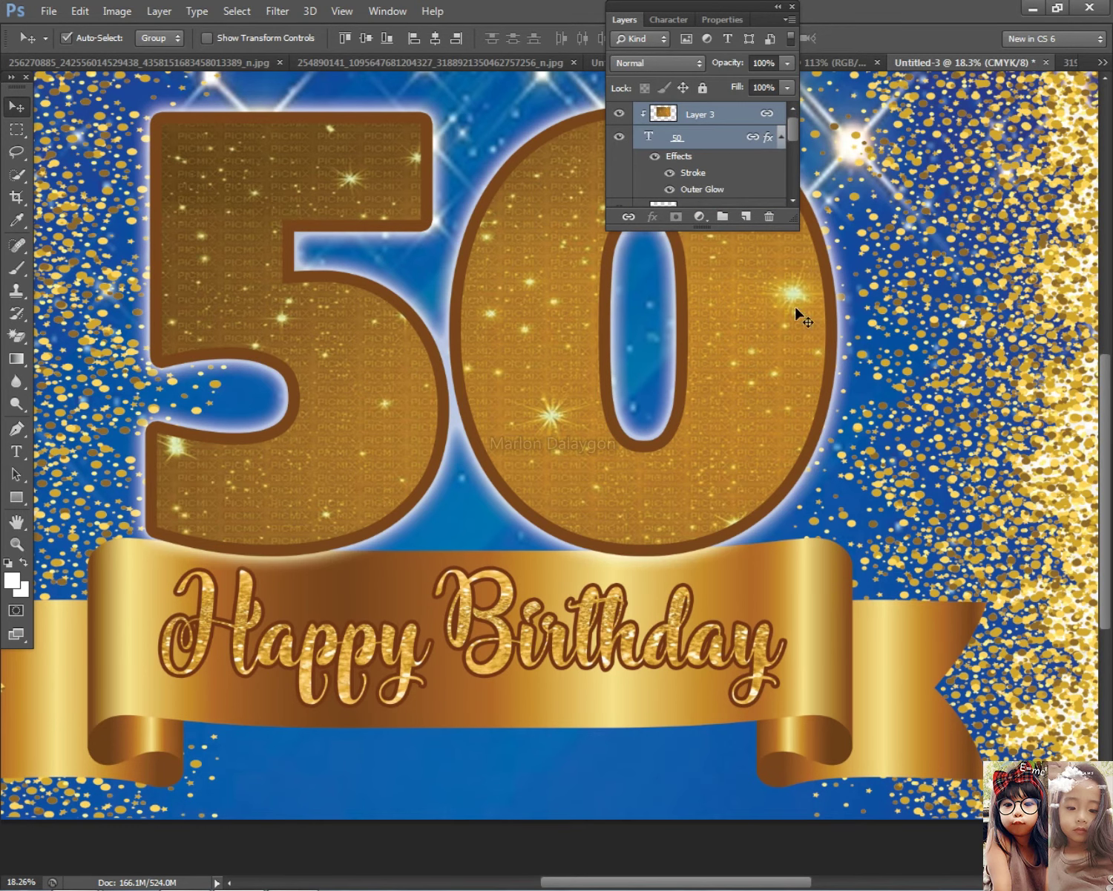
pyautogui.scroll(-4, 820, 427)
pyautogui.scroll(2, 793, 443)
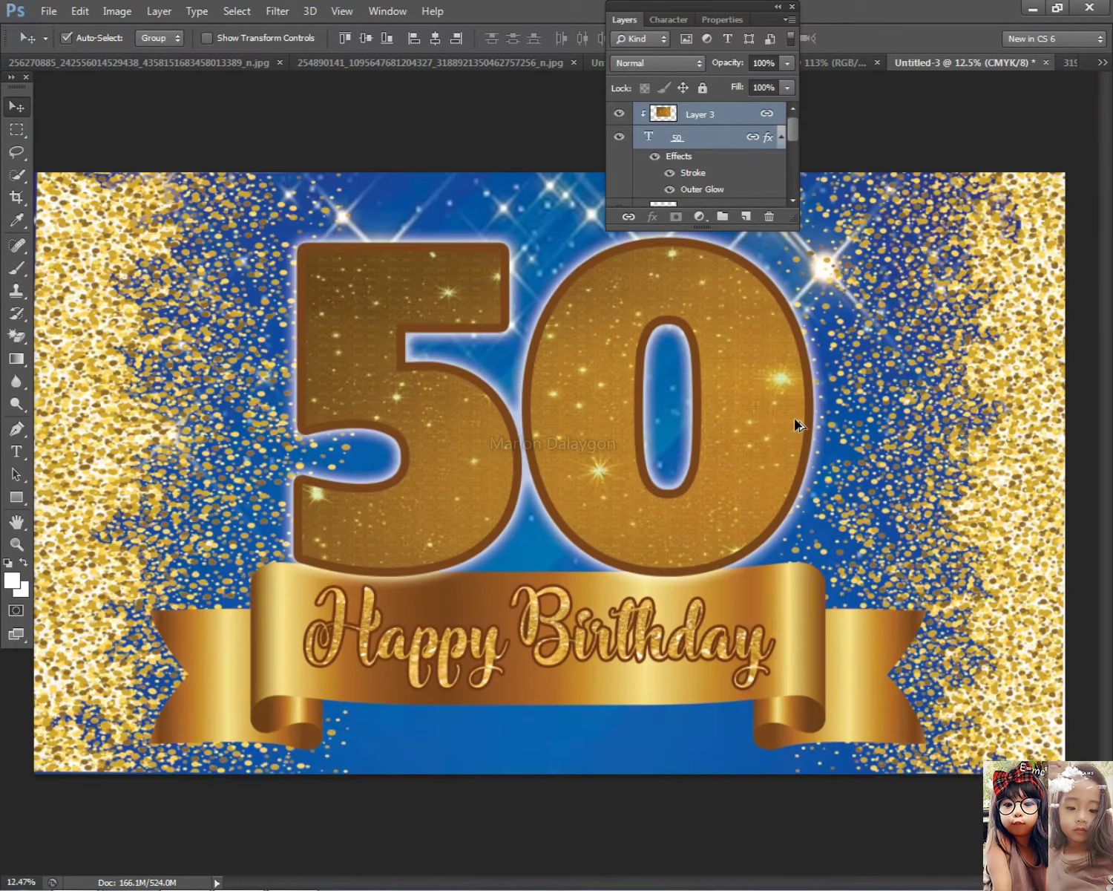
pyautogui.scroll(-1, 794, 423)
pyautogui.moveTo(587, 407); pyautogui.dragTo(602, 393)
pyautogui.scroll(-1, 743, 457)
# Copy the 50's layer style and paste it onto the ribbon layer pngegg (1)
pyautogui.rightClick(570, 430)
pyautogui.click(594, 441)
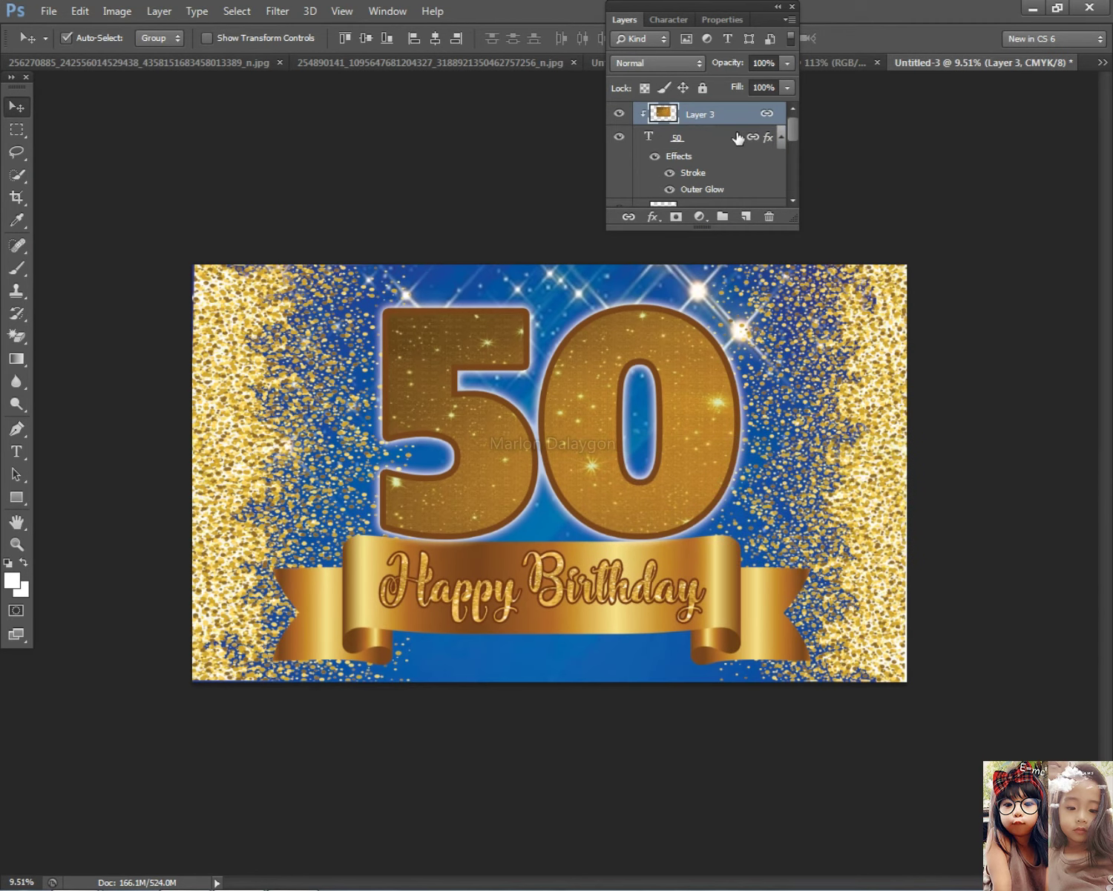
pyautogui.rightClick(715, 143)
pyautogui.click(772, 593)
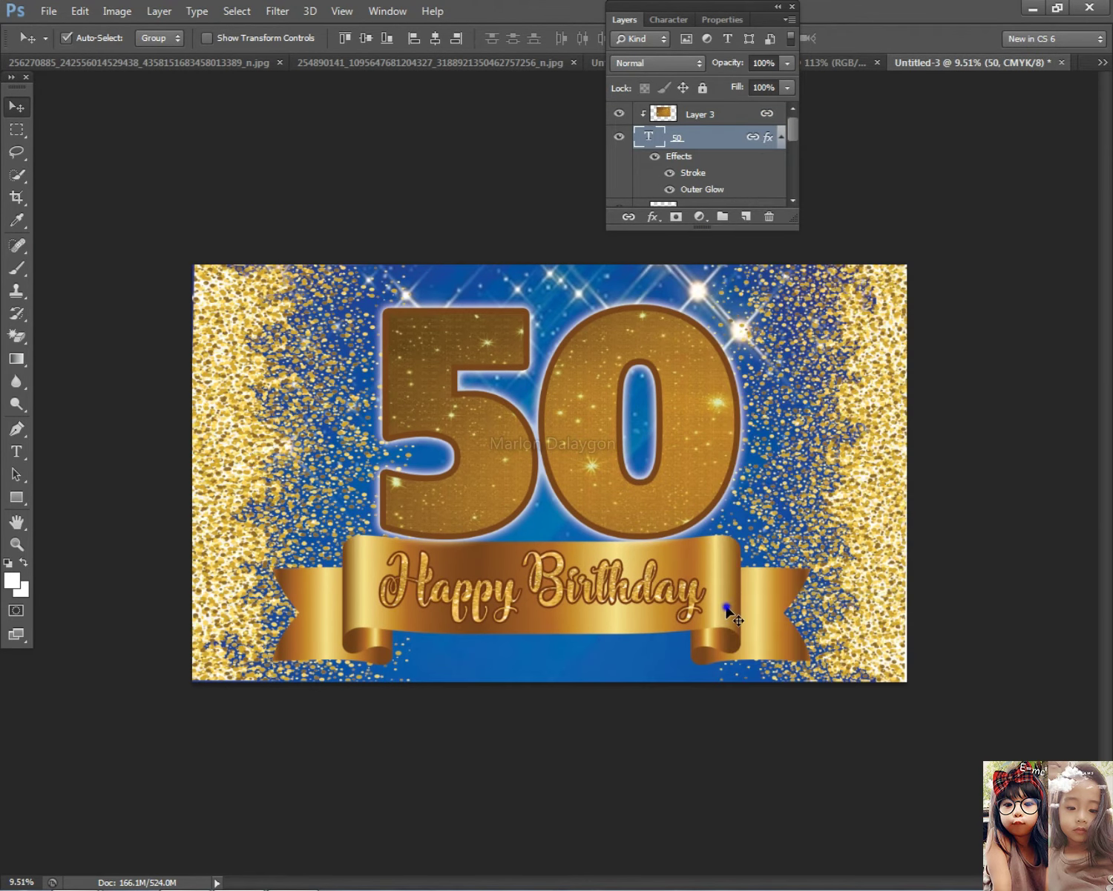
pyautogui.rightClick(720, 601)
pyautogui.click(753, 620)
pyautogui.rightClick(735, 202)
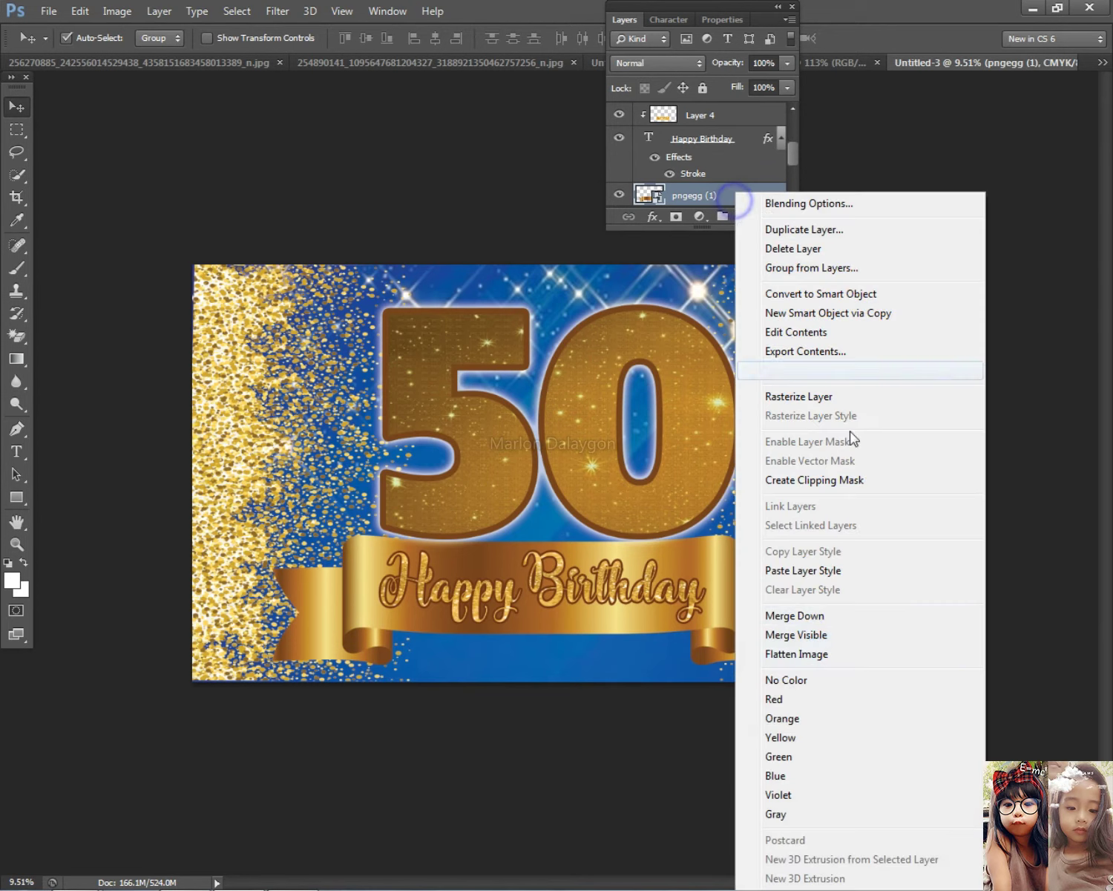
pyautogui.click(816, 571)
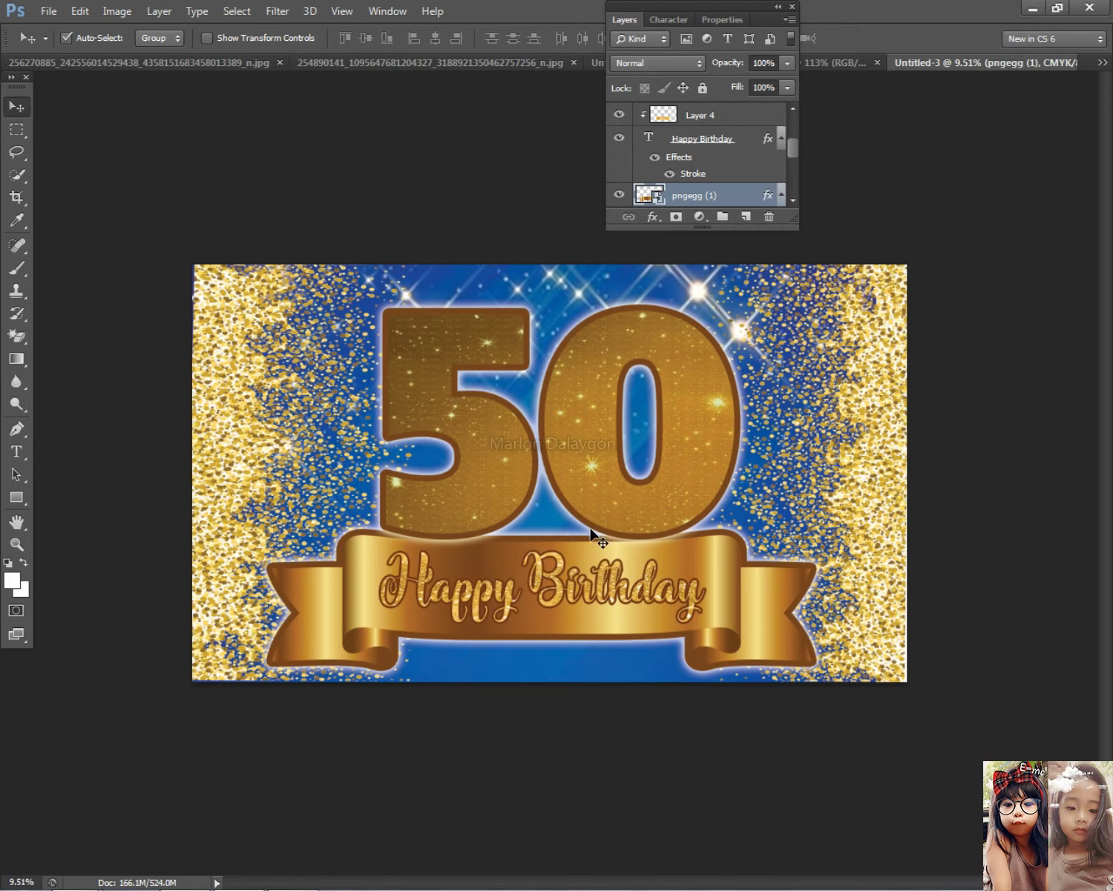
# Nudge the 50 slightly further, then select the three background layers together
pyautogui.moveTo(608, 504)
pyautogui.mouseDown()
pyautogui.moveTo(612, 495)
pyautogui.moveTo(615, 510)
pyautogui.mouseUp()
pyautogui.scroll(-3, 709, 612)
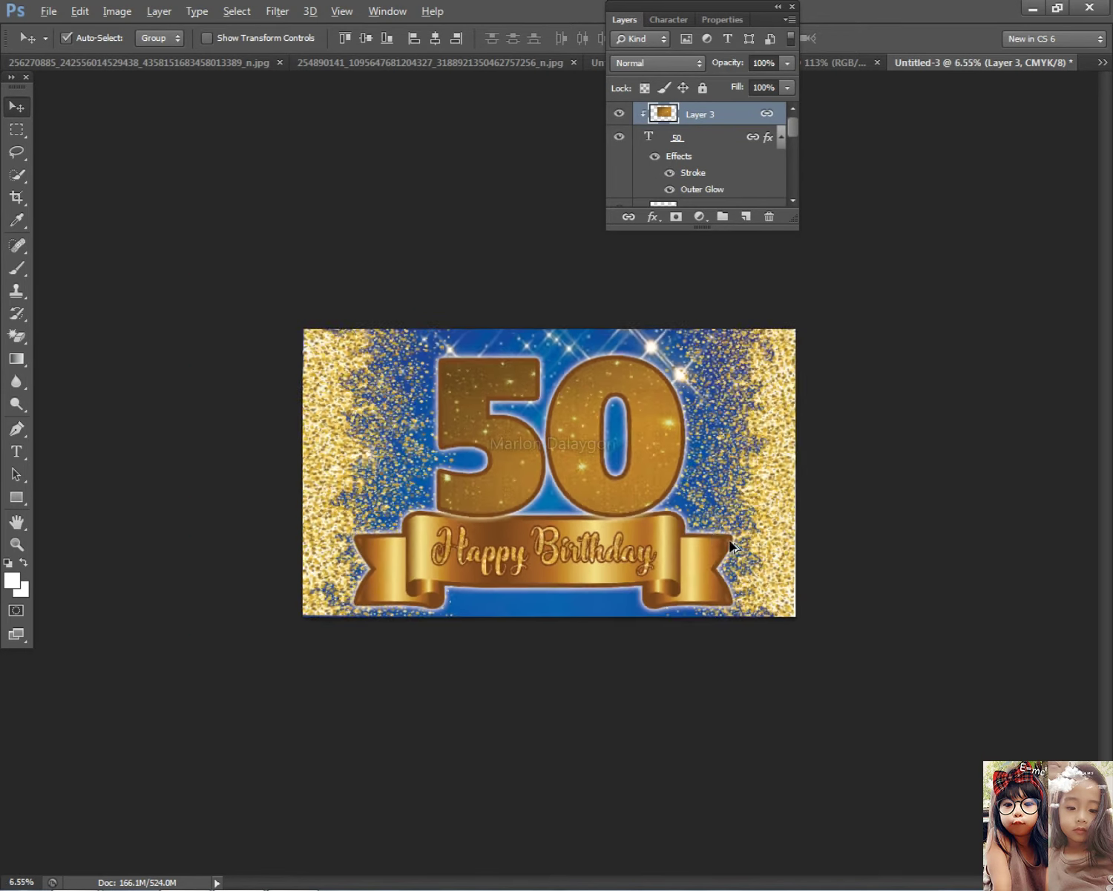
pyautogui.scroll(2, 709, 616)
pyautogui.moveTo(292, 289); pyautogui.dragTo(831, 345)
# Lock the three background layers and scale the 50-and-ribbon artwork to 94.25%
pyautogui.click(703, 88)
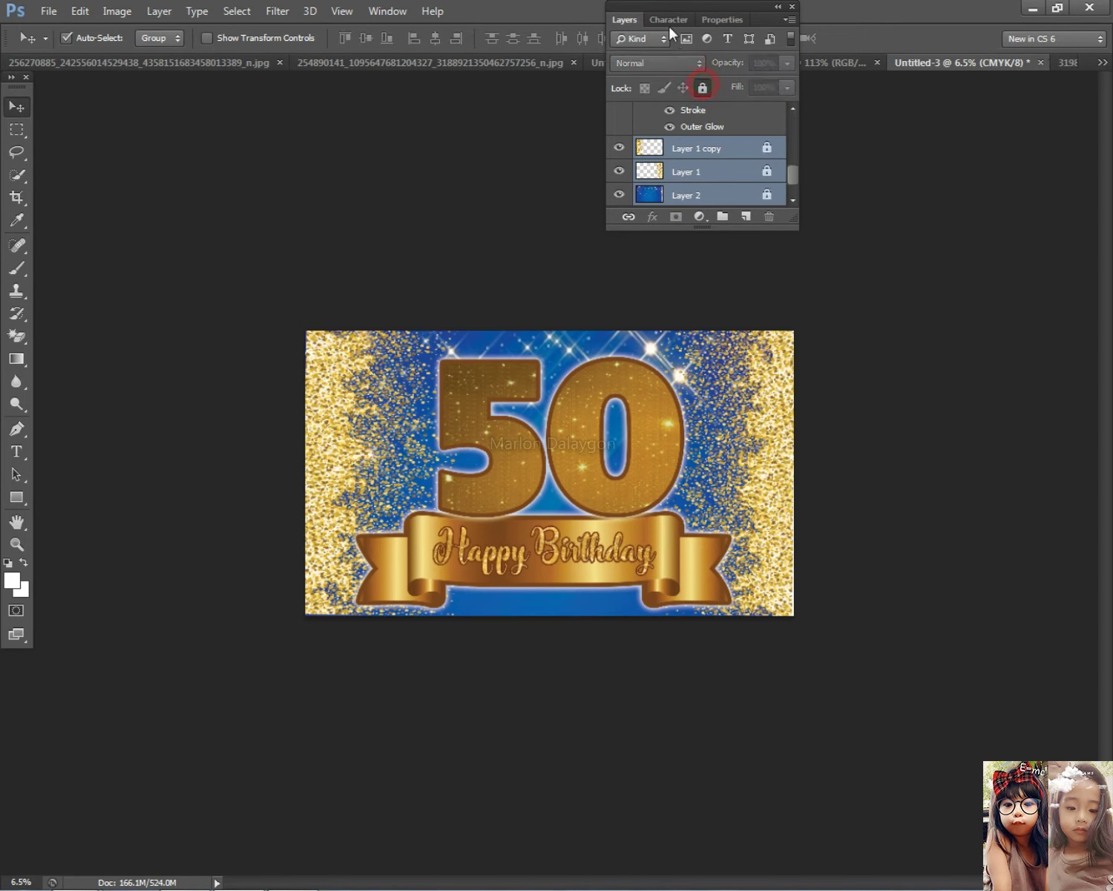
pyautogui.click(636, 22)
pyautogui.moveTo(248, 343); pyautogui.dragTo(708, 591)
pyautogui.hotkey('ctrl', 't')
pyautogui.moveTo(631, 545)
pyautogui.mouseDown()
pyautogui.moveTo(651, 549)
pyautogui.moveTo(619, 545)
pyautogui.mouseUp()
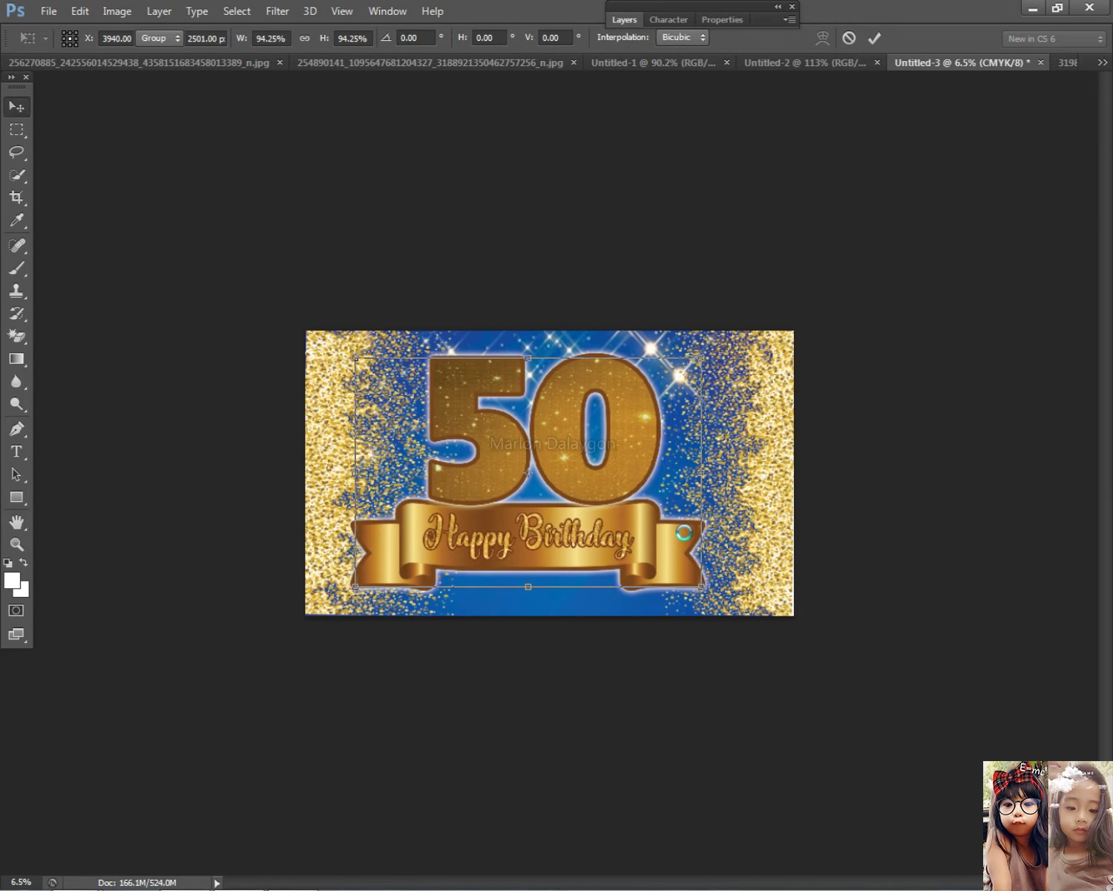
pyautogui.scroll(2, 678, 536)
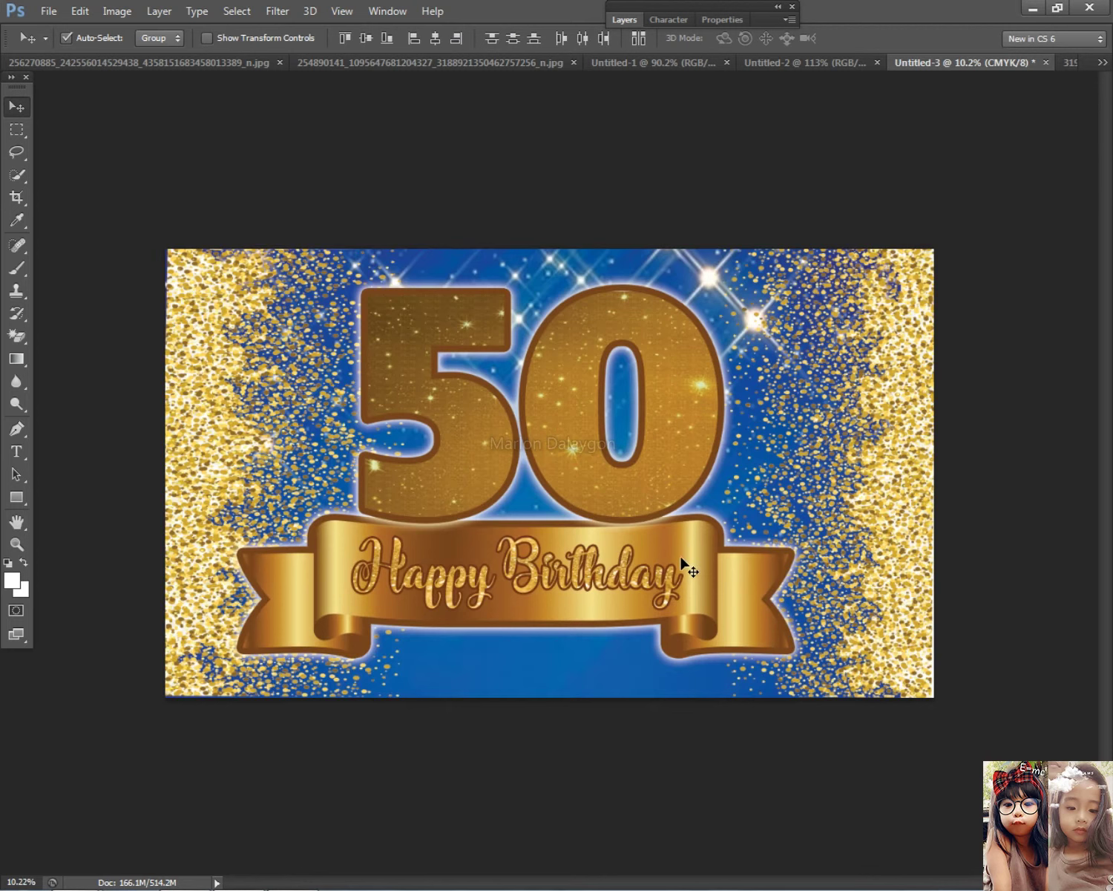
# Move the 50-and-ribbon artwork on Layer 3 down slightly and fine-tune its position
pyautogui.rightClick(610, 496)
pyautogui.click(646, 510)
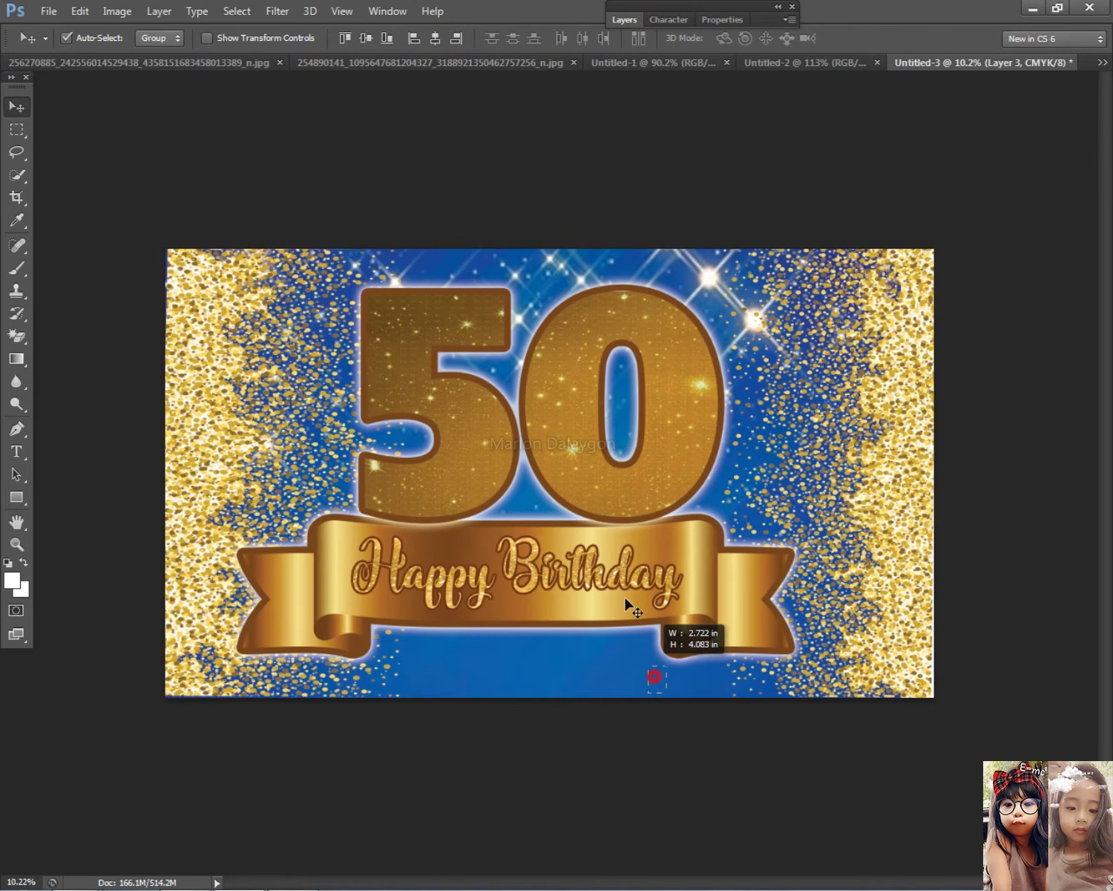
pyautogui.moveTo(622, 580); pyautogui.dragTo(622, 595)
pyautogui.rightClick(605, 499)
pyautogui.click(650, 516)
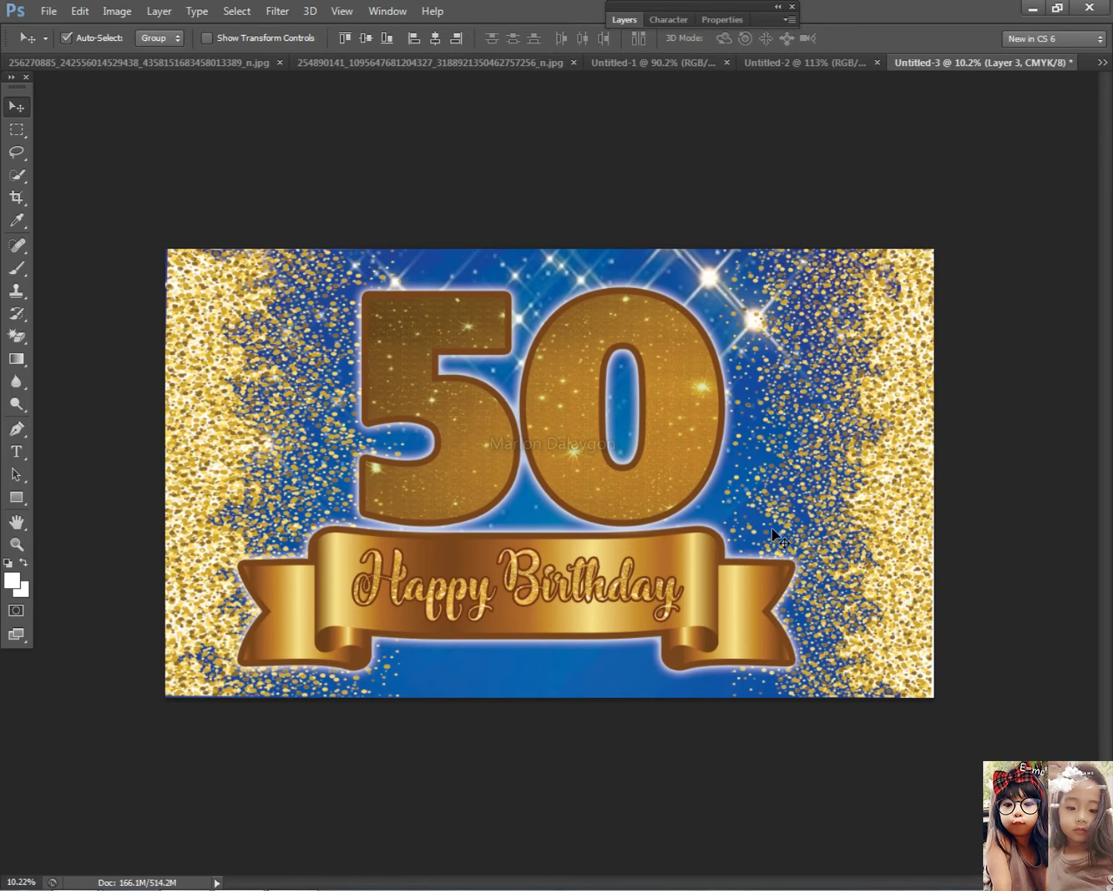
pyautogui.scroll(-3, 773, 534)
pyautogui.scroll(1, 773, 562)
pyautogui.moveTo(628, 553); pyautogui.dragTo(609, 545)
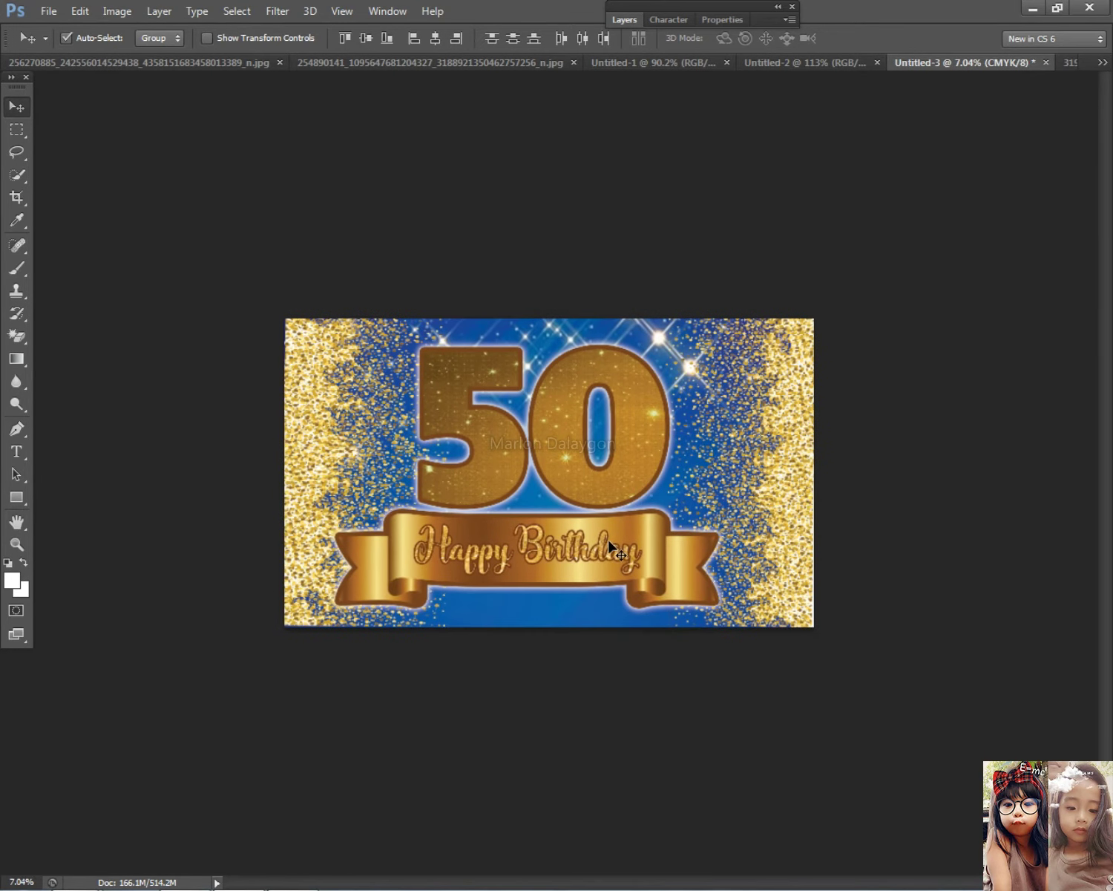
# Stretch the Happy Birthday text to 102.56% width, then select the Layer 1 glitter layer
pyautogui.rightClick(603, 548)
pyautogui.click(623, 564)
pyautogui.rightClick(601, 545)
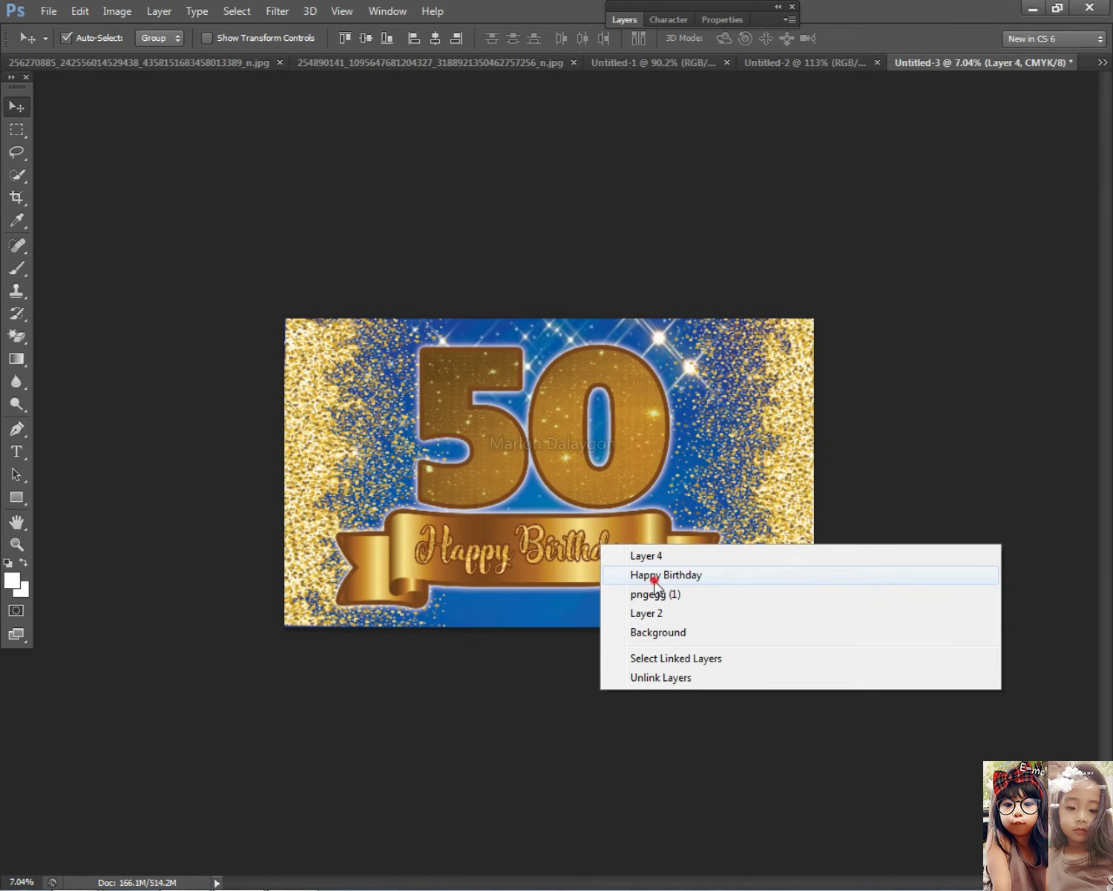
pyautogui.click(654, 575)
pyautogui.hotkey('ctrl', 't')
pyautogui.moveTo(412, 547); pyautogui.dragTo(407, 545)
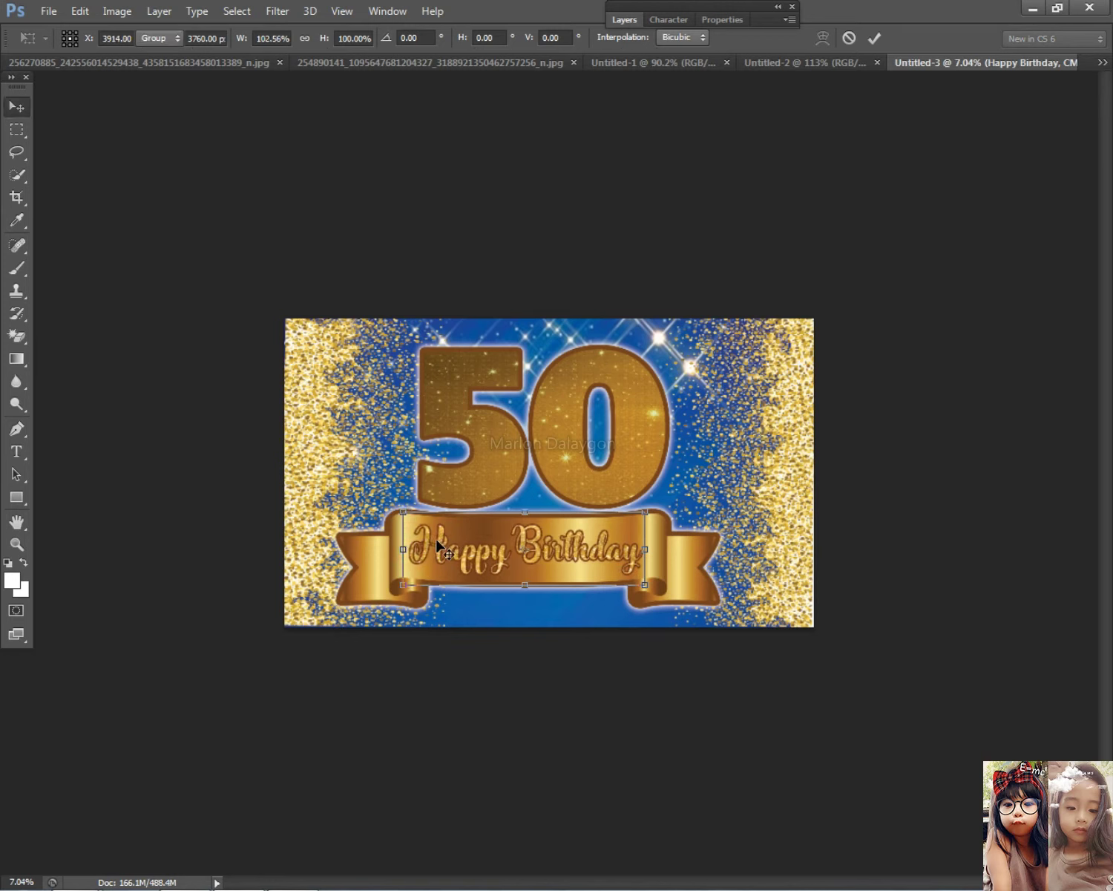
pyautogui.press('Return')
pyautogui.click(745, 598)
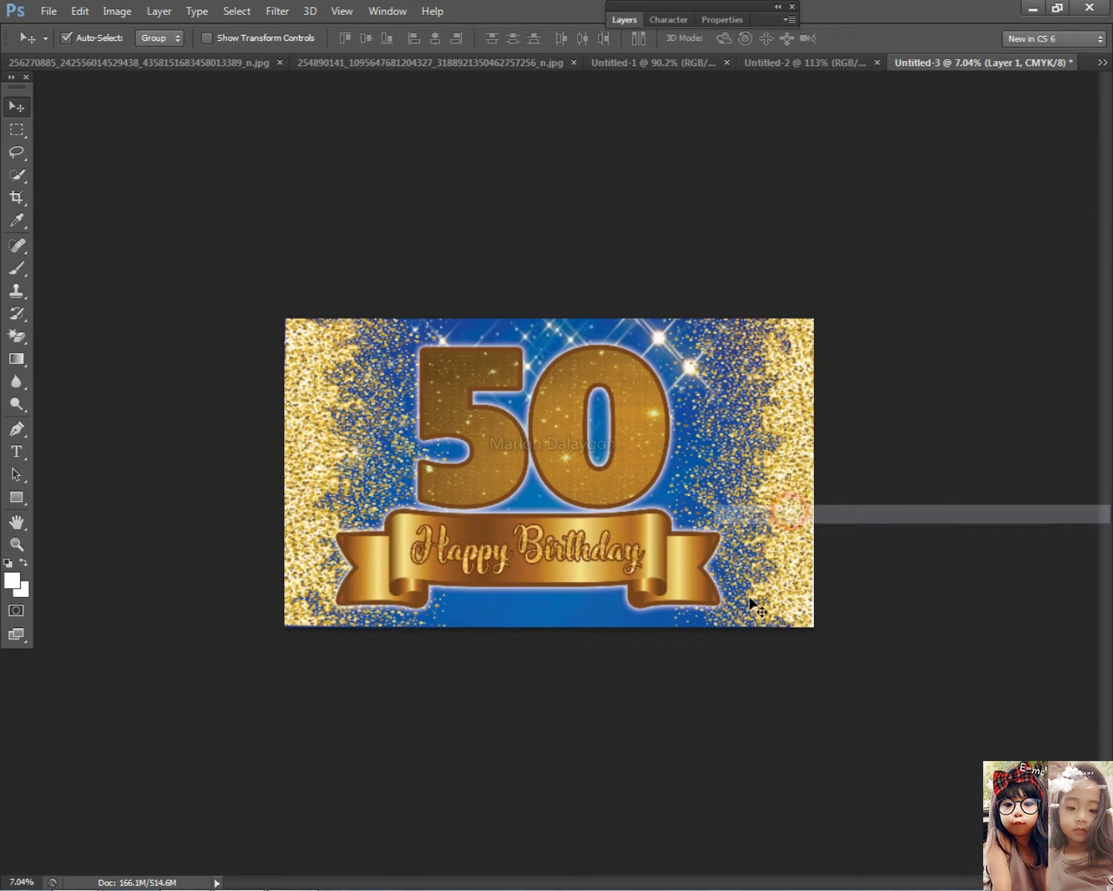
pyautogui.click(624, 20)
# Unlock Layer 1 and add an Outer Glow to it
pyautogui.click(702, 88)
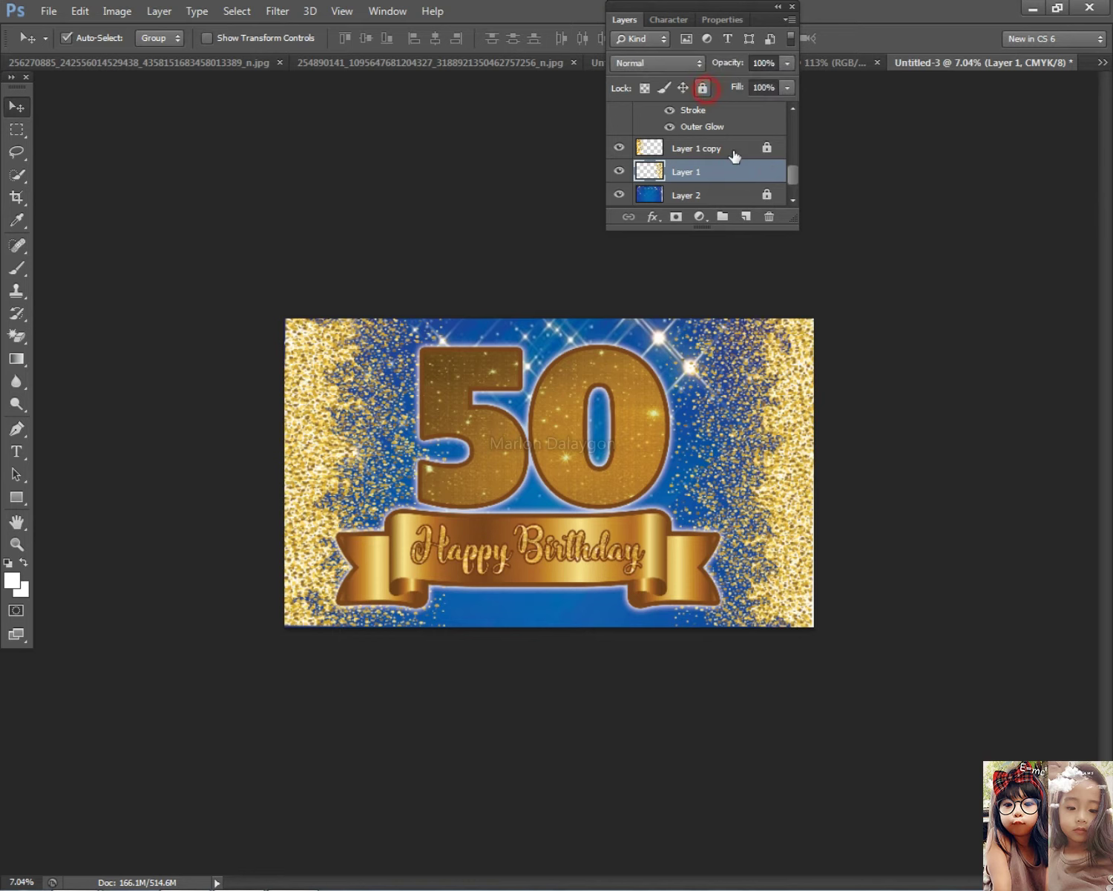
pyautogui.doubleClick(745, 173)
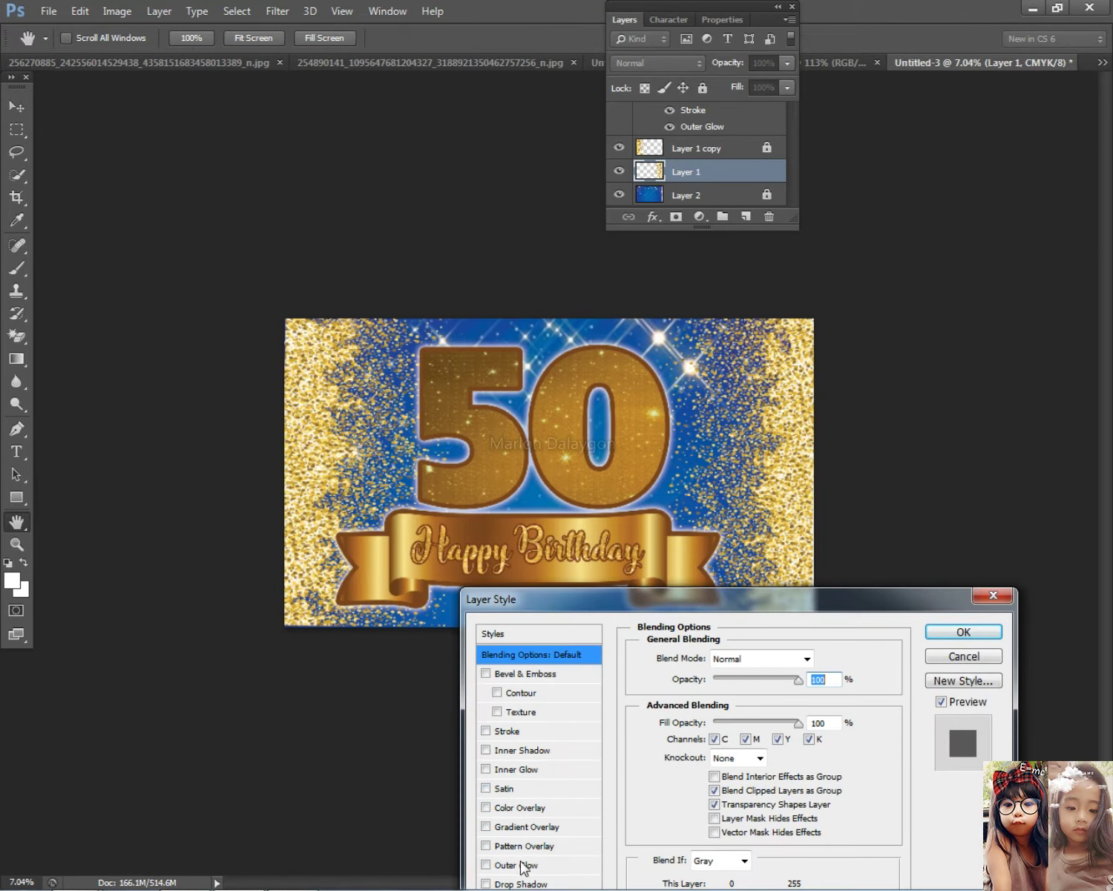
pyautogui.click(523, 864)
pyautogui.click(963, 633)
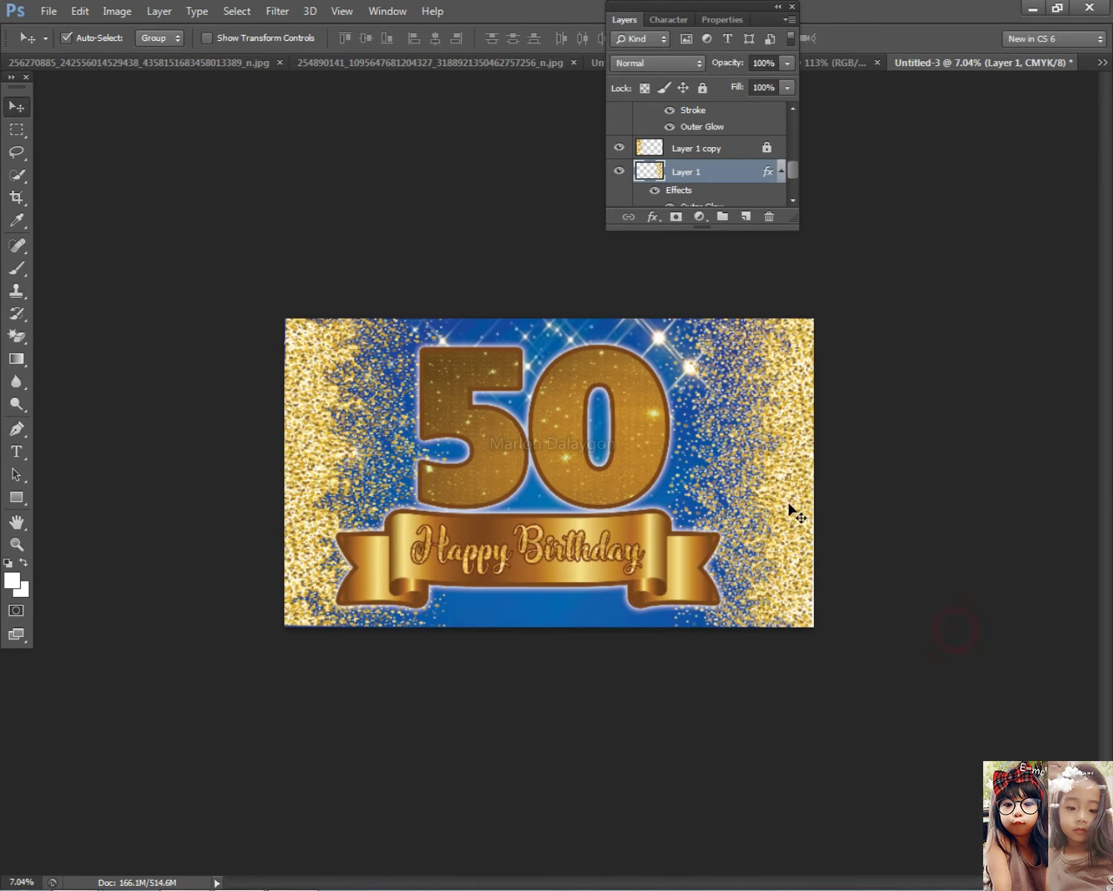
# Copy Layer 1's layer style and select Layer 1 copy
pyautogui.click(731, 163)
pyautogui.rightClick(732, 169)
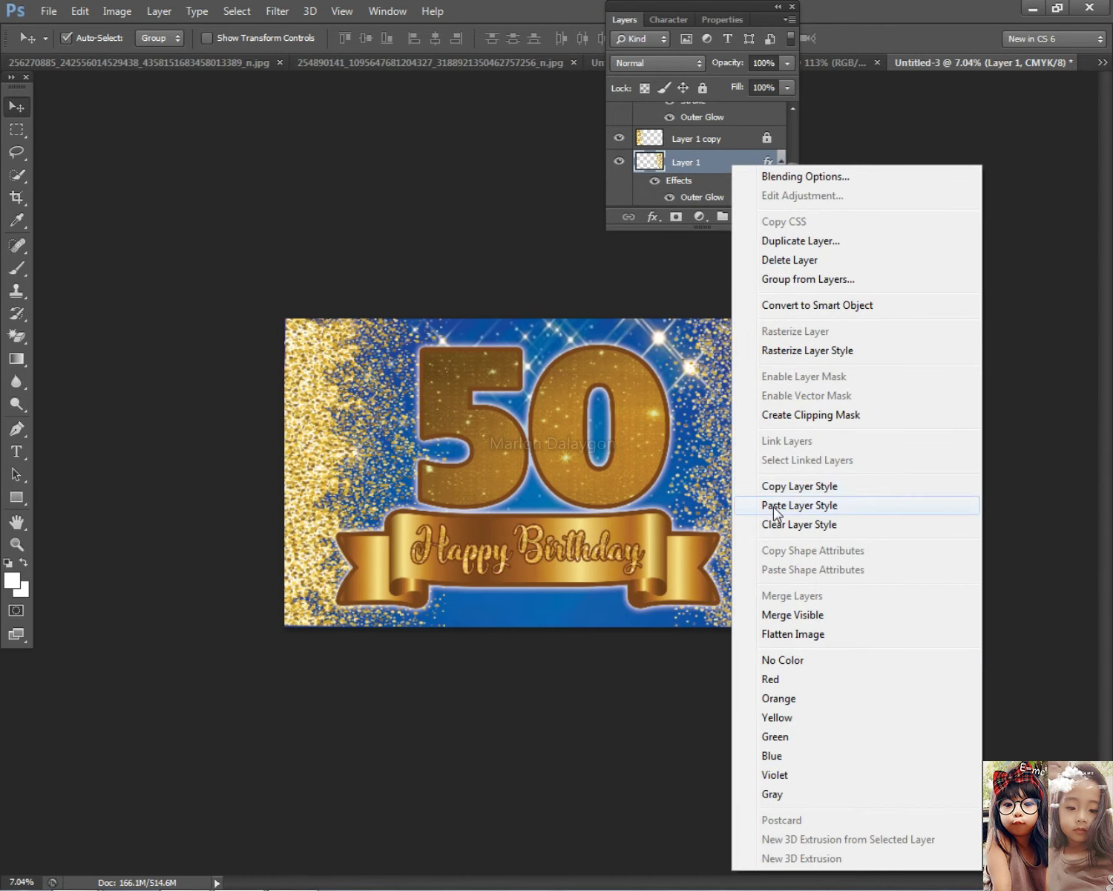
pyautogui.click(777, 487)
pyautogui.rightClick(319, 365)
pyautogui.click(343, 371)
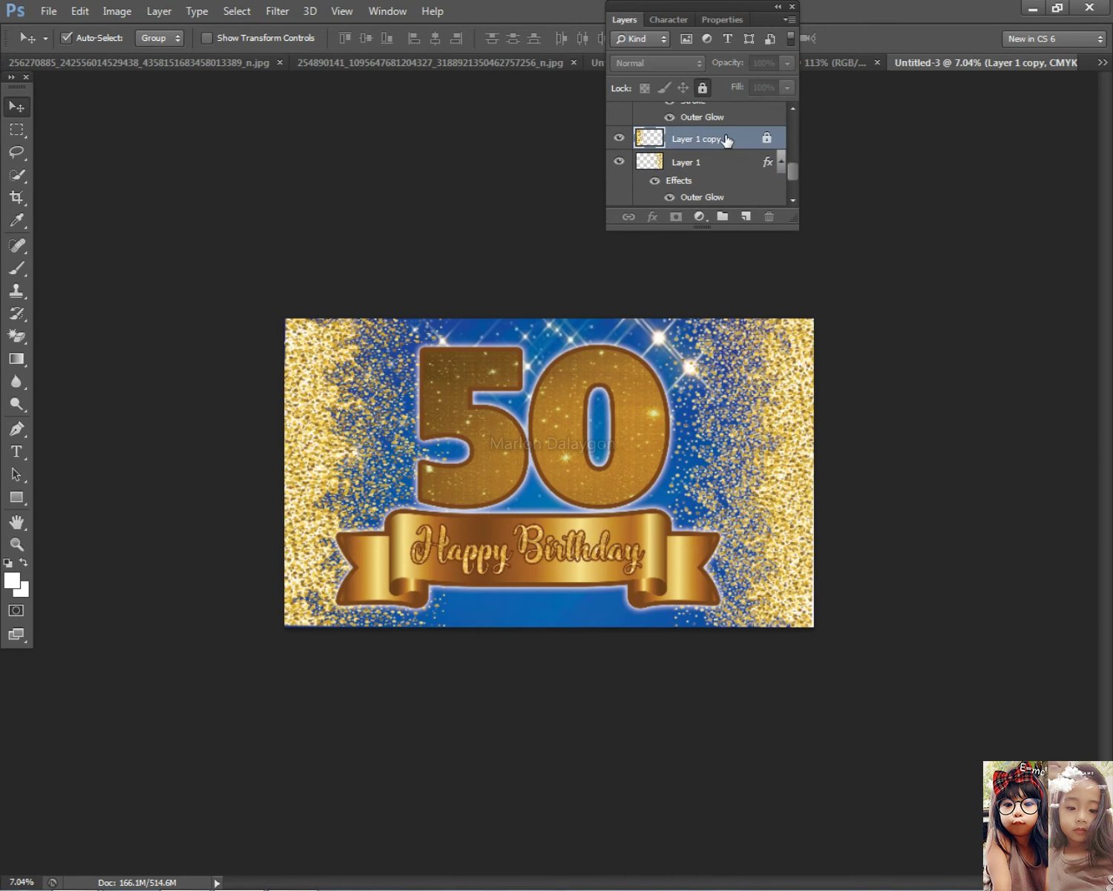
pyautogui.rightClick(711, 148)
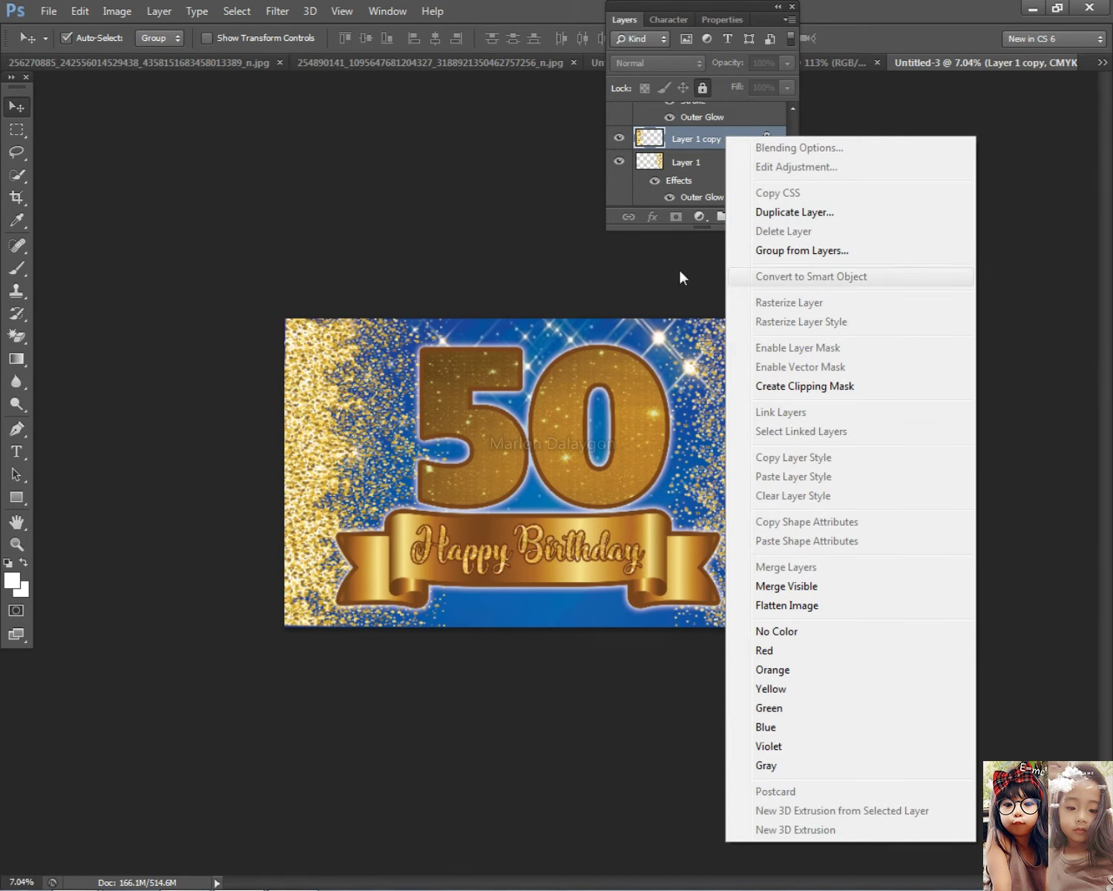
pyautogui.click(668, 195)
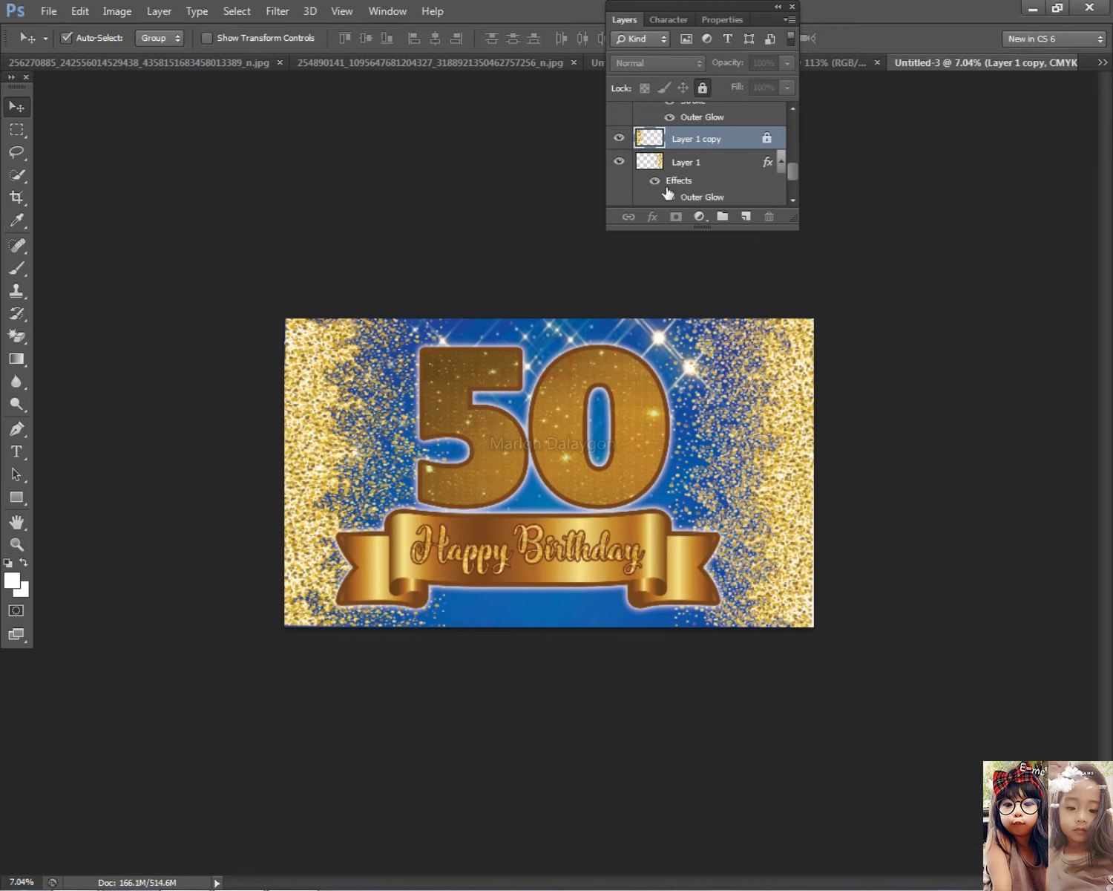
# Unlock Layer 1 copy and paste the Outer Glow style onto it
pyautogui.click(704, 88)
pyautogui.rightClick(317, 364)
pyautogui.click(341, 373)
pyautogui.rightClick(719, 144)
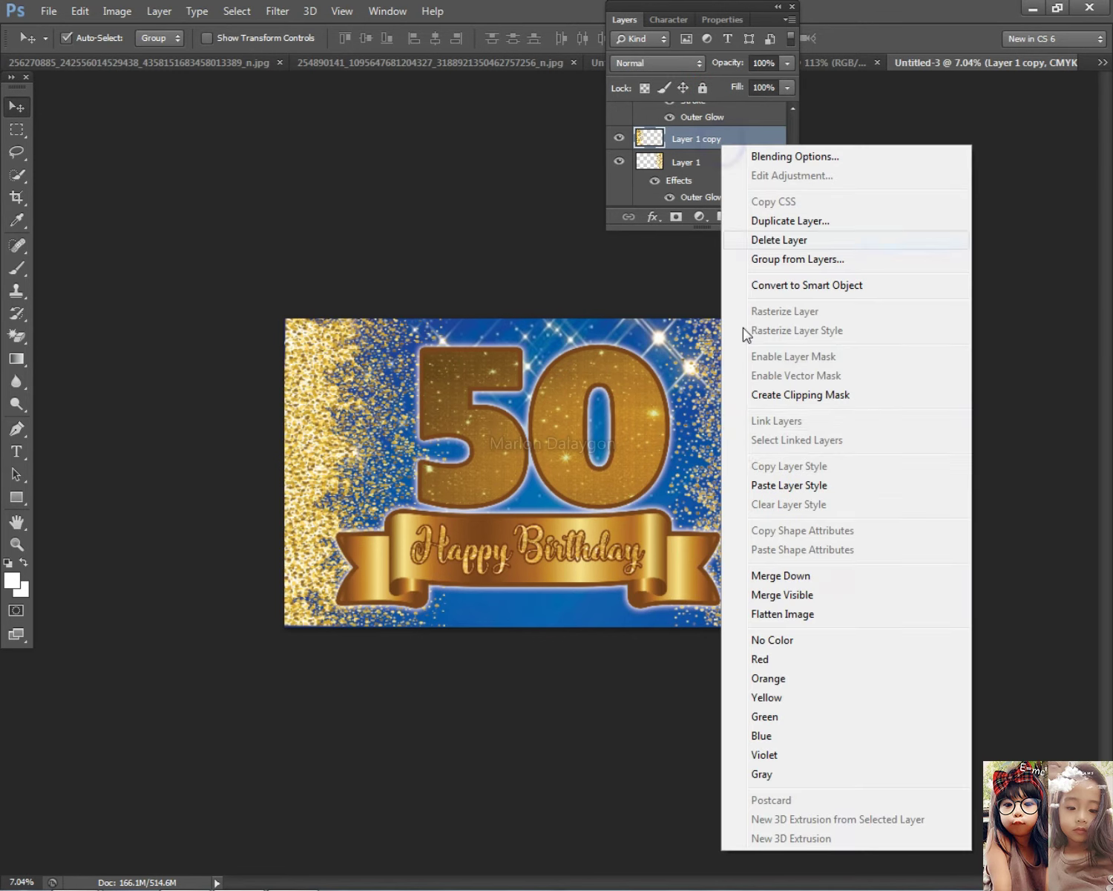
pyautogui.click(755, 485)
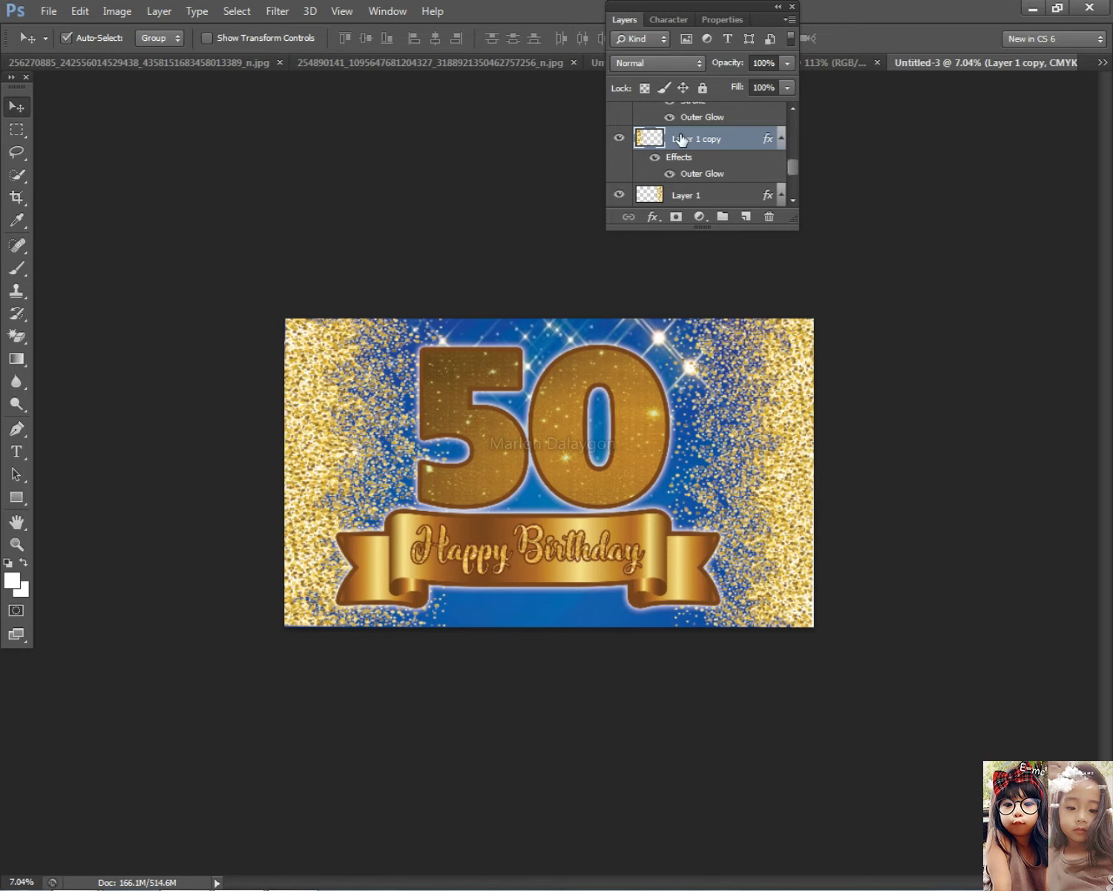
pyautogui.click(627, 21)
pyautogui.scroll(-2, 748, 604)
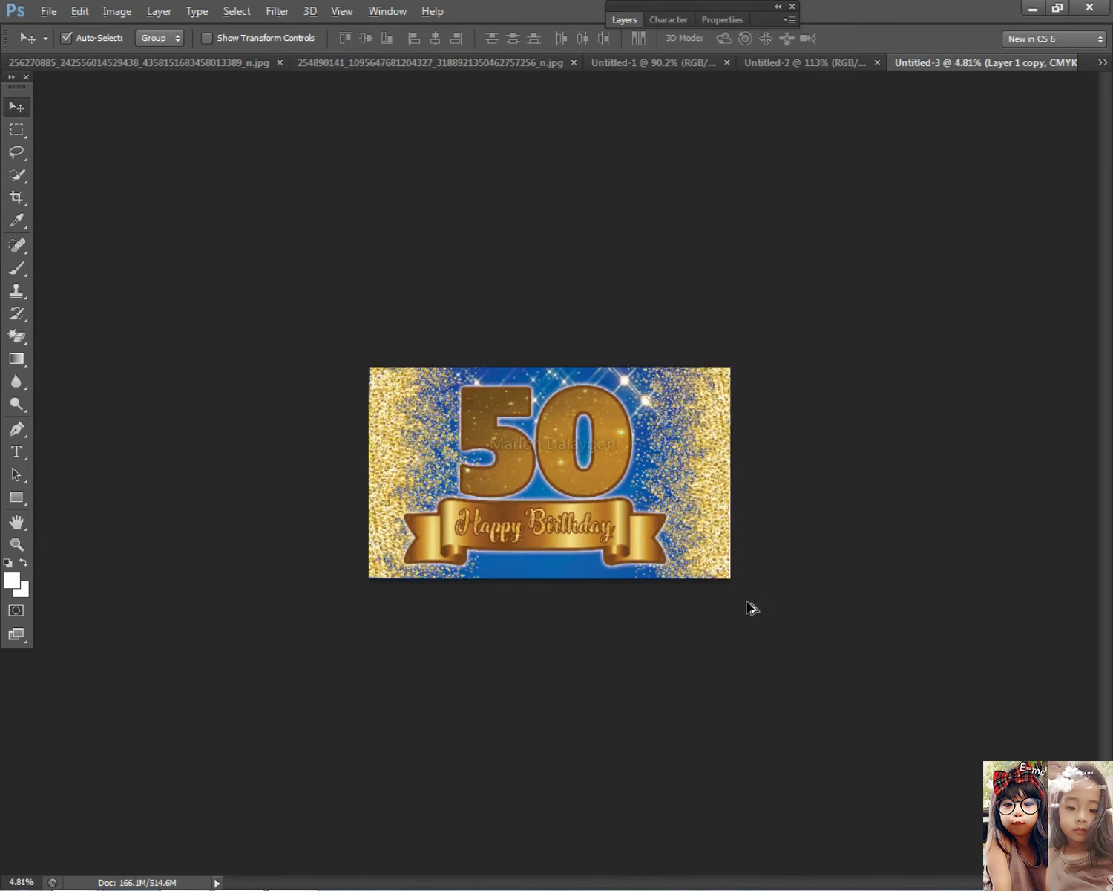
pyautogui.scroll(5, 738, 604)
pyautogui.rightClick(585, 618)
# Copy the layer style from the 50 (Layer 3) and paste it onto the Happy Birthday layer
pyautogui.click(584, 622)
pyautogui.rightClick(598, 627)
pyautogui.click(636, 652)
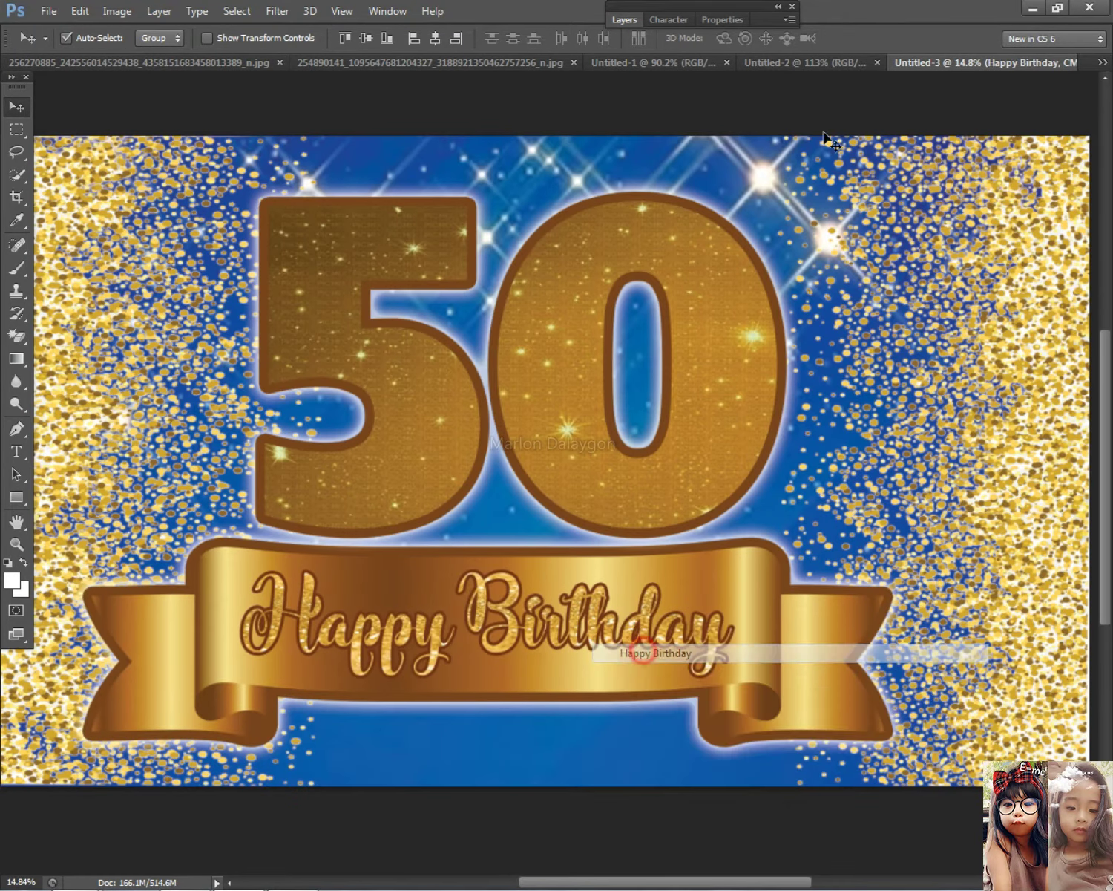
pyautogui.click(627, 20)
pyautogui.rightClick(409, 257)
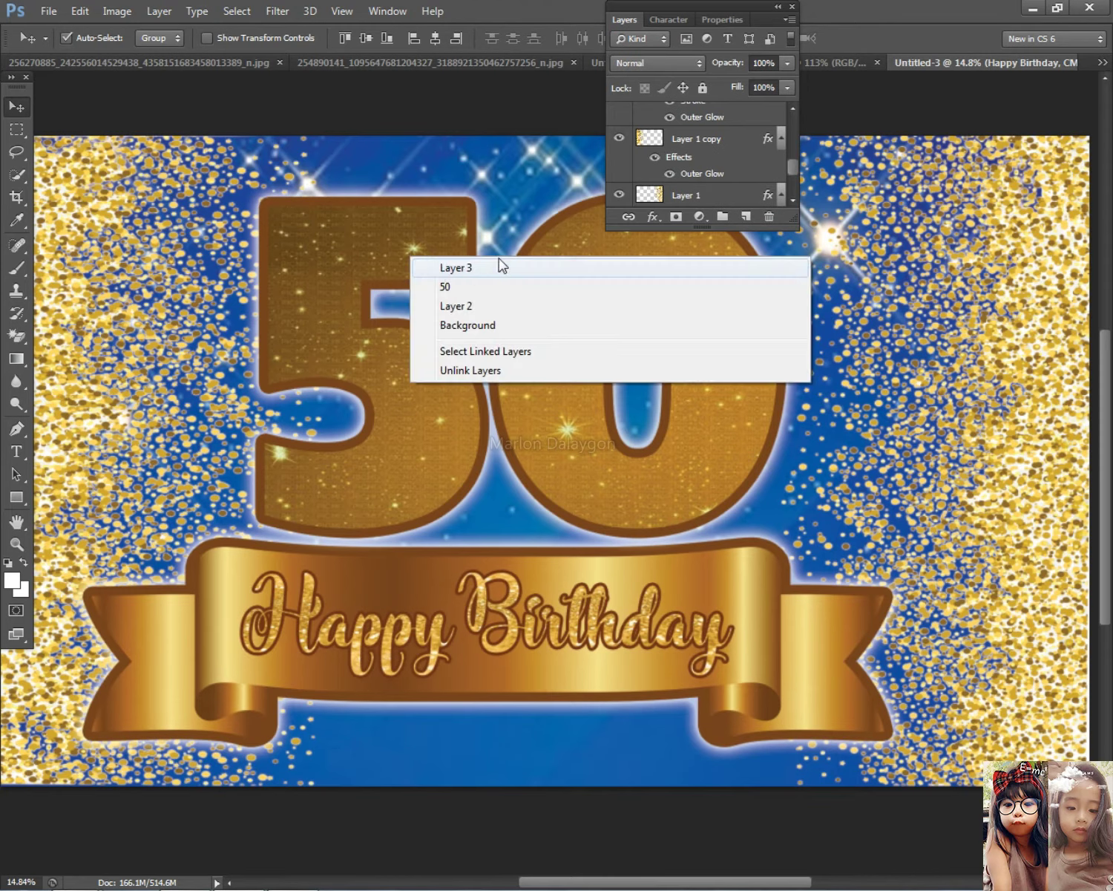
pyautogui.click(486, 273)
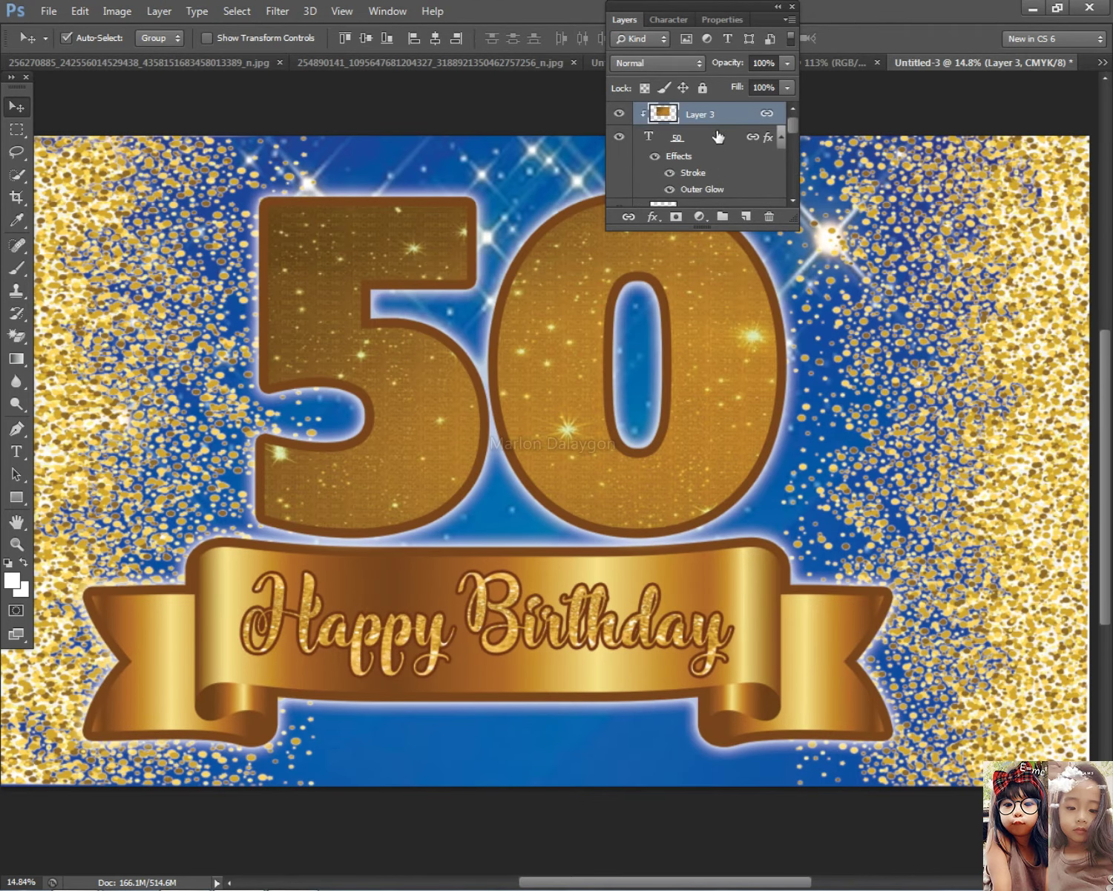
pyautogui.rightClick(718, 137)
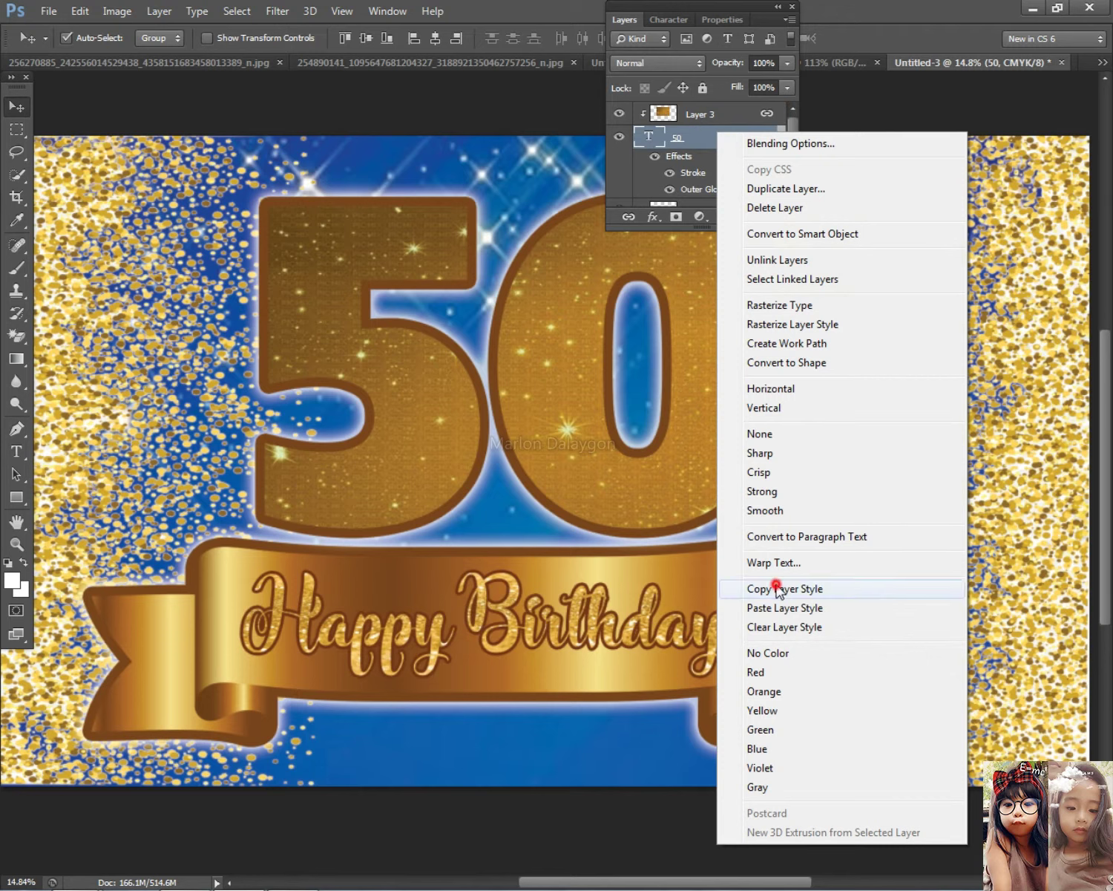
pyautogui.click(777, 588)
pyautogui.rightClick(588, 591)
pyautogui.click(605, 632)
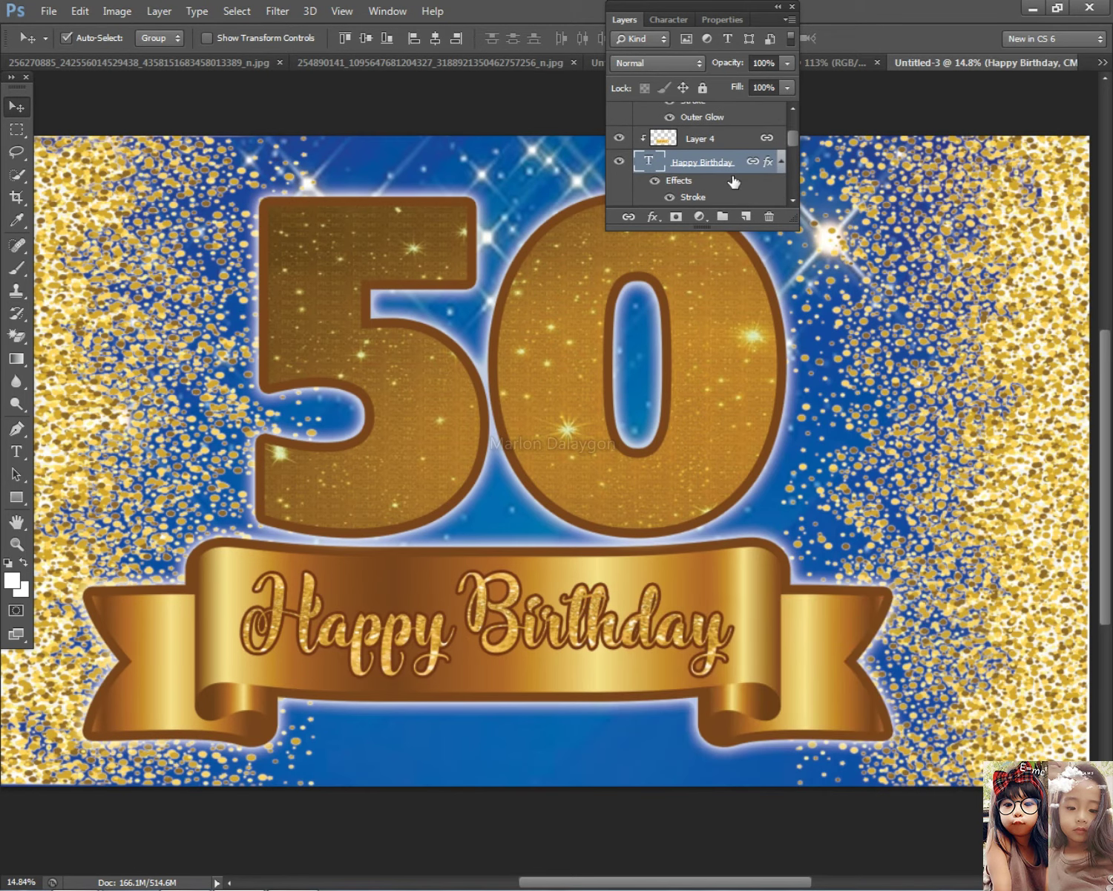
pyautogui.rightClick(734, 186)
pyautogui.click(777, 646)
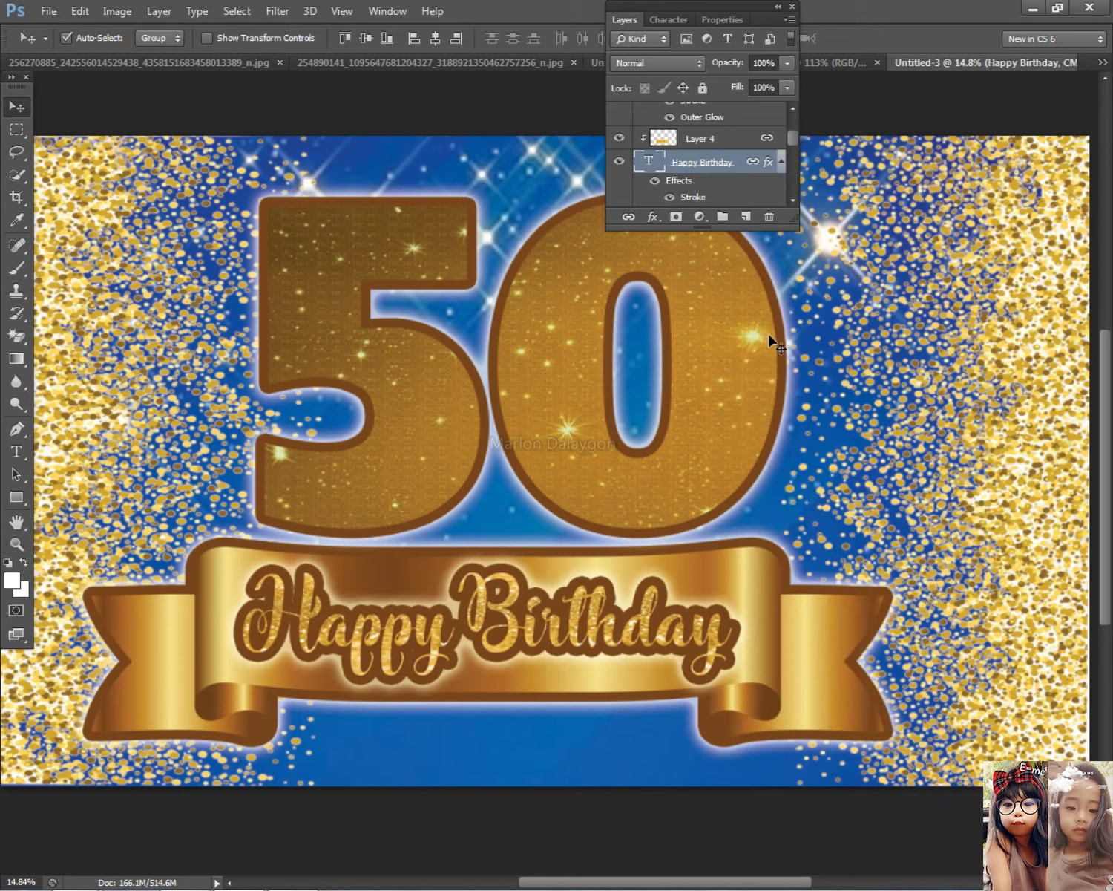
# Add a white Outer Glow of about 73 px to Layer 4
pyautogui.click(705, 540)
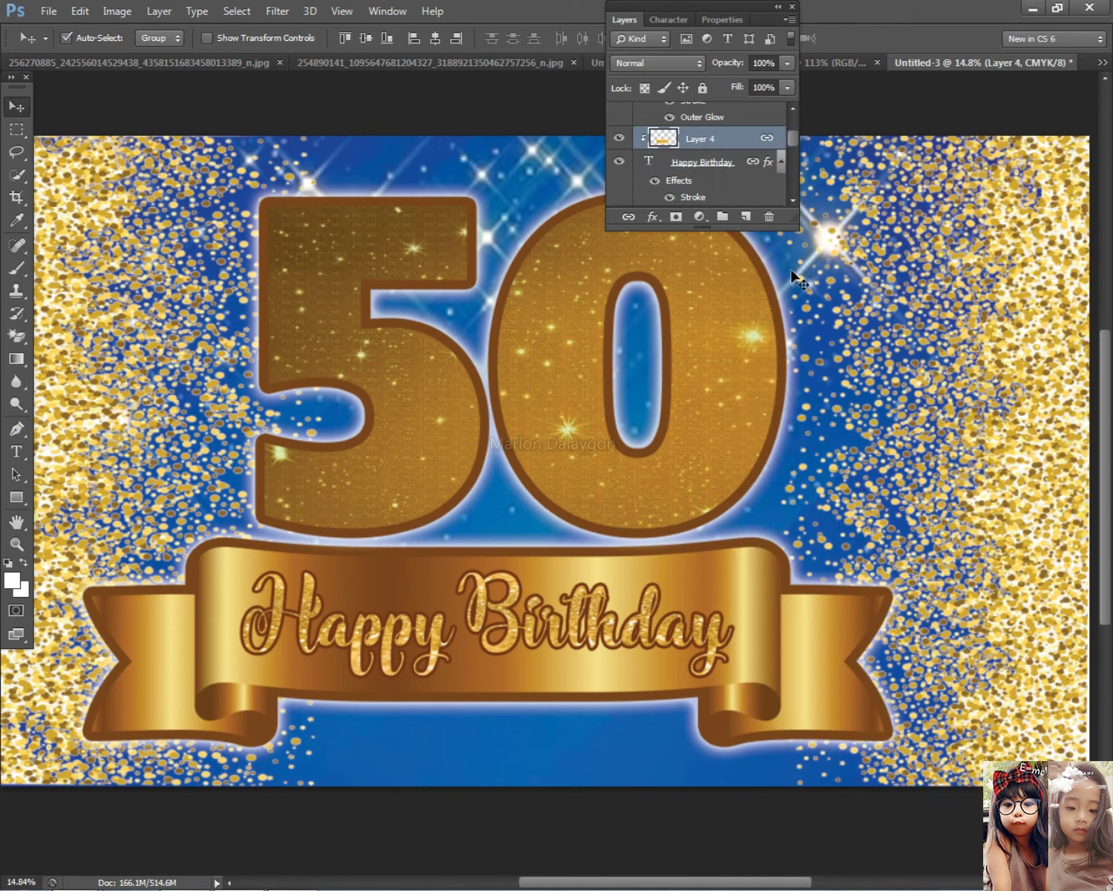
pyautogui.doubleClick(745, 147)
pyautogui.click(519, 864)
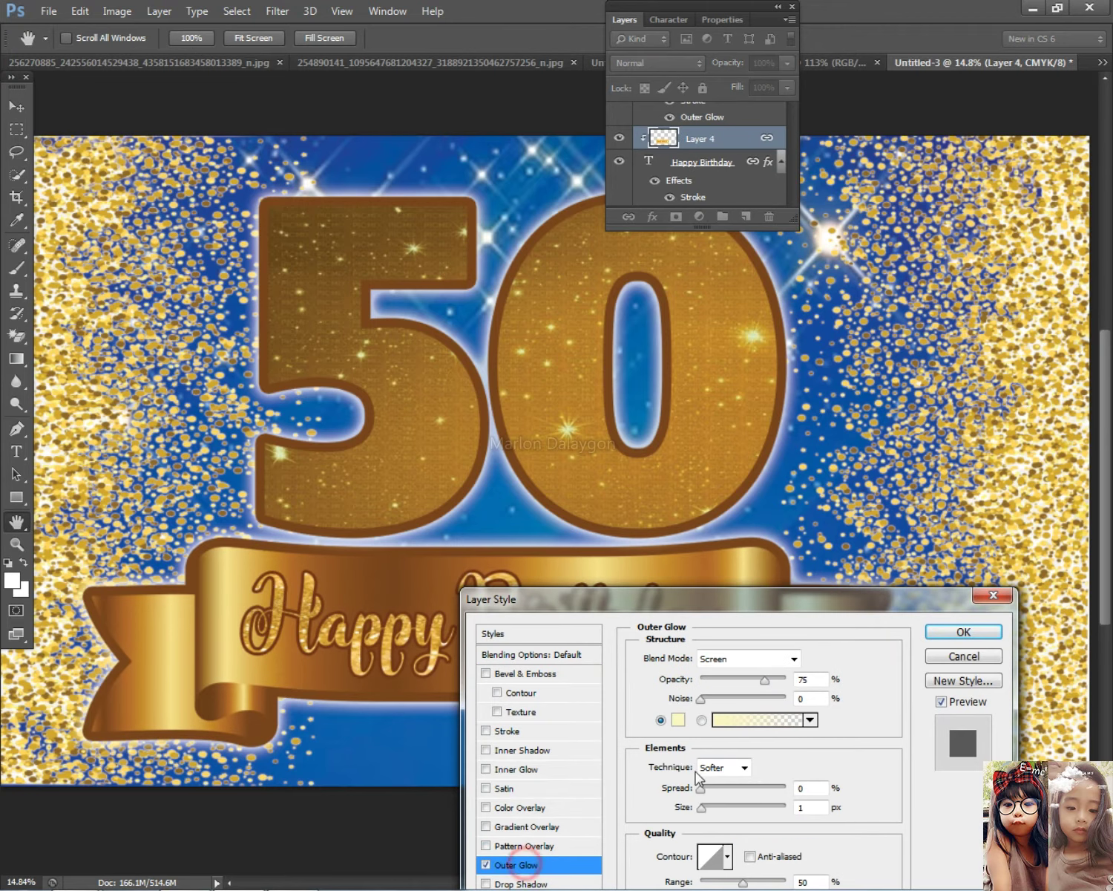
pyautogui.click(678, 720)
pyautogui.click(335, 232)
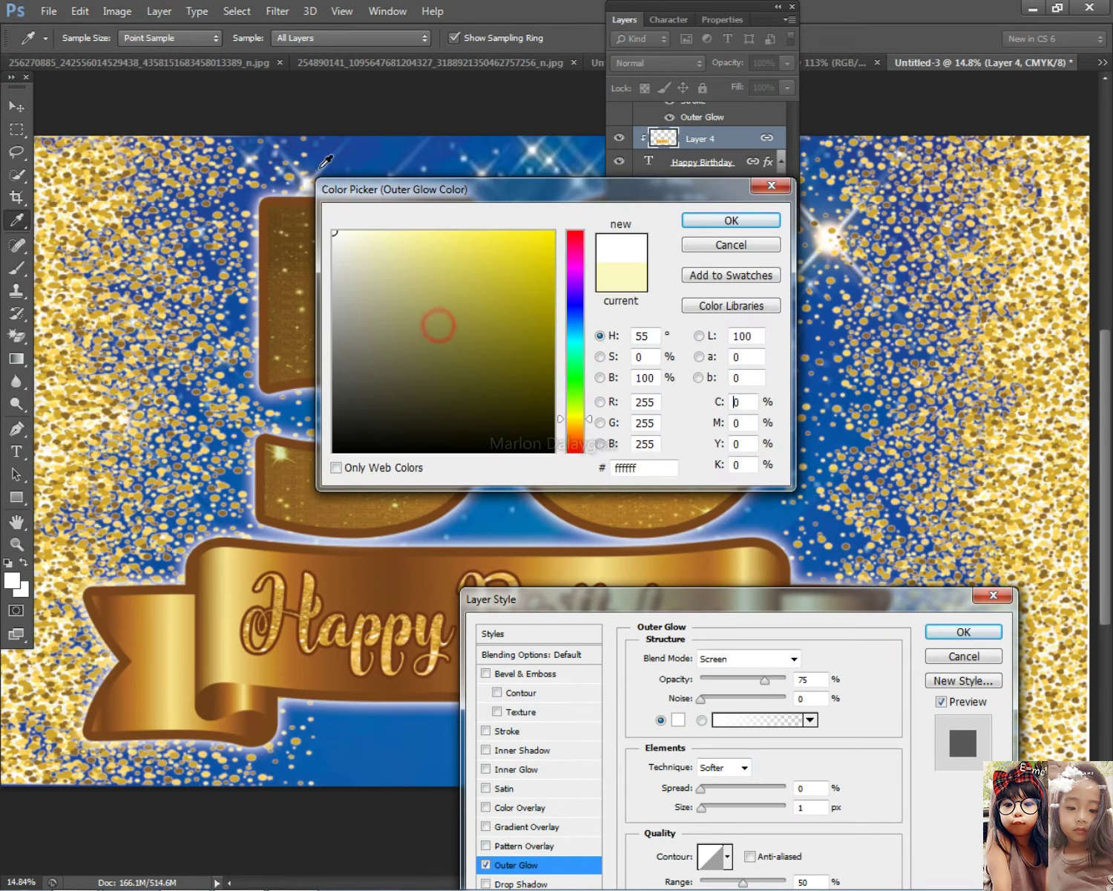
pyautogui.click(734, 224)
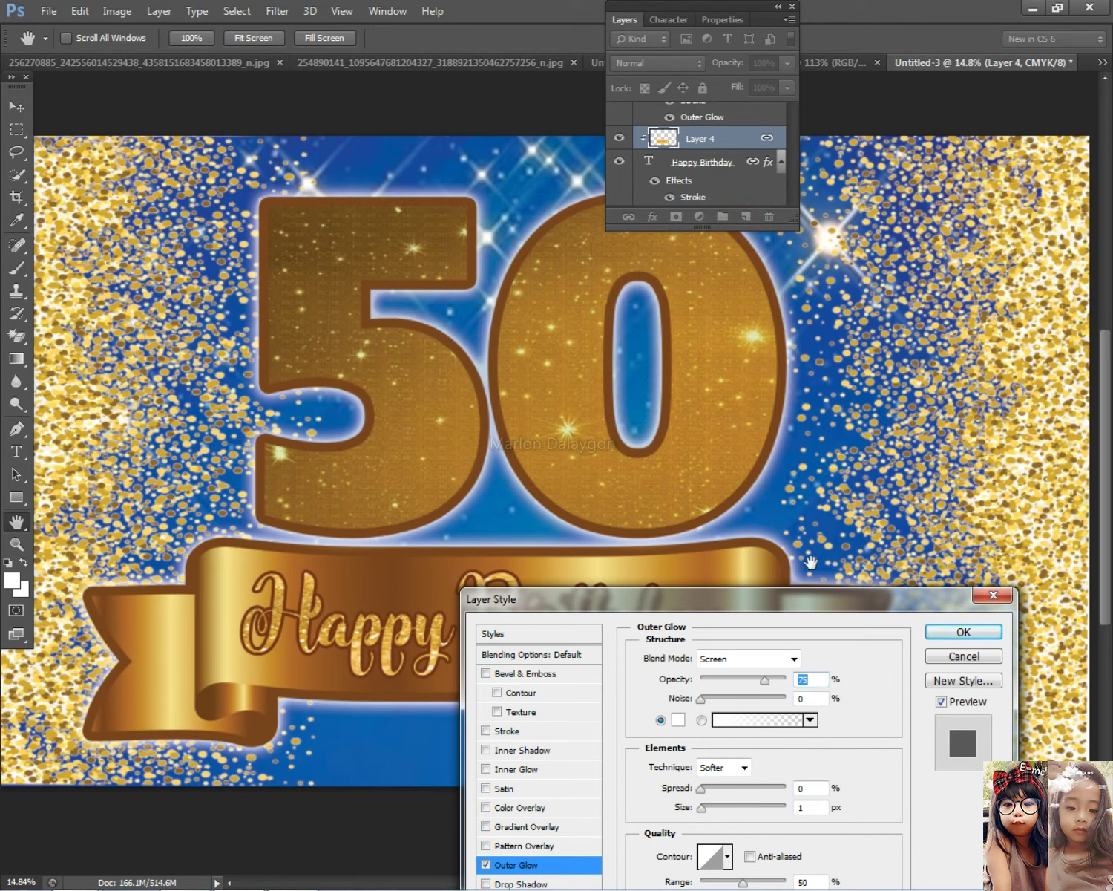
pyautogui.moveTo(789, 616); pyautogui.dragTo(823, 319)
pyautogui.moveTo(733, 511); pyautogui.dragTo(758, 493)
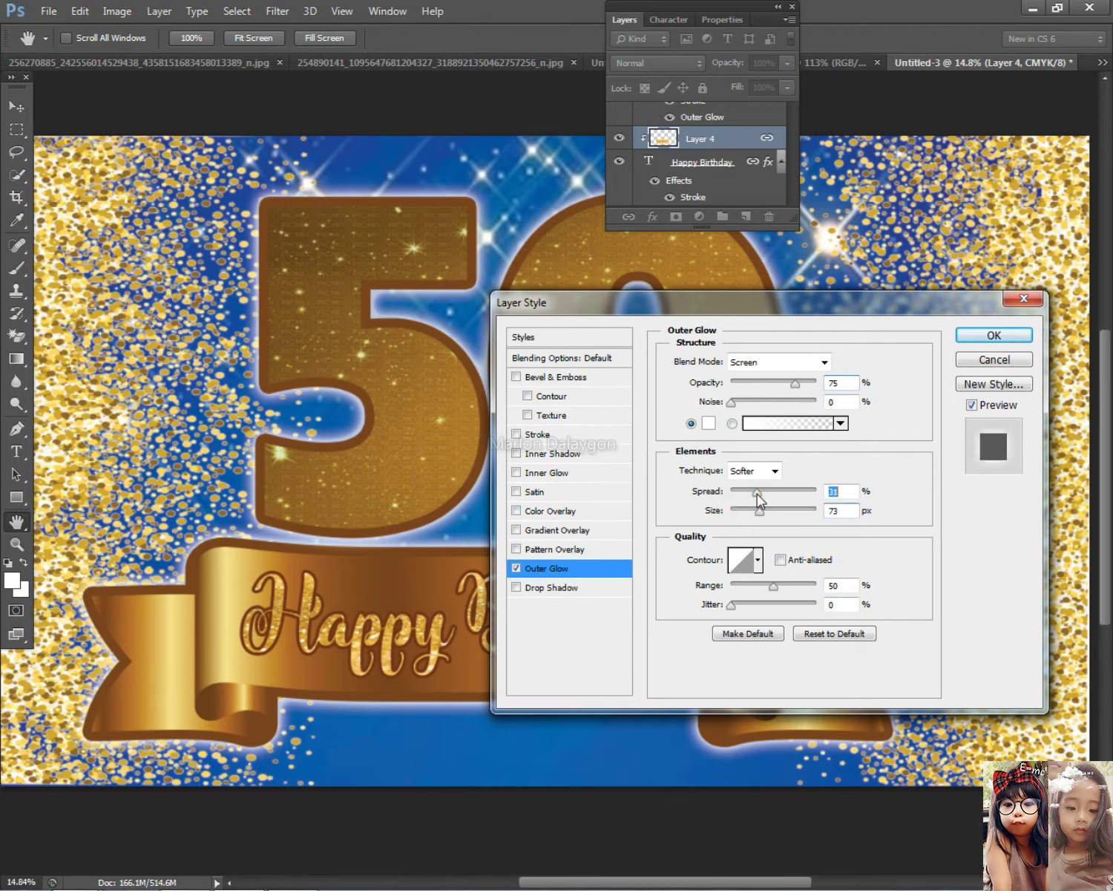
pyautogui.click(758, 511)
pyautogui.press('Return')
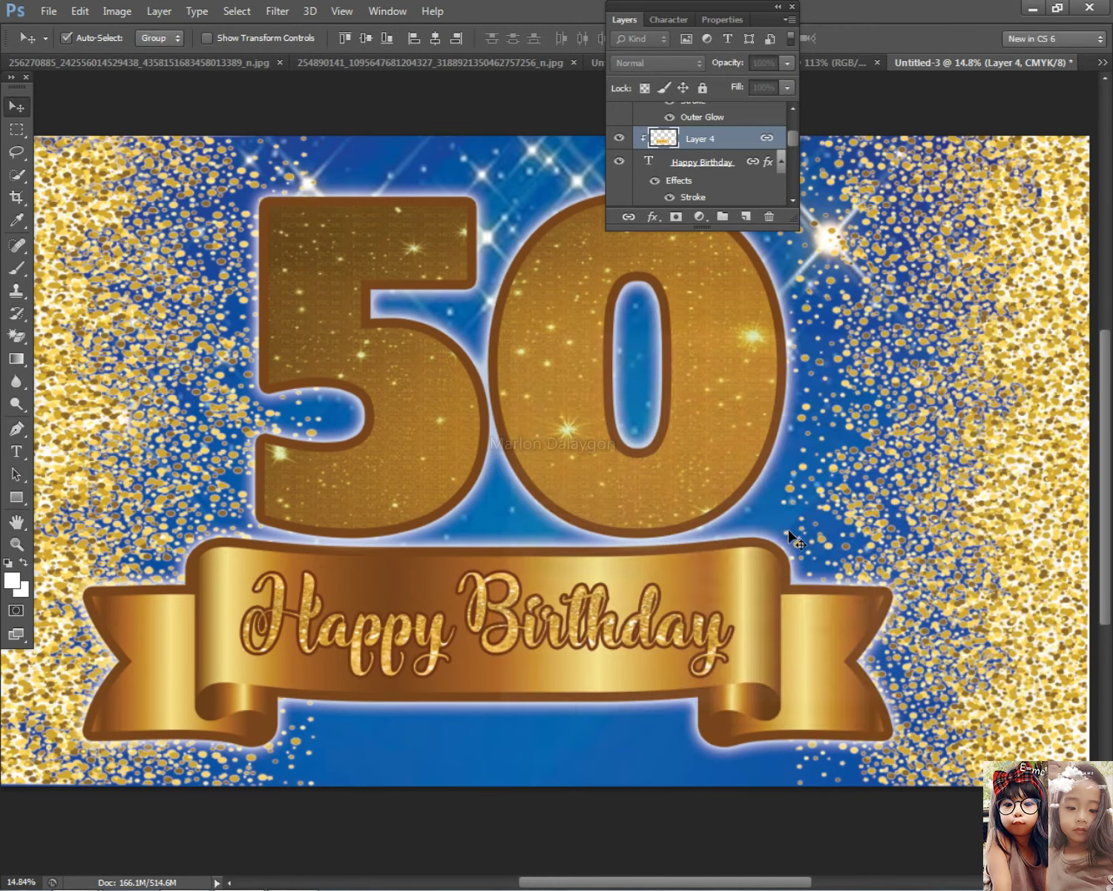
# Give the Happy Birthday text layer a white Outer Glow with 36% spread and 70 px size
pyautogui.rightClick(395, 638)
pyautogui.click(444, 670)
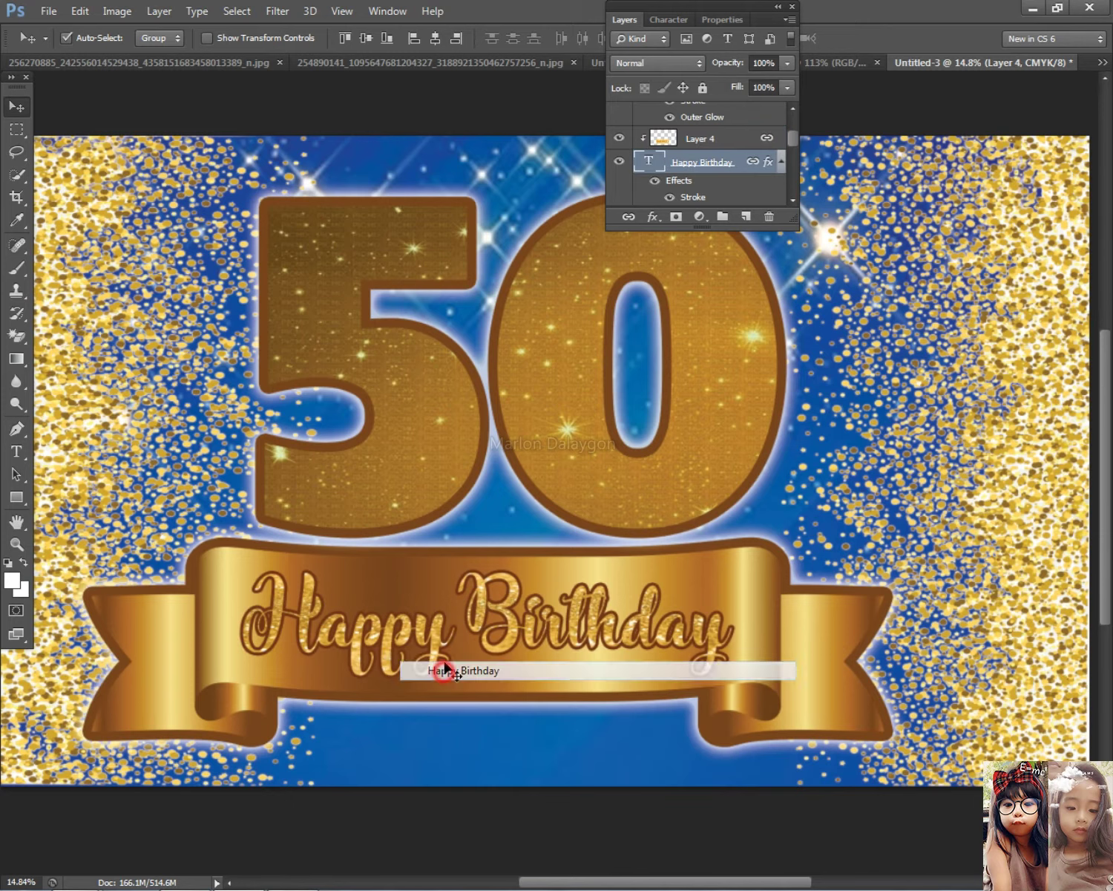
pyautogui.doubleClick(745, 168)
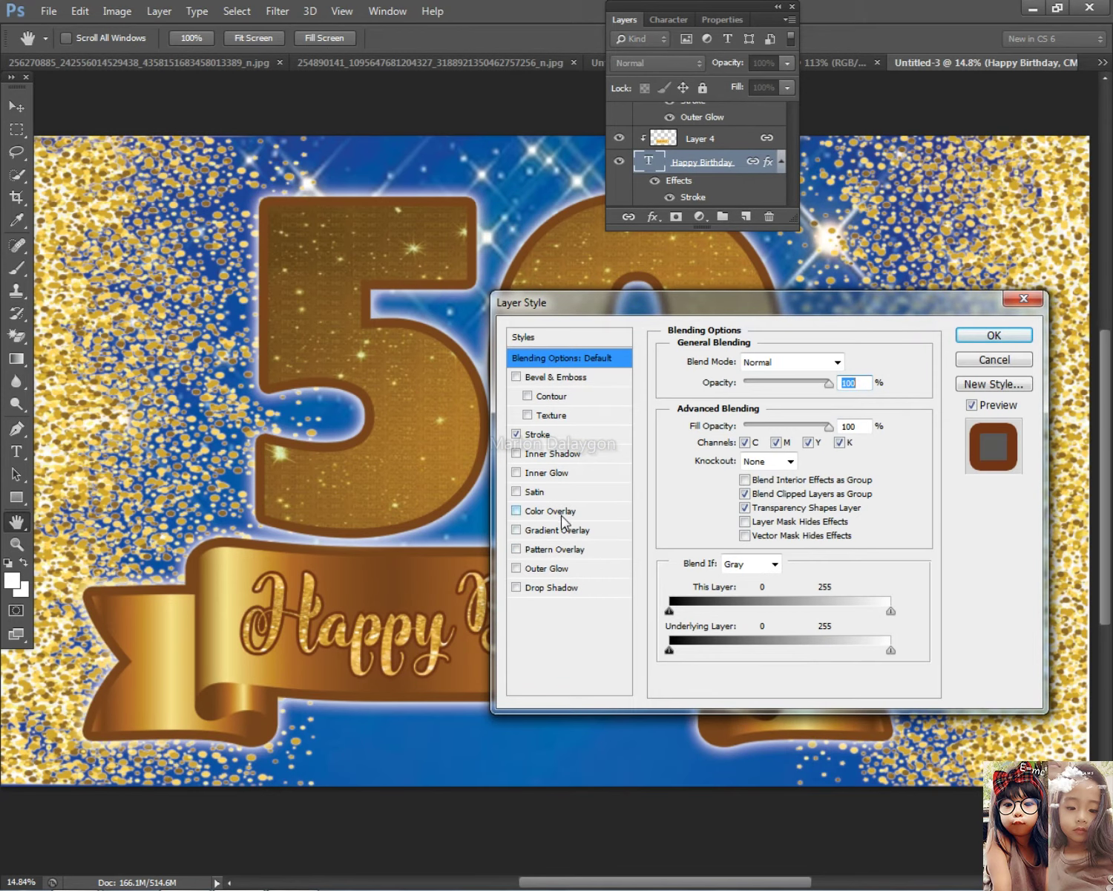
pyautogui.click(550, 569)
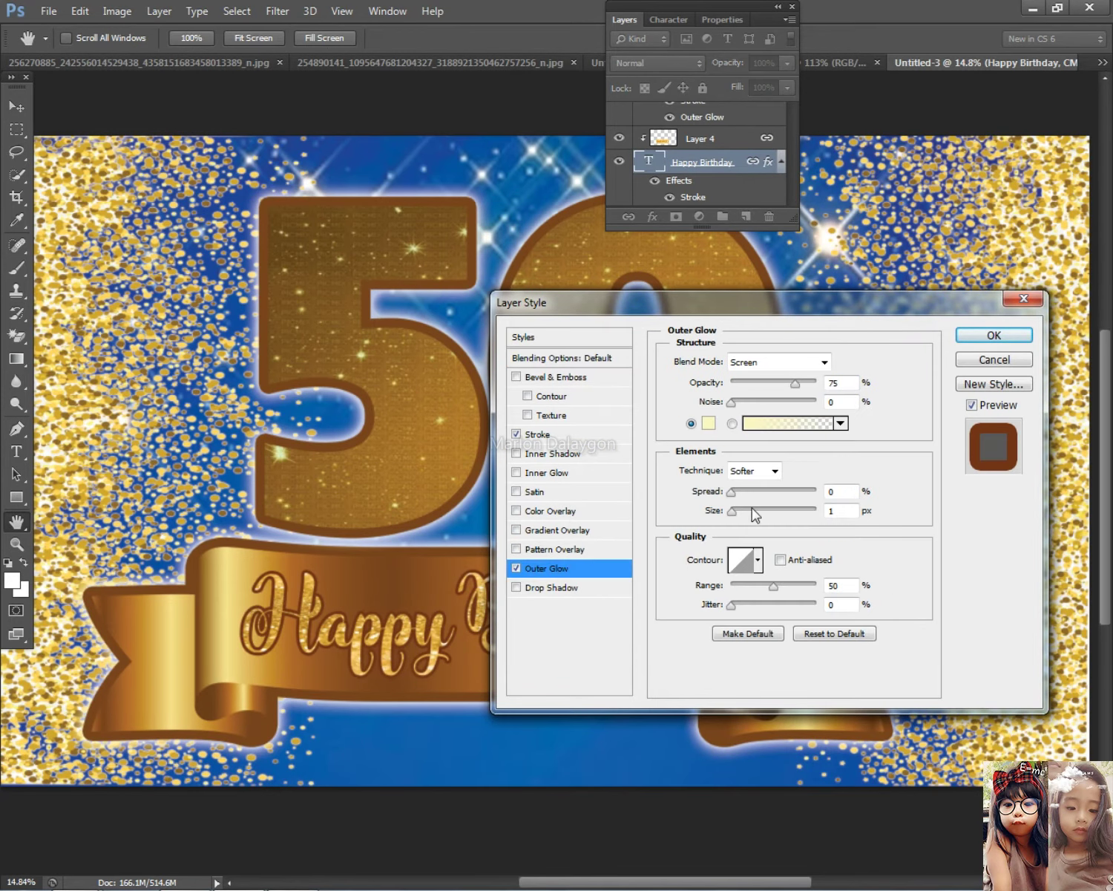
pyautogui.click(711, 425)
pyautogui.click(332, 222)
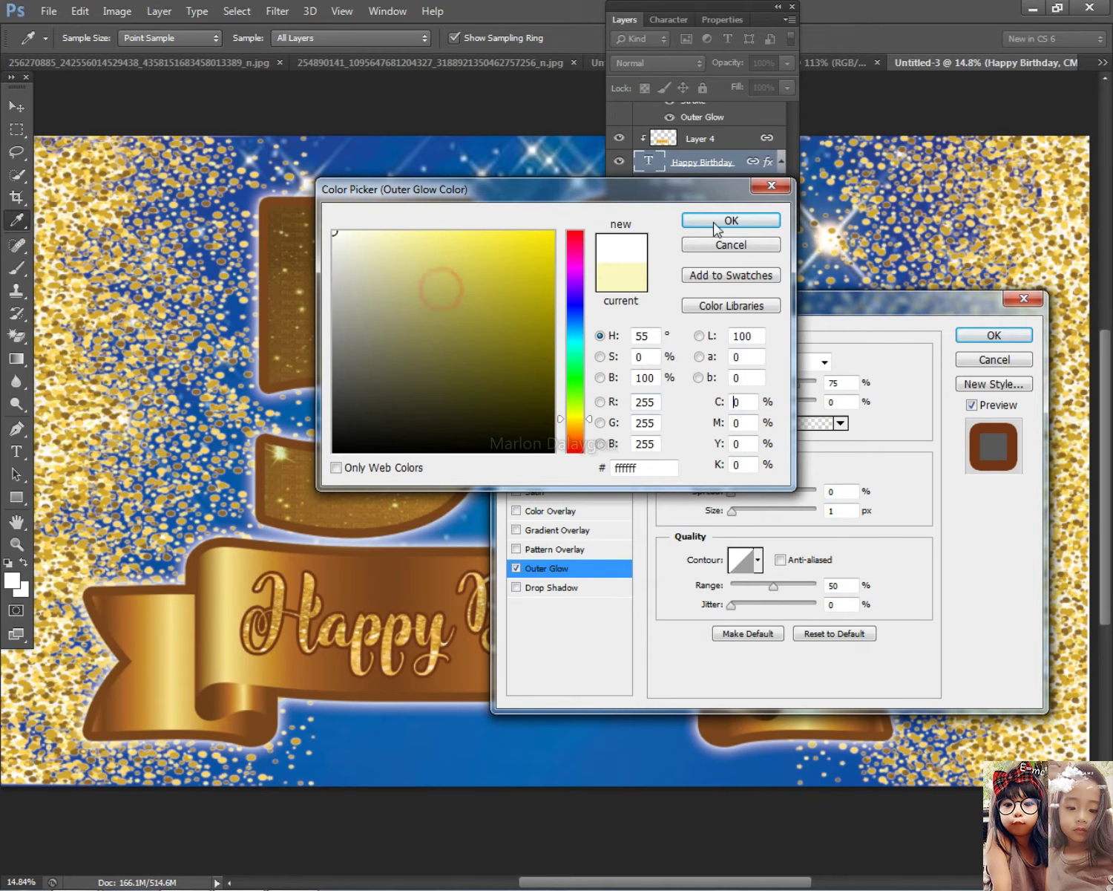
pyautogui.click(741, 221)
pyautogui.moveTo(731, 490); pyautogui.dragTo(771, 491)
pyautogui.moveTo(732, 510); pyautogui.dragTo(761, 492)
pyautogui.click(994, 335)
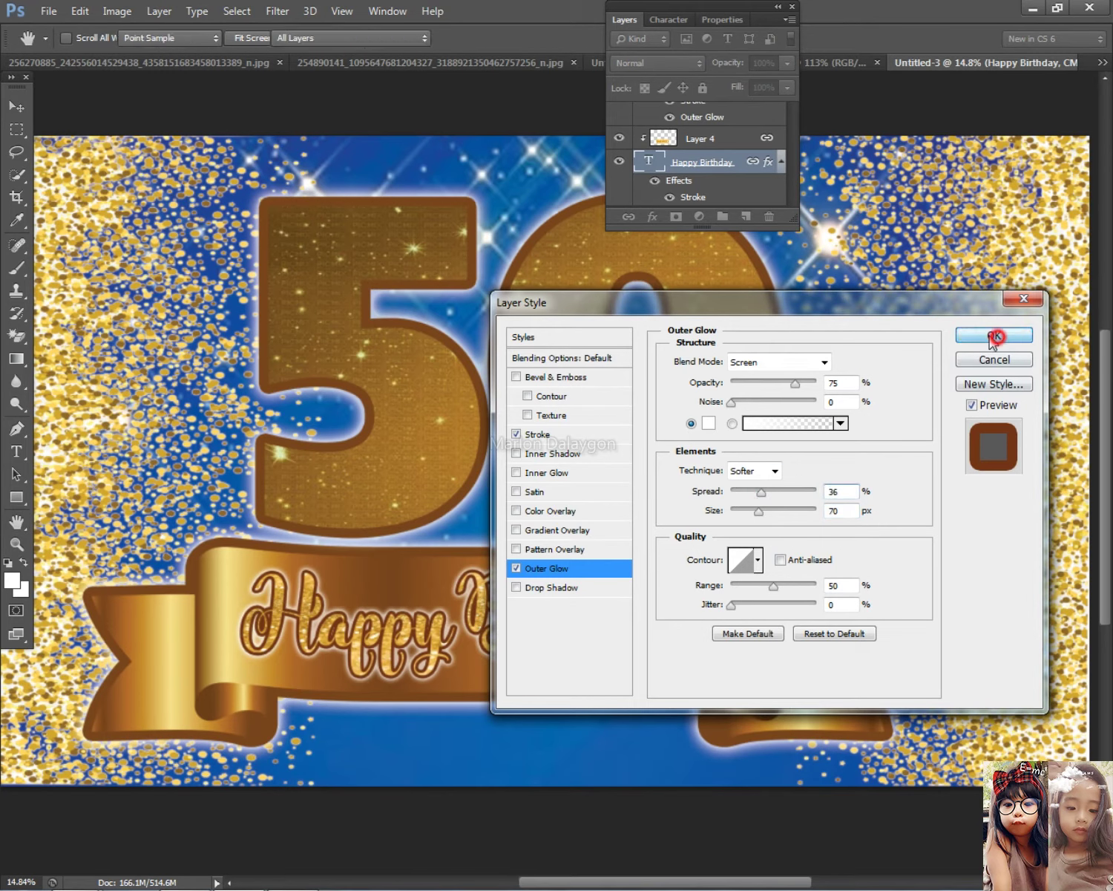
# Collapse the layers panel and fit the whole banner in the window
pyautogui.click(636, 25)
pyautogui.hotkey('ctrl', '-')
pyautogui.hotkey('ctrl', '-')
pyautogui.hotkey('ctrl', '0')
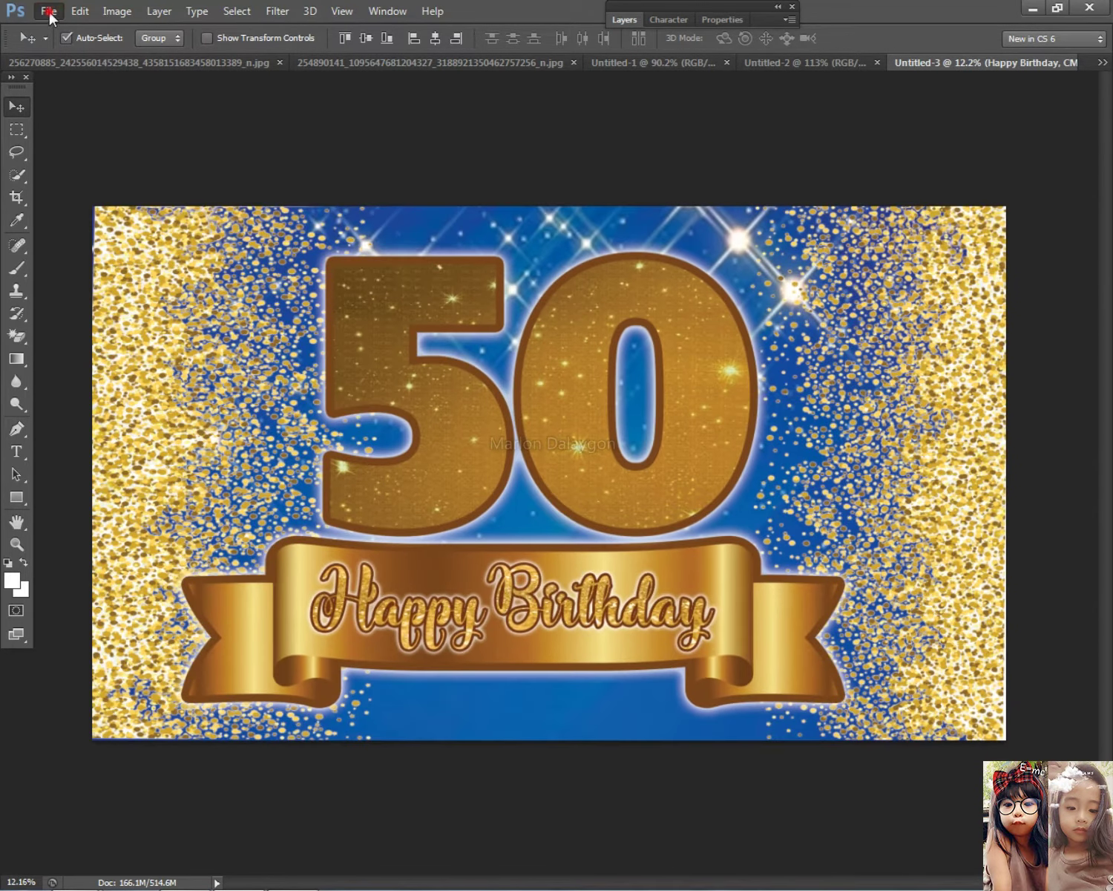
# Start Save As and browse to layouts > Tarpaulin > 2021 new lang
pyautogui.click(49, 12)
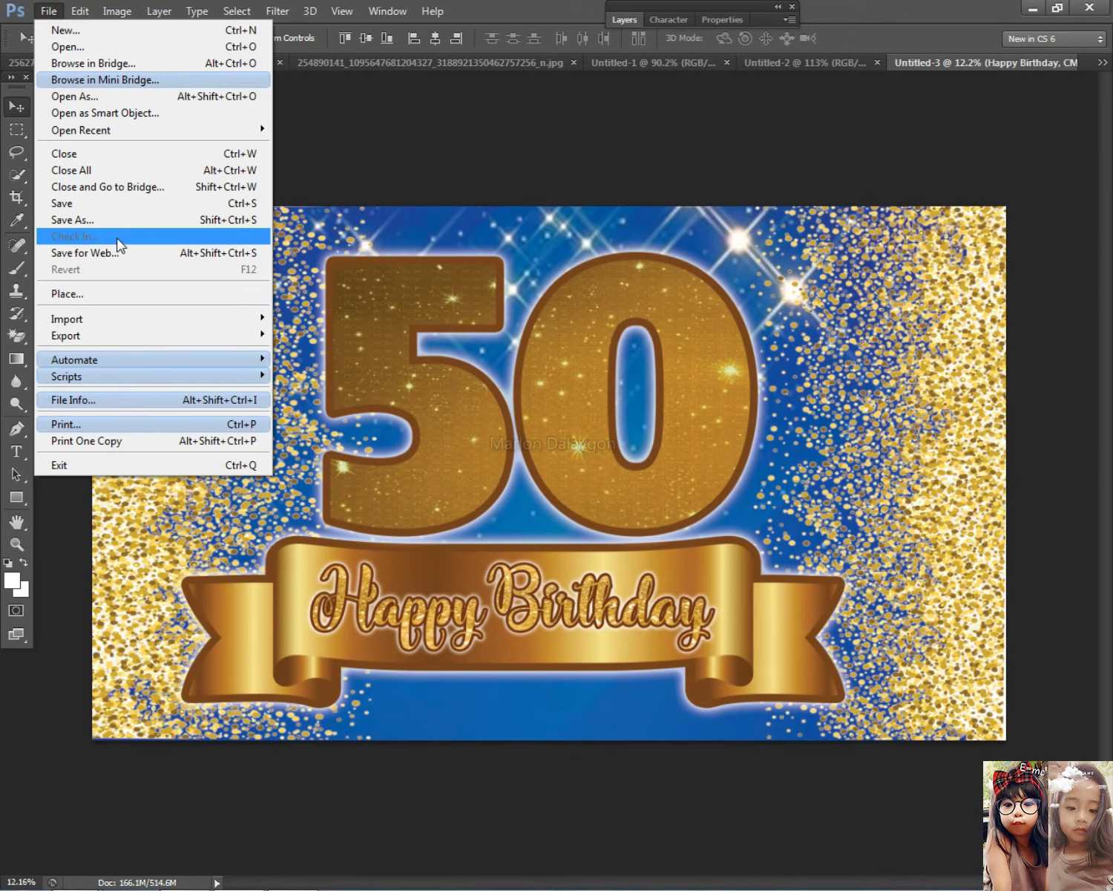
pyautogui.click(142, 217)
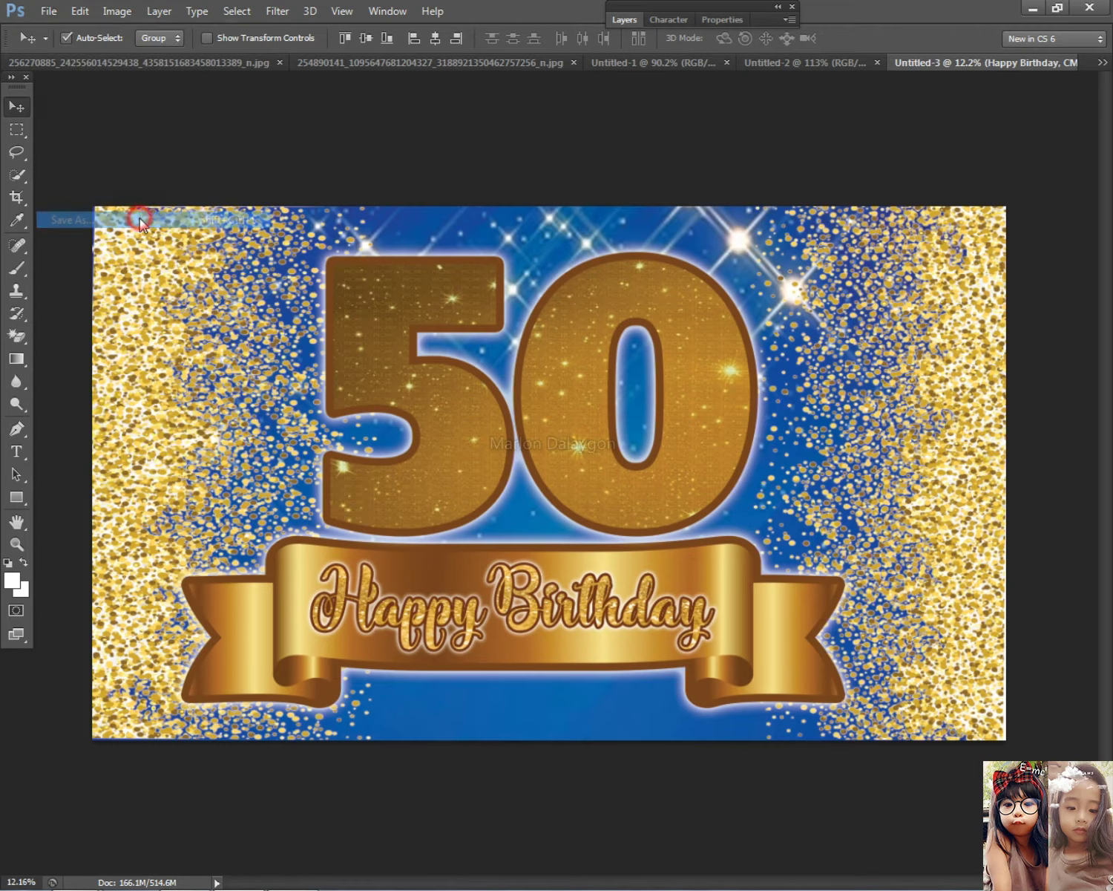
pyautogui.click(336, 442)
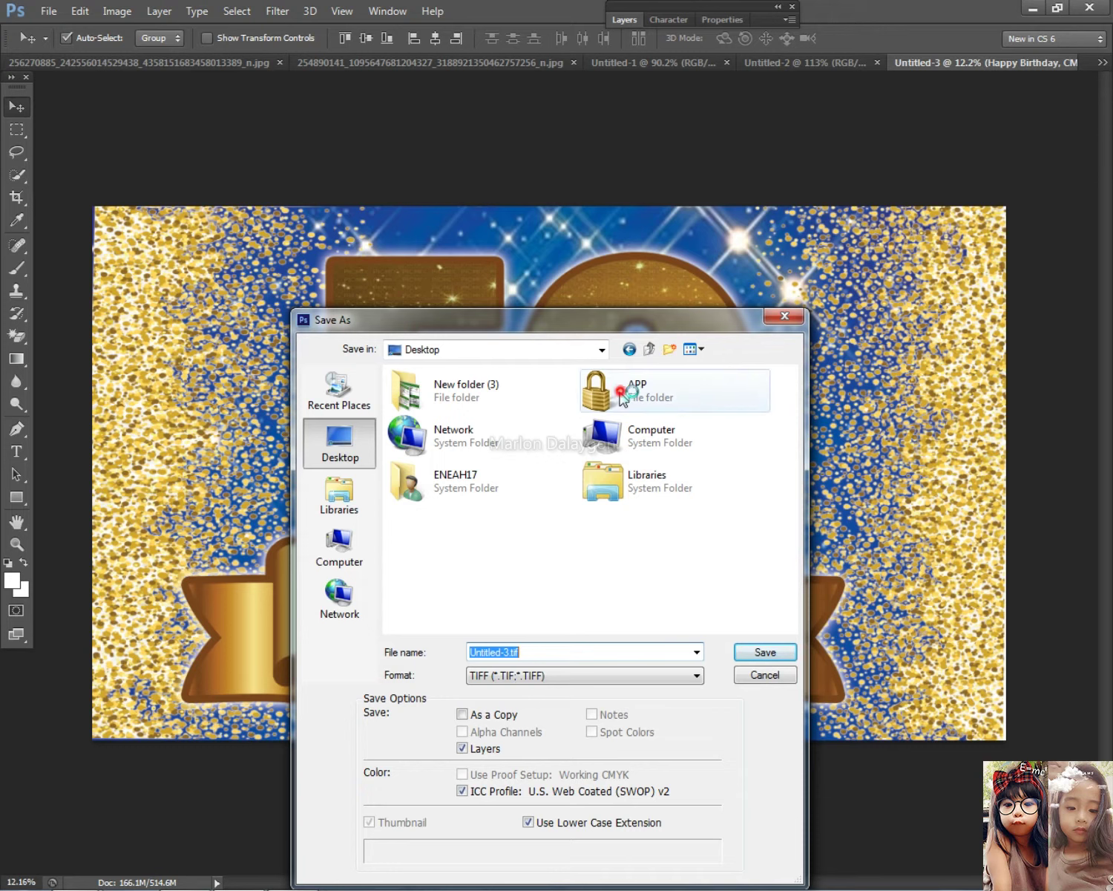
pyautogui.doubleClick(615, 395)
pyautogui.doubleClick(429, 397)
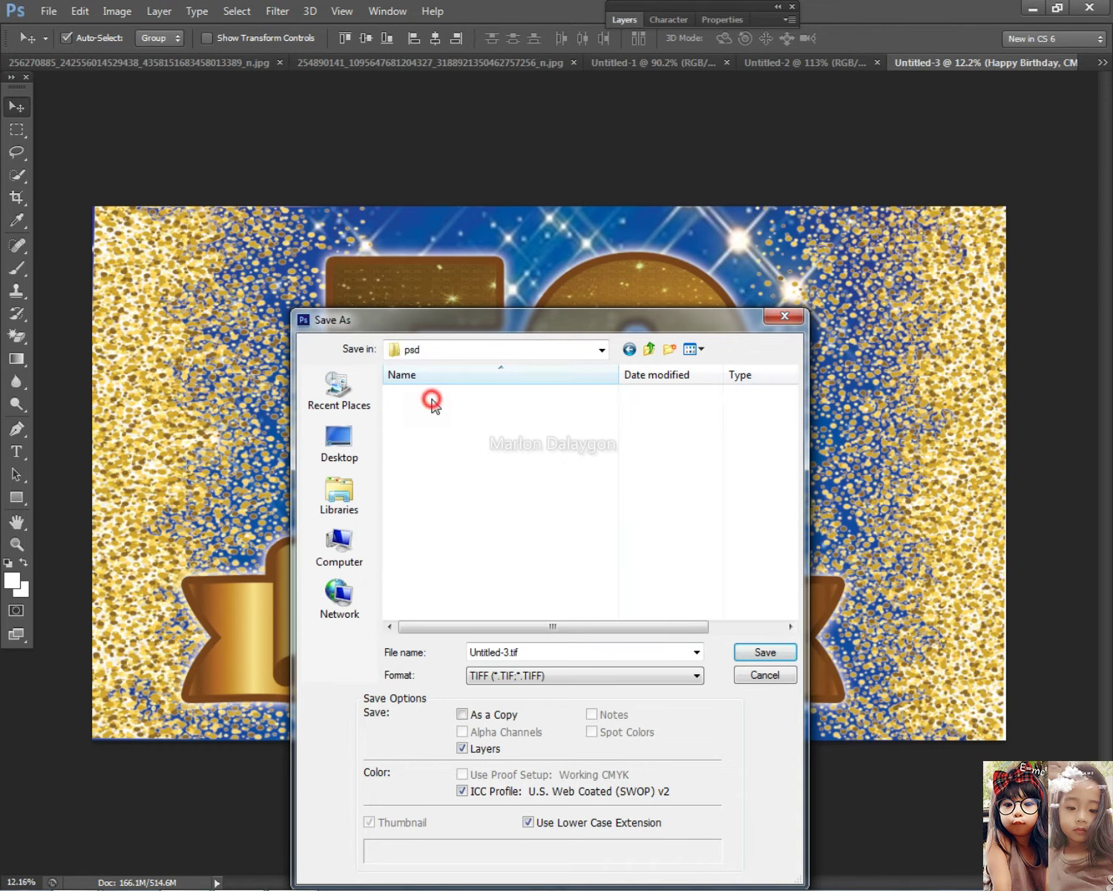
pyautogui.doubleClick(434, 458)
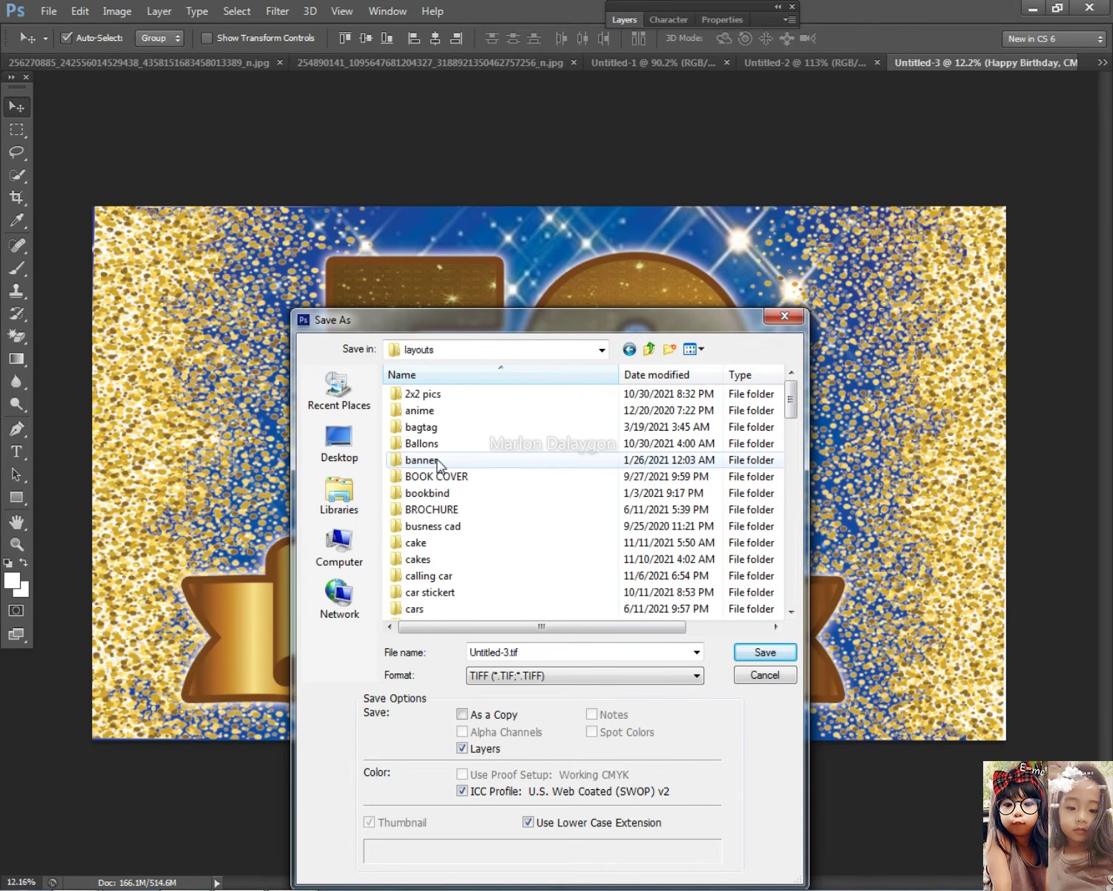
pyautogui.click(530, 460)
pyautogui.write('tar')
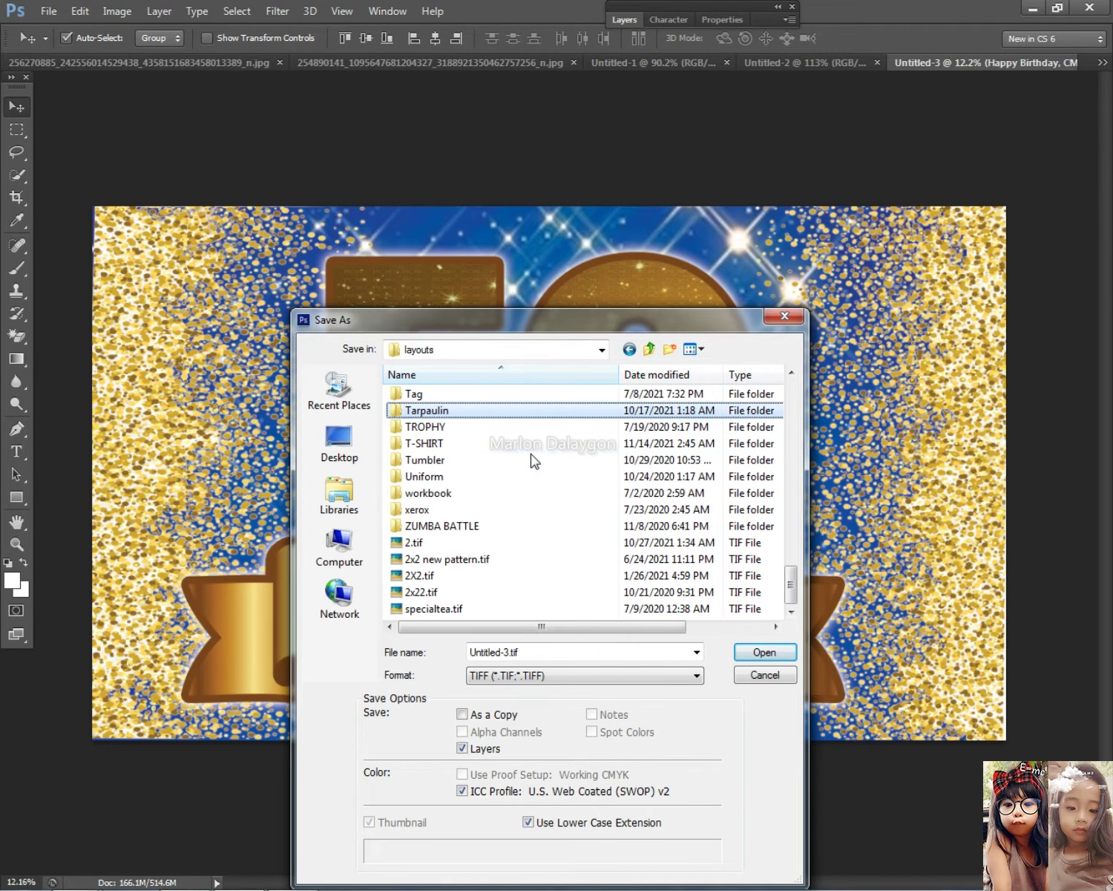
pyautogui.press('Return')
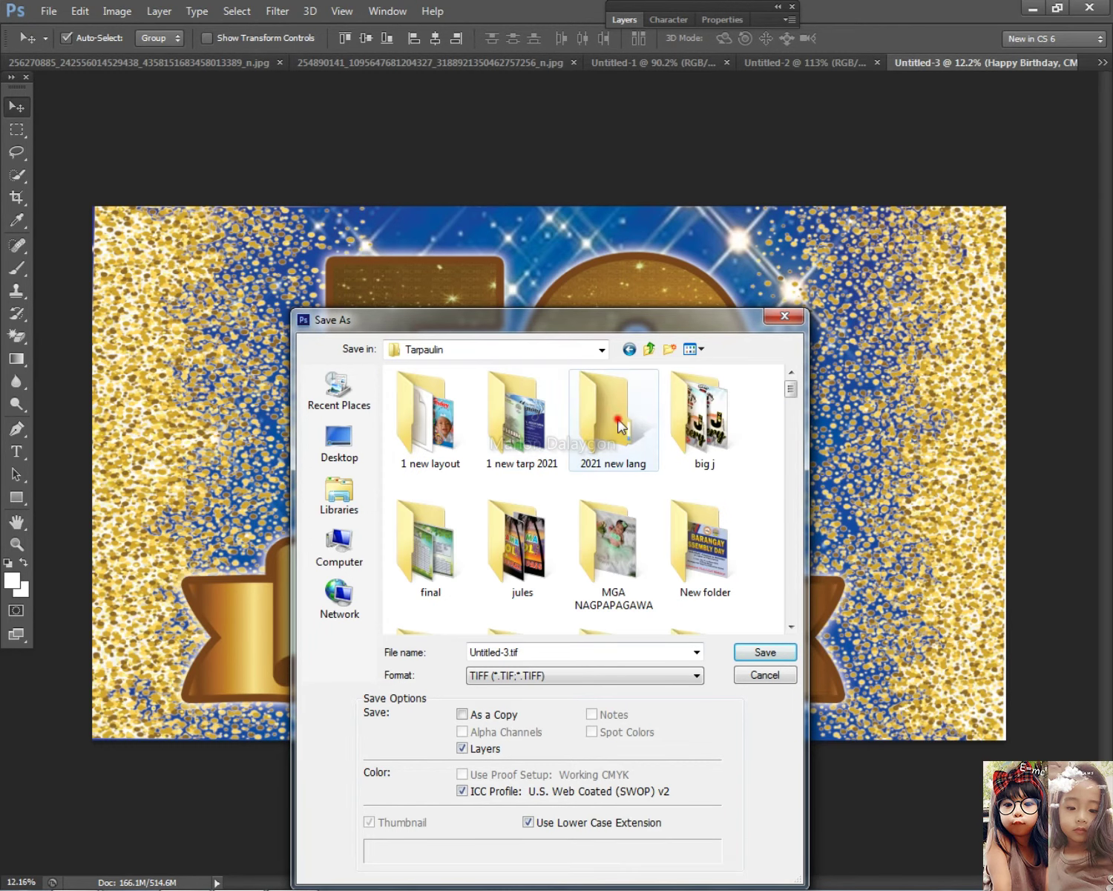
pyautogui.doubleClick(622, 425)
# Name the file 'happy 50th birthday' in TIFF format and save it
pyautogui.click(529, 674)
pyautogui.click(531, 651)
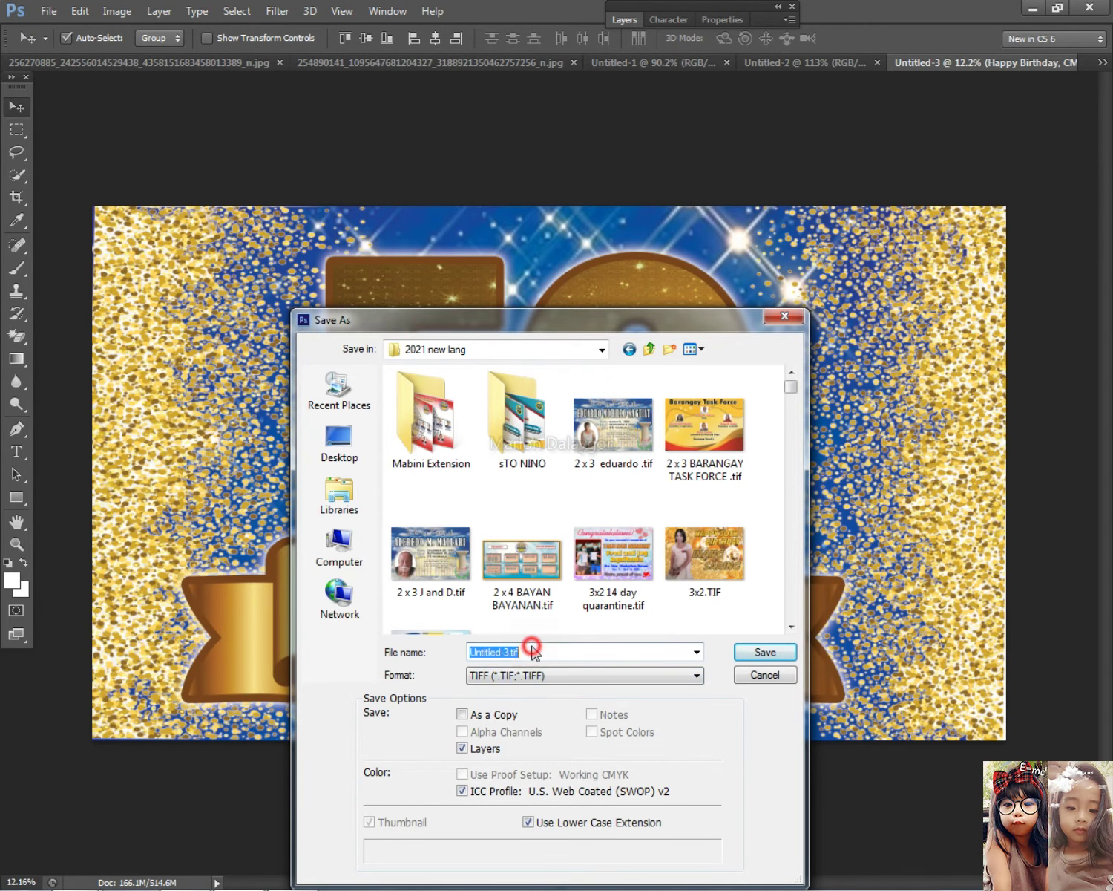
pyautogui.moveTo(554, 326); pyautogui.dragTo(694, 360)
pyautogui.write('happy 50th  birthday')
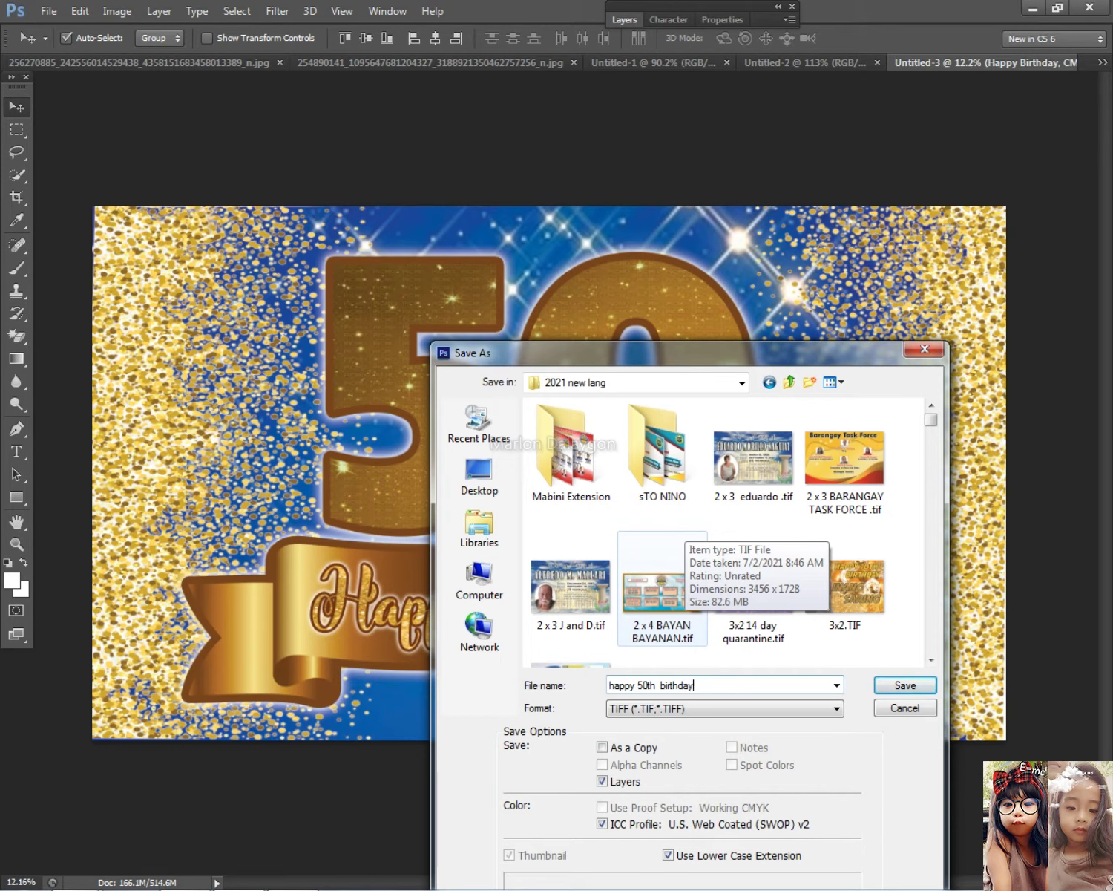
pyautogui.press('Return')
pyautogui.press('Return')
pyautogui.press('Return')
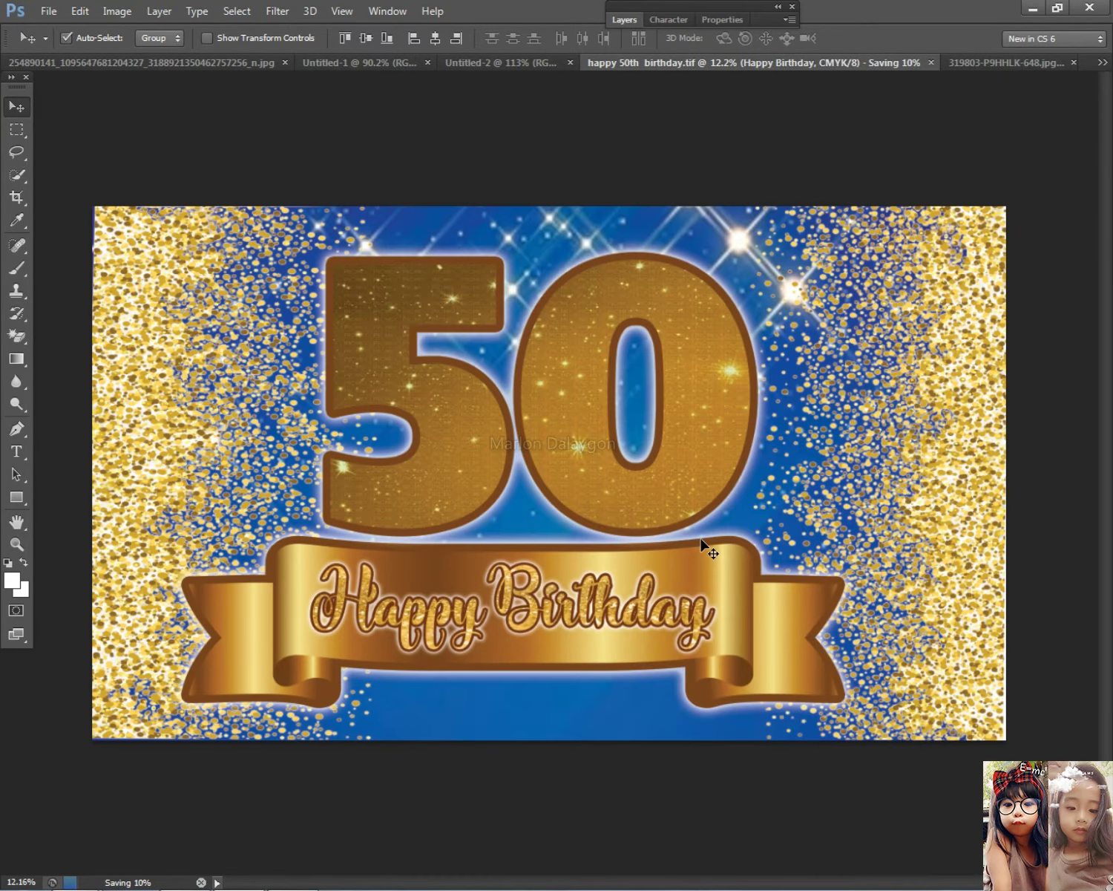
# Wait for the TIFF save to finish and make Layer 4 the active layer
pyautogui.scroll(3, 767, 544)
pyautogui.scroll(-3, 748, 555)
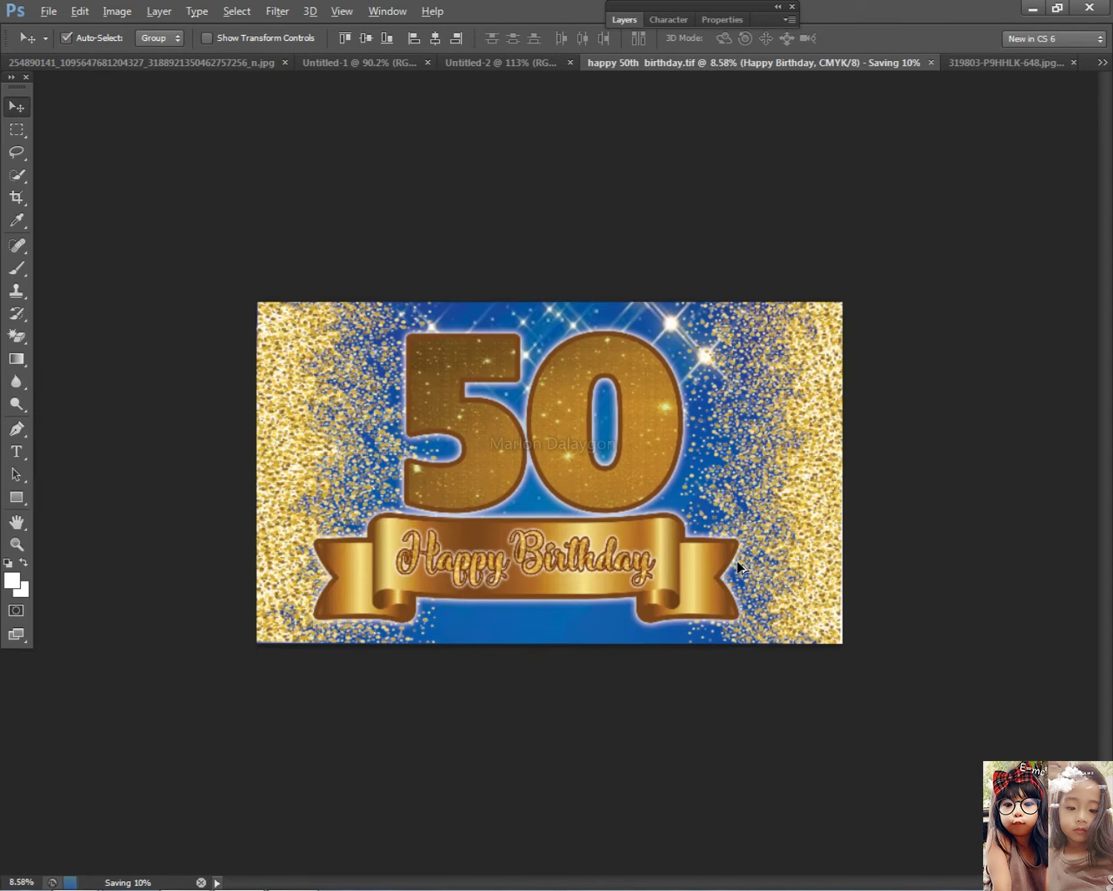
pyautogui.scroll(2, 740, 567)
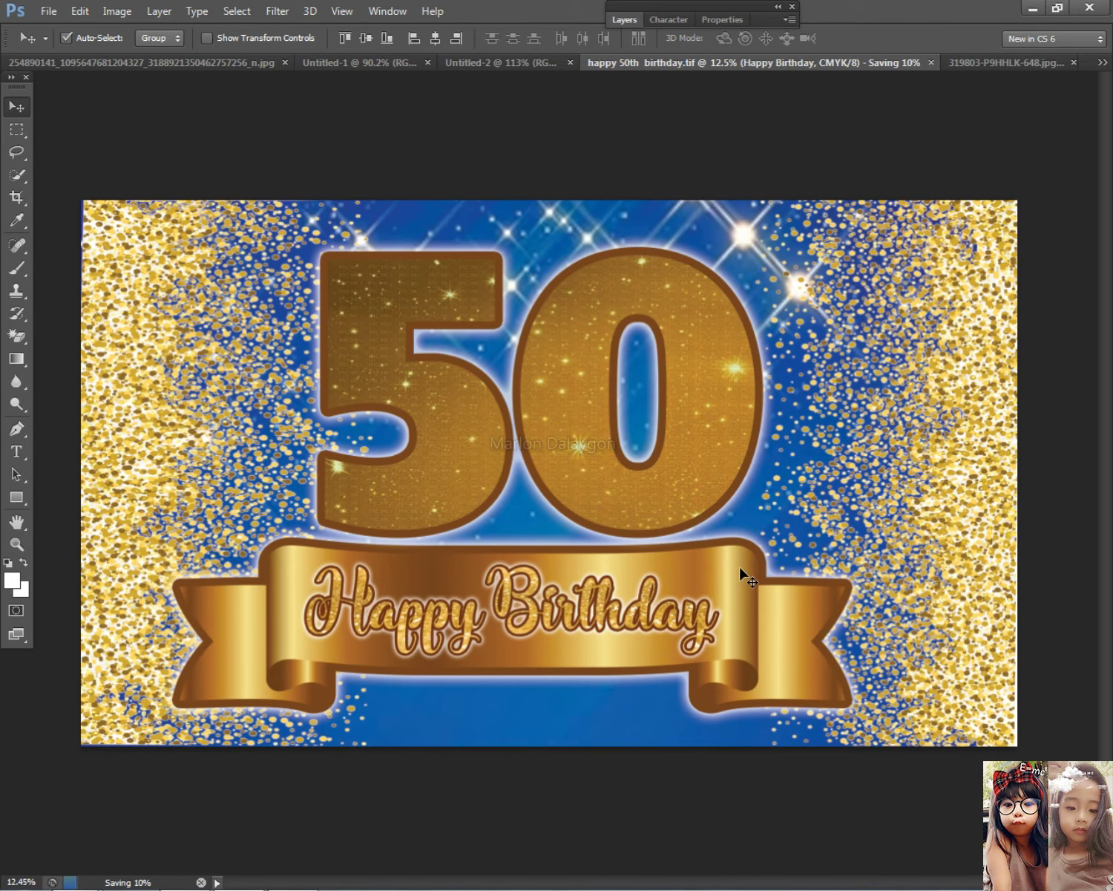
pyautogui.rightClick(591, 627)
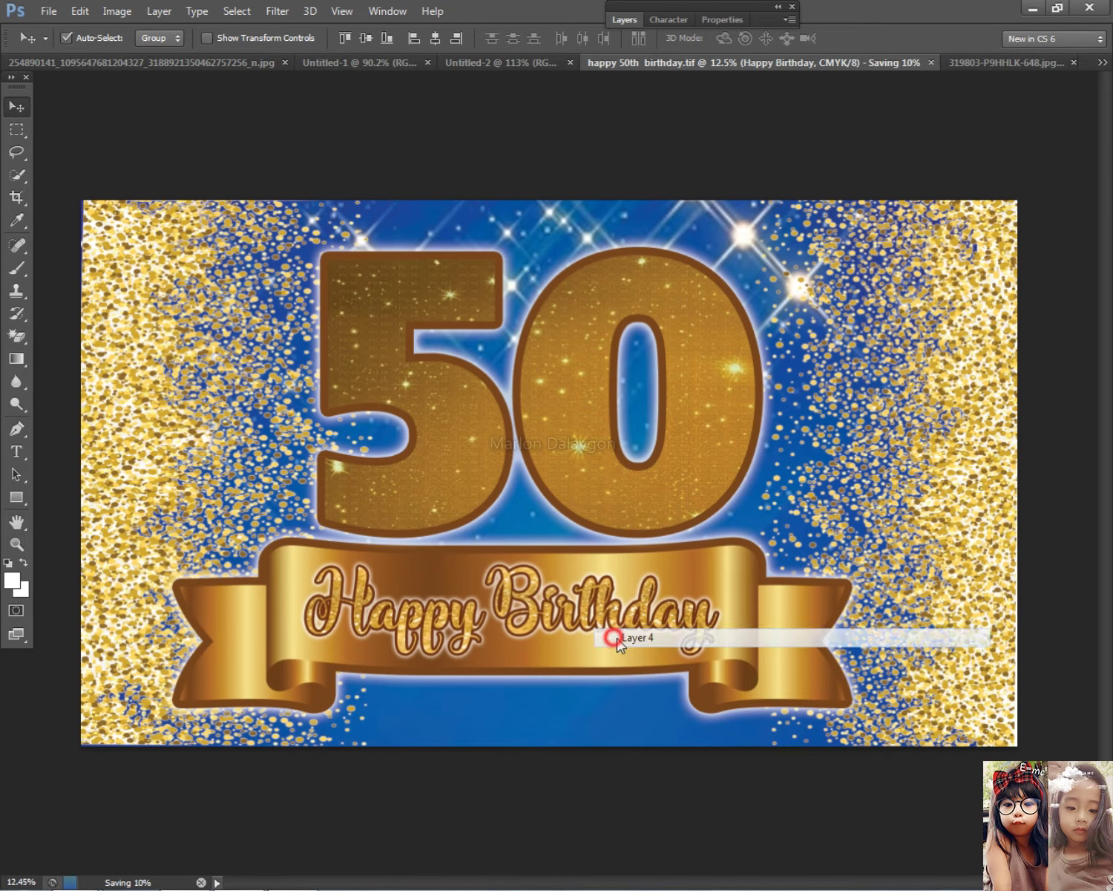
pyautogui.click(618, 635)
pyautogui.scroll(-2, 789, 590)
pyautogui.scroll(2, 783, 610)
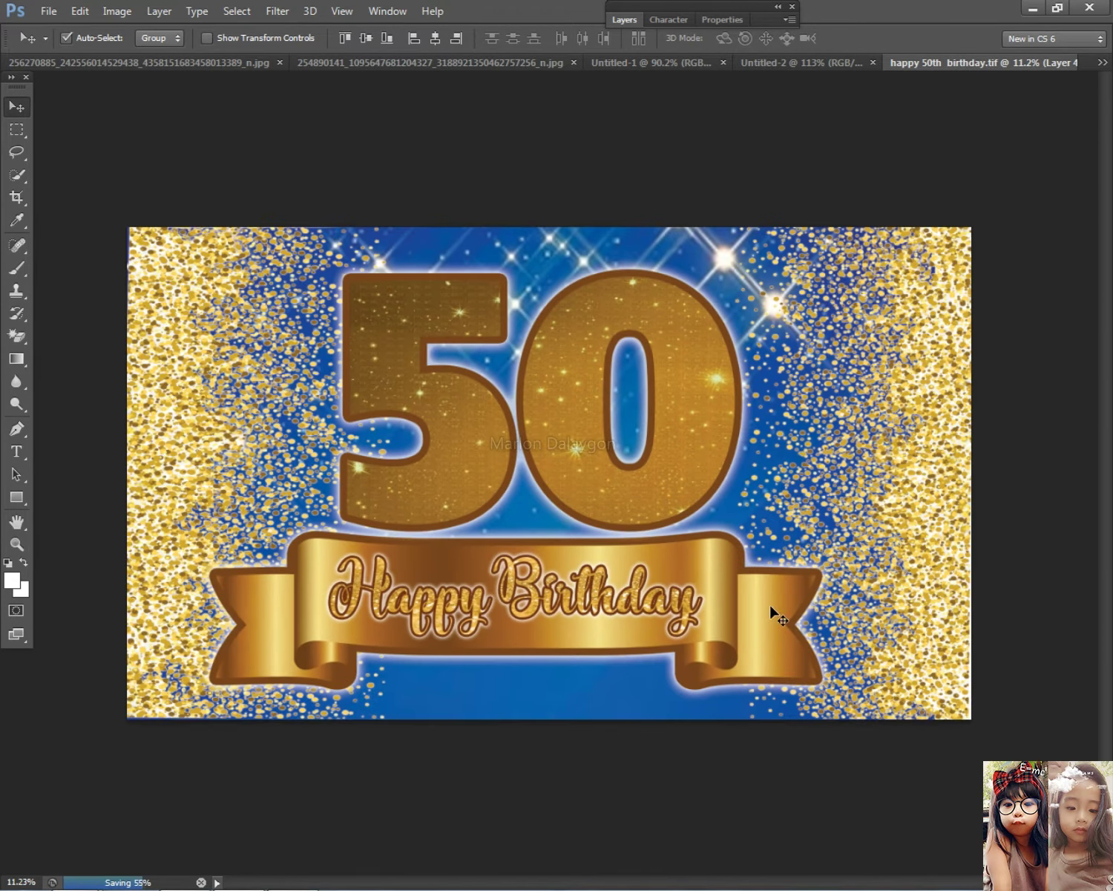
pyautogui.scroll(-1, 775, 612)
pyautogui.scroll(1, 772, 610)
pyautogui.rightClick(900, 327)
pyautogui.click(853, 349)
# Expand the Layers panel again and select Layer 1
pyautogui.click(618, 21)
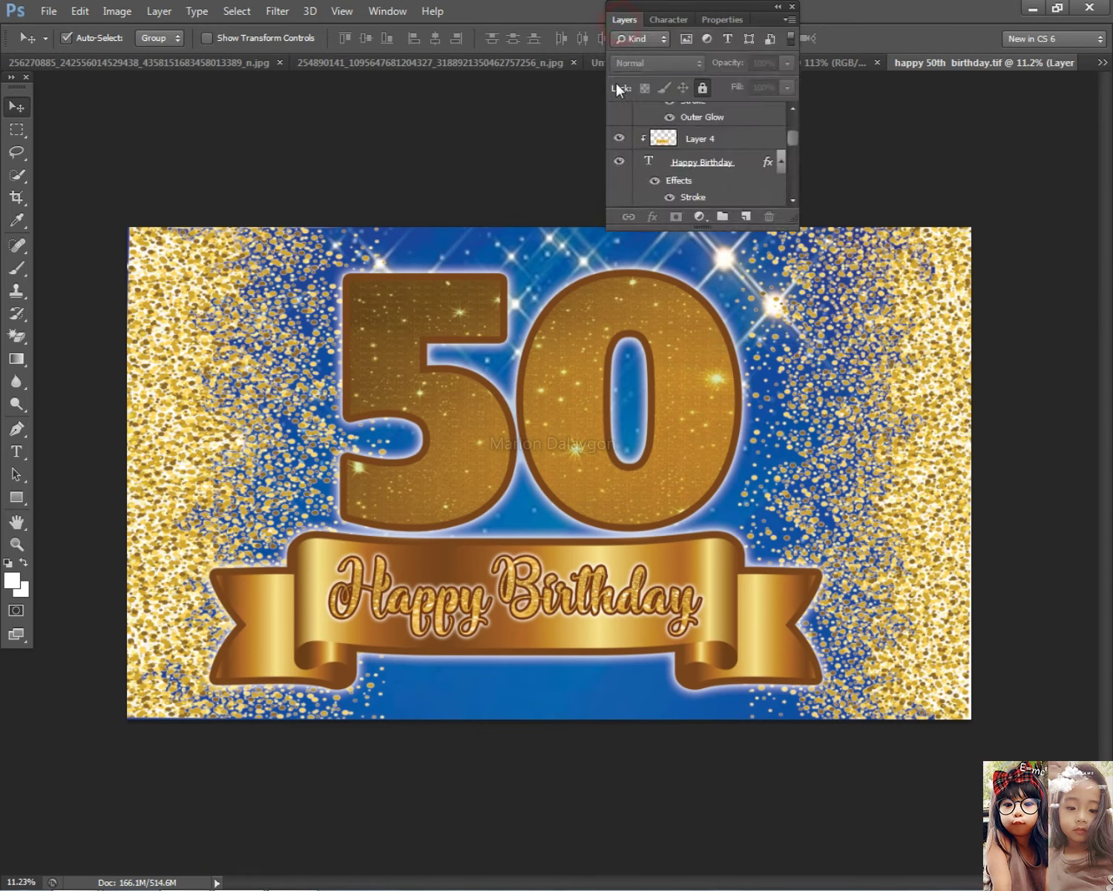
pyautogui.rightClick(936, 411)
pyautogui.click(949, 405)
# Open Layer 1's layer style and enable Outer Glow, enlarging its size to about 46 px
pyautogui.doubleClick(740, 158)
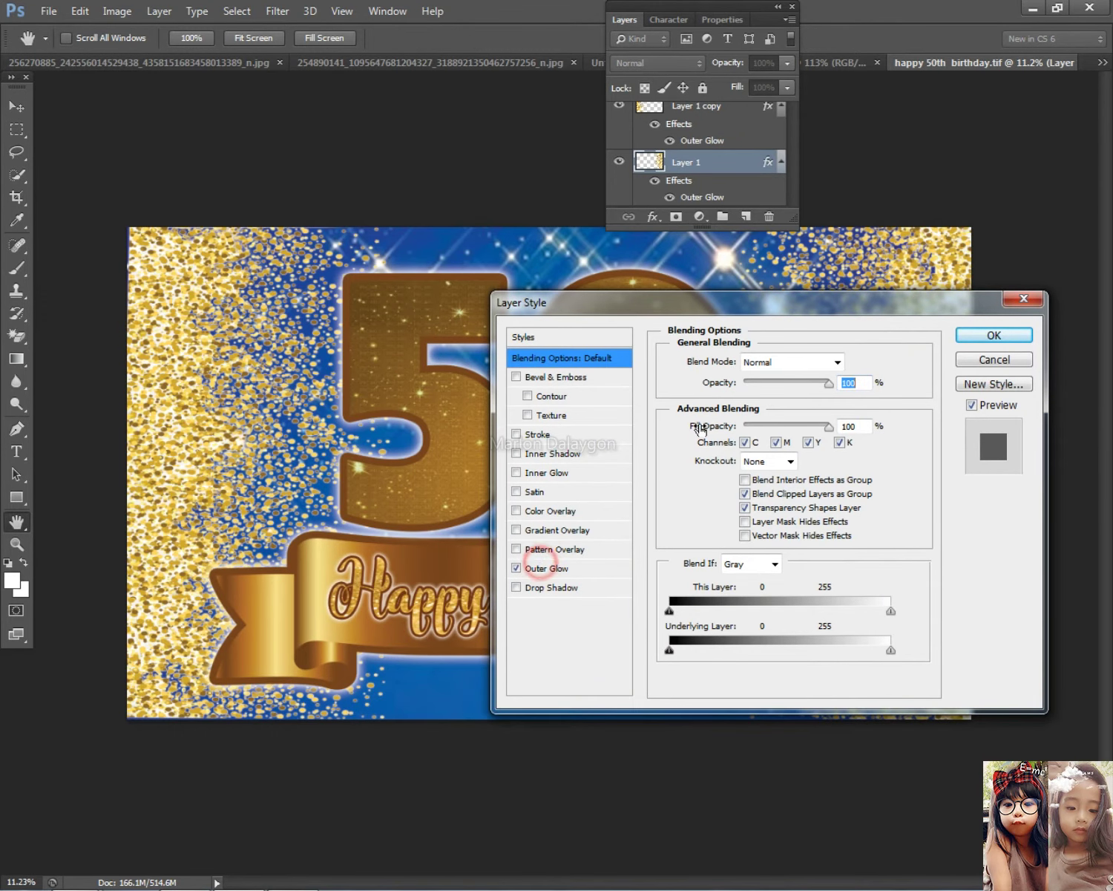
pyautogui.moveTo(772, 301); pyautogui.dragTo(372, 365)
pyautogui.click(170, 628)
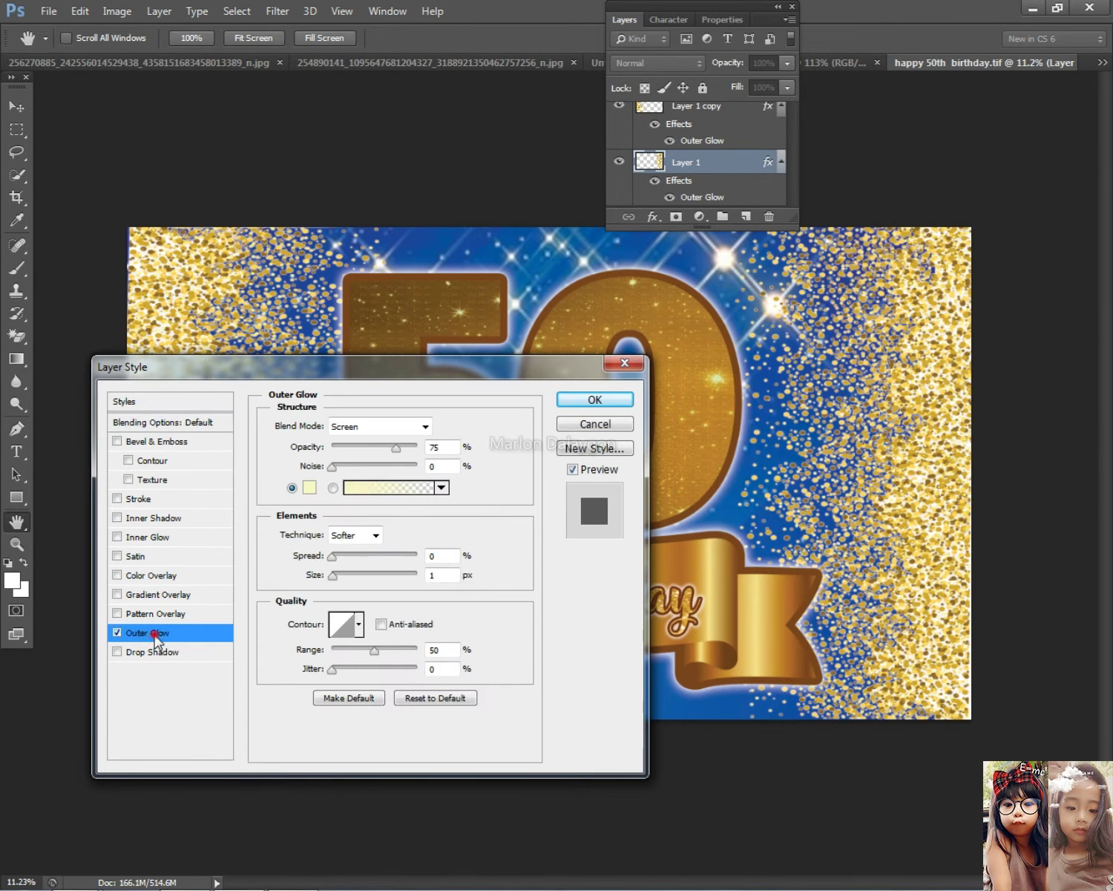
pyautogui.moveTo(334, 575); pyautogui.dragTo(355, 585)
# Make the glow colour white, raise Range to 100%, trim the size slightly, and apply
pyautogui.click(310, 487)
pyautogui.click(356, 232)
pyautogui.moveTo(392, 263); pyautogui.dragTo(334, 232)
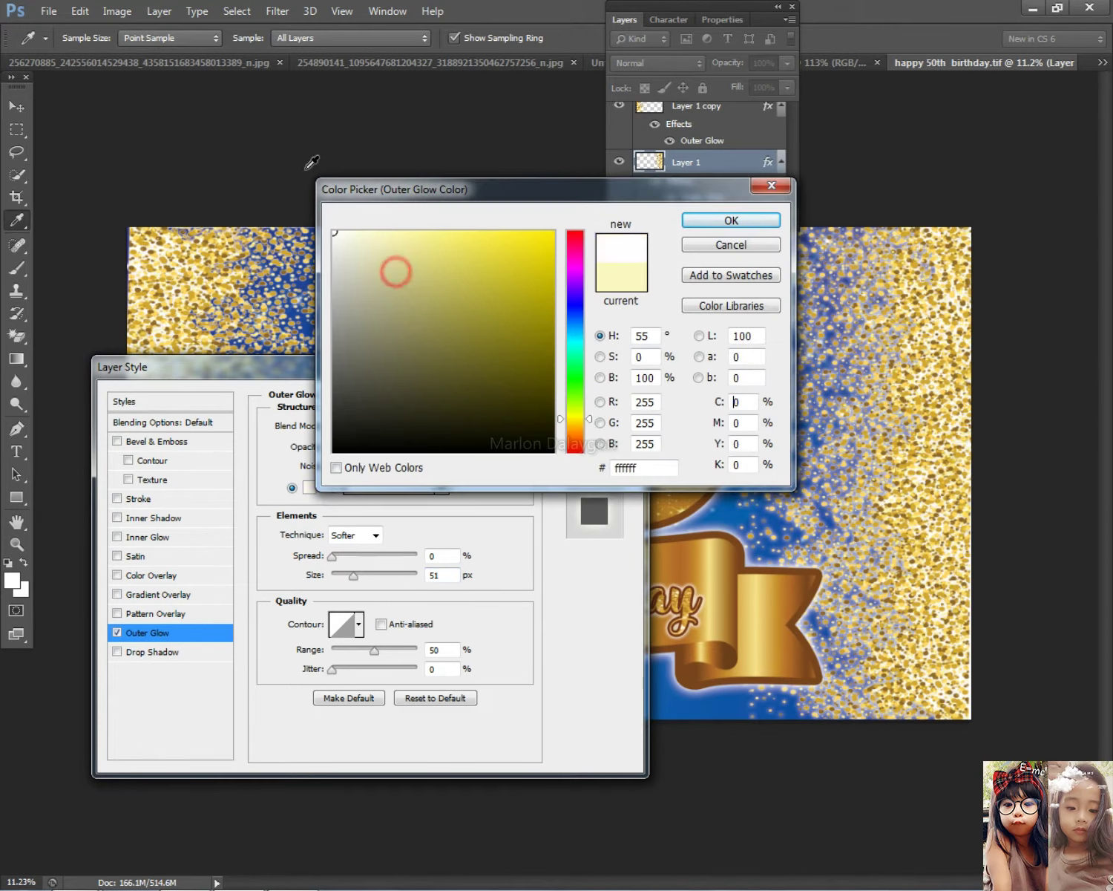
pyautogui.click(729, 219)
pyautogui.moveTo(374, 650); pyautogui.dragTo(420, 650)
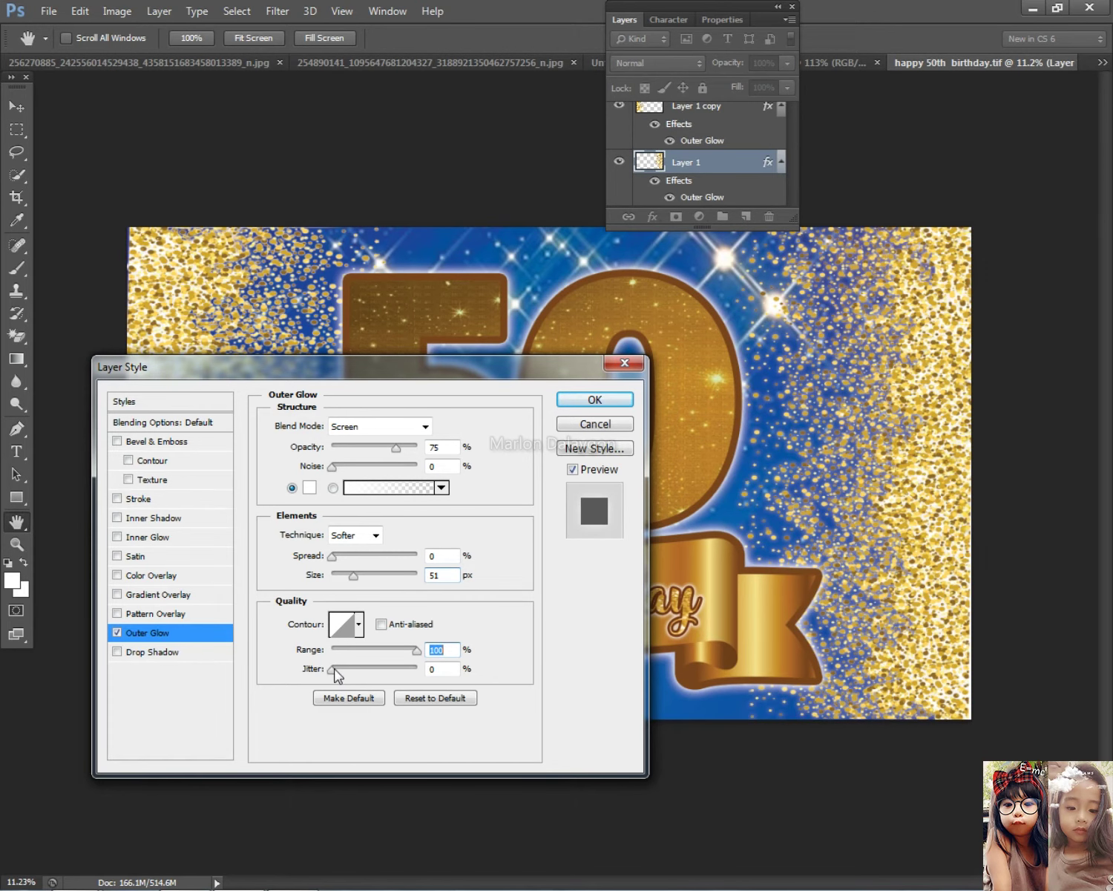
pyautogui.moveTo(352, 576)
pyautogui.mouseDown()
pyautogui.moveTo(338, 571)
pyautogui.moveTo(347, 573)
pyautogui.mouseUp()
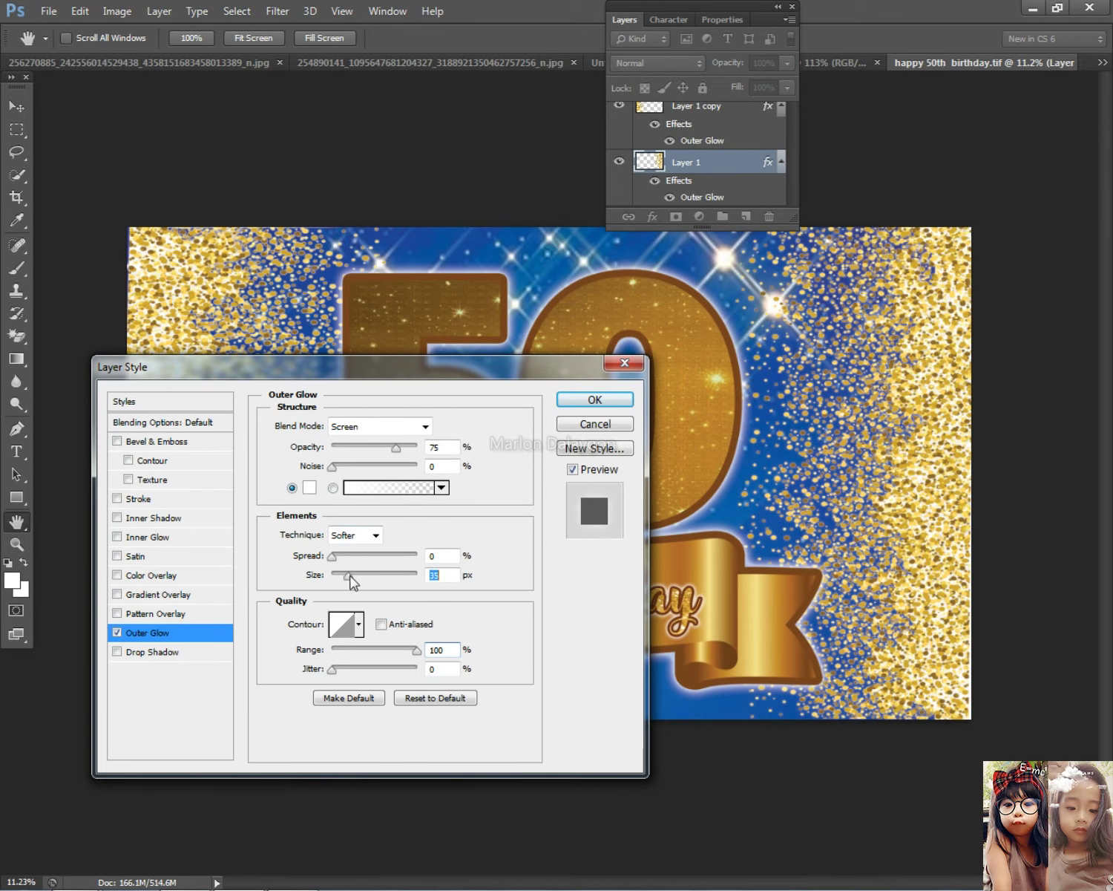
pyautogui.click(595, 400)
# Copy Layer 1's glow layer style and paste it onto Layer 1 copy
pyautogui.press('v')
pyautogui.rightClick(918, 453)
pyautogui.click(936, 463)
pyautogui.rightClick(692, 162)
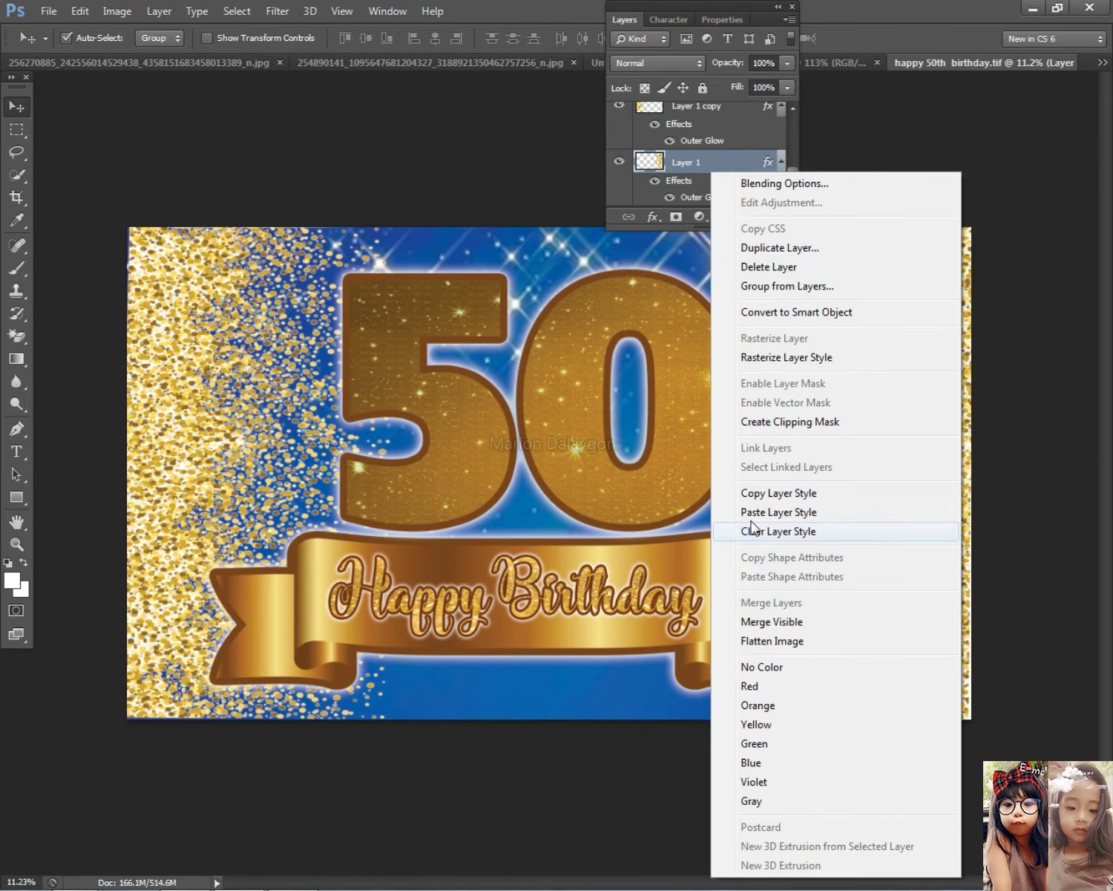
pyautogui.click(773, 489)
pyautogui.hotkey('alt', ']')
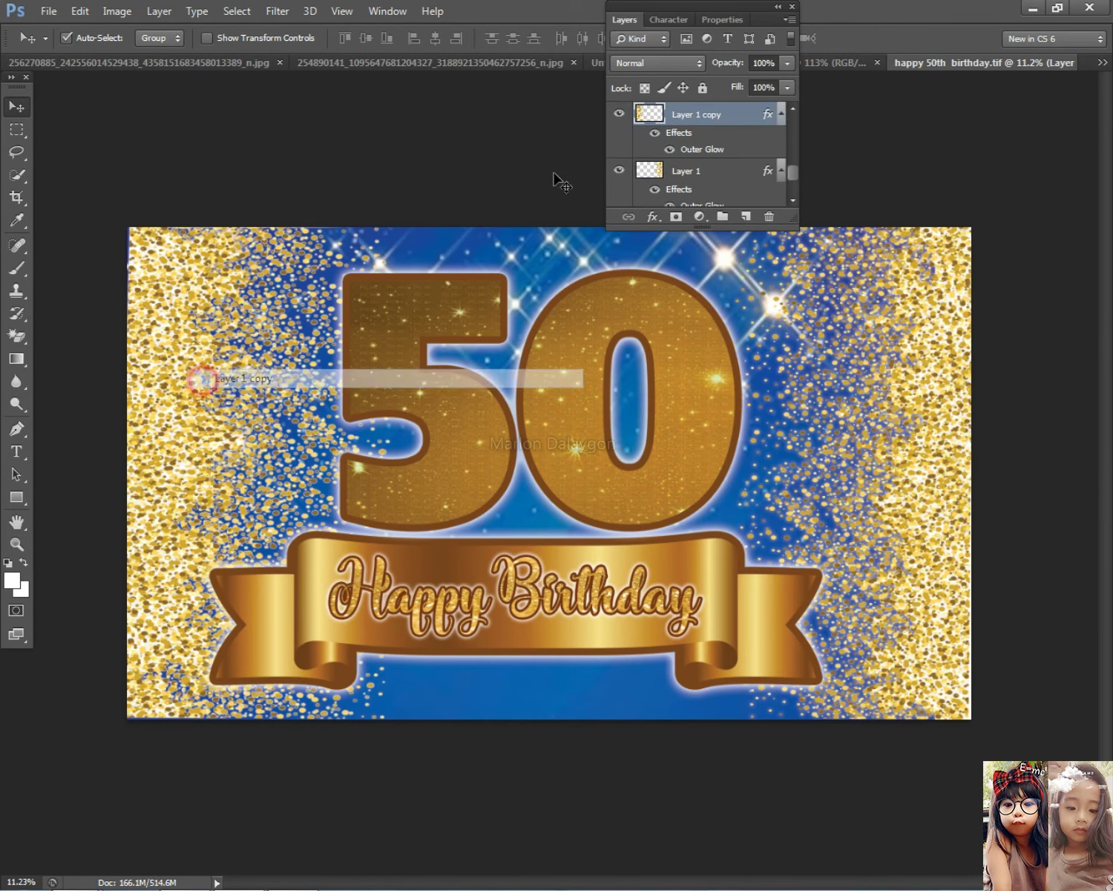
pyautogui.rightClick(742, 118)
pyautogui.click(815, 459)
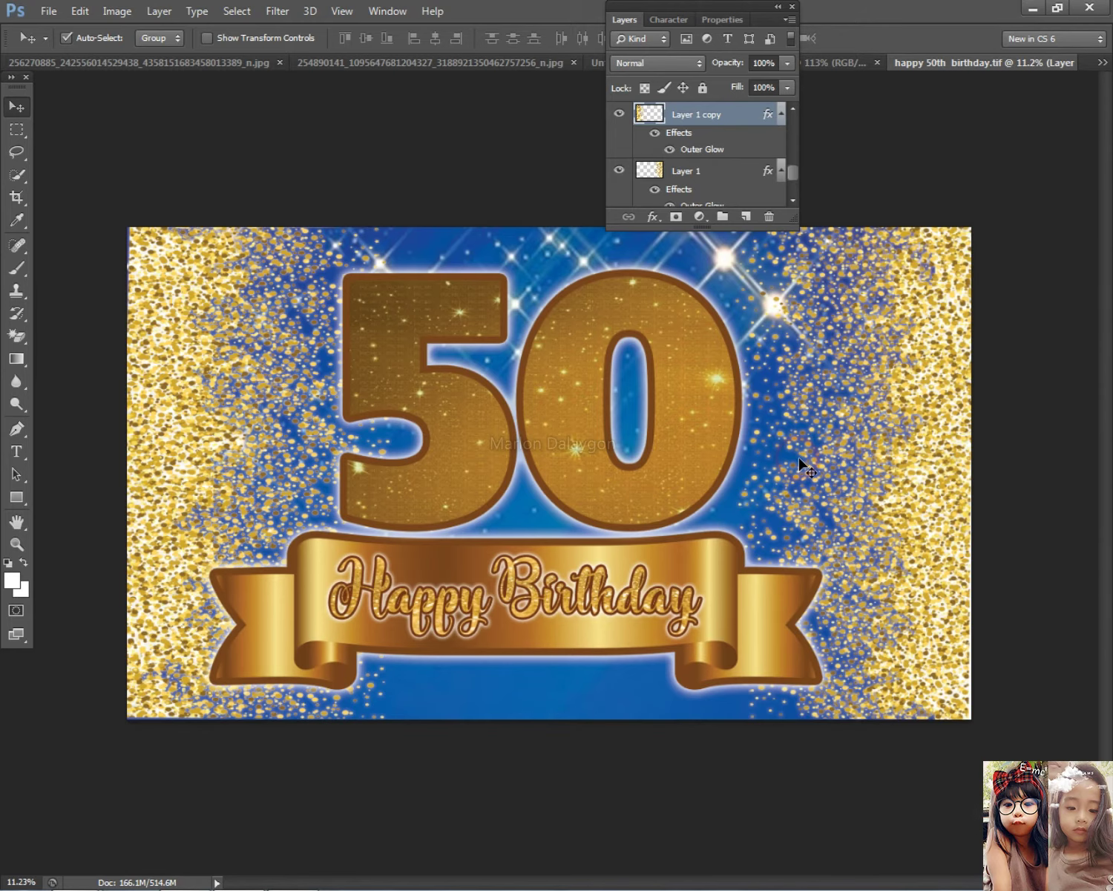
# Collapse the Layers panel and open Curves with a midtone point at input 61, output 58
pyautogui.click(626, 21)
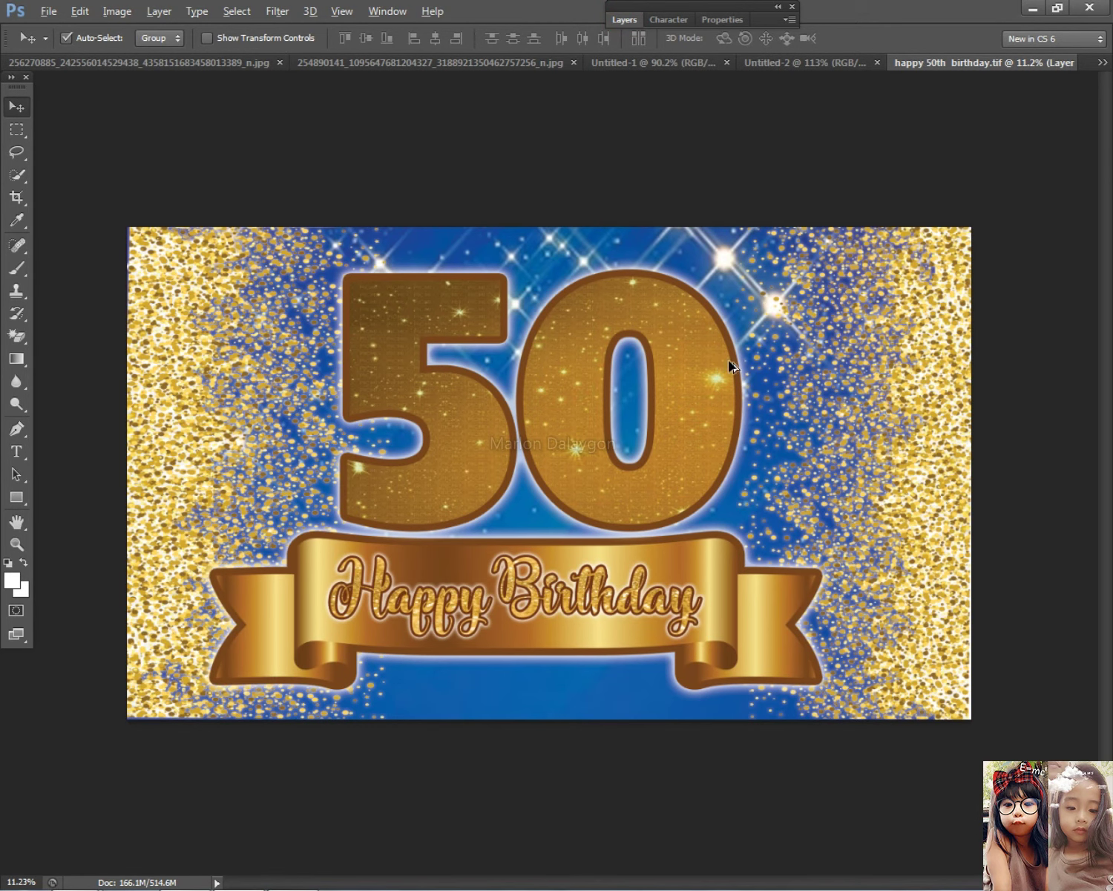
pyautogui.hotkey('ctrl', '-')
pyautogui.hotkey('ctrl', '0')
pyautogui.rightClick(558, 370)
pyautogui.rightClick(564, 375)
pyautogui.click(569, 385)
pyautogui.hotkey('ctrl', 'm')
pyautogui.moveTo(747, 581)
pyautogui.mouseDown()
pyautogui.moveTo(743, 571)
pyautogui.moveTo(768, 589)
pyautogui.moveTo(765, 577)
pyautogui.mouseUp()
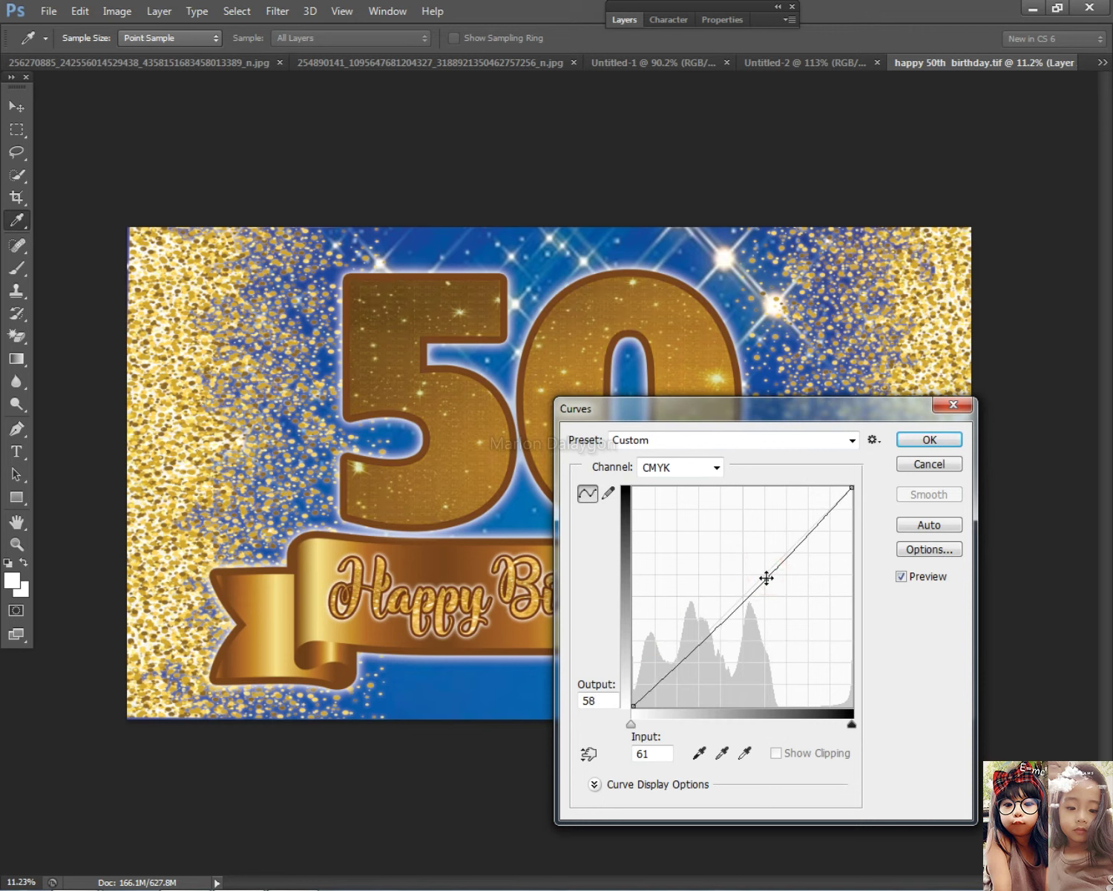
# Apply the Curves adjustment, bring back the Layers panel, and select the pngegg (1) ribbon layer
pyautogui.click(921, 439)
pyautogui.press('v')
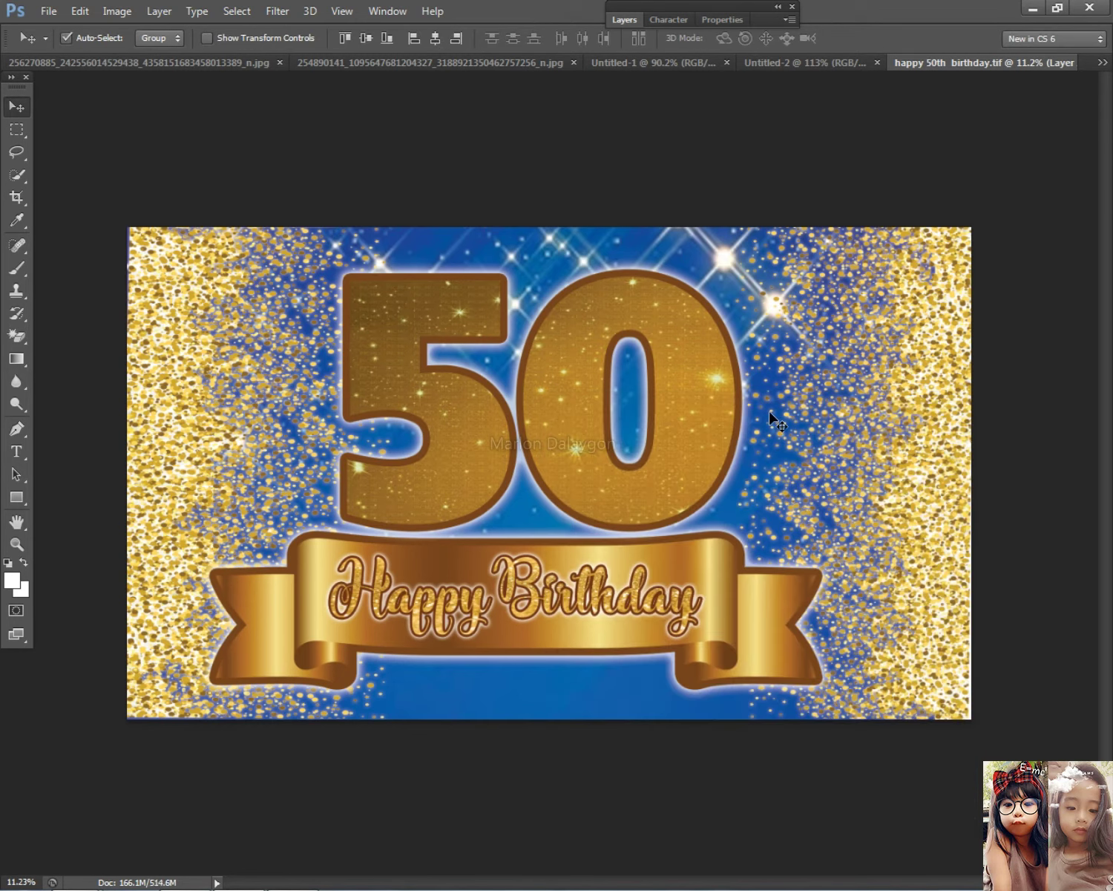
pyautogui.scroll(-3, 736, 310)
pyautogui.scroll(2, 727, 321)
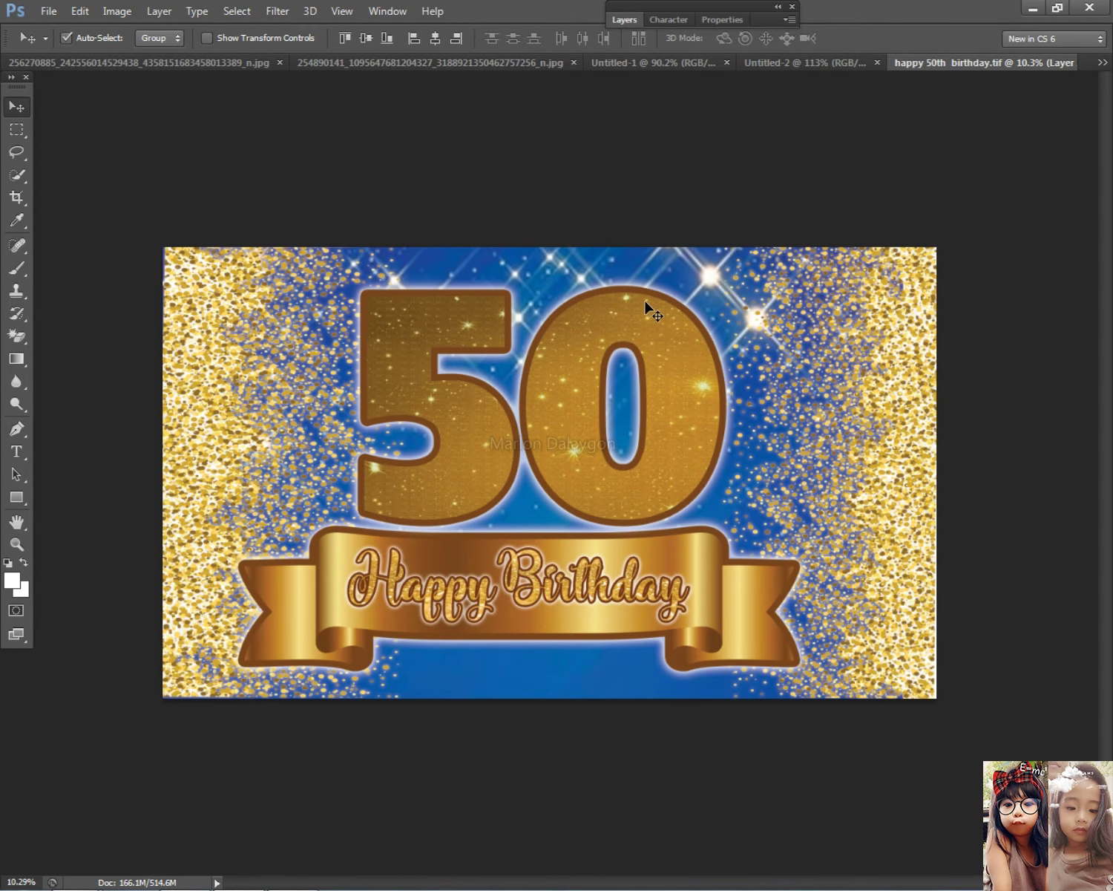
pyautogui.scroll(1, 735, 433)
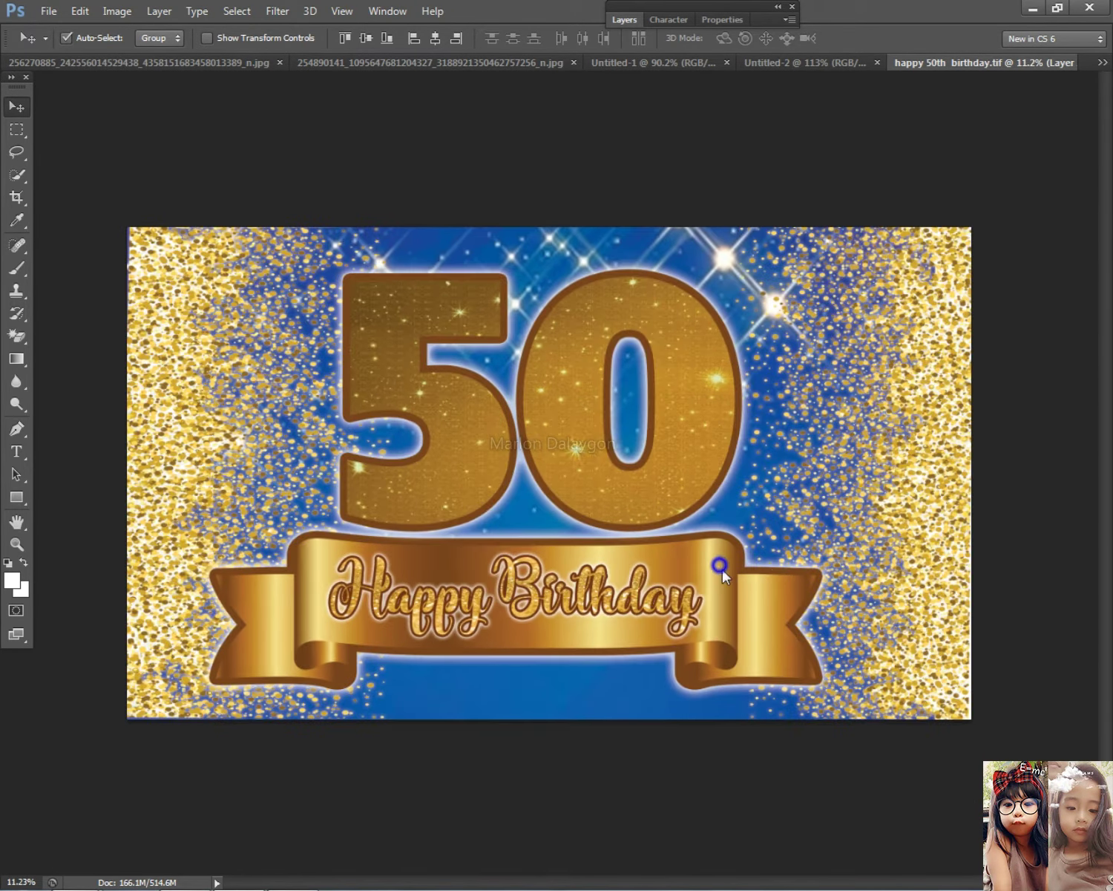
pyautogui.click(626, 22)
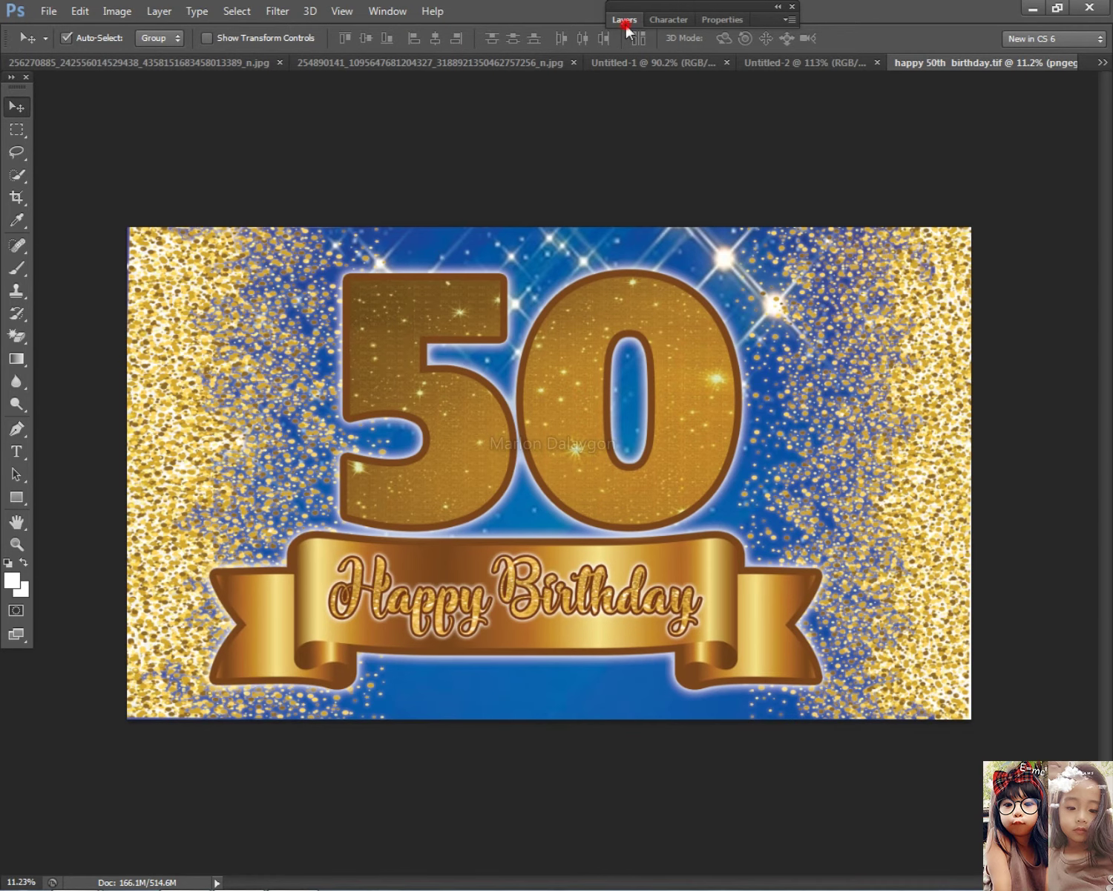
pyautogui.click(735, 589)
# Open pngegg (1)'s layer style and adjust its Stroke size
pyautogui.doubleClick(743, 117)
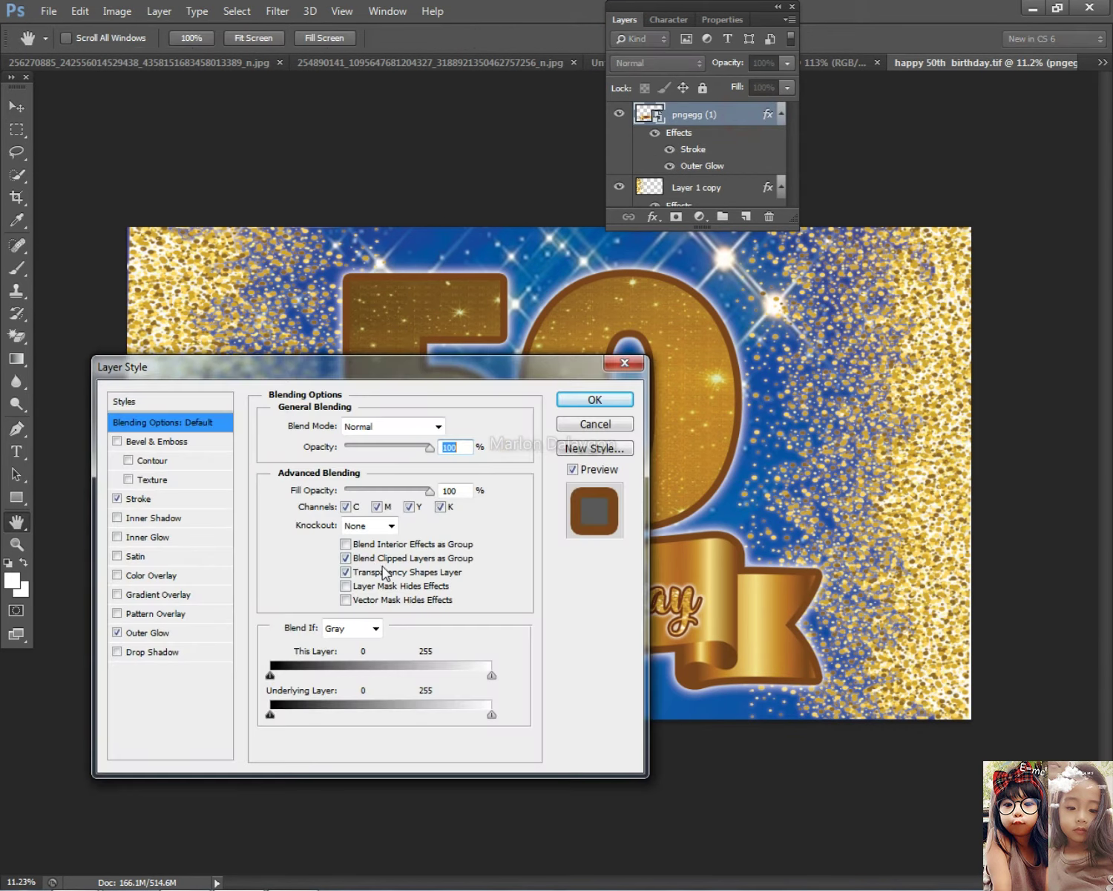
pyautogui.click(135, 499)
pyautogui.moveTo(359, 426); pyautogui.dragTo(351, 430)
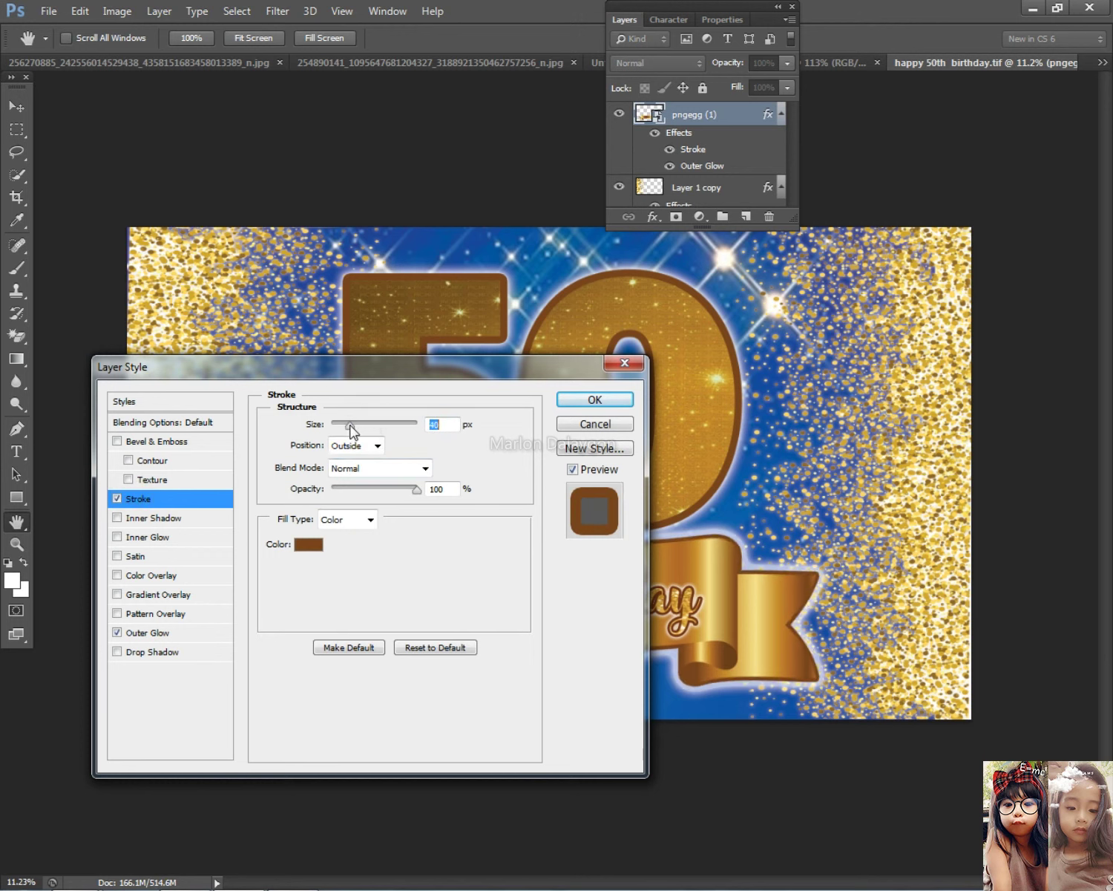
# Set the ribbon's Outer Glow to white with 20% spread and 174 px size, then apply
pyautogui.click(143, 635)
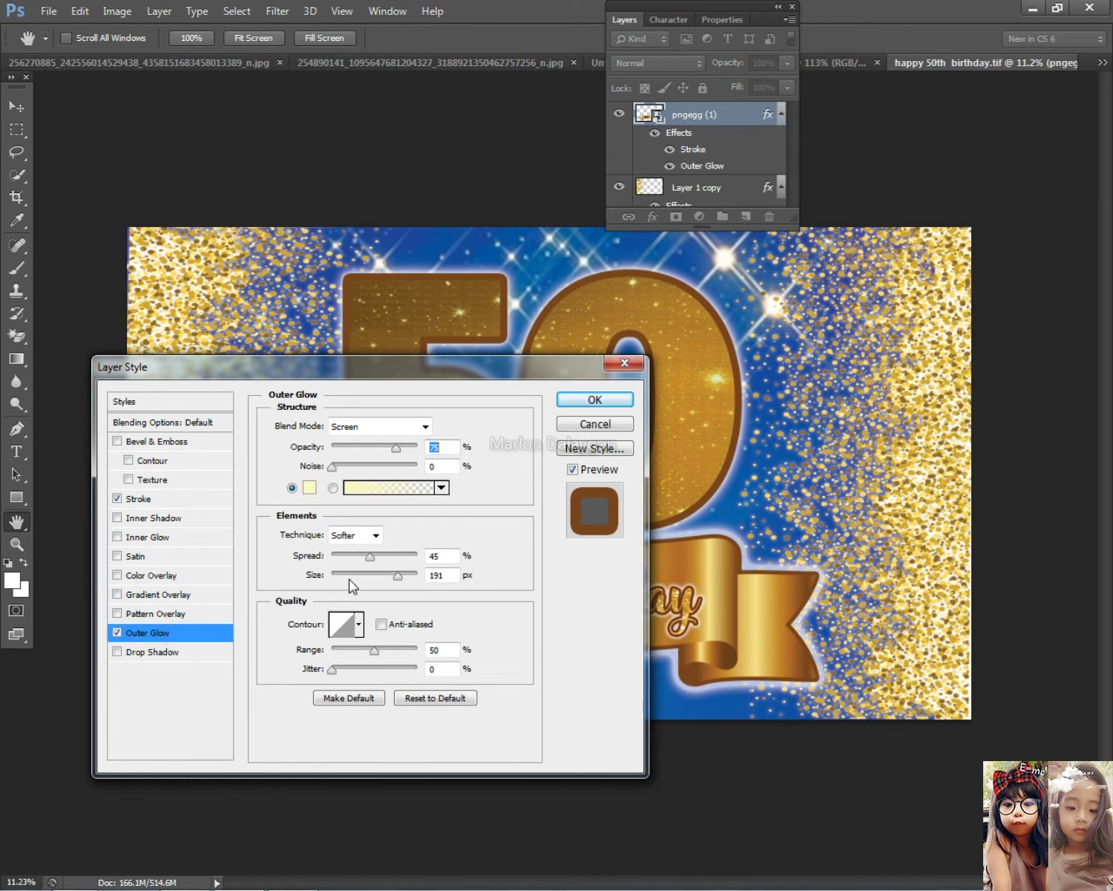
pyautogui.moveTo(363, 559); pyautogui.dragTo(392, 576)
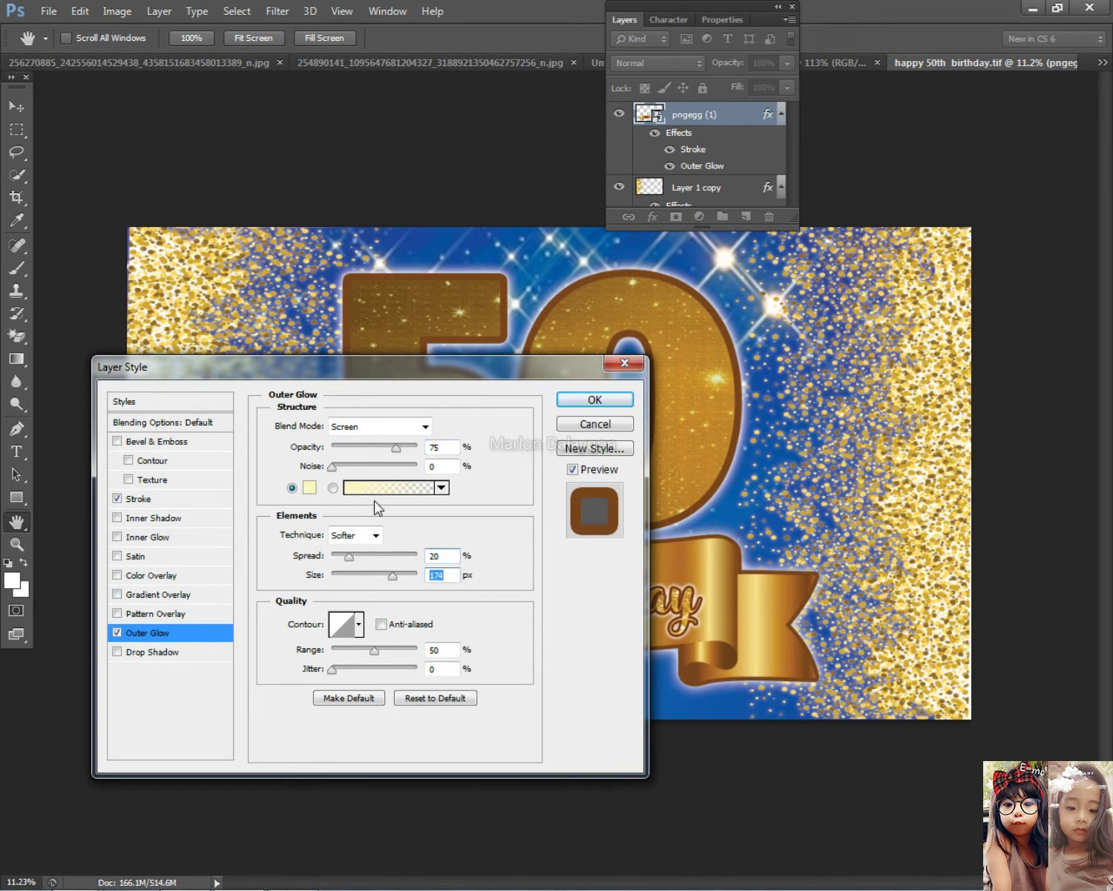
pyautogui.click(309, 487)
pyautogui.moveTo(385, 365); pyautogui.dragTo(332, 231)
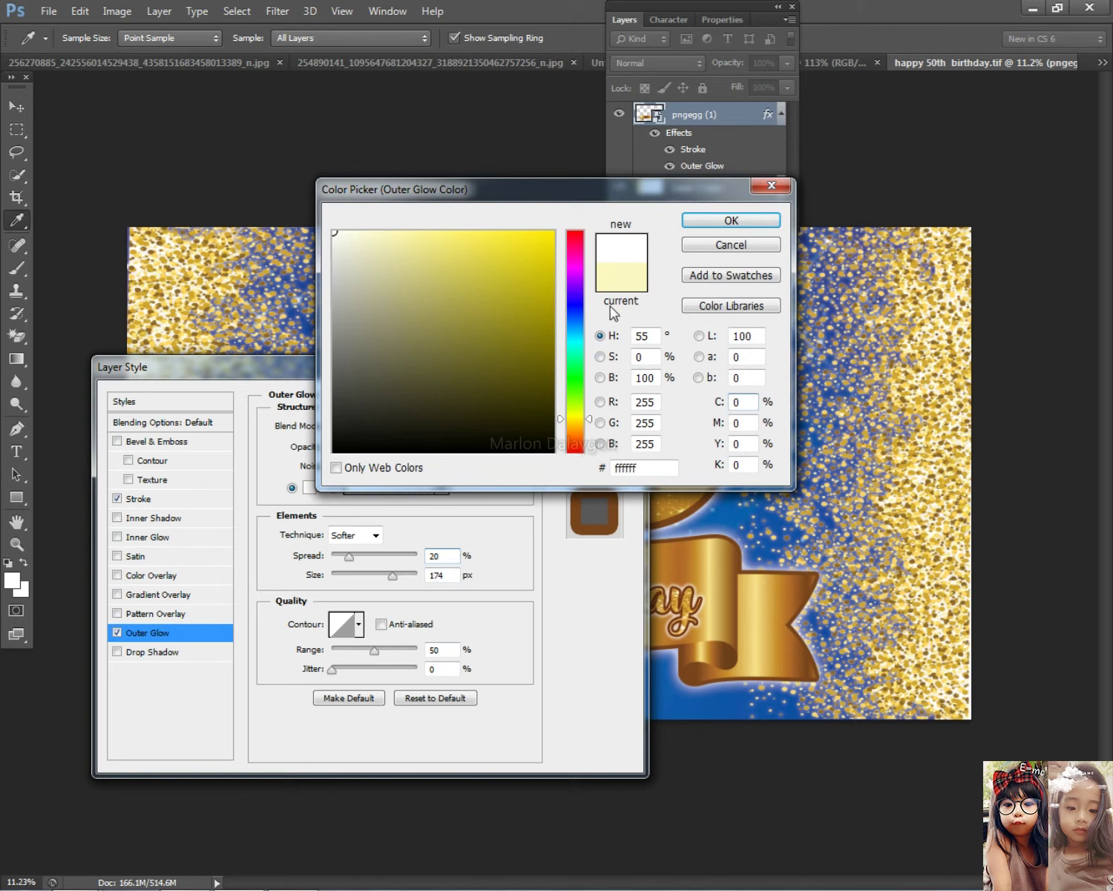
pyautogui.click(771, 220)
pyautogui.click(592, 397)
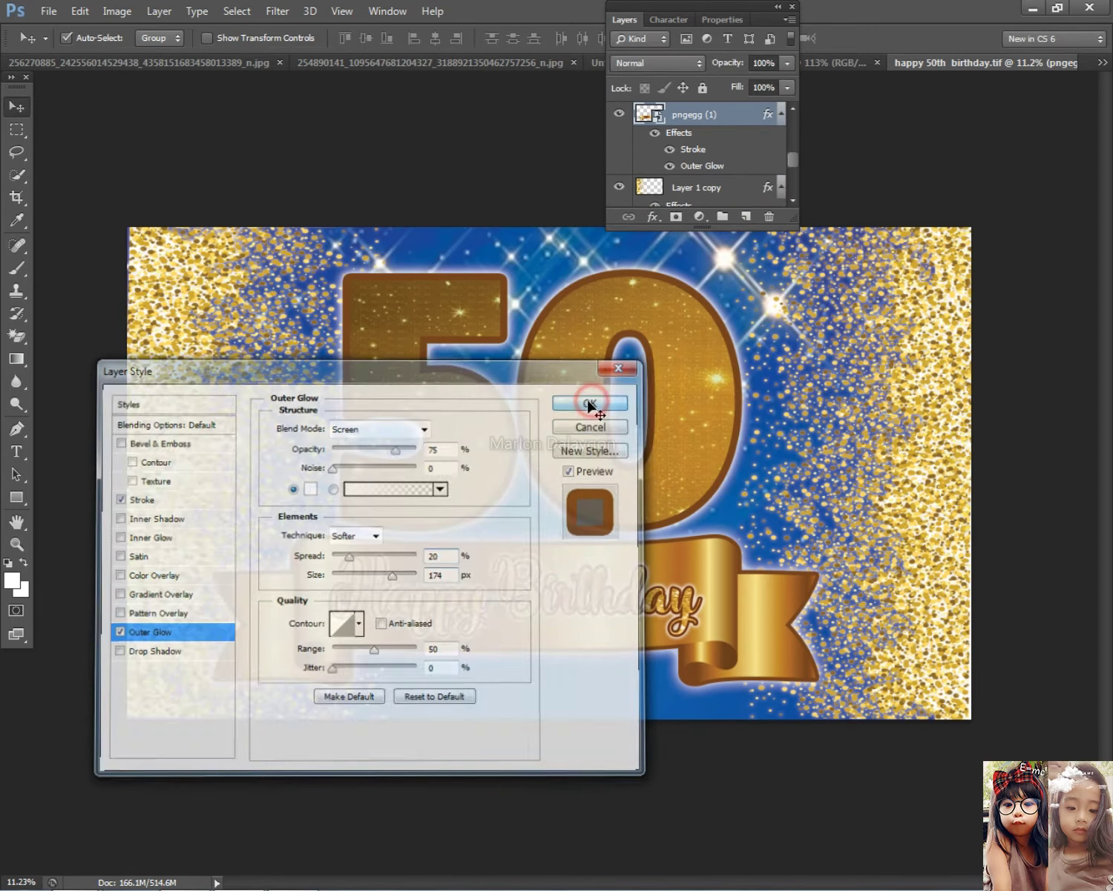
pyautogui.click(628, 20)
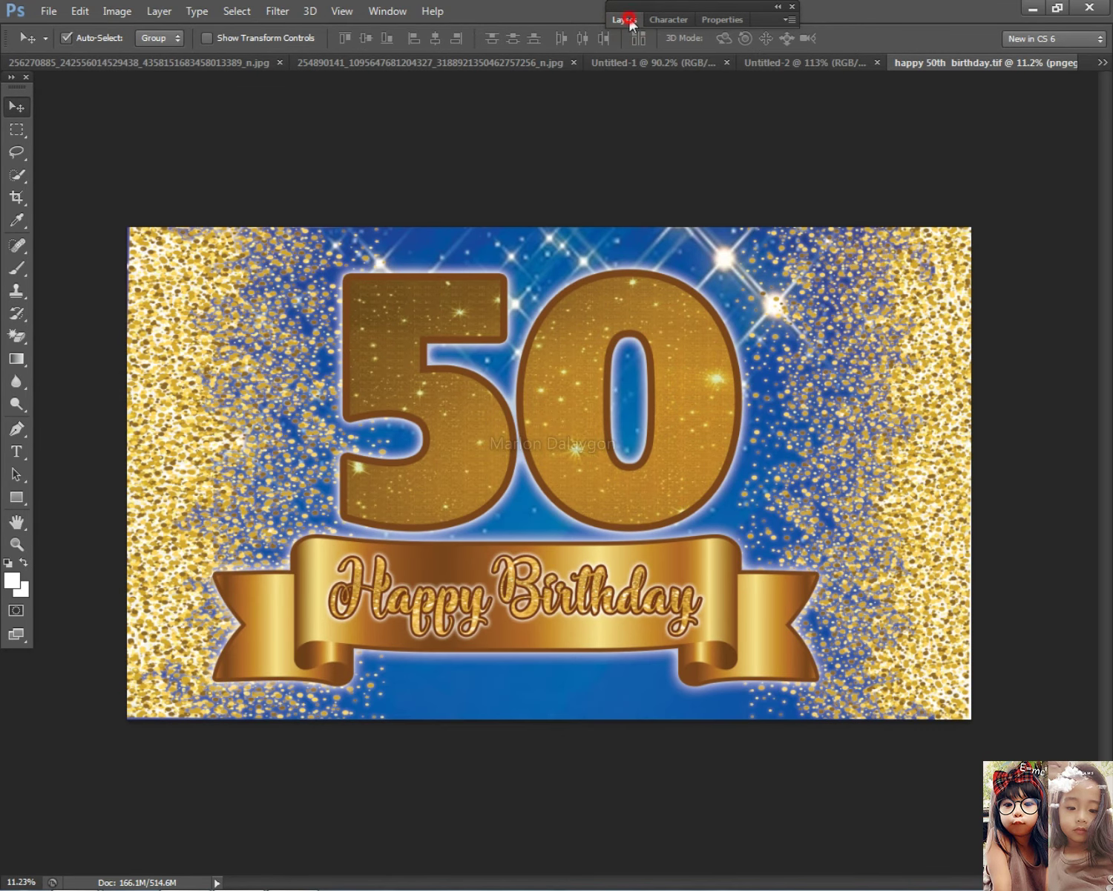
pyautogui.scroll(-3, 622, 459)
pyautogui.scroll(5, 609, 465)
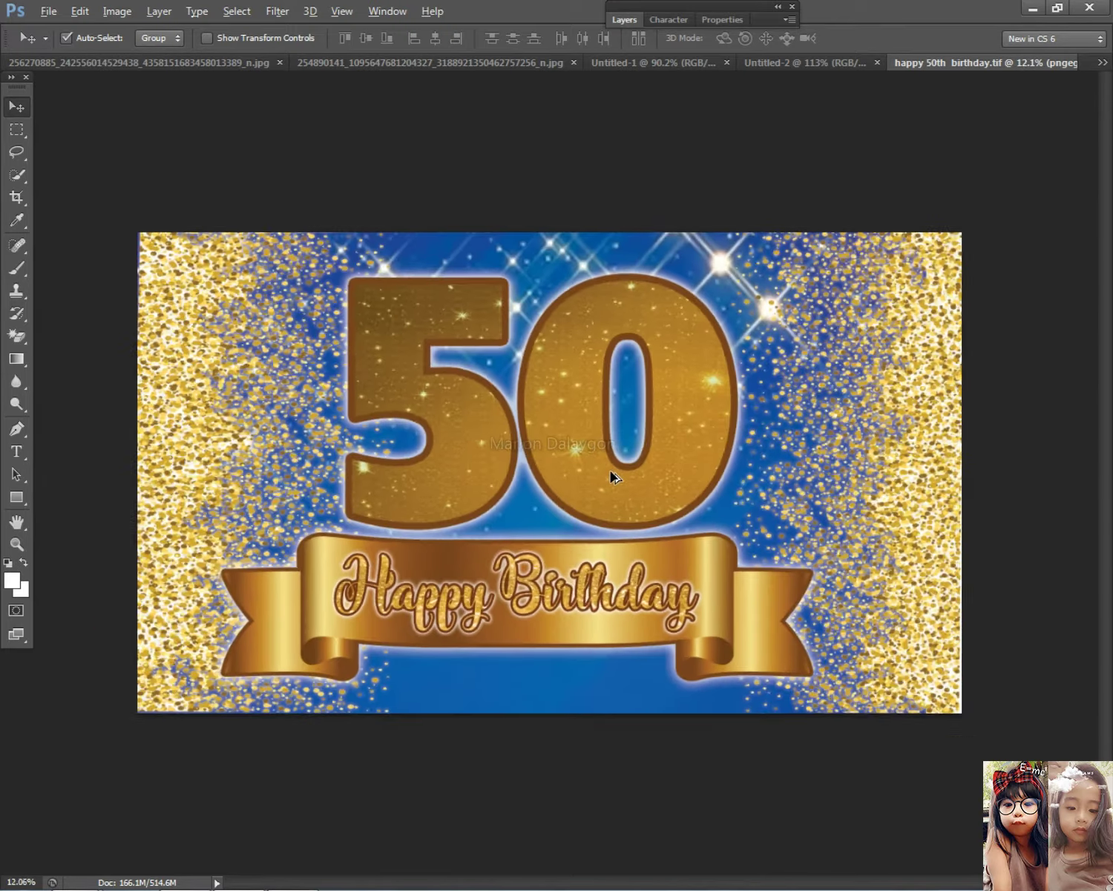
# Reposition the 50 and ribbon group and try a Free Transform on the current layer
pyautogui.scroll(-2, 576, 449)
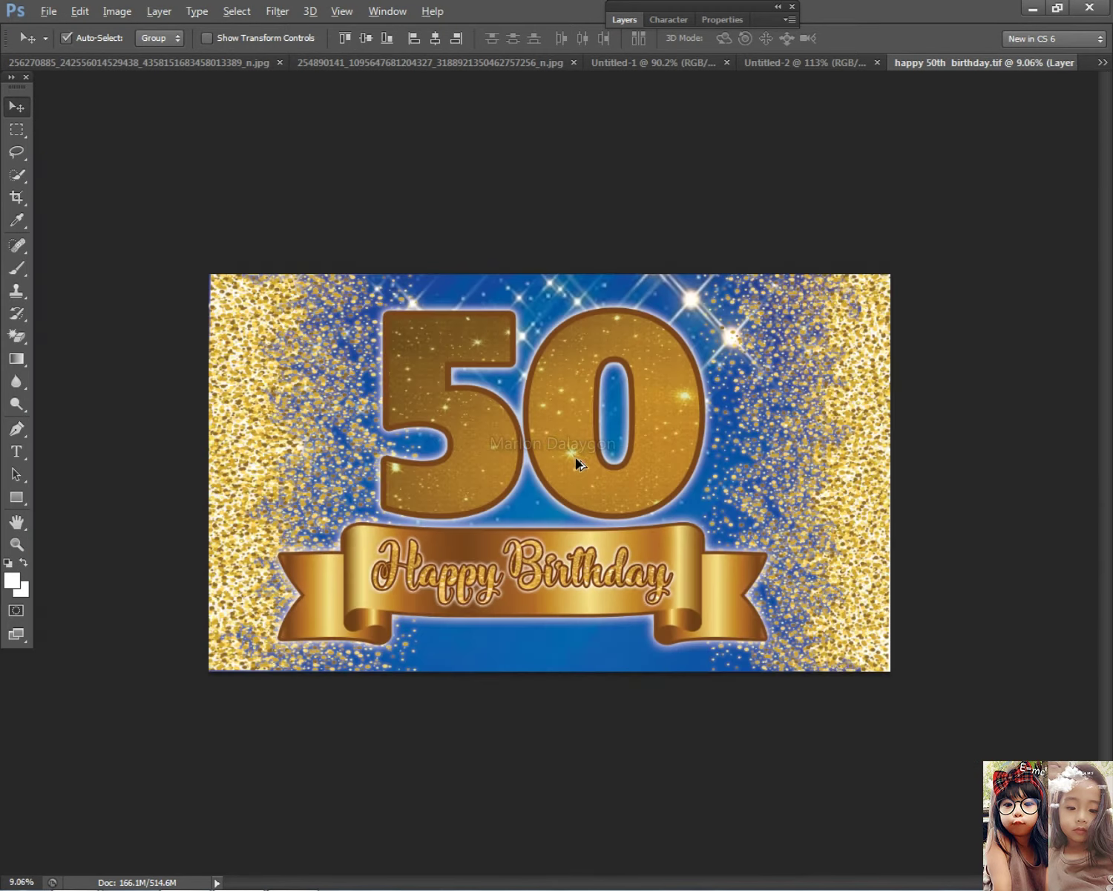
pyautogui.scroll(1, 574, 461)
pyautogui.moveTo(560, 689); pyautogui.dragTo(519, 571)
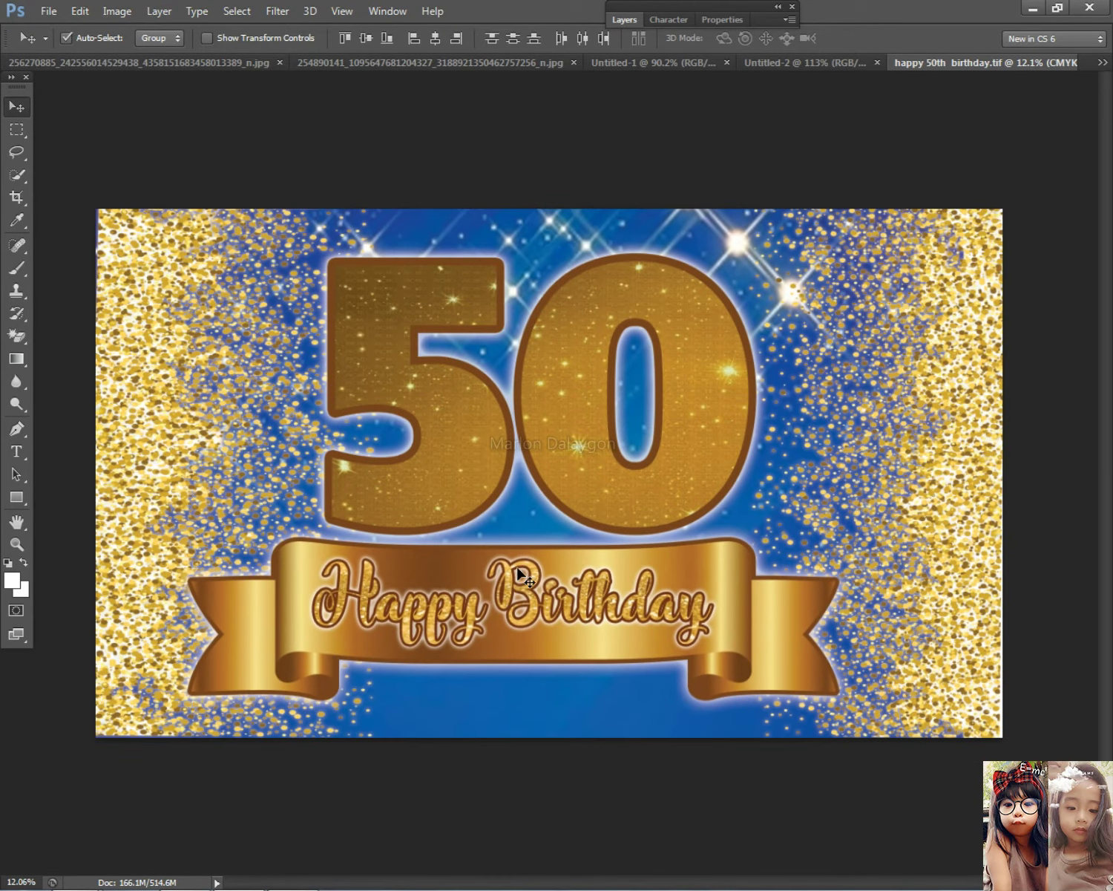
pyautogui.scroll(-2, 541, 569)
pyautogui.scroll(3, 547, 589)
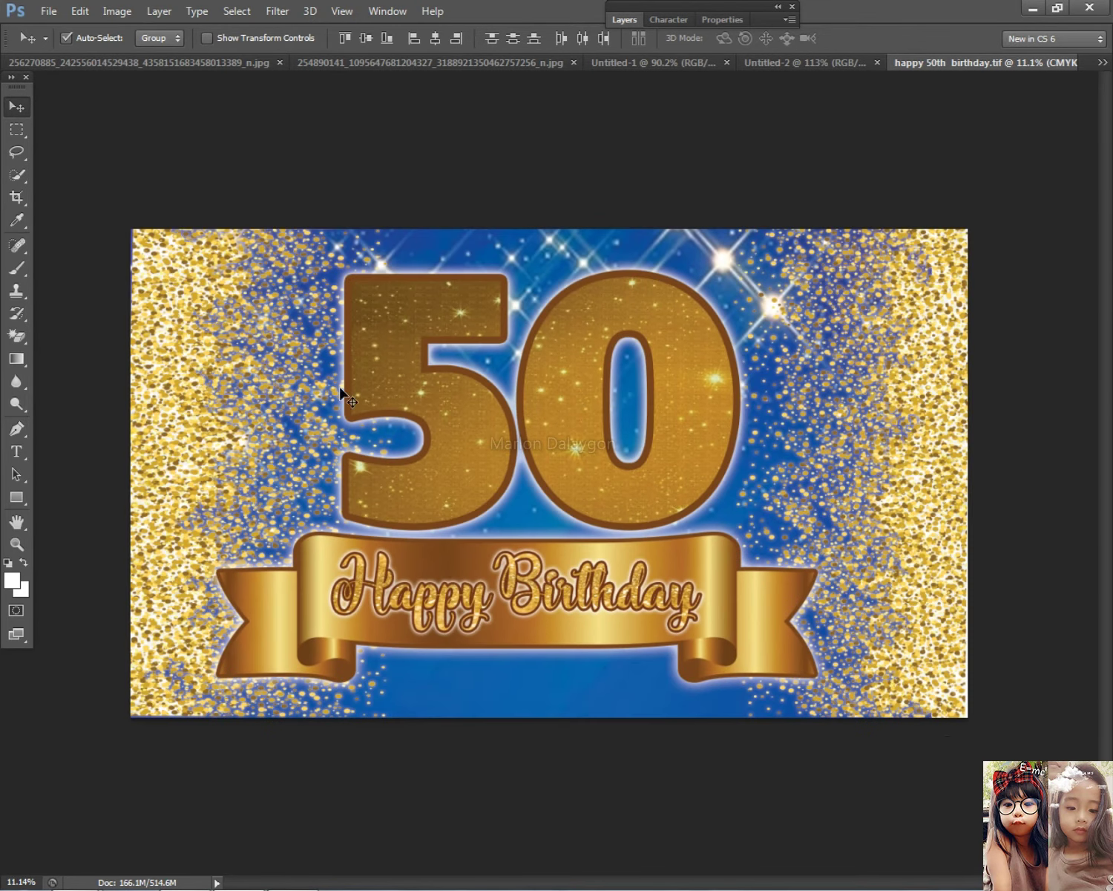
pyautogui.hotkey('ctrl', 't')
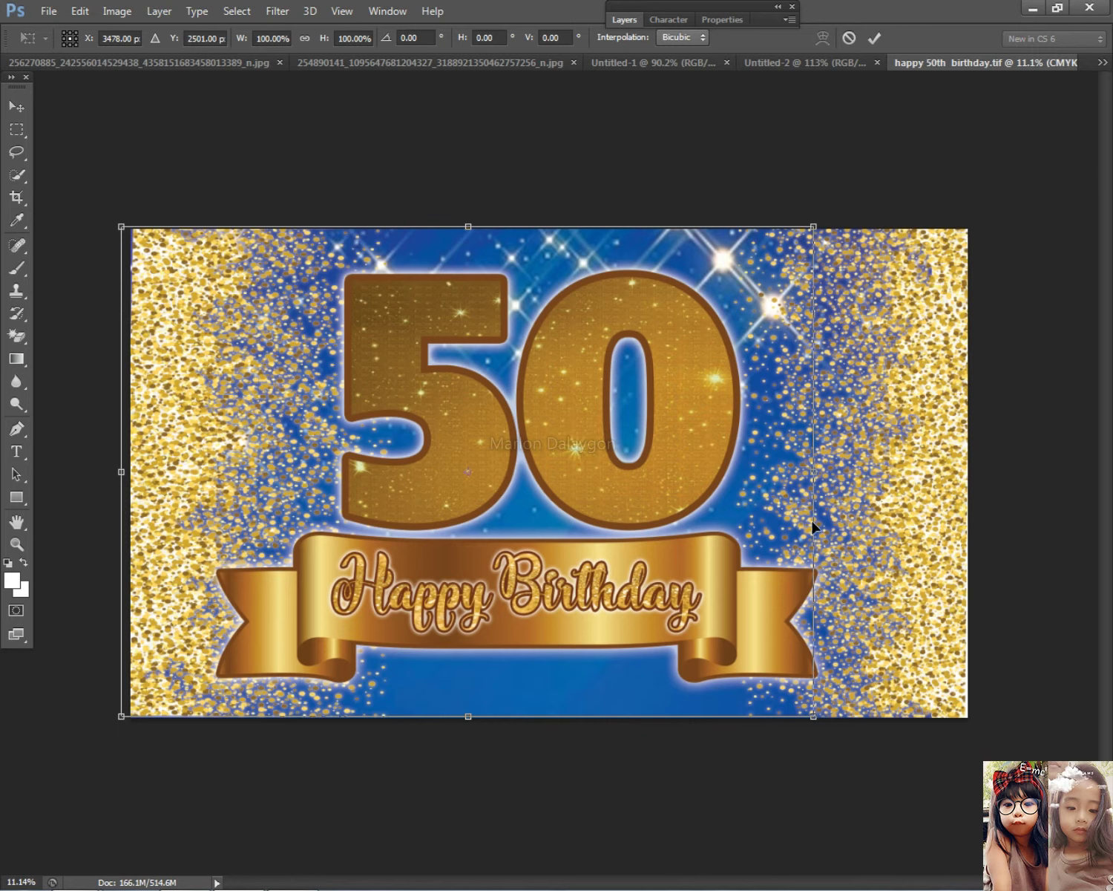
pyautogui.click(813, 462)
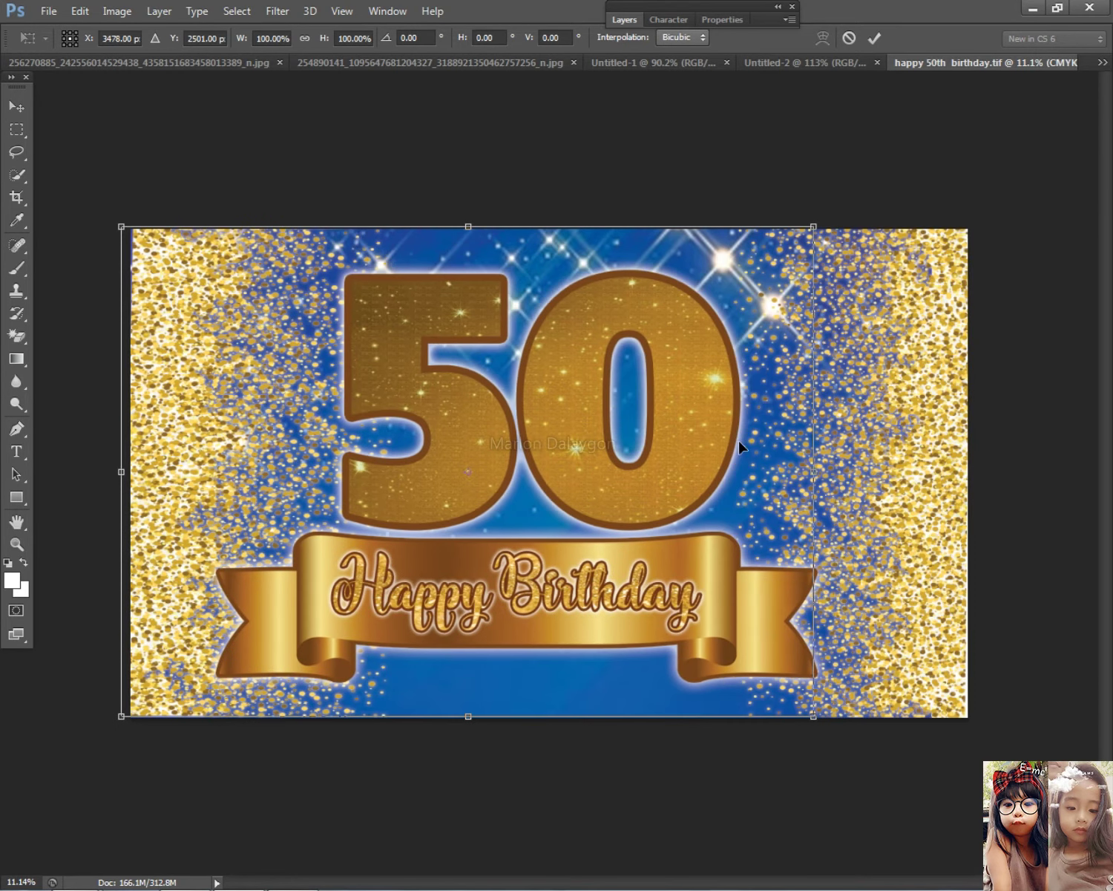
pyautogui.press('Return')
# Select Layer 1 copy, try stretching it with Free Transform, then revert the stretch
pyautogui.rightClick(173, 293)
pyautogui.click(197, 306)
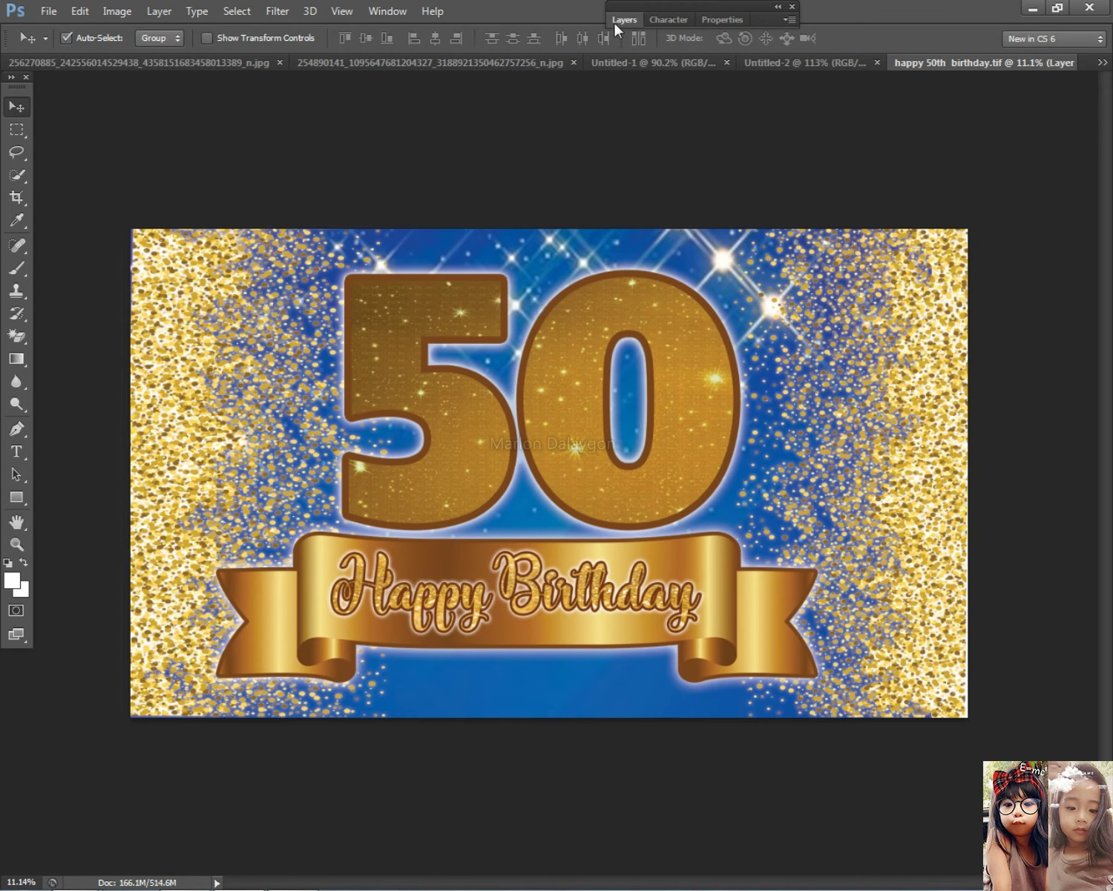
pyautogui.click(623, 20)
pyautogui.click(623, 20)
pyautogui.moveTo(241, 347); pyautogui.dragTo(798, 679)
pyautogui.hotkey('ctrl', 't')
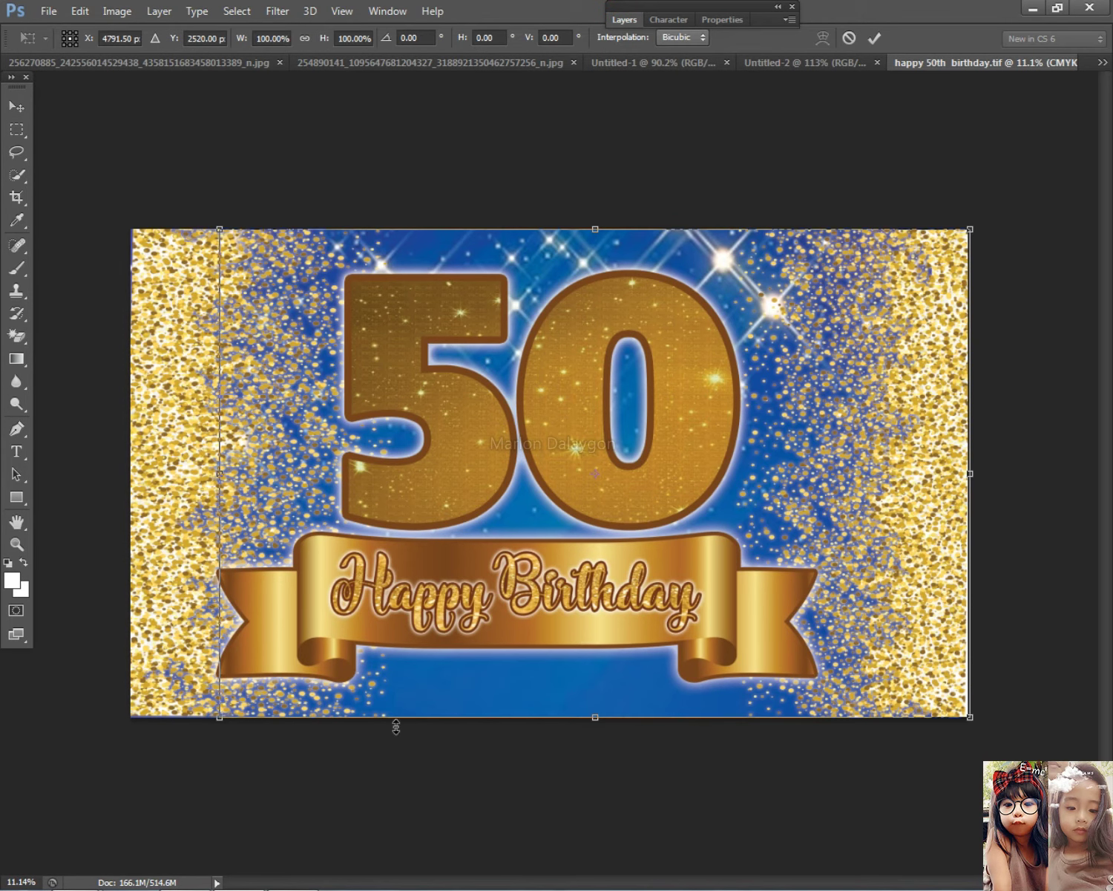
pyautogui.moveTo(220, 472); pyautogui.dragTo(205, 466)
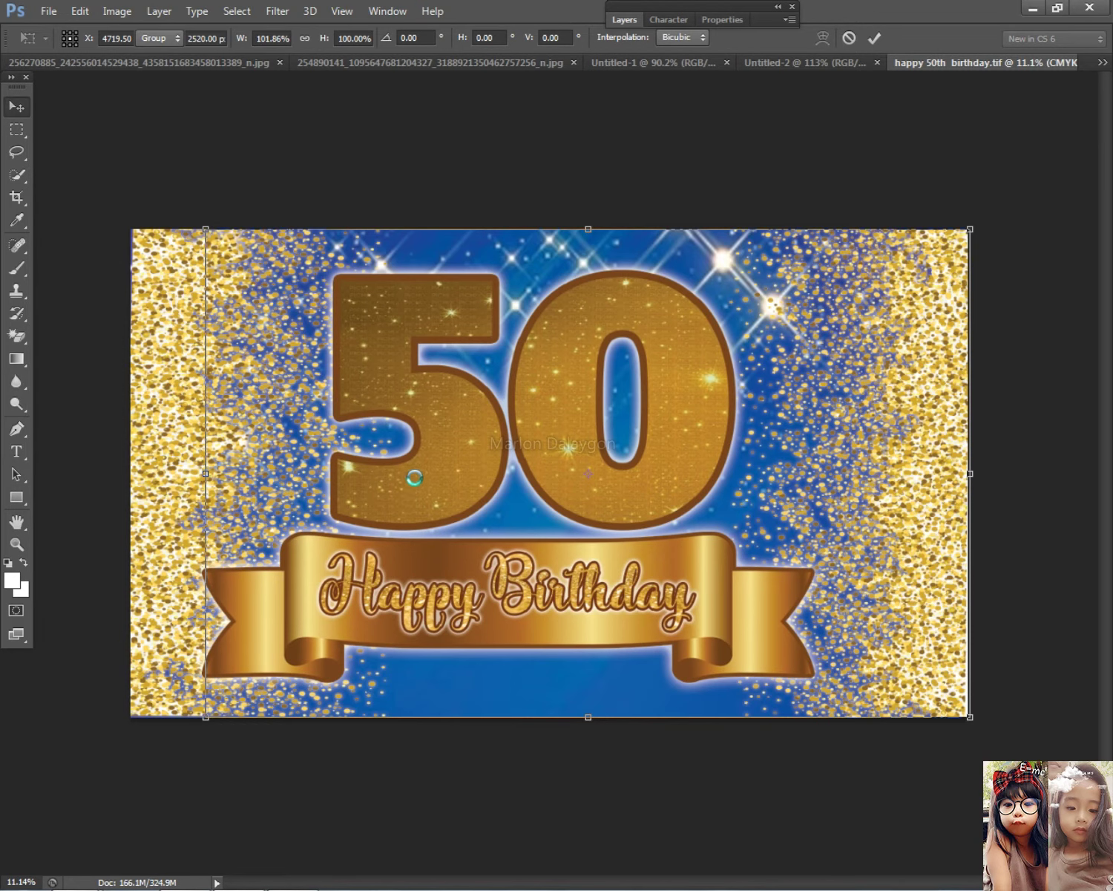
pyautogui.press('Escape')
# Select Layer 1 and then the ribbon layer on the banner
pyautogui.rightClick(913, 463)
pyautogui.click(916, 468)
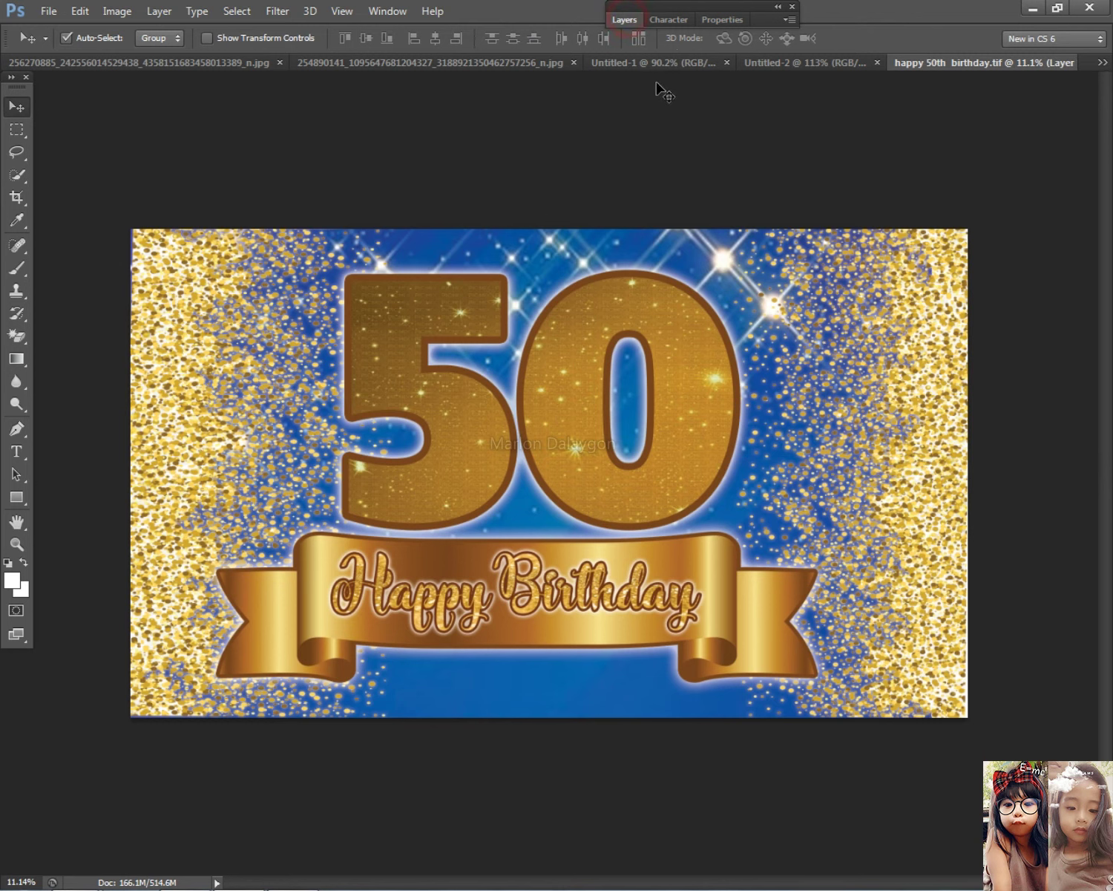
pyautogui.click(623, 20)
pyautogui.click(622, 20)
pyautogui.click(699, 653)
pyautogui.click(607, 607)
pyautogui.click(616, 20)
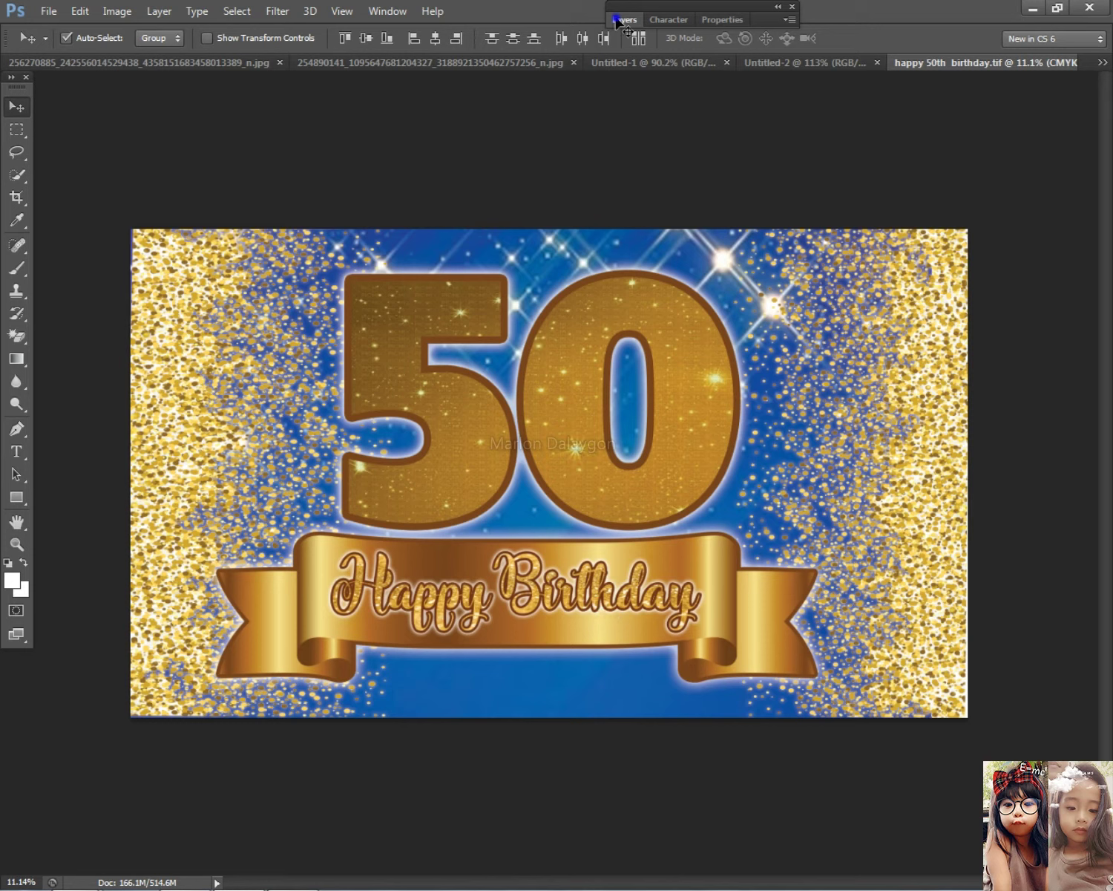
# Try rotating the 50 and ribbon about -19°, then cancel the rotation
pyautogui.hotkey('ctrl', 't')
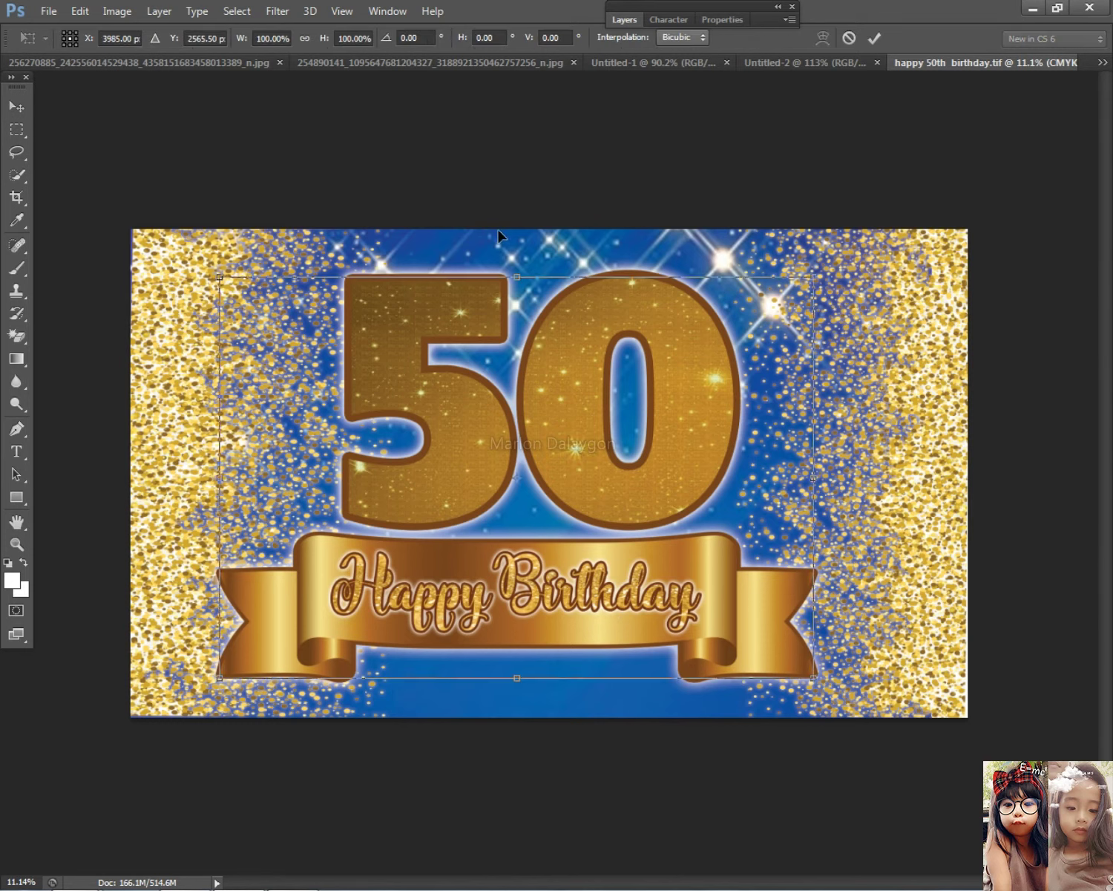
pyautogui.moveTo(557, 107); pyautogui.dragTo(463, 365)
pyautogui.click(17, 108)
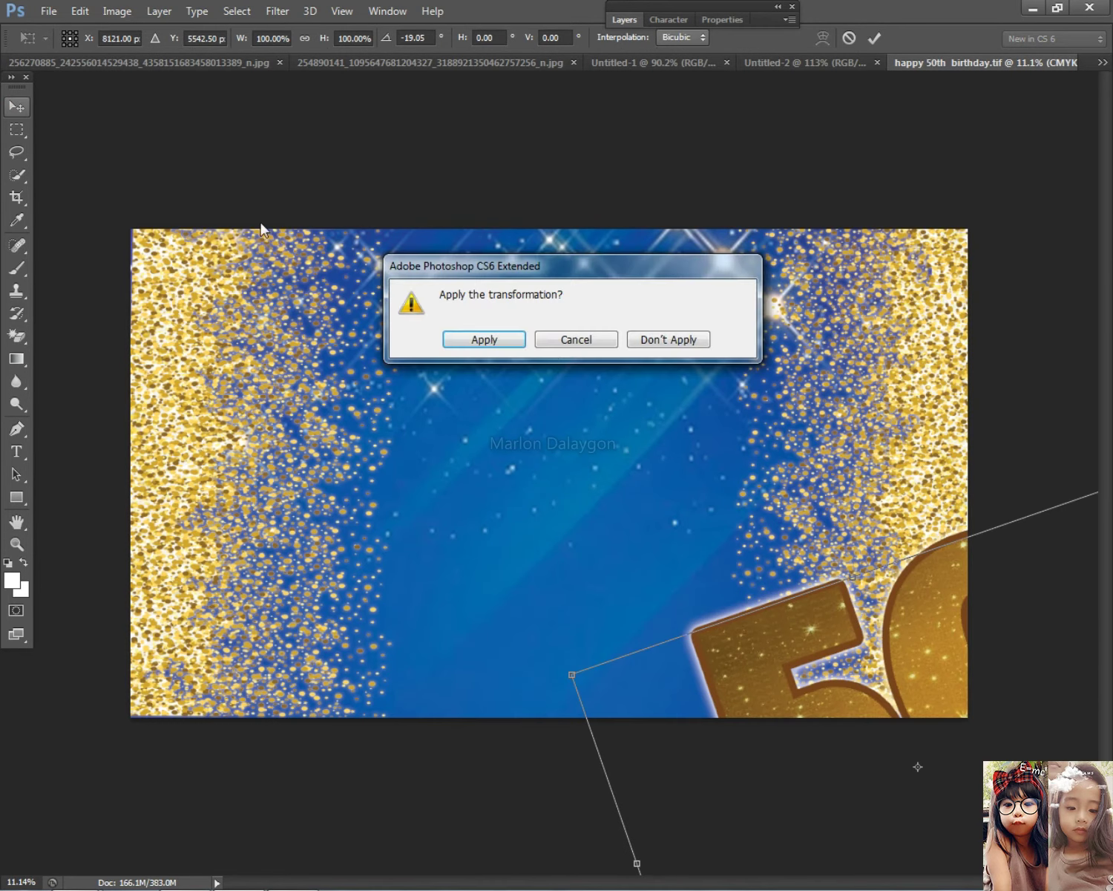
pyautogui.press('Escape')
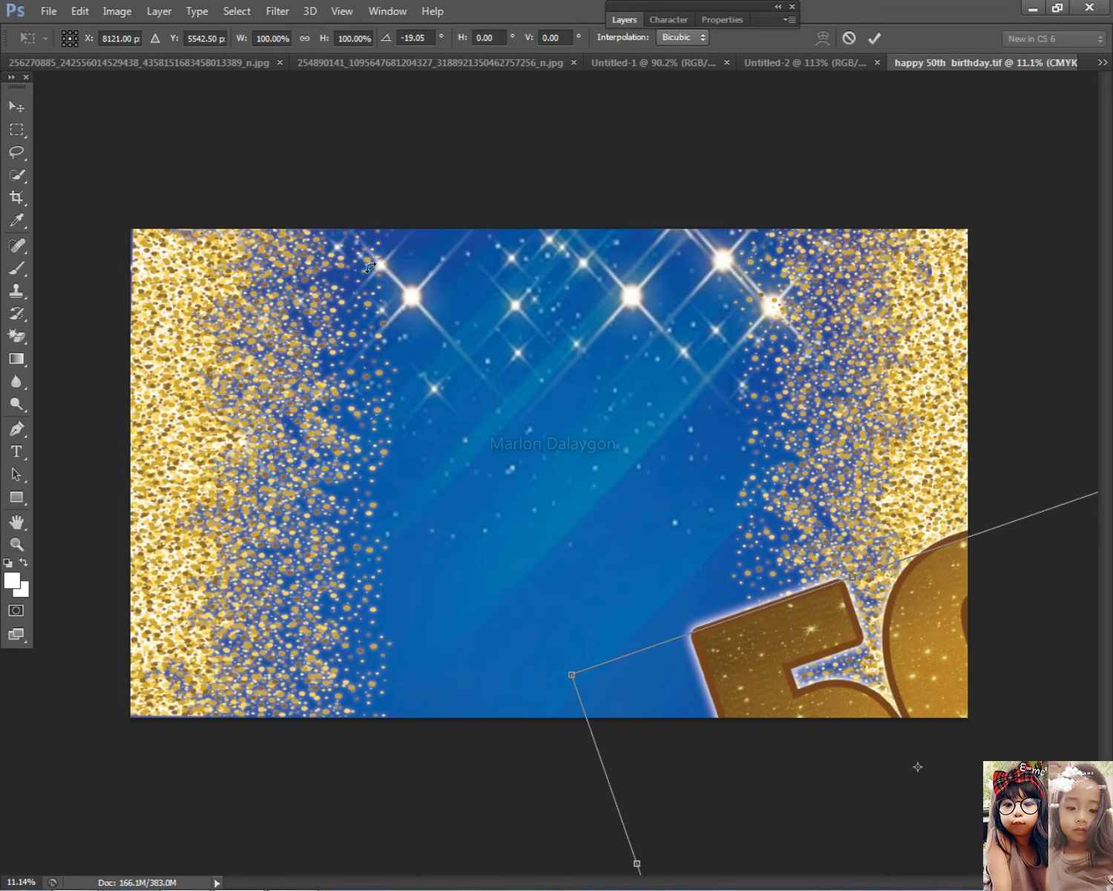
pyautogui.press('Escape')
# Enlarge the 50 and ribbon to about 107% with Free Transform
pyautogui.click(658, 614)
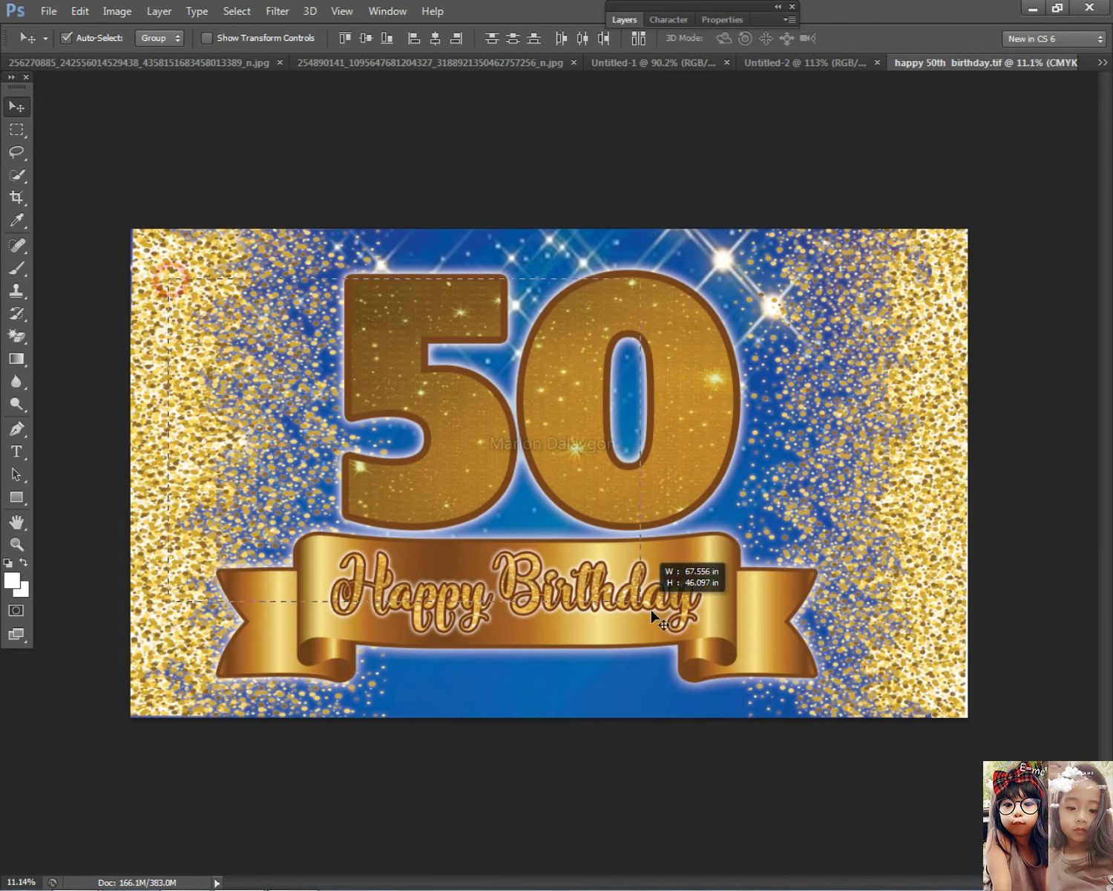
pyautogui.hotkey('ctrl', 't')
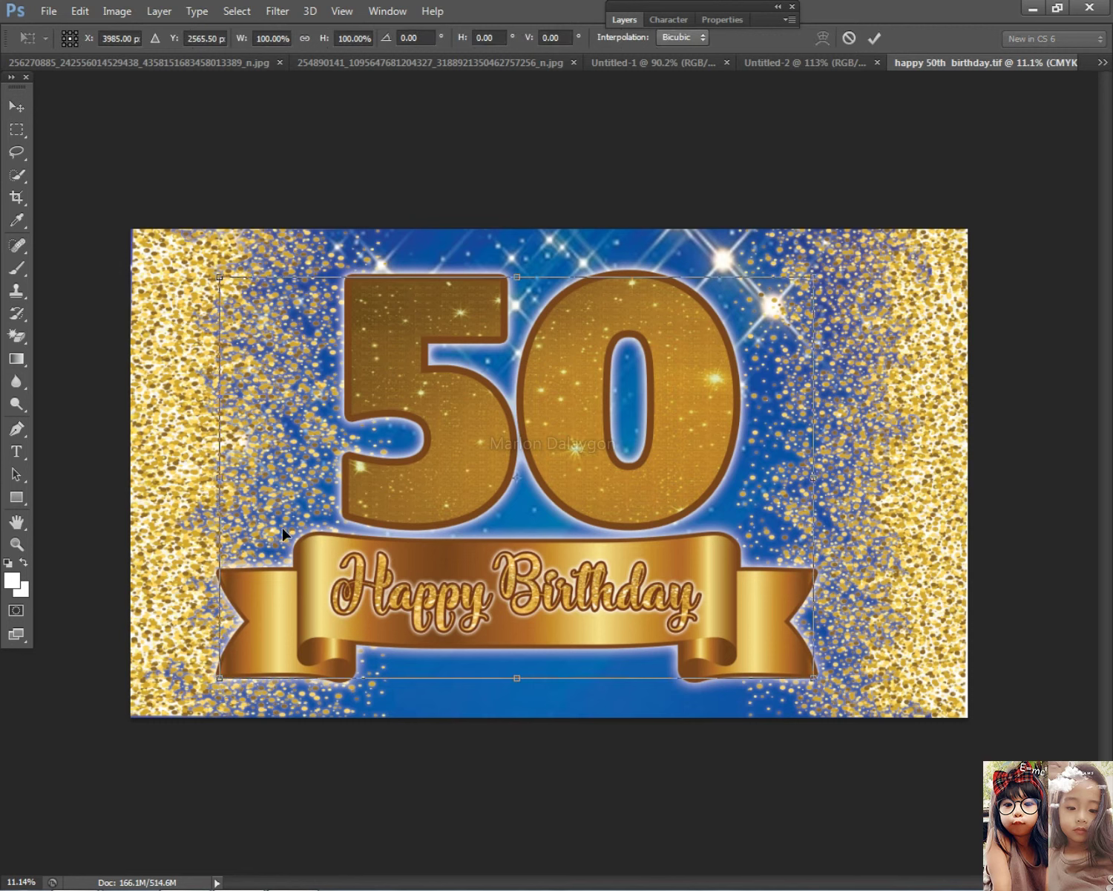
pyautogui.moveTo(223, 680); pyautogui.dragTo(199, 678)
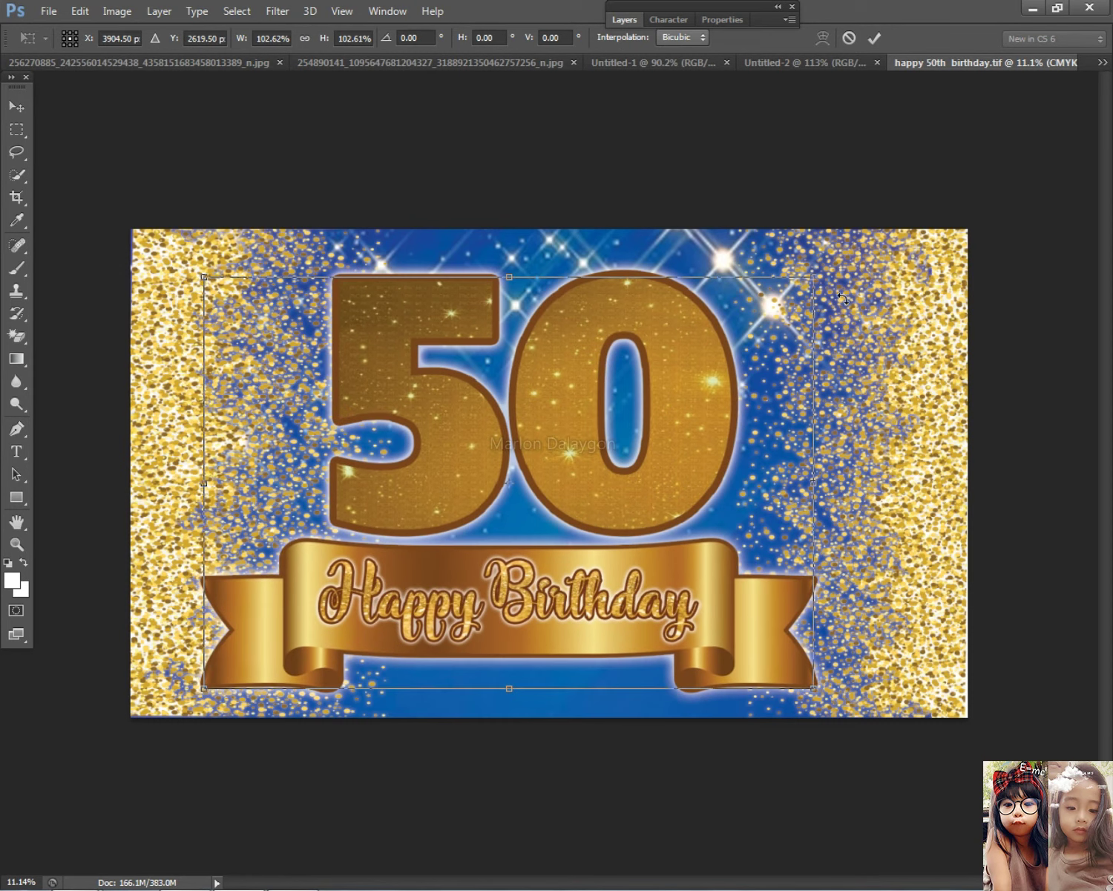
pyautogui.moveTo(814, 278); pyautogui.dragTo(850, 268)
pyautogui.press('Return')
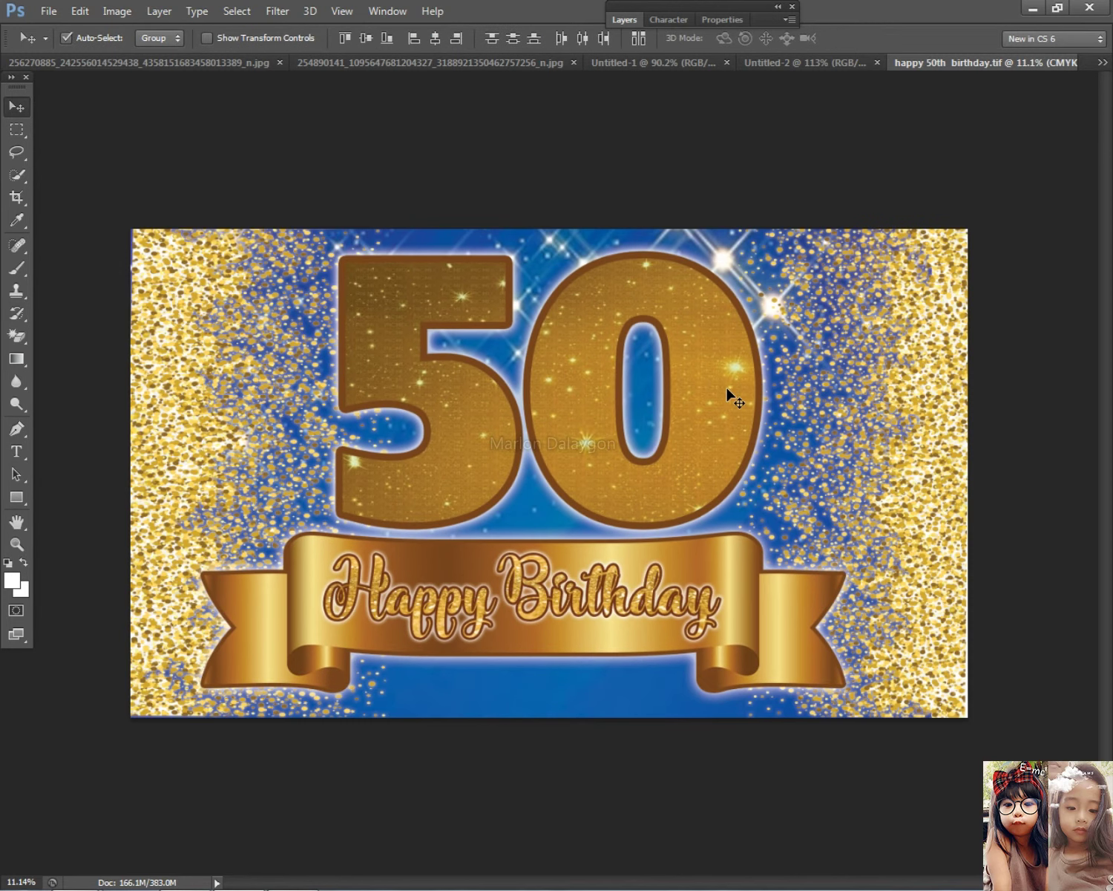
# Nudge the 50 slightly left and the Happy Birthday ribbon to the right
pyautogui.rightClick(621, 429)
pyautogui.click(628, 444)
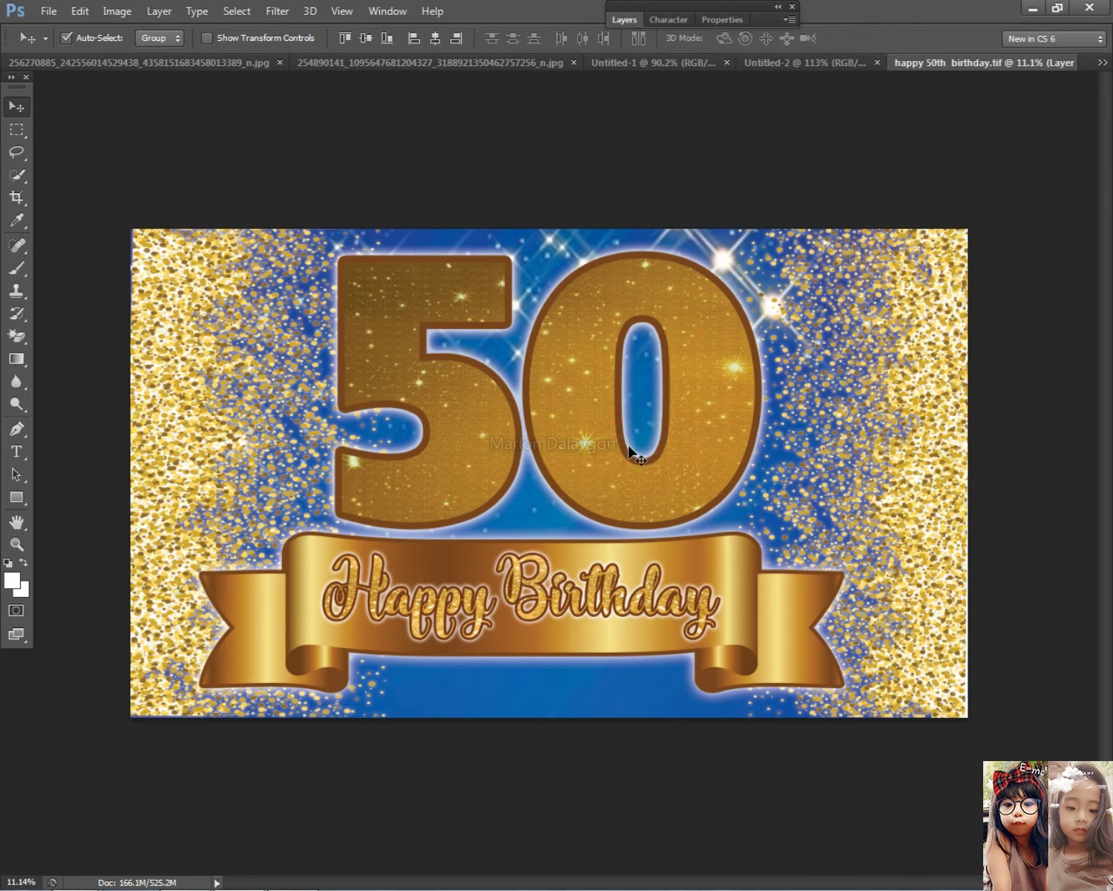
pyautogui.hotkey('shift', 'Left')
pyautogui.hotkey('shift', 'Left')
pyautogui.hotkey('shift', 'Left')
pyautogui.hotkey('shift', 'Left')
pyautogui.hotkey('shift', 'Left')
pyautogui.hotkey('shift', 'Left')
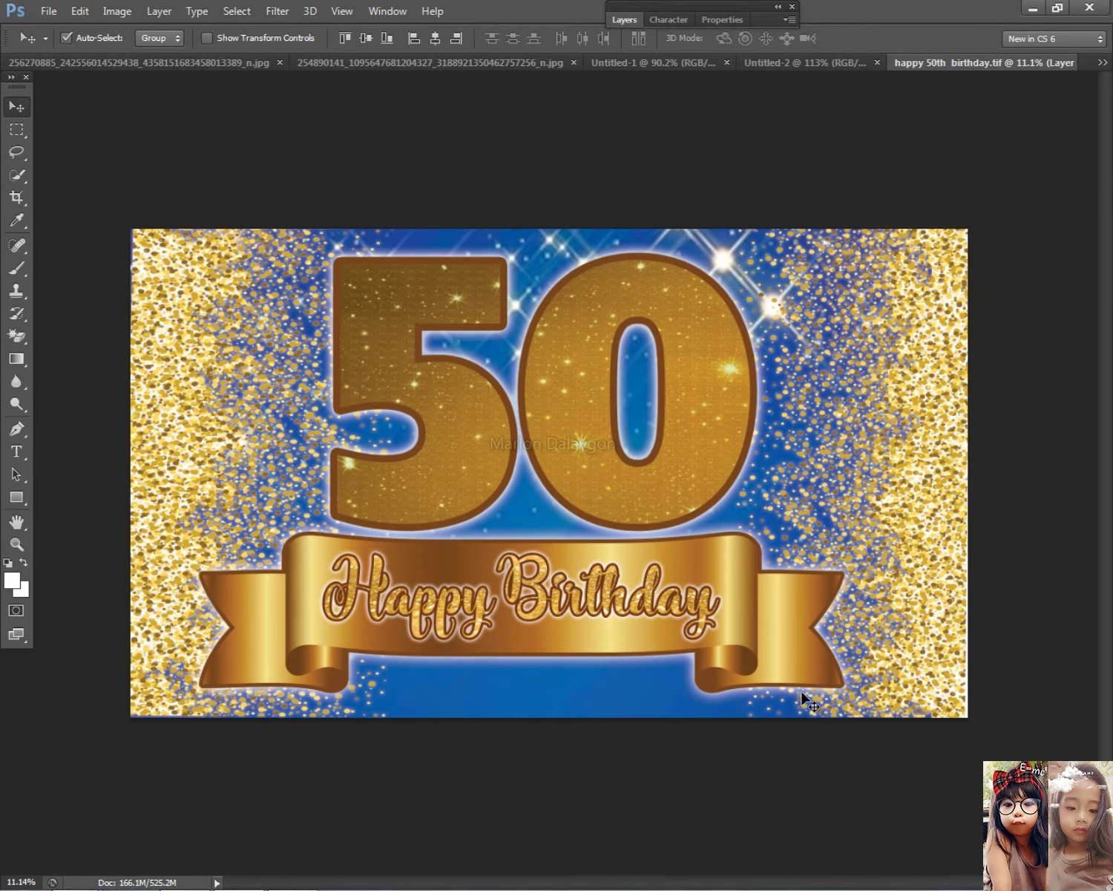
pyautogui.click(764, 652)
pyautogui.moveTo(758, 712); pyautogui.dragTo(670, 587)
pyautogui.hotkey('shift', 'Right')
pyautogui.hotkey('shift', 'Right')
pyautogui.hotkey('shift', 'Right')
pyautogui.hotkey('shift', 'Right')
pyautogui.hotkey('shift', 'Right')
pyautogui.hotkey('shift', 'Right')
pyautogui.hotkey('shift', 'Right')
pyautogui.hotkey('shift', 'Right')
pyautogui.hotkey('shift', 'Right')
pyautogui.hotkey('shift', 'Right')
pyautogui.hotkey('shift', 'Right')
pyautogui.hotkey('shift', 'Right')
pyautogui.hotkey('shift', 'Right')
pyautogui.hotkey('shift', 'Right')
pyautogui.hotkey('shift', 'Right')
pyautogui.hotkey('shift', 'Right')
pyautogui.hotkey('shift', 'Right')
pyautogui.hotkey('shift', 'Right')
pyautogui.hotkey('shift', 'Right')
pyautogui.hotkey('shift', 'Right')
pyautogui.hotkey('shift', 'Right')
pyautogui.hotkey('shift', 'Right')
pyautogui.hotkey('shift', 'Right')
pyautogui.hotkey('shift', 'Right')
pyautogui.hotkey('shift', 'Right')
pyautogui.hotkey('shift', 'Right')
# Move the 50 slightly right and down to centre it on the banner
pyautogui.click(610, 481)
pyautogui.moveTo(610, 480); pyautogui.dragTo(621, 484)
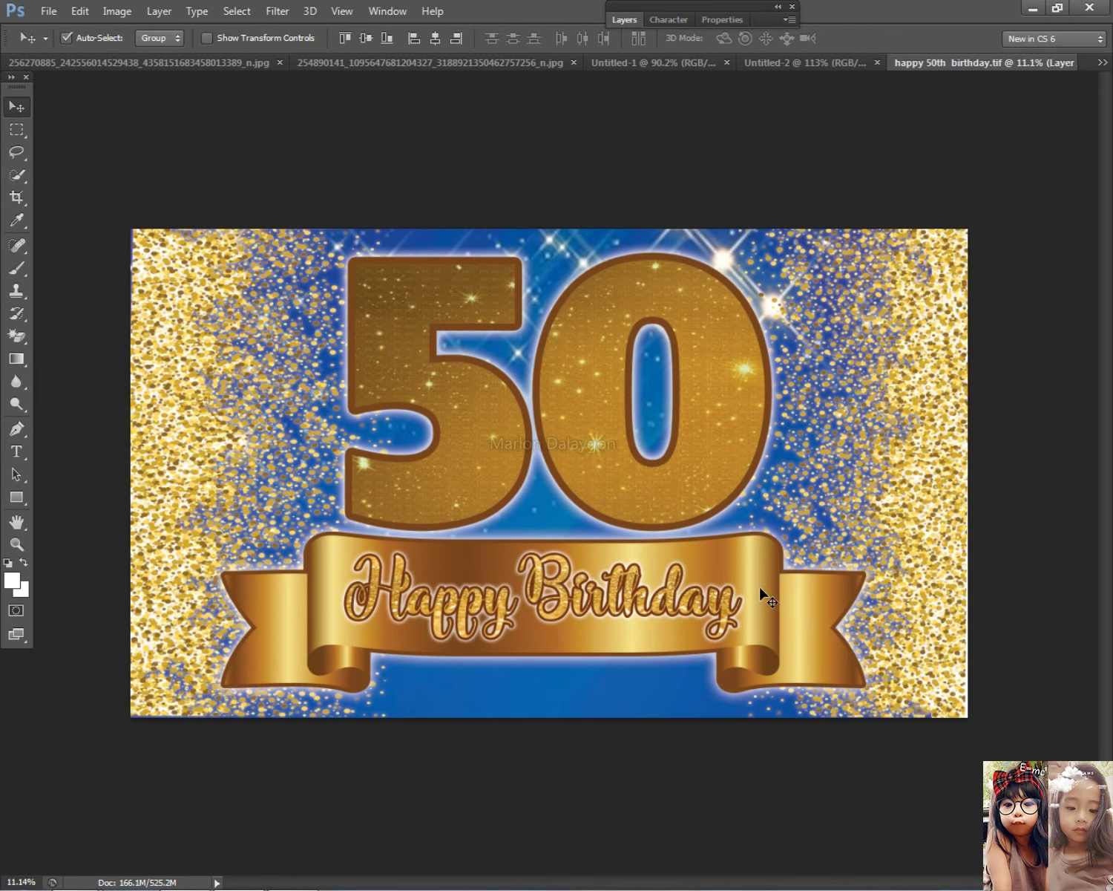
pyautogui.scroll(-2, 770, 679)
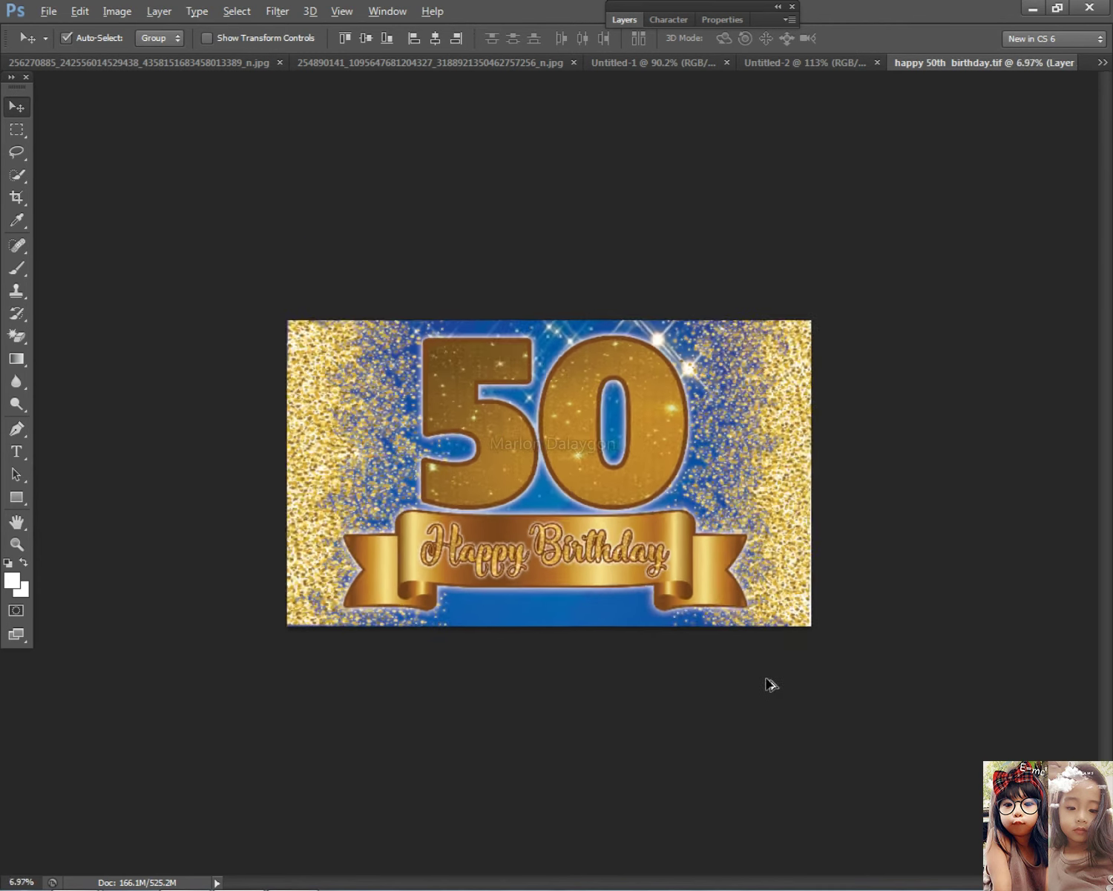
pyautogui.scroll(1, 737, 752)
pyautogui.moveTo(755, 707); pyautogui.dragTo(419, 363)
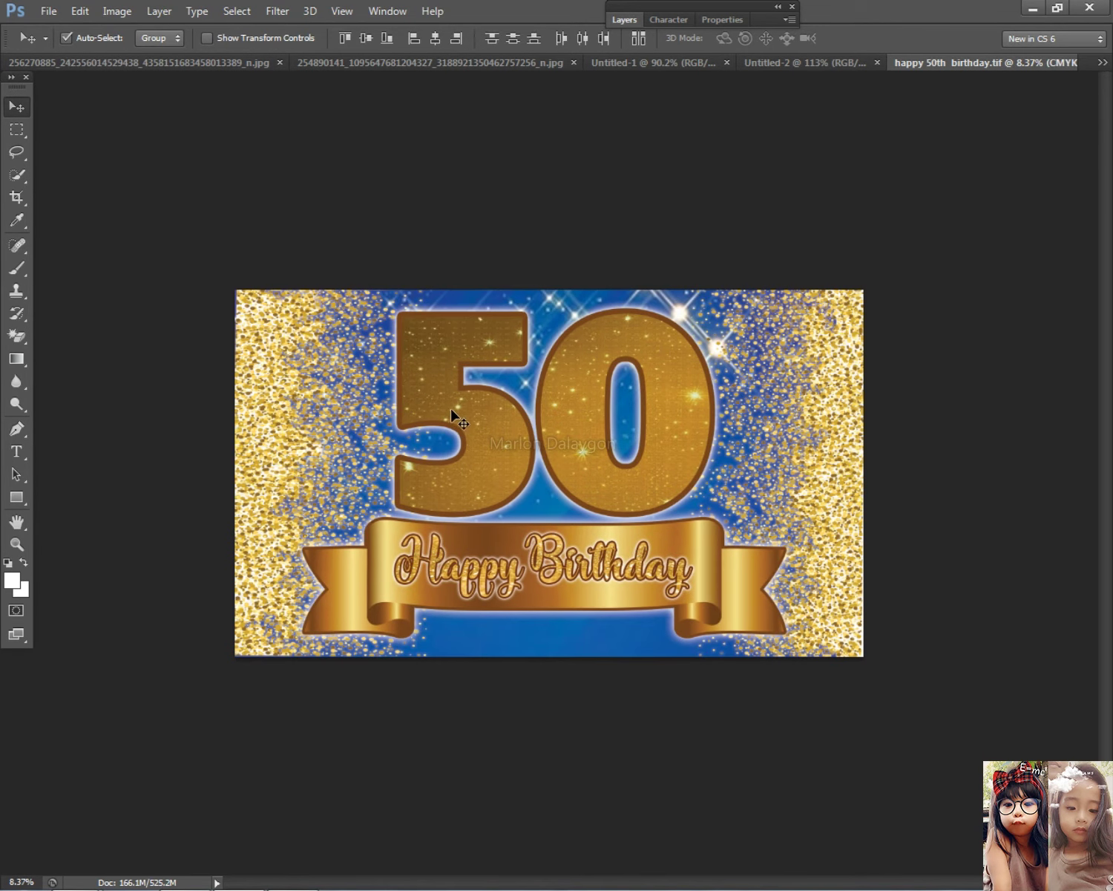
pyautogui.scroll(-1, 602, 634)
pyautogui.scroll(1, 603, 633)
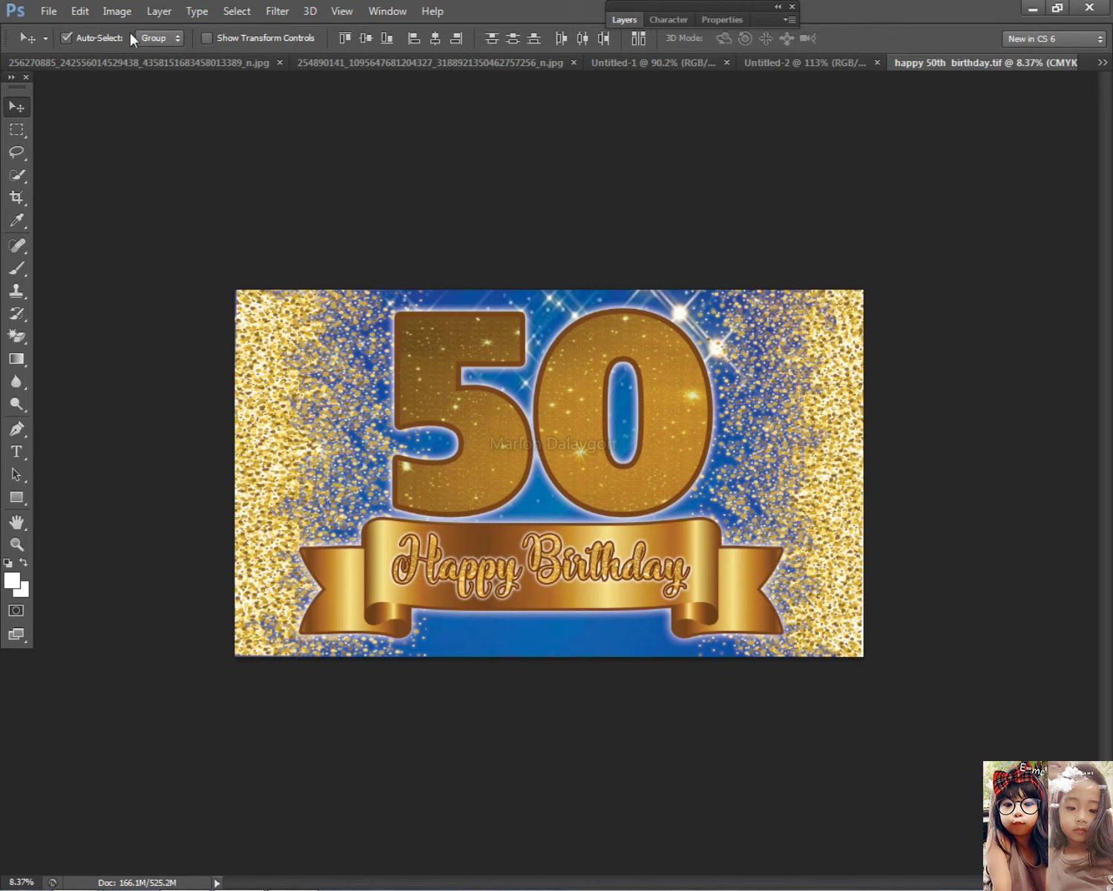
# Abandon Save As and save the banner over happy 50th birthday.tif with Ctrl+S
pyautogui.click(48, 11)
pyautogui.click(76, 220)
pyautogui.write('5')
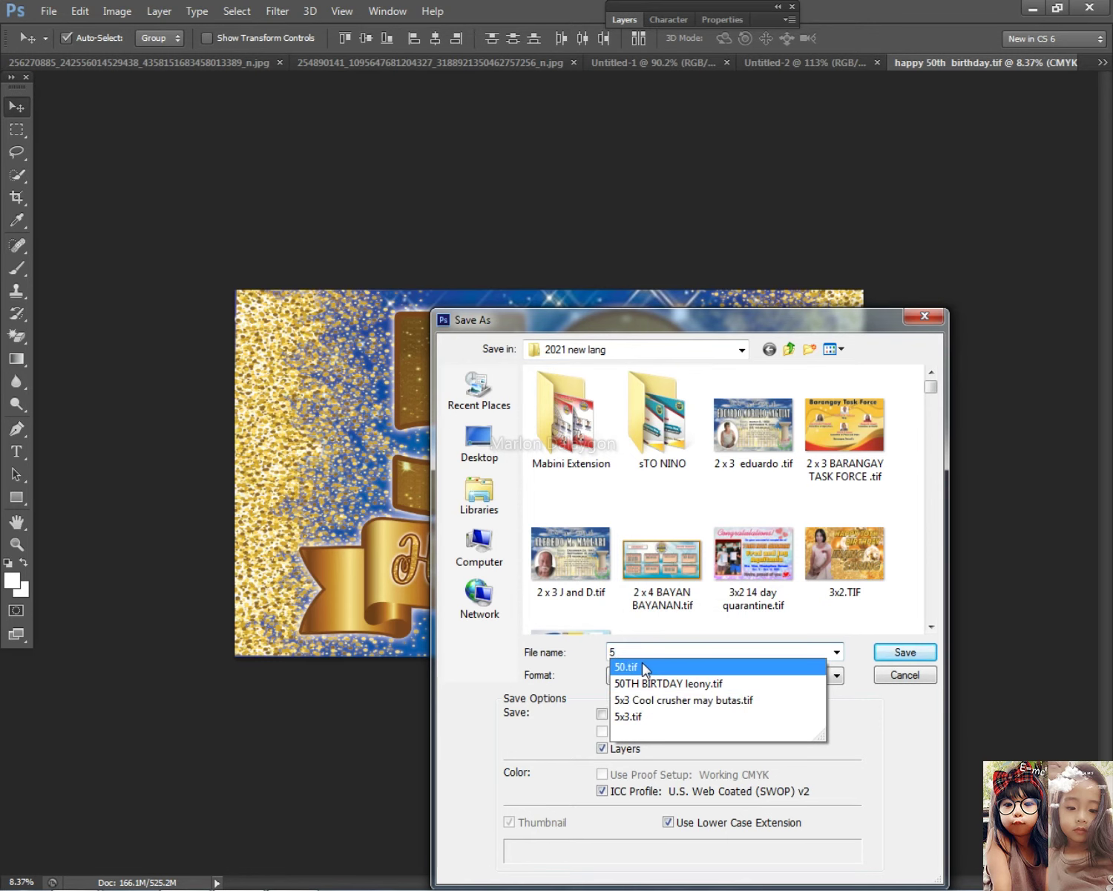
pyautogui.press('Escape')
pyautogui.press('Escape')
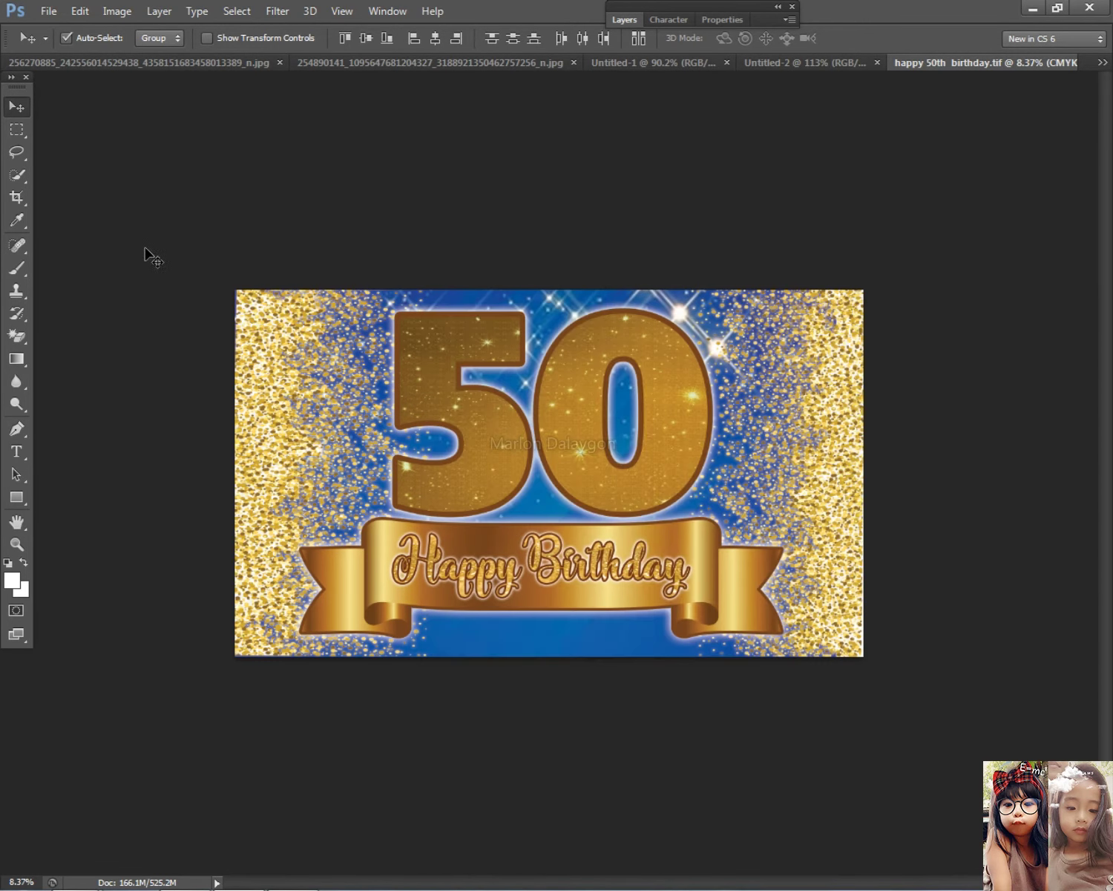
pyautogui.hotkey('ctrl', 's')
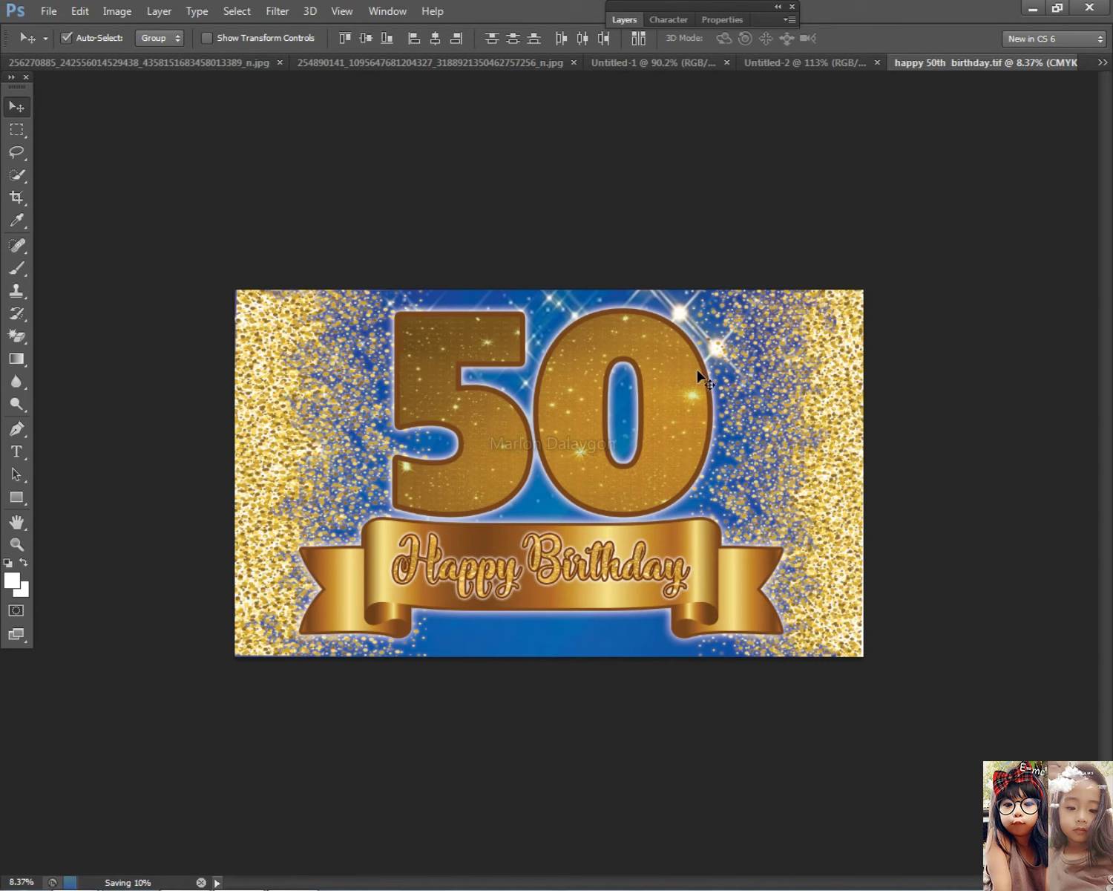
pyautogui.scroll(1, 673, 515)
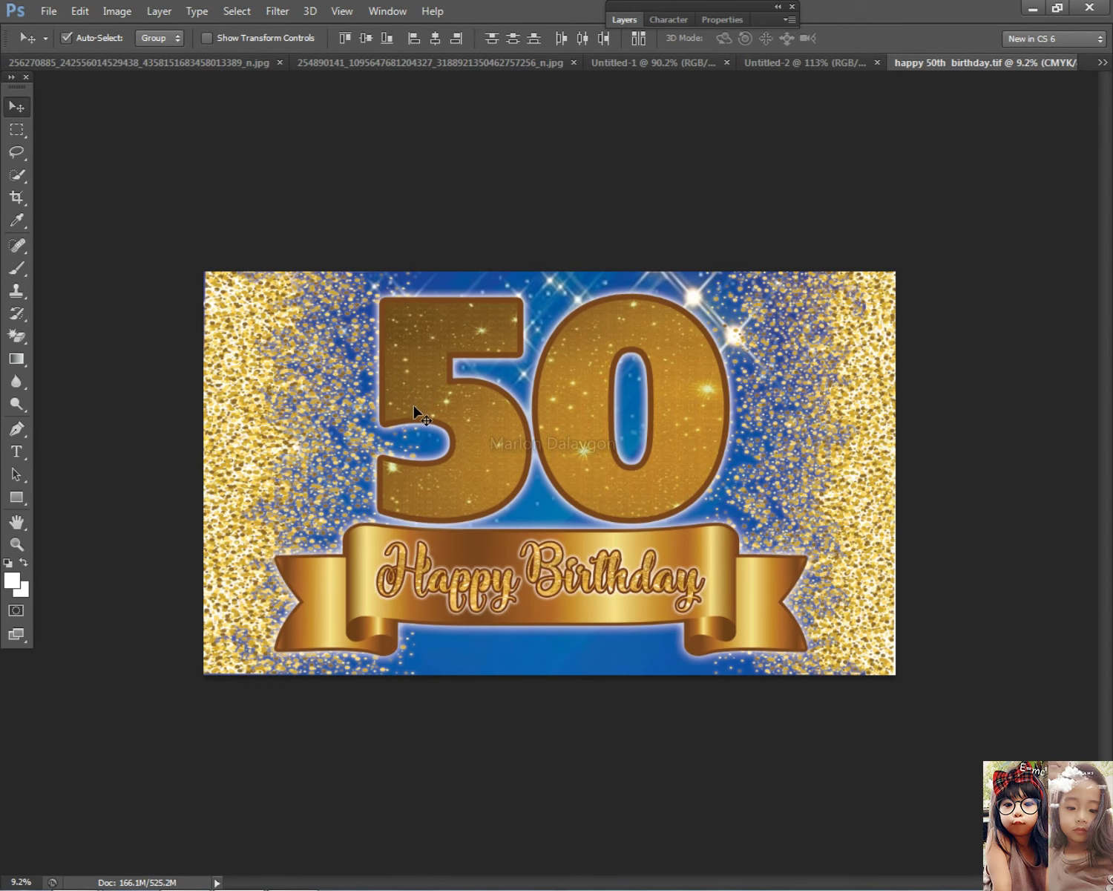
pyautogui.hotkey('ctrl', '-')
pyautogui.hotkey('ctrl', '+')
pyautogui.scroll(2, 592, 767)
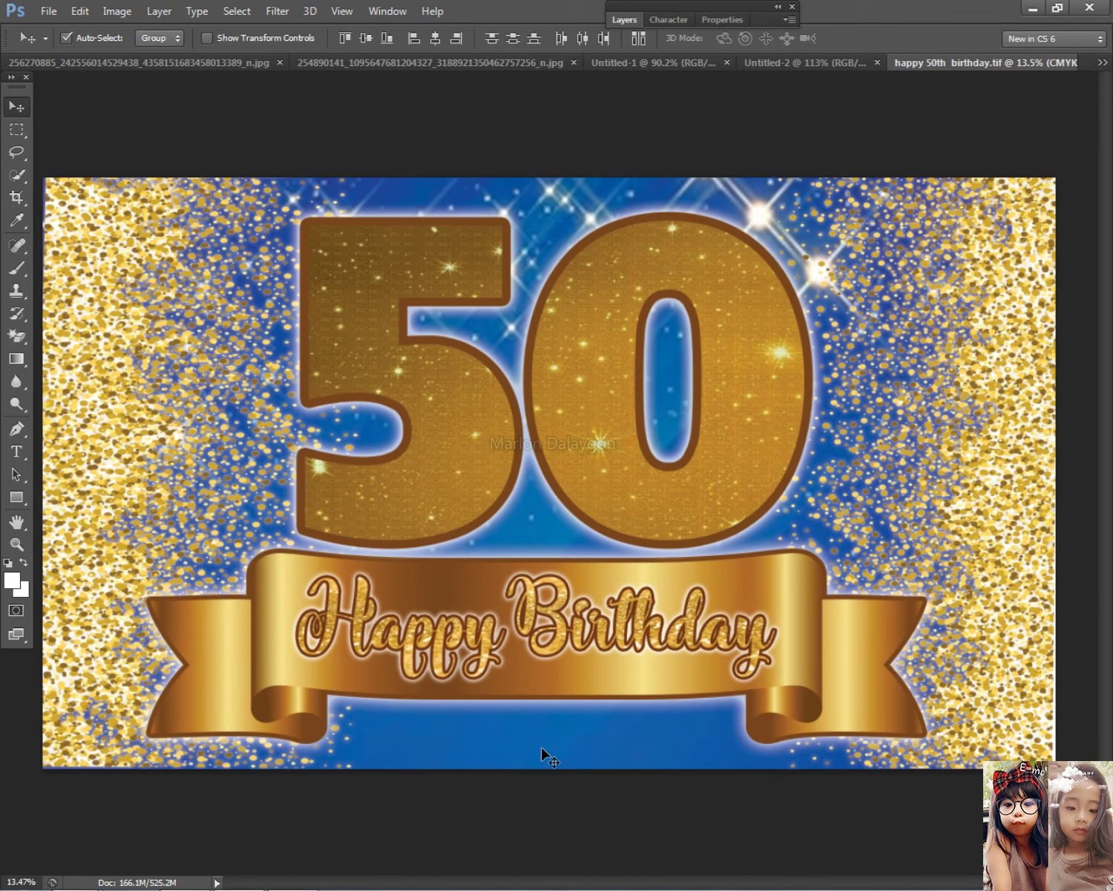
pyautogui.scroll(-1, 551, 768)
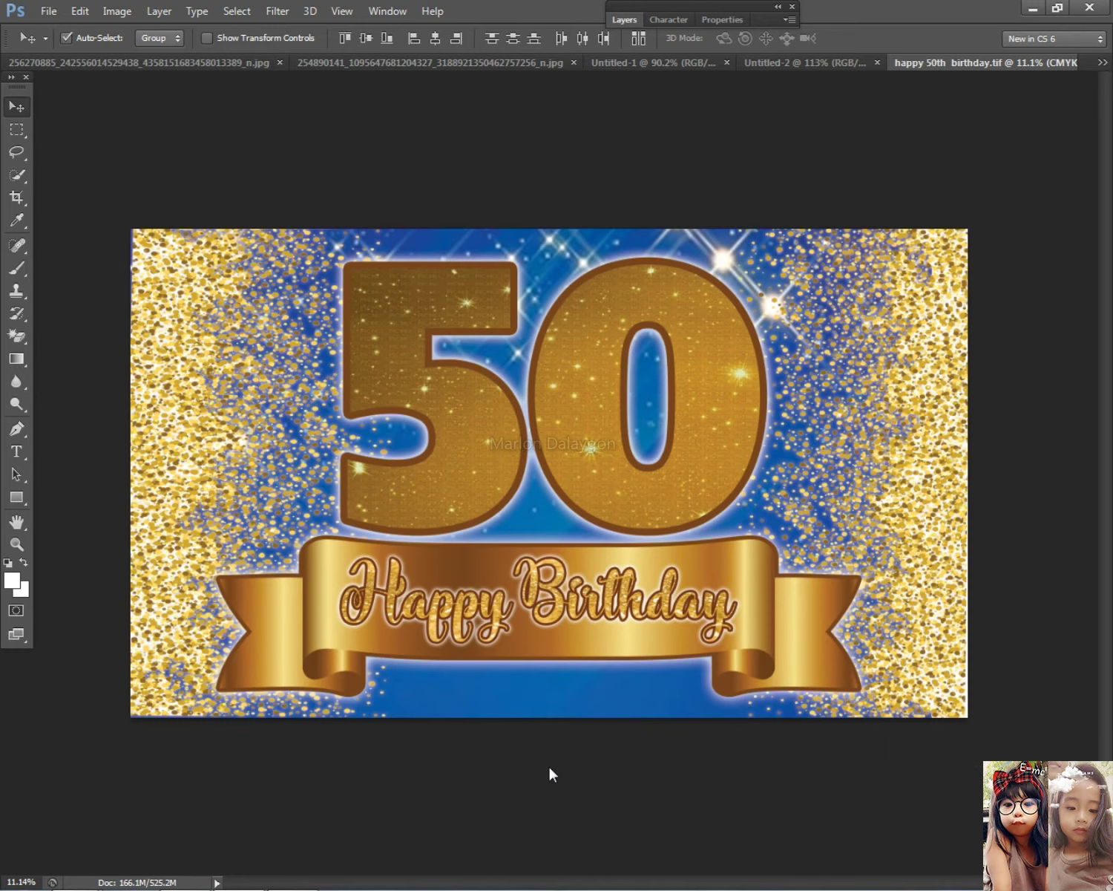
pyautogui.hotkey('alt', 'Tab')
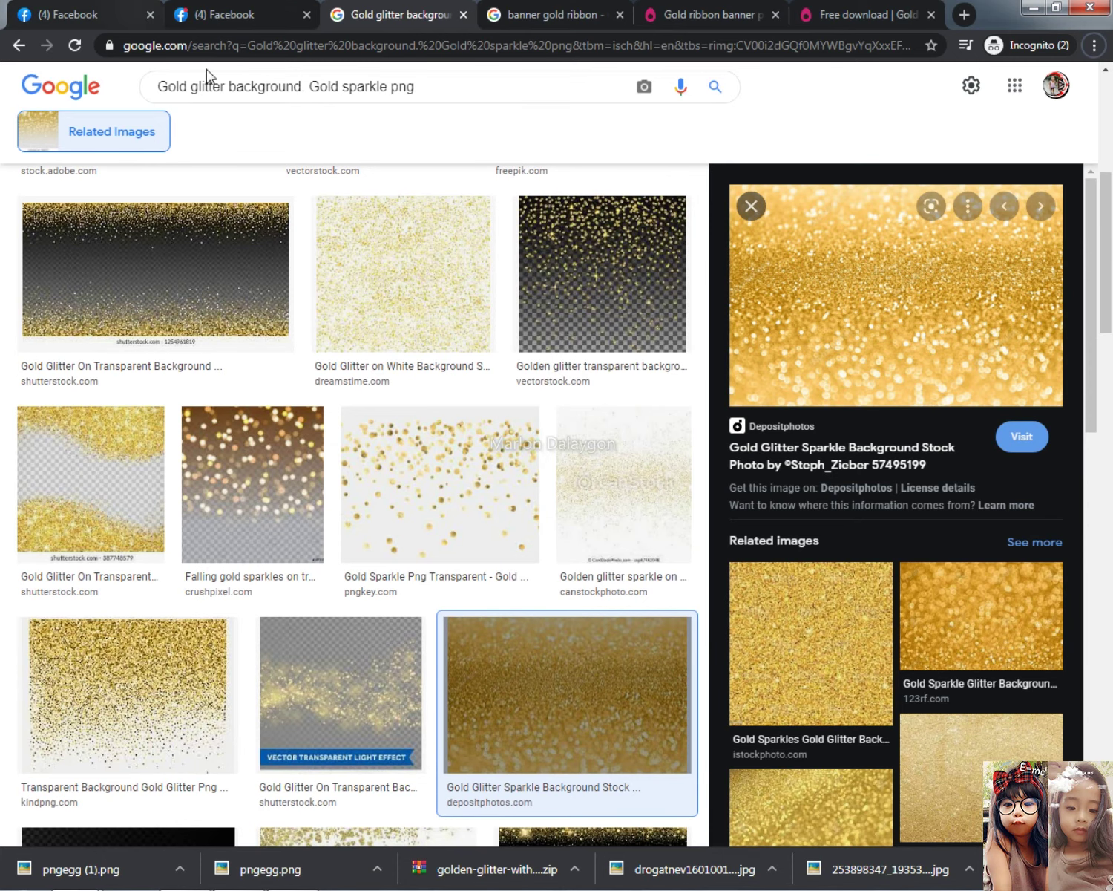
# In the first Facebook chat, send the message 'sa gmail'
pyautogui.hotkey('ctrl', '1')
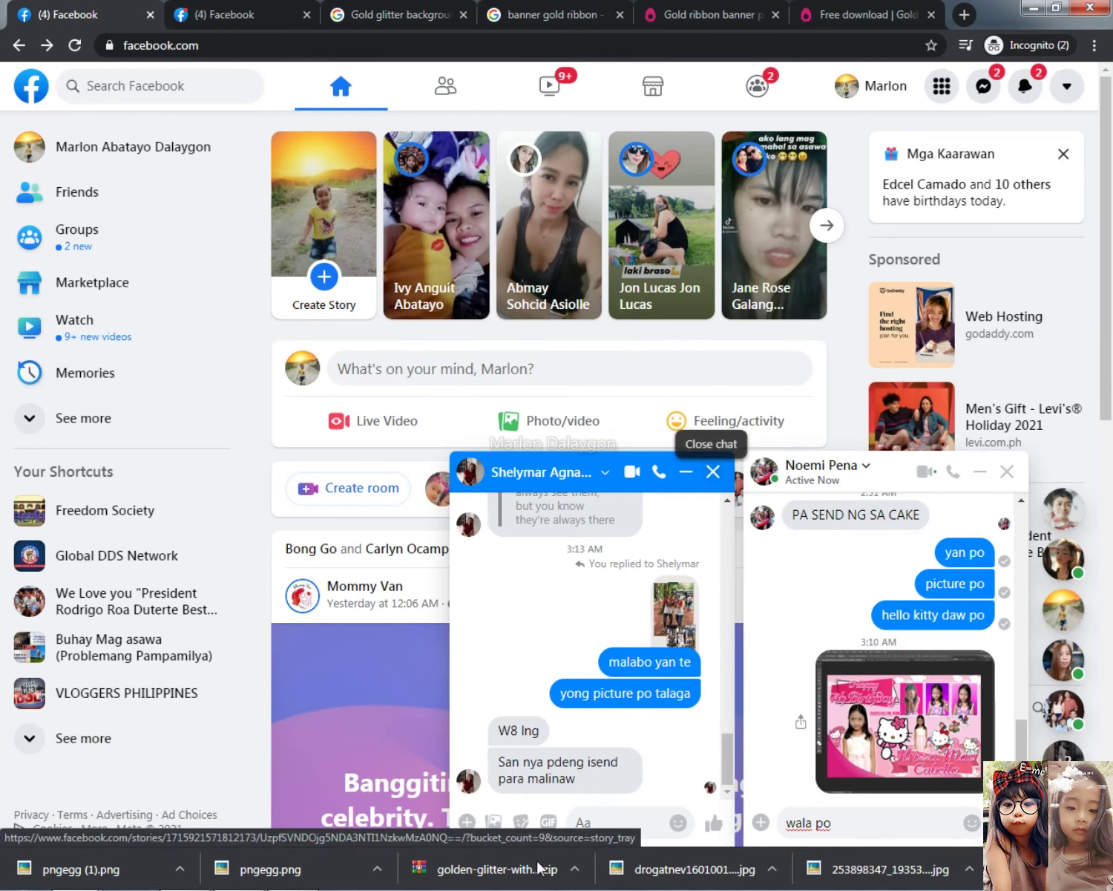
pyautogui.click(622, 824)
pyautogui.write('sa gmail')
pyautogui.press('Return')
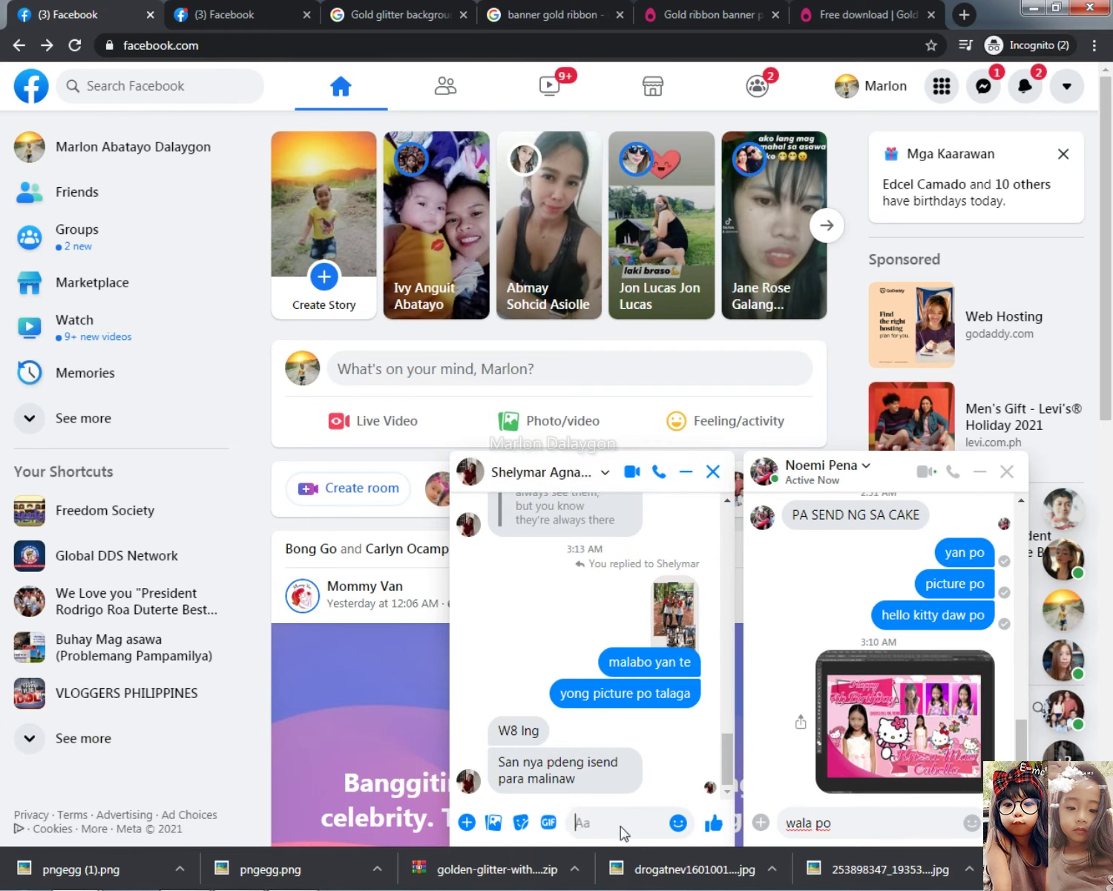
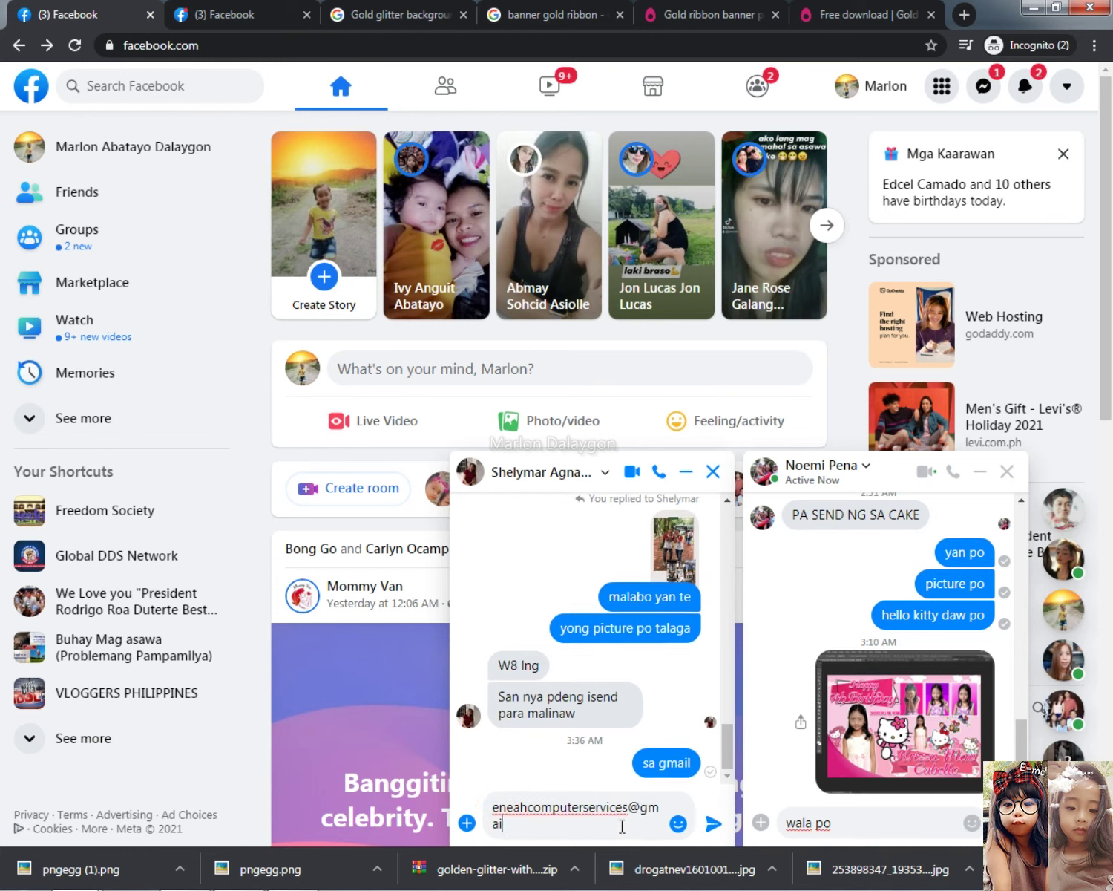
# Type and send the Gmail e-mail address, correcting typos along the way
pyautogui.press('Return')
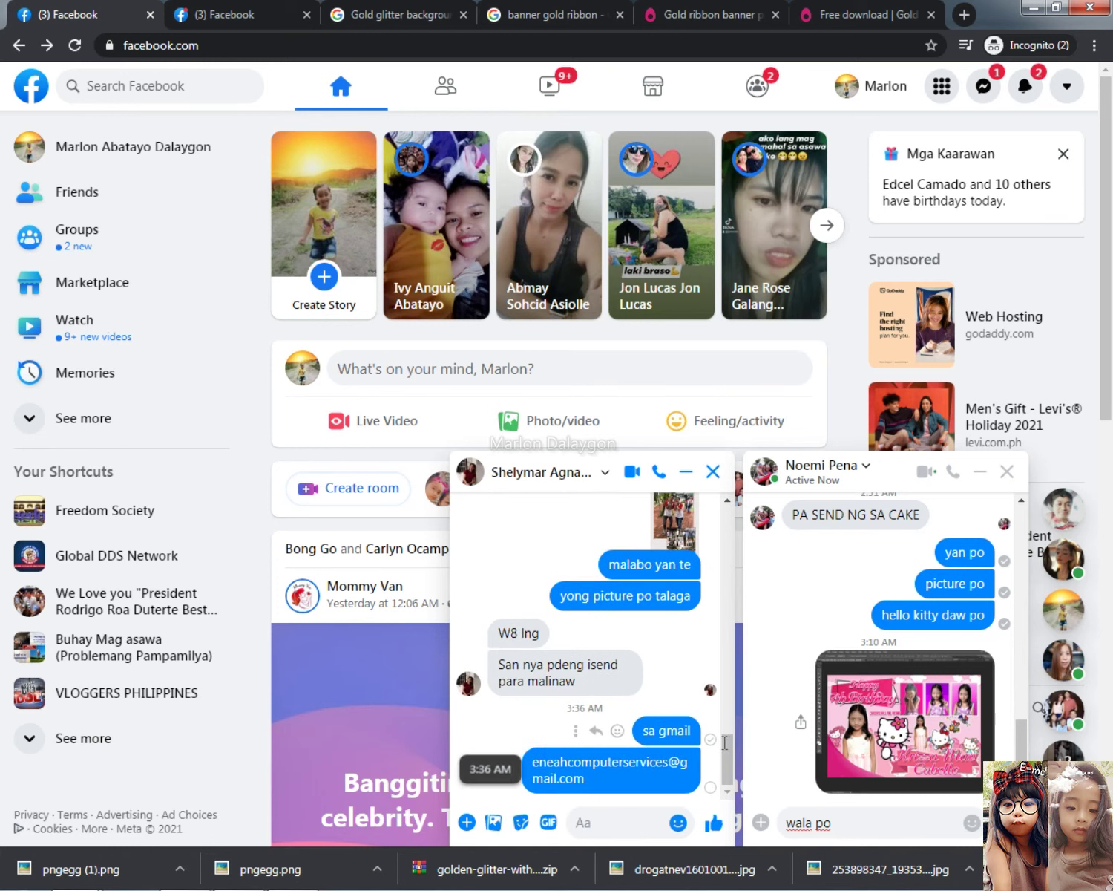
# In the other chat, replace the old draft with the banner screenshot, send it, then send 'pacheck po'
pyautogui.click(835, 822)
pyautogui.moveTo(837, 823); pyautogui.dragTo(732, 830)
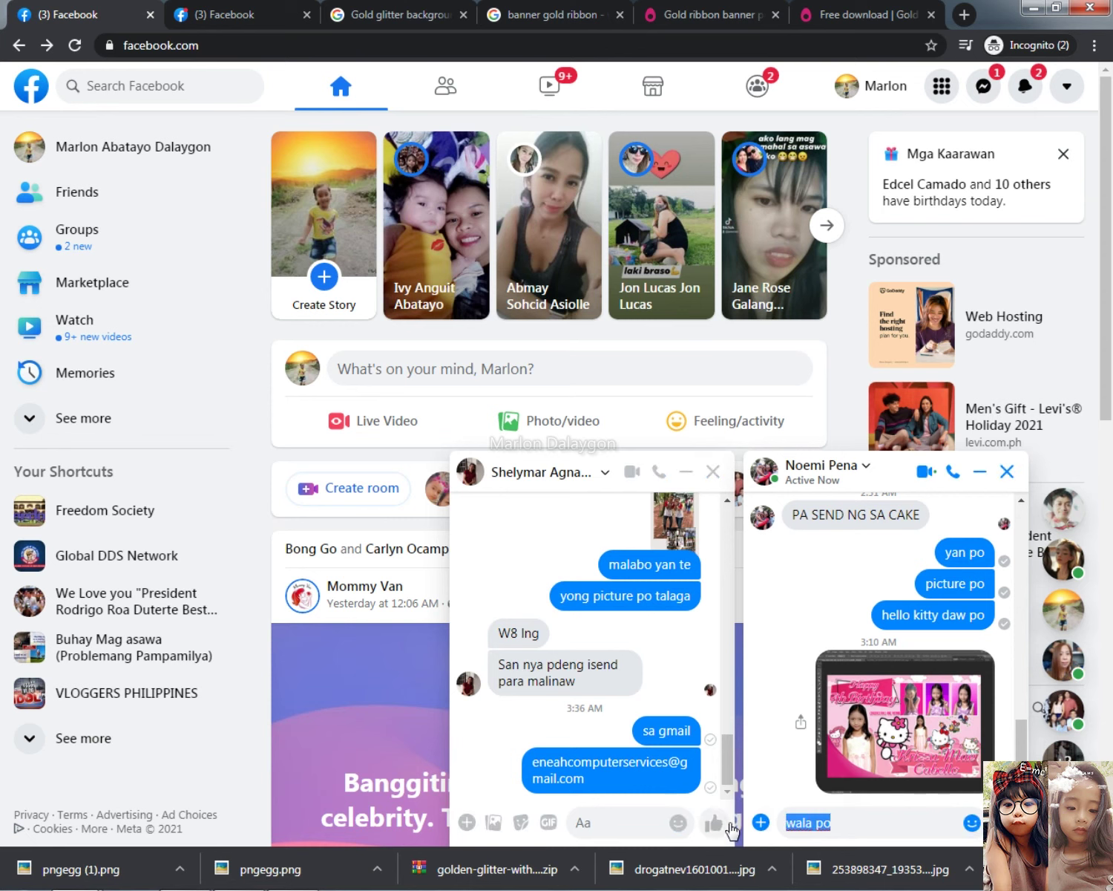
pyautogui.hotkey('ctrl', 'v')
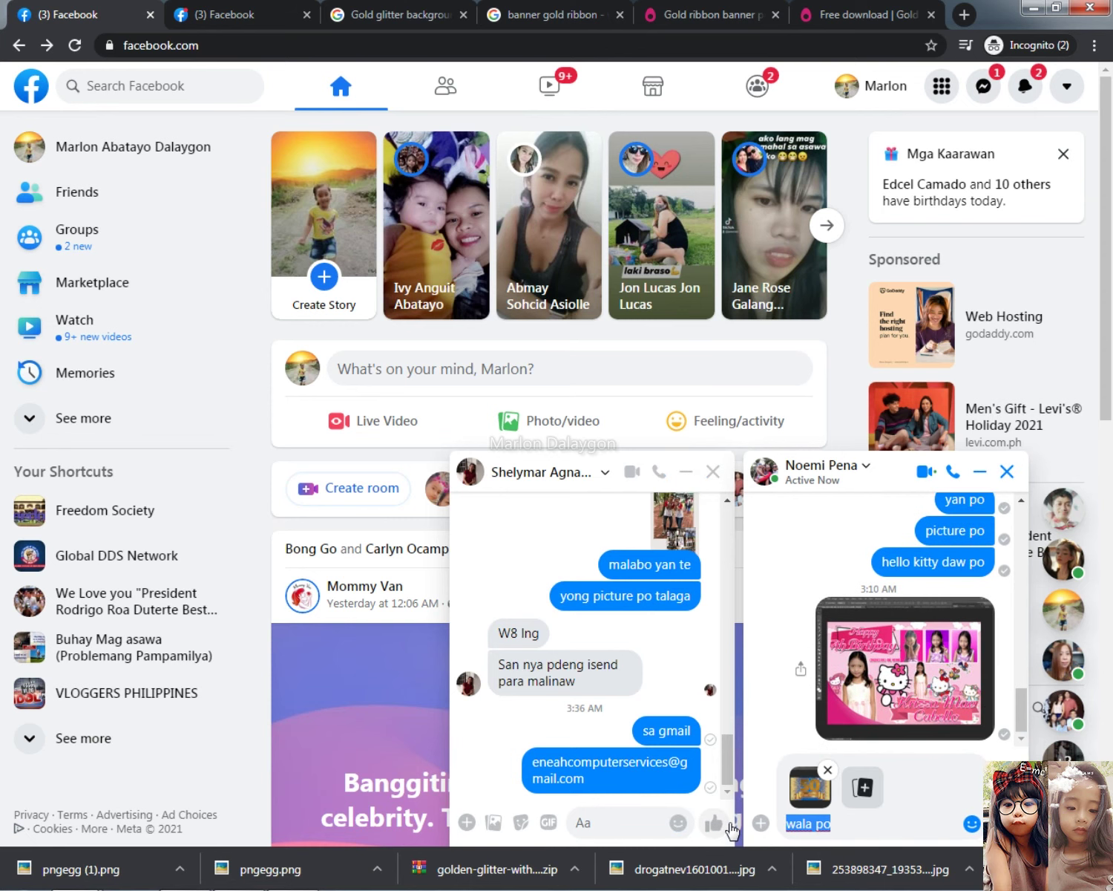
pyautogui.click(841, 826)
pyautogui.hotkey('ctrl', 'a')
pyautogui.press('BackSpace')
pyautogui.press('Return')
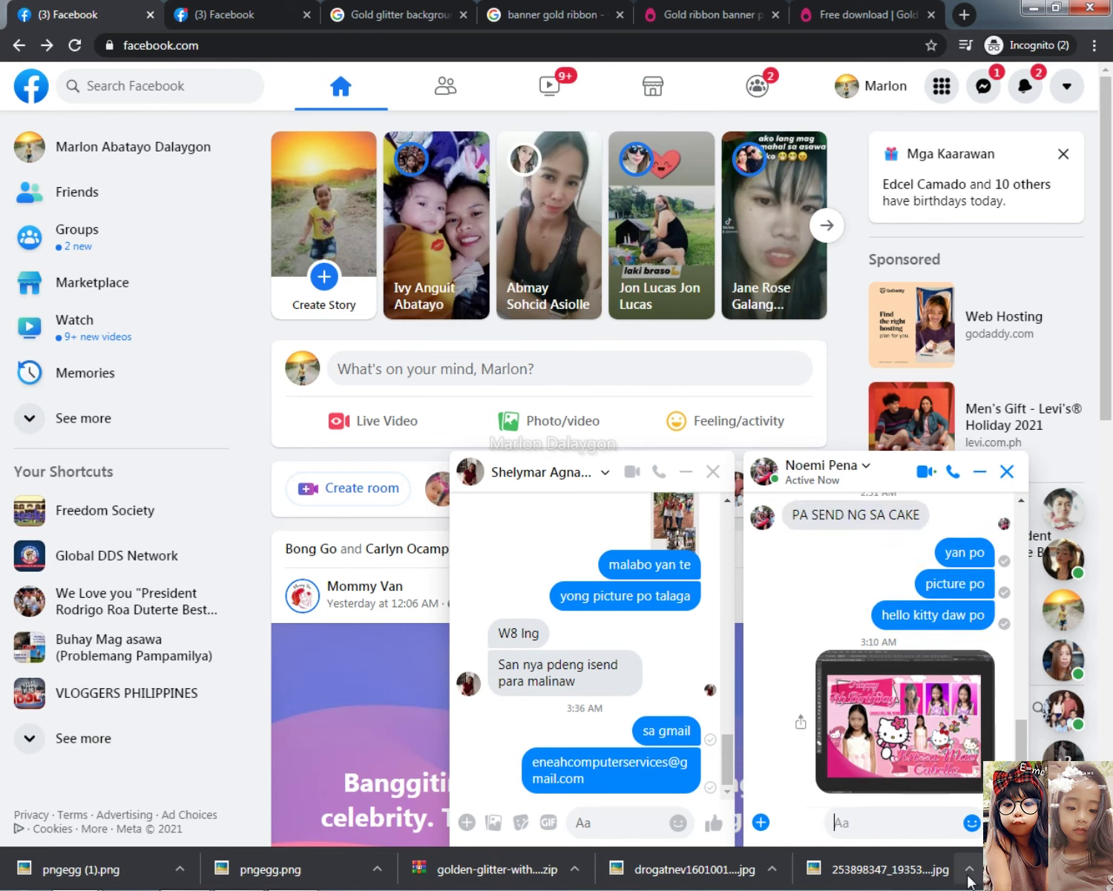
pyautogui.write('pacheck po')
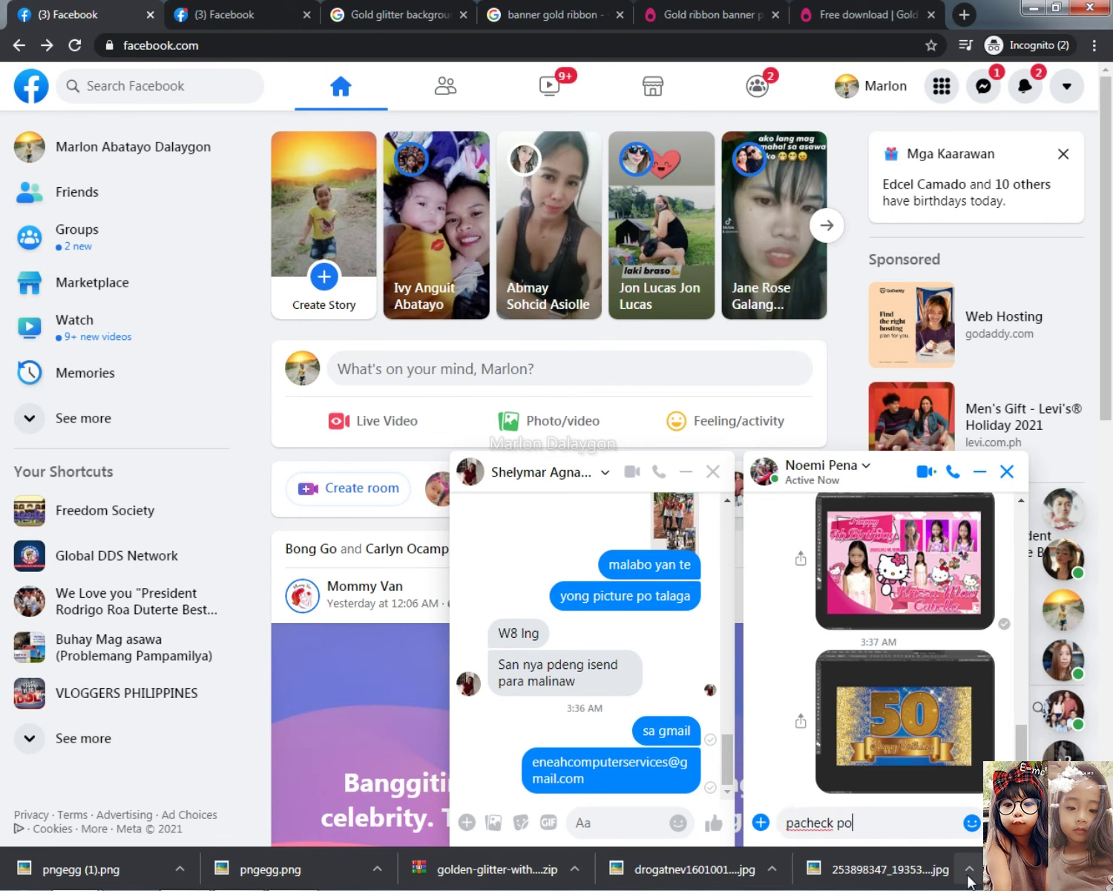
pyautogui.press('Return')
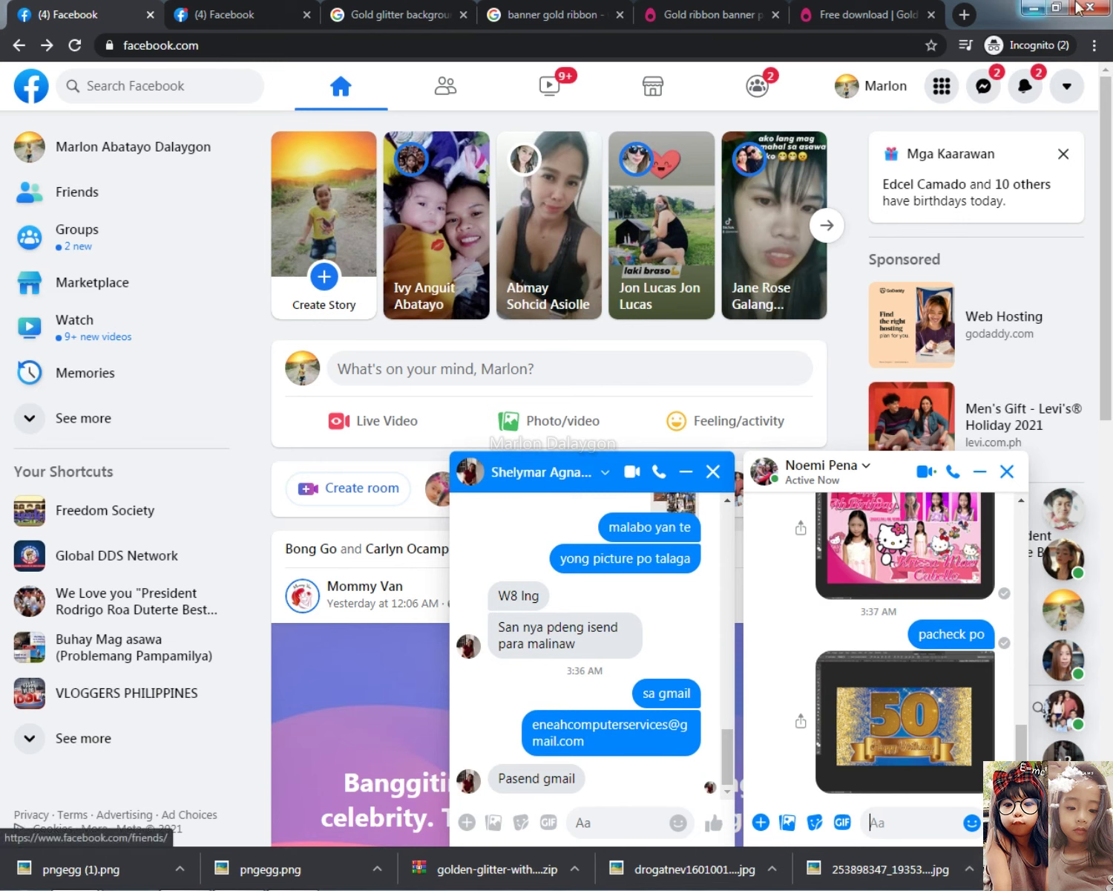
# Hide the browser, zoom out to review the banner, then minimize Photoshop and close the glitter-files folder
pyautogui.click(1039, 9)
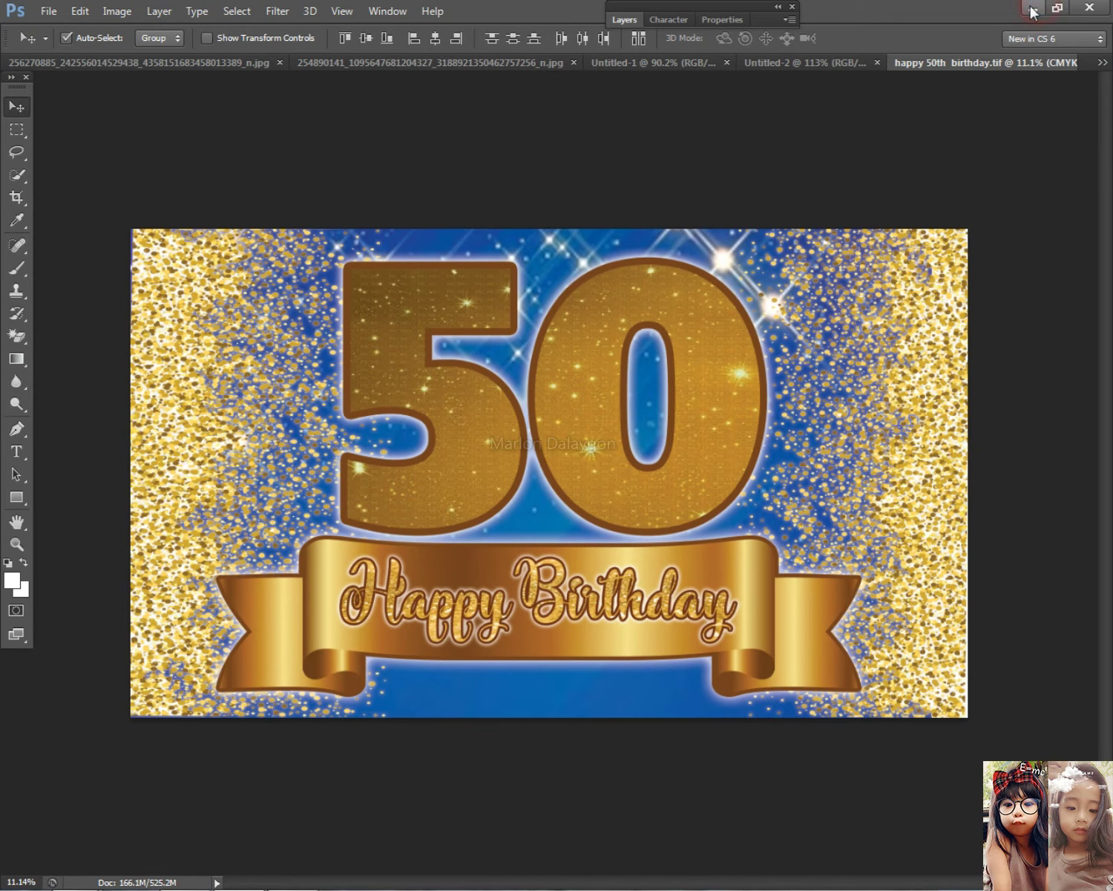
pyautogui.hotkey('ctrl', '-')
pyautogui.scroll(3, 786, 451)
pyautogui.scroll(-4, 771, 456)
pyautogui.scroll(3, 751, 528)
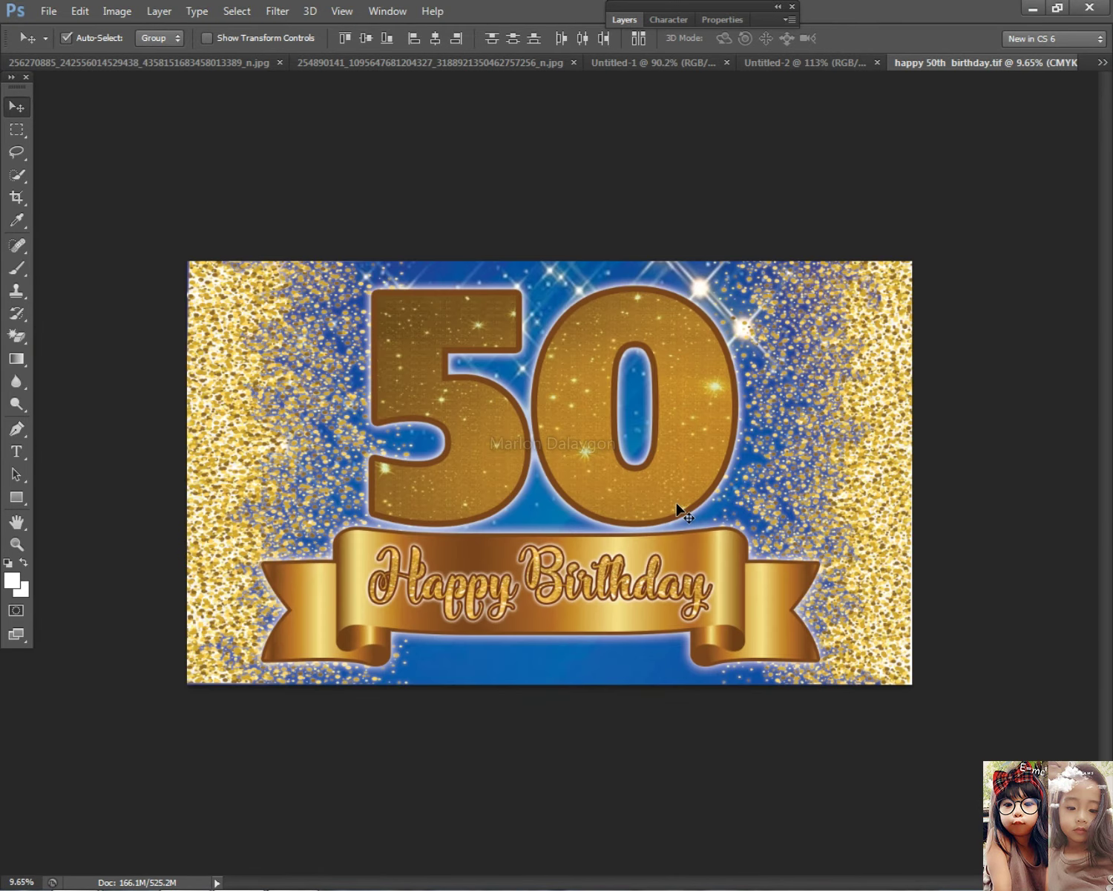
pyautogui.scroll(-1, 690, 555)
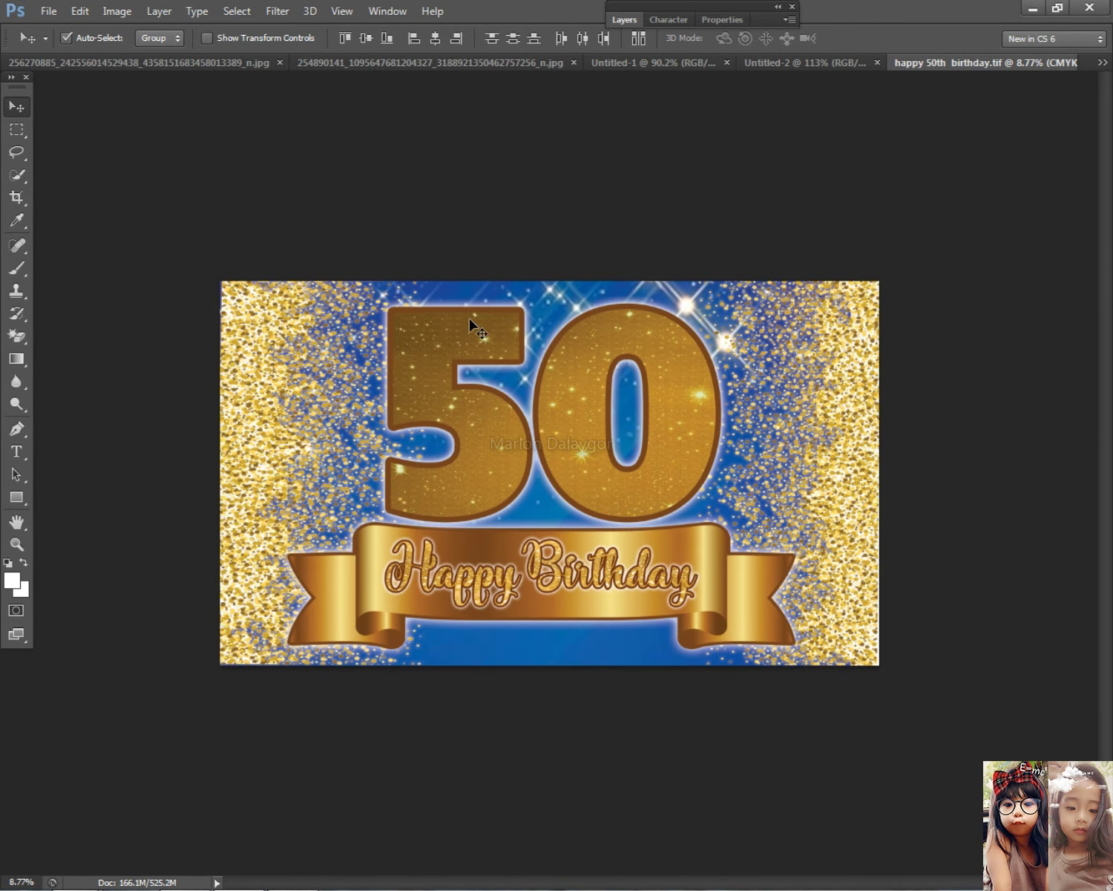
pyautogui.click(1032, 9)
pyautogui.click(1069, 131)
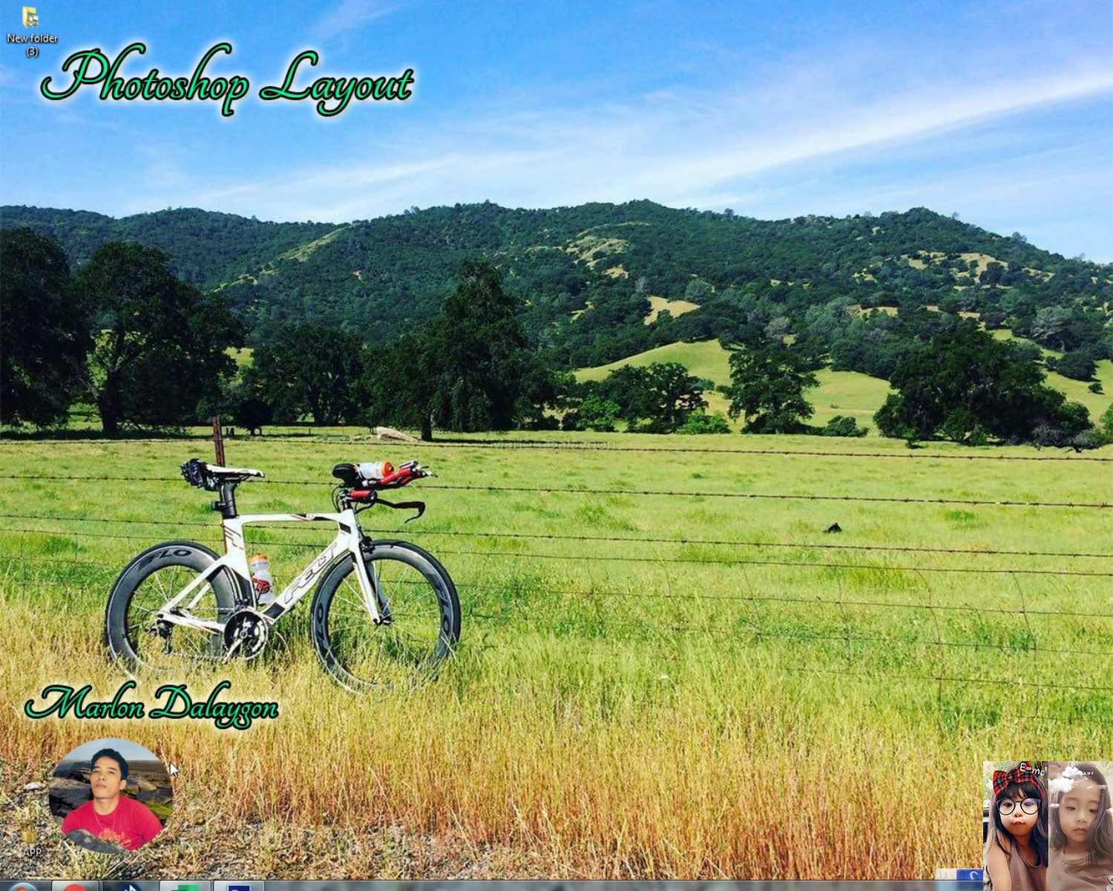
# Briefly restore Photoshop to check the banner, minimize it again, and refresh the desktop
pyautogui.click(238, 873)
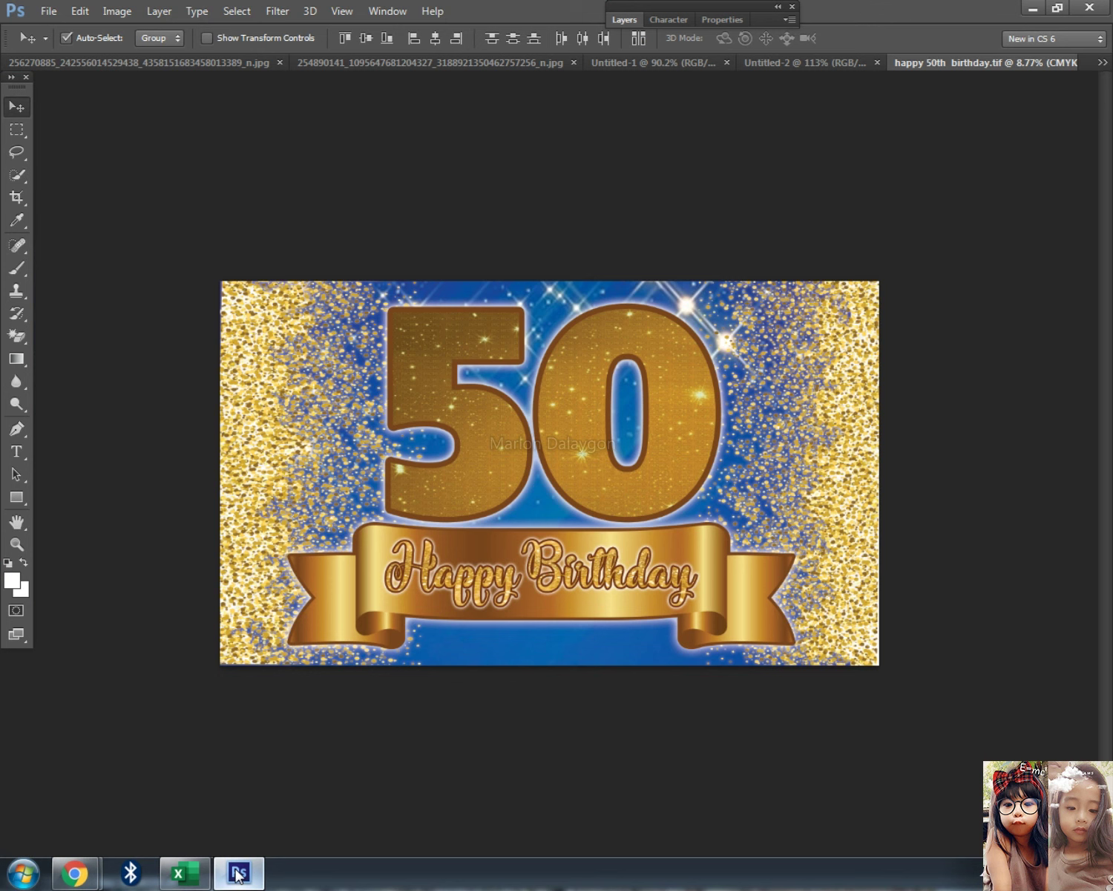
pyautogui.scroll(2, 604, 568)
pyautogui.scroll(1, 603, 568)
pyautogui.scroll(-1, 604, 568)
pyautogui.click(237, 874)
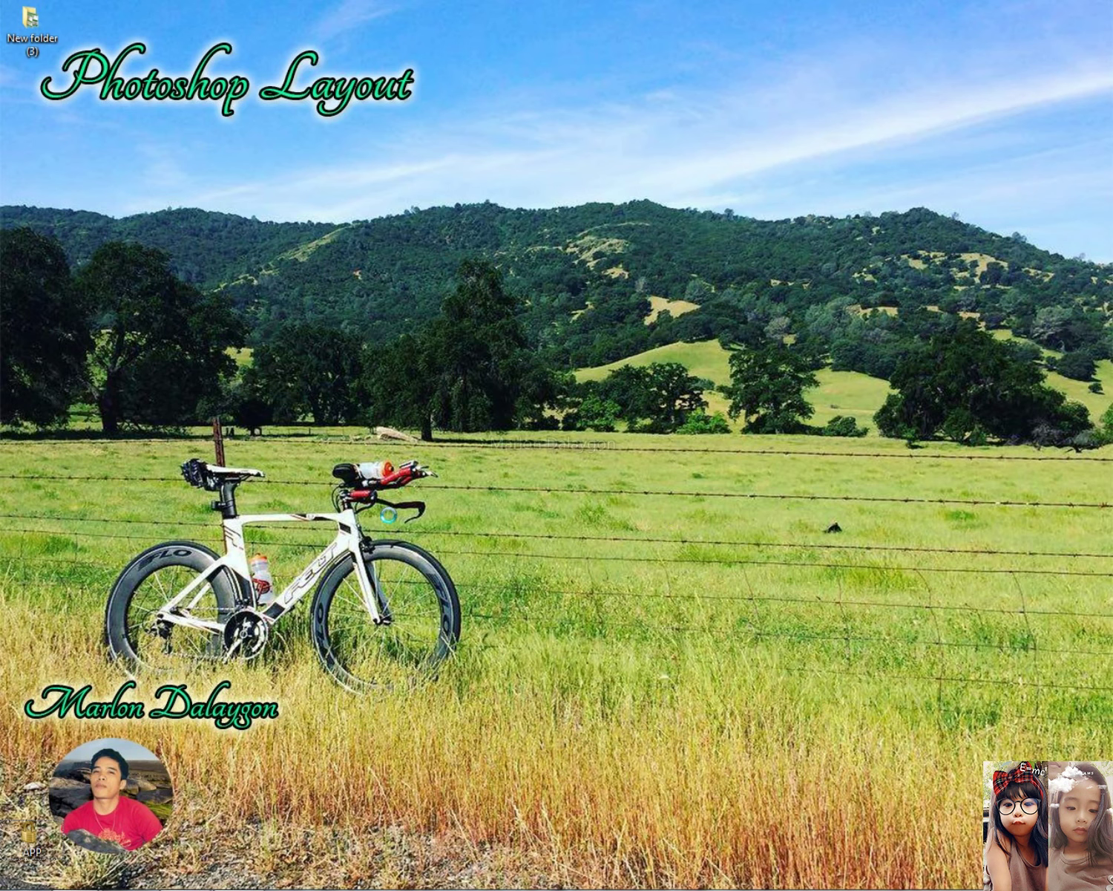
pyautogui.rightClick(388, 515)
pyautogui.click(390, 507)
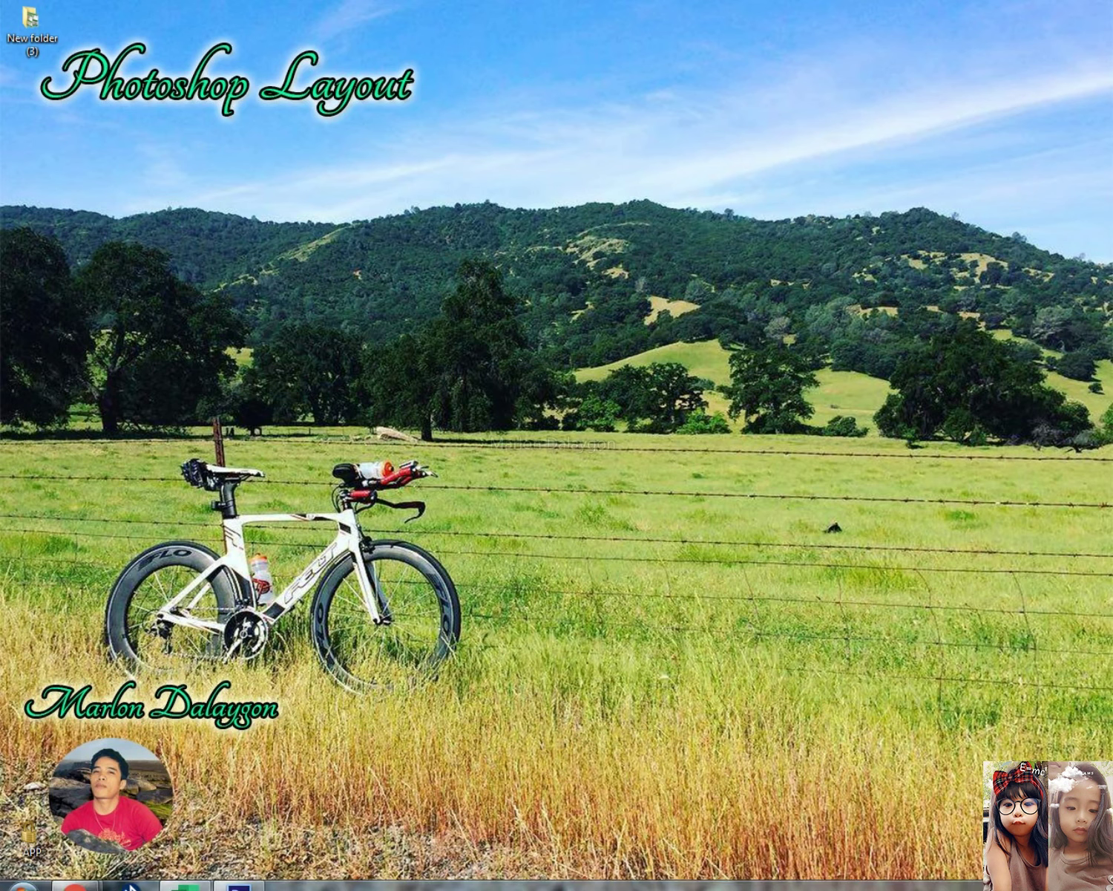